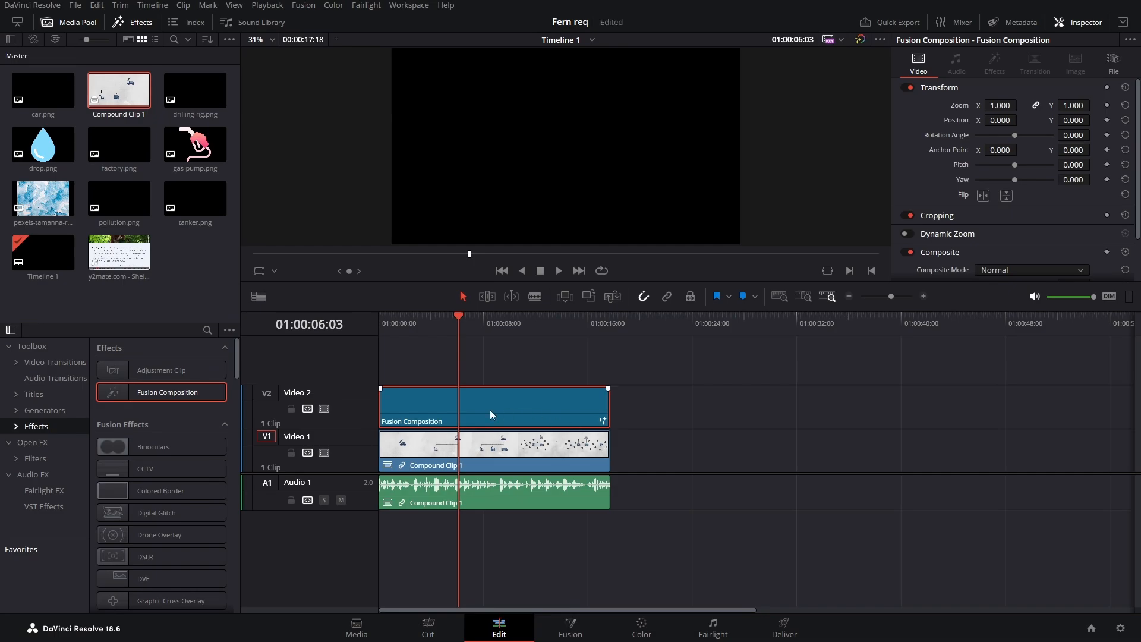
Open the composition in Fusion, feed a Background node into MediaOut1, and merge the blue watercolour image over it
left_click(571, 628)
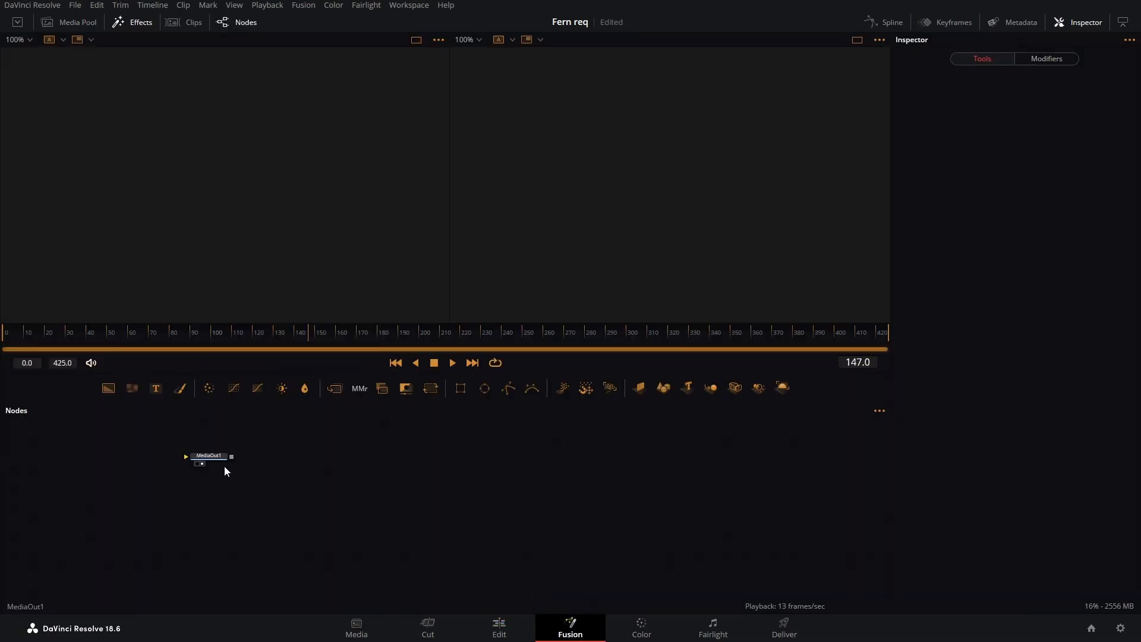
left_click_drag(212, 457, 619, 525)
left_click_drag(110, 390, 619, 516)
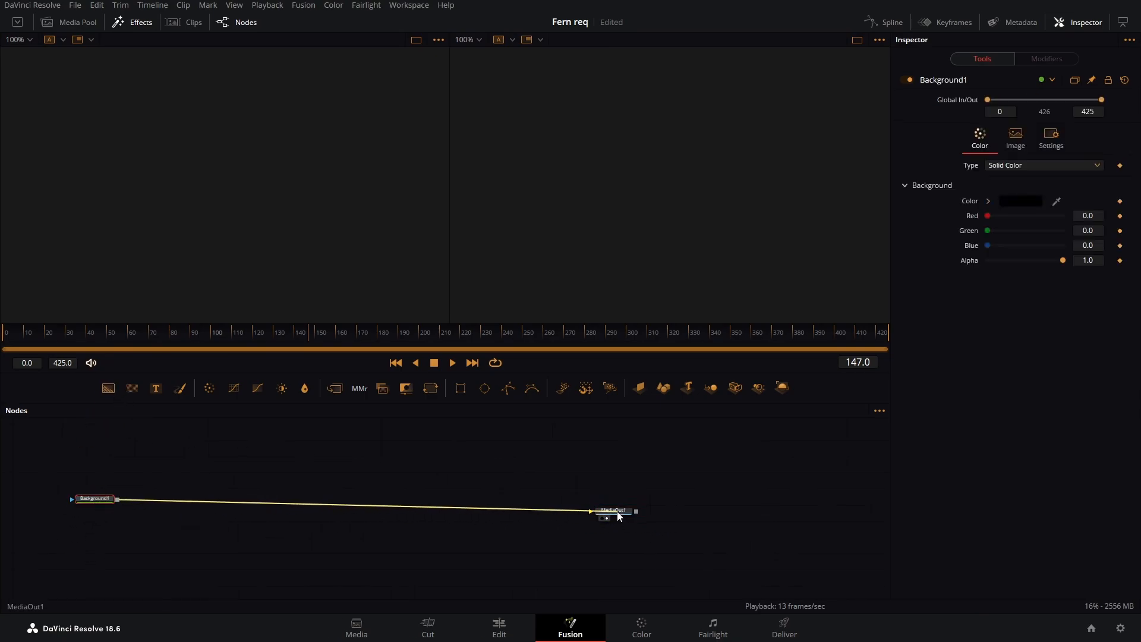
left_click_drag(93, 500, 86, 513)
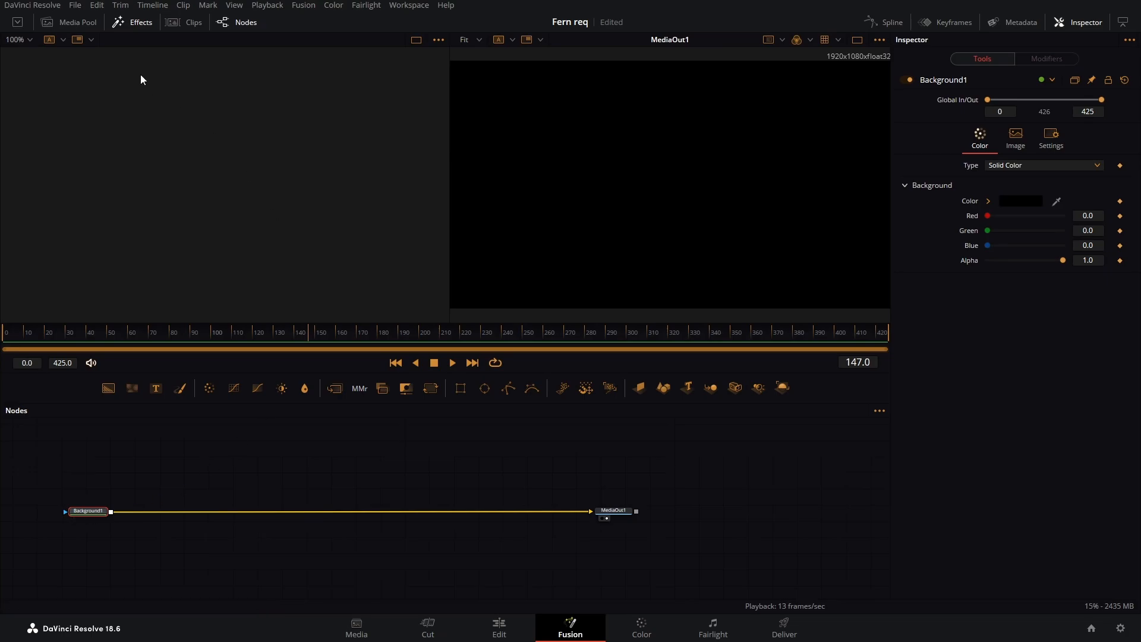
left_click(87, 23)
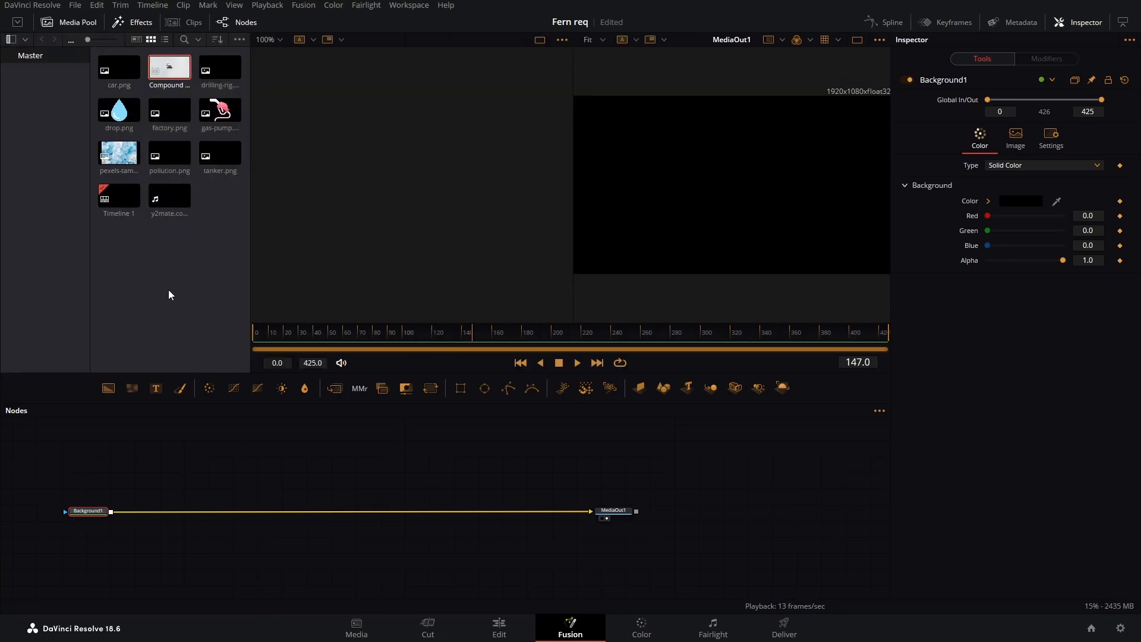
left_click_drag(119, 152, 137, 502)
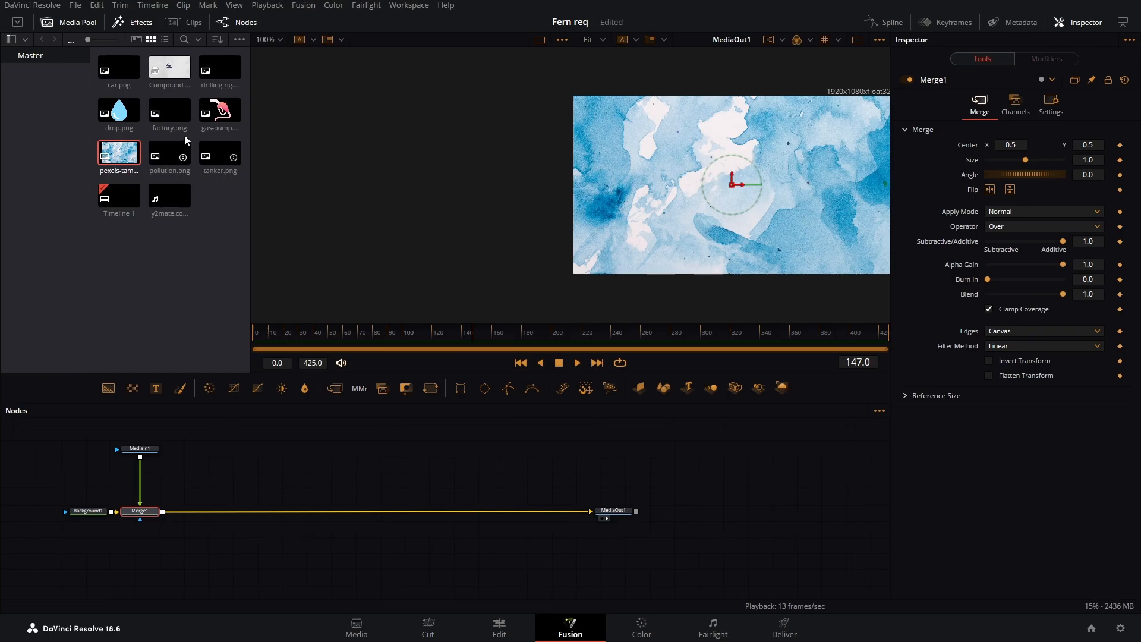
Add car.png, drilling-rig.png, drop.png, gas-pump.png, factory.png, tanker.png and pollution.png as separate unconnected nodes in the node graph
left_click_drag(119, 68, 229, 450)
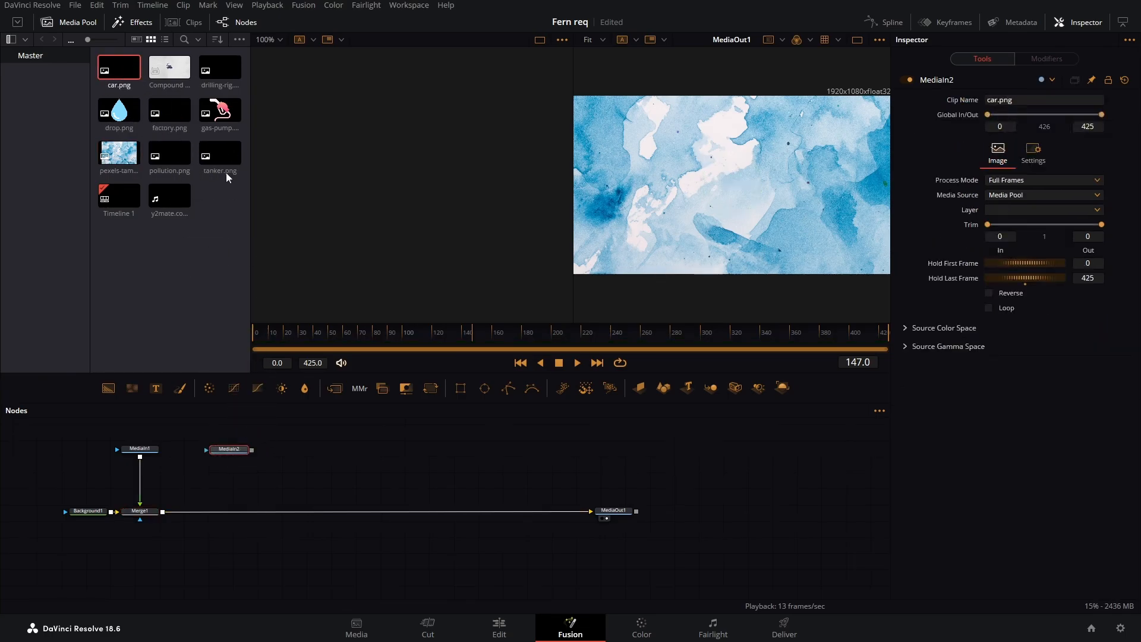
left_click_drag(225, 77, 299, 449)
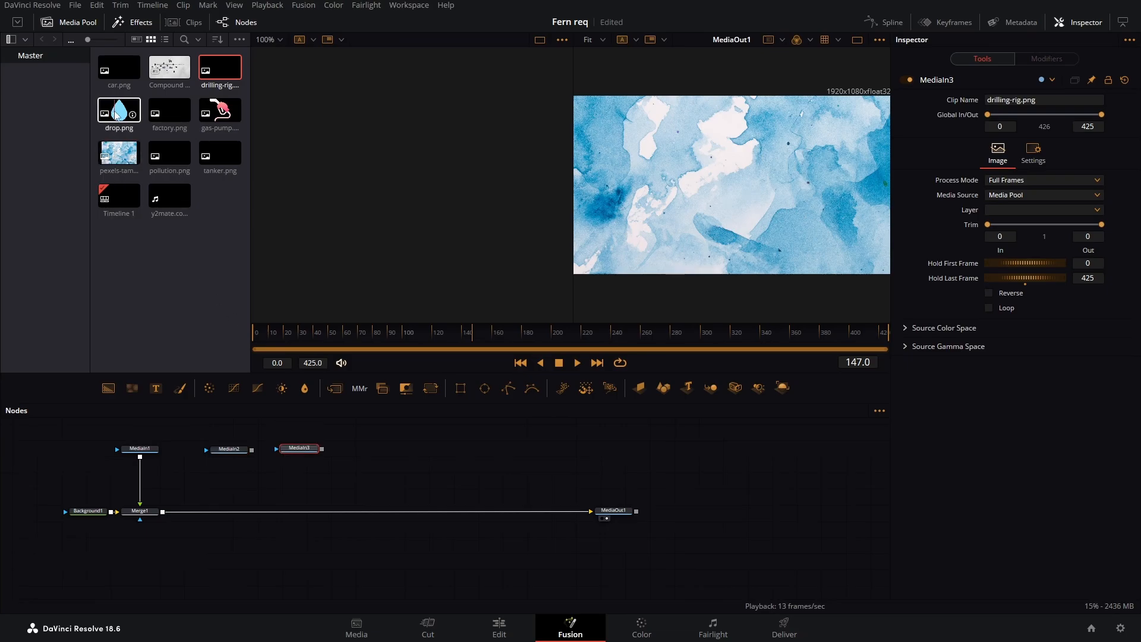
left_click_drag(117, 111, 375, 449)
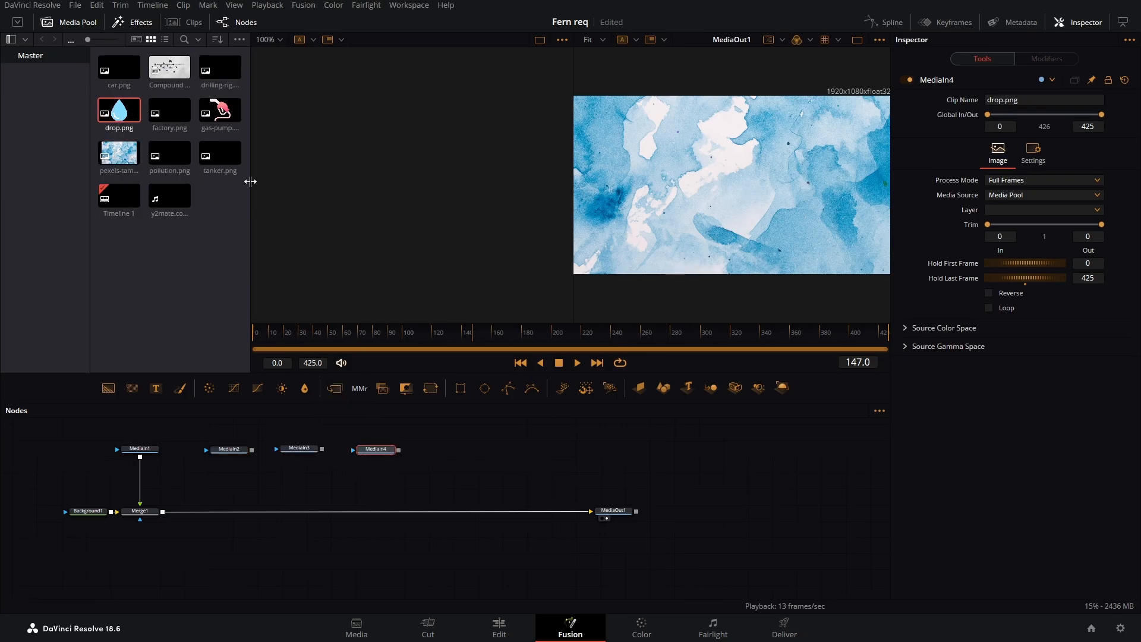
left_click_drag(223, 110, 375, 449)
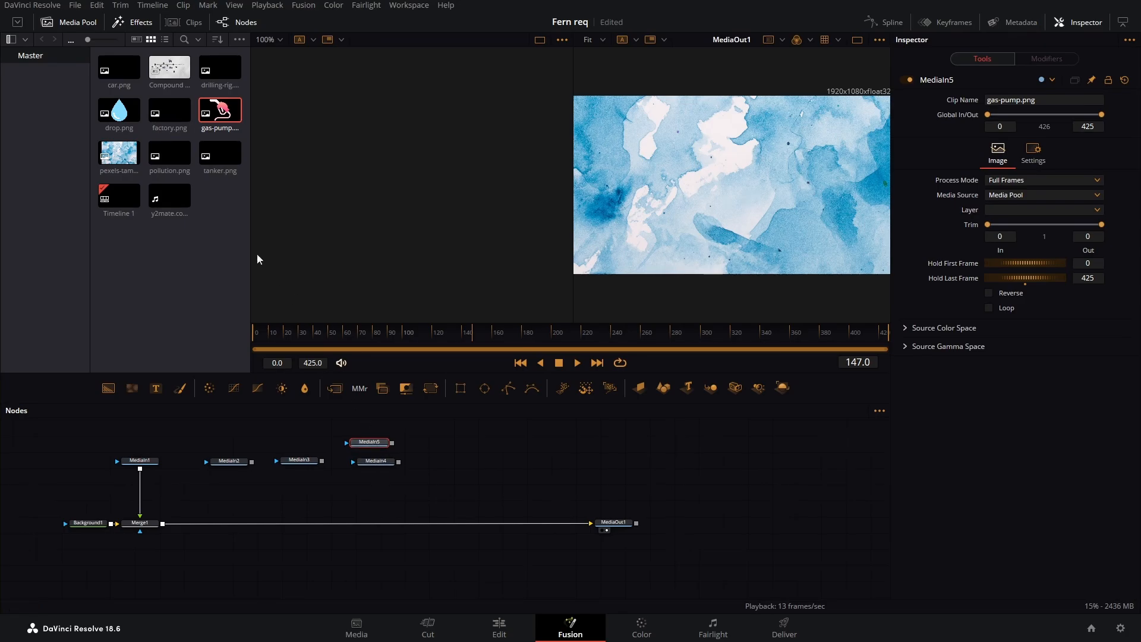
left_click_drag(170, 113, 428, 470)
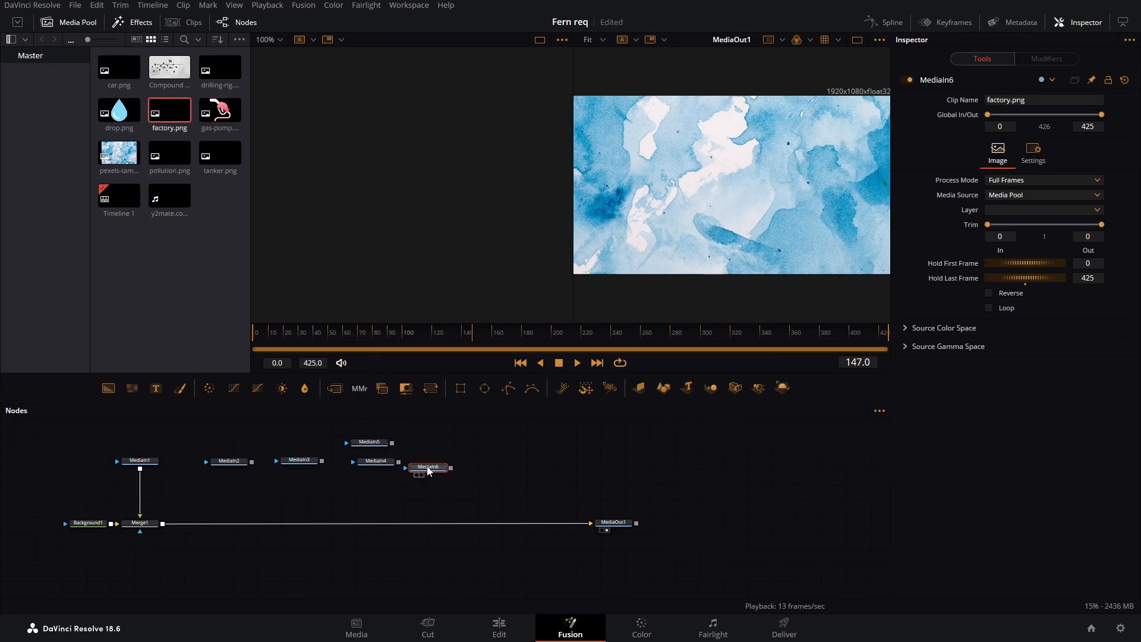
left_click_drag(225, 158, 482, 467)
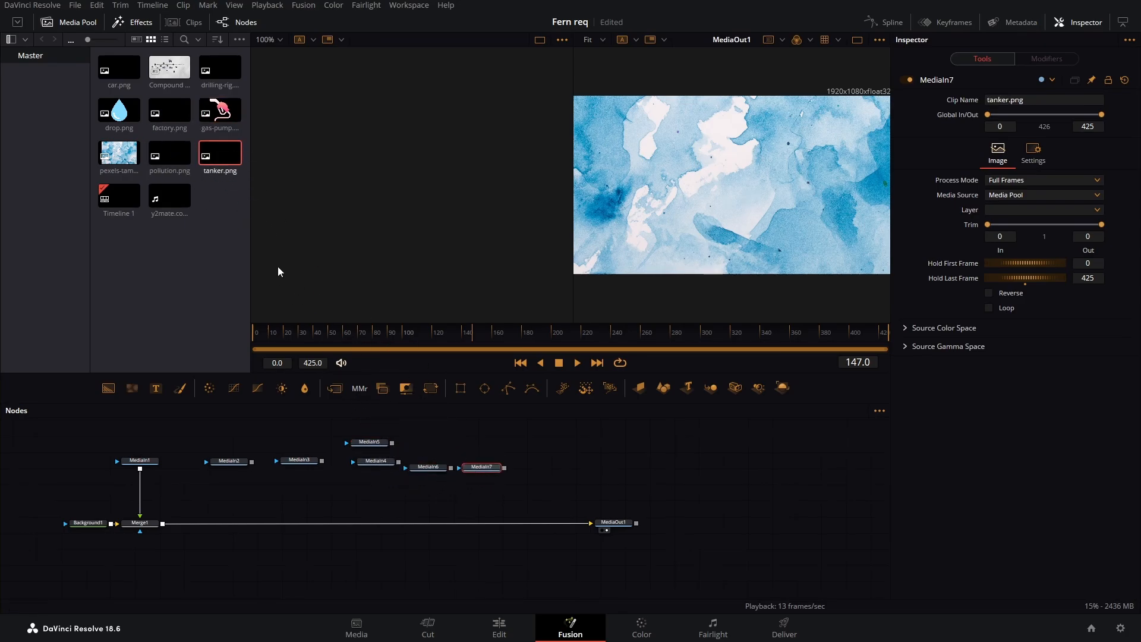
left_click_drag(170, 153, 544, 467)
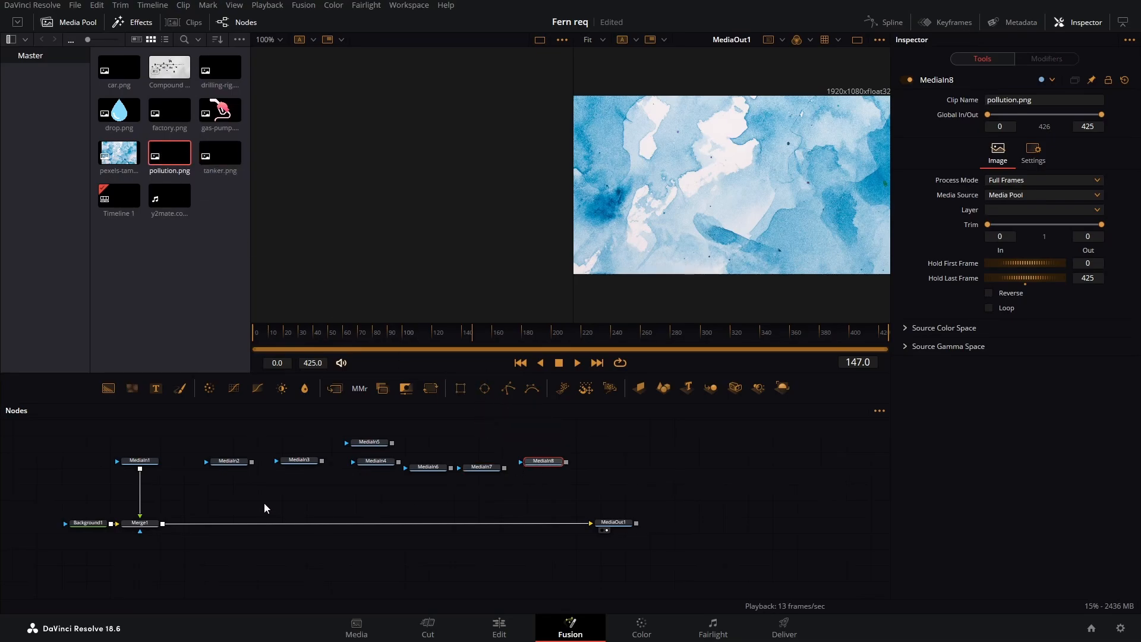
Rename the car.png node to car and the drilling-rig.png node to drillingrig
left_click(233, 463)
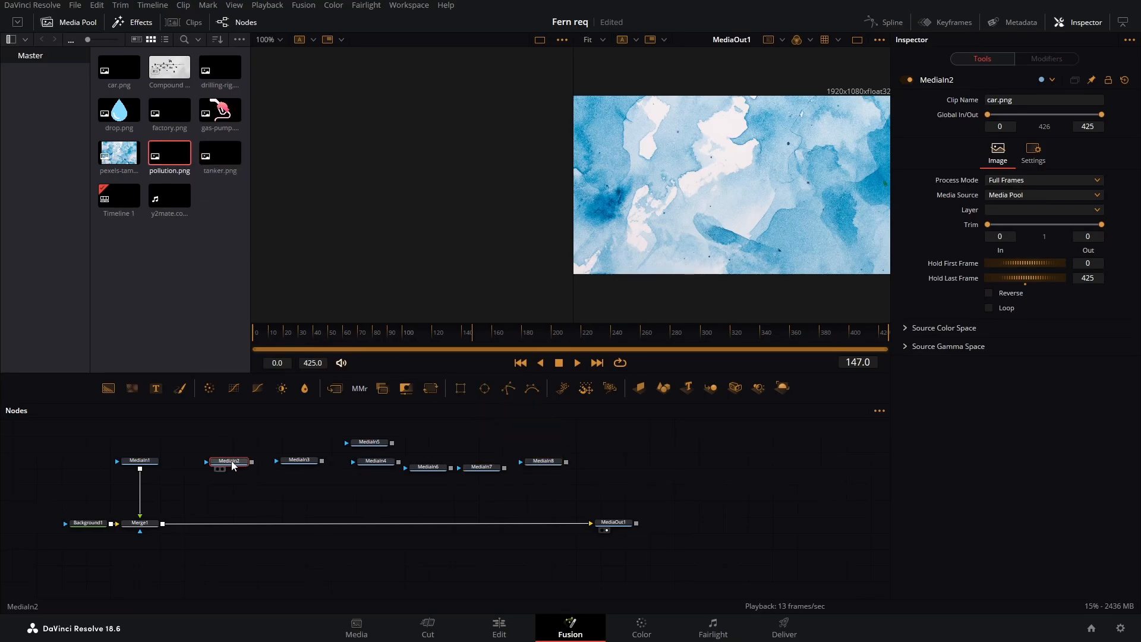
key("F2")
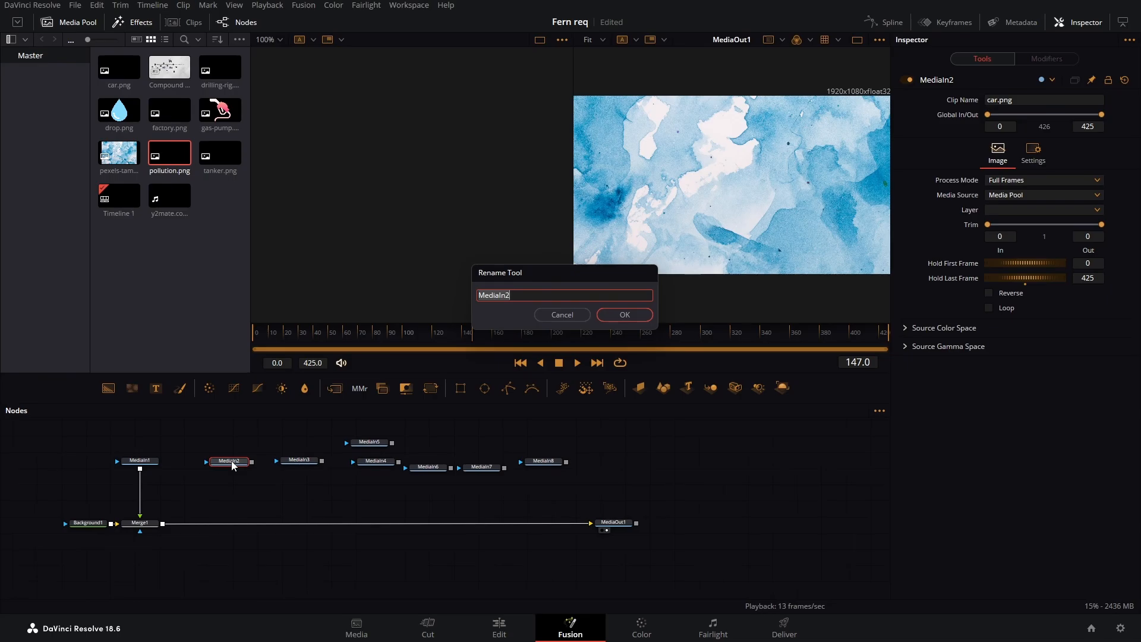
type("car")
left_click(630, 315)
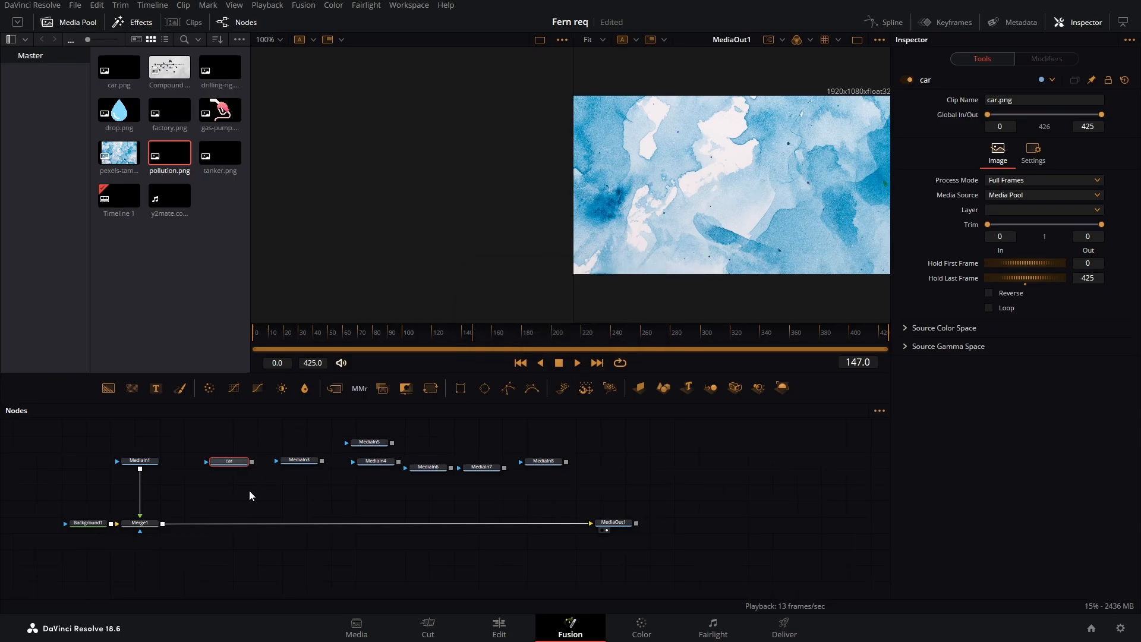
left_click(299, 461)
key("F2")
type("drillingrig")
key("Return")
Rename the gas-pump.png node to gaspump and the drop.png node to drop
left_click(369, 442)
key("F2")
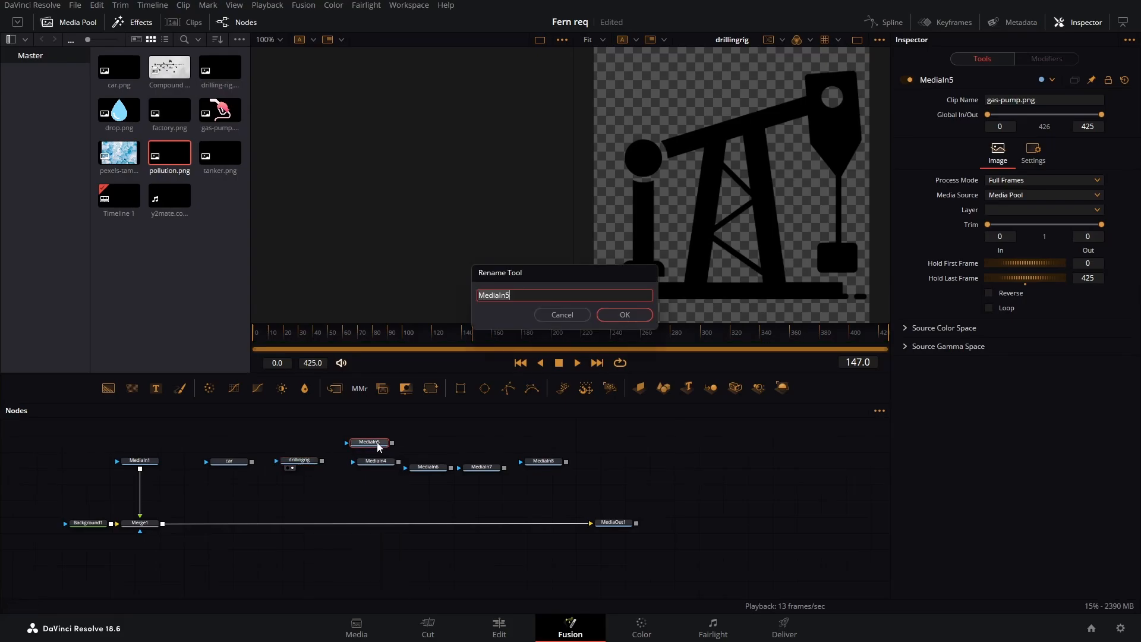
type("gaspump")
key("Return")
left_click(375, 461)
key("F2")
type("drop")
key("Return")
Rename the factory.png, tanker.png and pollution.png nodes to factory, tanker and pollution
left_click(438, 470)
key("F2")
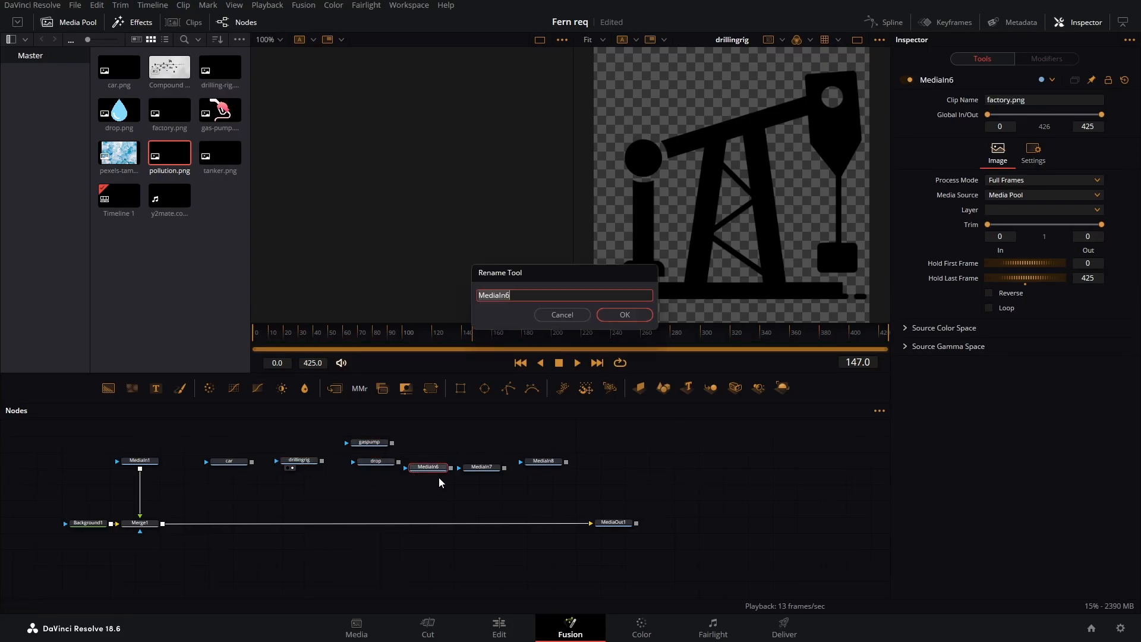
type("factory")
key("Return")
left_click(482, 469)
key("F2")
type("tanker")
key("Return")
left_click(544, 468)
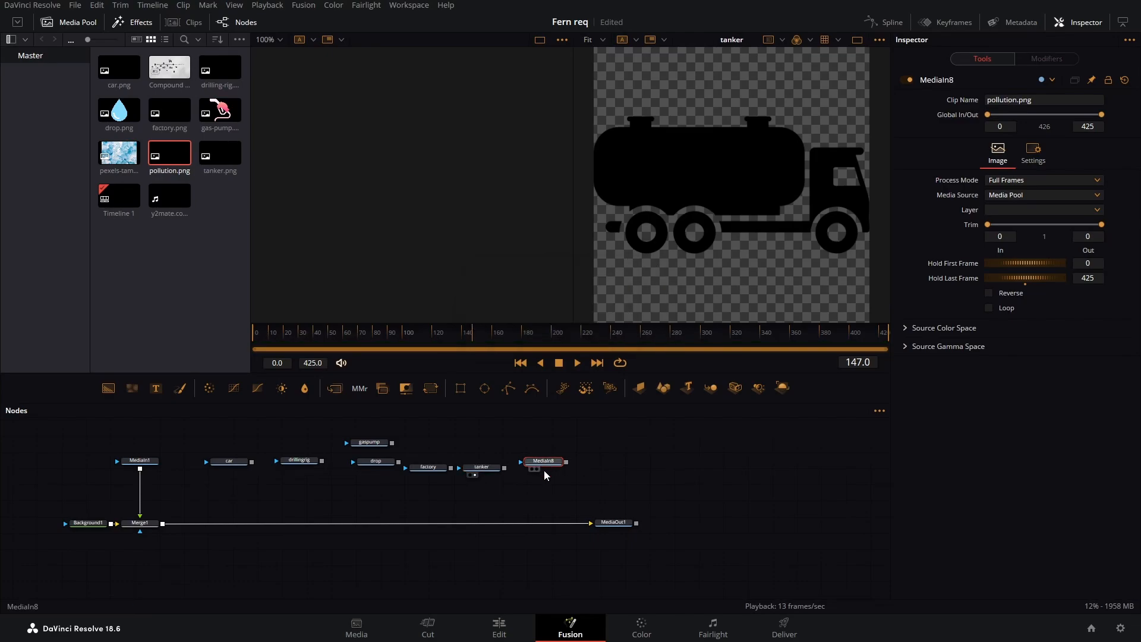
key("F2")
type("pollution")
key("Return")
Add Compound Clip 1 as a reference node, showing it in the first viewer and MediaOut1 in the second
left_click_drag(169, 67, 632, 456)
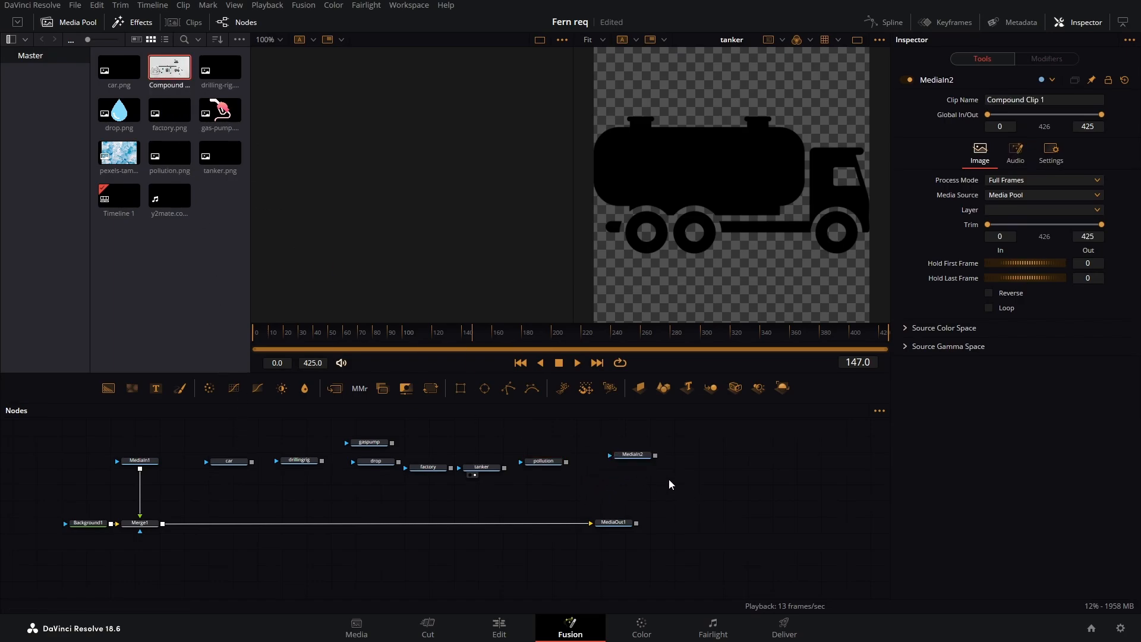
key("1")
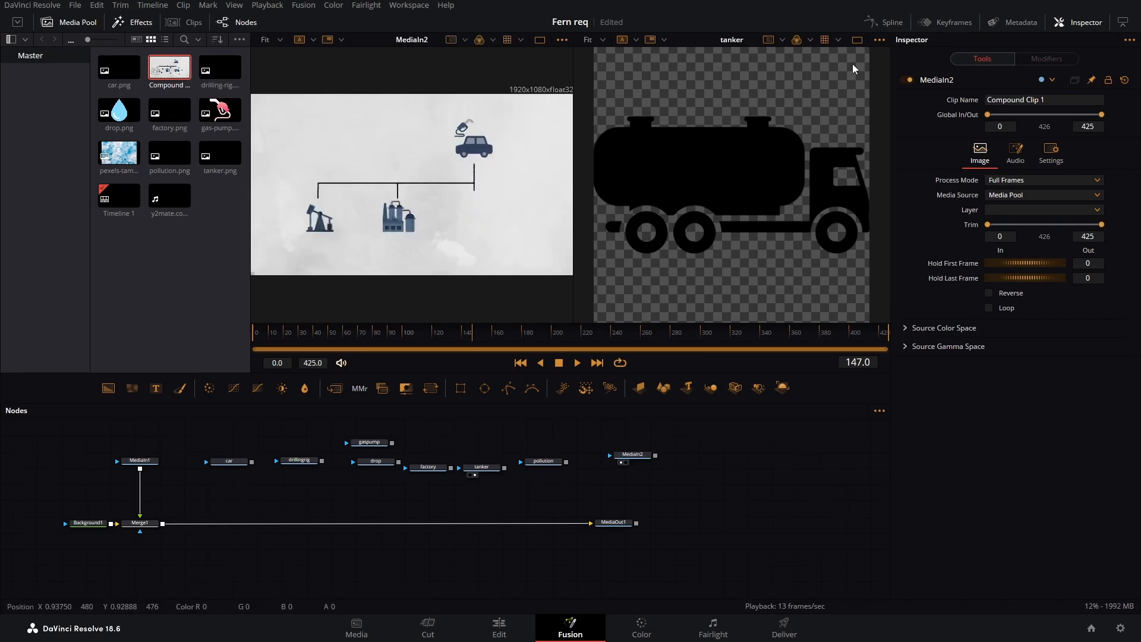
left_click(857, 40)
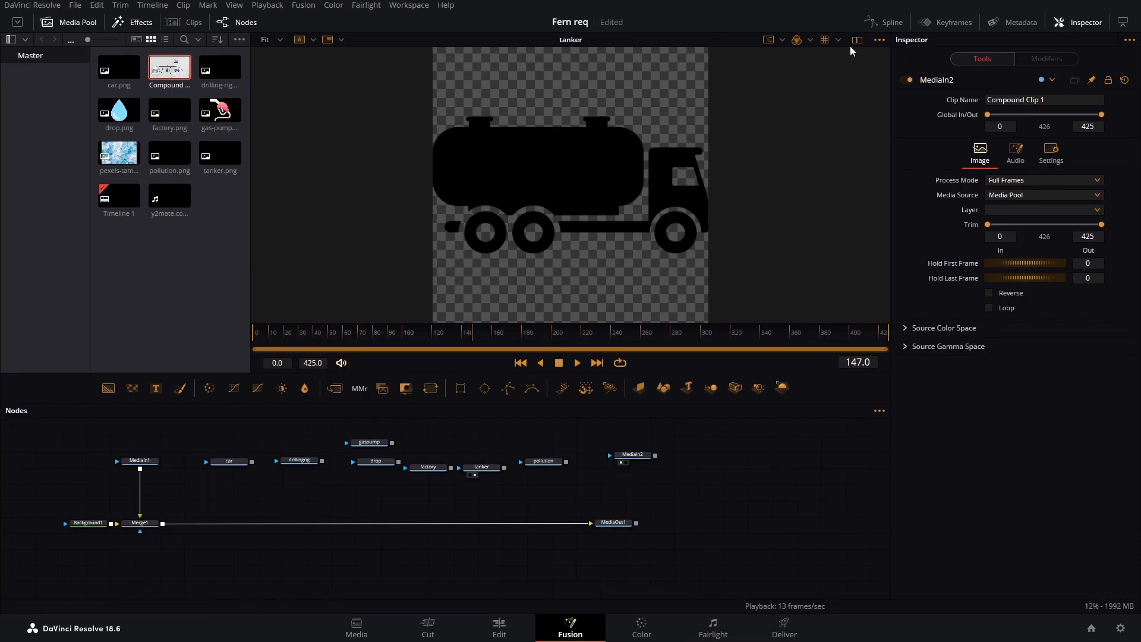
left_click(858, 40)
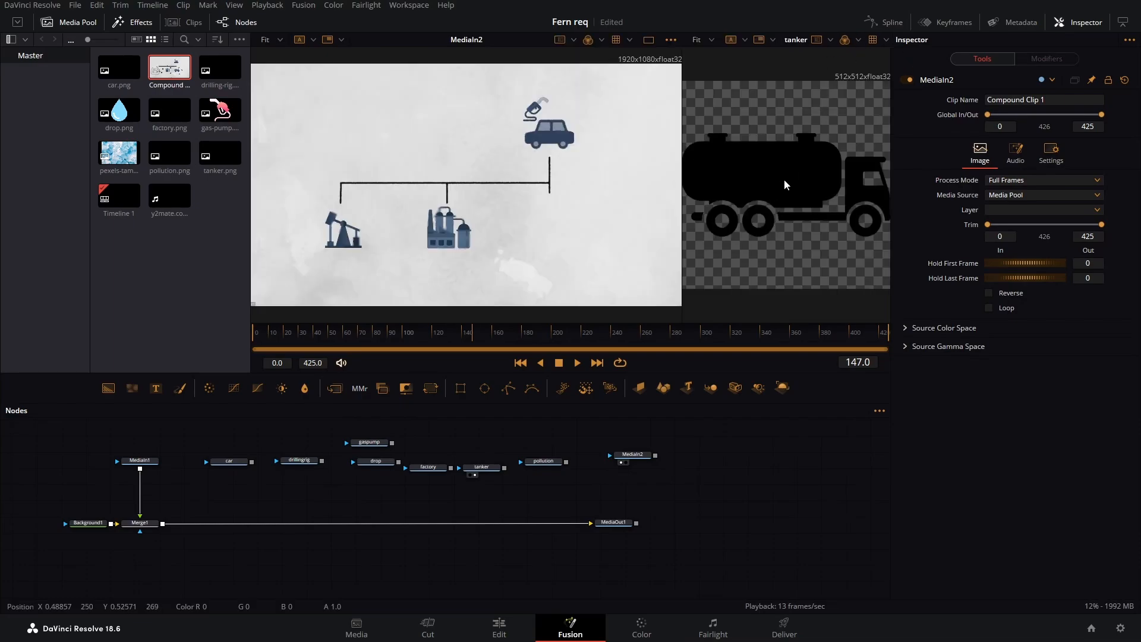
left_click_drag(611, 522, 767, 232)
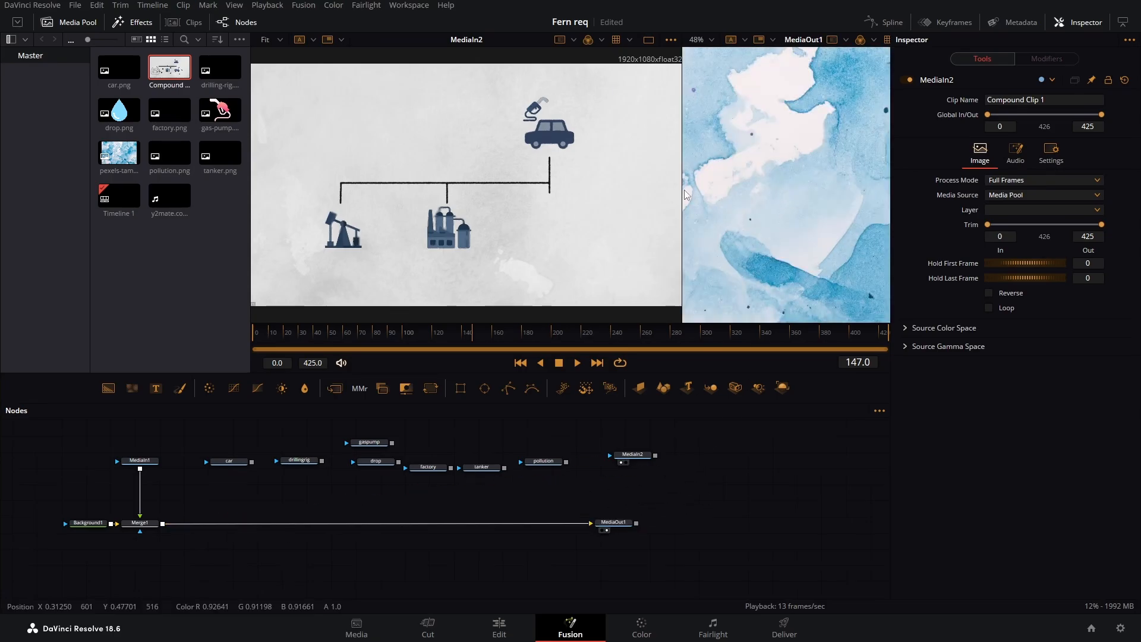
Hide the Media Pool and resize the two viewers to about equal width for comparing the reference with the output
left_click_drag(683, 191, 577, 191)
scroll(426, 173, "down", 2)
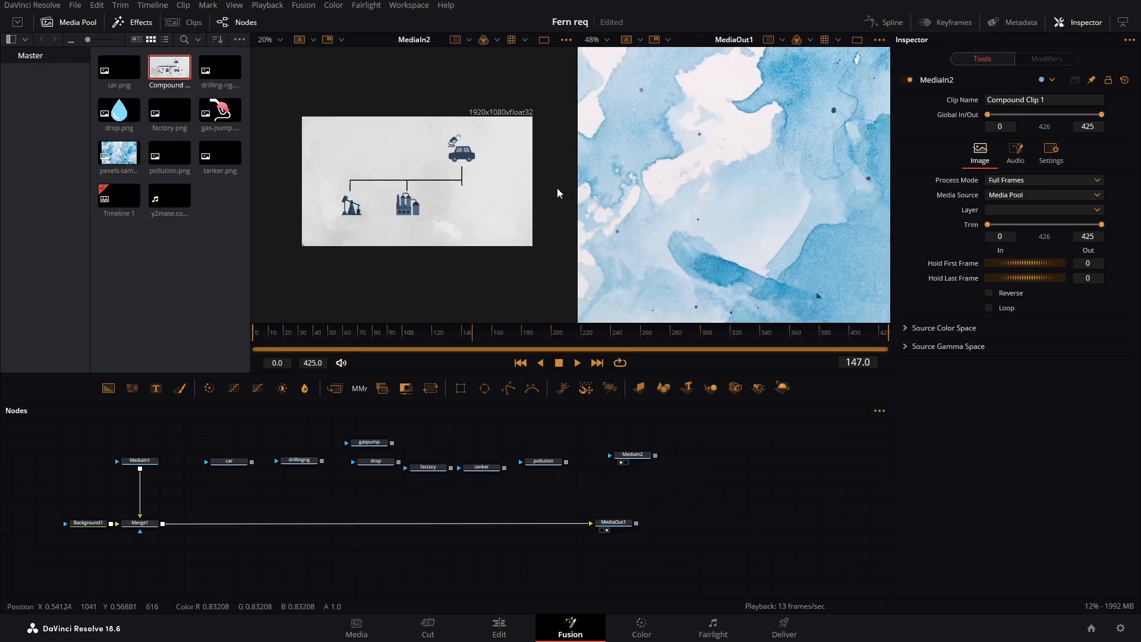
left_click(72, 23)
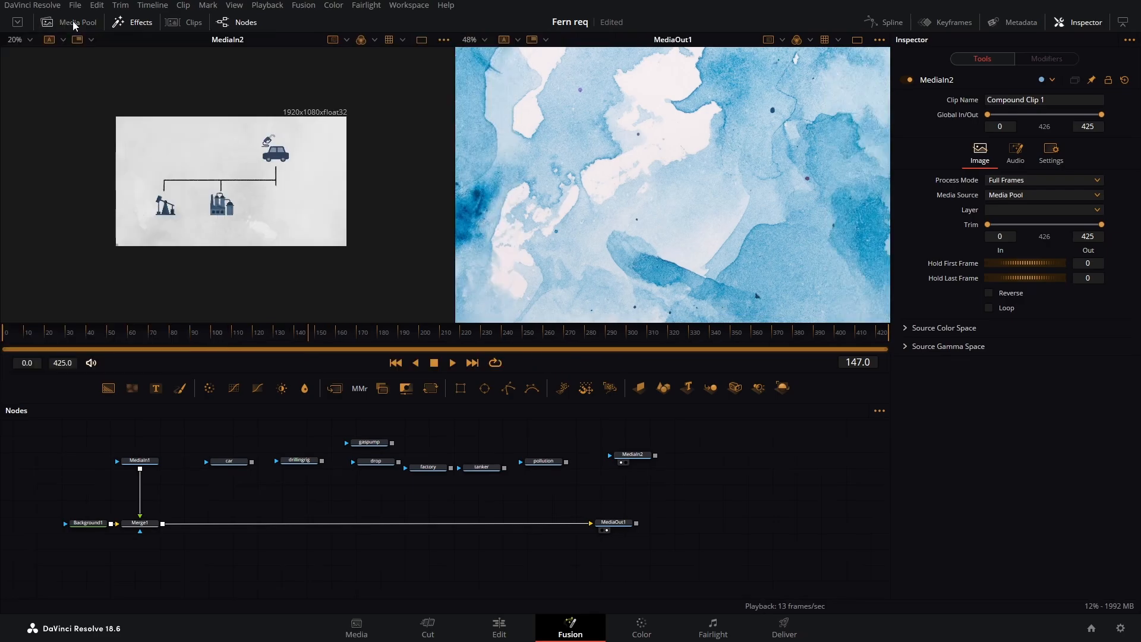
left_click_drag(454, 180, 447, 180)
scroll(601, 145, "down", 3)
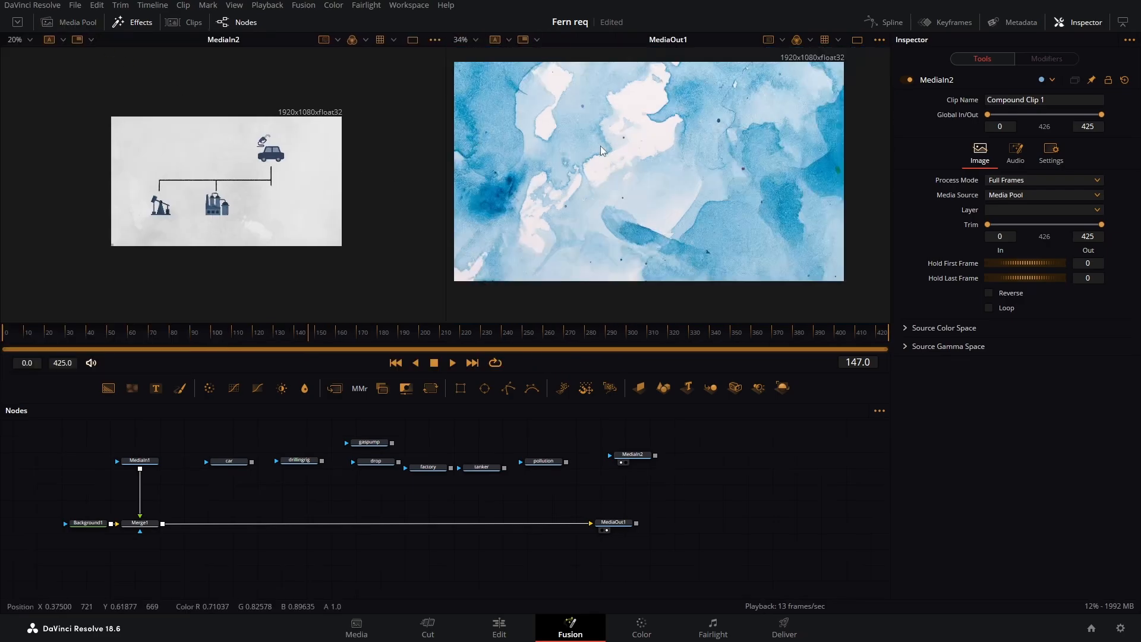
left_click_drag(620, 159, 623, 177)
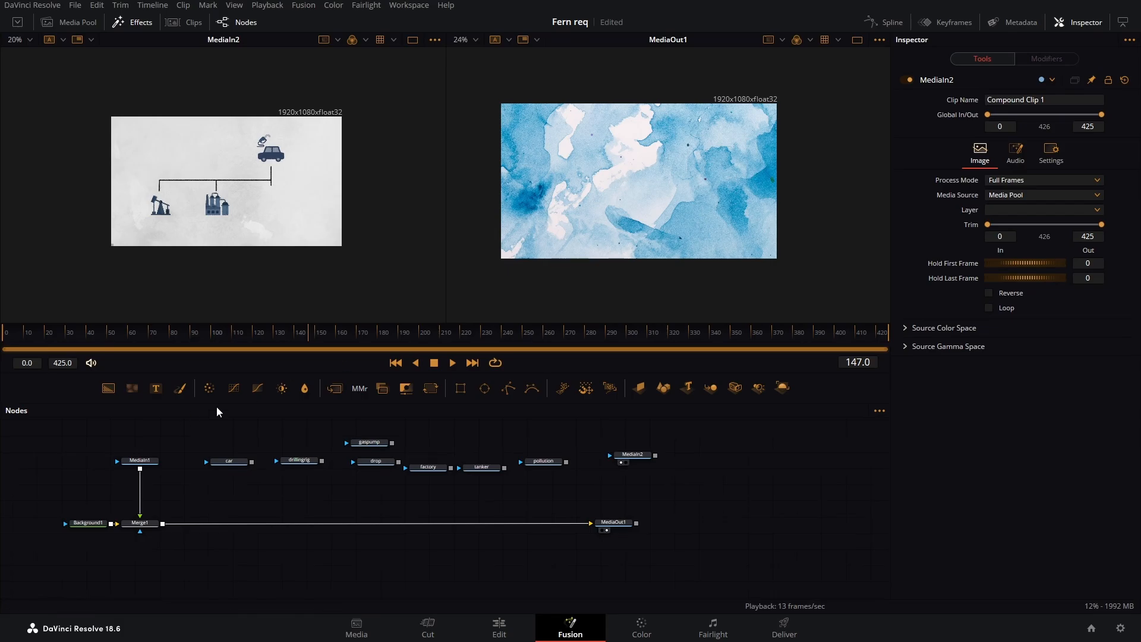
scroll(135, 179, "up", 4)
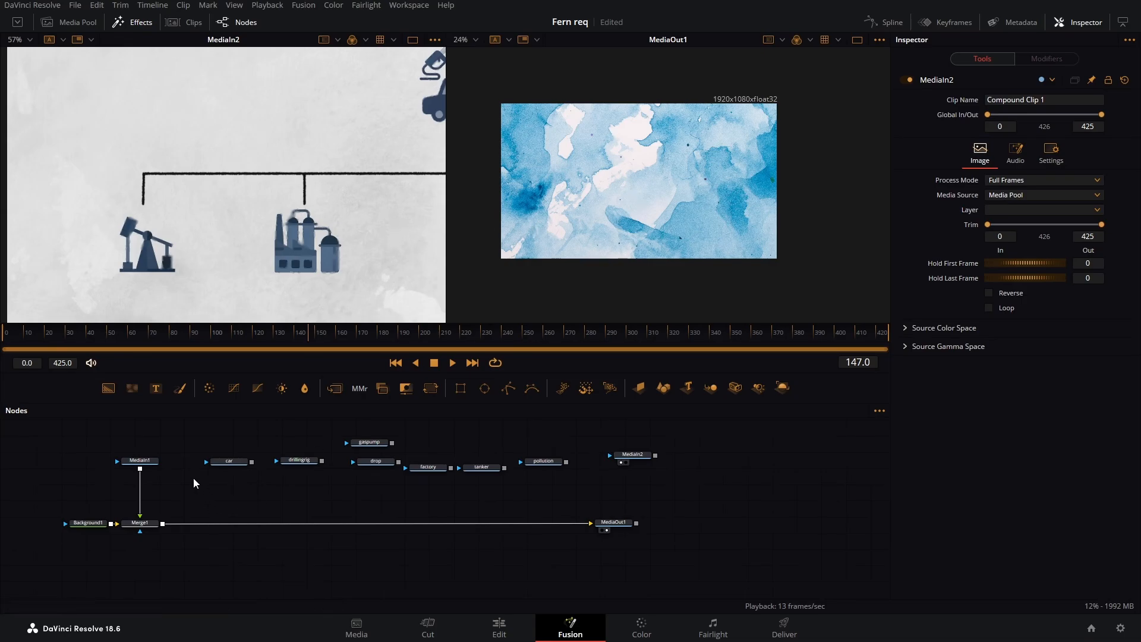
Insert a Color Corrector between MediaIn1 and Merge1, with saturation 0.0 and lift 0.83
left_click_drag(140, 462, 140, 451)
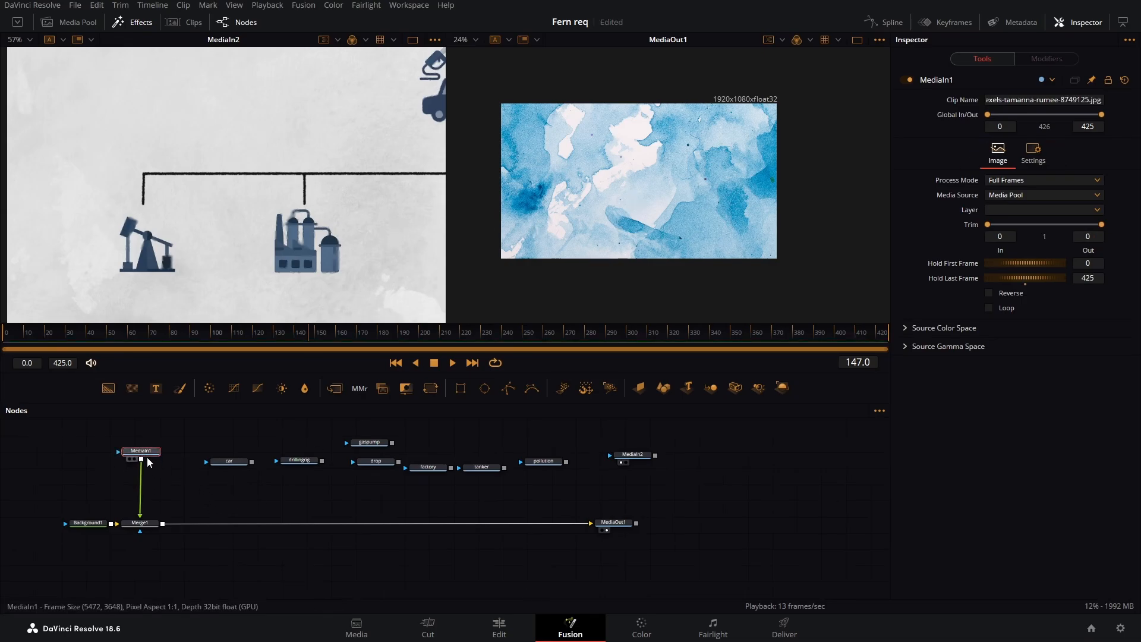
key("shift+space")
type("erode")
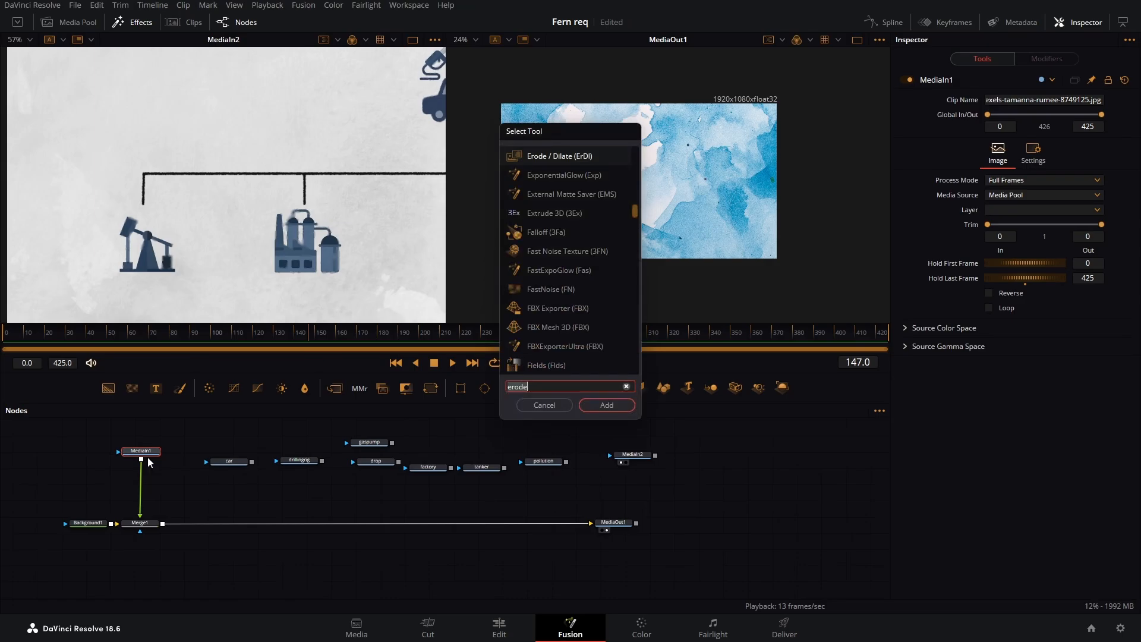
type("col")
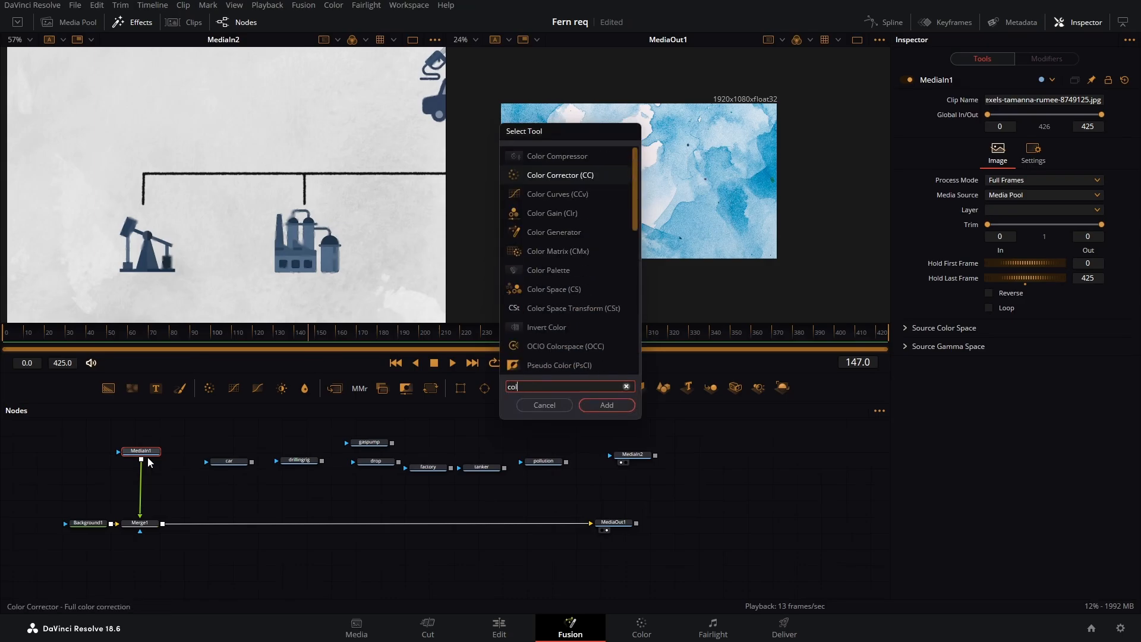
type("o")
key("Return")
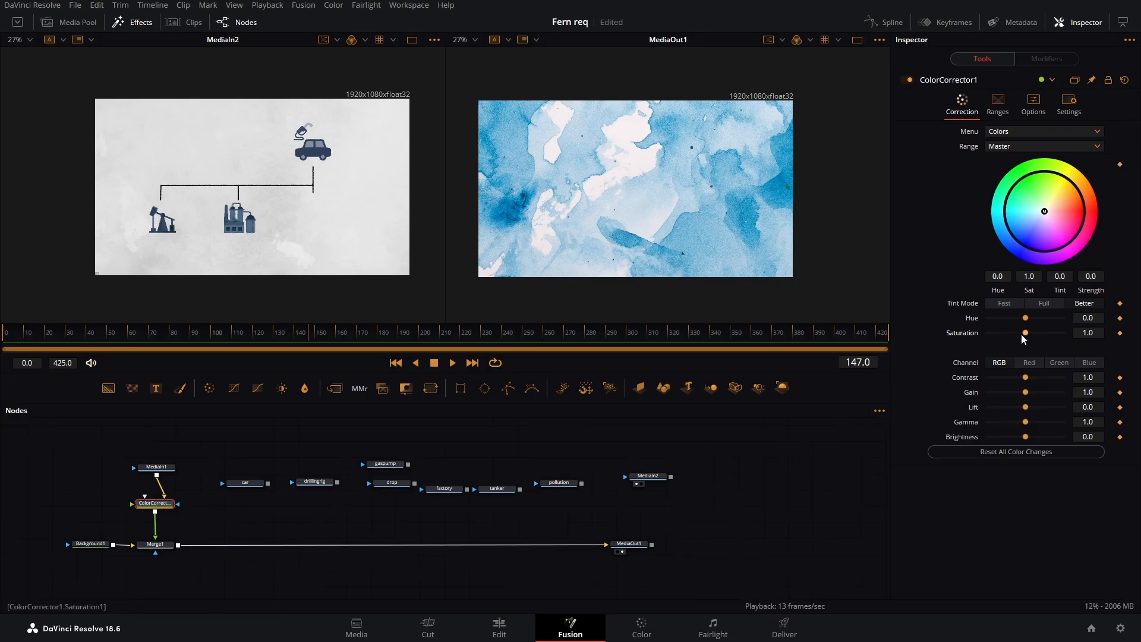
left_click_drag(1021, 333, 958, 336)
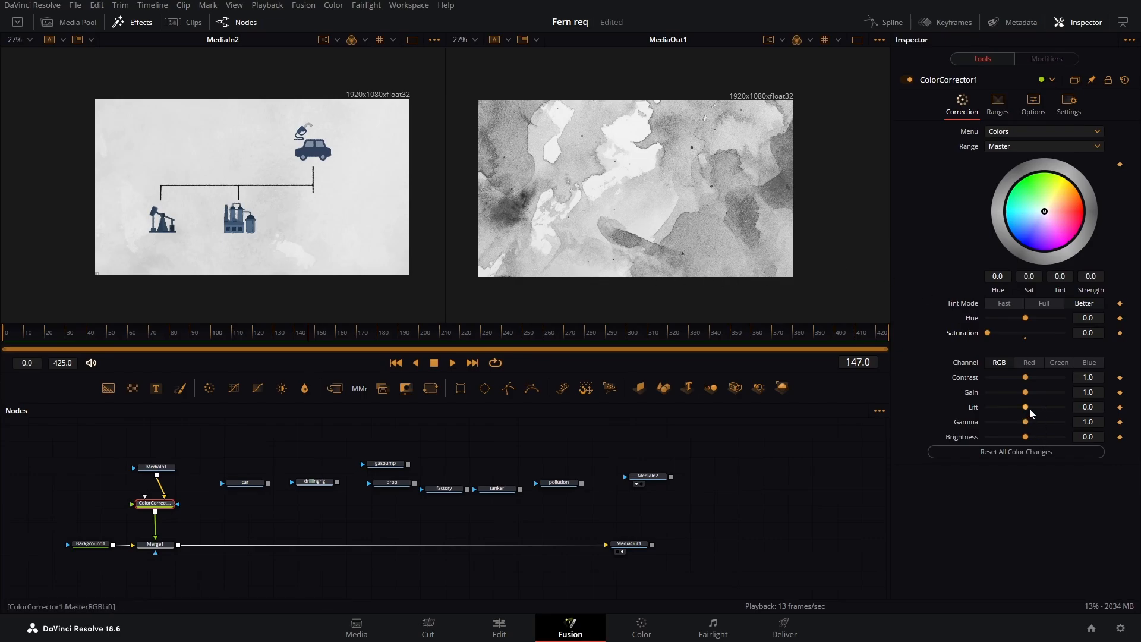
left_click_drag(1029, 408, 1054, 413)
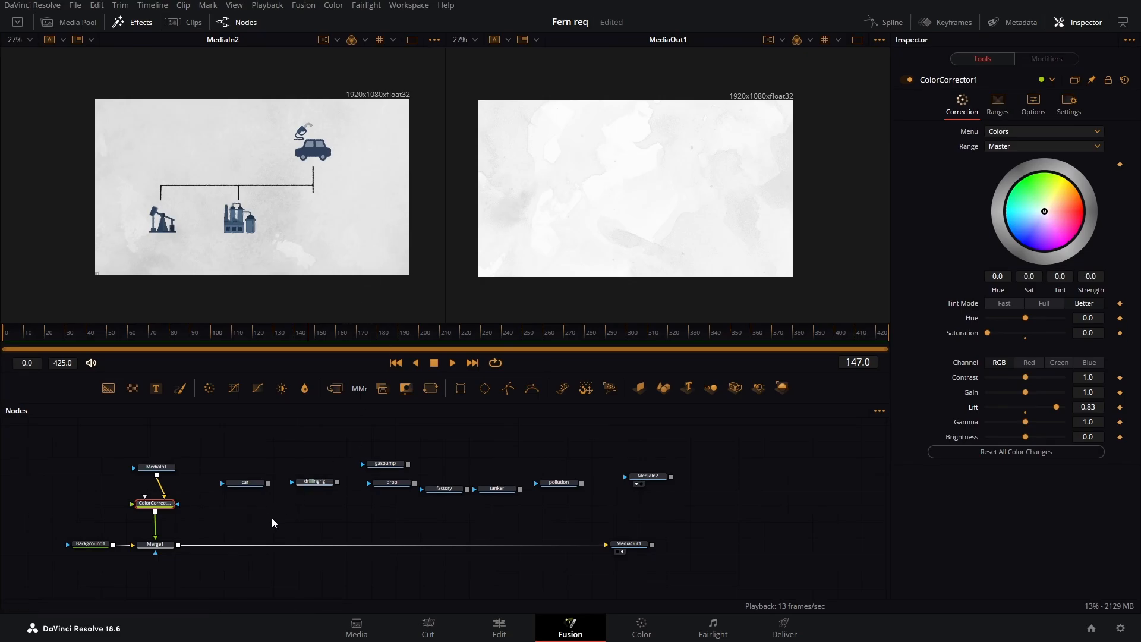
Spread the car, gaspump, drop, drillingrig, factory, tanker, pollution and MediaIn2 nodes out above the main node chain
left_click_drag(248, 487, 234, 477)
left_click_drag(321, 488, 301, 483)
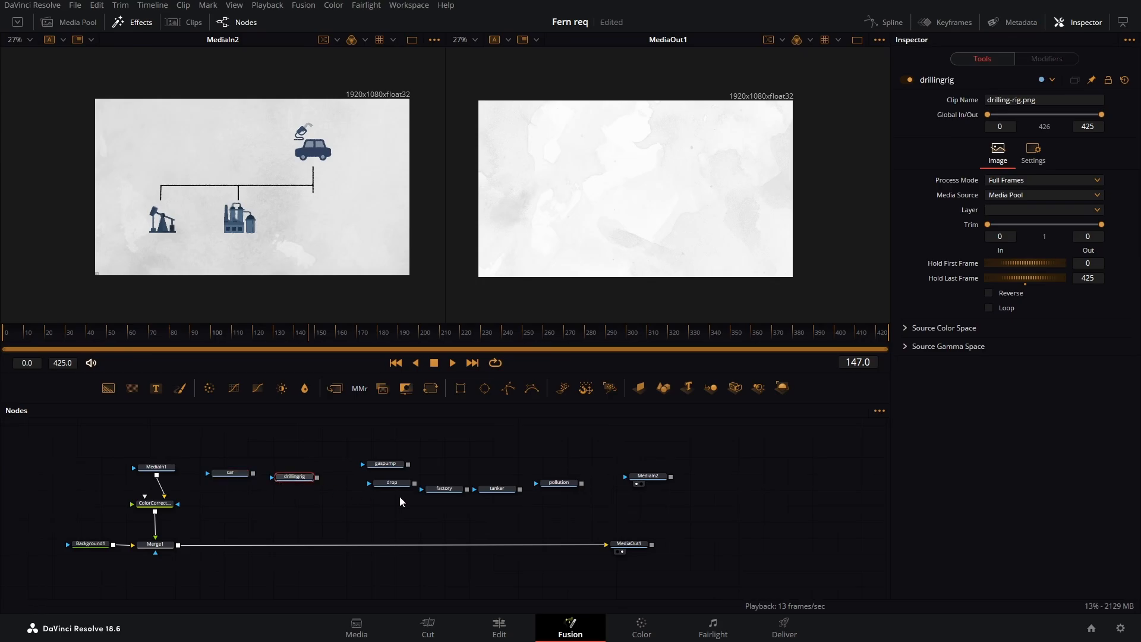
left_click_drag(393, 503, 278, 428)
left_click_drag(296, 476, 358, 466)
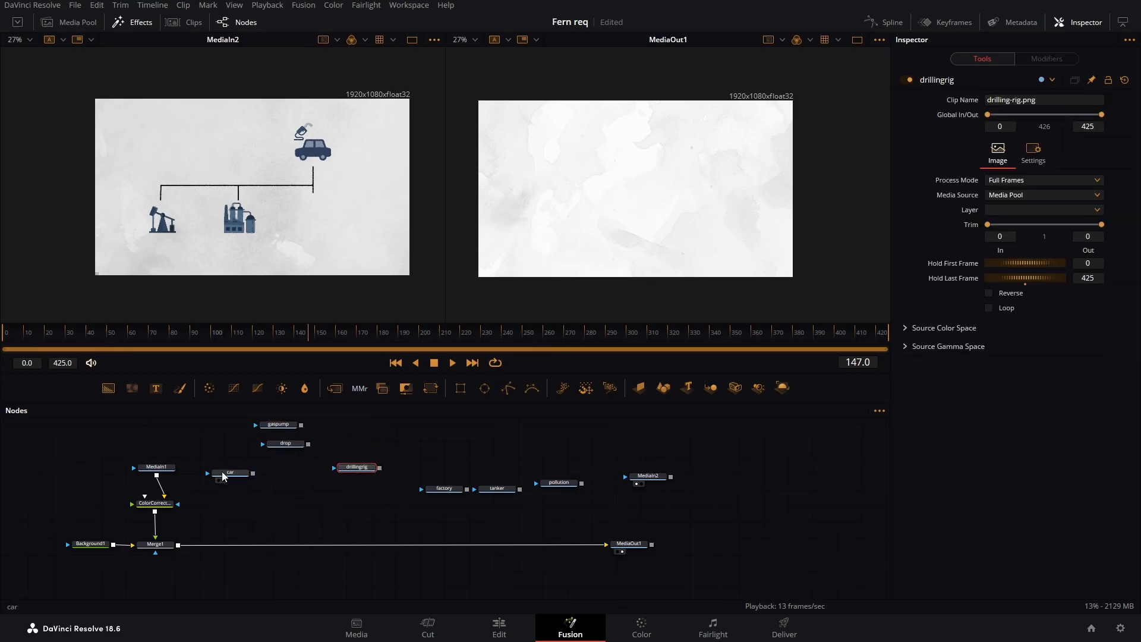
left_click_drag(223, 477, 217, 467)
left_click_drag(434, 489, 411, 470)
left_click_drag(497, 489, 479, 472)
left_click_drag(561, 484, 547, 478)
left_click_drag(659, 482, 691, 465)
At frame 396, merge the MediaIn2 reference over the background just before MediaOut1 and set its blend to 0.646
left_click_drag(670, 337, 828, 344)
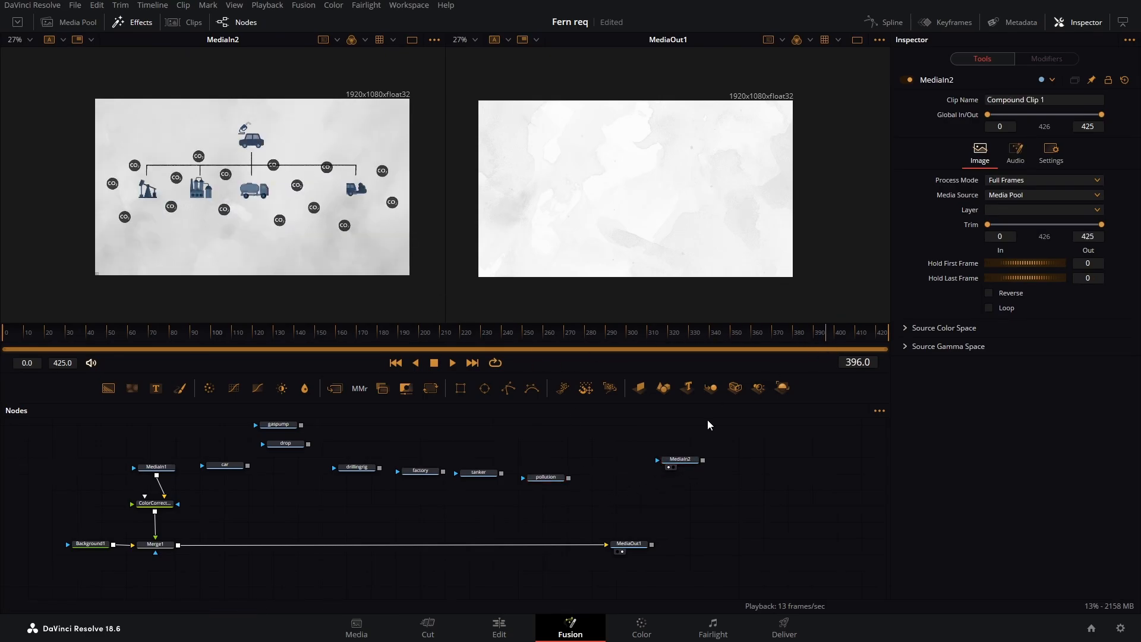
left_click_drag(636, 550, 713, 544)
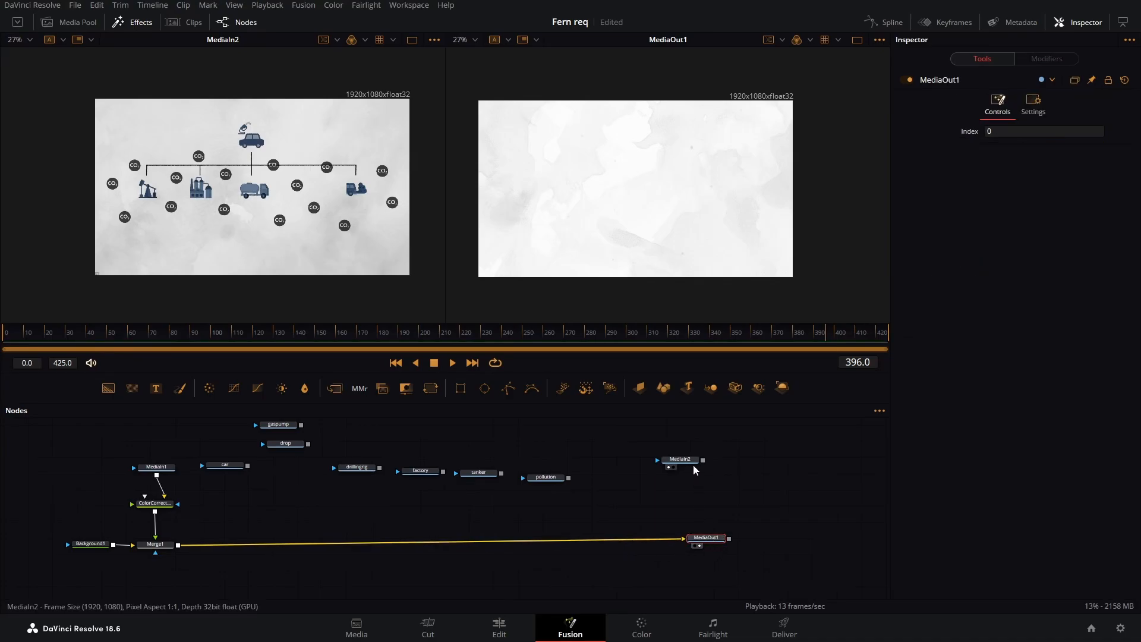
left_click(692, 463)
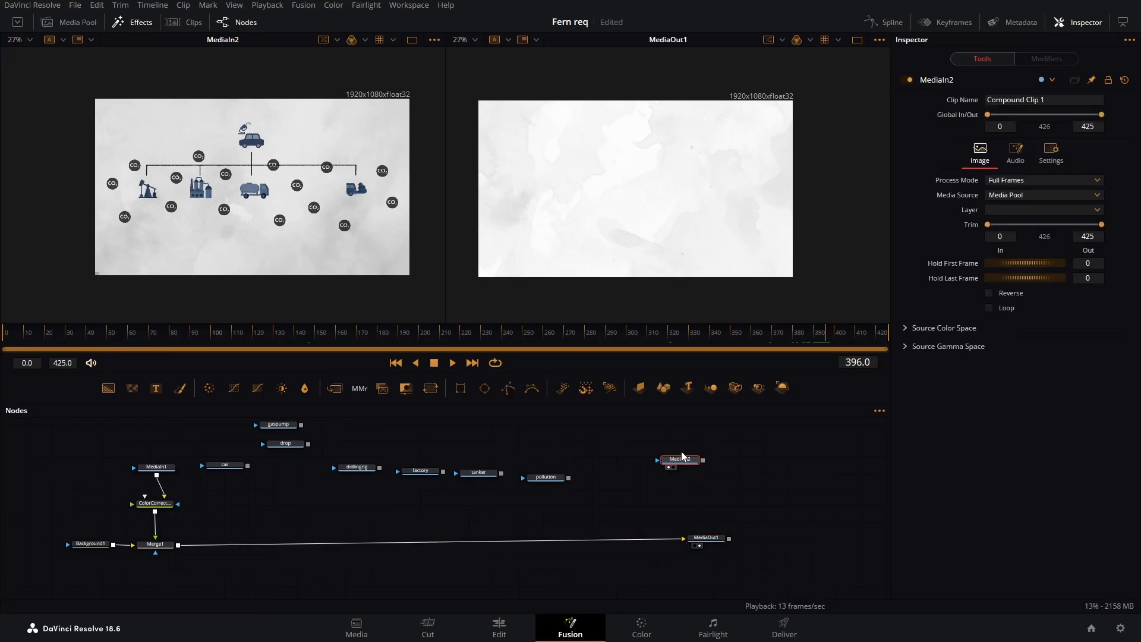
left_click_drag(683, 456, 196, 545)
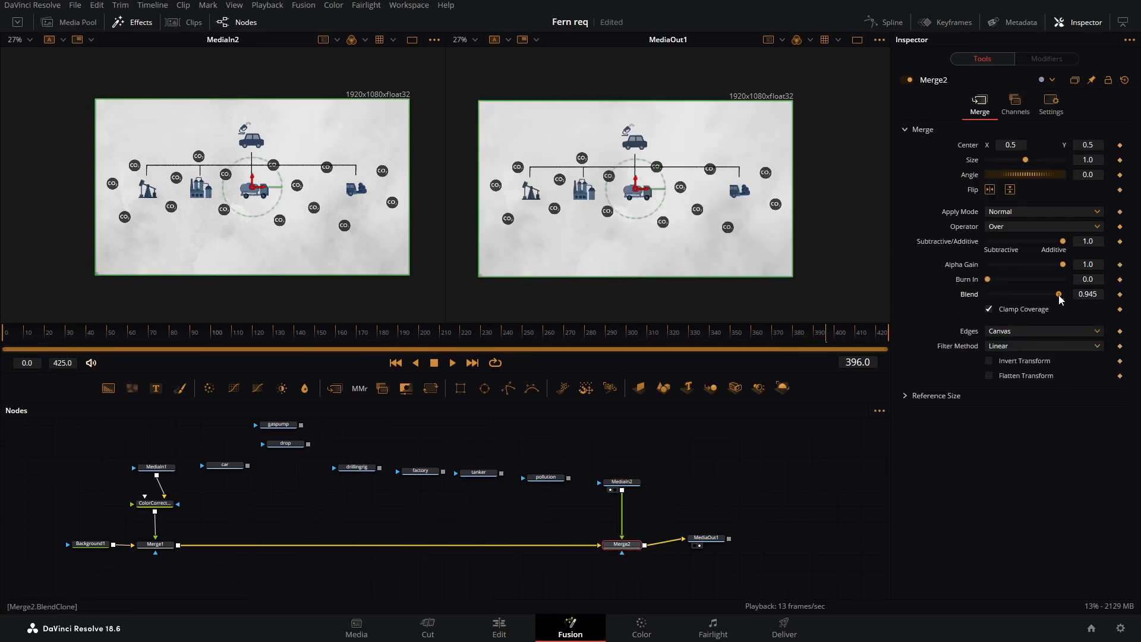
left_click_drag(1059, 295, 1044, 298)
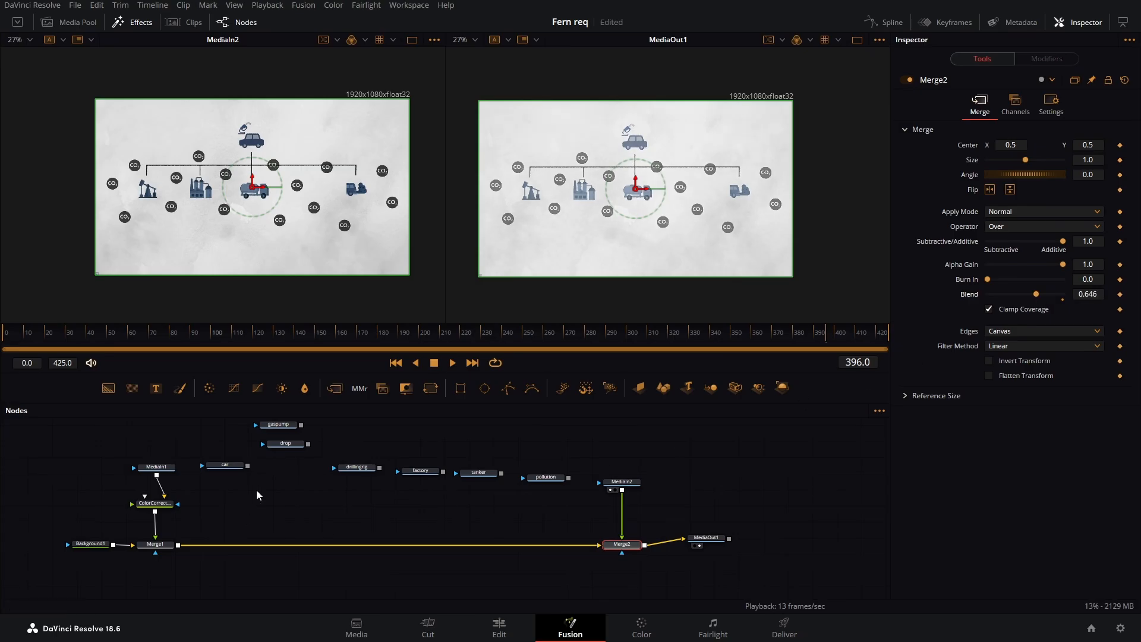
Merge the car node into the chain after Merge1 and insert a Transform between the car and its merge
left_click_drag(249, 467, 224, 545)
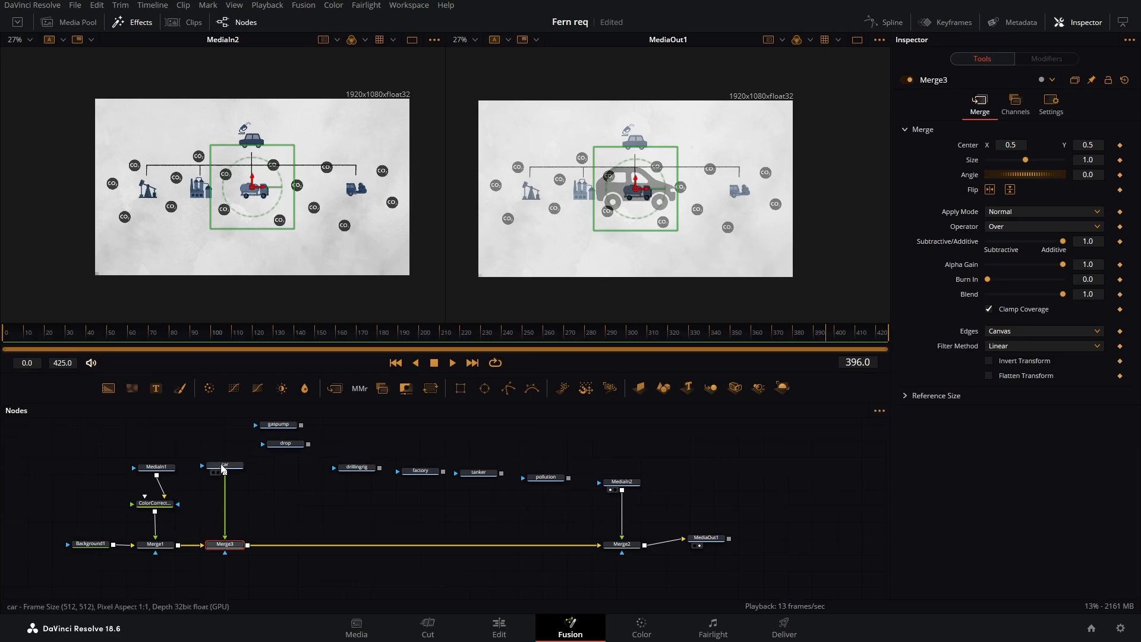
left_click(225, 467)
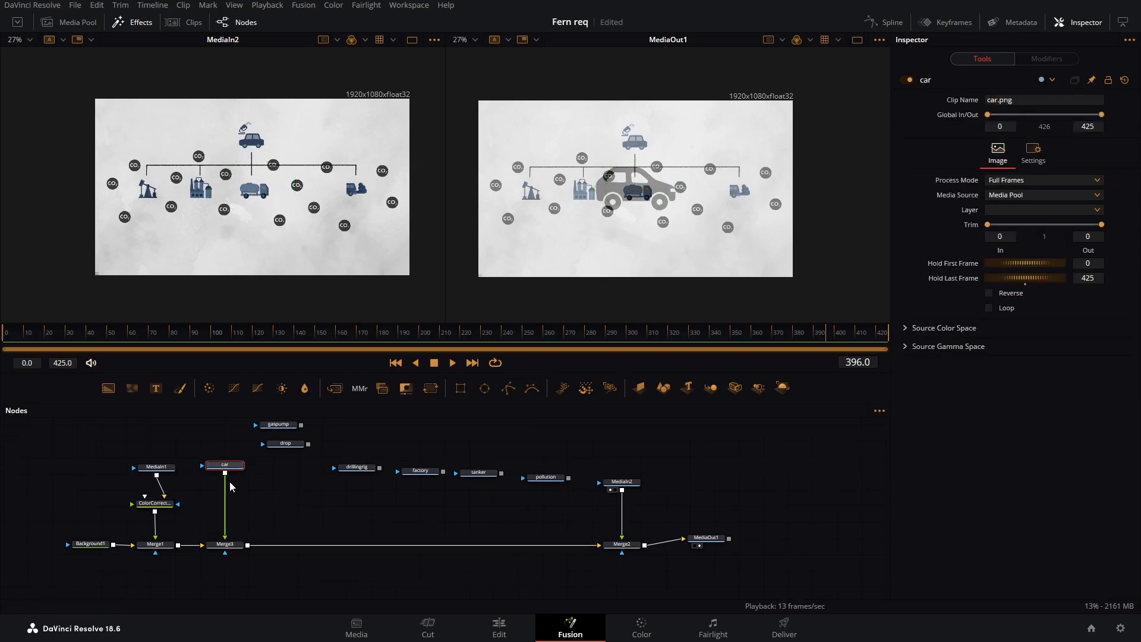
key("shift+space")
type("trans")
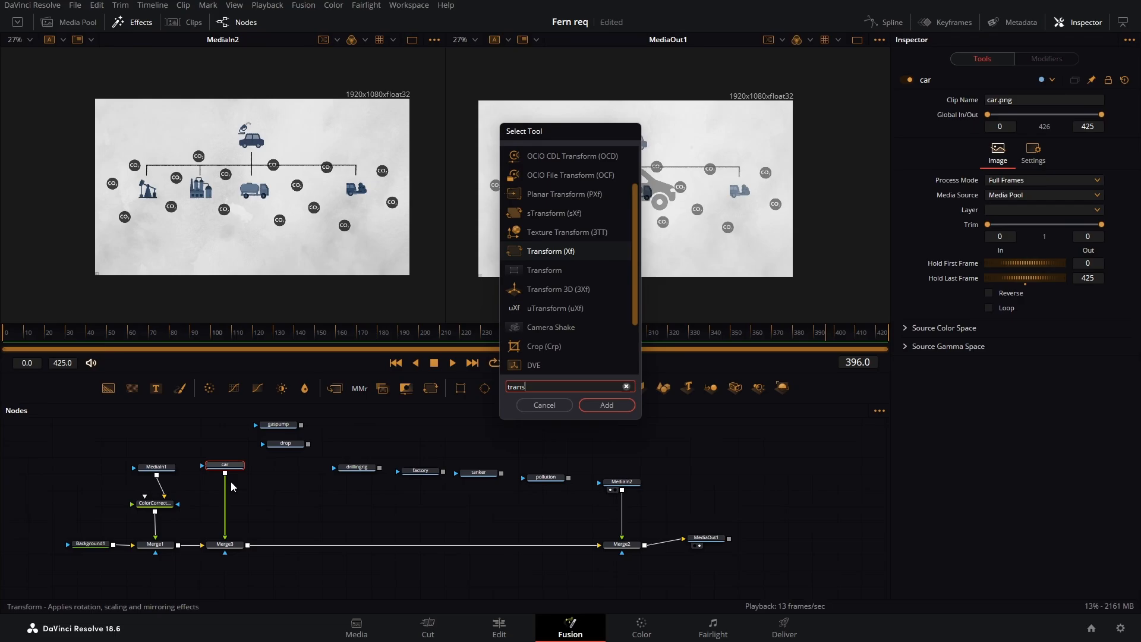
key("Return")
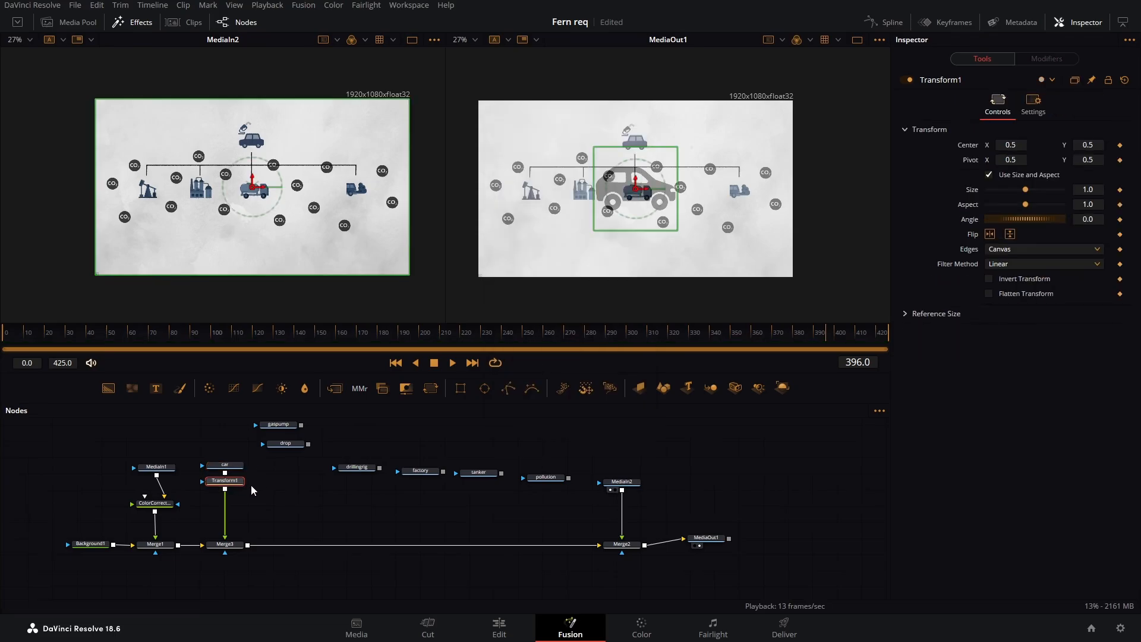
left_click_drag(232, 485, 233, 532)
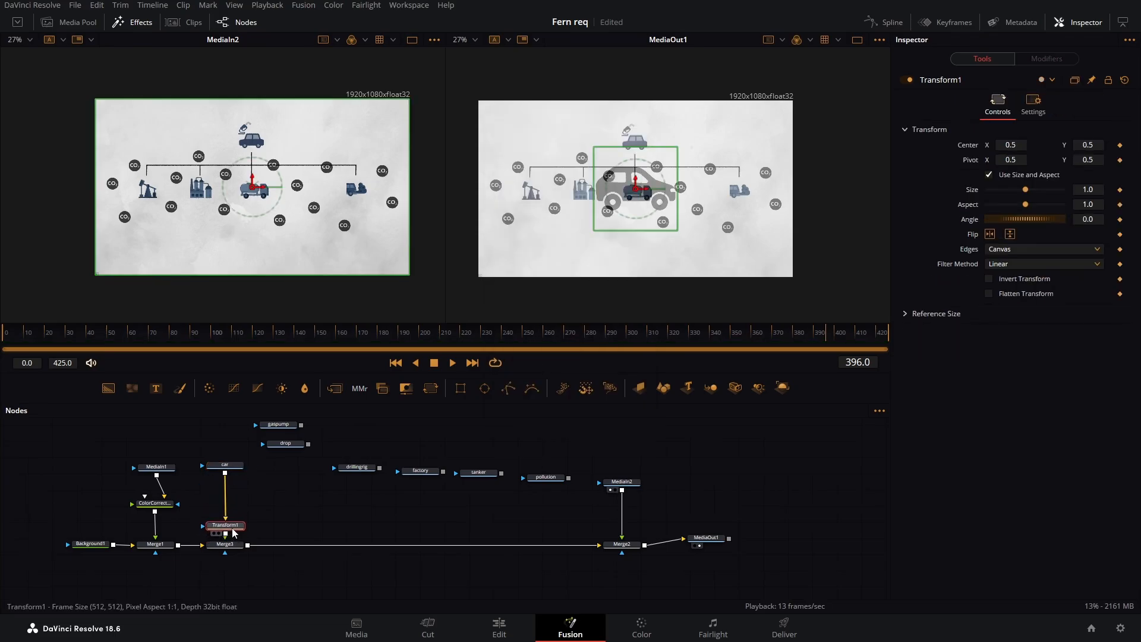
Flip the car horizontally, set its size to 0.329 and align it with the reference car
left_click(989, 233)
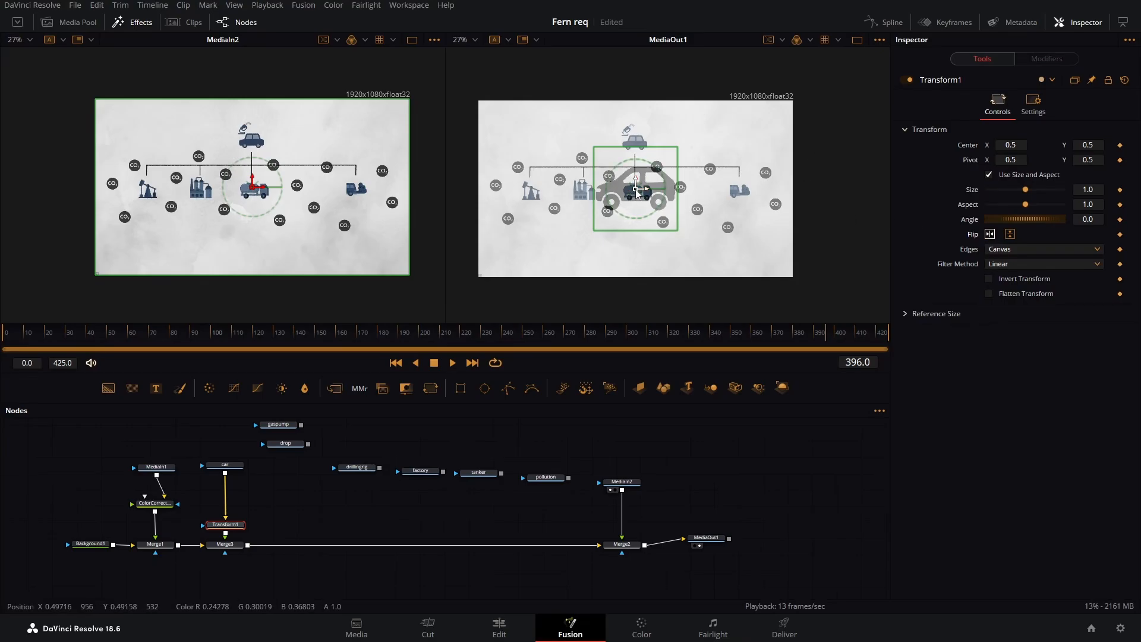
left_click_drag(634, 189, 634, 145)
scroll(635, 144, "up", 5)
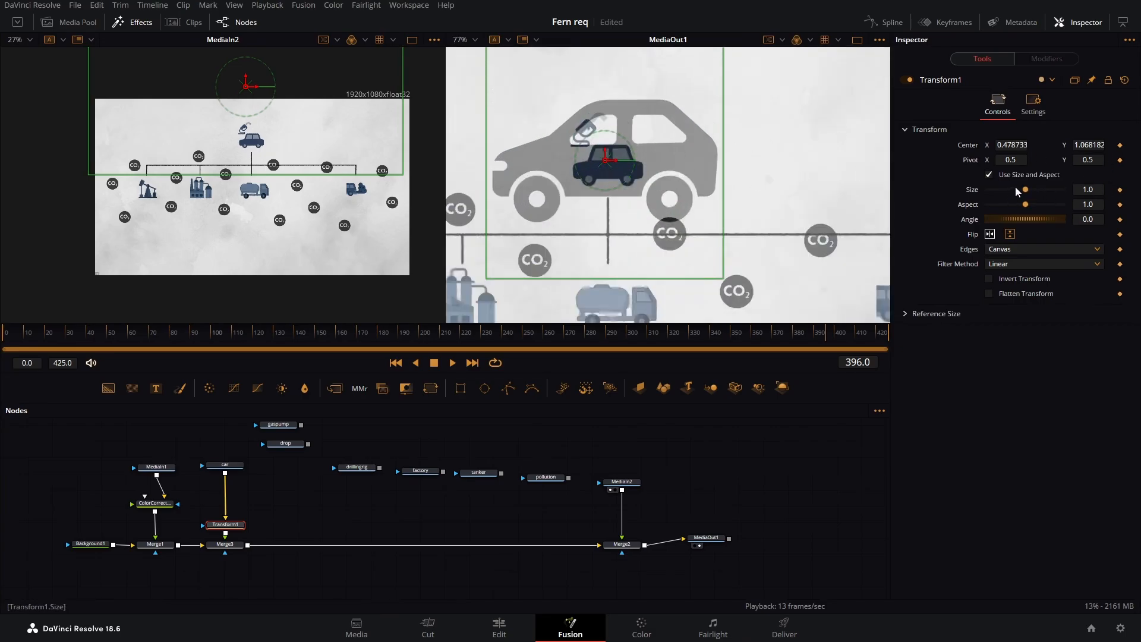
left_click_drag(1026, 190, 1000, 194)
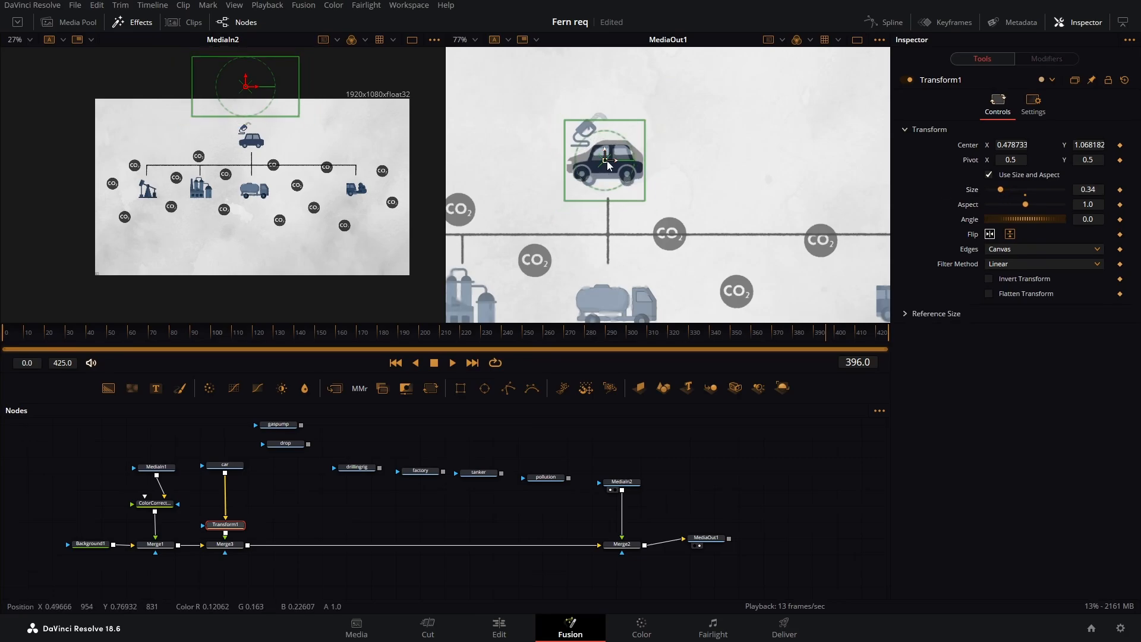
left_click_drag(608, 164, 611, 168)
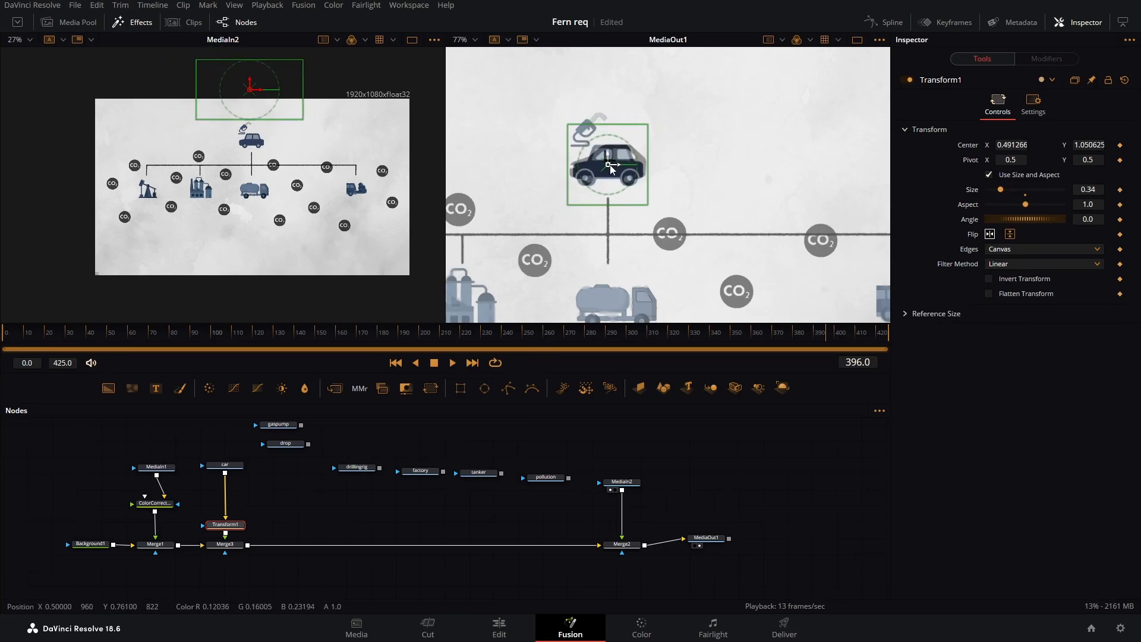
left_click_drag(1098, 190, 1091, 190)
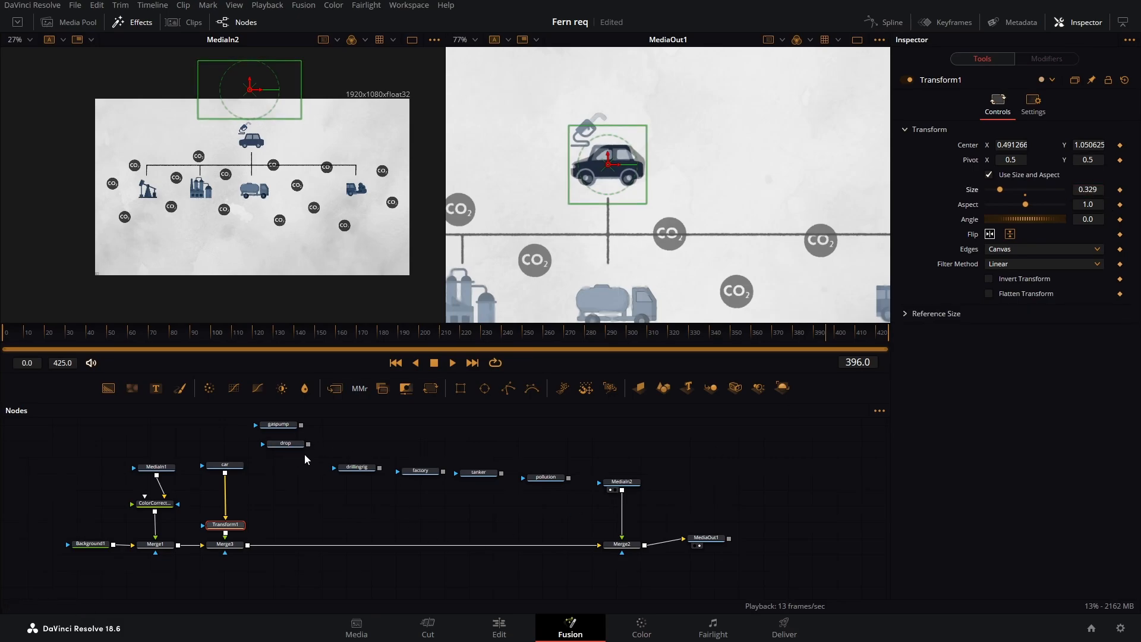
Move the drop node aside, merge the gaspump node after Merge3 and add a Transform to it
left_click_drag(291, 446, 248, 545)
left_click_drag(279, 425, 279, 454)
key("shift+space")
key("Return")
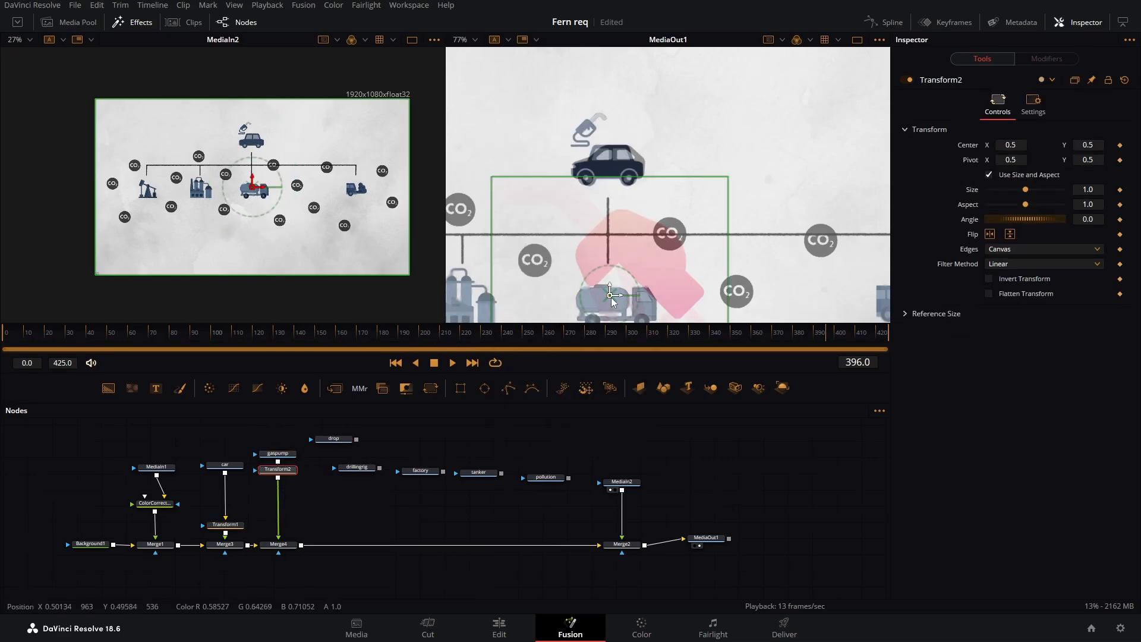
Flip the gas pump horizontally, shrink it and align it with the reference pump above the car
left_click_drag(609, 293, 589, 156)
left_click(989, 234)
left_click_drag(1094, 189, 1045, 189)
left_click_drag(589, 158, 589, 133)
scroll(596, 121, "up", 5)
left_click_drag(1089, 189, 1076, 190)
left_click_drag(578, 151, 568, 152)
Merge the drillingrig node after Merge4 with its own Transform, and place Transform2 and Transform3 just above their merges
scroll(664, 214, "down", 5)
left_click_drag(617, 262, 765, 102)
left_click_drag(379, 469, 302, 545)
left_click(357, 467)
key("shift+space")
key("Return")
left_click_drag(356, 483, 355, 525)
left_click_drag(277, 470, 277, 523)
left_click(355, 525)
Position the drilling rig over the reference rig, set its size to 0.266 and flip it horizontally
left_click_drag(801, 199, 506, 205)
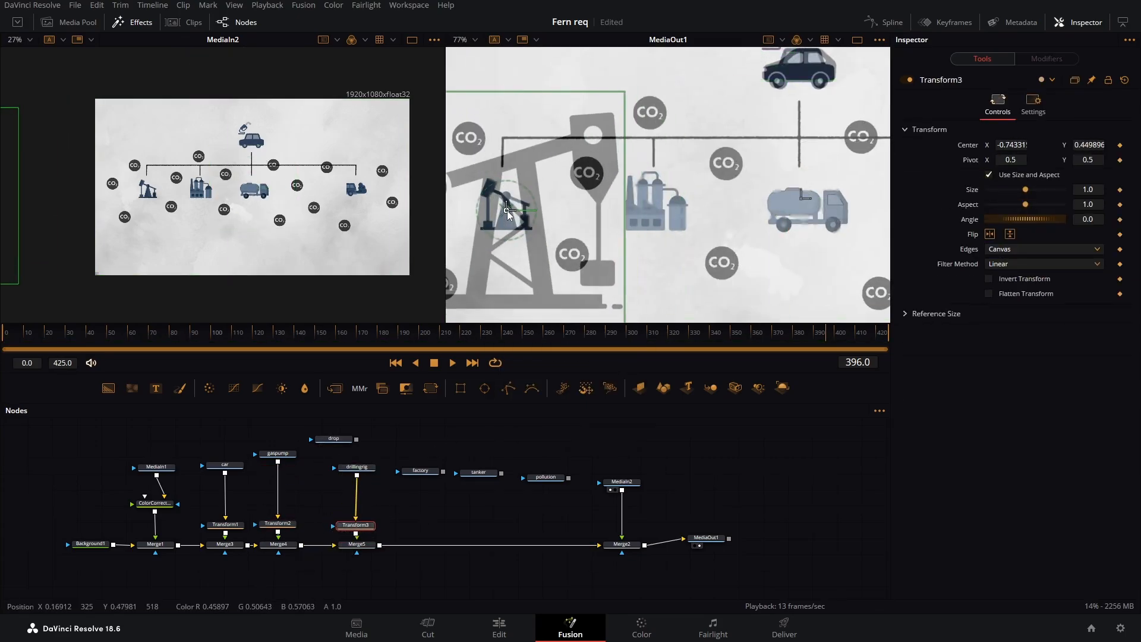
left_click_drag(1091, 190, 1047, 189)
left_click_drag(507, 199, 507, 198)
left_click(989, 235)
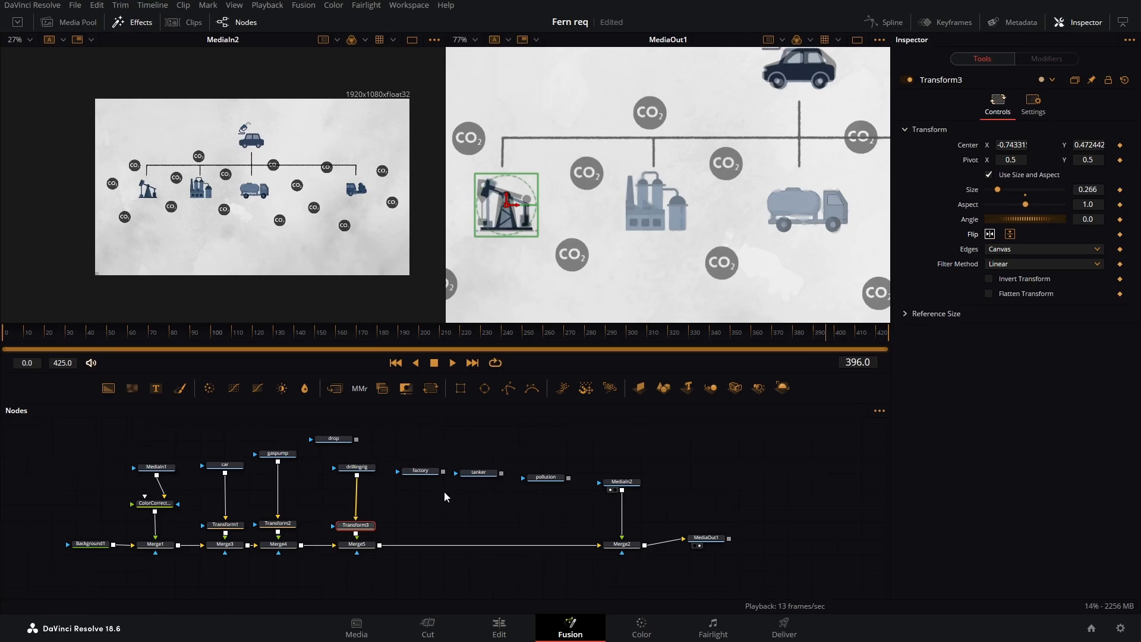
Merge the factory node after Merge5 with a Transform, sizing it to 0.267 and aligning it with the reference factory
left_click_drag(443, 471, 380, 545)
left_click(420, 471)
key("shift+space")
key("Return")
left_click_drag(421, 488, 420, 524)
left_click_drag(801, 199, 653, 208)
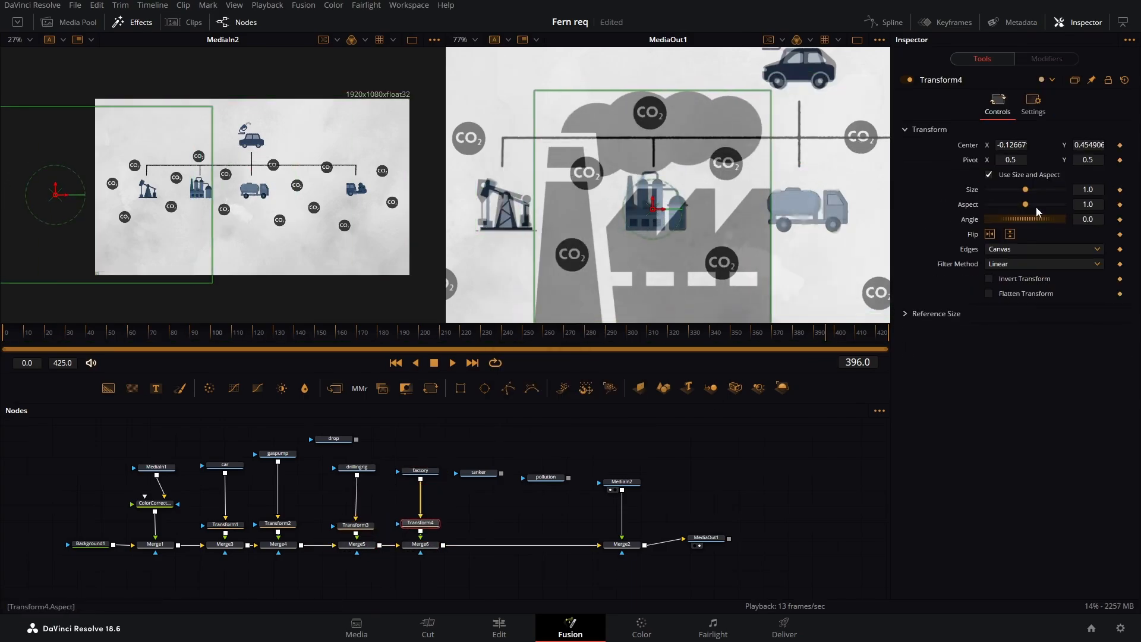
left_click_drag(1092, 190, 1047, 190)
left_click_drag(653, 197, 666, 203)
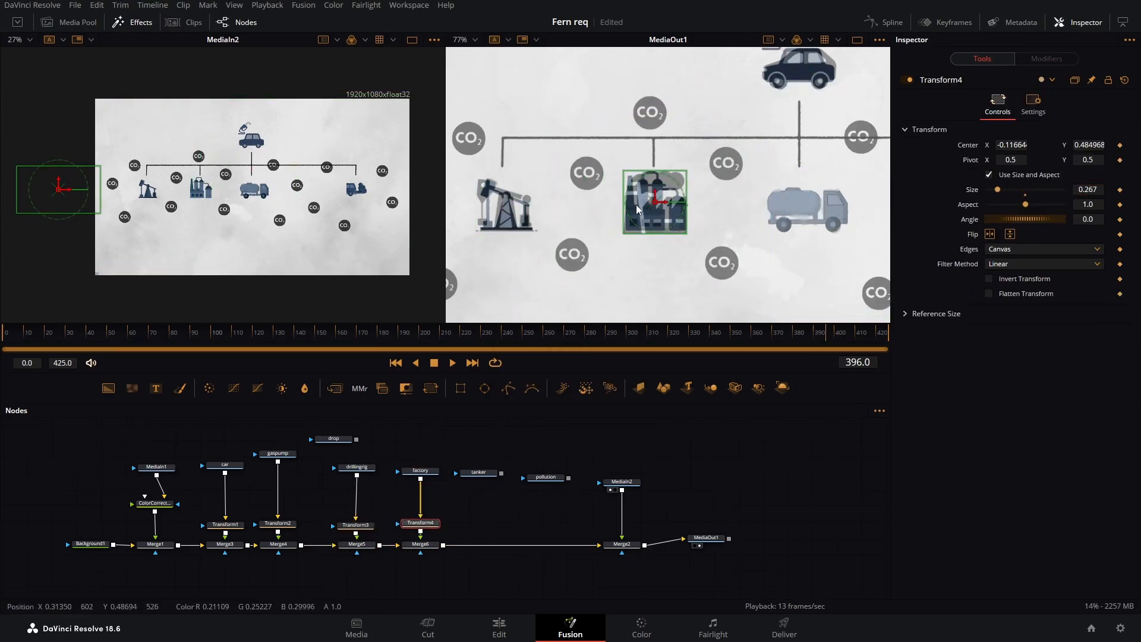
Merge the tanker node after Merge6 with a Transform, sizing it to 0.365 and aligning it with the reference tanker
left_click_drag(501, 474, 443, 545)
left_click(479, 473)
key("shift+space")
key("Return")
left_click_drag(479, 490, 478, 528)
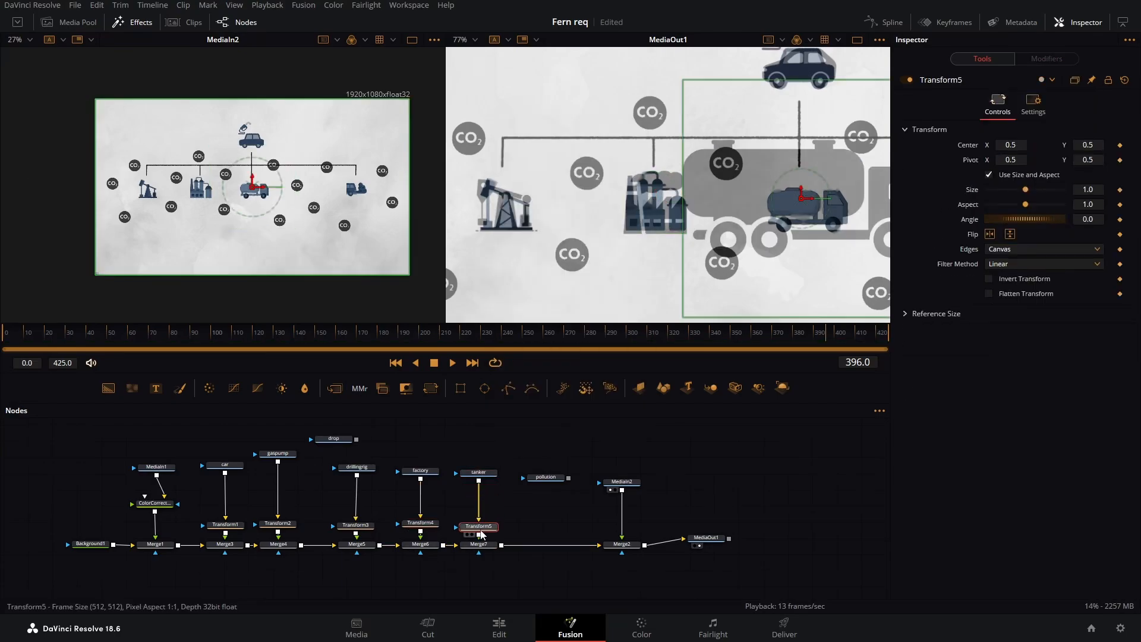
left_click_drag(801, 198, 804, 207)
left_click_drag(1092, 190, 1053, 190)
Merge the pollution node after Merge7 with a Transform, sizing it to 0.25 over the reference vehicle at the end of the line
left_click_drag(814, 207, 631, 231)
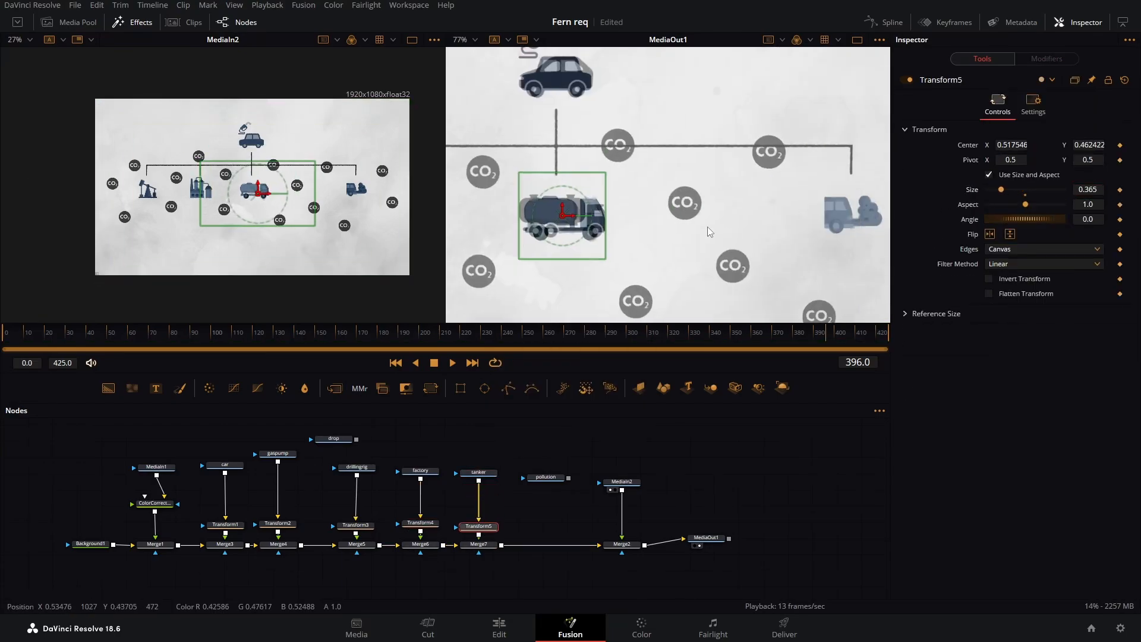
left_click_drag(569, 478, 502, 545)
left_click_drag(551, 492, 550, 526)
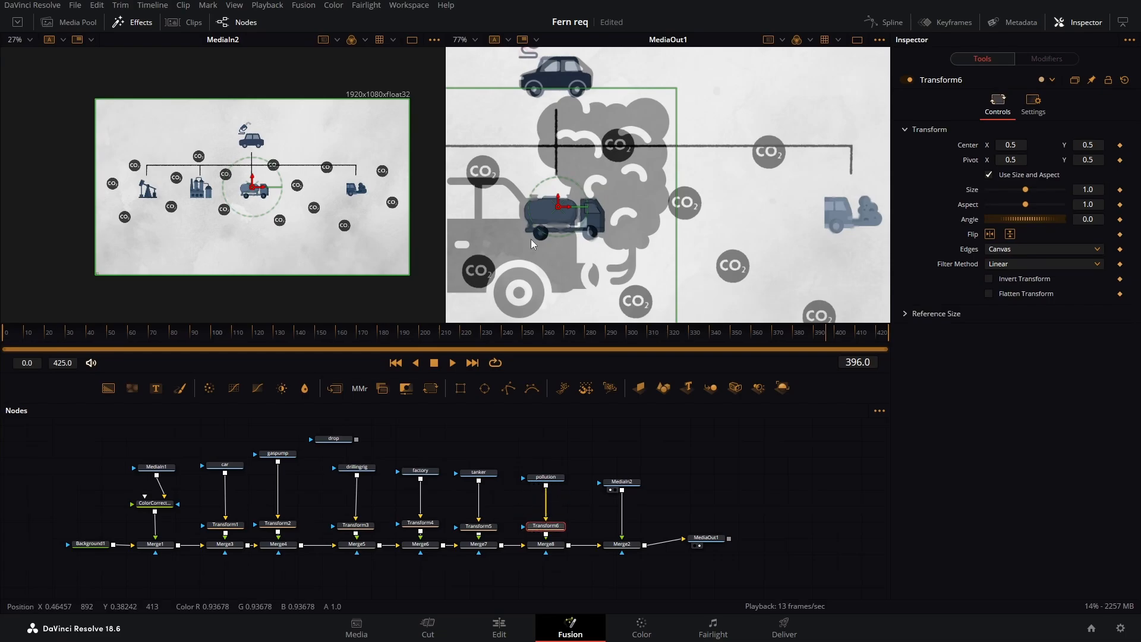
left_click_drag(558, 206, 858, 190)
left_click_drag(879, 211, 863, 195)
left_click_drag(859, 191, 853, 208)
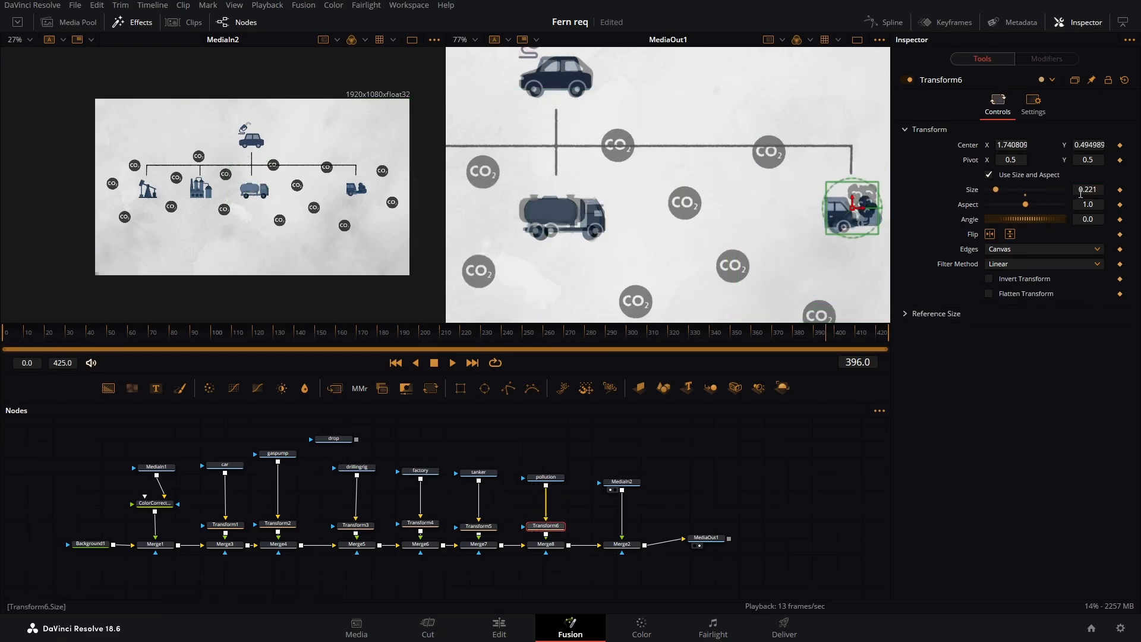
left_click_drag(1081, 190, 1097, 190)
left_click_drag(855, 209, 852, 210)
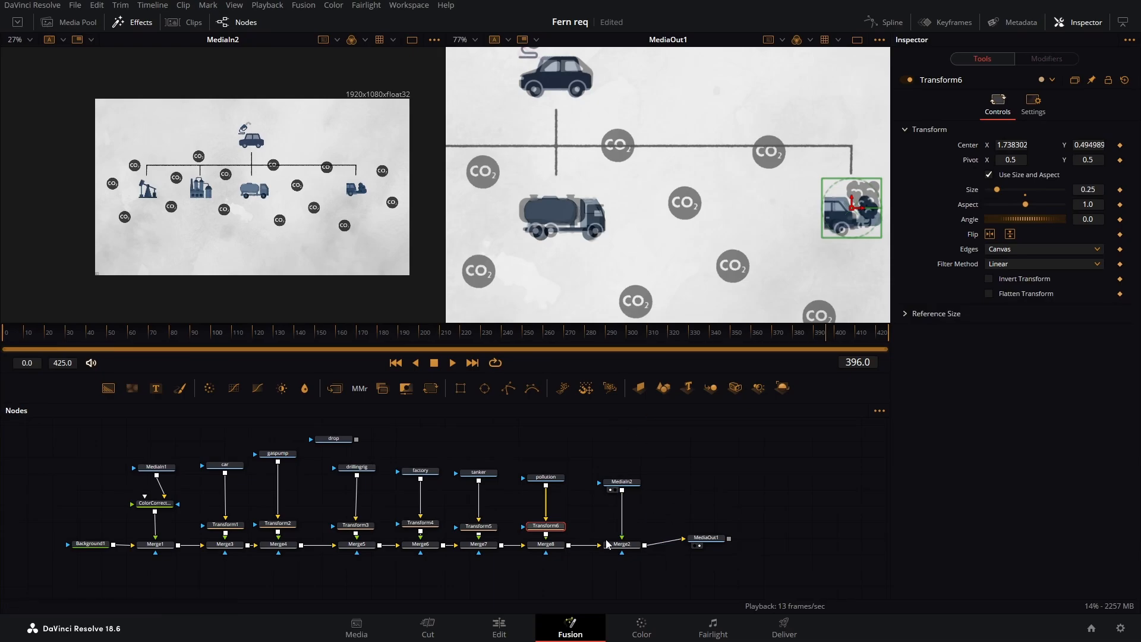
Move MediaIn2, Merge2 and MediaOut1 further along the node graph, leaving a gap after Merge8 for more nodes
left_click_drag(716, 540, 758, 552)
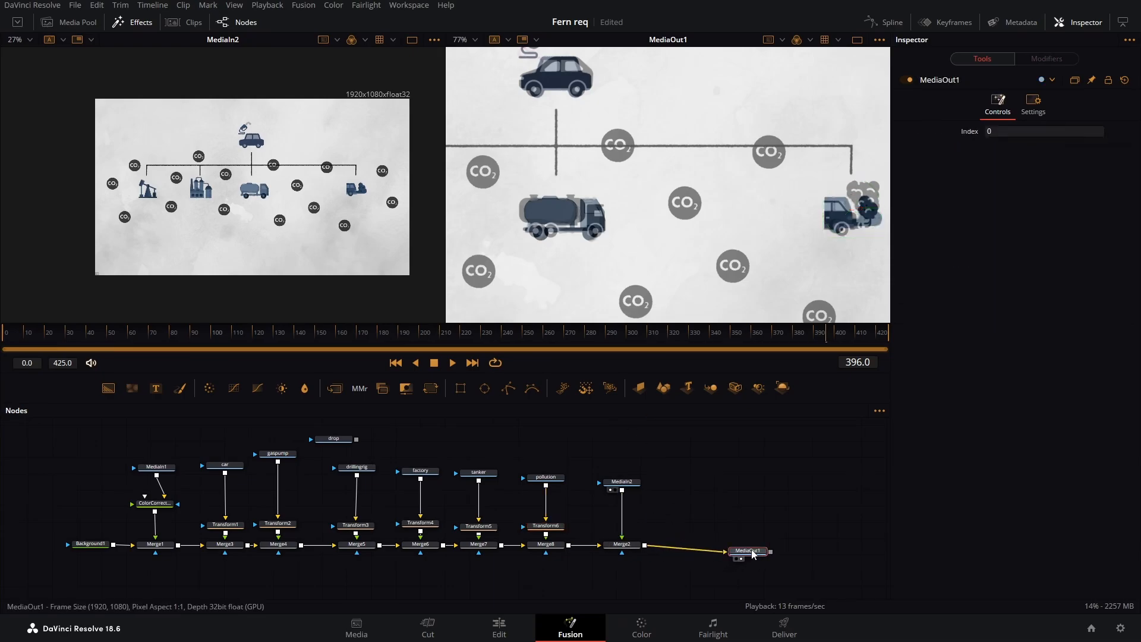
left_click_drag(651, 564, 612, 483)
left_click_drag(619, 483, 688, 487)
left_click_drag(753, 554, 814, 547)
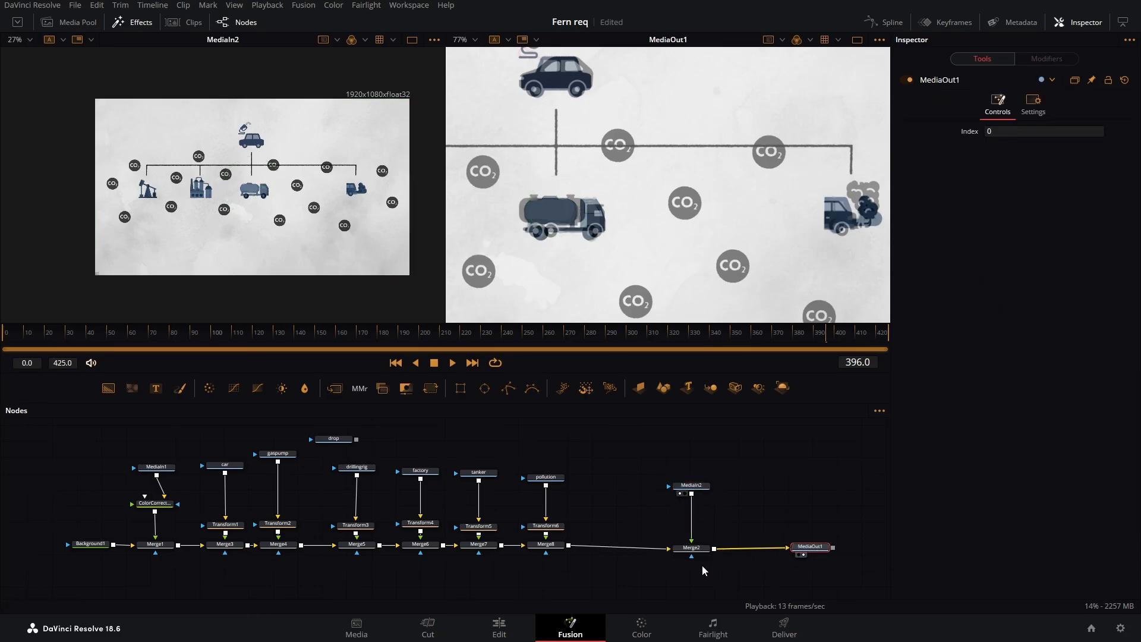
left_click_drag(700, 552, 705, 549)
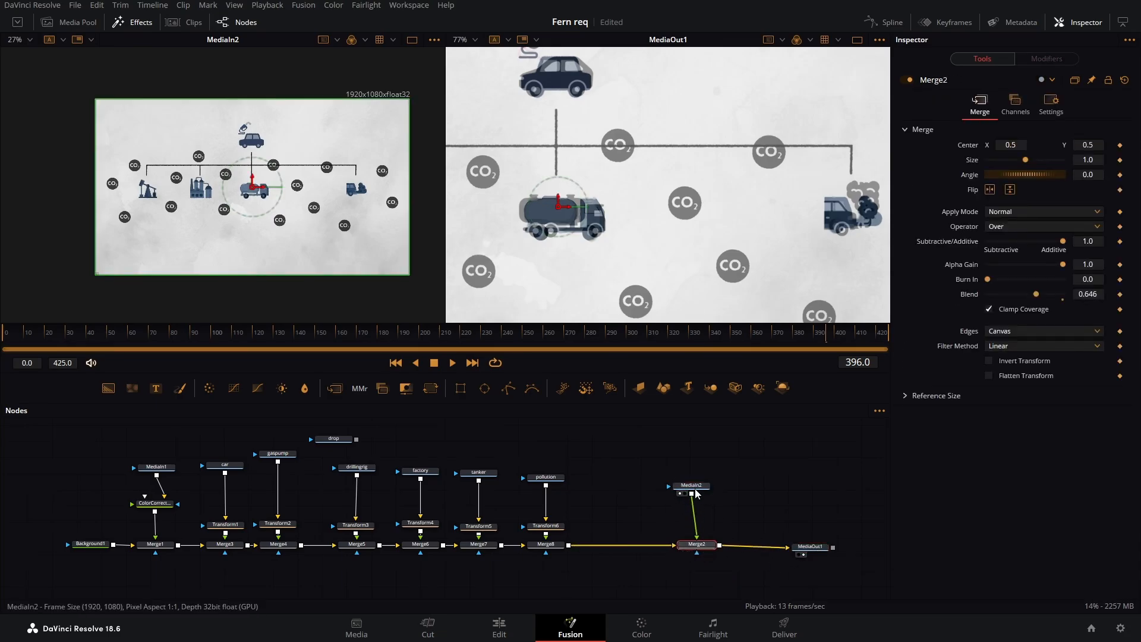
left_click_drag(695, 488, 711, 550)
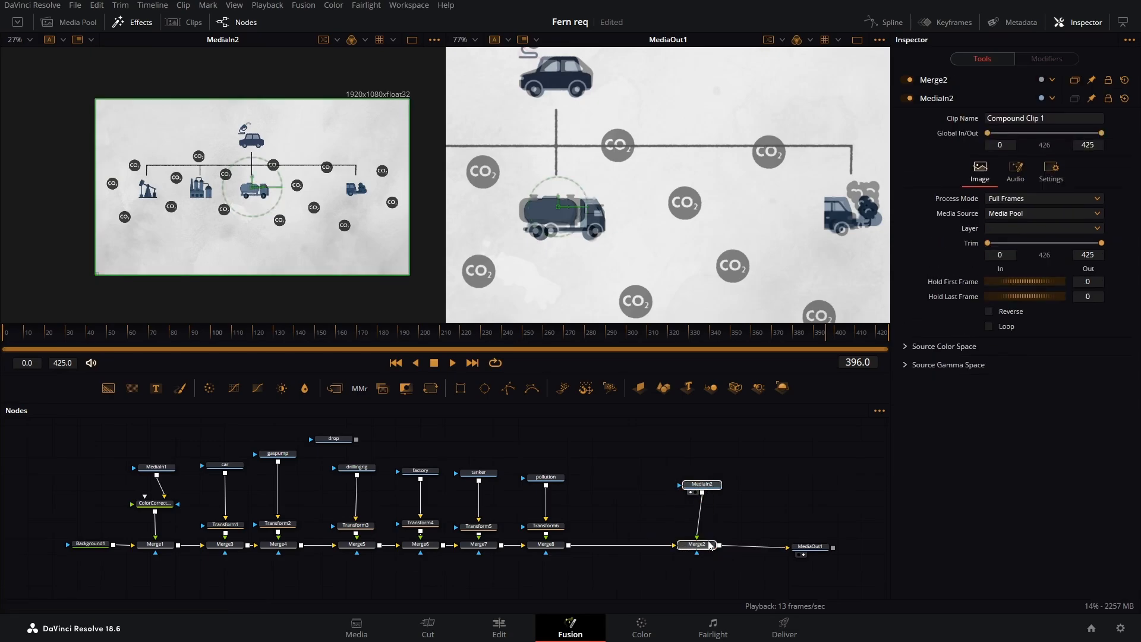
left_click(710, 545)
left_click_drag(673, 466, 773, 552)
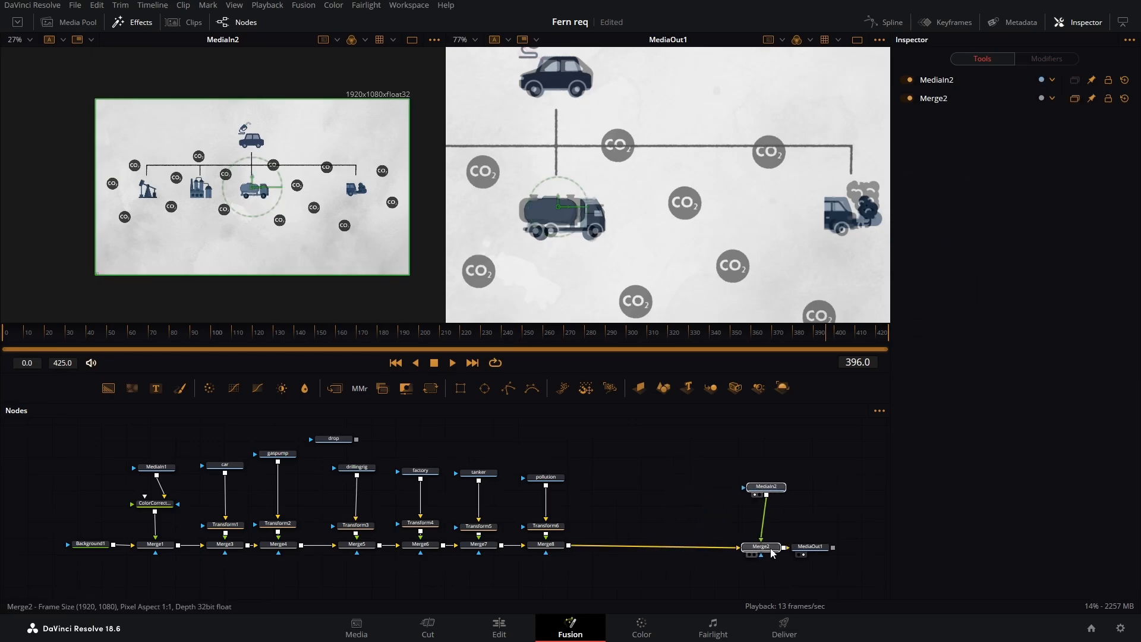
left_click(757, 489)
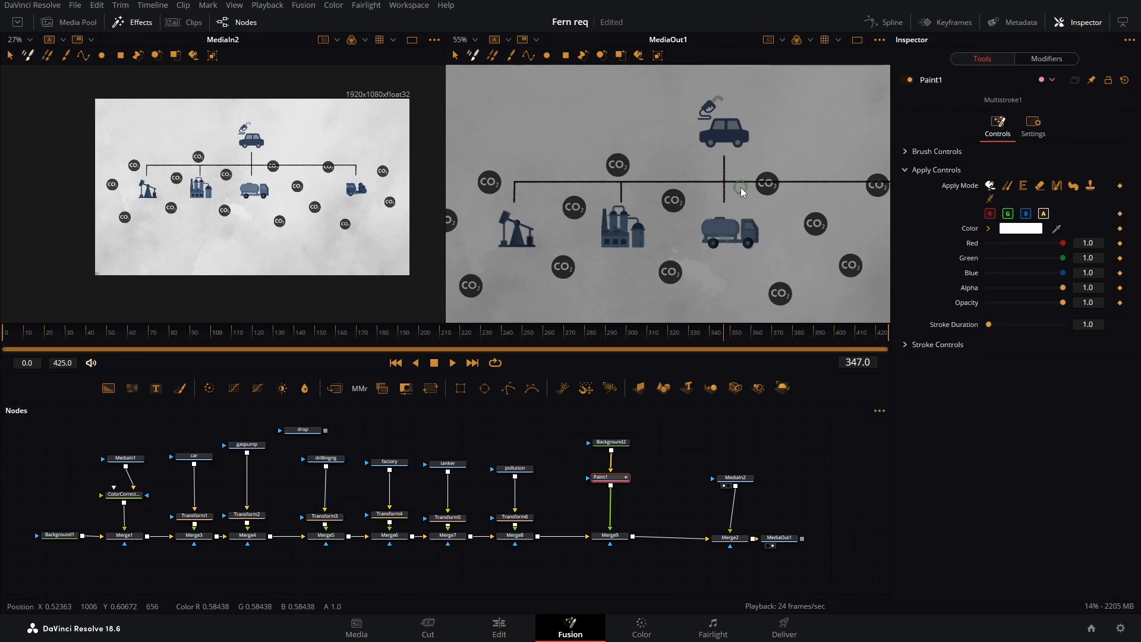
Set the Paint1 brush to the hard circle shape with size 0.002 and a black color
left_click_drag(726, 190, 700, 202)
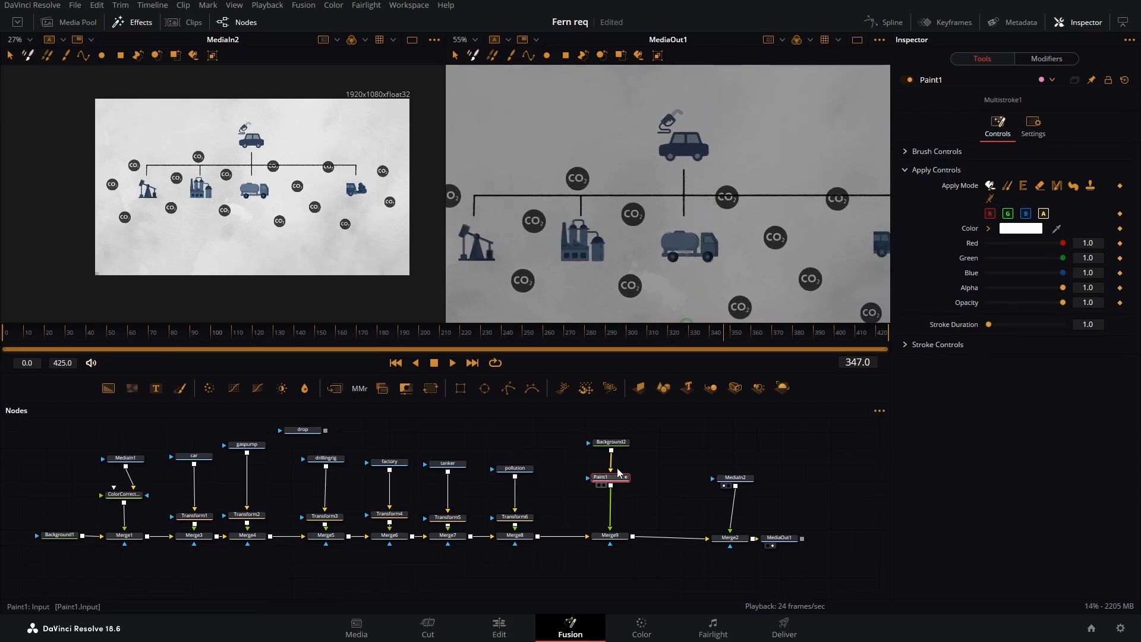
left_click(910, 151)
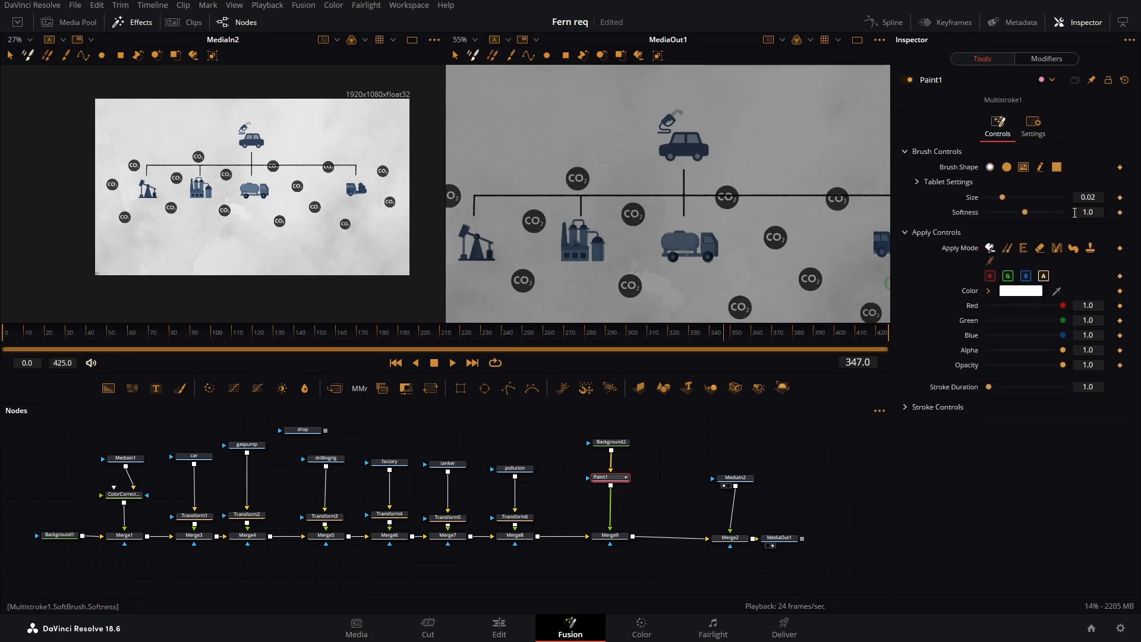
left_click(1006, 168)
left_click_drag(1099, 197, 1072, 197)
scroll(686, 176, "up", 8)
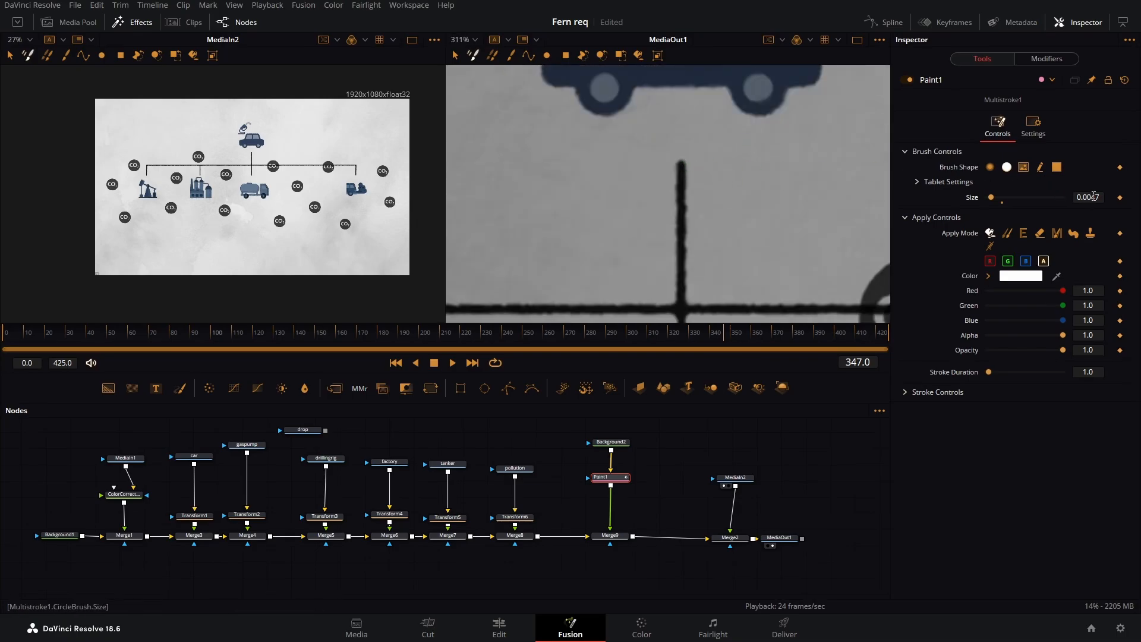
left_click_drag(1093, 196, 1086, 196)
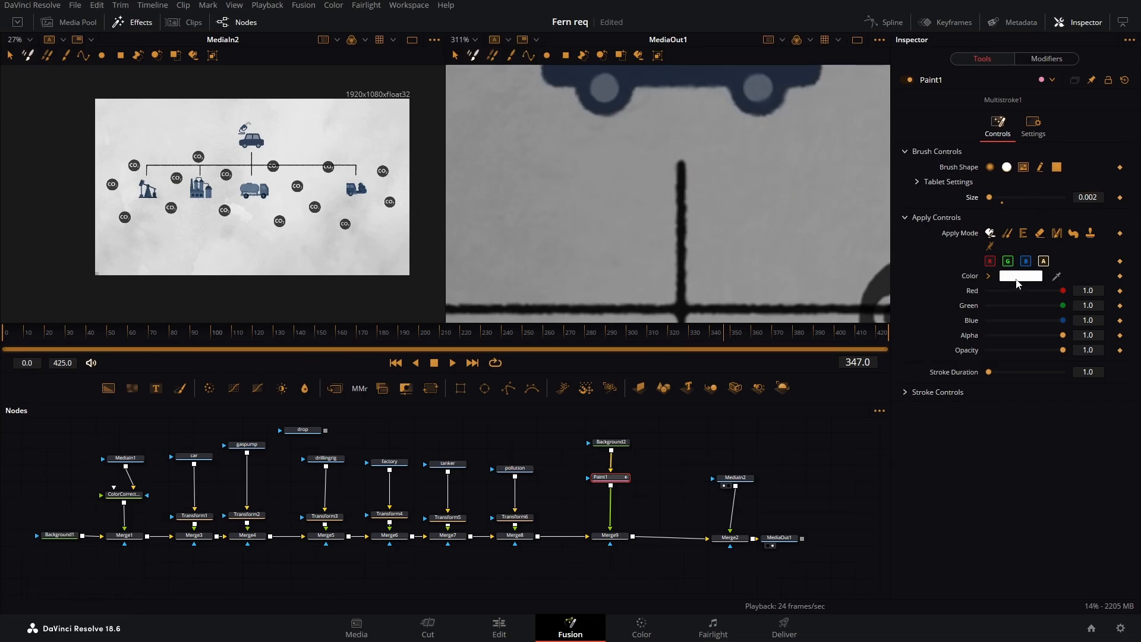
left_click(1021, 278)
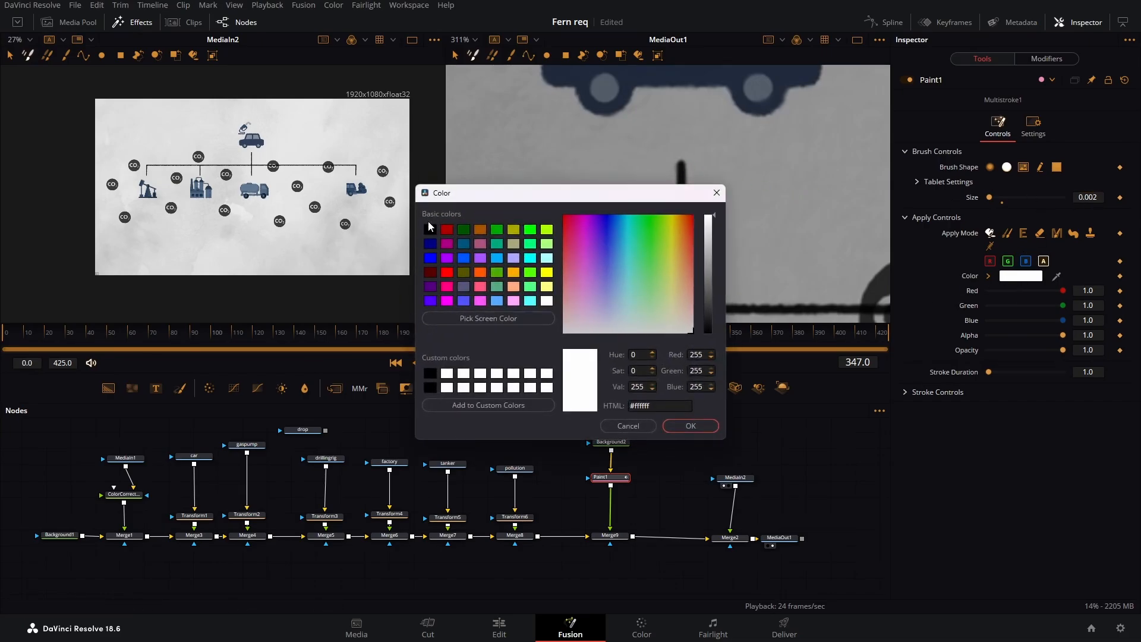
left_click(430, 229)
left_click(696, 426)
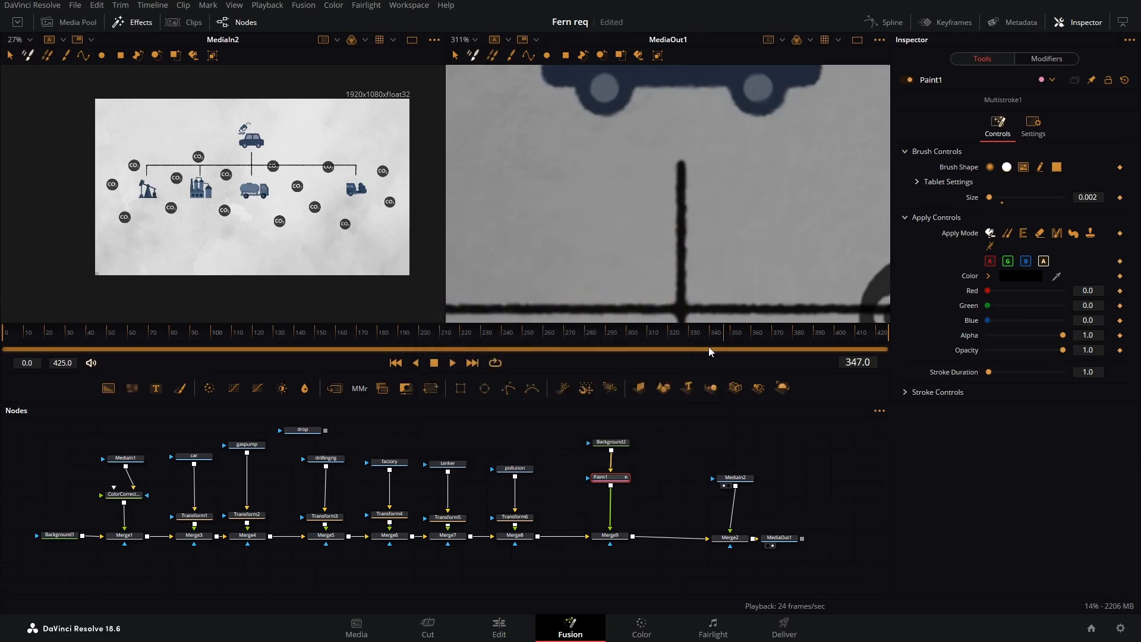
Draw a Polyline Stroke from below the car down to the junction, along the horizontal line and down to the drilling rig
scroll(694, 245, "down", 5)
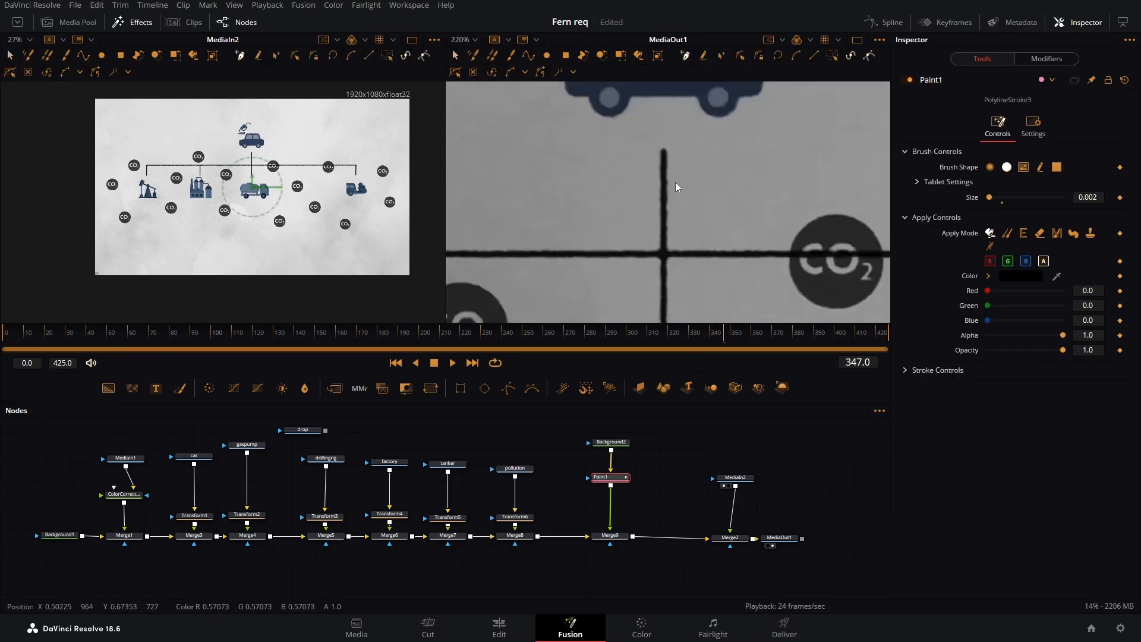
scroll(676, 183, "down", 3)
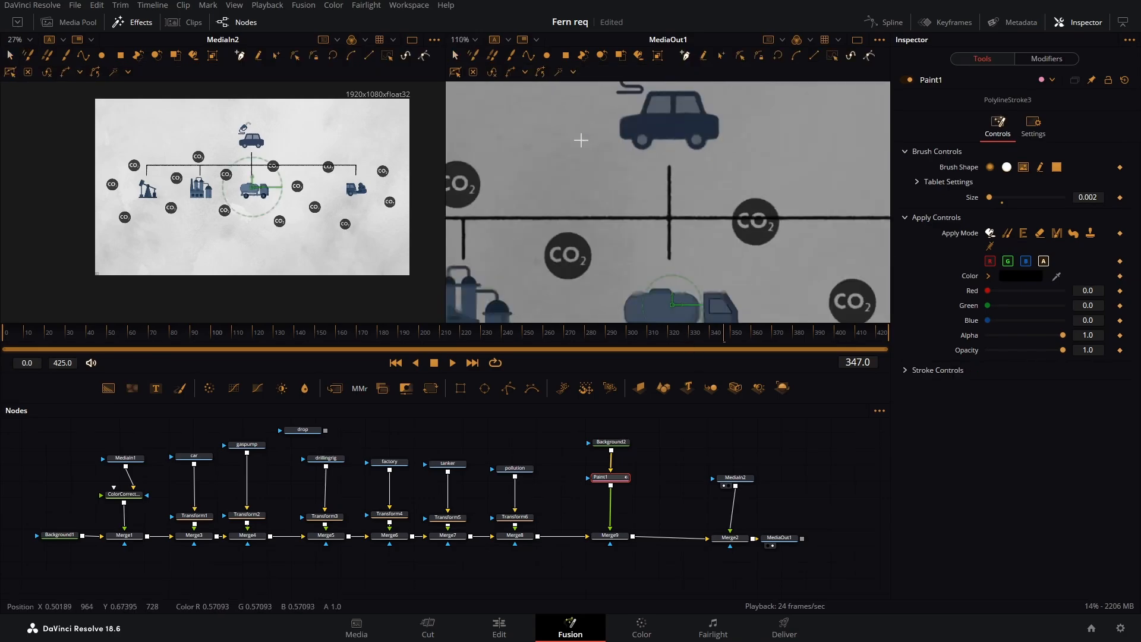
left_click(530, 59)
scroll(669, 167, "up", 8)
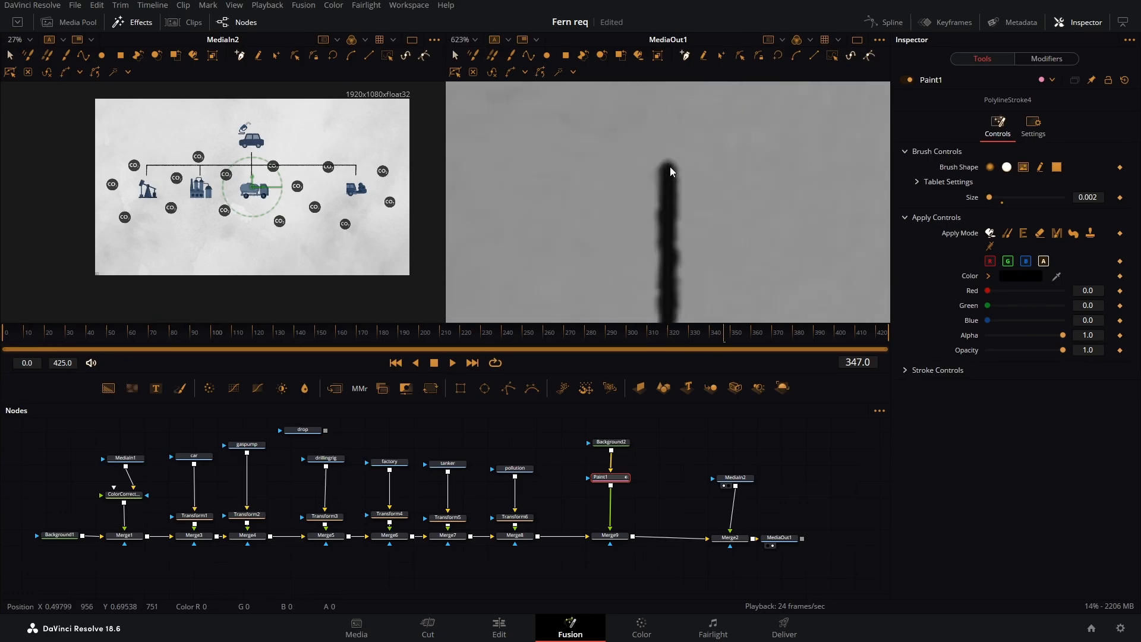
left_click(669, 167)
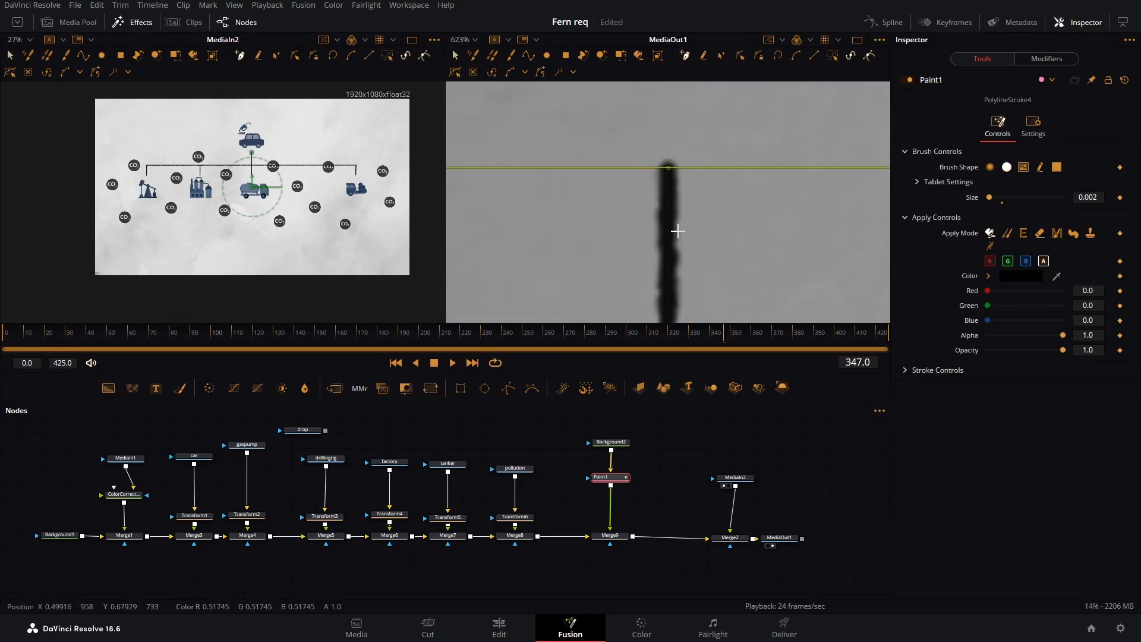
scroll(678, 229, "down", 6)
scroll(679, 242, "up", 5)
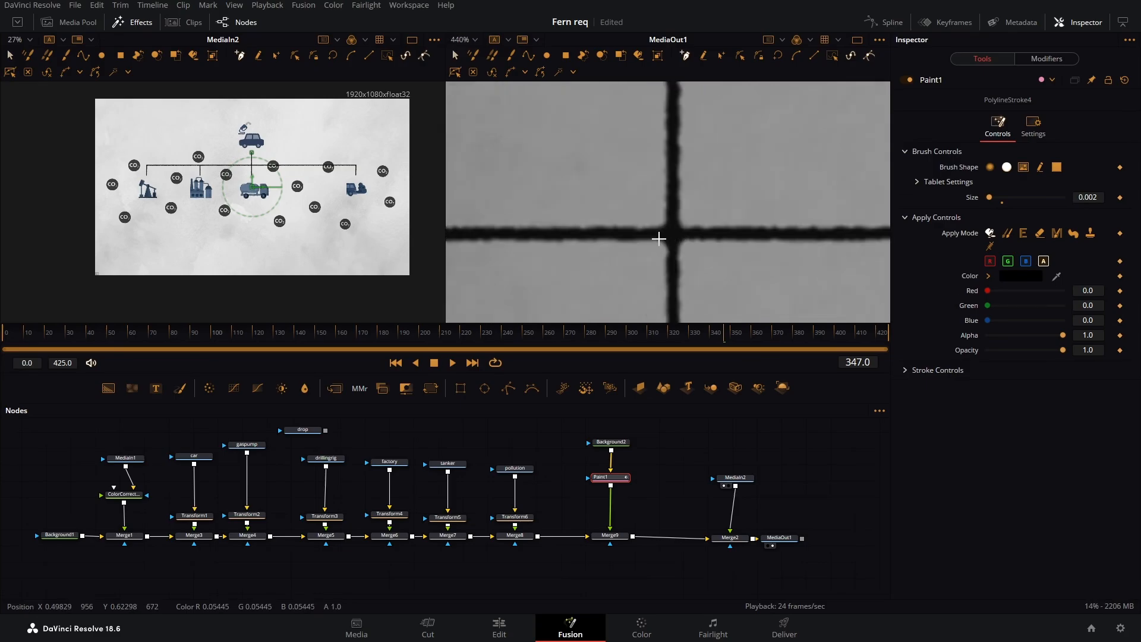
left_click(673, 232)
scroll(684, 170, "down", 5)
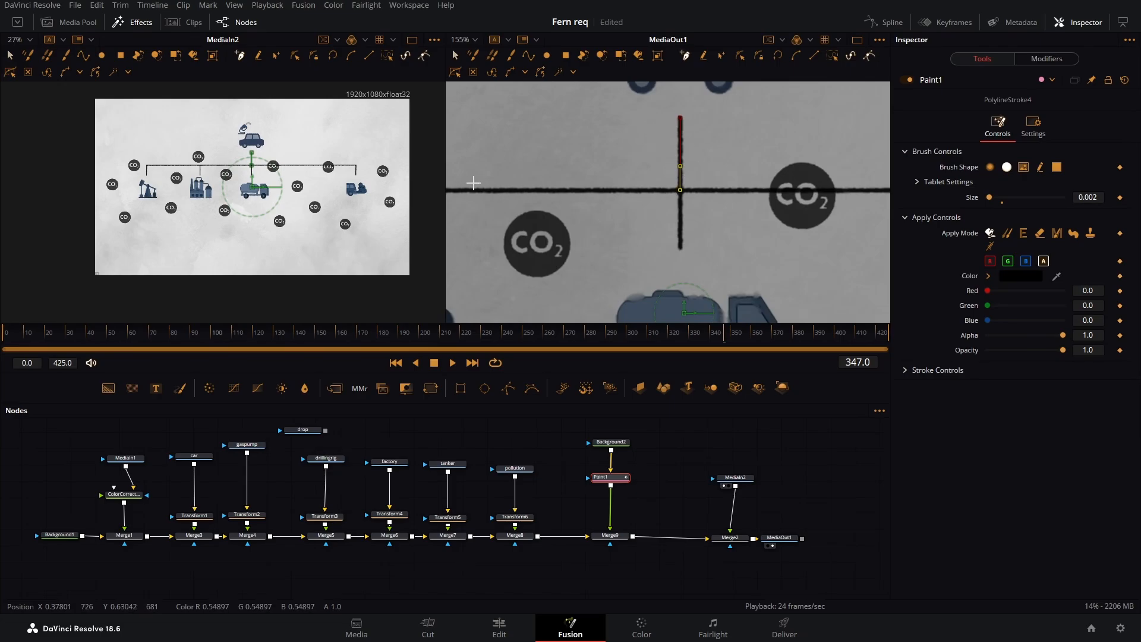
left_click_drag(471, 181, 864, 145)
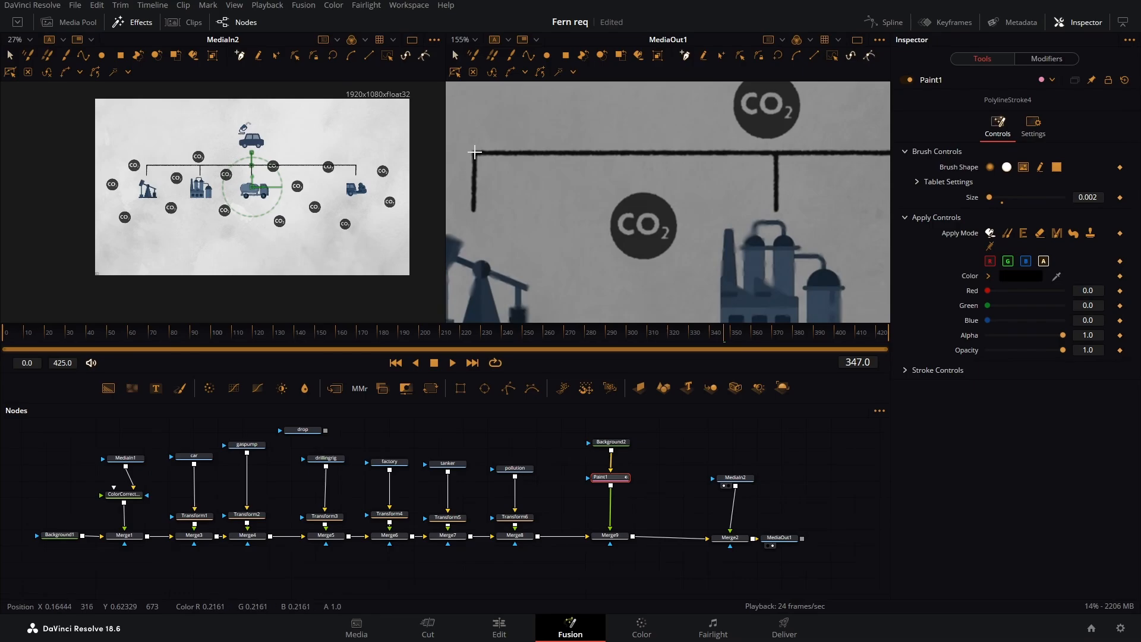
left_click(475, 153)
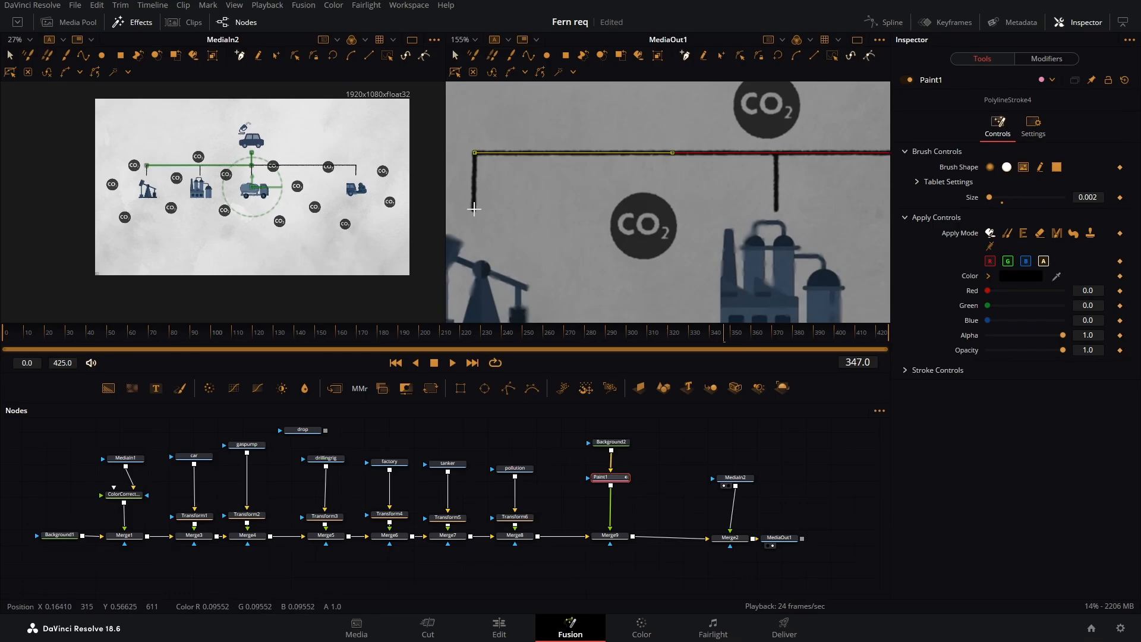
left_click(474, 209)
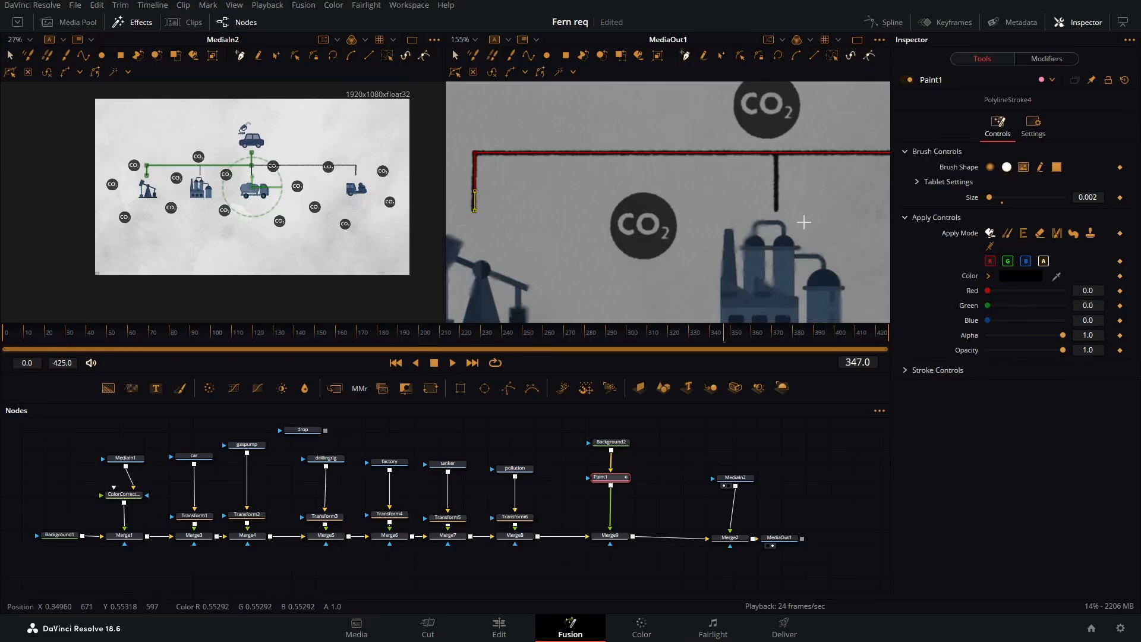
Draw a new Polyline Stroke tracing the short branch from the horizontal line down to the factory
left_click_drag(765, 181, 554, 237)
scroll(642, 234, "down", 3)
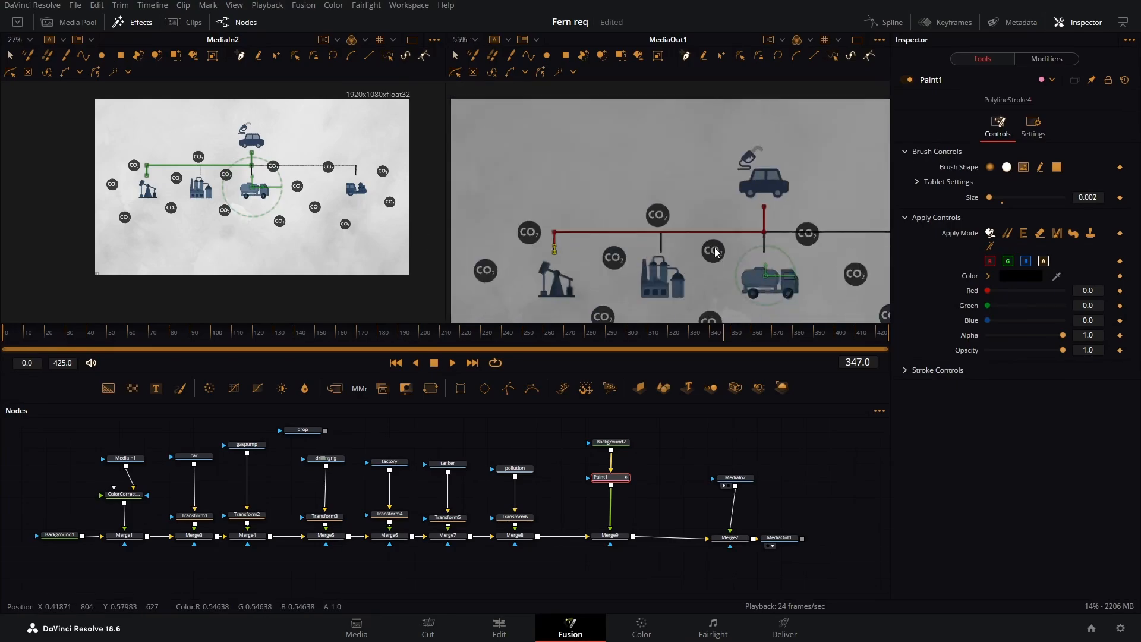
scroll(668, 239, "up", 3)
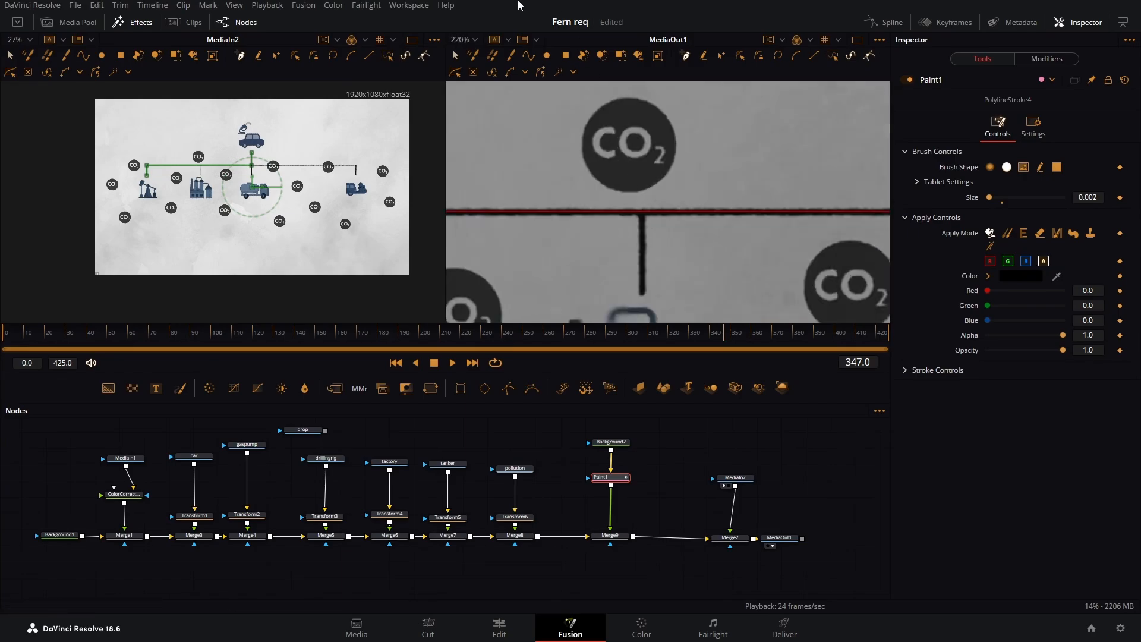
left_click(529, 57)
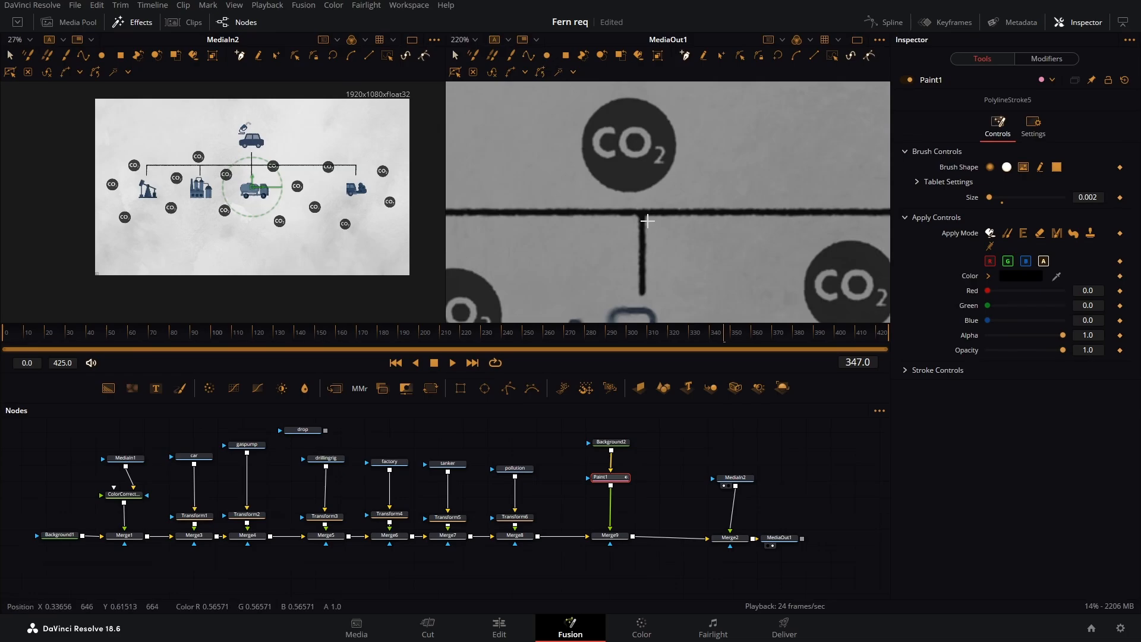
scroll(647, 215, "up", 2)
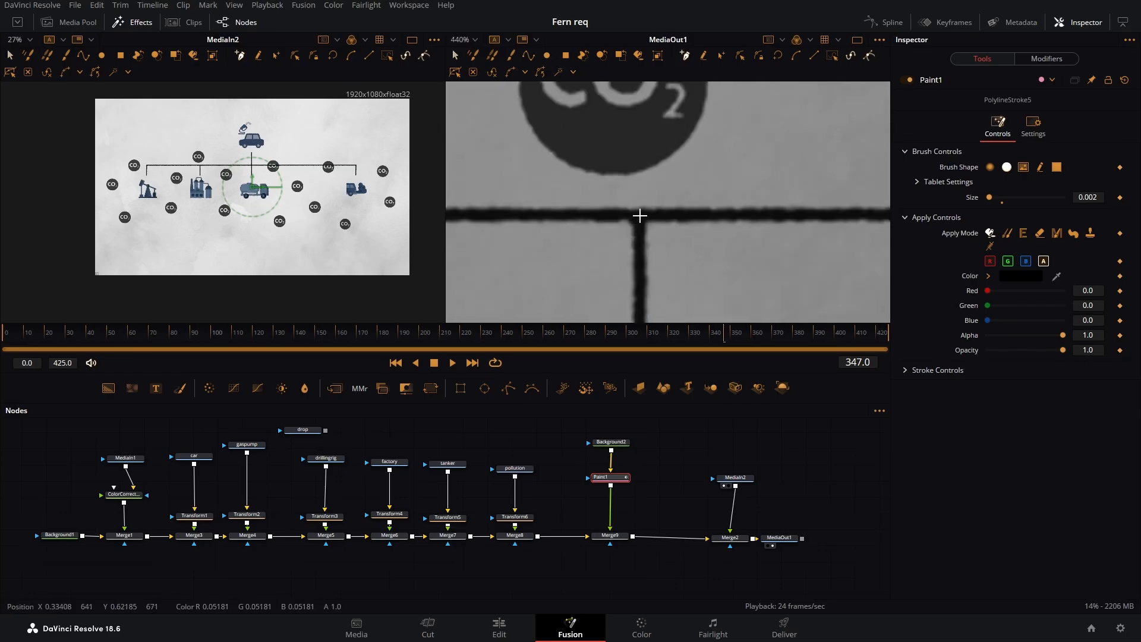
left_click(640, 216)
left_click_drag(651, 277, 647, 152)
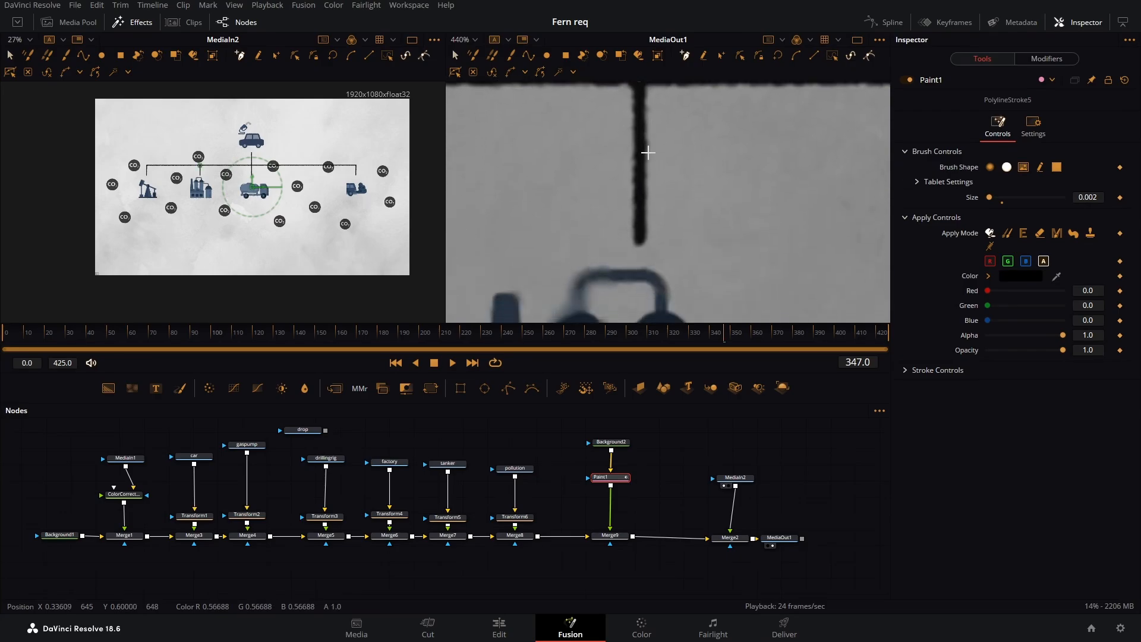
left_click(639, 239)
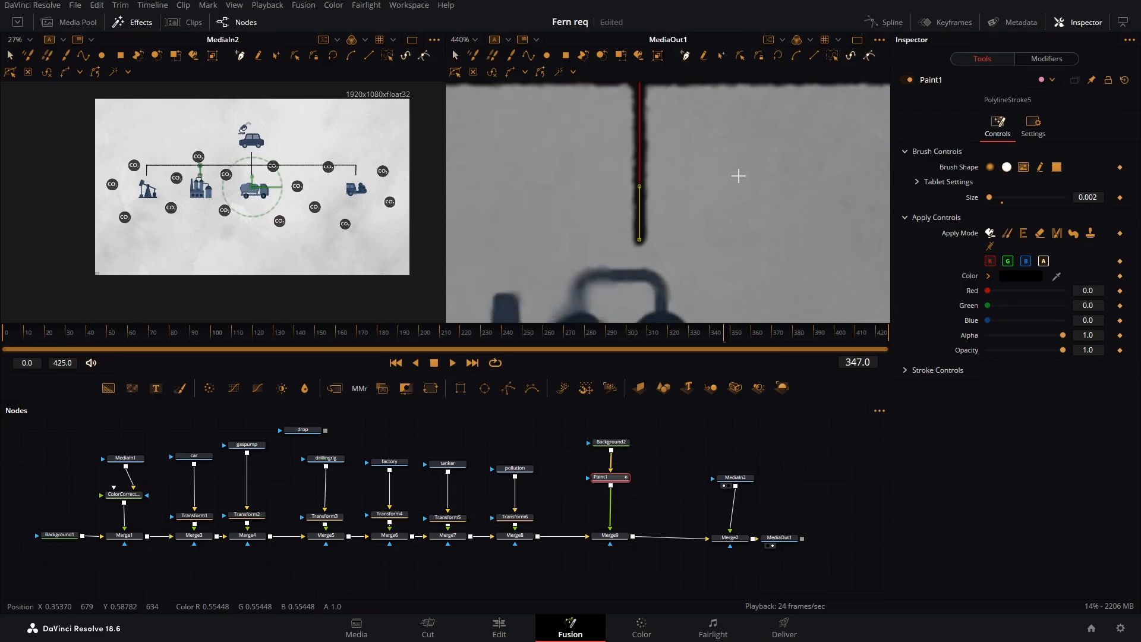
Draw a new Polyline Stroke tracing the branch from the central junction down to the tanker
left_click_drag(738, 176, 582, 202)
scroll(710, 202, "down", 2)
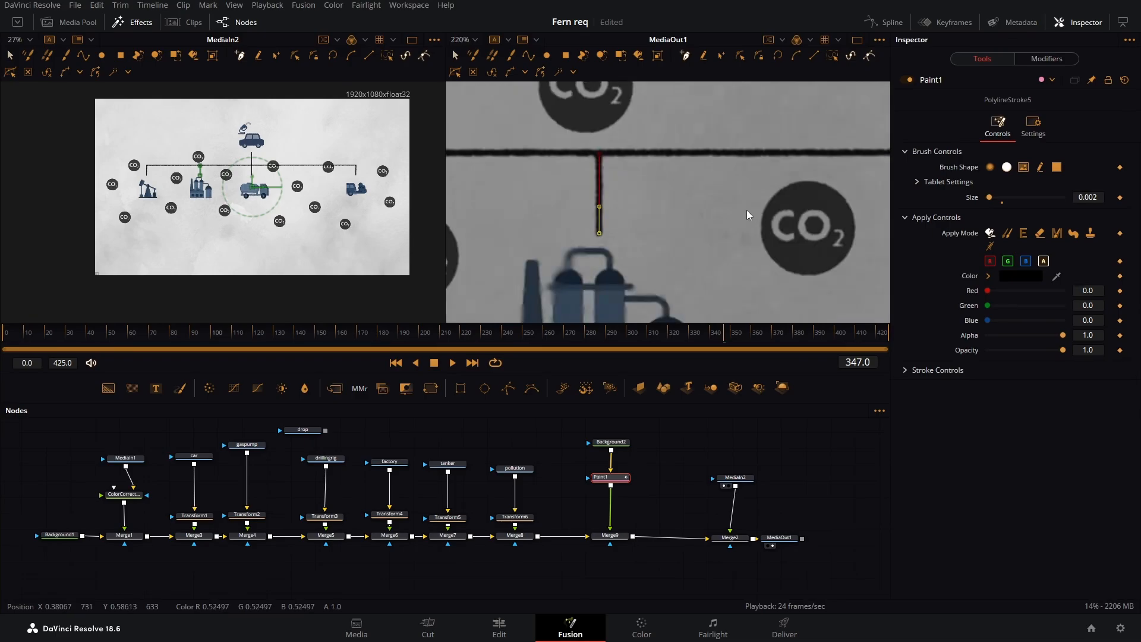
left_click_drag(767, 212, 502, 204)
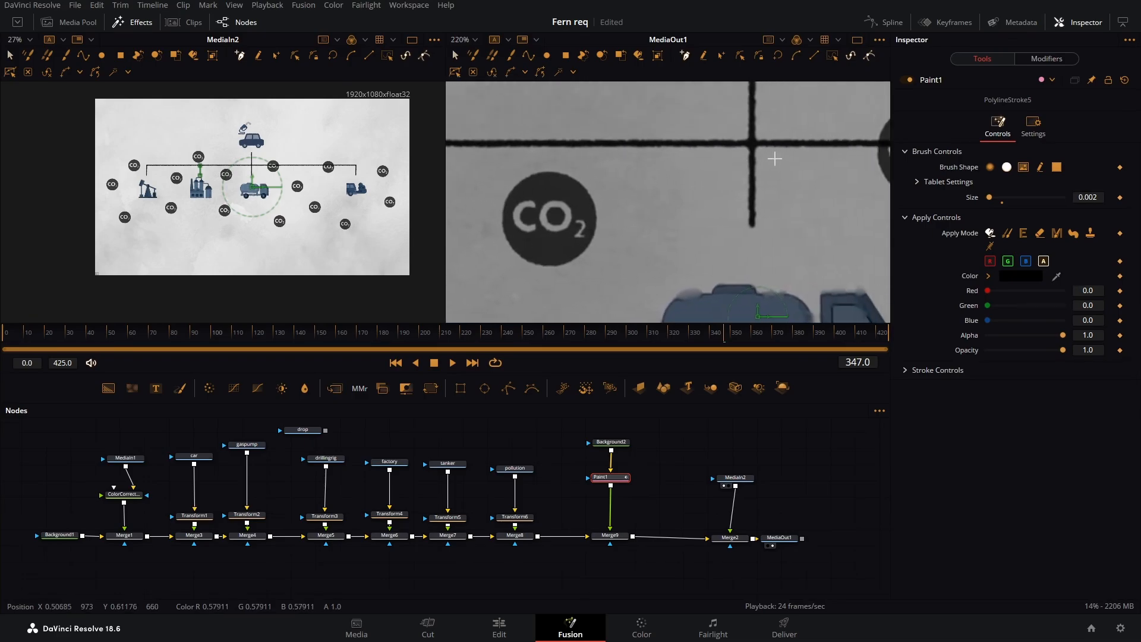
left_click_drag(791, 165, 727, 154)
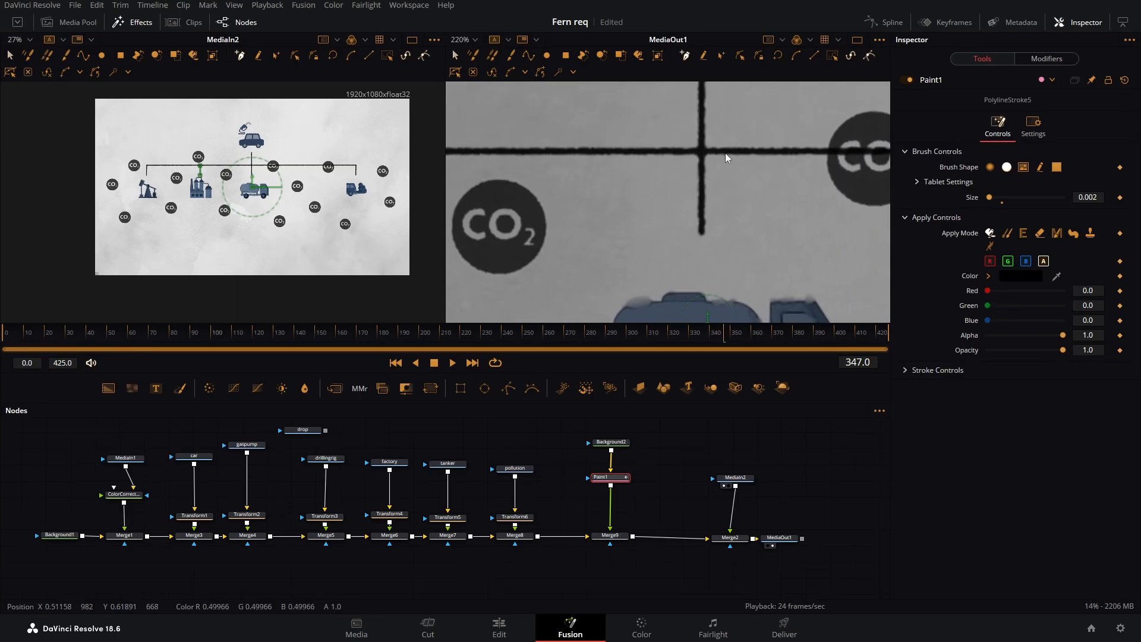
scroll(714, 157, "up", 3)
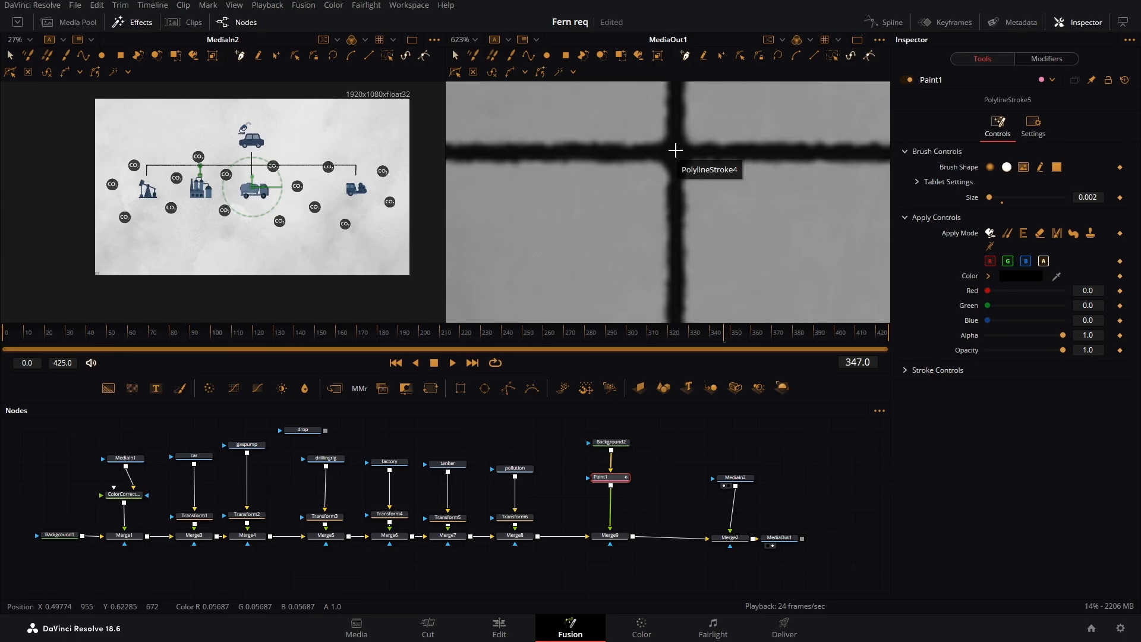
left_click(529, 56)
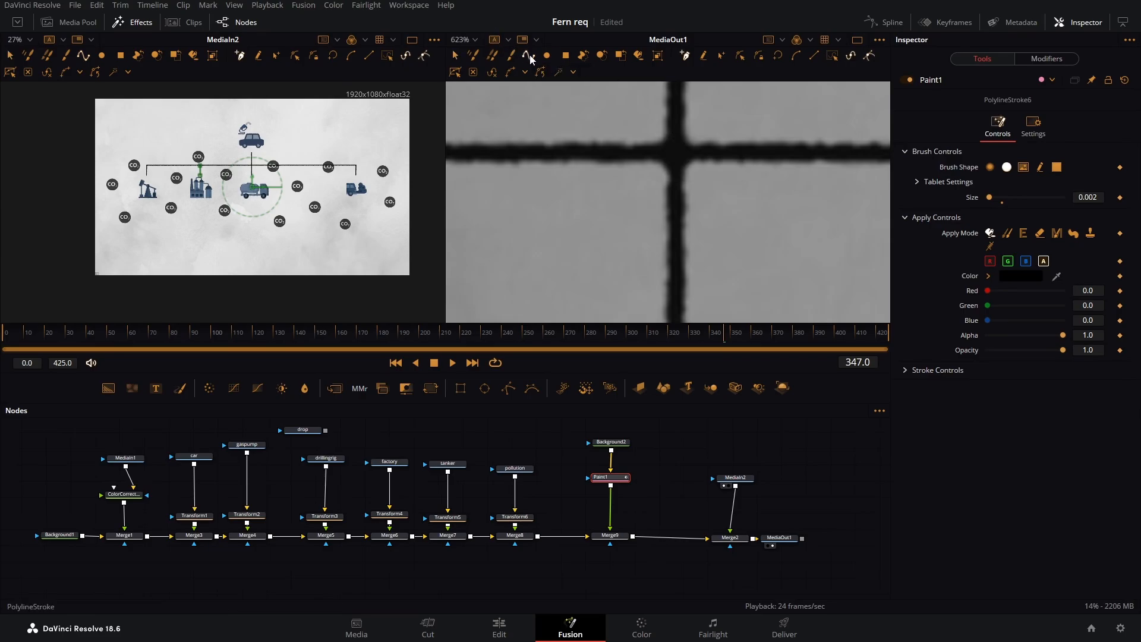
left_click(676, 153)
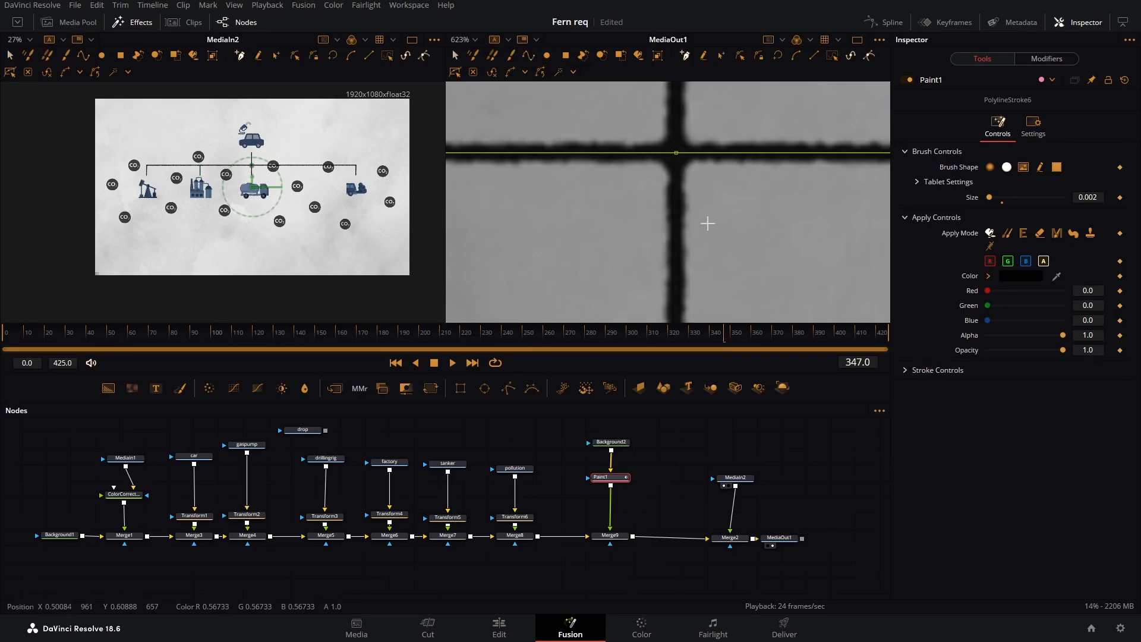
left_click_drag(708, 223, 667, 103)
left_click(633, 287)
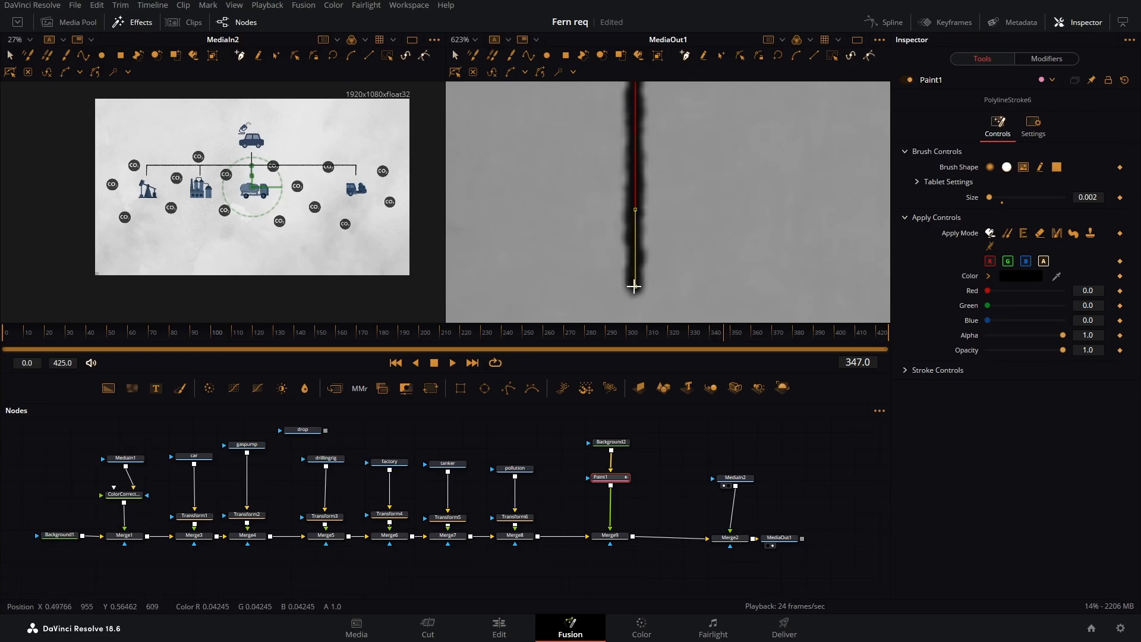
Draw a new Polyline Stroke from the central junction along the horizontal line and down to the vehicle at its far end
scroll(729, 196, "down", 2)
left_click_drag(791, 159, 693, 196)
left_click(528, 57)
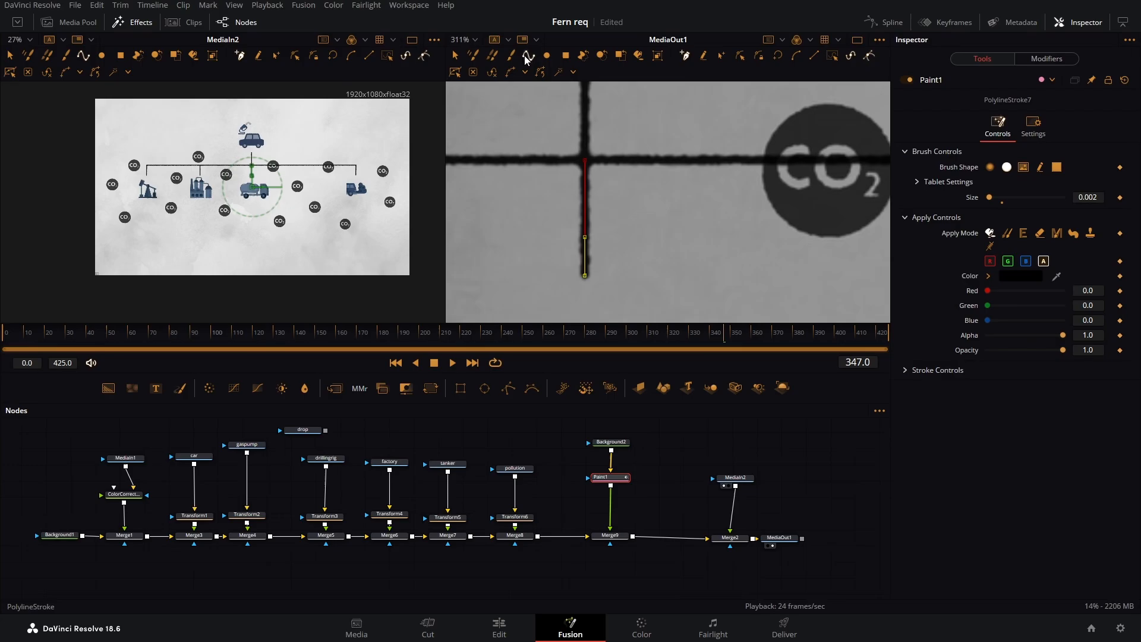
left_click(585, 160)
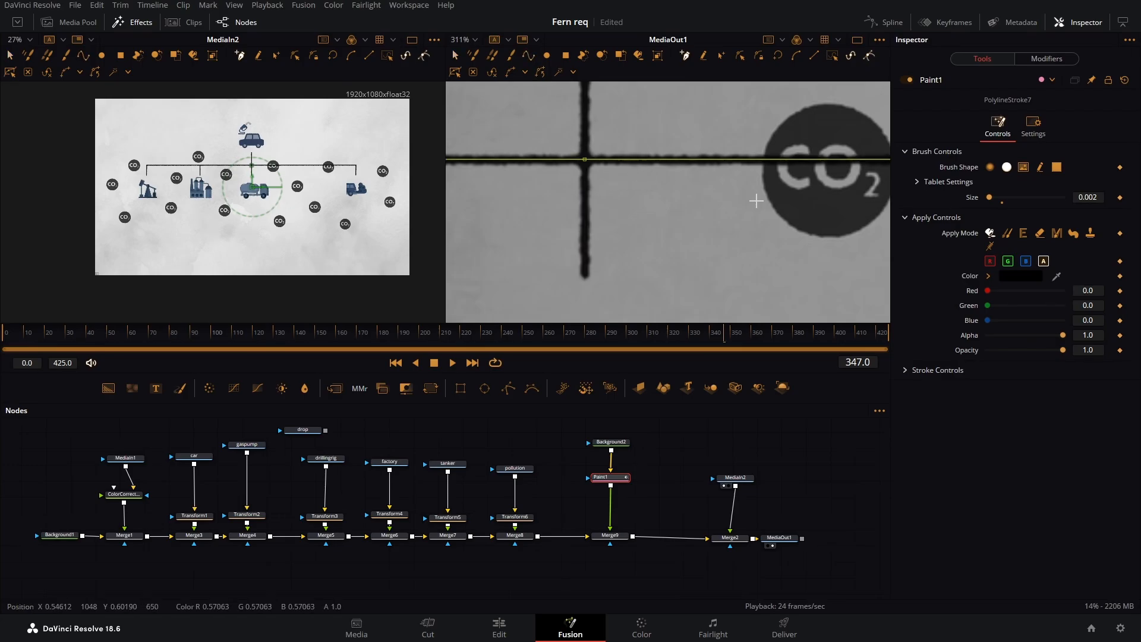
left_click_drag(757, 201, 318, 182)
left_click_drag(863, 187, 537, 193)
scroll(816, 206, "down", 1)
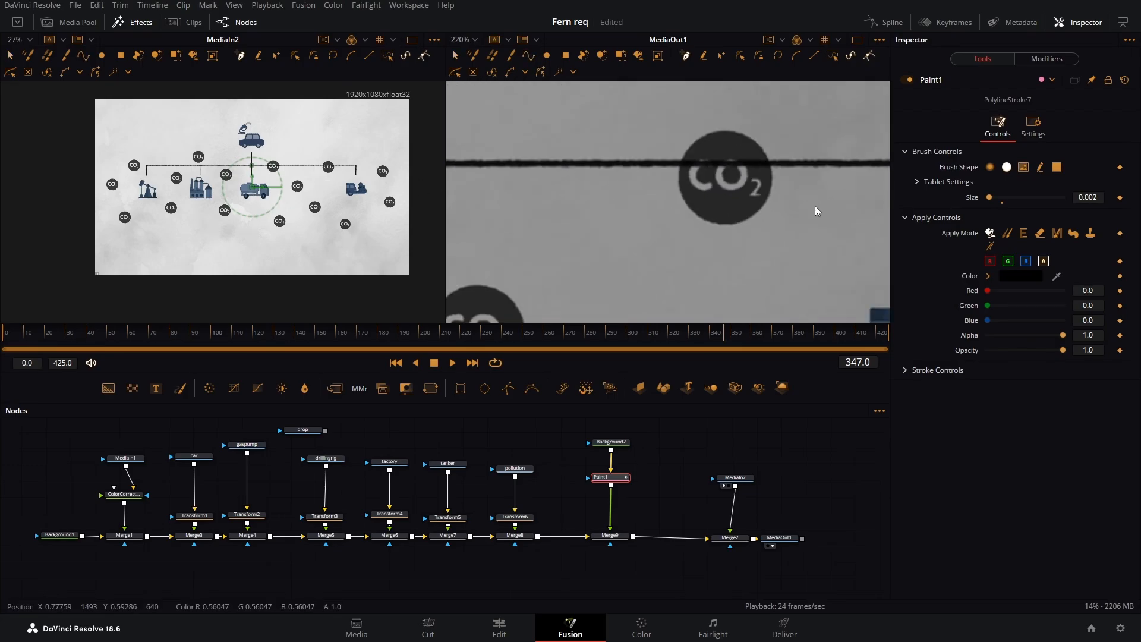
left_click_drag(818, 210, 553, 193)
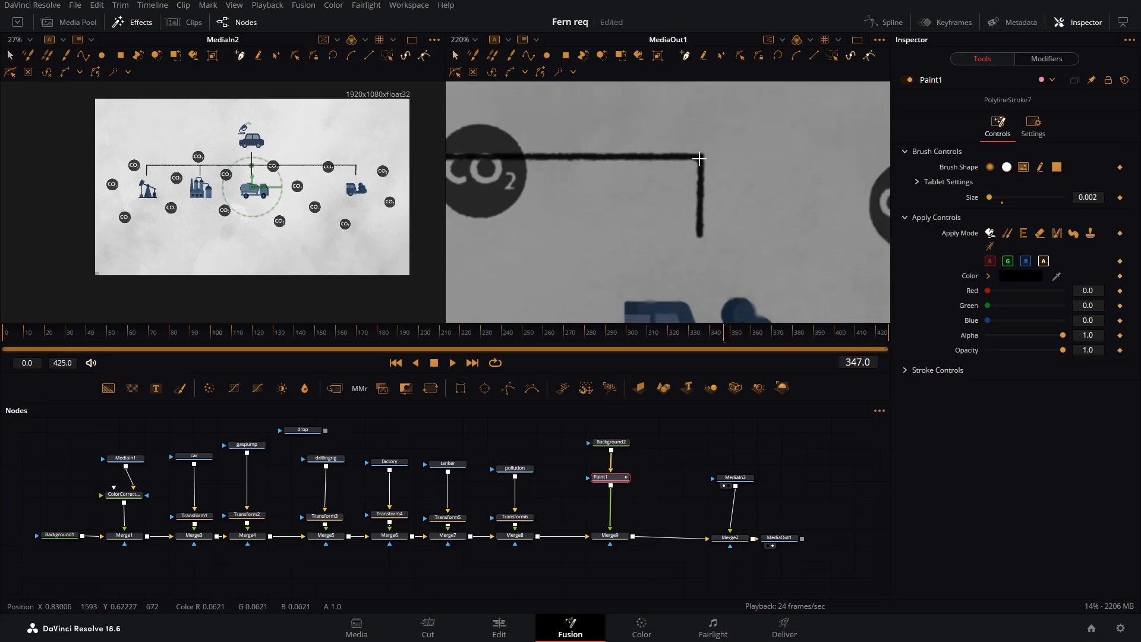
left_click(700, 158)
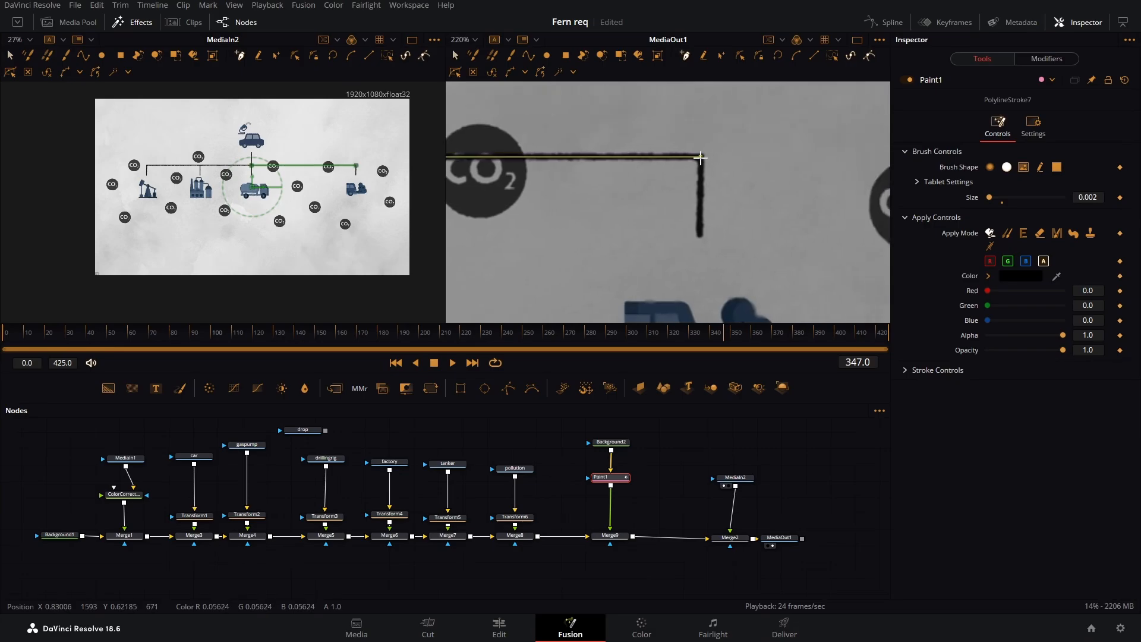
left_click(699, 234)
Delete the Merge2 node that overlays the reference clip on the composition, and move MediaIn2 aside from the node chain
left_click_drag(553, 238, 862, 191)
left_click_drag(556, 211, 768, 176)
scroll(551, 187, "down", 1)
scroll(552, 187, "down", 1)
left_click_drag(509, 178, 757, 199)
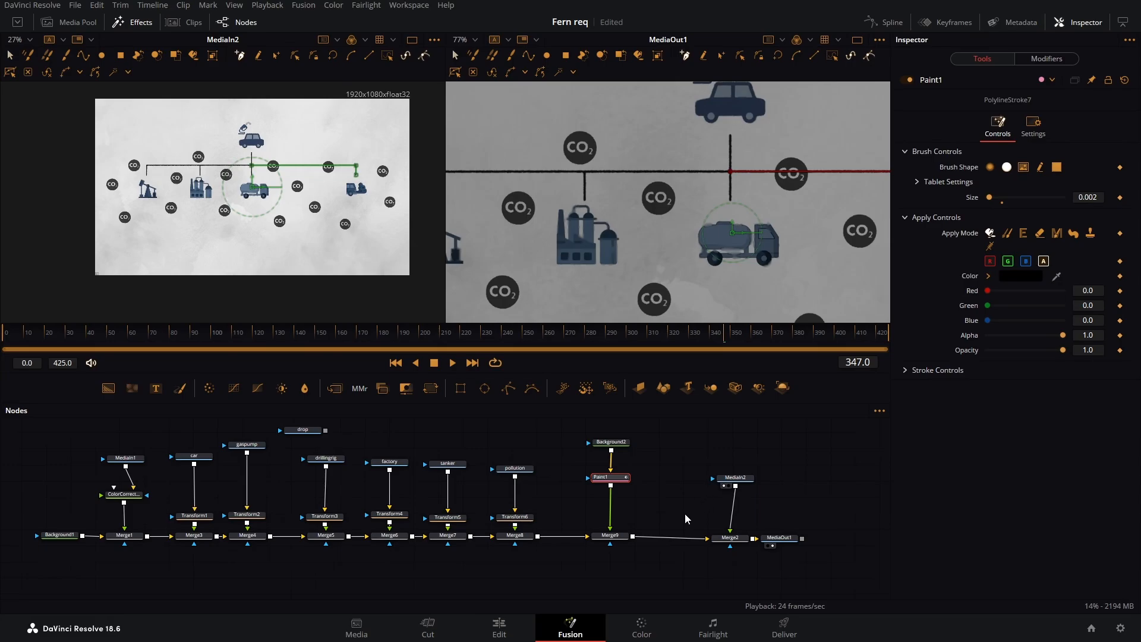
left_click_drag(705, 464, 739, 528)
left_click(735, 537)
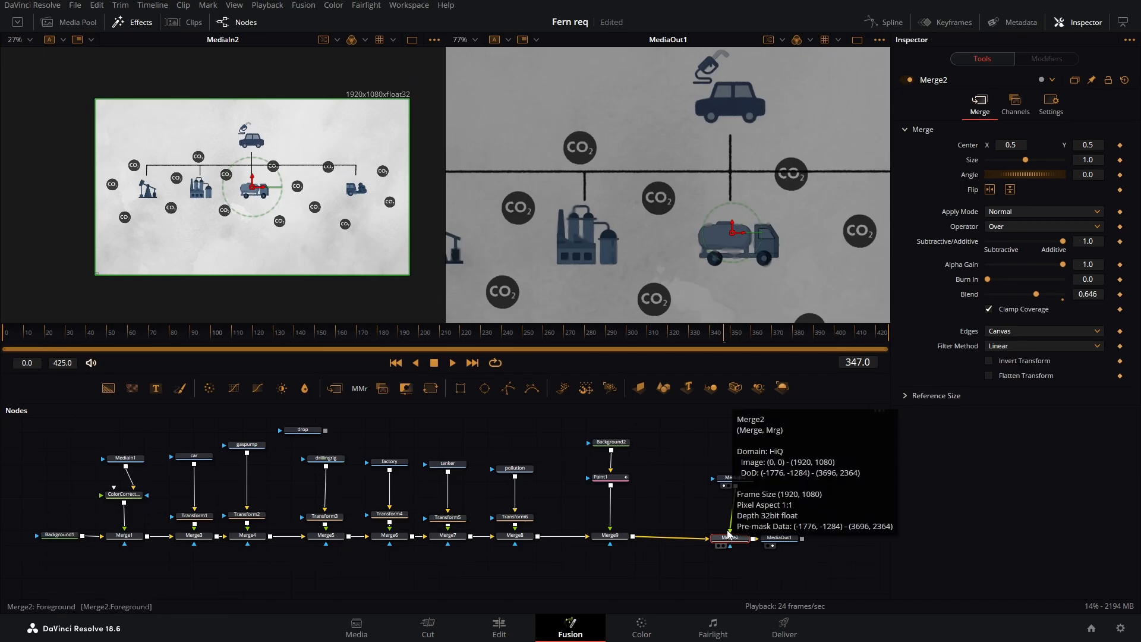
key("Delete")
left_click_drag(739, 484, 742, 471)
left_click(774, 541)
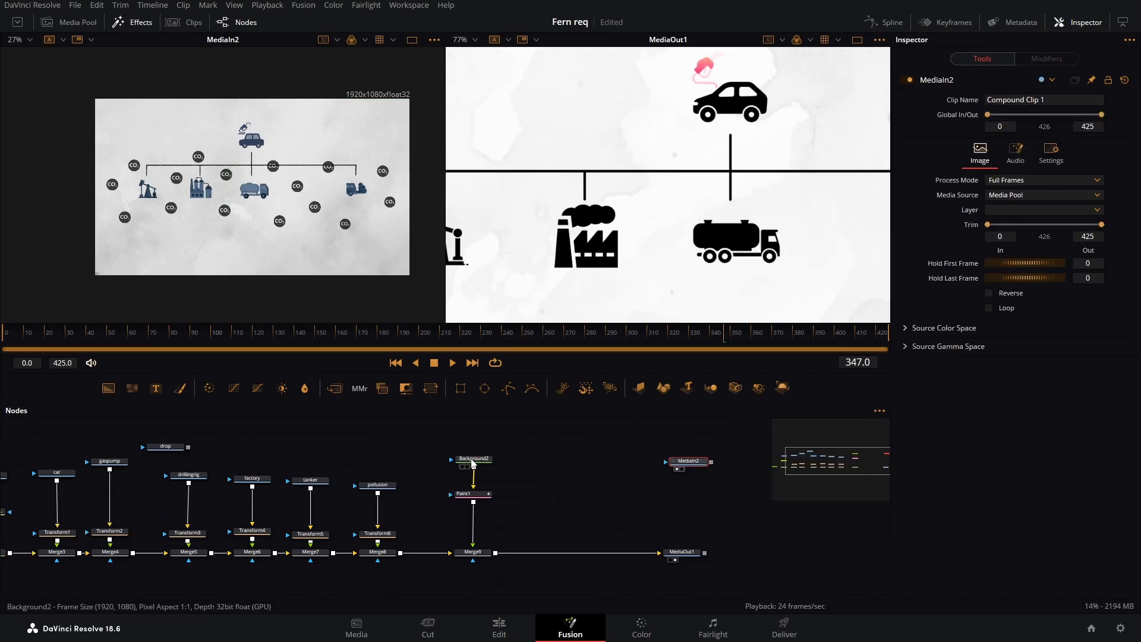
Compare the painted connecting lines in the output with the rough line texture in the reference
left_click(473, 461)
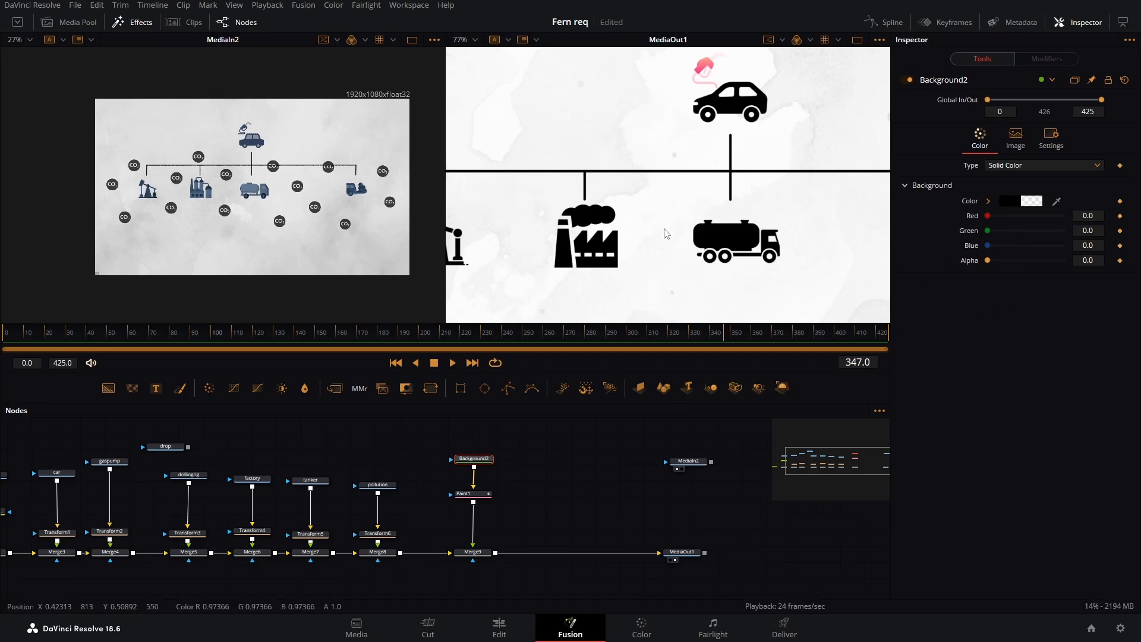
left_click_drag(666, 234, 571, 202)
scroll(723, 206, "down", 4)
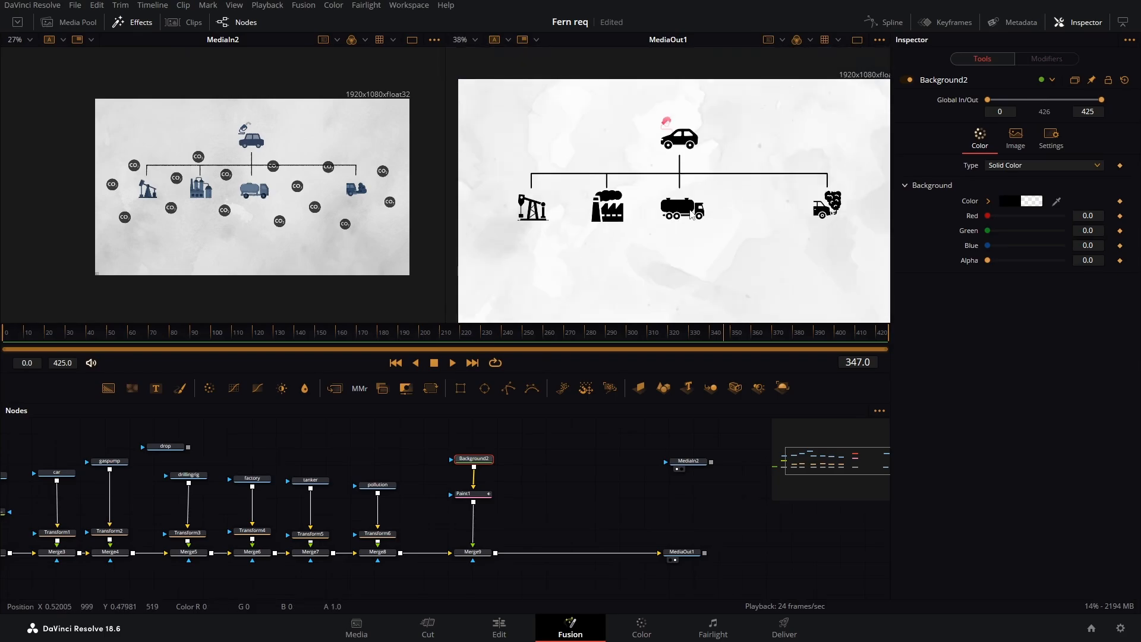
scroll(680, 185, "up", 3)
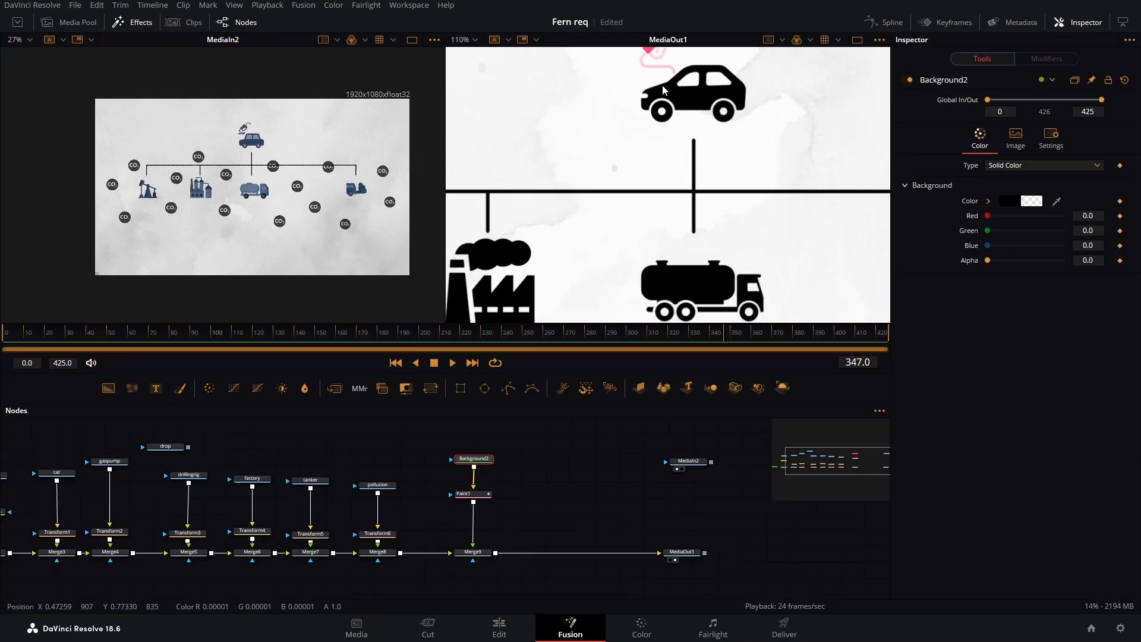
scroll(658, 101, "up", 2)
left_click_drag(702, 222, 675, 125)
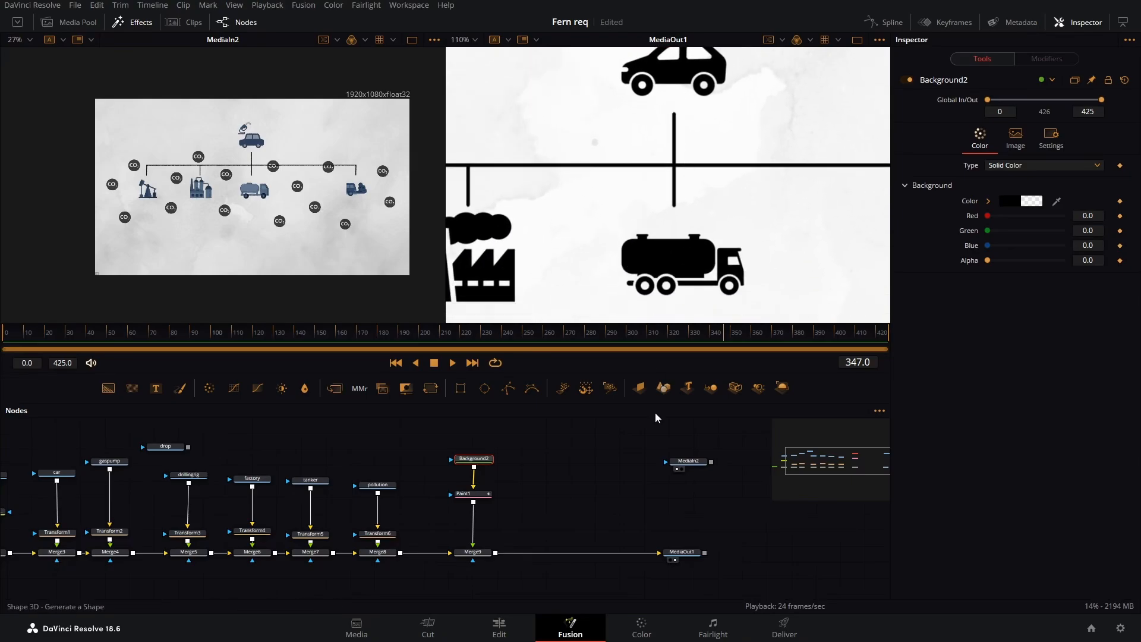
left_click(469, 494)
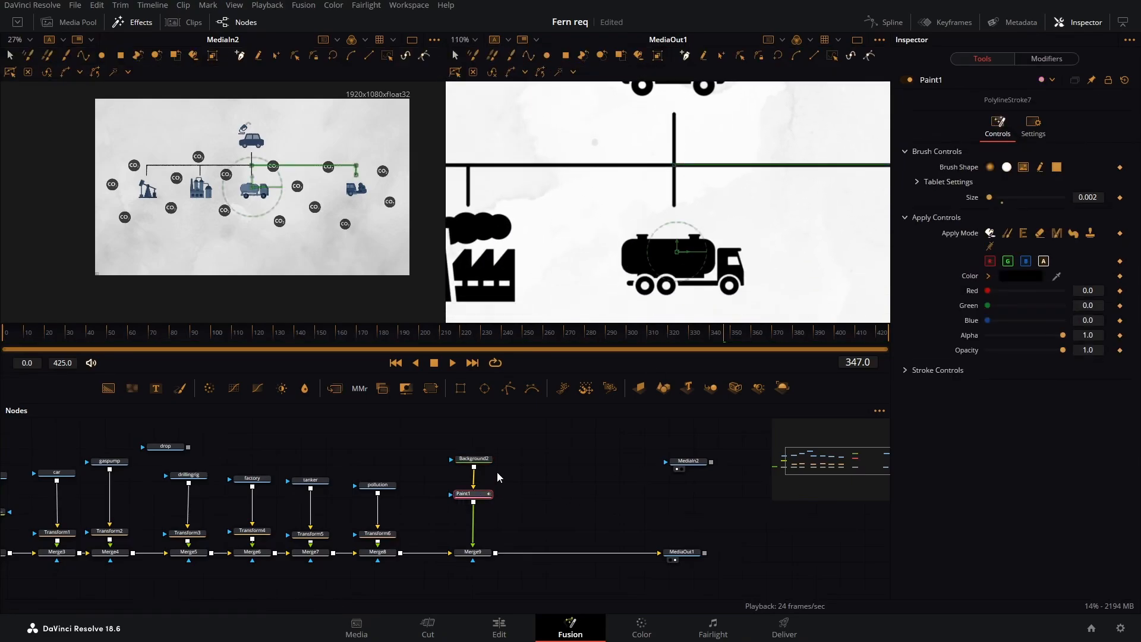
scroll(199, 165, "up", 8)
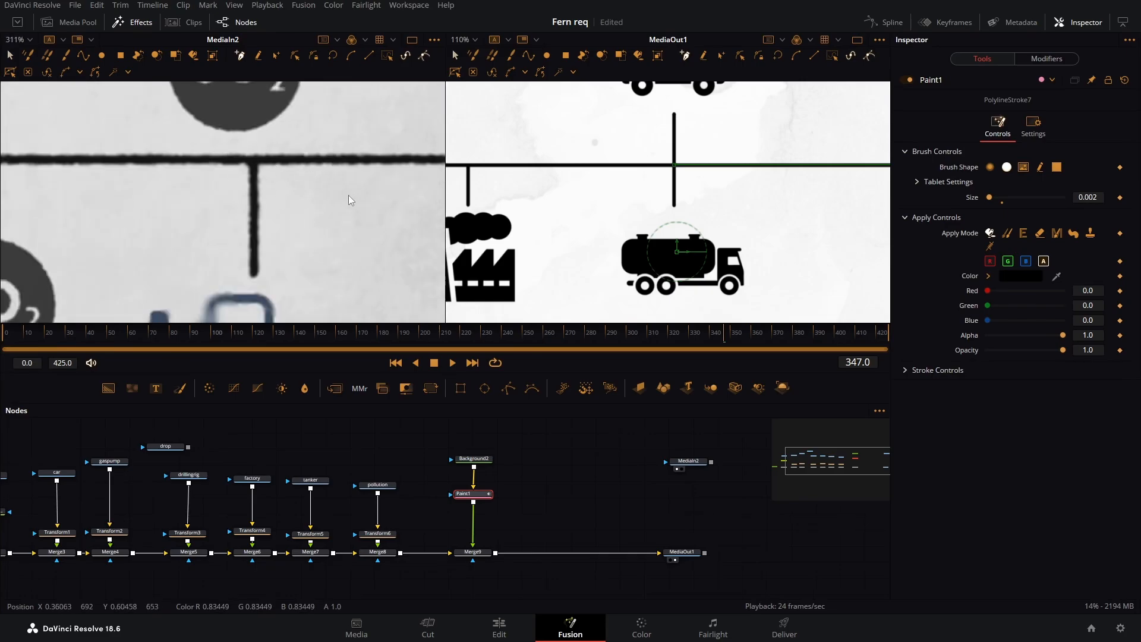
scroll(375, 189, "down", 4)
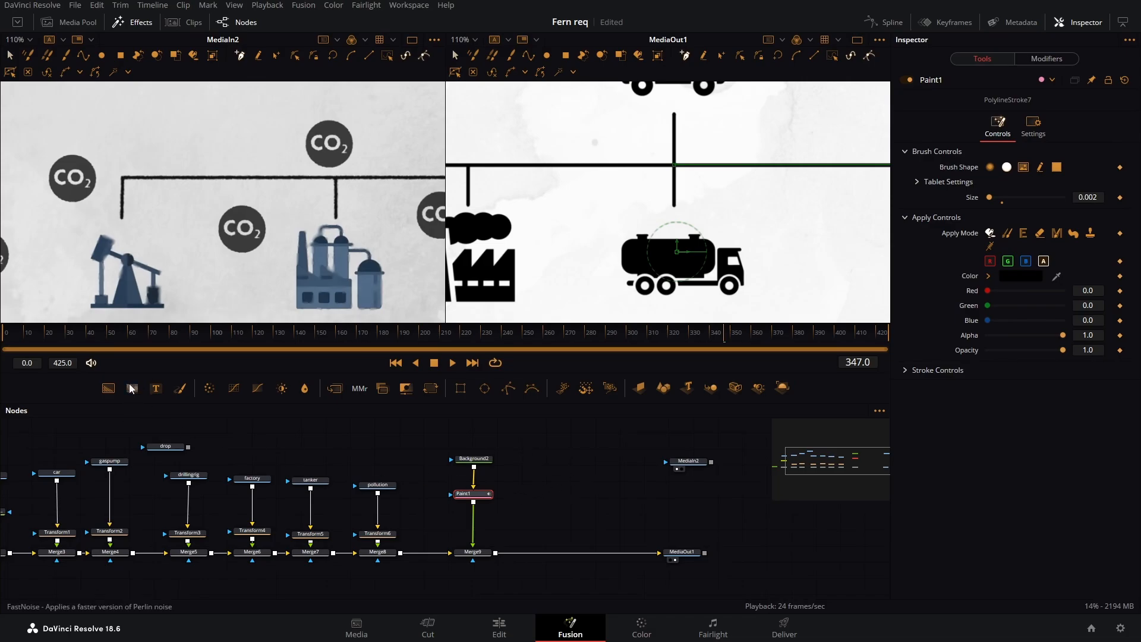
Add a FastNoise node connected as the effect mask of Paint1 and place it beside that node
mouse_move(132, 388)
left_mouse_down()
mouse_move(535, 491)
mouse_move(452, 496)
left_mouse_up()
mouse_move(571, 483)
left_mouse_down()
mouse_move(586, 498)
mouse_move(579, 485)
left_mouse_up()
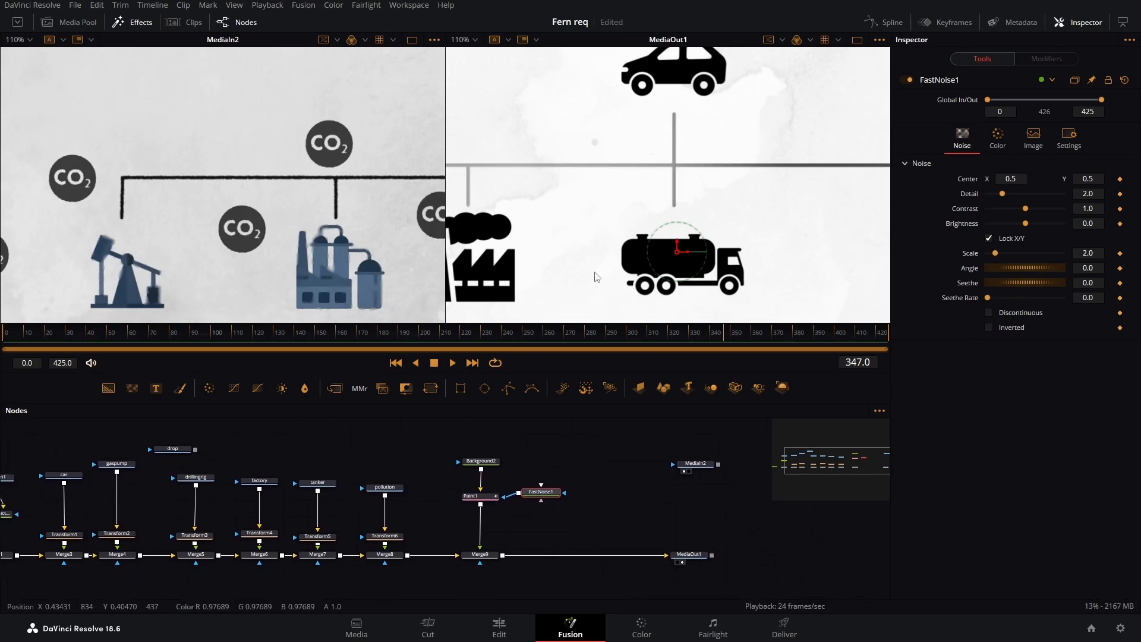
scroll(616, 193, "down", 2)
scroll(617, 196, "down", 1)
left_click_drag(722, 198, 744, 237)
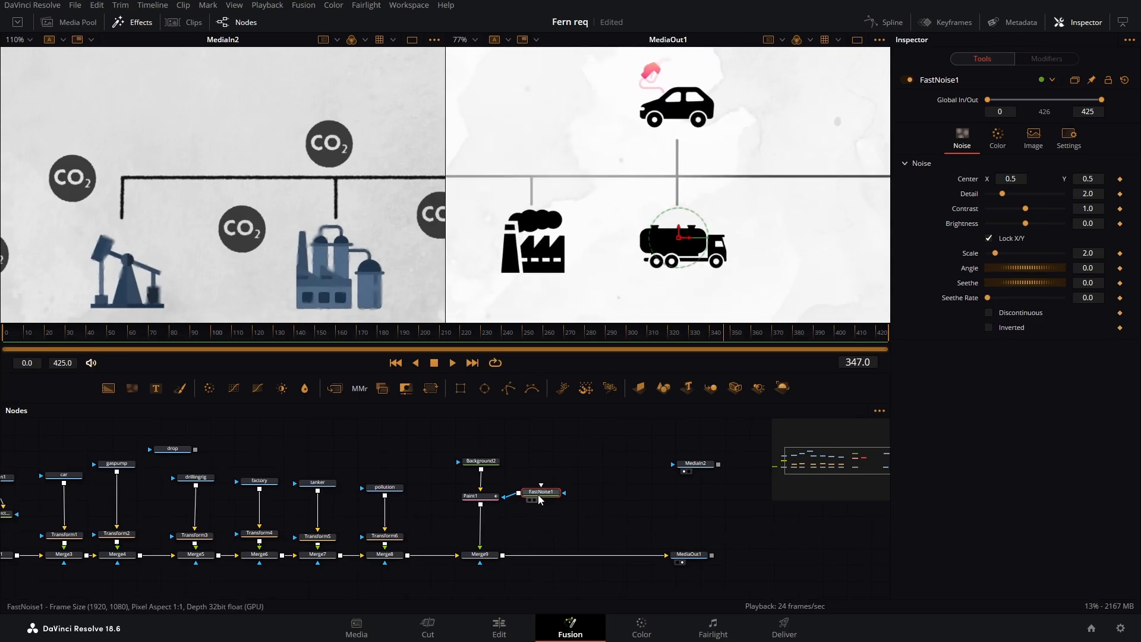
left_click_drag(540, 500, 546, 505)
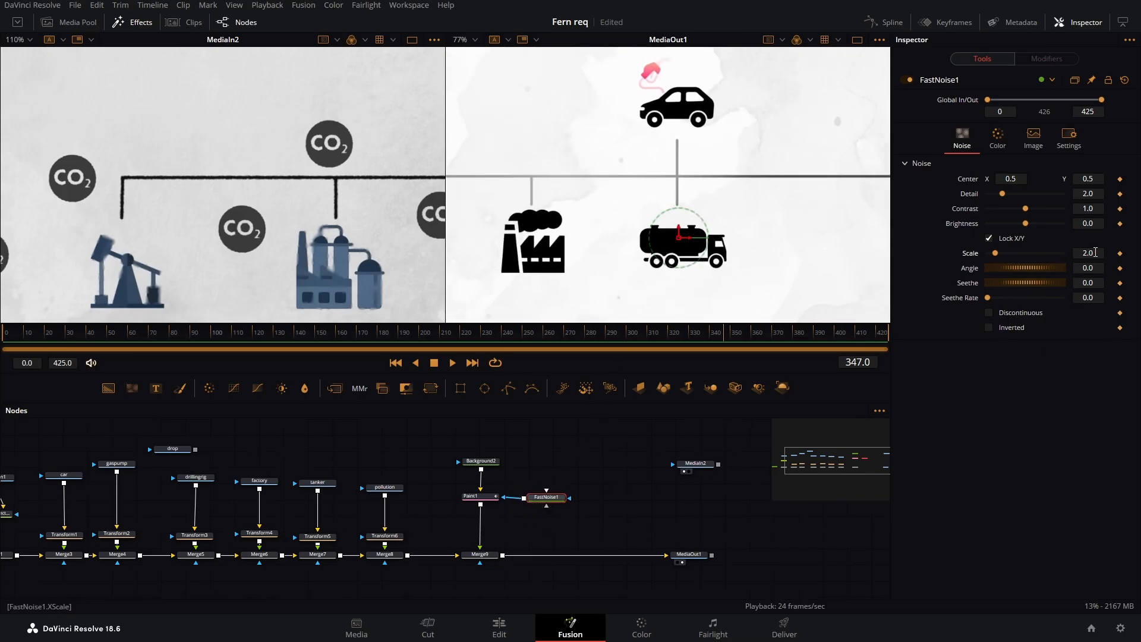
Set the FastNoise scale to 1000, detail to 10 and brightness to 0.7 to roughen the connecting lines
left_click(1095, 253)
key("Tab")
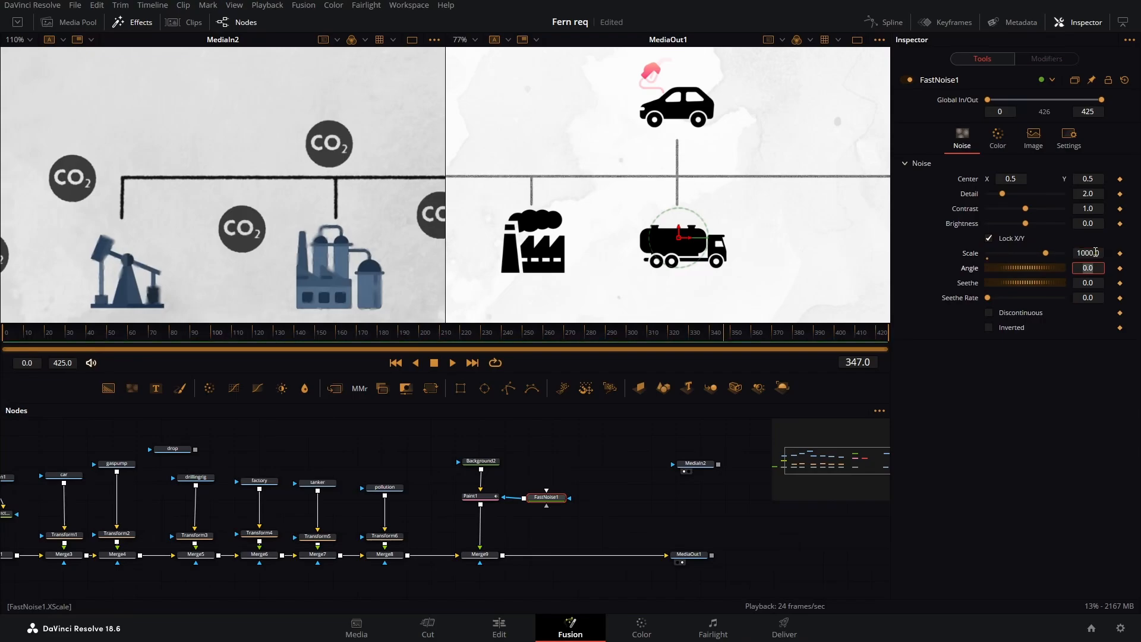
left_click_drag(1003, 193, 1052, 229)
scroll(699, 195, "up", 5)
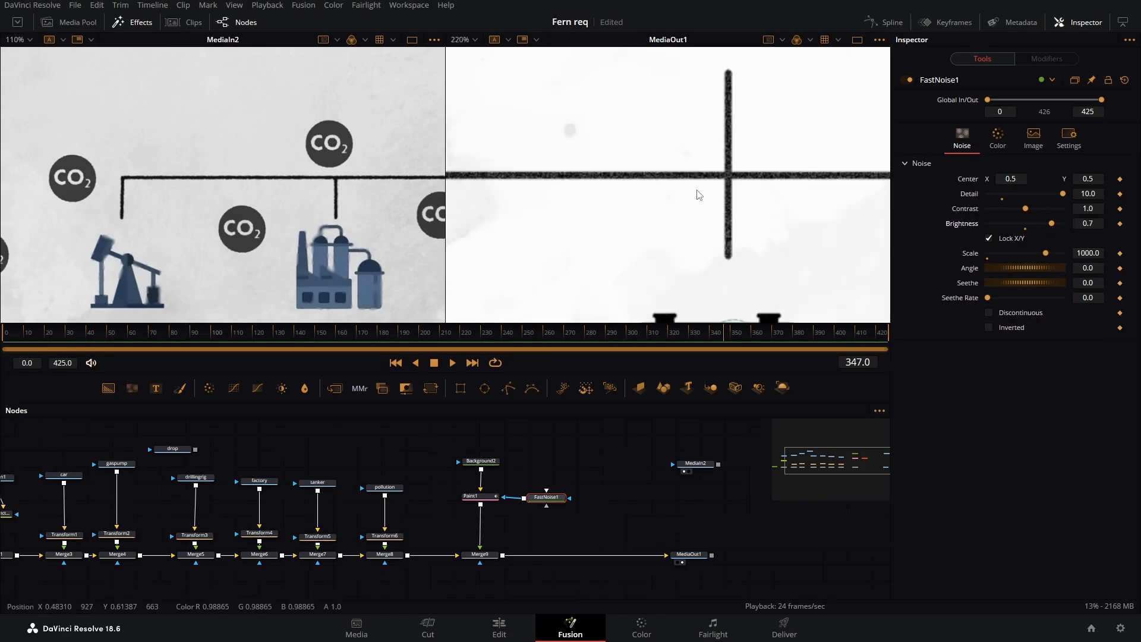
left_click_drag(801, 180, 655, 201)
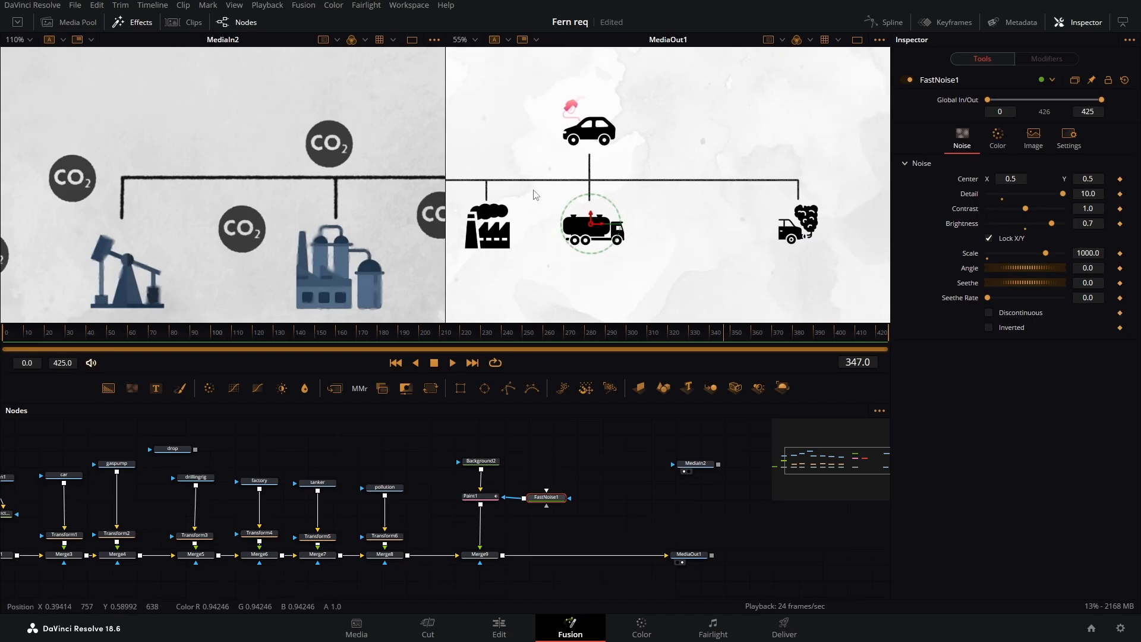
left_click_drag(536, 195, 652, 186)
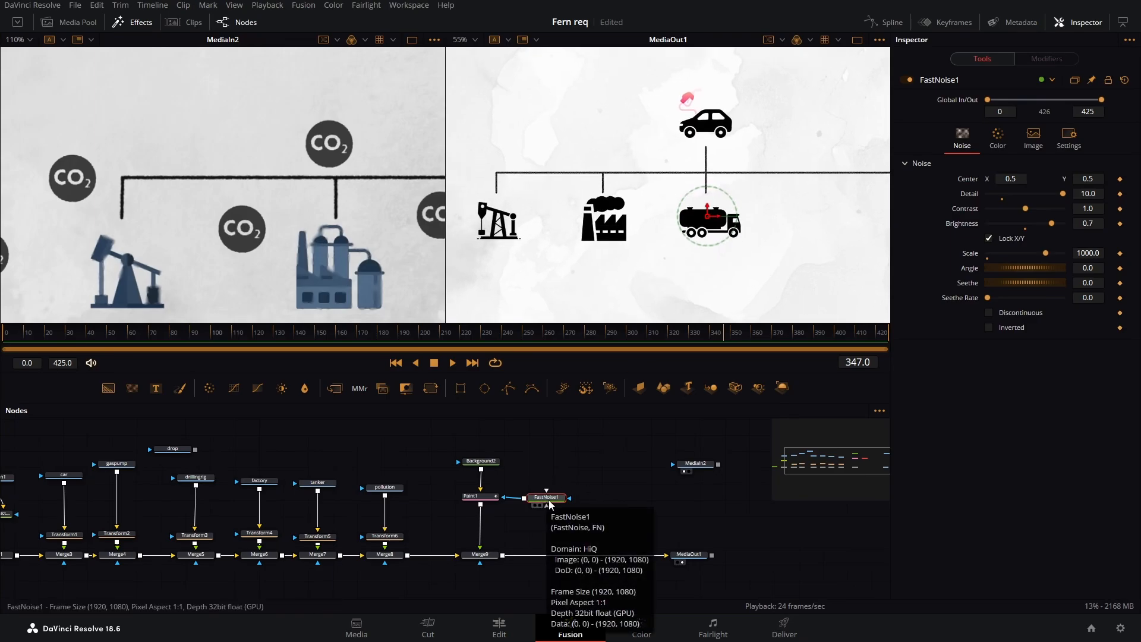
Space out the node graph by moving the line-drawing nodes toward MediaOut1 and the background nodes away from the icon chains
left_click_drag(461, 444, 508, 576)
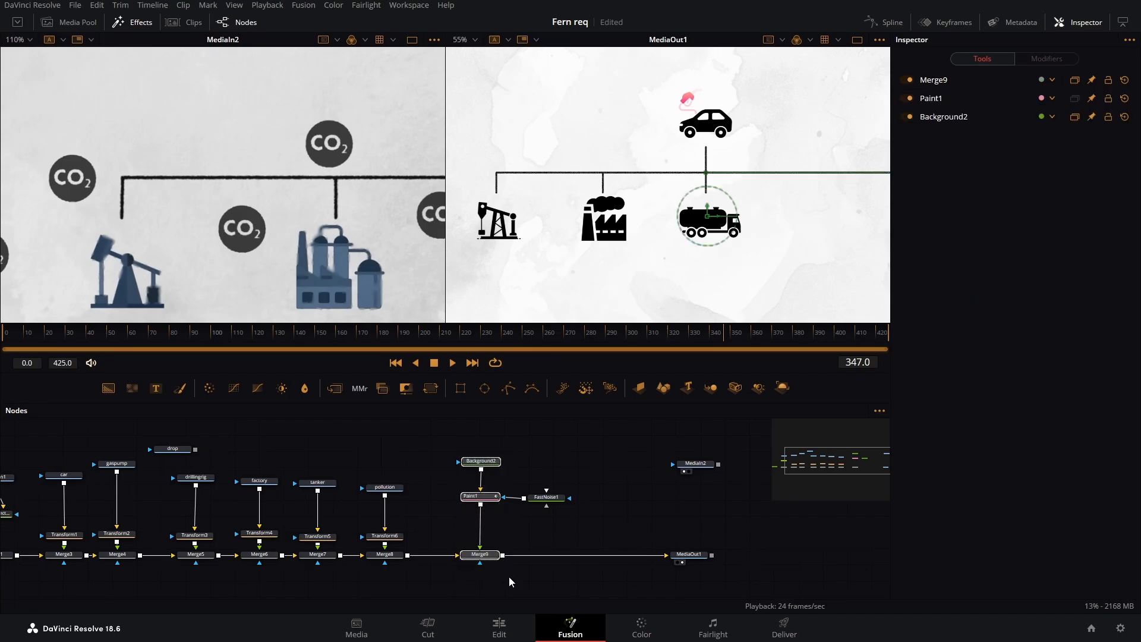
mouse_move(453, 444)
left_mouse_down()
mouse_move(542, 573)
mouse_move(603, 557)
left_mouse_up()
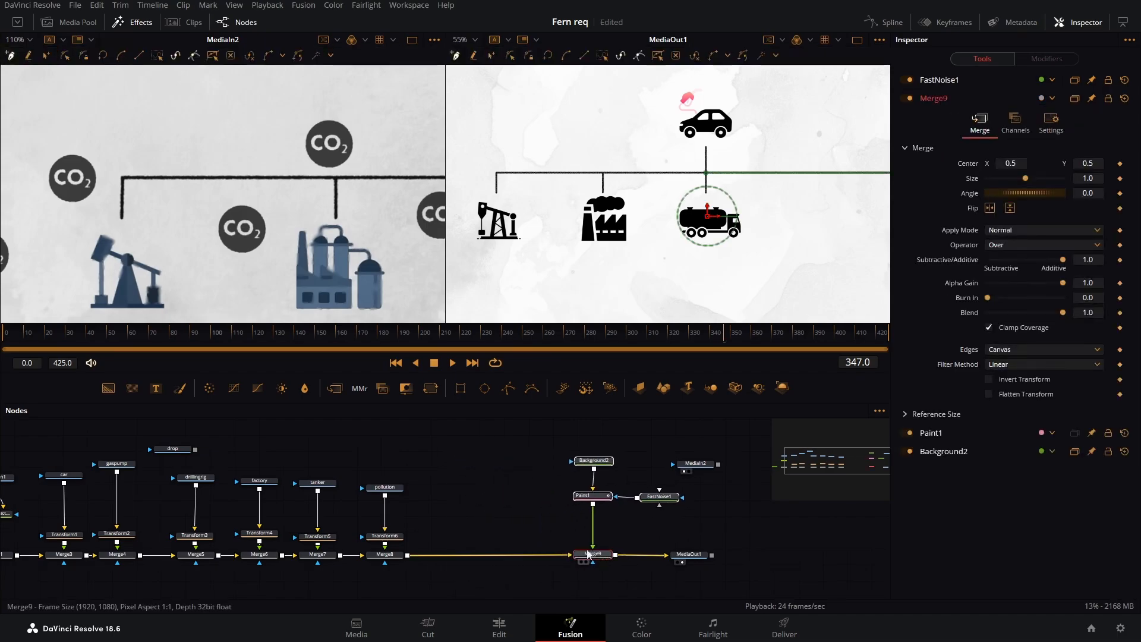
left_click_drag(446, 470, 638, 430)
left_click_drag(232, 447, 239, 487)
left_click_drag(85, 451, 219, 585)
left_click_drag(233, 576, 122, 501)
left_click_drag(344, 476, 257, 540)
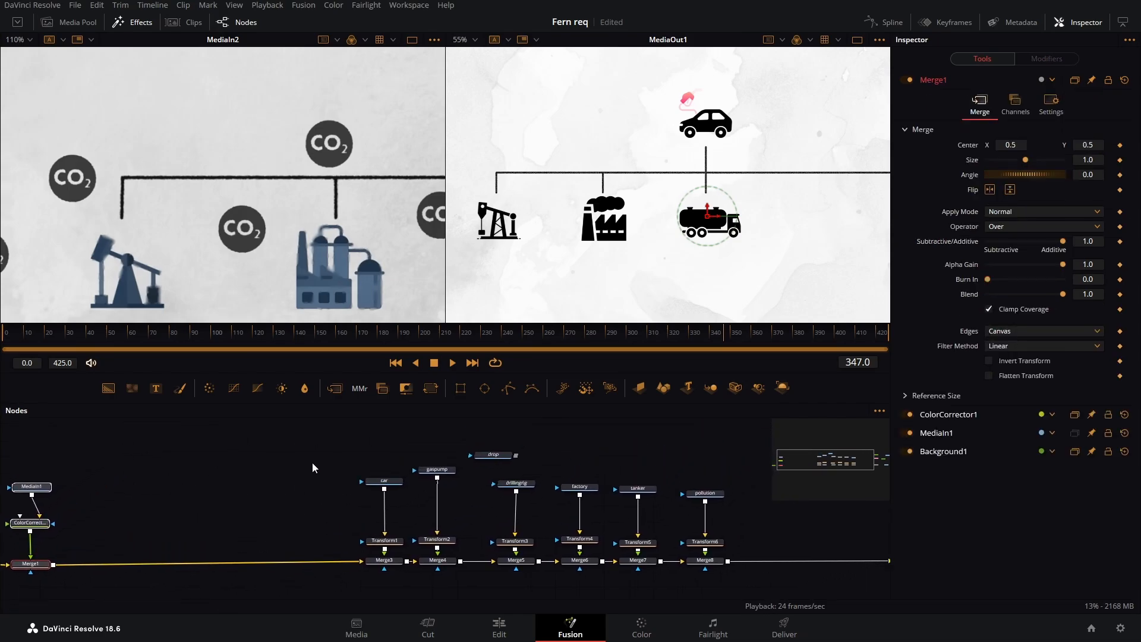
Move the car's node group away from the other icon chains, and raise the car node to leave room above Transform1
left_click_drag(326, 453, 181, 569)
left_click_drag(230, 479, 171, 525)
left_click_drag(269, 530, 298, 473)
left_click(206, 467)
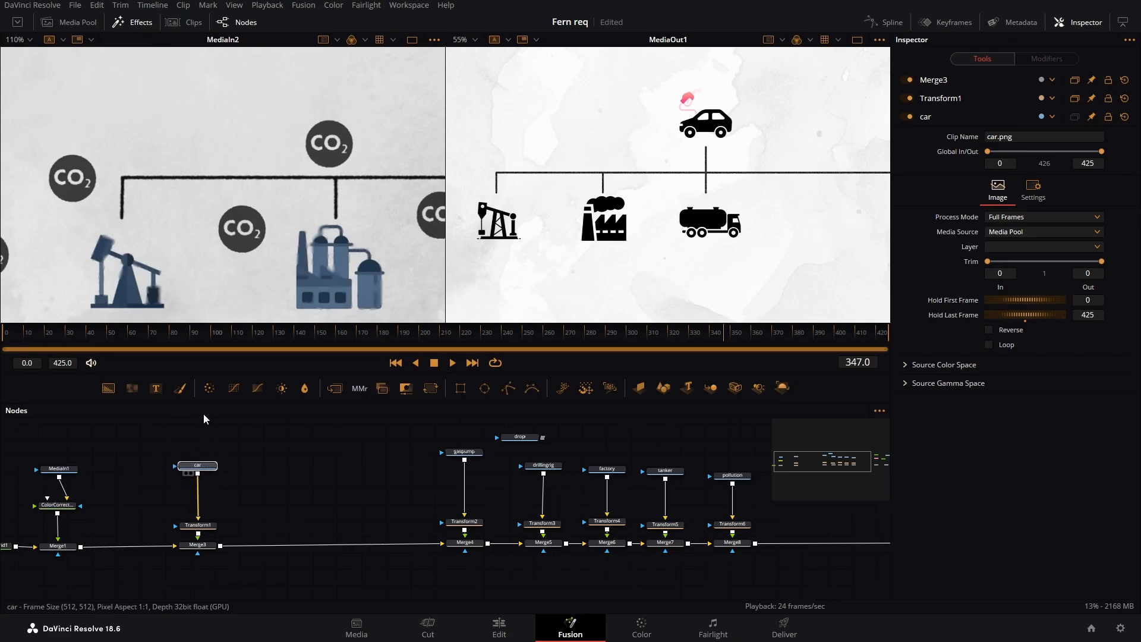
left_click_drag(203, 414, 205, 425)
mouse_move(225, 457)
left_mouse_down()
mouse_move(234, 530)
mouse_move(219, 461)
left_mouse_up()
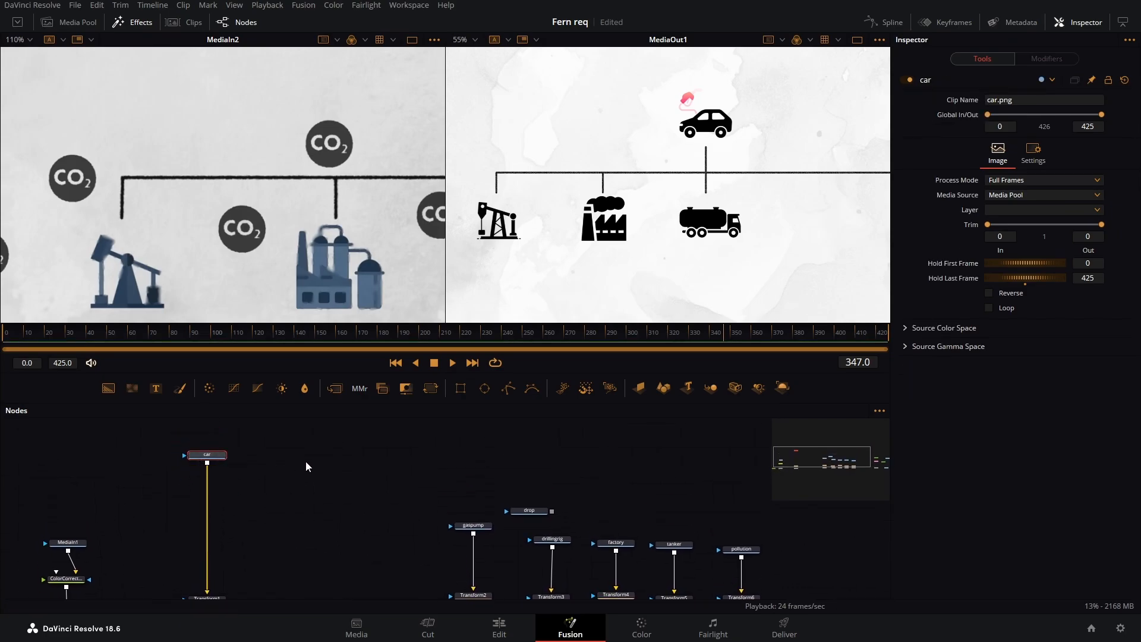
Insert a Color Generator node between the car node and Transform1
left_click(211, 458)
left_click_drag(298, 196, 50, 274)
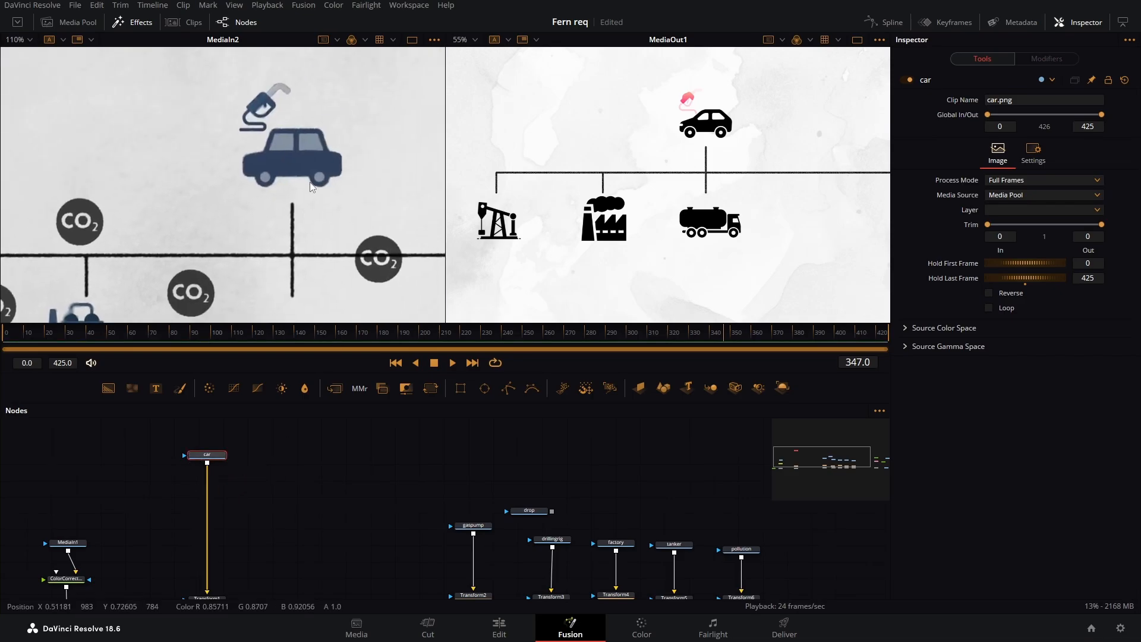
left_click_drag(244, 221, 262, 216)
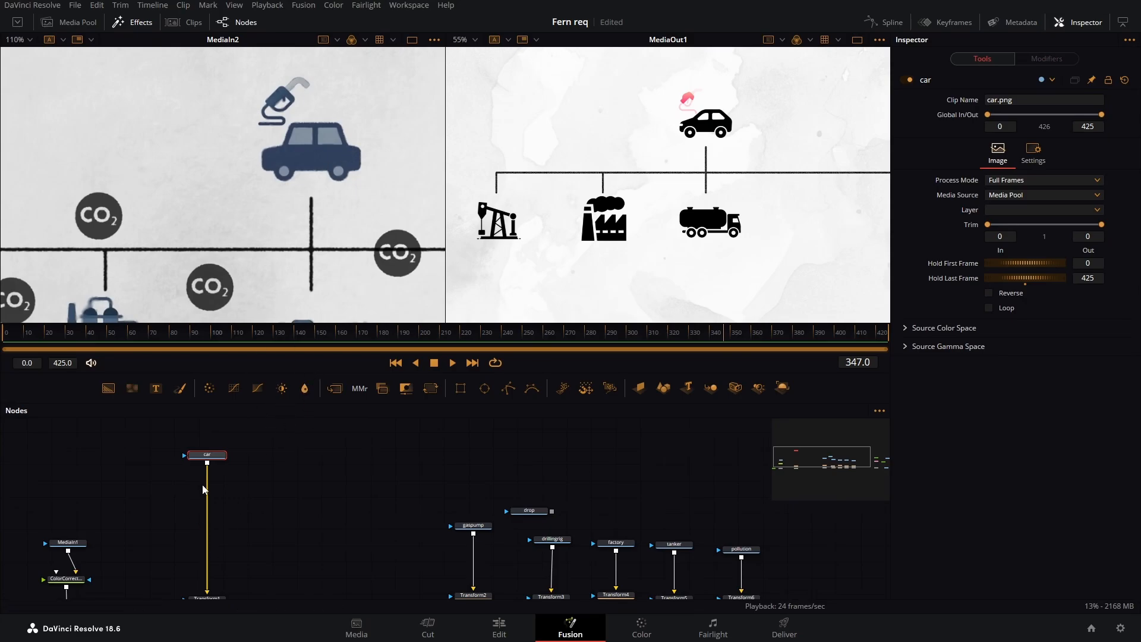
key("shift+space")
type("pain")
key("BackSpace")
key("BackSpace")
key("BackSpace")
key("BackSpace")
type("c")
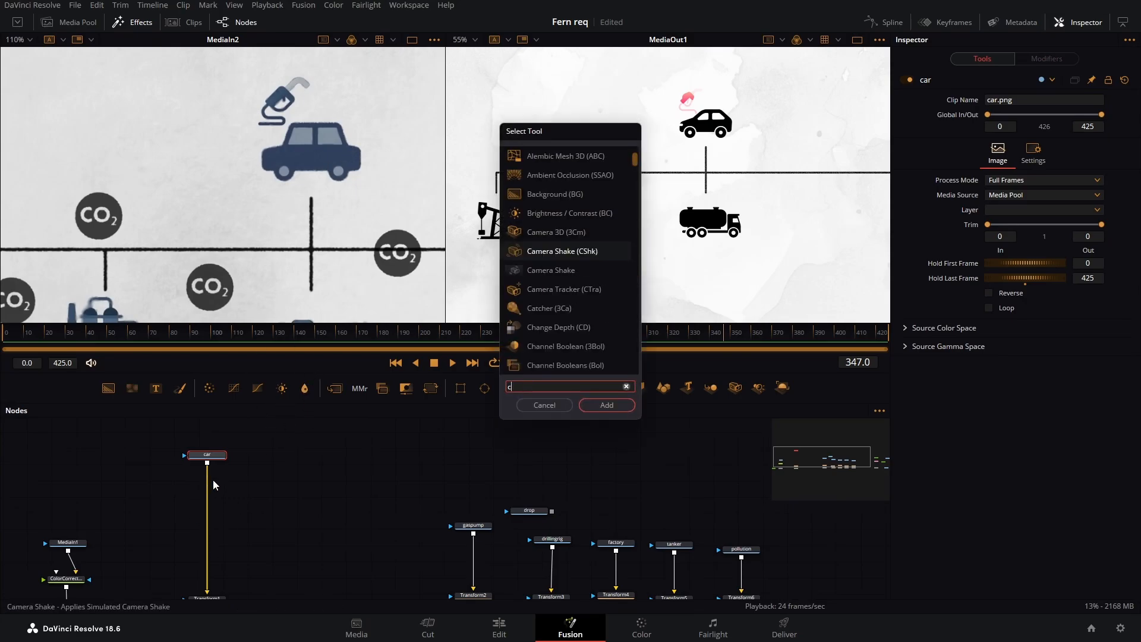
type("olor")
key("Down")
key("Down")
key("Down")
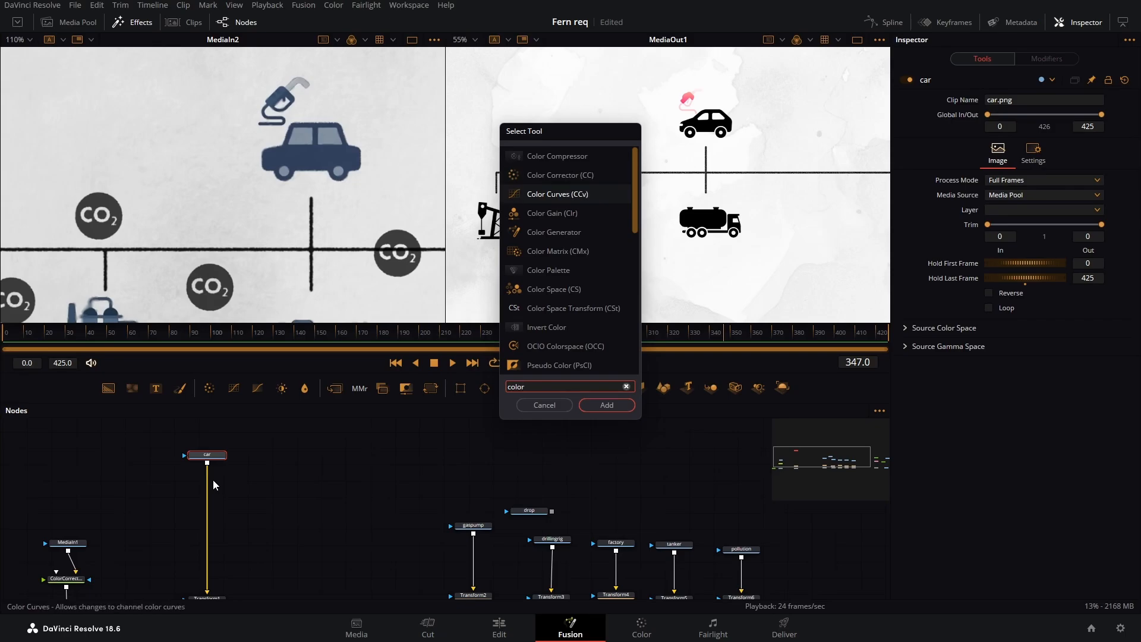
key("Return")
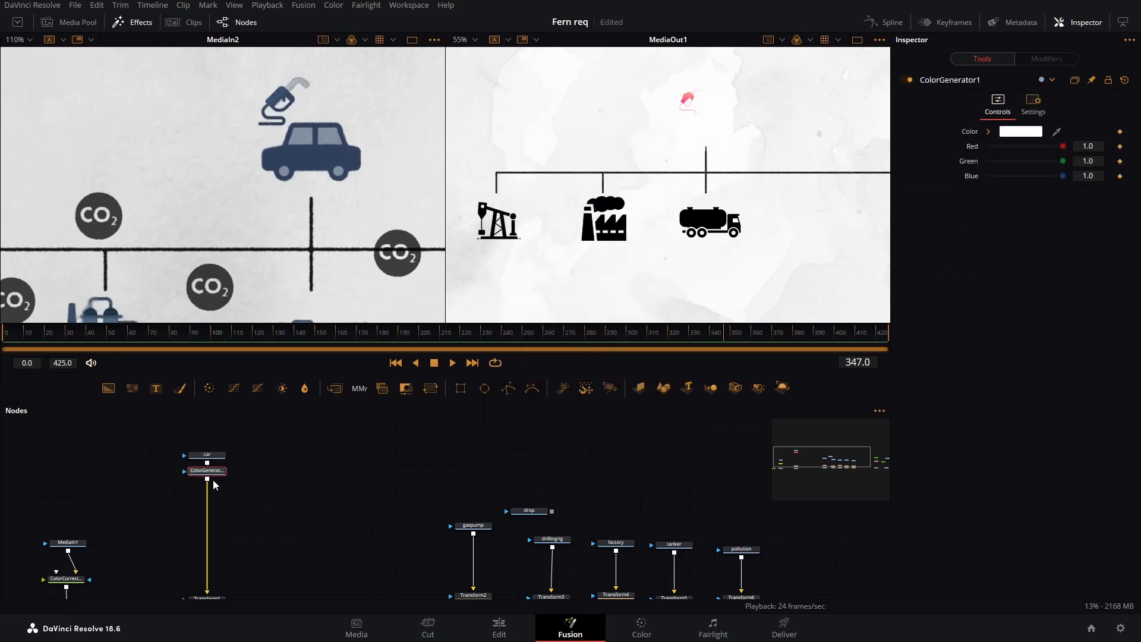
left_click_drag(218, 478, 217, 488)
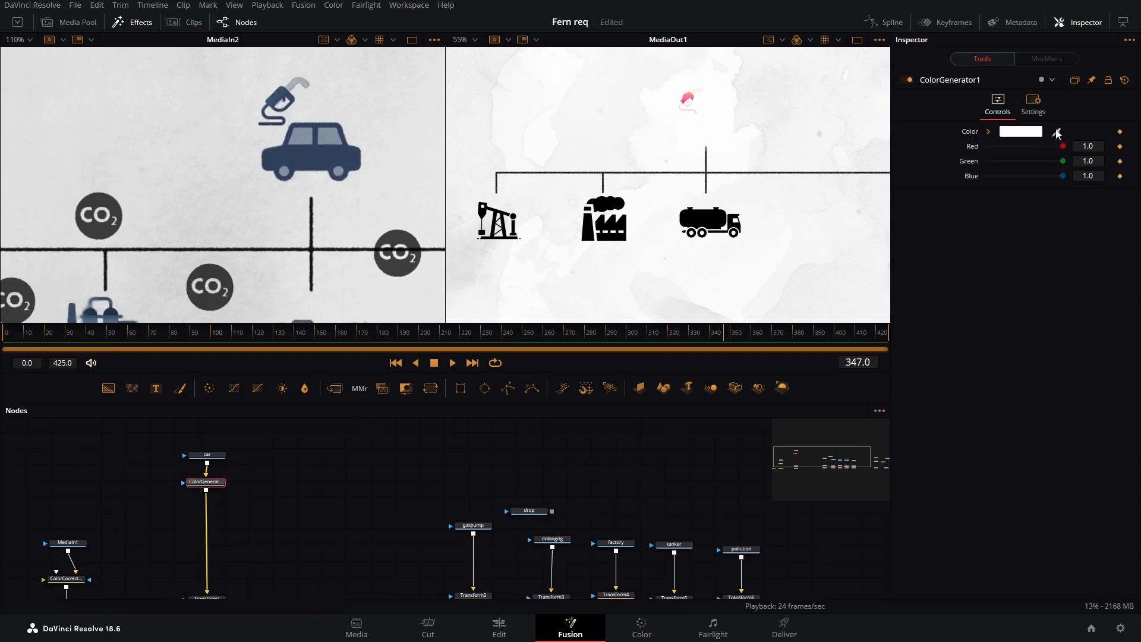
Sample the dark blue of the reference car as the Color Generator's color
left_click_drag(1058, 133, 320, 159)
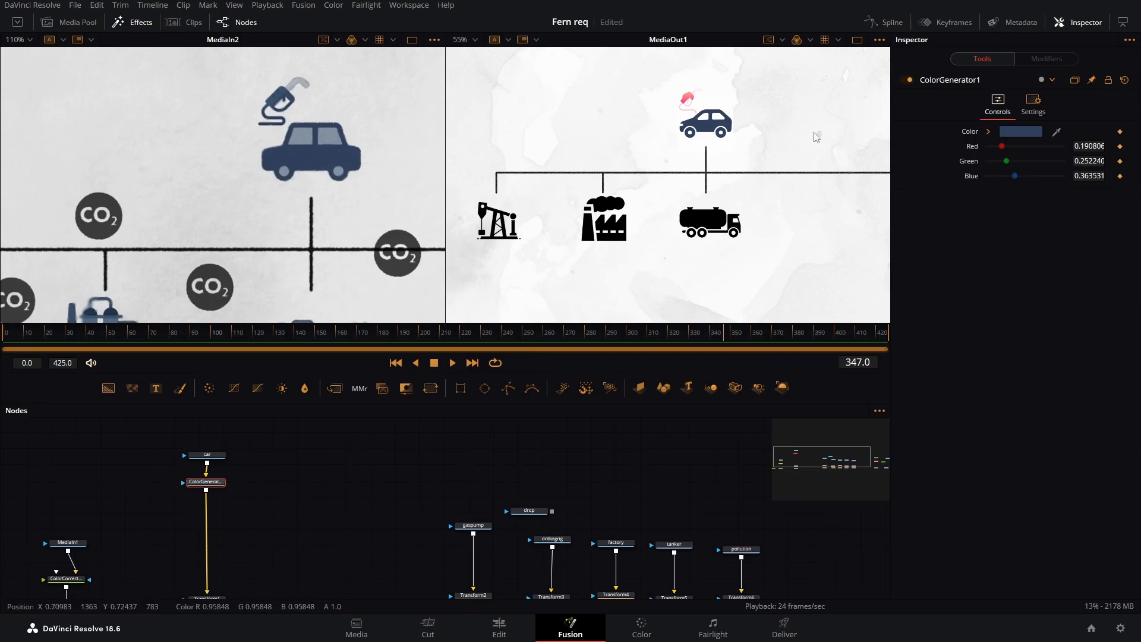
scroll(700, 150, "up", 5)
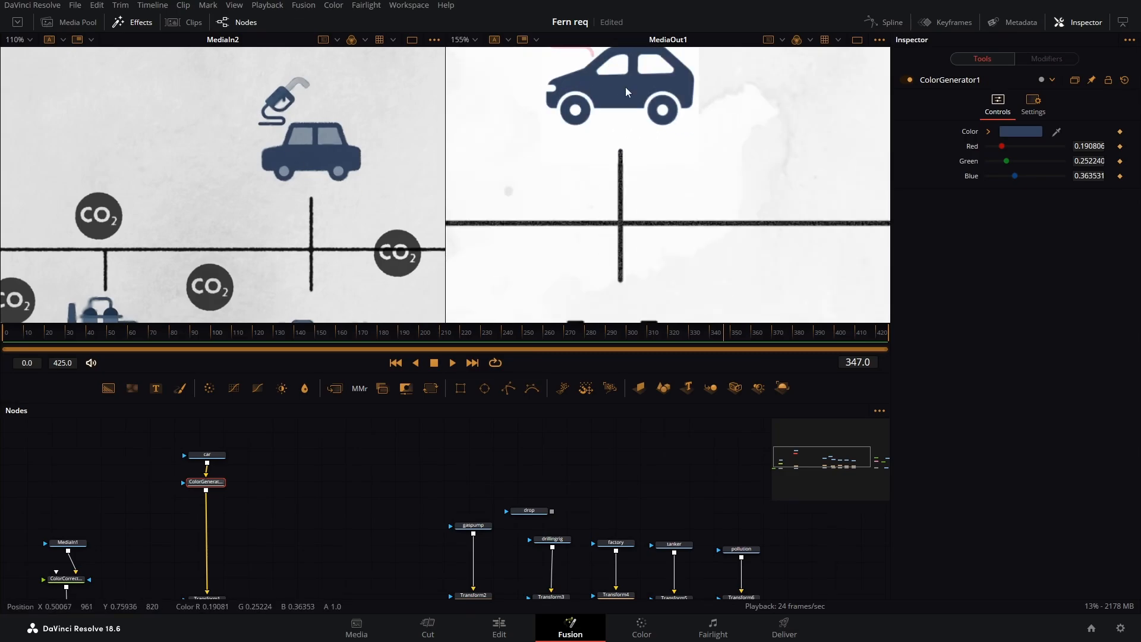
left_click_drag(625, 87, 649, 216)
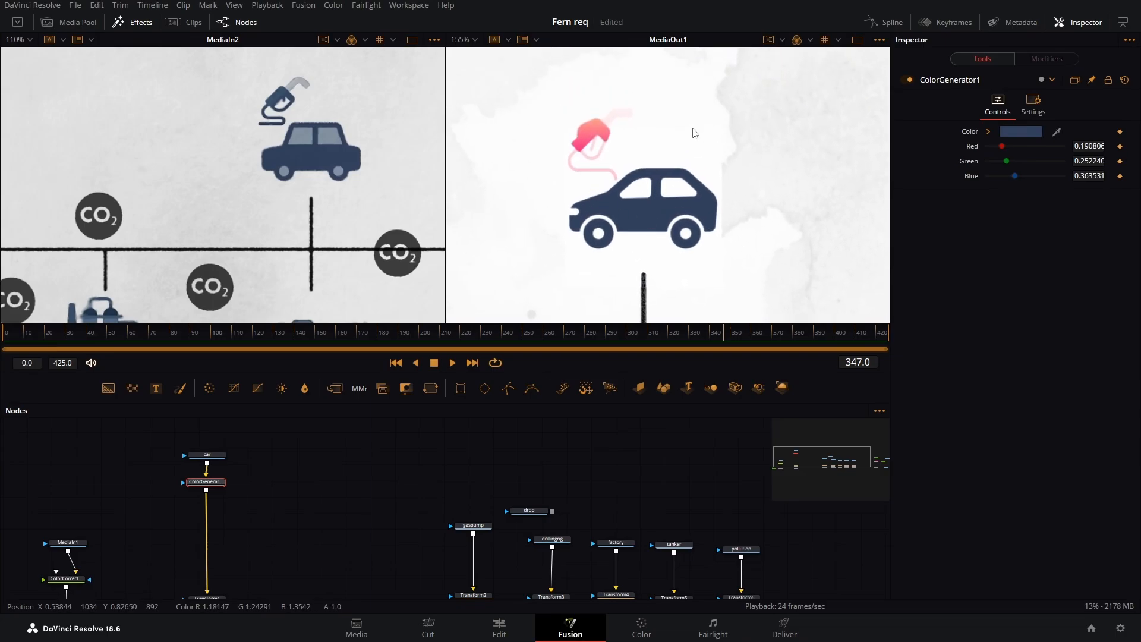
left_click_drag(666, 261, 669, 224)
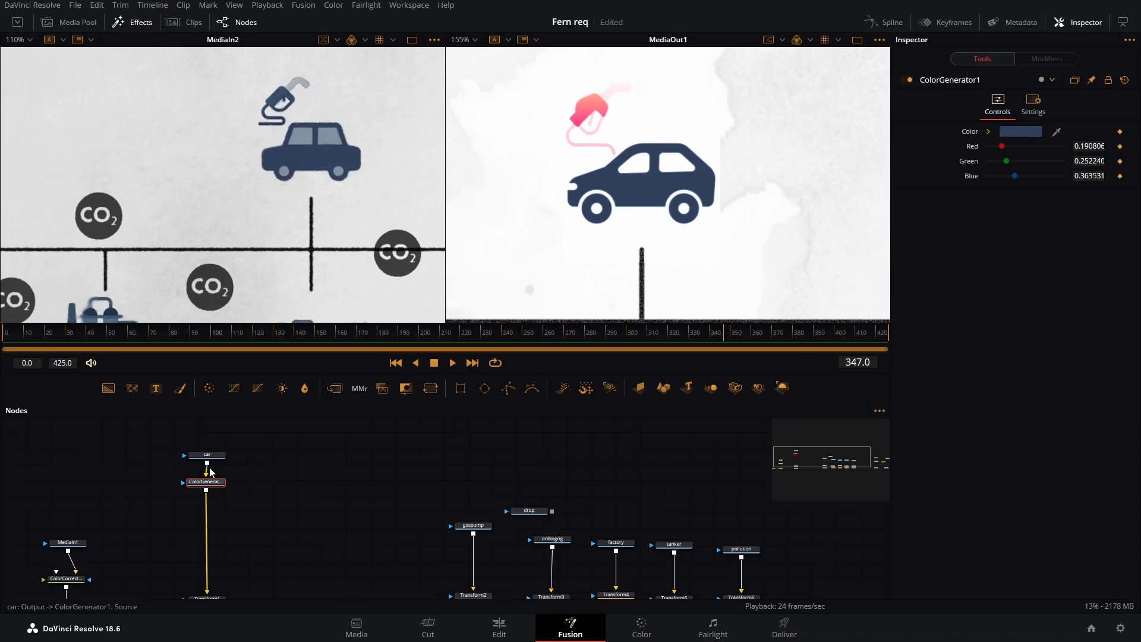
Connect the car node's output to the Color Generator's effect mask as well, and save the project
mouse_move(210, 472)
left_mouse_down()
mouse_move(182, 484)
mouse_move(204, 473)
mouse_move(184, 484)
mouse_move(208, 494)
left_mouse_up()
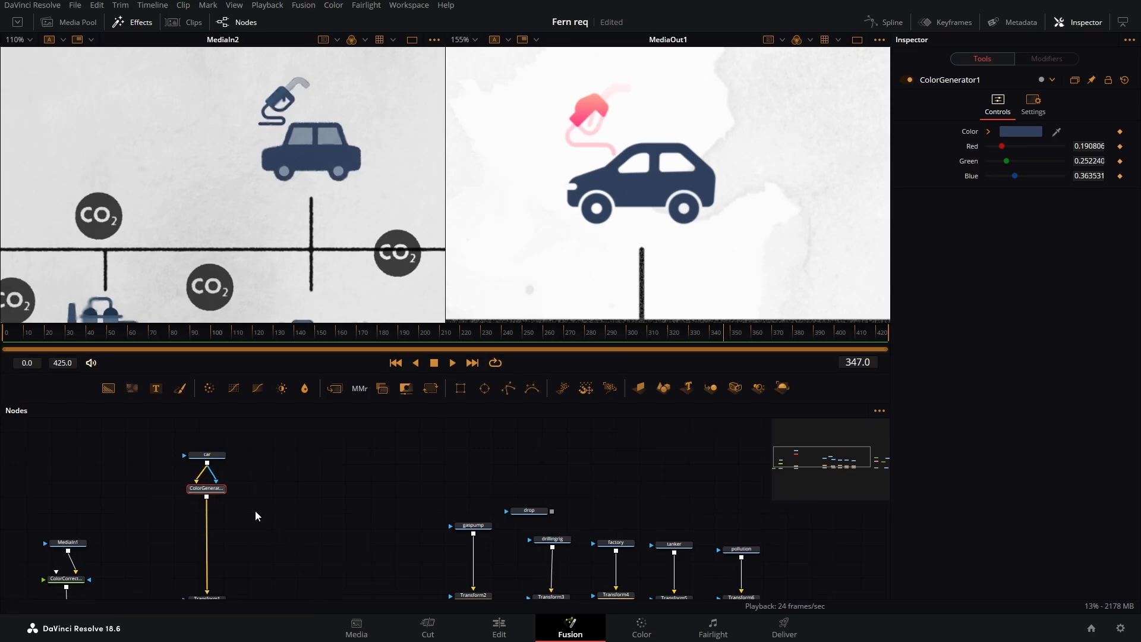
left_click_drag(265, 505, 272, 486)
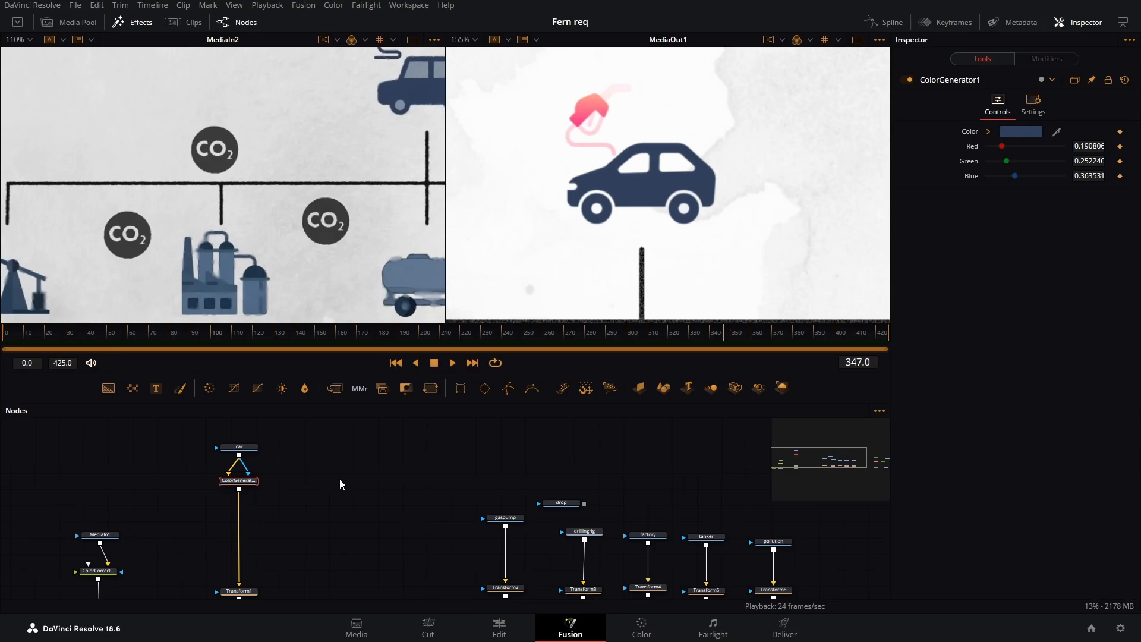
left_click_drag(408, 517, 340, 458)
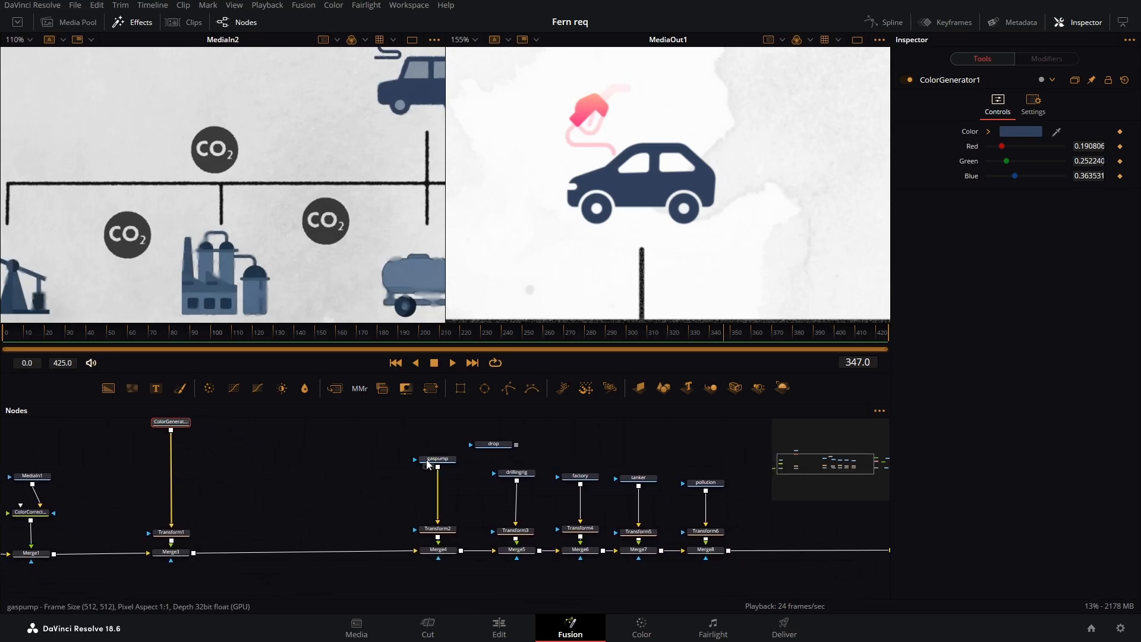
Move the drop node aside and insert copies of the Color Generator below the gaspump and drillingrig nodes, each masked by its icon
mouse_move(427, 464)
left_mouse_down()
mouse_move(425, 431)
mouse_move(434, 456)
mouse_move(415, 456)
left_mouse_up()
key("ctrl+v")
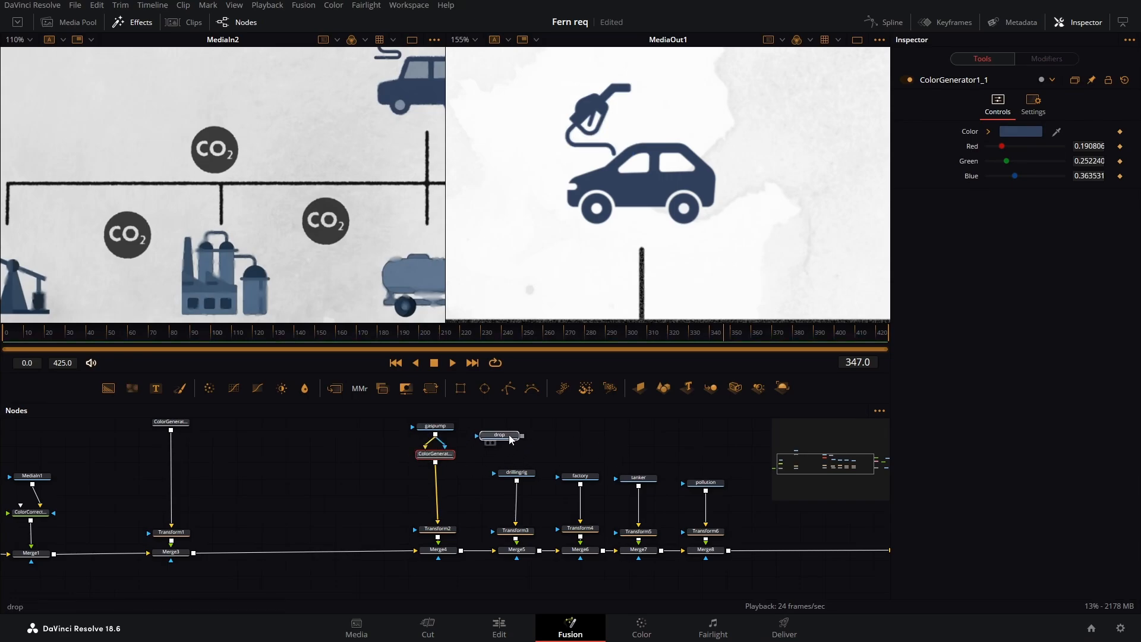
left_click(504, 449)
left_click_drag(549, 452, 311, 442)
left_click_drag(467, 485, 437, 460)
key("ctrl+v")
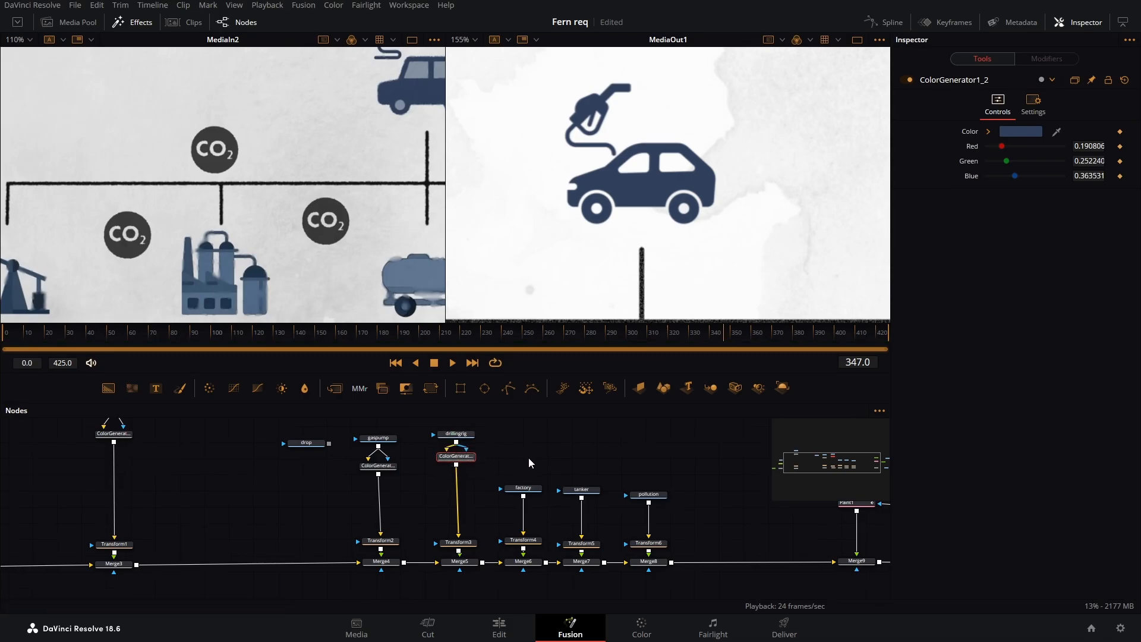
Insert copies of the Color Generator below the factory, tanker and pollution nodes, each masked by its own icon
left_click_drag(509, 481, 509, 431)
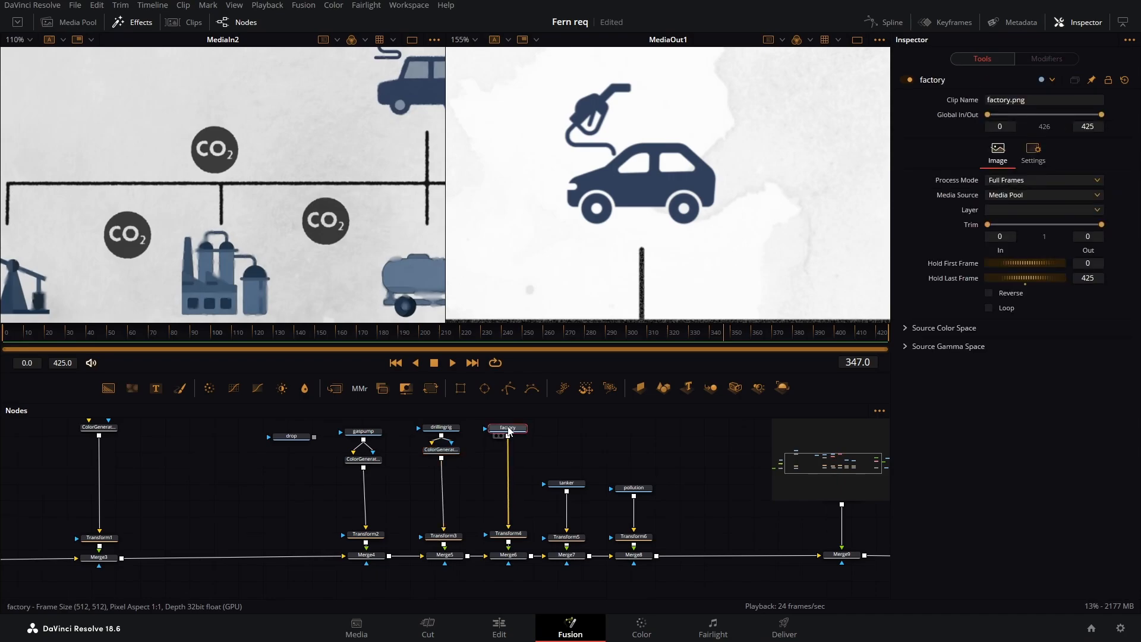
key("ctrl+v")
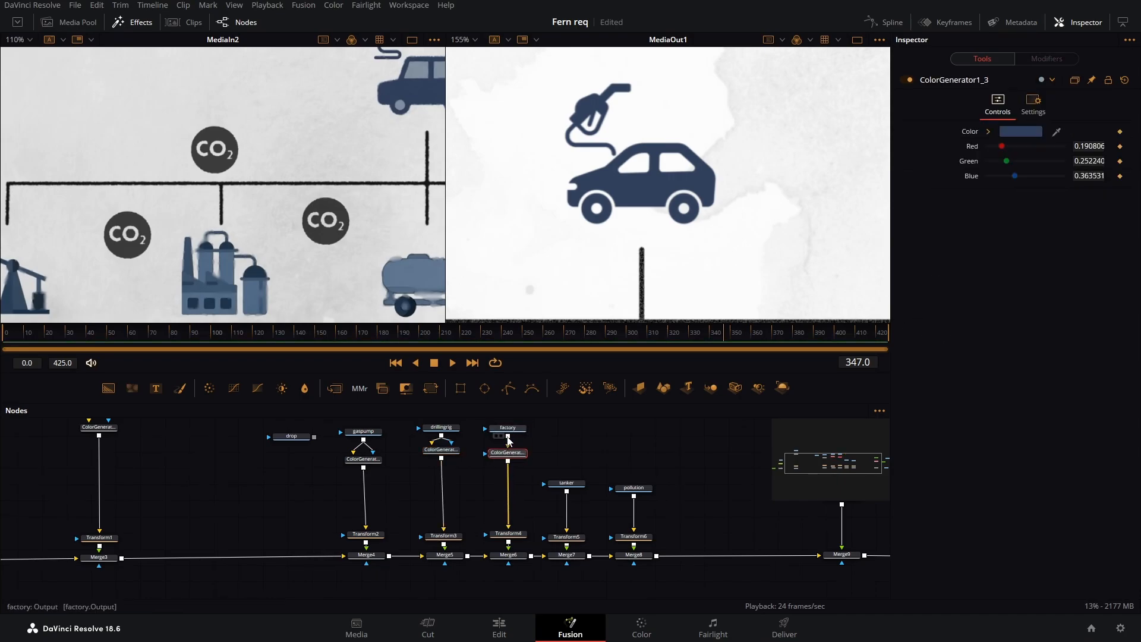
left_click_drag(508, 436, 508, 453)
left_click_drag(499, 479, 498, 453)
key("ctrl+v")
mouse_move(559, 482)
left_mouse_down()
mouse_move(554, 435)
mouse_move(562, 467)
left_mouse_up()
key("ctrl+v")
Compare the recolored icons in the output with the icon colors and detail in the reference
scroll(679, 279, "down", 4)
left_click_drag(679, 279, 580, 108)
left_click_drag(534, 191, 746, 227)
scroll(277, 219, "down", 4)
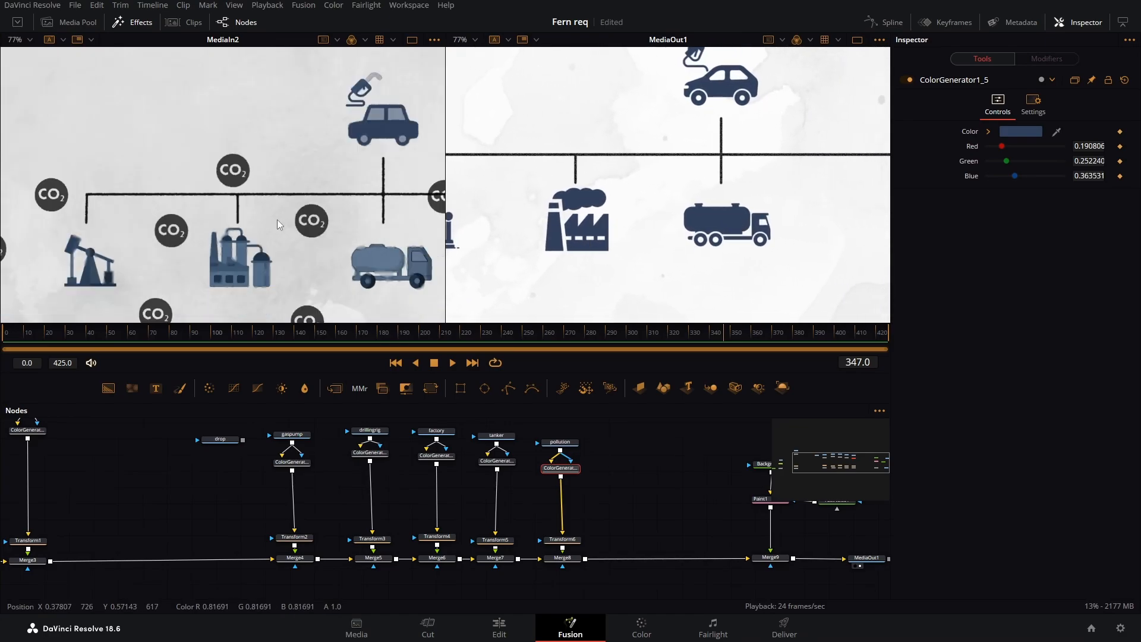
left_click_drag(372, 233, 286, 221)
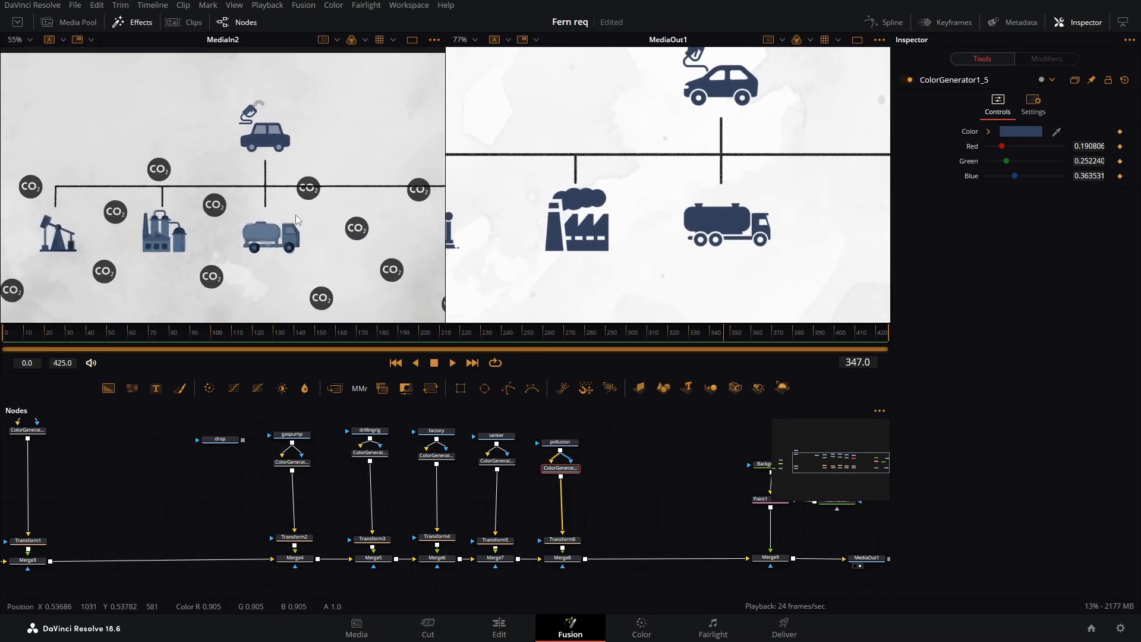
scroll(294, 218, "down", 2)
left_click_drag(608, 234, 624, 240)
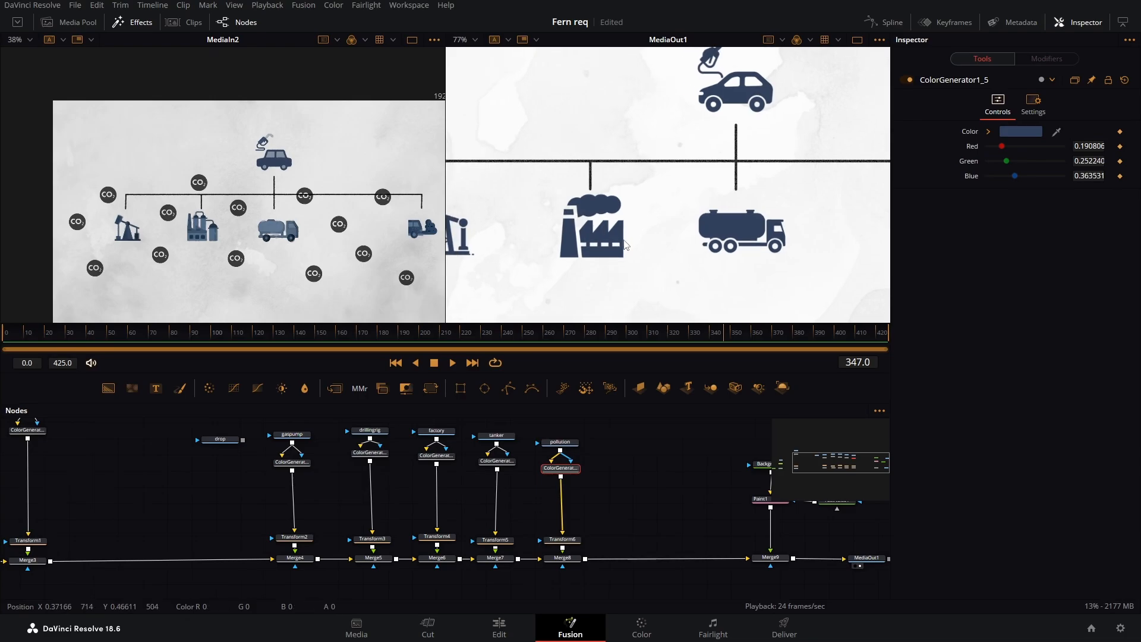
left_click_drag(347, 230, 332, 197)
scroll(566, 259, "down", 3)
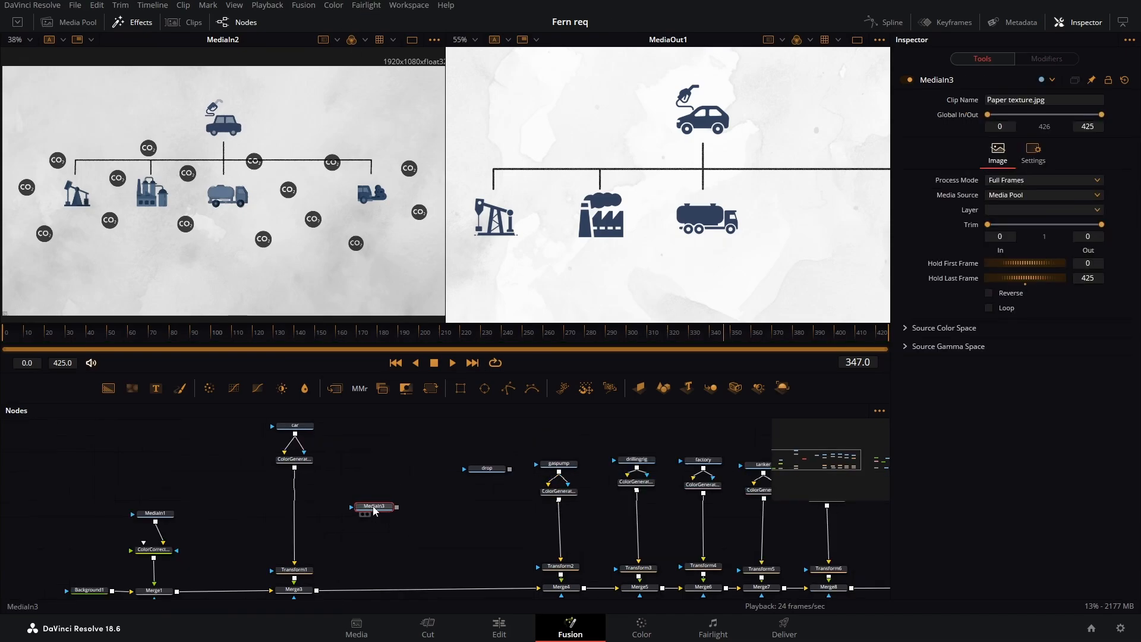
Merge the paper texture over the car's Color Generator and connect the car node to the texture's effect mask
left_click_drag(375, 509, 296, 471)
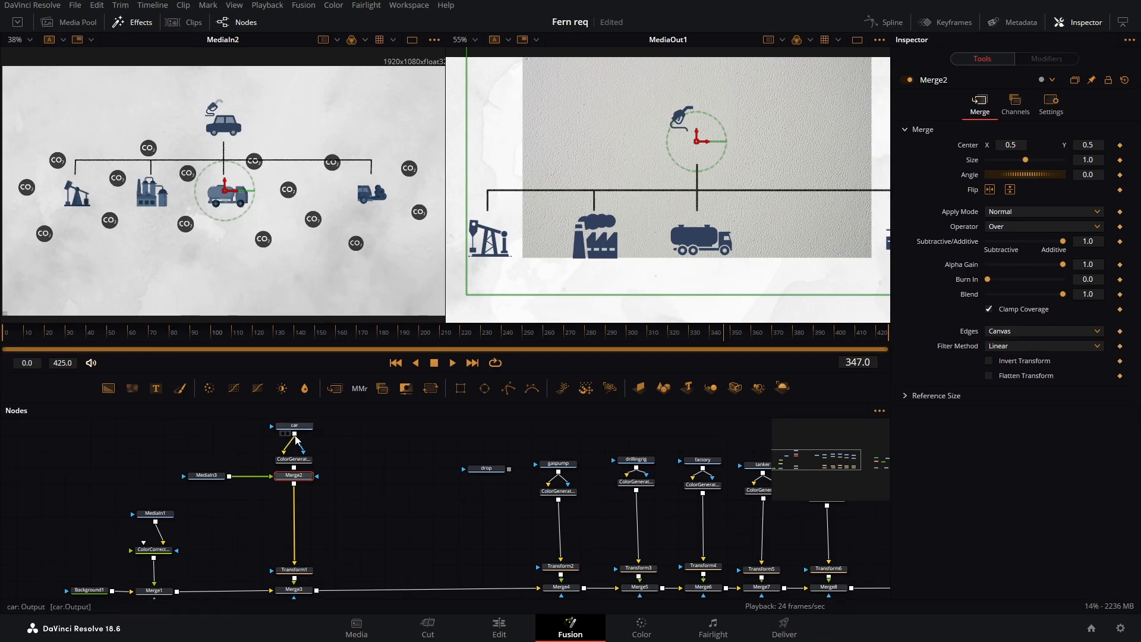
left_click_drag(295, 437, 186, 481)
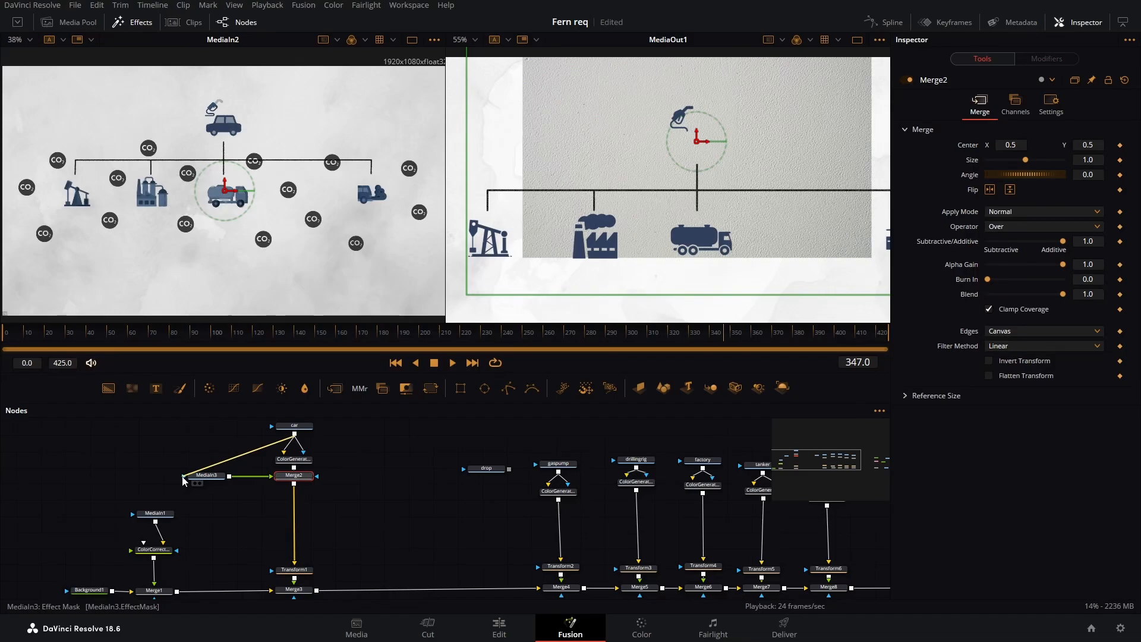
left_click_drag(183, 480, 182, 477)
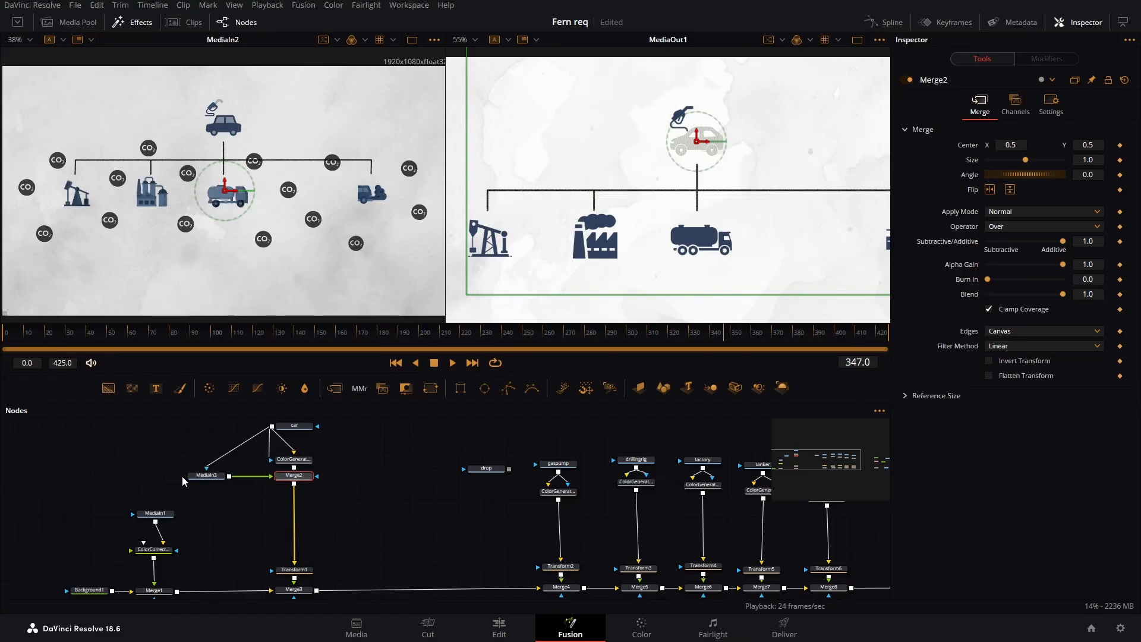
Set the car texture's Merge2 to Overlay apply mode with a blend of 0.449
left_click(210, 478)
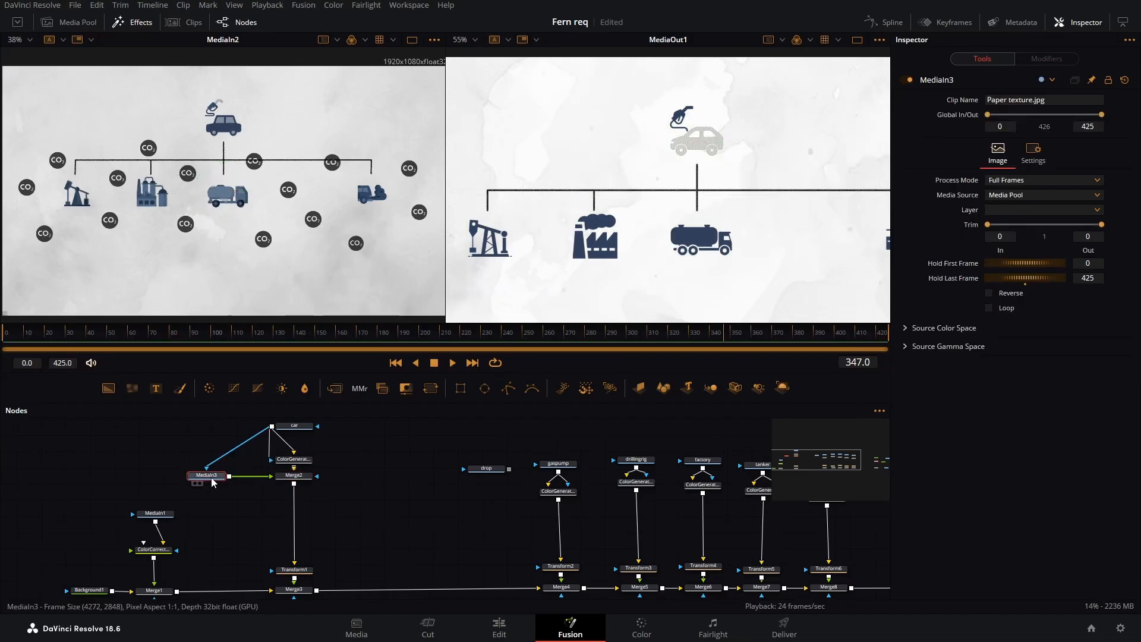
left_click(293, 477)
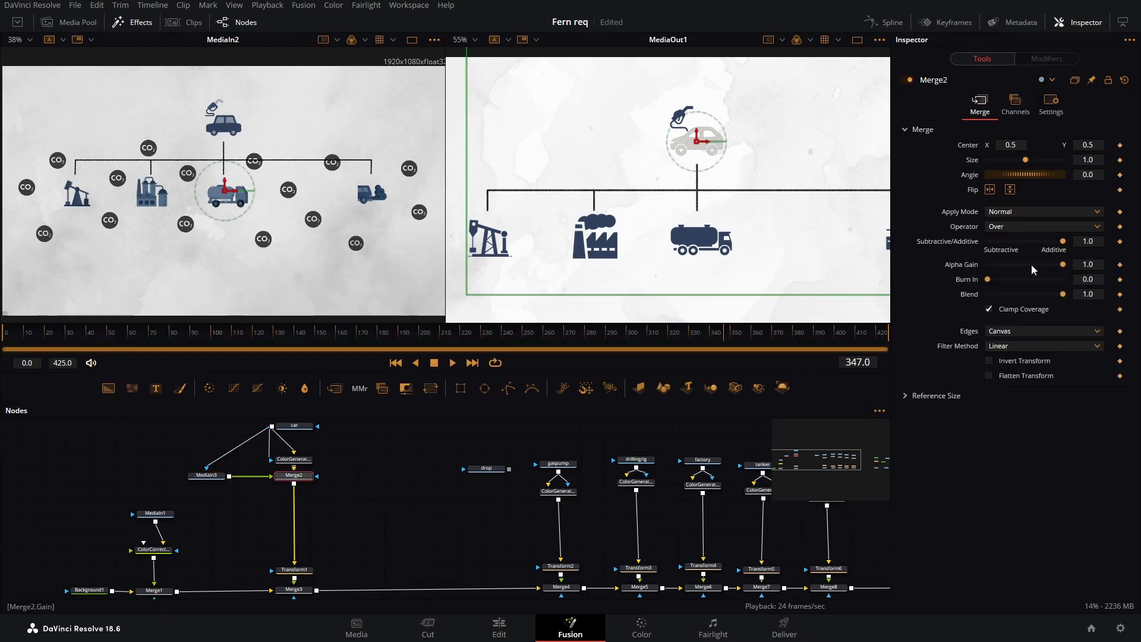
left_click(1047, 209)
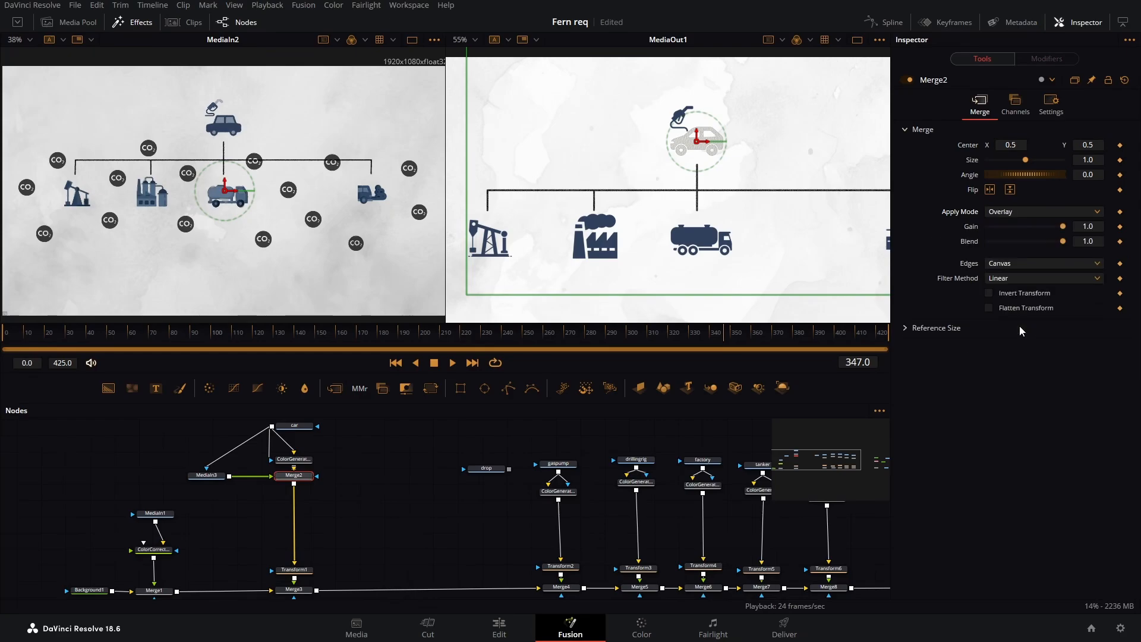
left_click(1019, 326)
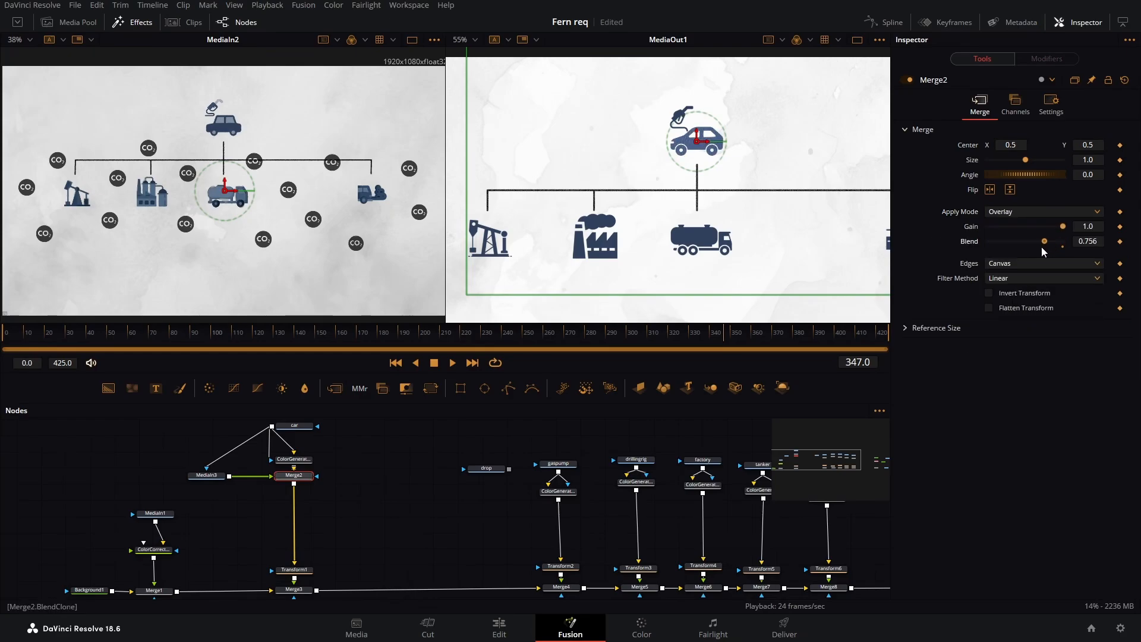
left_click_drag(1042, 247, 1019, 250)
scroll(664, 123, "up", 4)
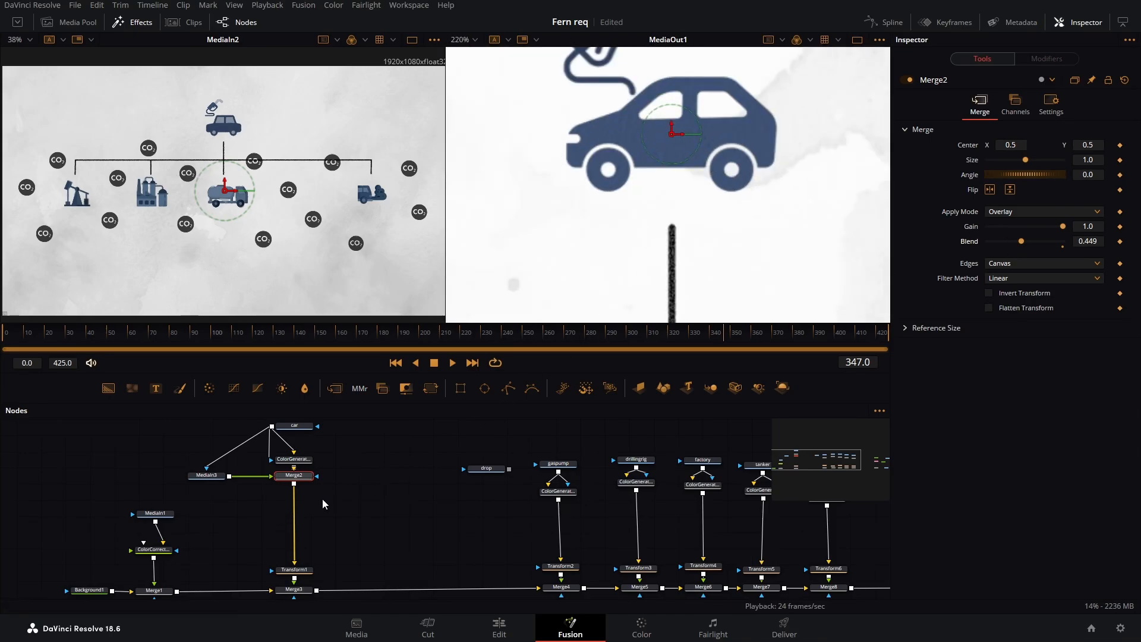
Move the drop node up, clear of the gaspump chain
left_click(206, 475)
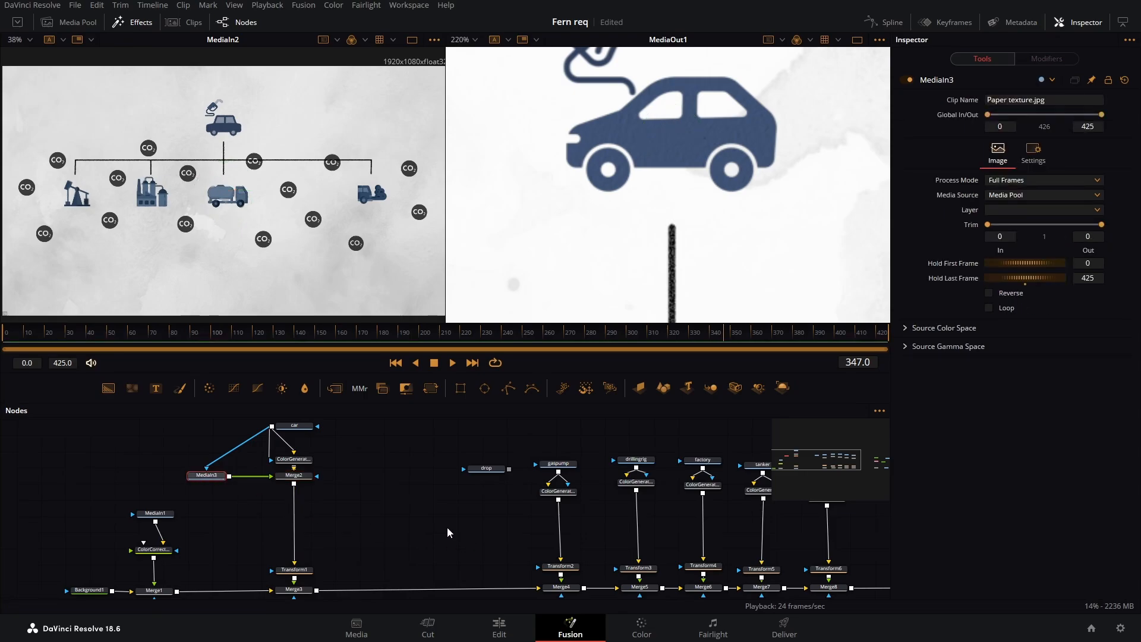
left_click_drag(494, 468, 539, 417)
left_click_drag(484, 499, 403, 497)
key("ctrl+v")
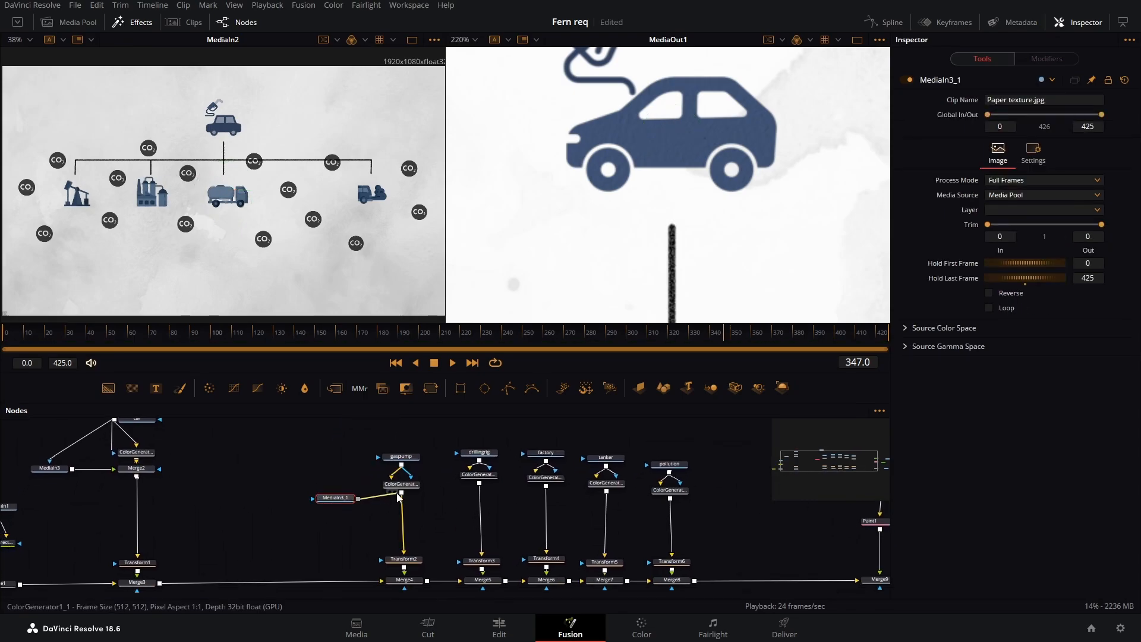
key("Delete")
Copy the car's paper texture and Merge2 nodes into the gaspump chain below its Color Generator, masking the texture with gaspump
left_click_drag(178, 485, 62, 466)
key("ctrl+c")
left_click(402, 485)
key("ctrl+v")
left_click_drag(401, 464, 290, 509)
scroll(344, 491, "down", 5)
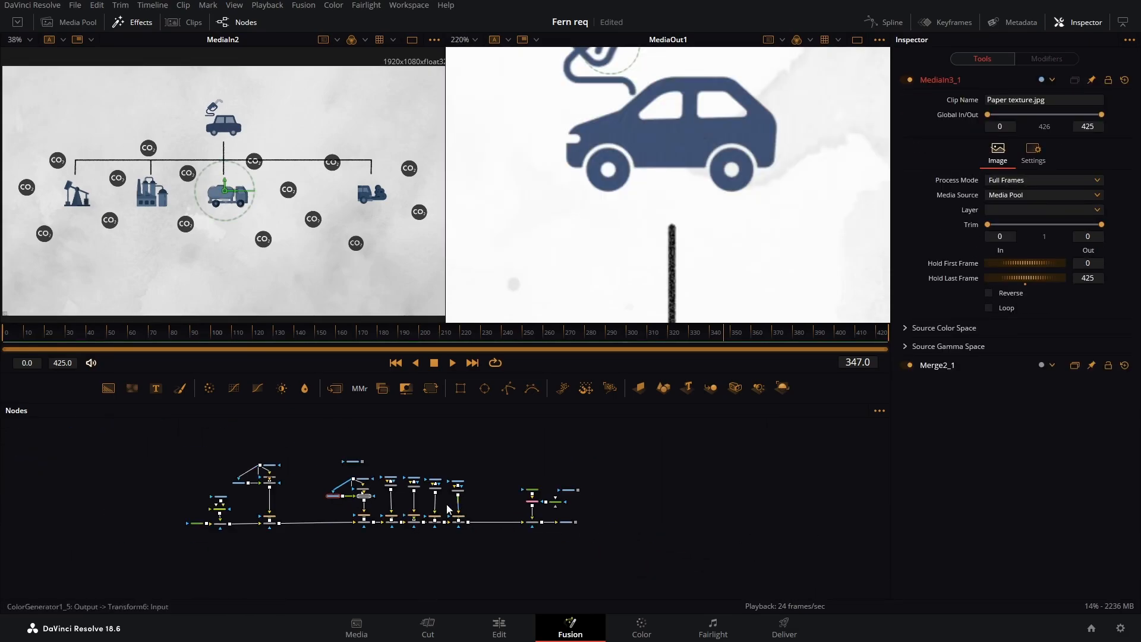
Spread the drillingrig, factory, tanker and pollution chains apart to make room for a texture node beside each
left_click_drag(377, 464, 597, 550)
left_click_drag(565, 523, 680, 523)
left_click_drag(483, 462, 514, 538)
left_click_drag(502, 523, 439, 520)
left_click_drag(516, 464, 503, 523)
left_click_drag(573, 525, 602, 525)
Insert copies of the paper texture and its Overlay merge into the drillingrig and factory chains, masking each texture with its icon
scroll(424, 495, "up", 5)
key("ctrl+v")
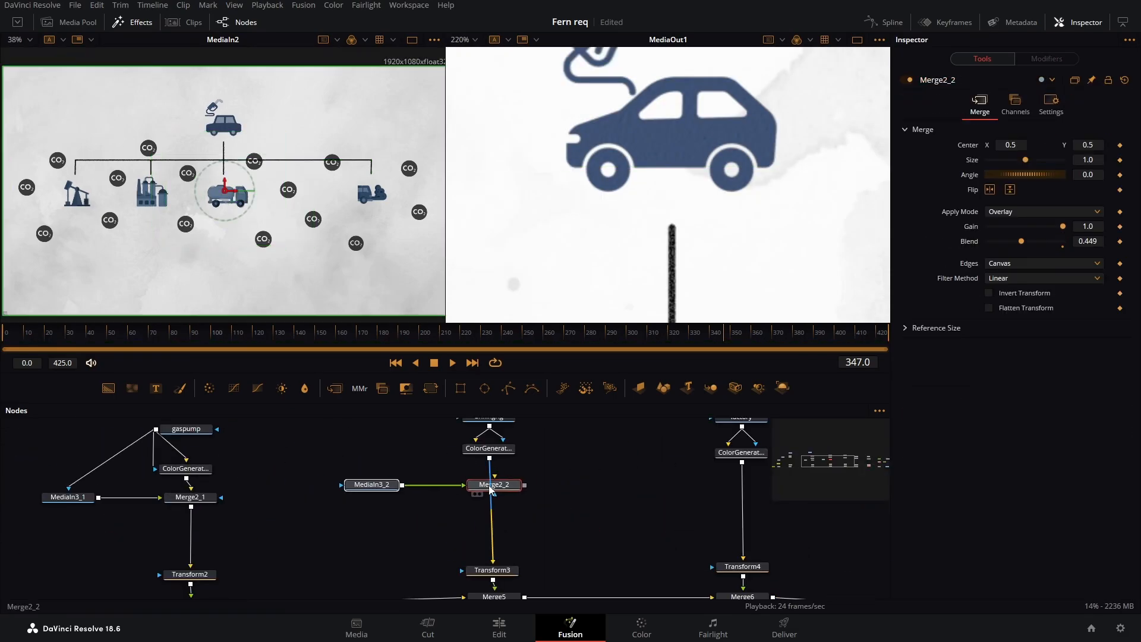
left_click_drag(490, 426, 333, 537)
left_click_drag(535, 523, 353, 500)
key("ctrl+v")
left_click_drag(497, 533, 567, 531)
left_click_drag(556, 464, 403, 531)
Insert a copy of the paper texture and Overlay merge into the tanker chain, masking the texture with the tanker node
left_click(423, 501)
key("ctrl+v")
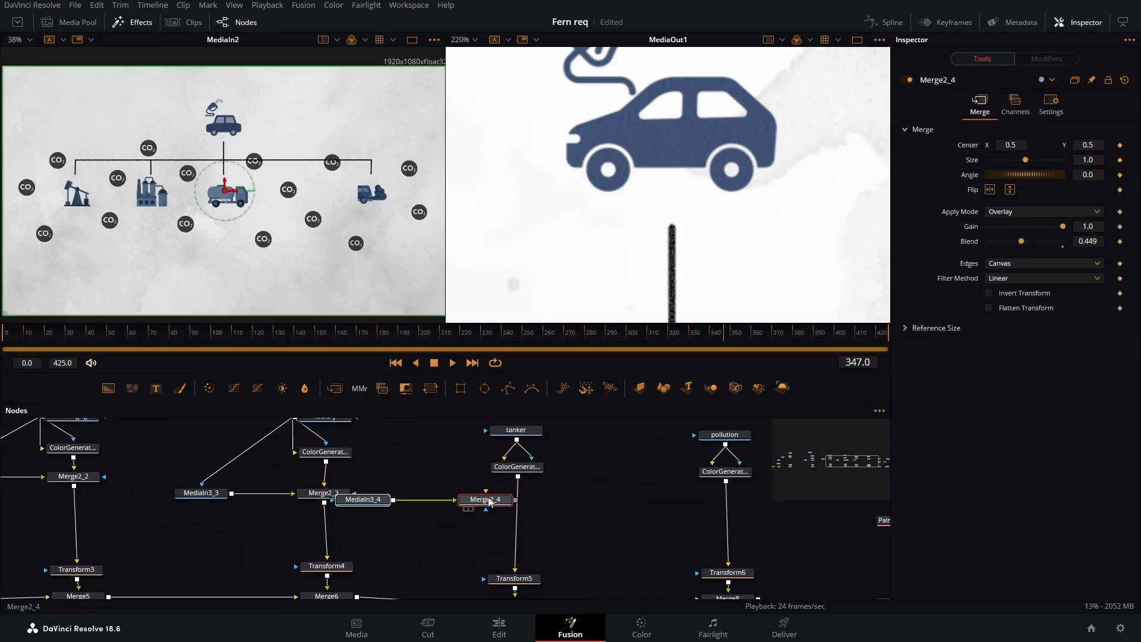
left_click_drag(491, 502, 528, 504)
left_click_drag(406, 502, 437, 503)
left_click_drag(511, 439, 499, 512)
Insert a copy of the paper texture and Overlay merge into the pollution chain, masking the texture with the pollution node
left_click(431, 505)
key("ctrl+v")
left_click_drag(379, 505, 420, 506)
left_click_drag(496, 440, 394, 508)
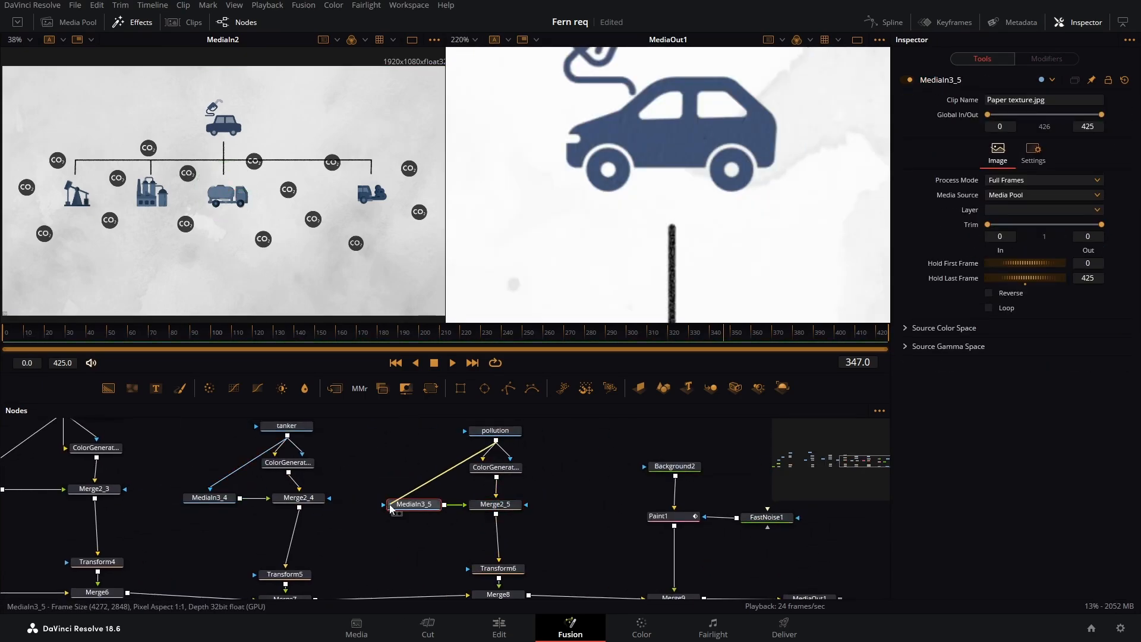
Inspect the texture on the output icons up close and compare their edges and shading with the reference icons
left_click_drag(564, 520, 408, 497)
scroll(655, 123, "down", 8)
left_click_drag(654, 124, 687, 124)
scroll(547, 211, "up", 2)
scroll(547, 211, "up", 4)
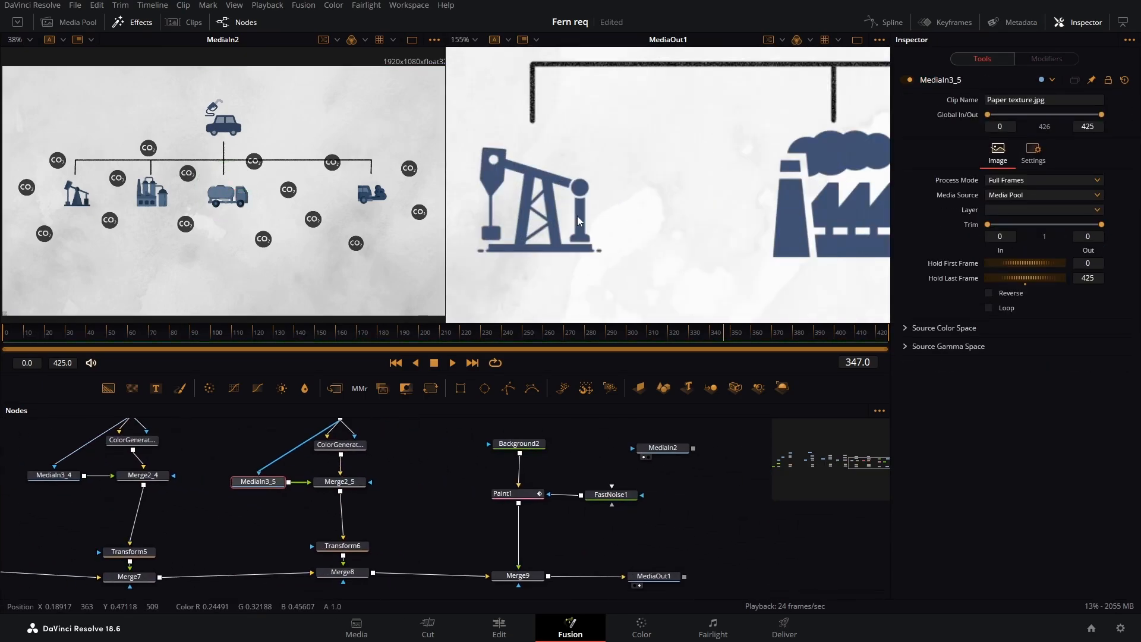
left_click_drag(749, 206, 520, 209)
left_click_drag(717, 196, 737, 182)
left_click_drag(796, 191, 755, 197)
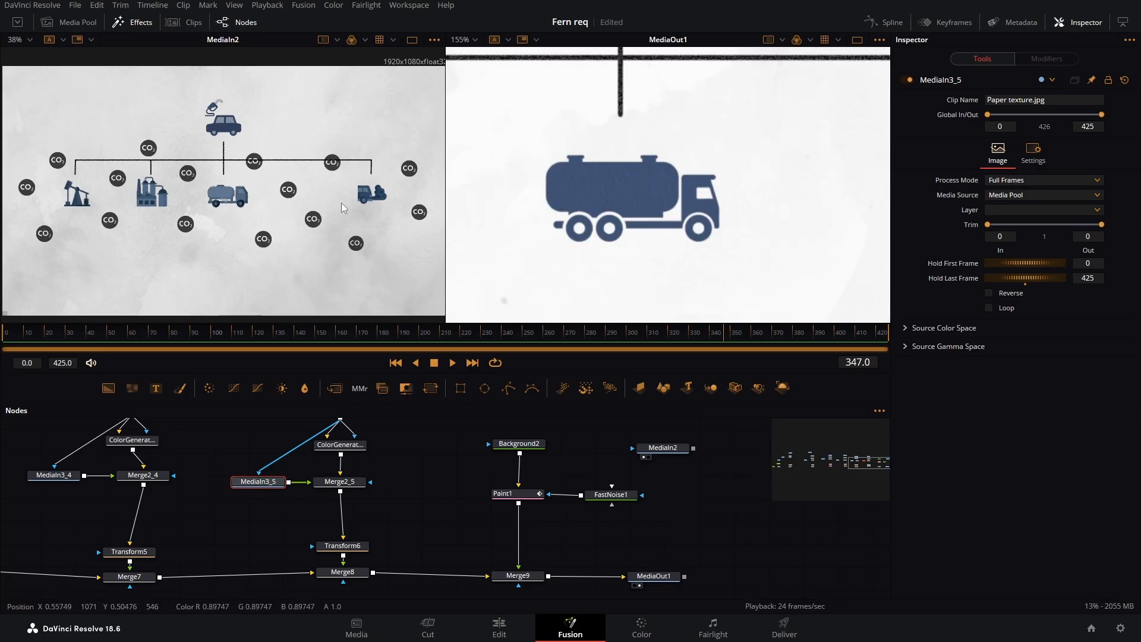
left_click_drag(591, 199, 867, 215)
scroll(642, 189, "down", 3)
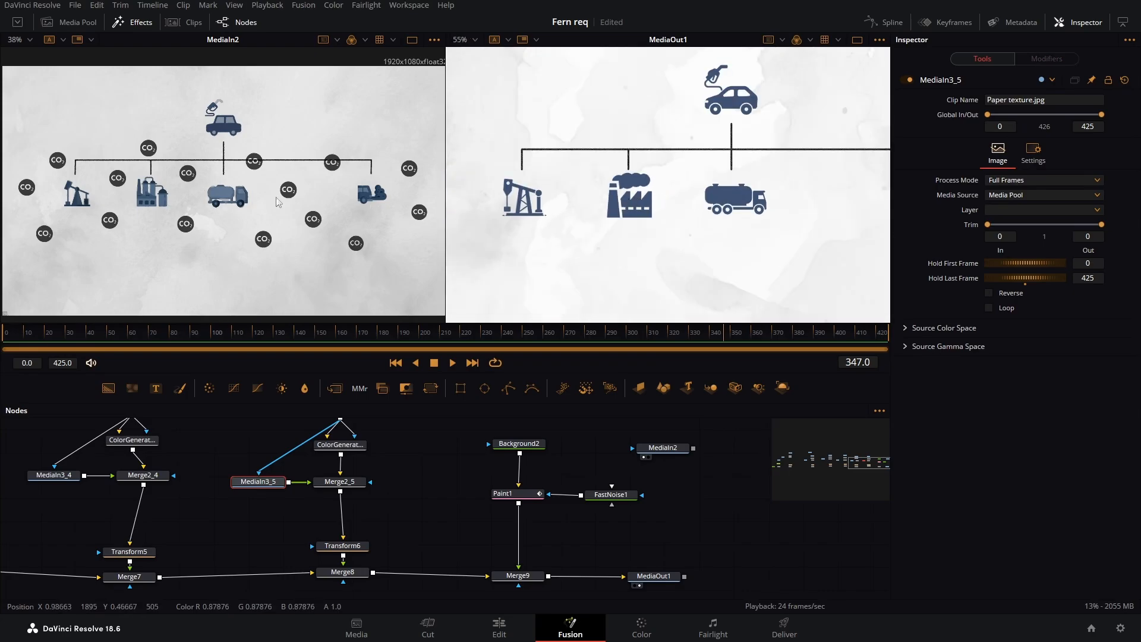
scroll(65, 180, "up", 5)
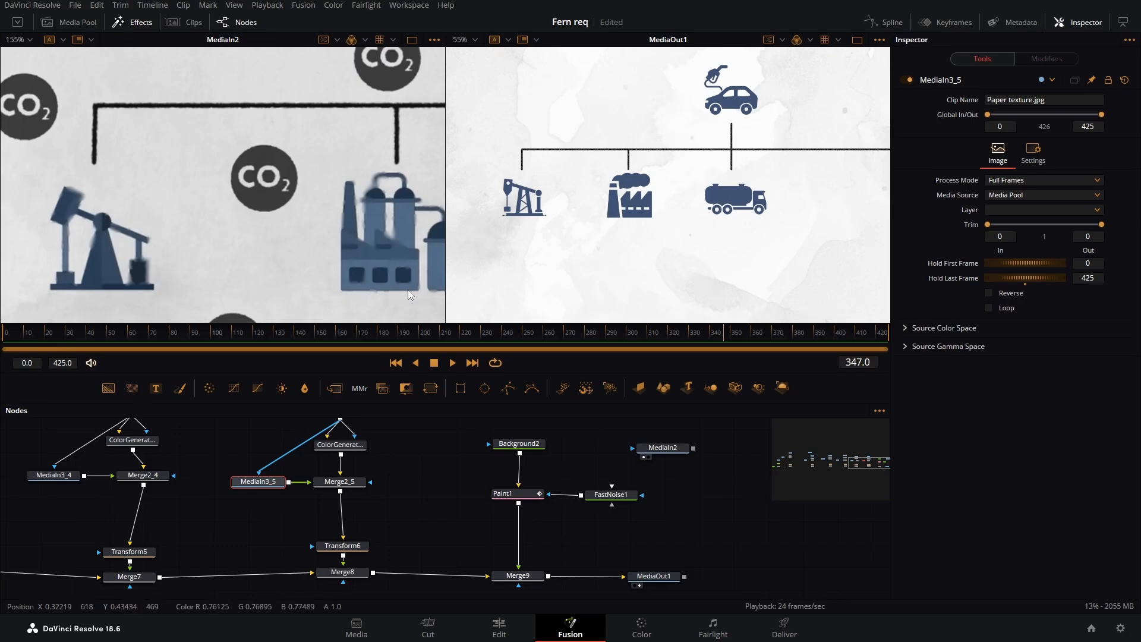
left_click_drag(407, 290, 292, 291)
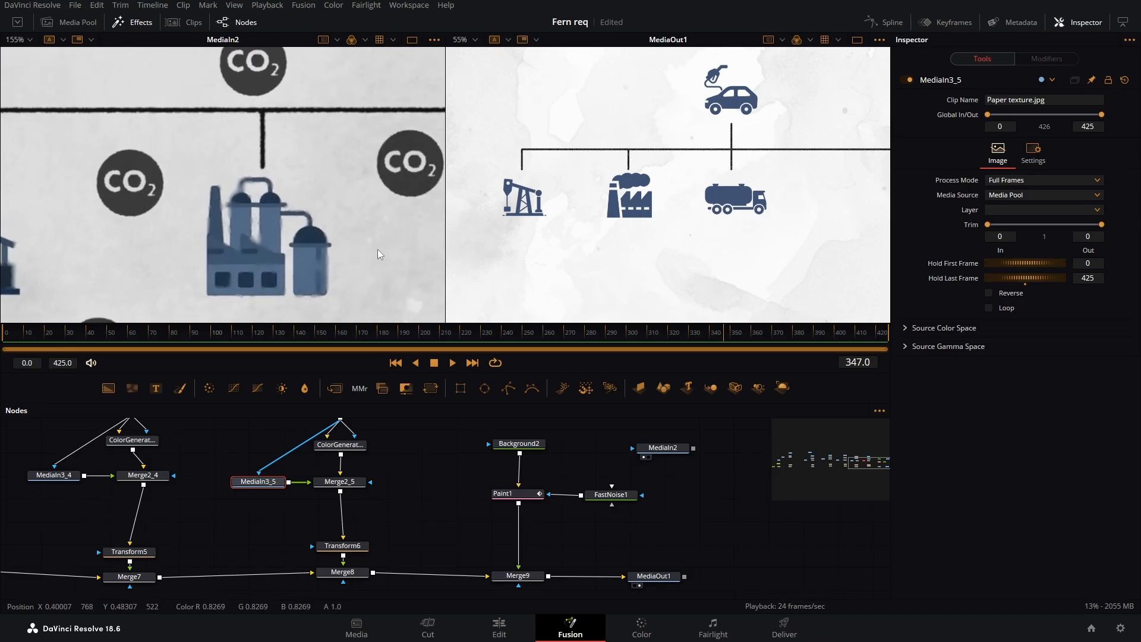
left_click_drag(377, 248, 169, 247)
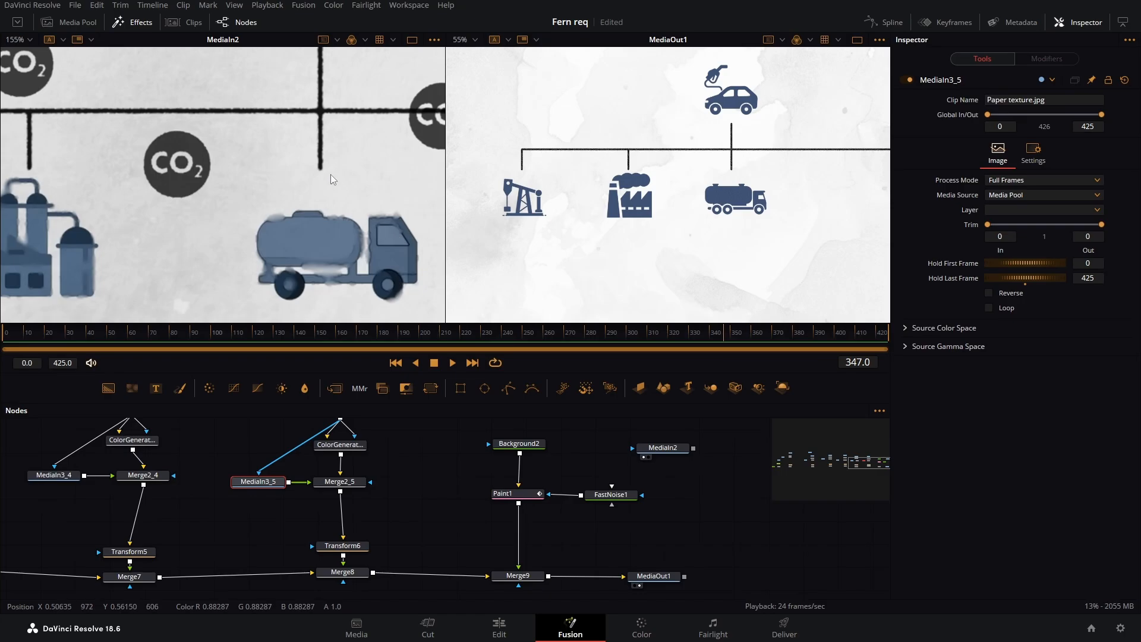
left_click_drag(569, 203, 652, 183)
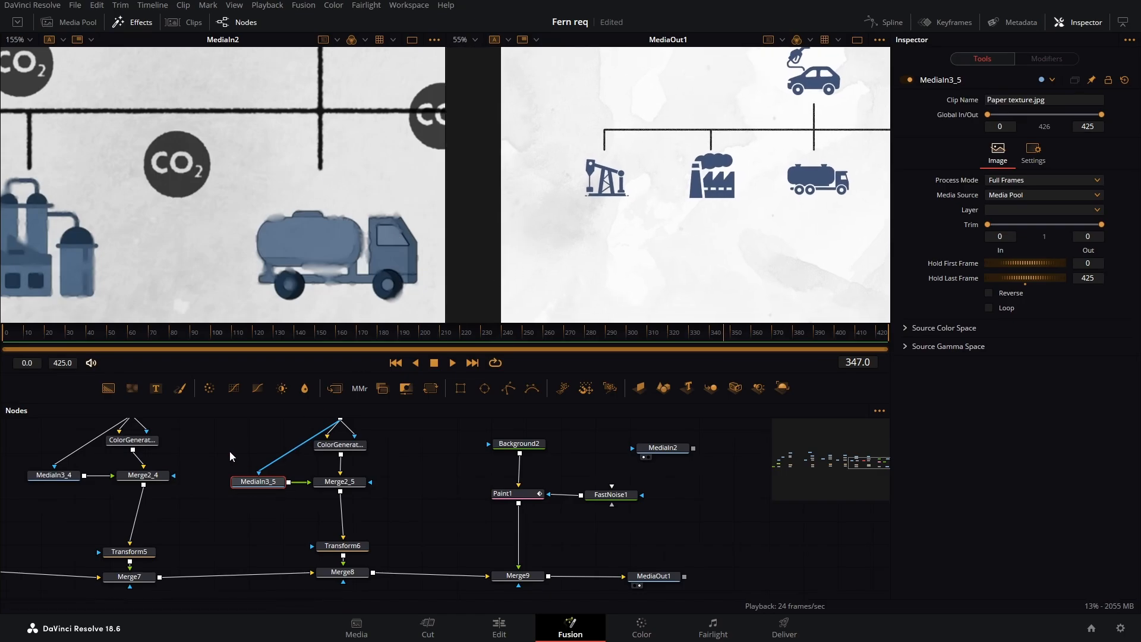
Raise the car, Color Generator, paper texture and Merge2 nodes together to leave more room above Transform1
left_click_drag(235, 452, 643, 427)
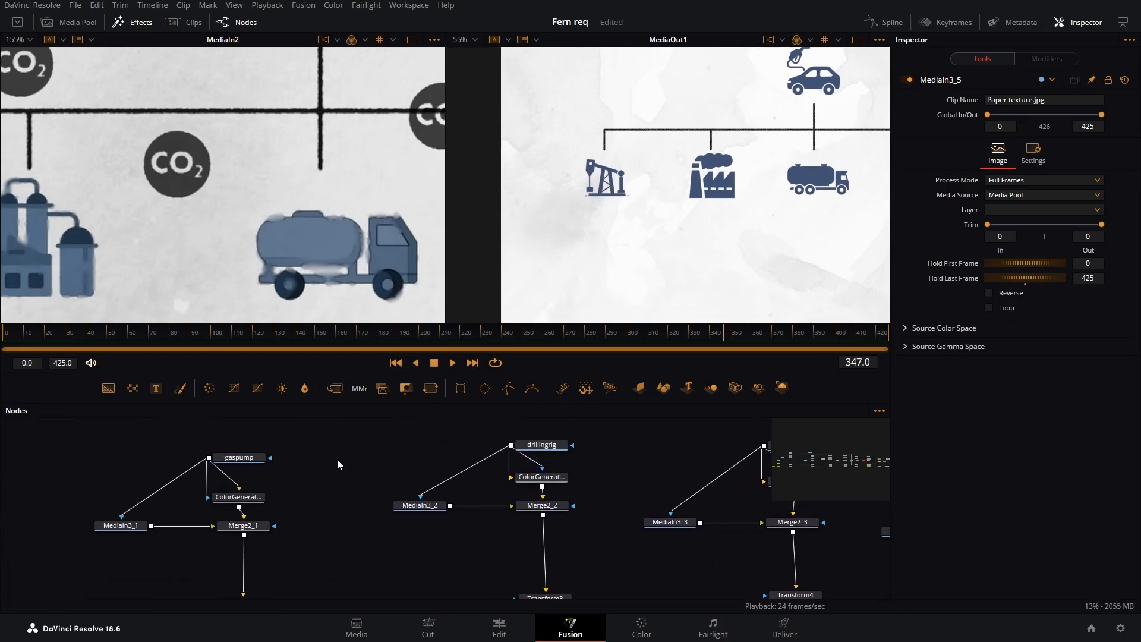
scroll(335, 460, "down", 3)
left_click_drag(137, 463, 571, 504)
left_click_drag(488, 449, 305, 529)
left_click_drag(436, 512, 440, 482)
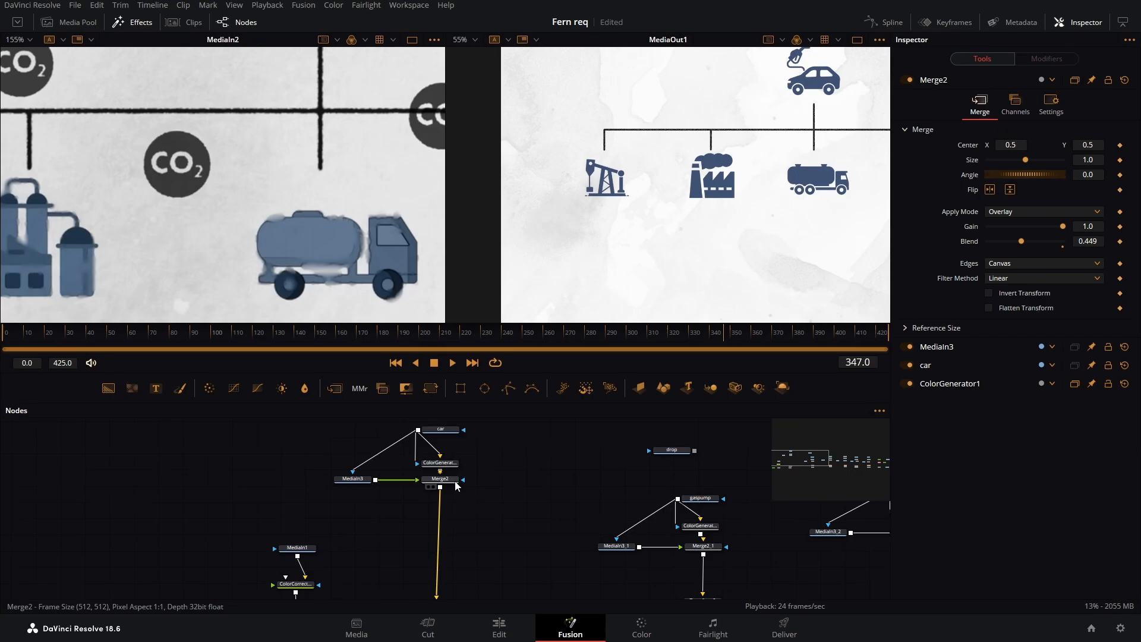
Add an Erode/Dilate node beside the car chain's Merge2
left_click(492, 485)
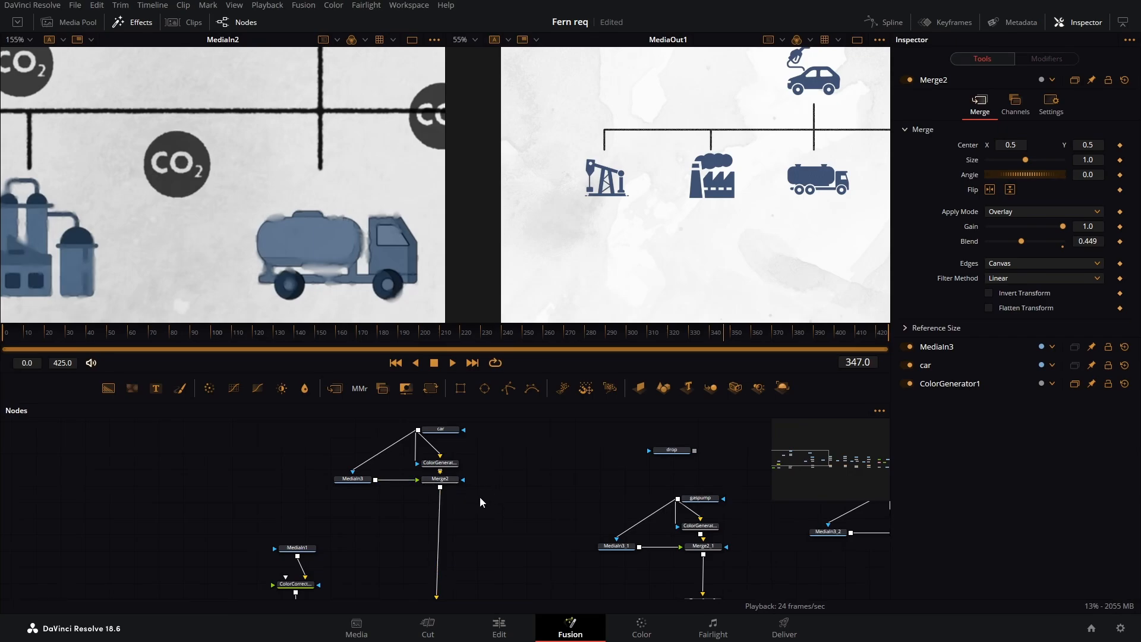
key("shift+space")
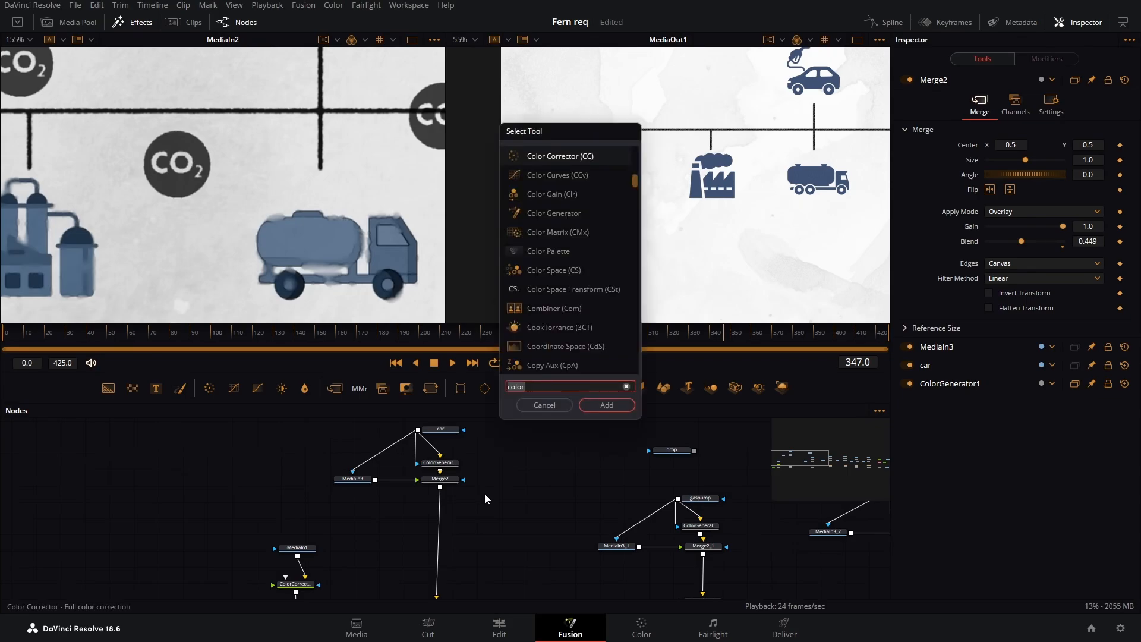
type("erode")
key("Return")
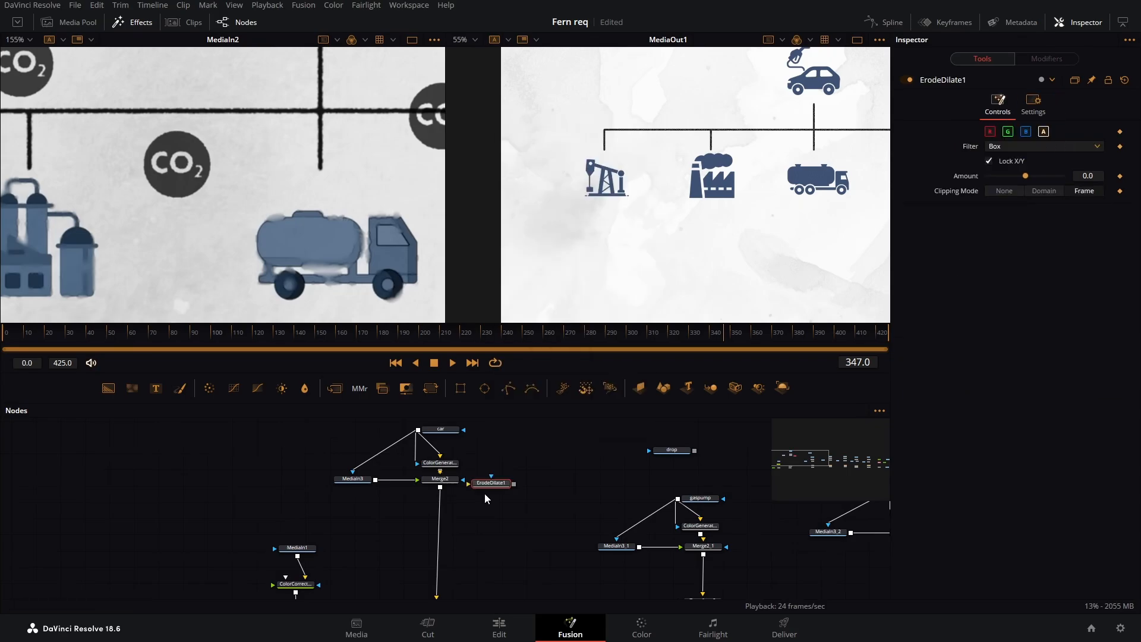
left_click_drag(488, 489, 487, 496)
Merge a new Background node into the car chain between Merge2 and Transform1, masked by the Erode/Dilate node
left_click_drag(108, 388, 440, 488)
left_click_drag(540, 529, 451, 512)
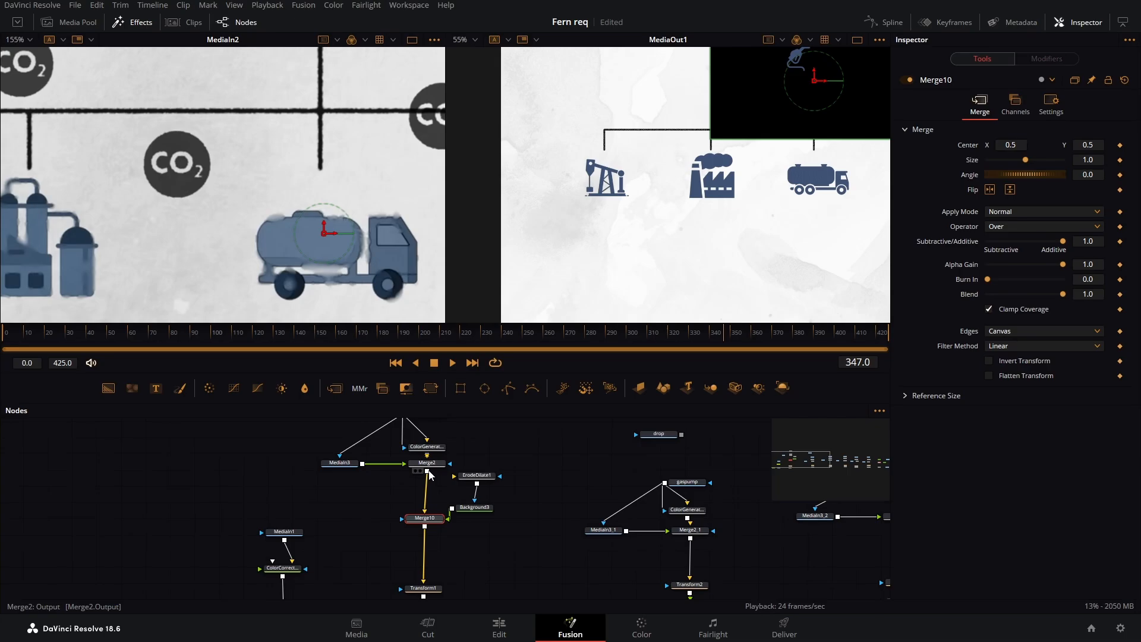
Feed Merge2's output into the car chain's Erode/Dilate node and set Merge10's operator to Under
left_click_drag(427, 474, 461, 537)
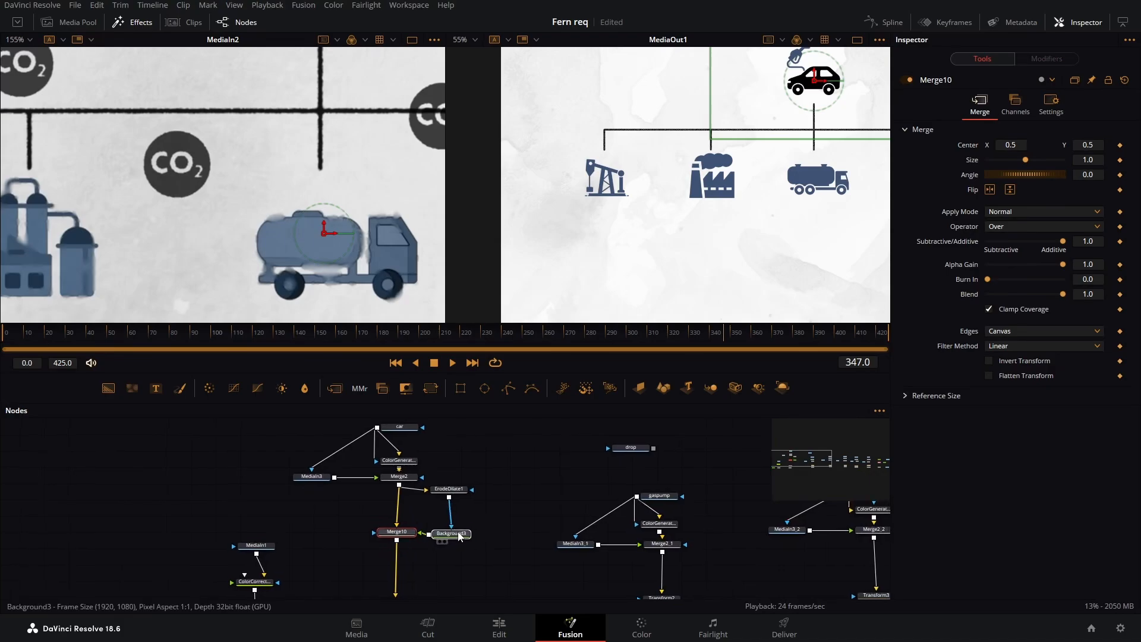
left_click(455, 491)
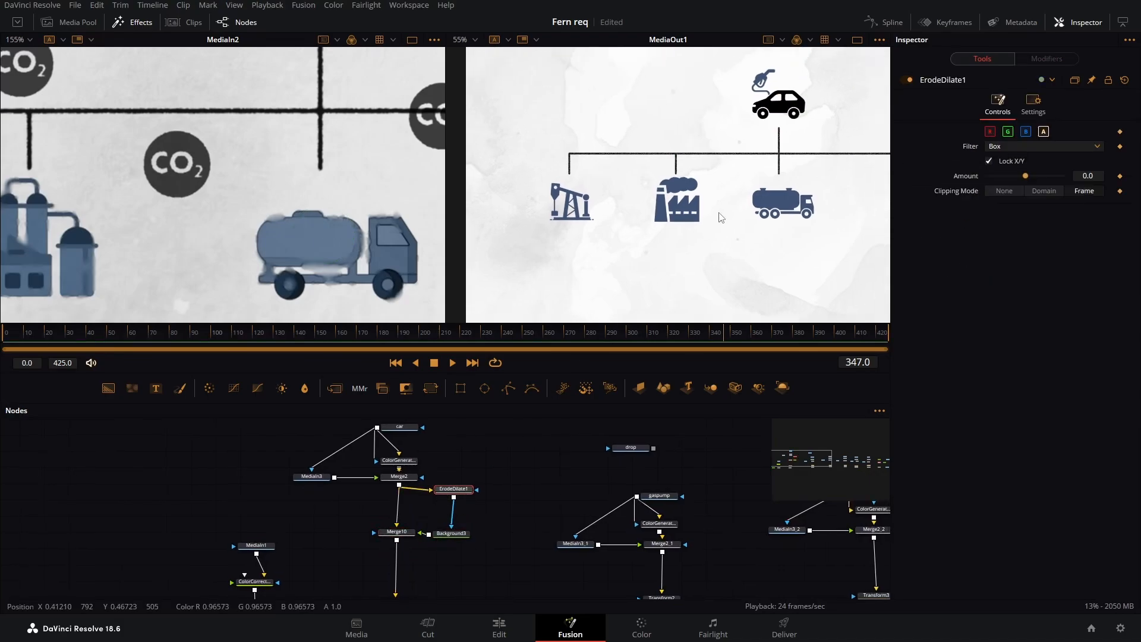
left_click(403, 534)
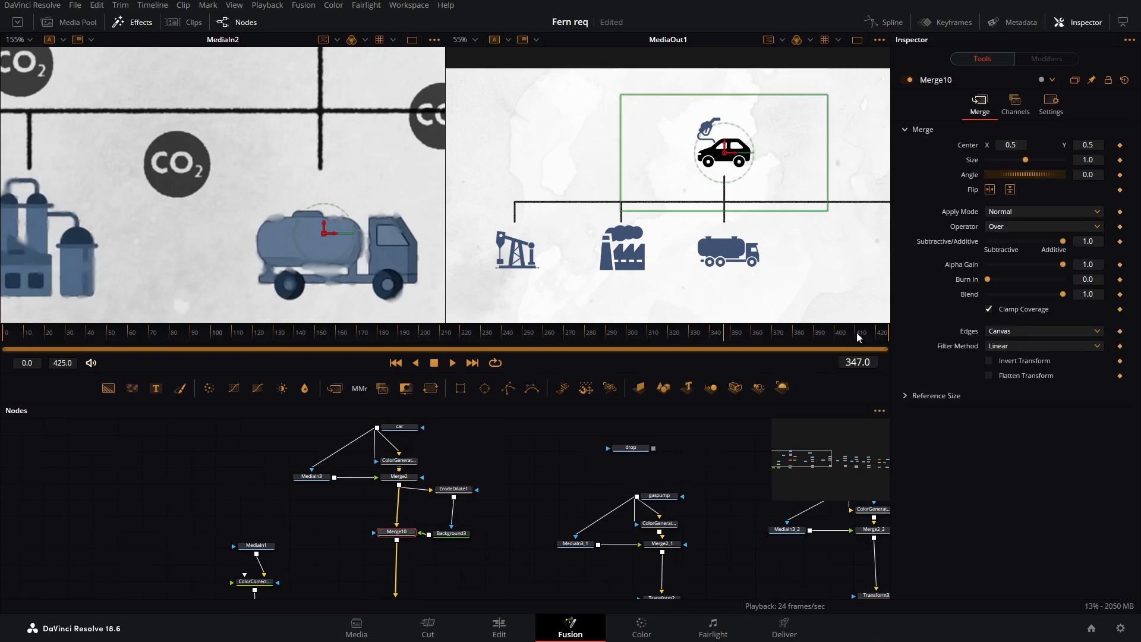
left_click(1036, 226)
left_click(928, 376)
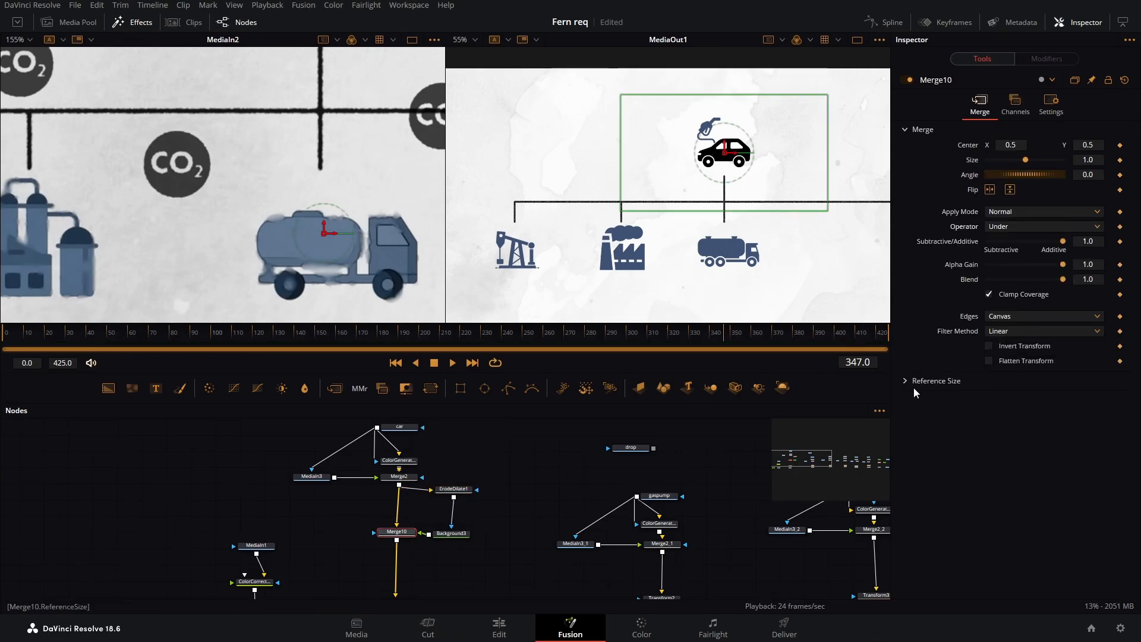
Set the car chain's Erode/Dilate amount to 0.0029 for a thin edge around the car icon
left_click(454, 489)
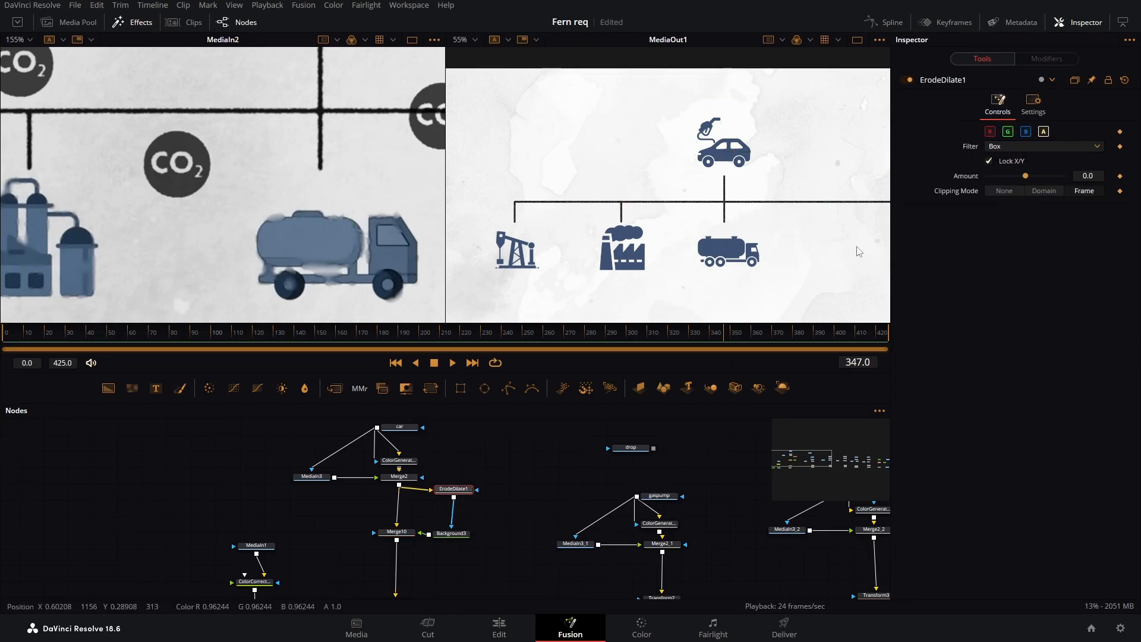
scroll(739, 143, "up", 2)
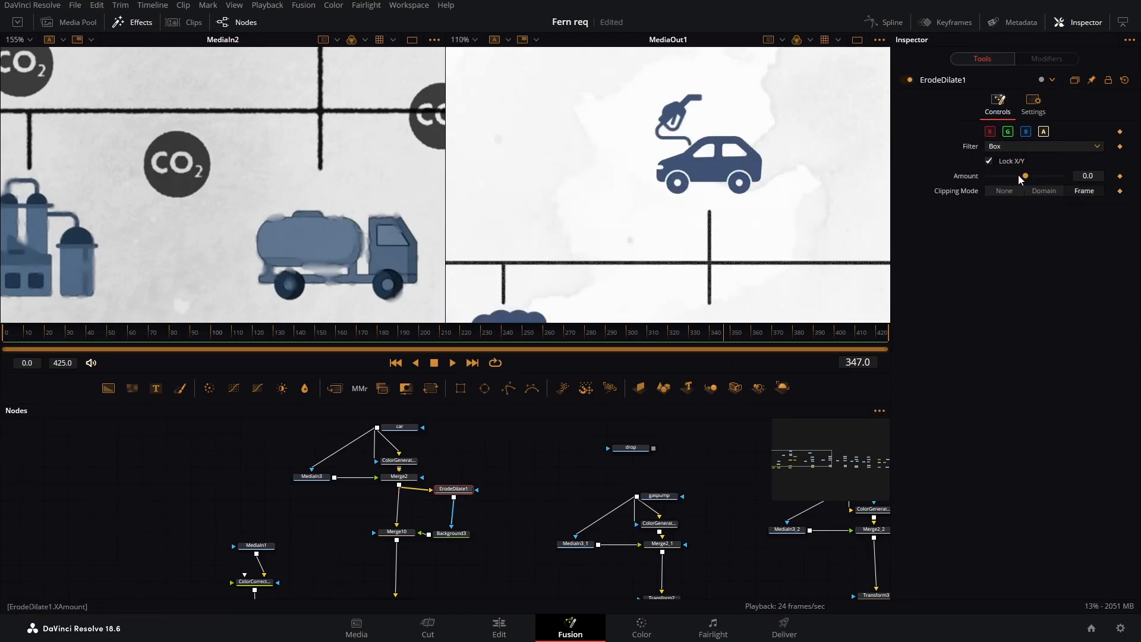
left_click_drag(1026, 175, 1038, 177)
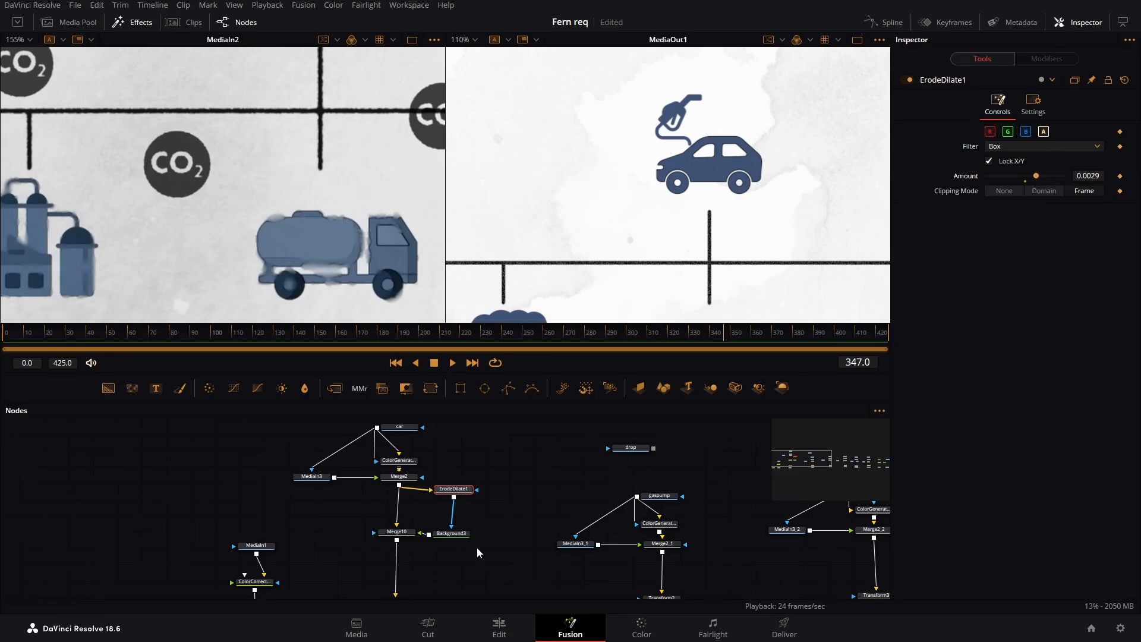
Copy the Erode/Dilate, Background3 and Merge10 nodes and paste them into the gaspump chain after Merge2_1
left_click_drag(501, 559, 380, 494)
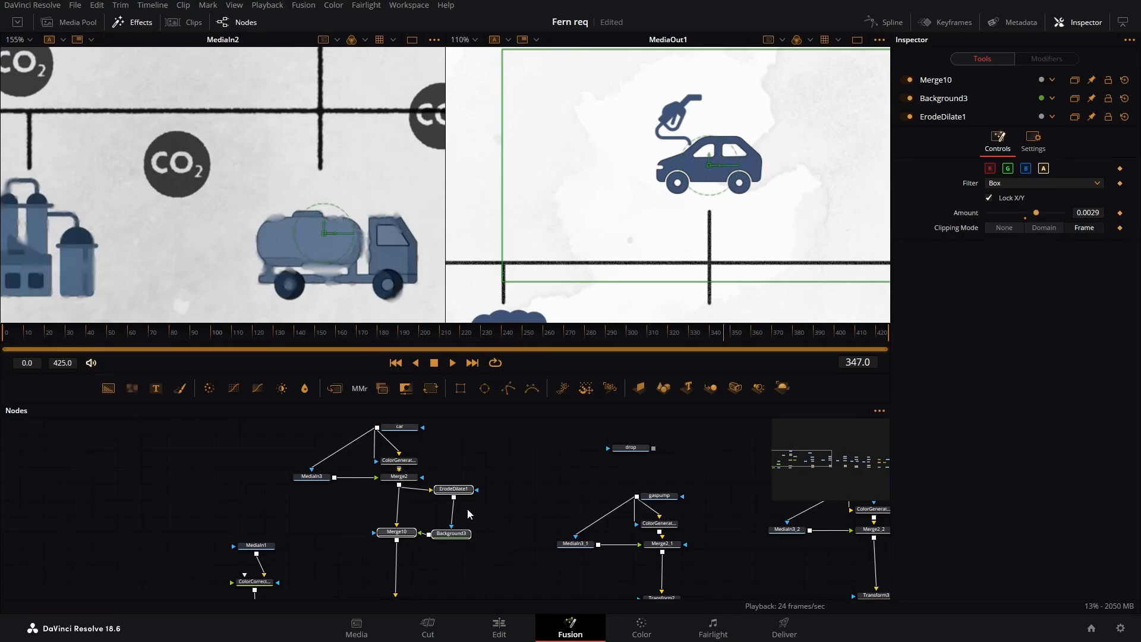
left_click_drag(590, 481, 429, 544)
left_click_drag(380, 461, 526, 585)
left_click_drag(494, 570, 547, 522)
key("ctrl+v")
Raise the drillingrig chain's upper nodes and paste the edge nodes after Merge2_2, feeding the Erode/Dilate from Merge2_2
left_click_drag(615, 499, 587, 551)
left_click_drag(553, 528, 556, 470)
key("ctrl+v")
left_click_drag(553, 533, 551, 528)
left_click_drag(556, 479, 606, 485)
left_click_drag(607, 531, 505, 522)
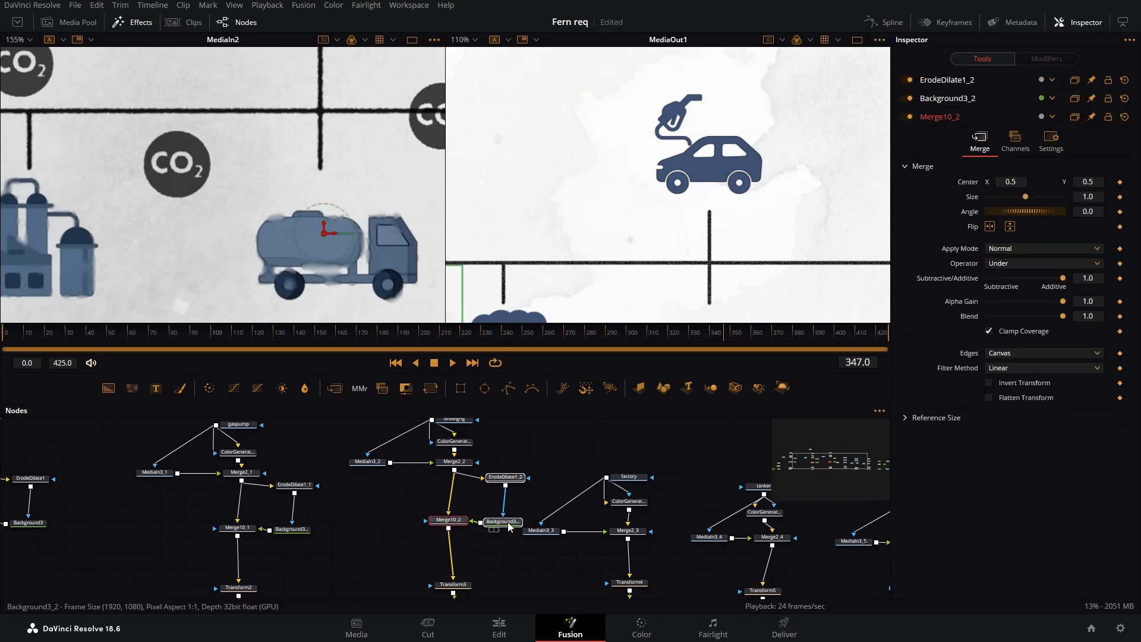
Raise the factory chain's upper nodes and paste the edge nodes between Merge2_3 and Transform4
left_click_drag(532, 459, 661, 546)
left_click_drag(636, 529, 649, 441)
left_click_drag(649, 441, 656, 519)
key("ctrl+v")
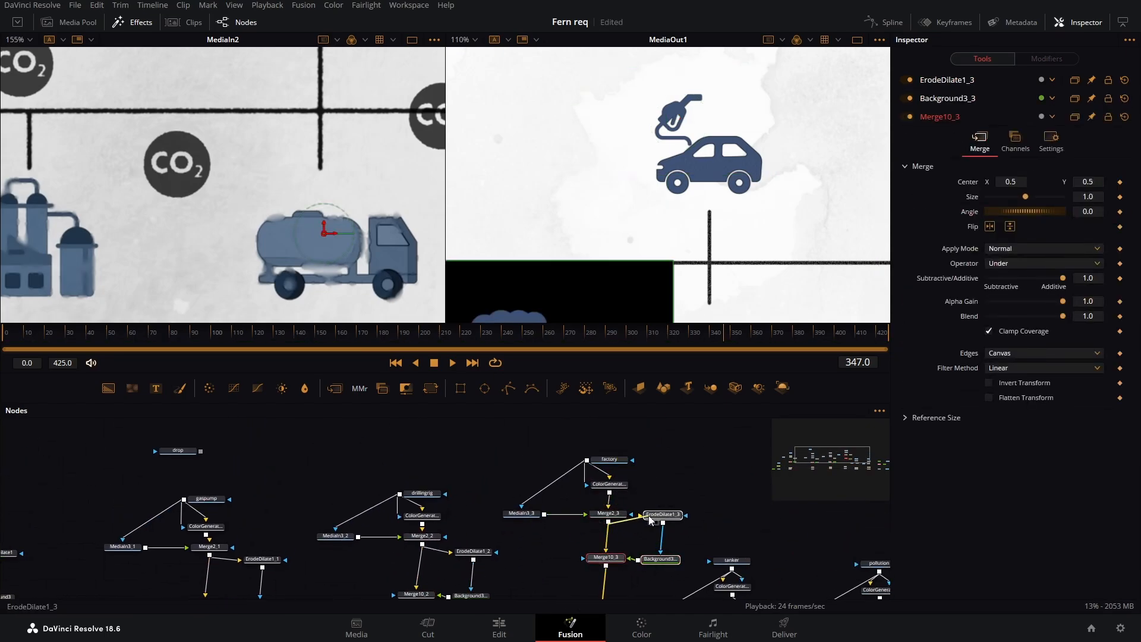
Move the pollution chain together with the line and output nodes farther from the tanker chain to make room
left_click_drag(678, 268, 678, 166)
left_click_drag(775, 518, 767, 573)
scroll(587, 483, "down", 4)
left_click_drag(753, 564, 848, 564)
left_click_drag(498, 473, 633, 556)
left_click_drag(620, 548, 729, 547)
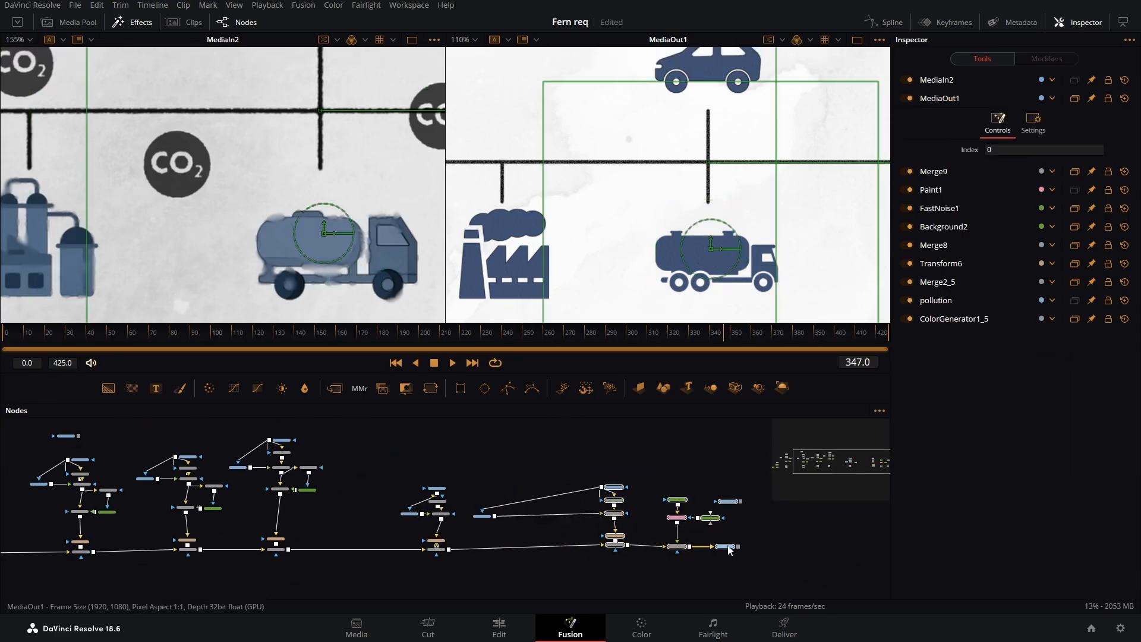
left_click_drag(482, 513, 575, 512)
Raise the tanker chain's upper nodes and paste the edge nodes after Merge2_4, feeding the Erode/Dilate from Merge2_4
left_click_drag(391, 472, 460, 551)
scroll(434, 492, "up", 4)
left_click_drag(335, 457, 488, 571)
left_click_drag(449, 482, 450, 423)
scroll(501, 480, "down", 3)
key("ctrl+v")
left_click_drag(477, 491, 511, 488)
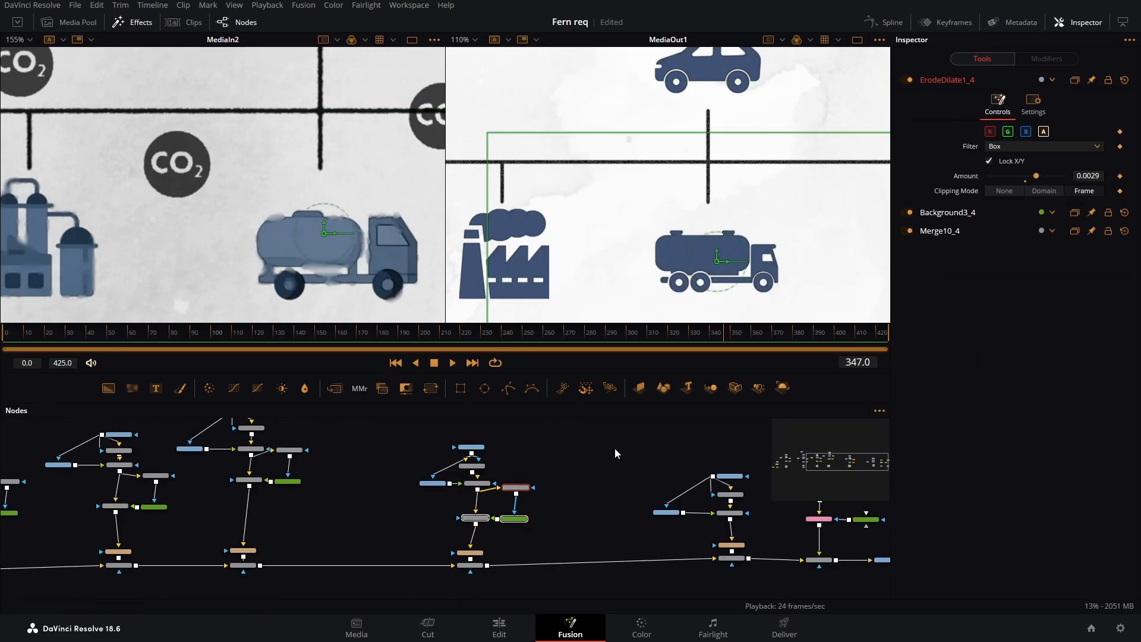
Shift the Paint1, FastNoise1, Background2, Merge9, MediaIn2 and MediaOut1 nodes farther from the pollution chain
left_click_drag(627, 472, 527, 513)
left_click_drag(514, 506, 515, 475)
left_click_drag(572, 473, 690, 568)
left_click_drag(671, 553, 760, 554)
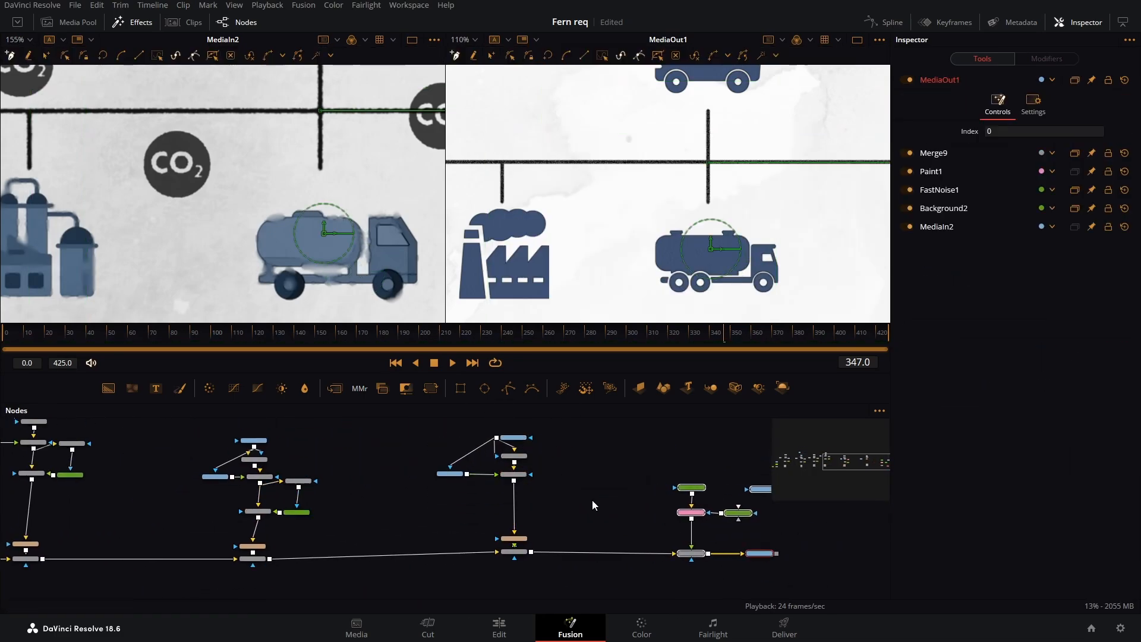
Paste the edge nodes after the pollution chain's Merge2_5 and feed the Erode/Dilate from Merge2_5
left_click(516, 475)
key("ctrl+v")
left_click_drag(514, 481, 556, 475)
Inspect the edges of all the output icons up close and compare them with the icons in the reference
scroll(606, 198, "down", 3)
scroll(575, 250, "up", 3)
scroll(644, 227, "down", 3)
left_click_drag(656, 180, 723, 226)
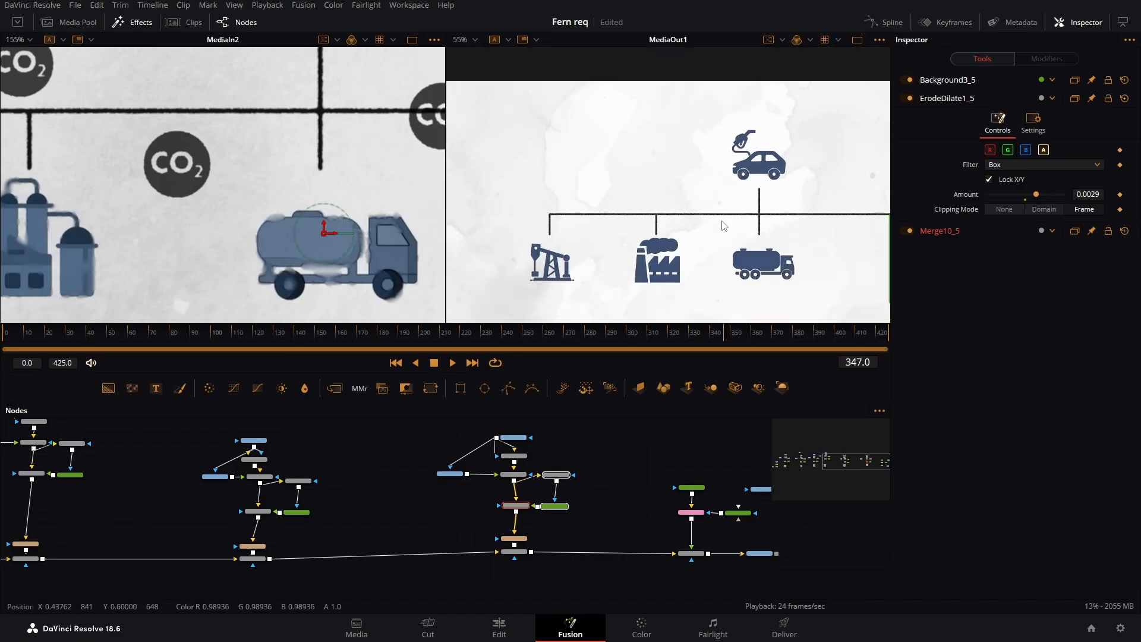
scroll(659, 134, "down", 2)
left_click_drag(151, 250, 417, 250)
left_click_drag(153, 250, 421, 250)
left_click_drag(330, 268, 288, 215)
left_click_drag(380, 184, 134, 211)
left_click_drag(381, 185, 133, 210)
scroll(880, 203, "up", 3)
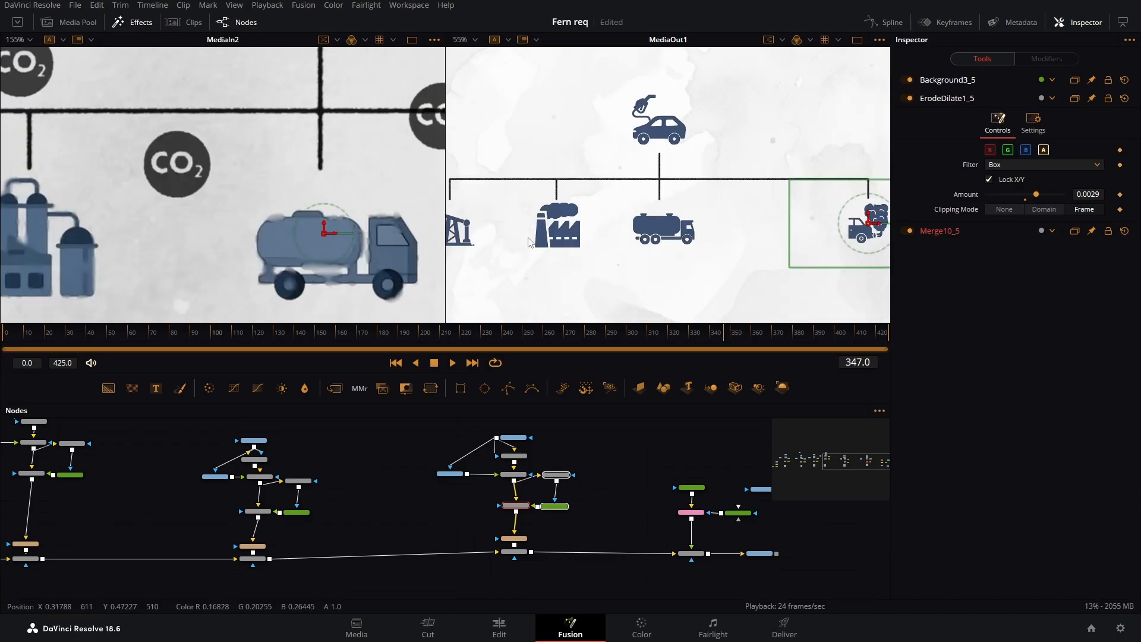
scroll(482, 231, "up", 3)
left_click_drag(507, 252, 678, 211)
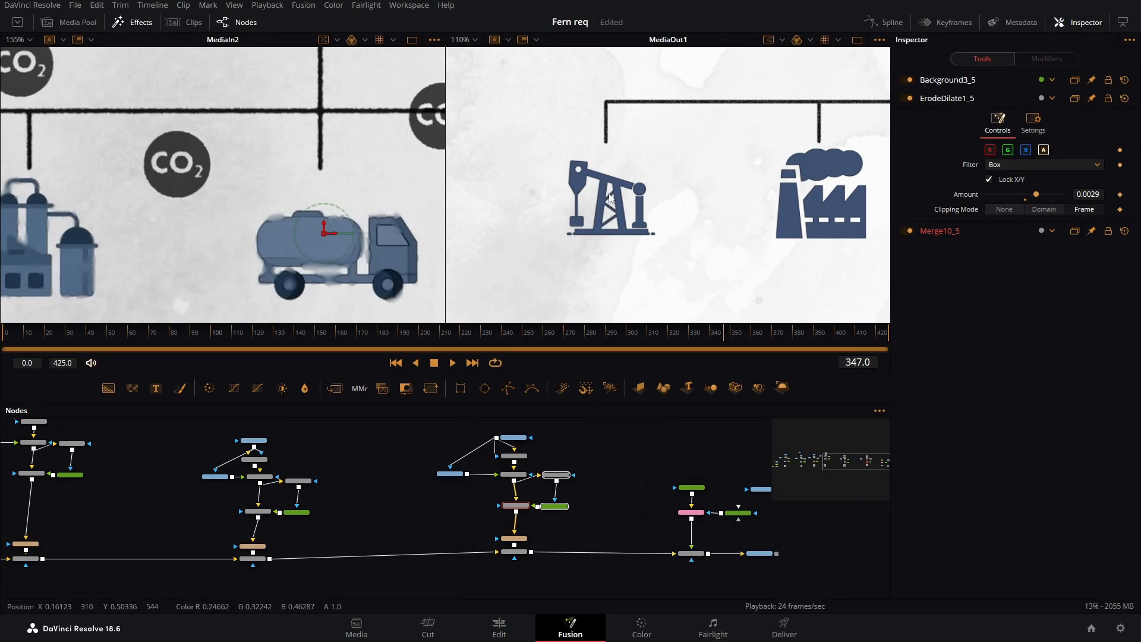
left_click_drag(879, 202, 519, 265)
left_click_drag(757, 206, 545, 167)
left_click_drag(701, 202, 897, 285)
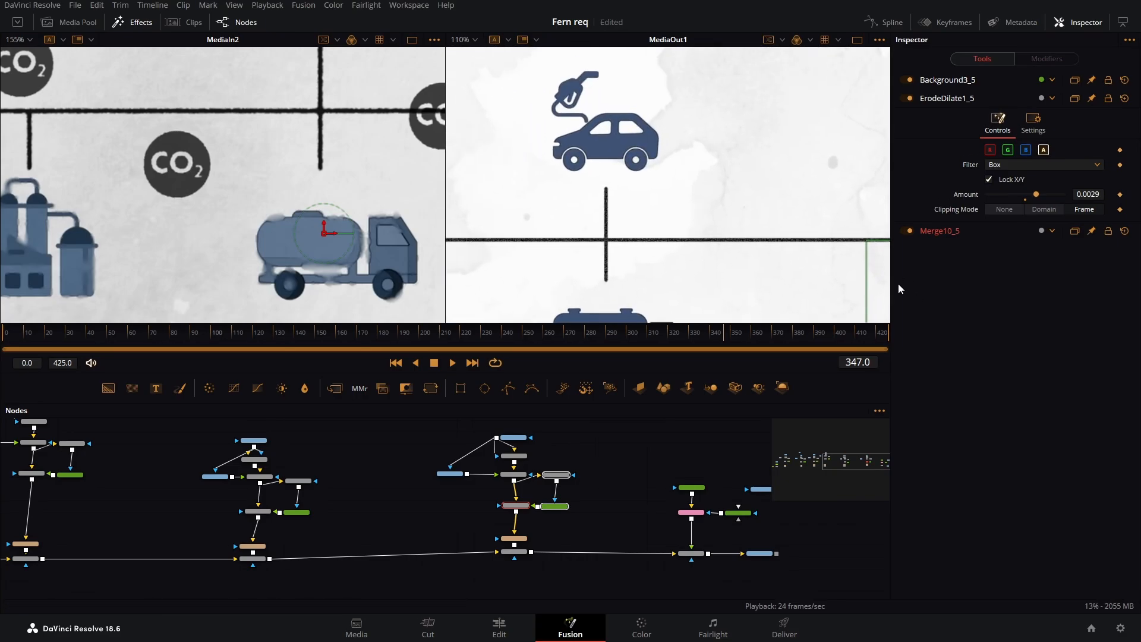
left_click_drag(468, 247, 686, 252)
scroll(687, 256, "down", 5)
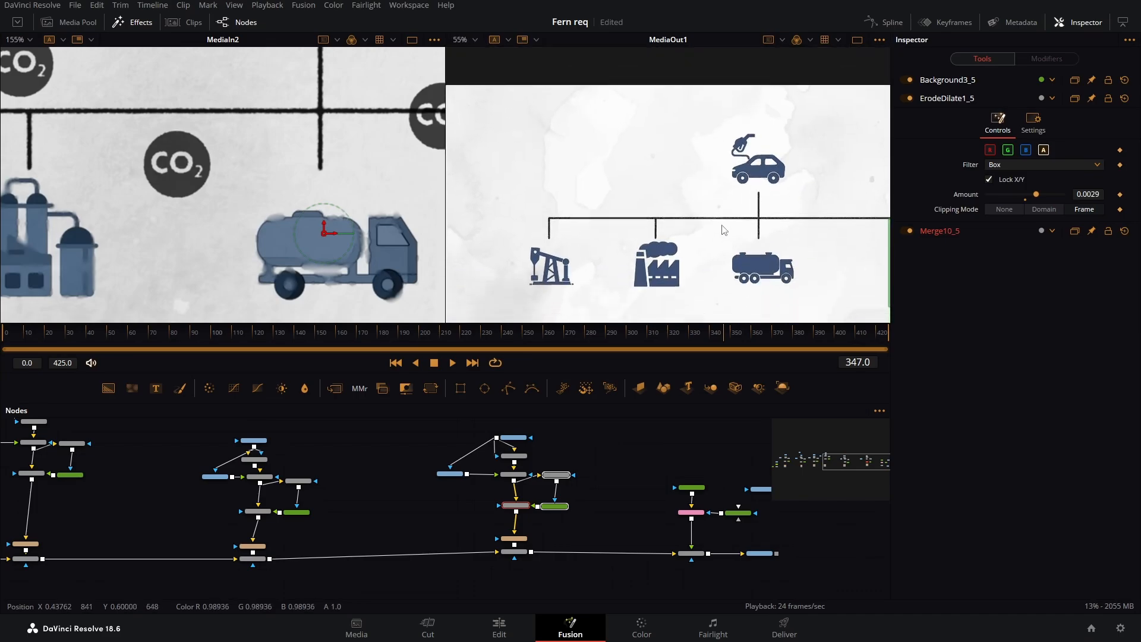
left_click_drag(172, 243, 466, 234)
left_click_drag(180, 243, 401, 252)
left_click_drag(349, 278, 325, 219)
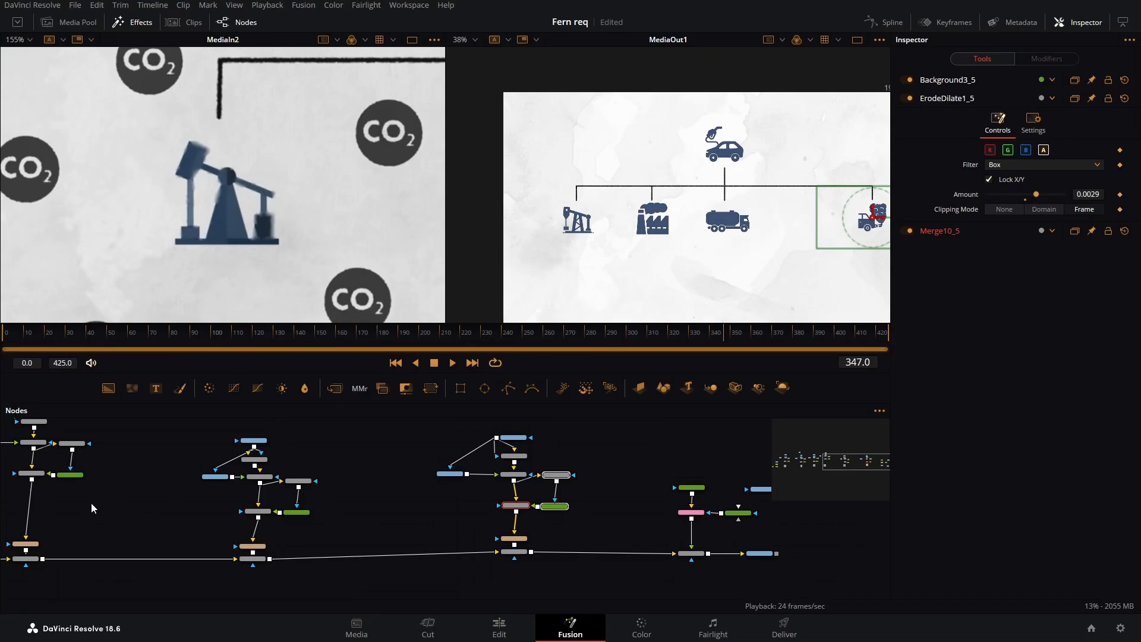
Raise the car chain's nodes from car down to Merge10 together to leave more room above Transform1
left_click_drag(97, 505, 402, 556)
left_click_drag(211, 439, 594, 439)
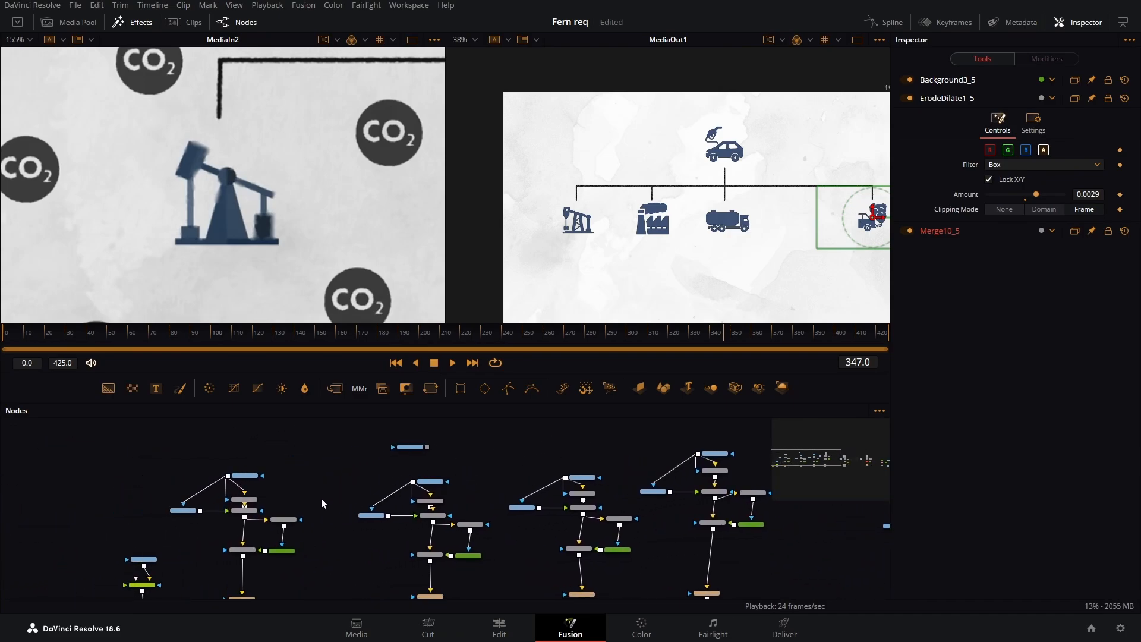
left_click_drag(321, 499, 382, 438)
scroll(241, 451, "up", 2)
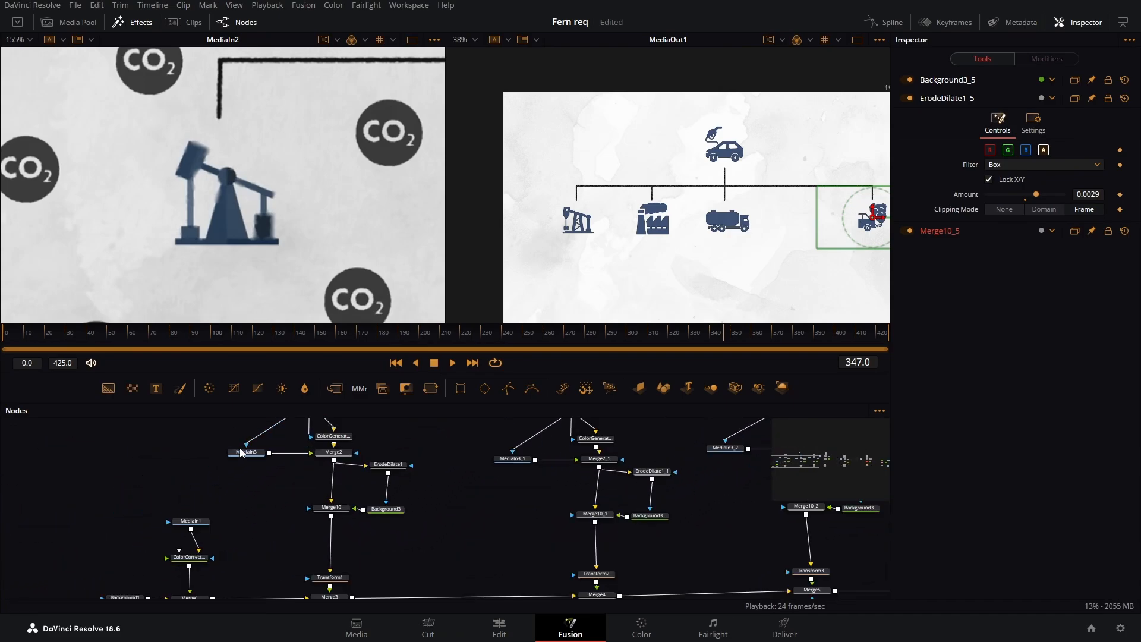
scroll(230, 456, "down", 2)
left_click_drag(233, 423, 383, 516)
left_click(227, 500)
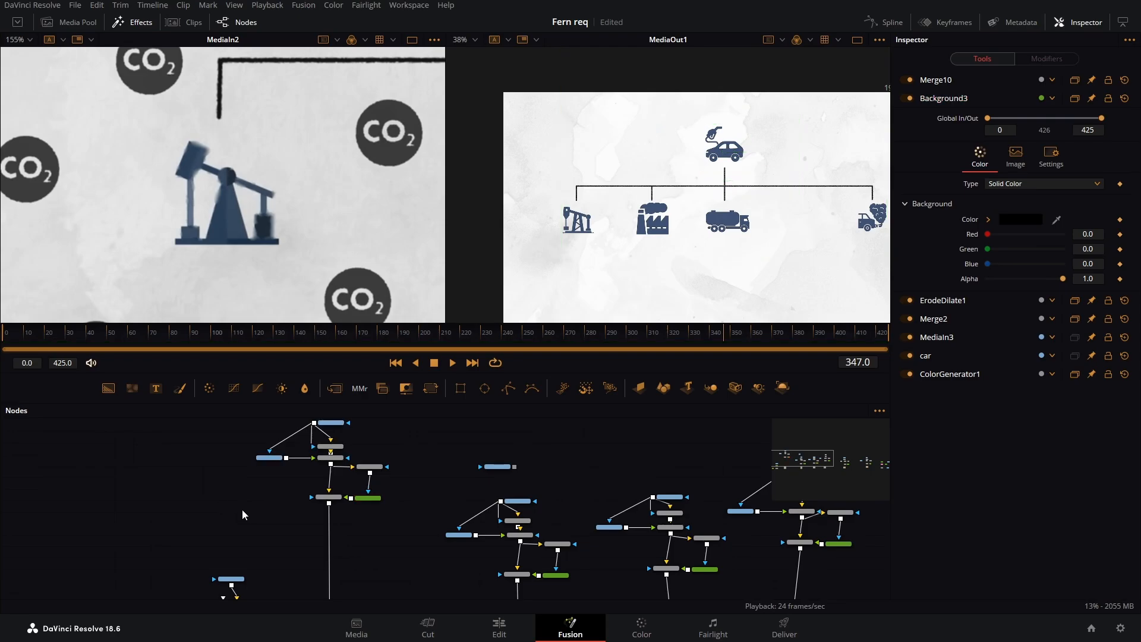
Insert a VariBlur node after Merge10 in the car chain and connect a new Fast Noise node to its blur input
scroll(242, 515, "up", 3)
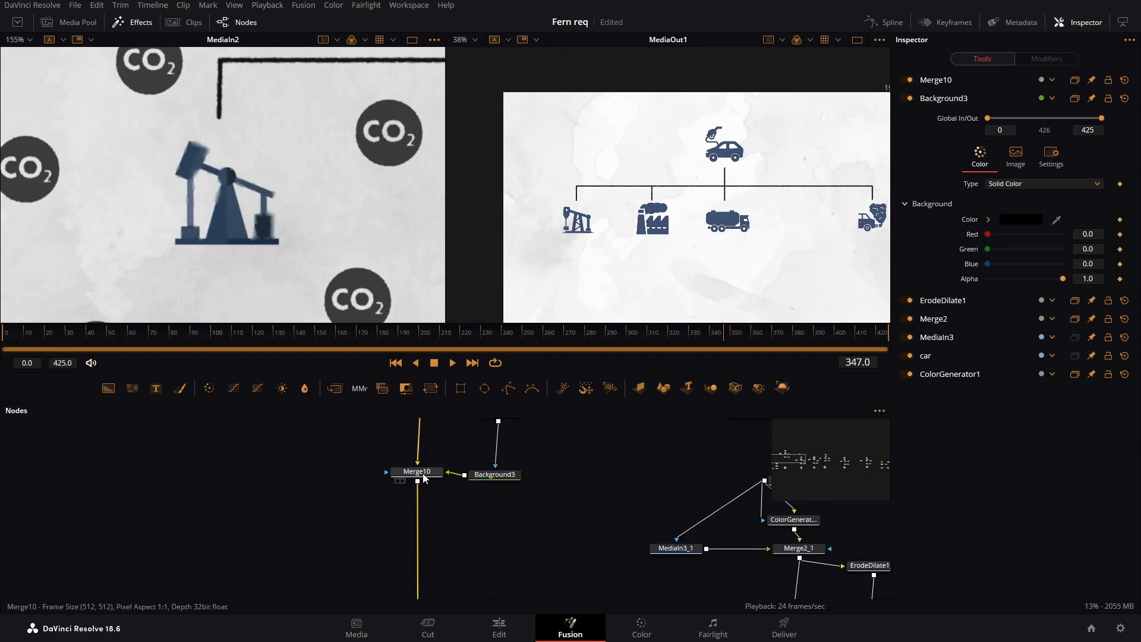
left_click(424, 477)
key("shift+space")
type("ero")
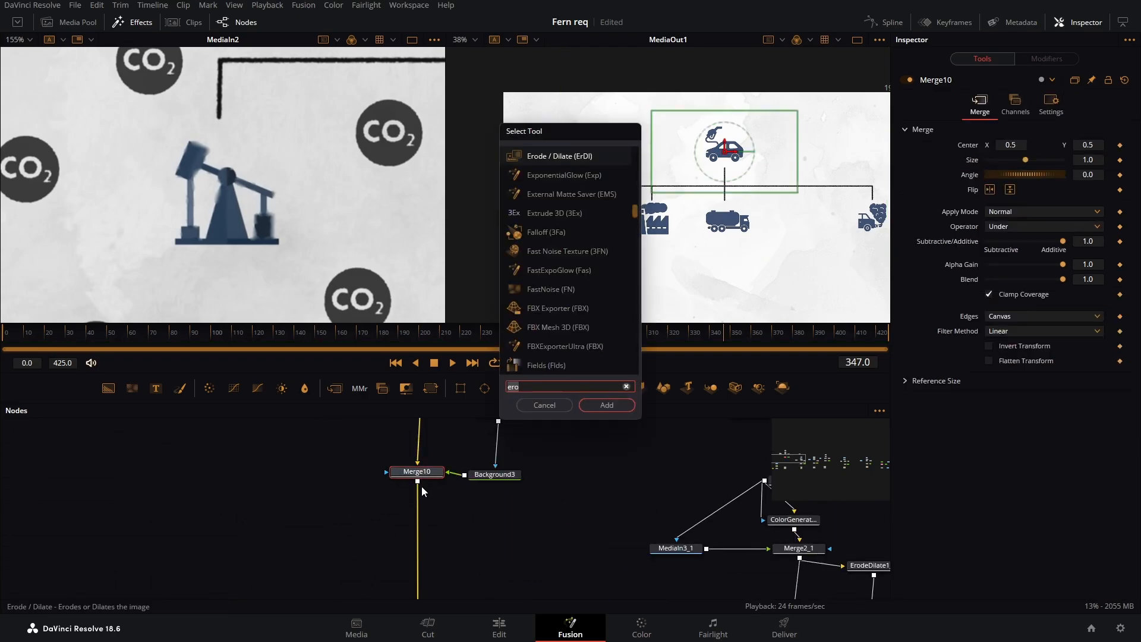
type("va")
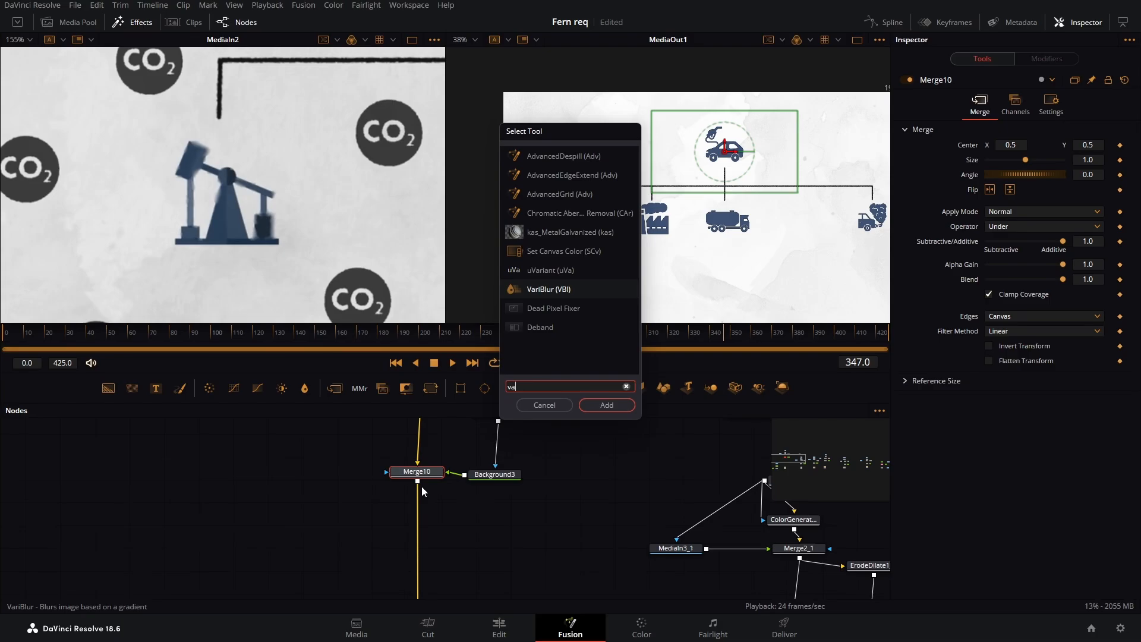
key("Return")
left_click_drag(434, 497, 434, 519)
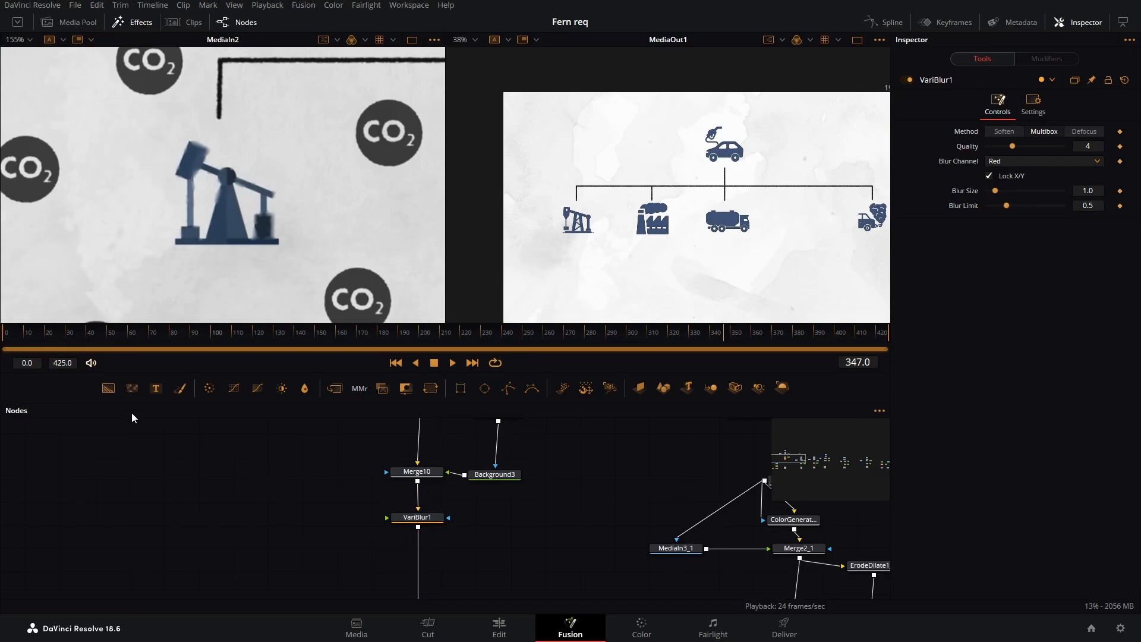
left_click_drag(132, 389, 387, 518)
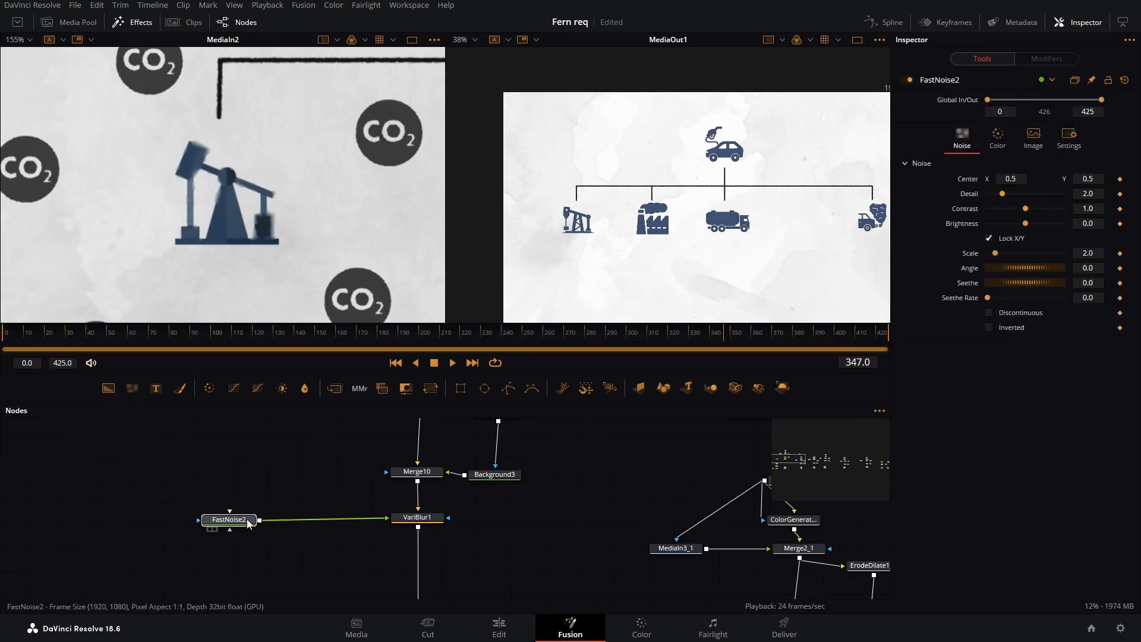
left_click_drag(243, 520, 273, 518)
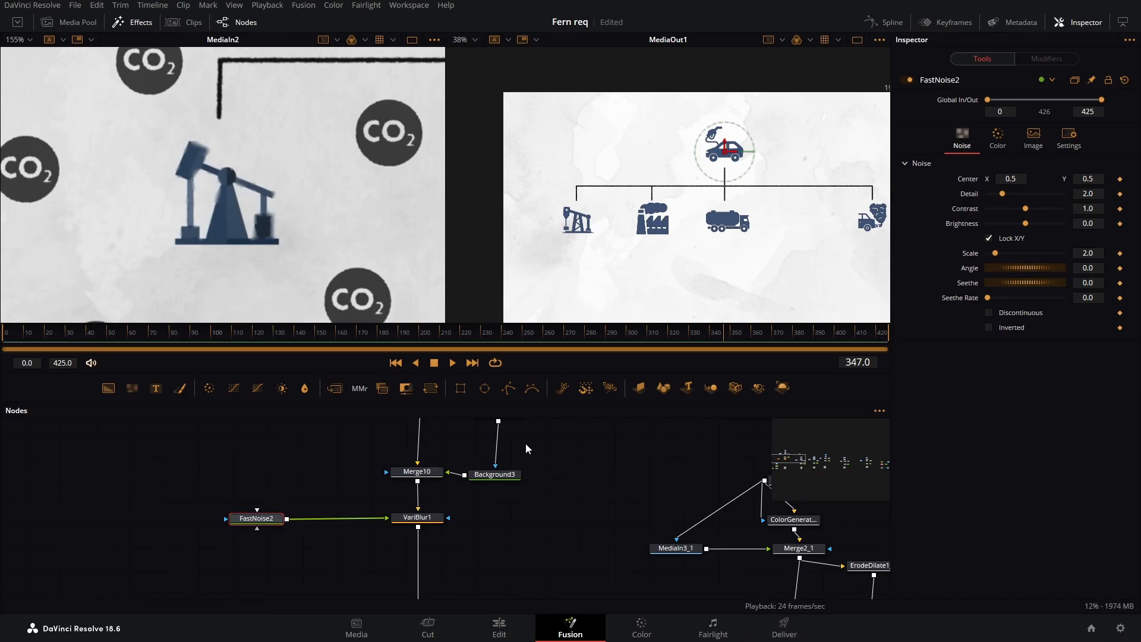
Bring the reference car and the output car into close view and set VariBlur1's quality to 9 and blur size to 6.06
left_click_drag(525, 444, 491, 526)
left_click_drag(303, 154, 53, 381)
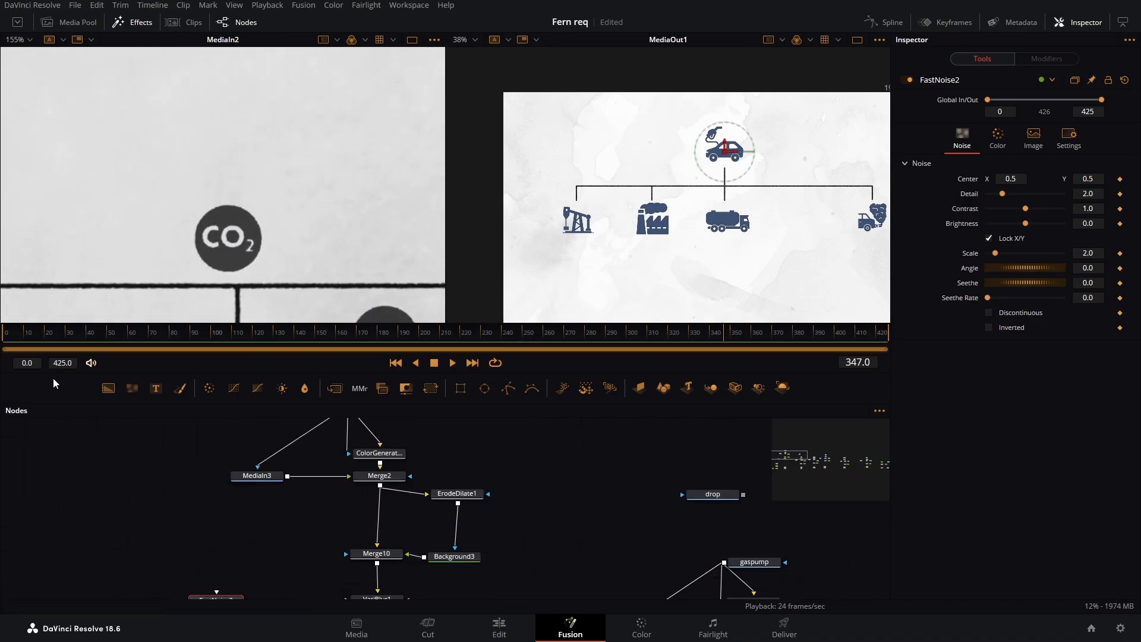
left_click_drag(363, 228, 166, 286)
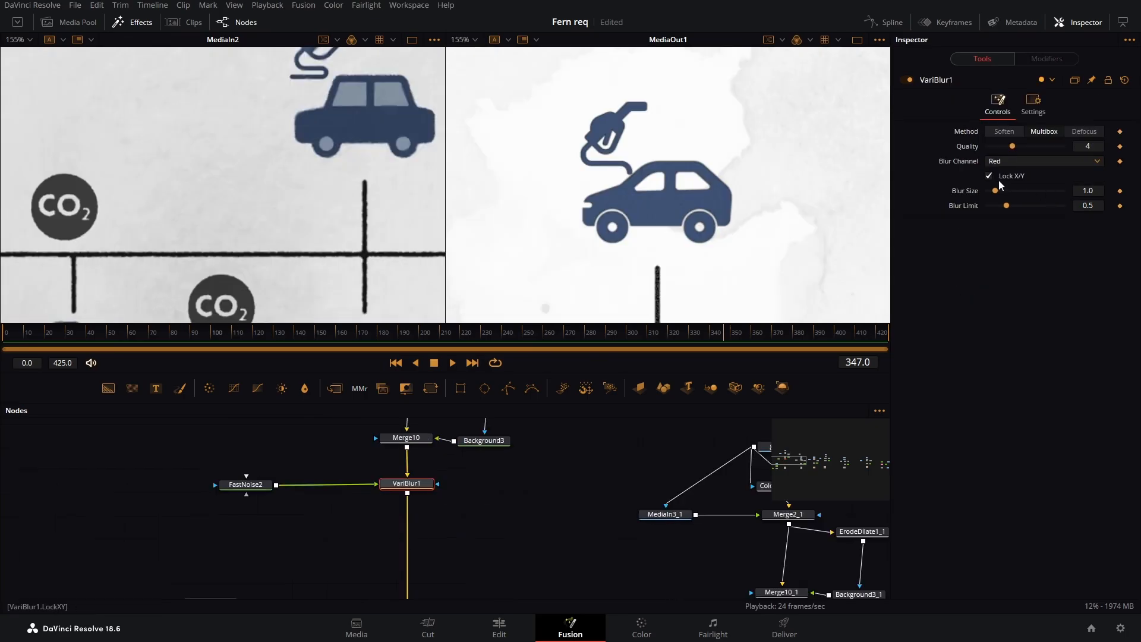
left_click_drag(1010, 194, 1032, 195)
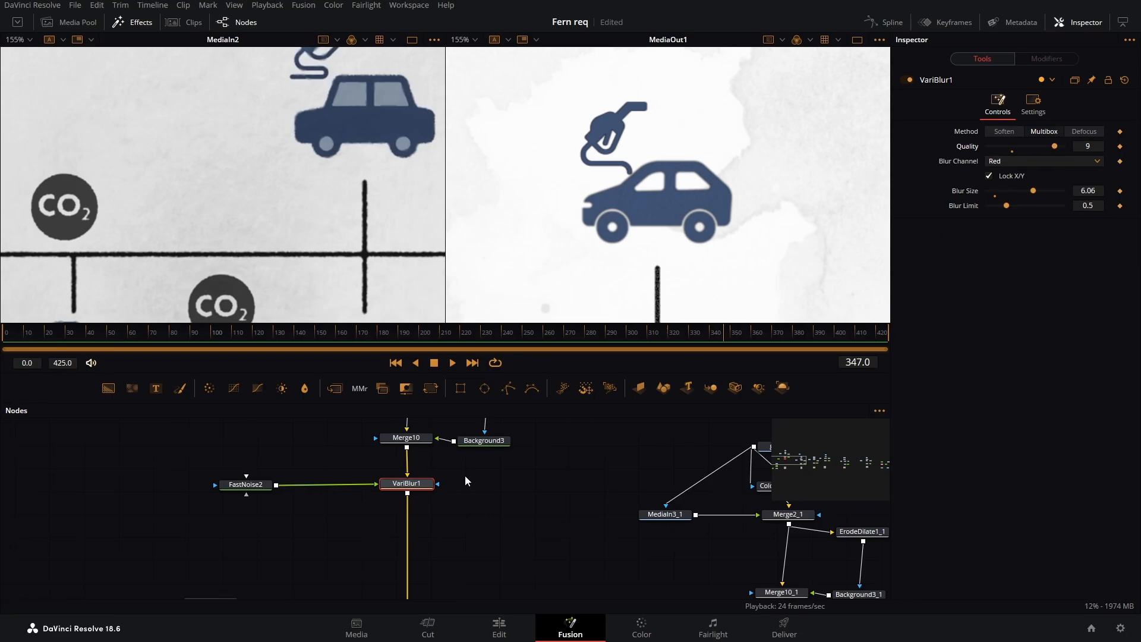
Set the detail of the Fast Noise node driving the blur to 6.85 and its scale to 8.98
left_click(269, 484)
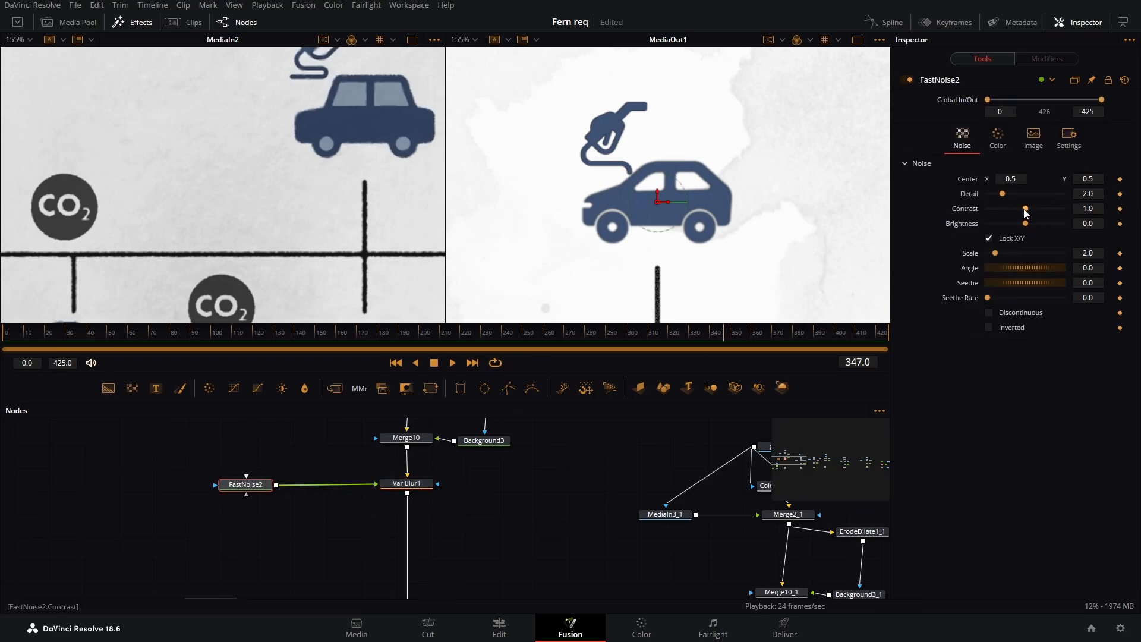
left_click_drag(1034, 198, 1039, 197)
left_click_drag(1001, 252, 1022, 256)
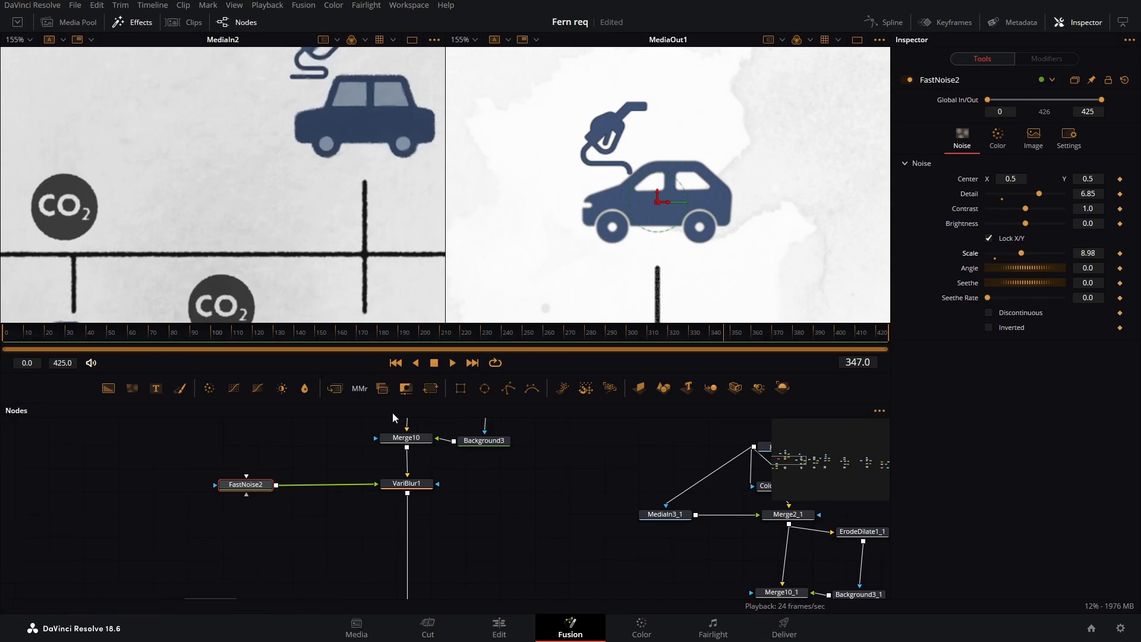
left_click_drag(485, 490, 311, 517)
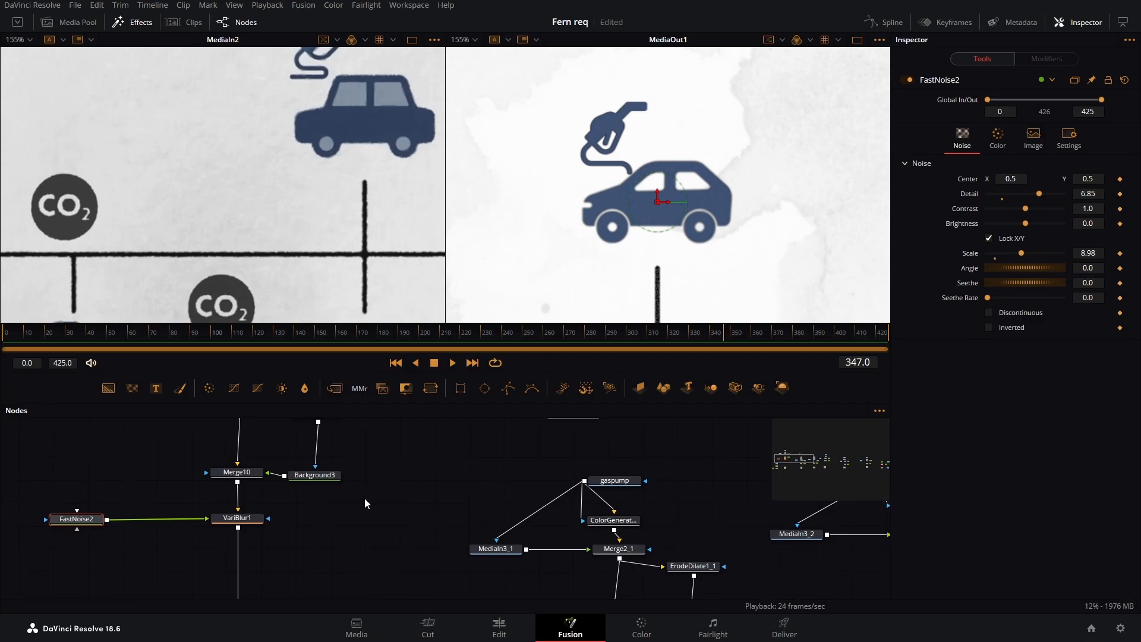
scroll(452, 483, "down", 3)
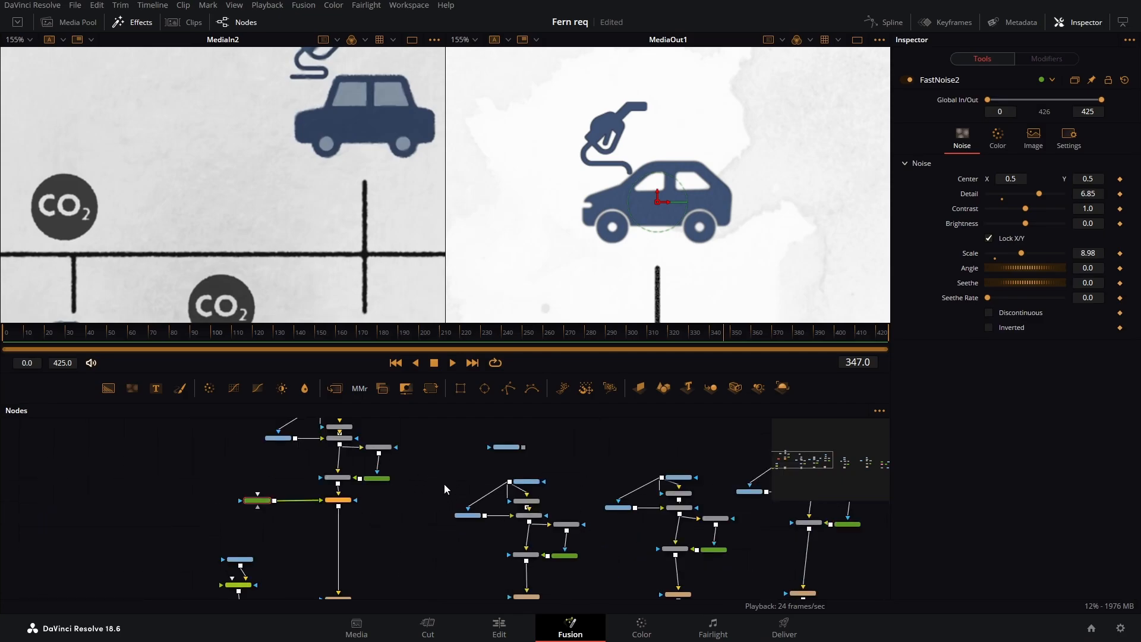
Move the gas pump chain and the chains after it away from the car chain, and raise the gas pump's nodes down to Merge10_1
left_click_drag(423, 438, 521, 472)
left_click_drag(435, 498, 379, 515)
scroll(385, 514, "down", 5)
left_click_drag(367, 445, 857, 544)
left_click_drag(443, 447, 439, 552)
scroll(431, 509, "up", 5)
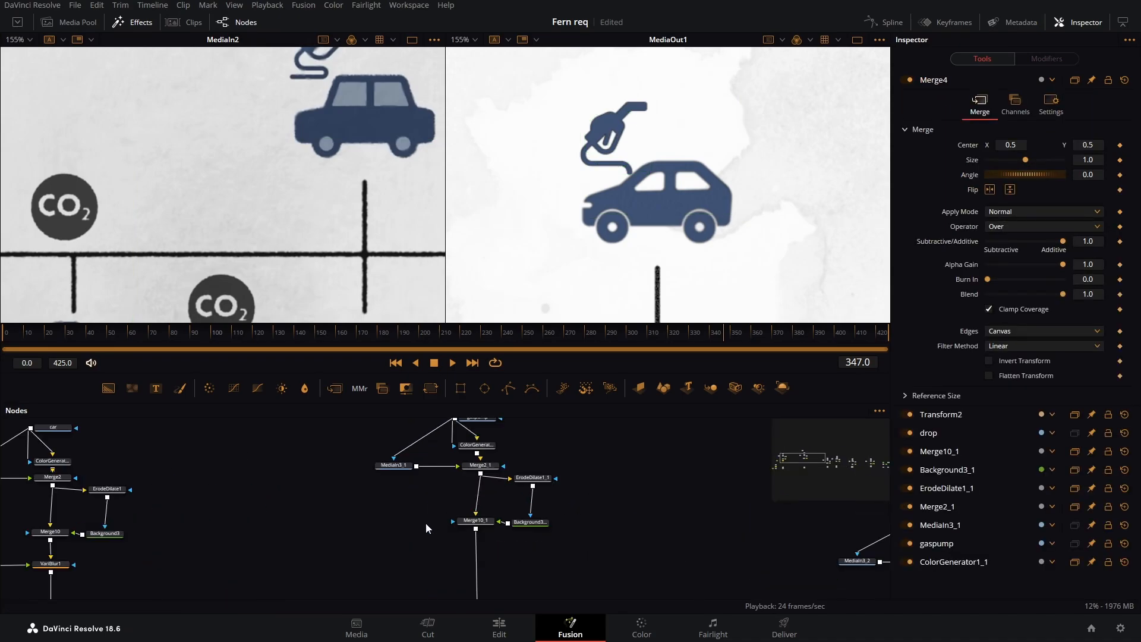
scroll(305, 574, "up", 1)
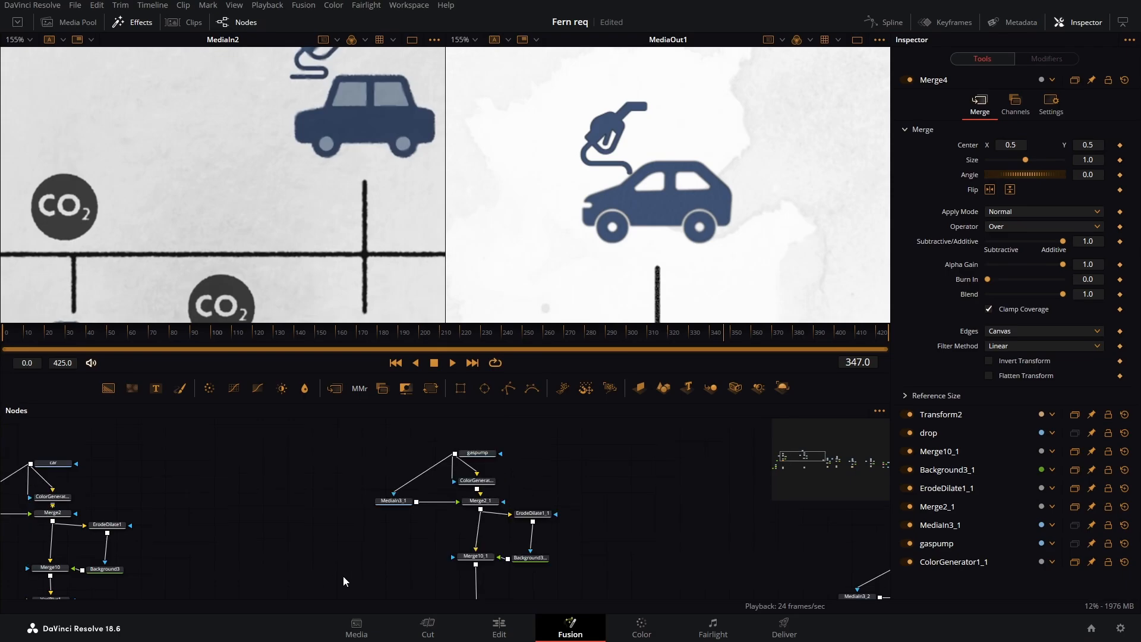
left_click_drag(358, 559, 348, 440)
key("ctrl+v")
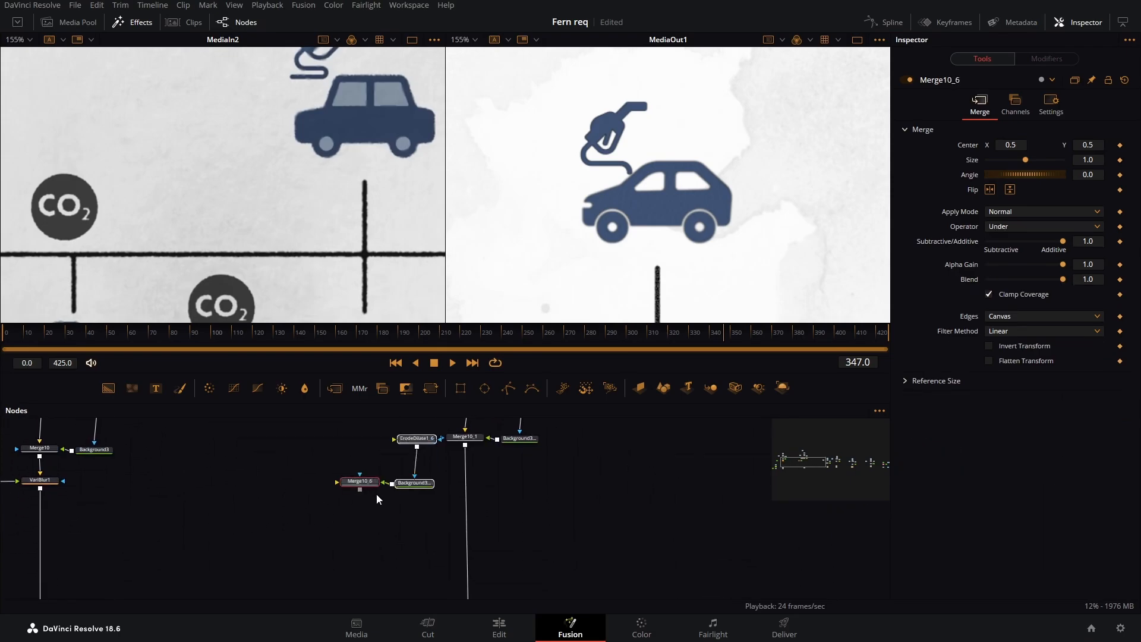
key("Delete")
Copy the car chain's VariBlur1 and FastNoise2 and insert the copied blur after Merge10_1 in the gas pump chain
scroll(357, 502, "left", 5)
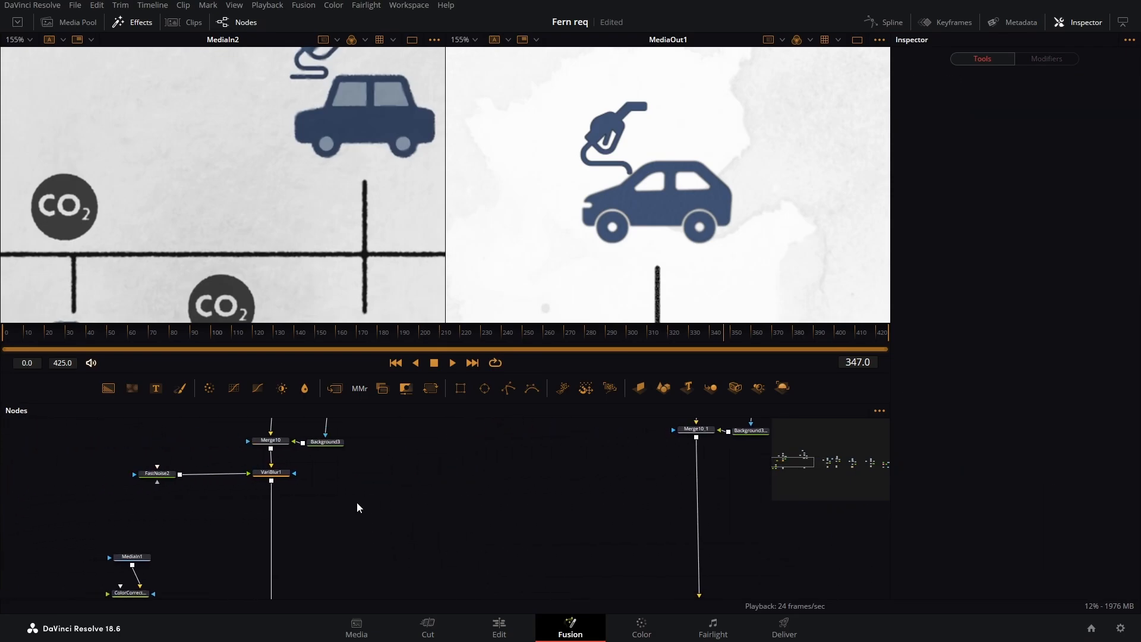
left_click_drag(317, 503, 158, 461)
key("ctrl+c")
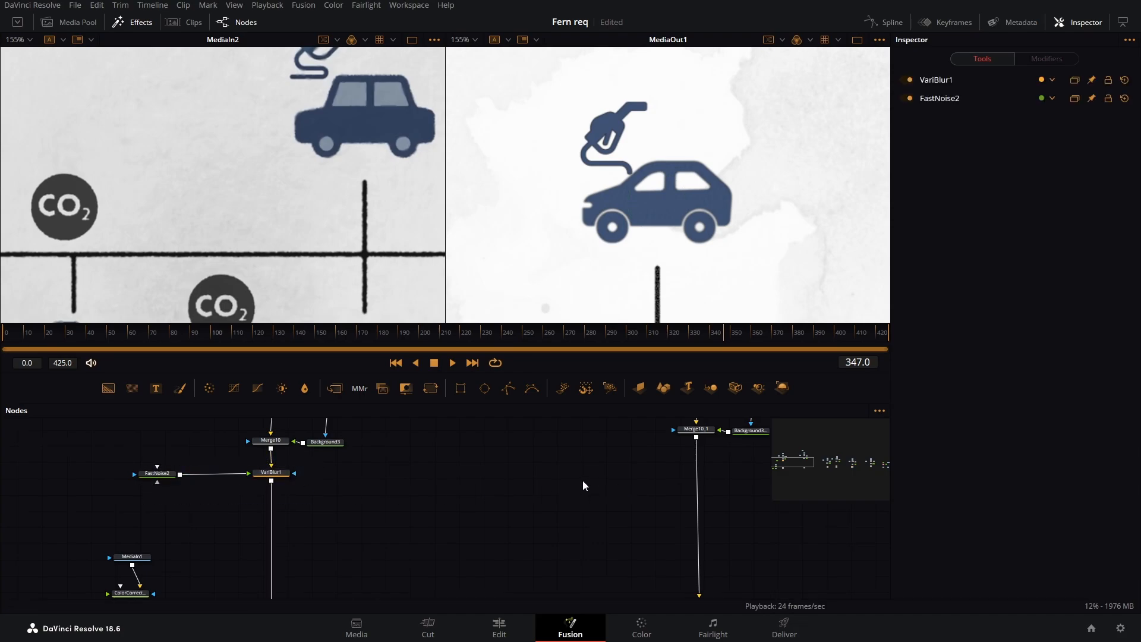
key("ctrl+v")
left_click_drag(629, 492, 701, 474)
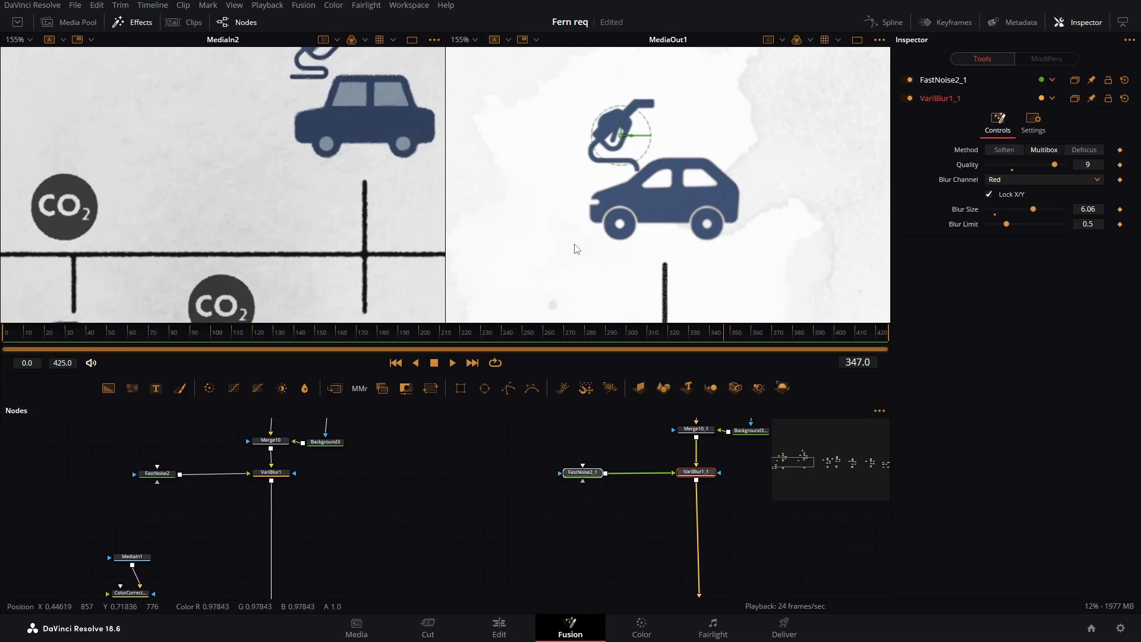
Bring the drilling rig chain into view and compare the drilling rig icon in the output with the one in the reference
left_click_drag(616, 440, 401, 587)
left_click_drag(628, 552, 327, 408)
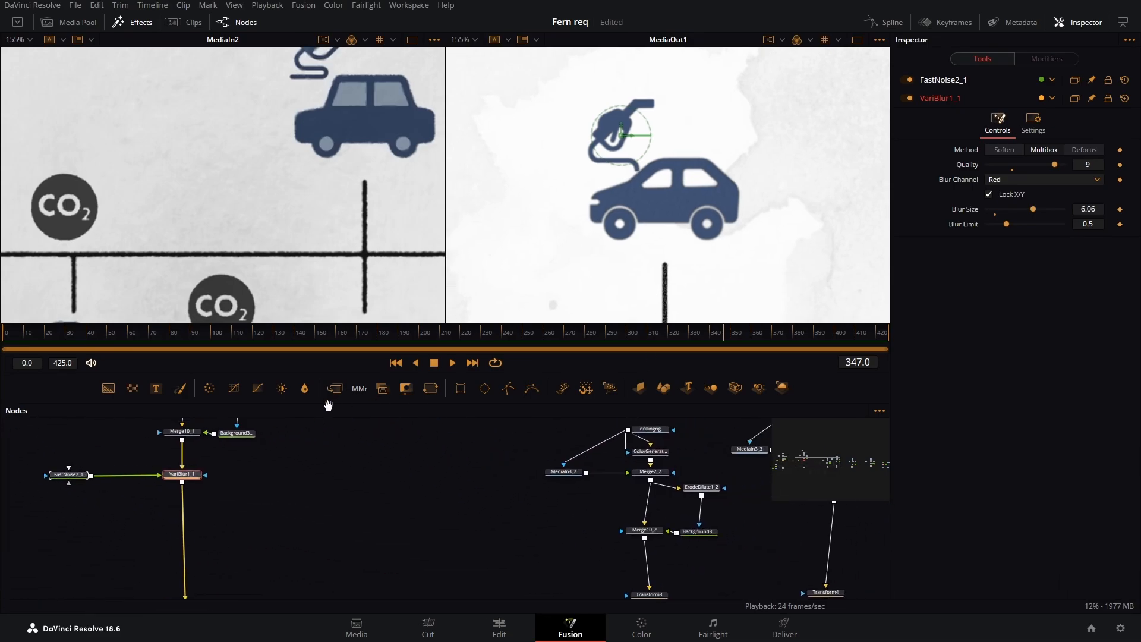
left_click_drag(505, 467, 380, 473)
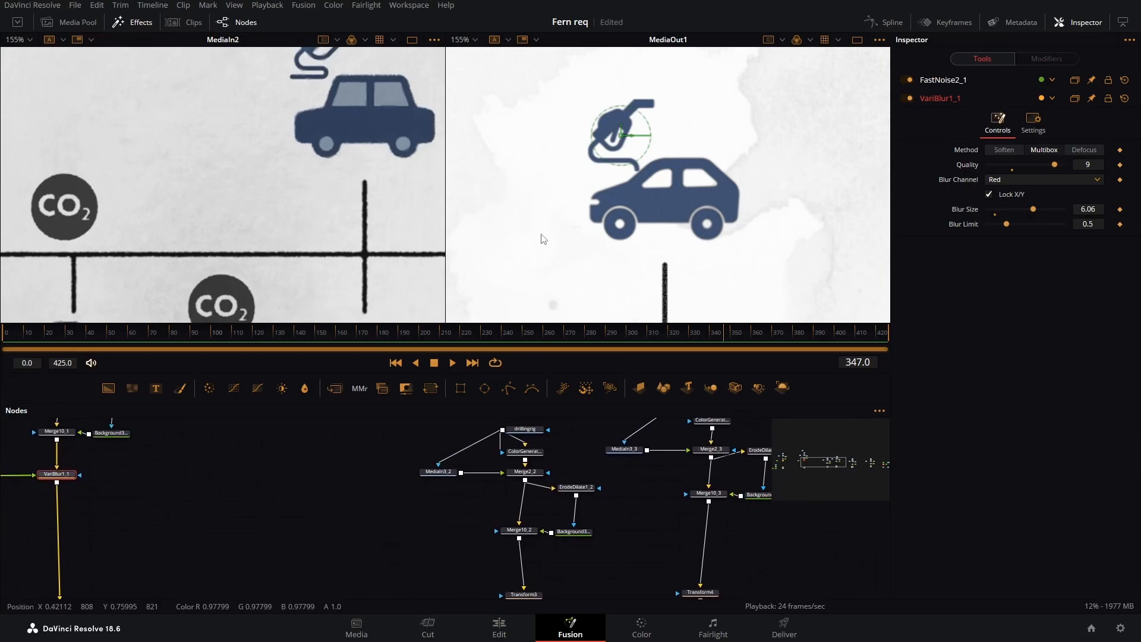
scroll(540, 235, "down", 2)
left_click_drag(530, 280, 730, 140)
left_click_drag(559, 218, 593, 220)
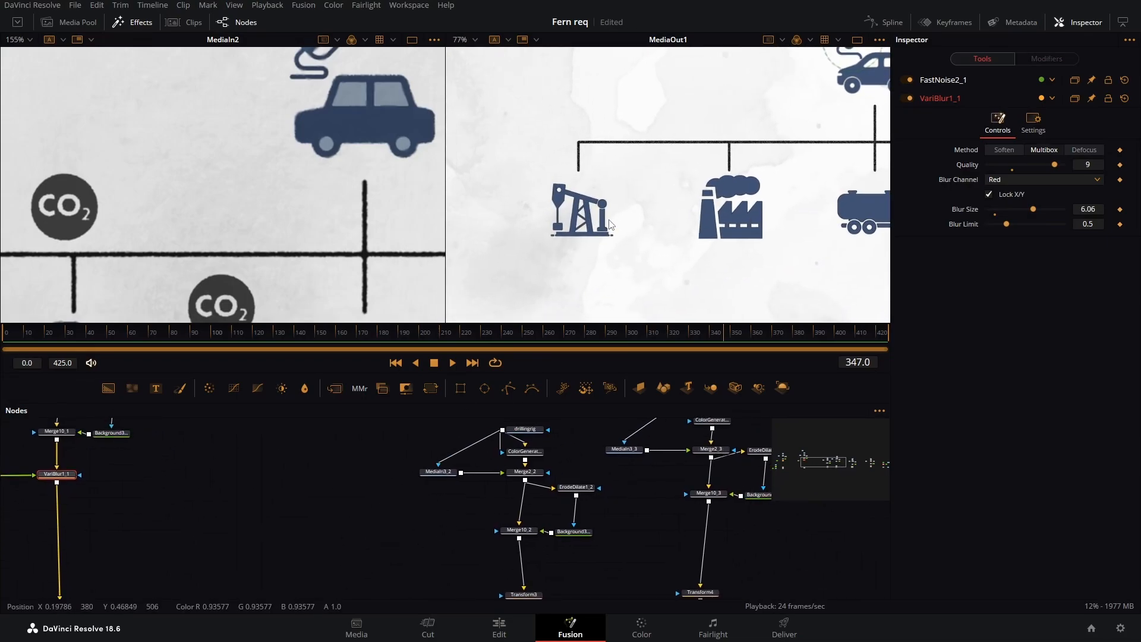
left_click_drag(254, 206, 502, 123)
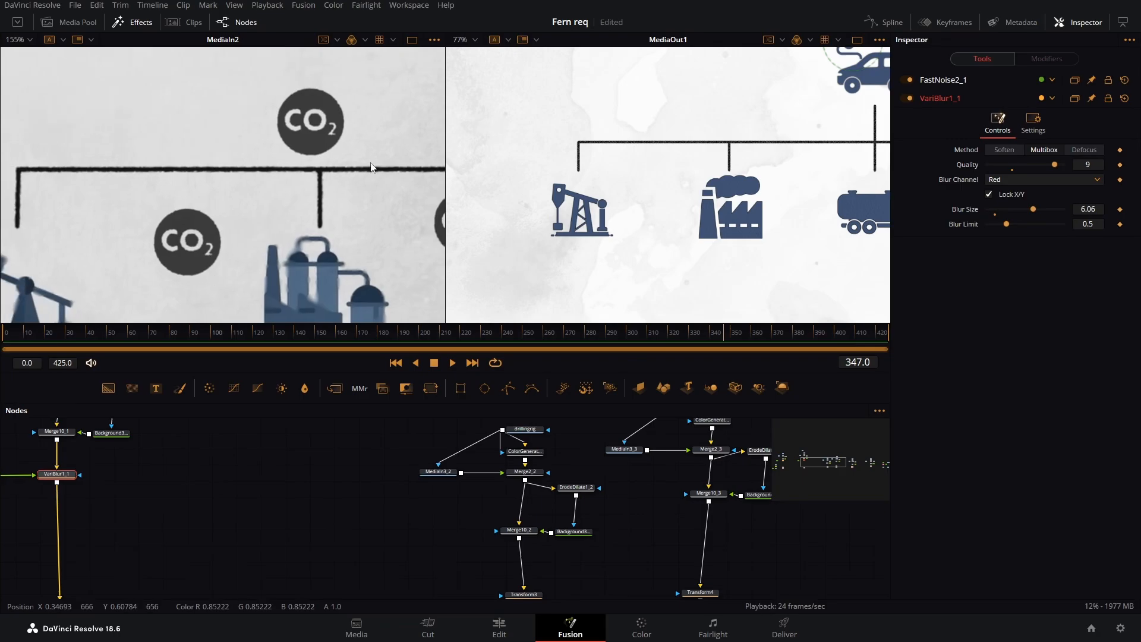
left_click_drag(155, 265, 339, 148)
scroll(291, 179, "down", 2)
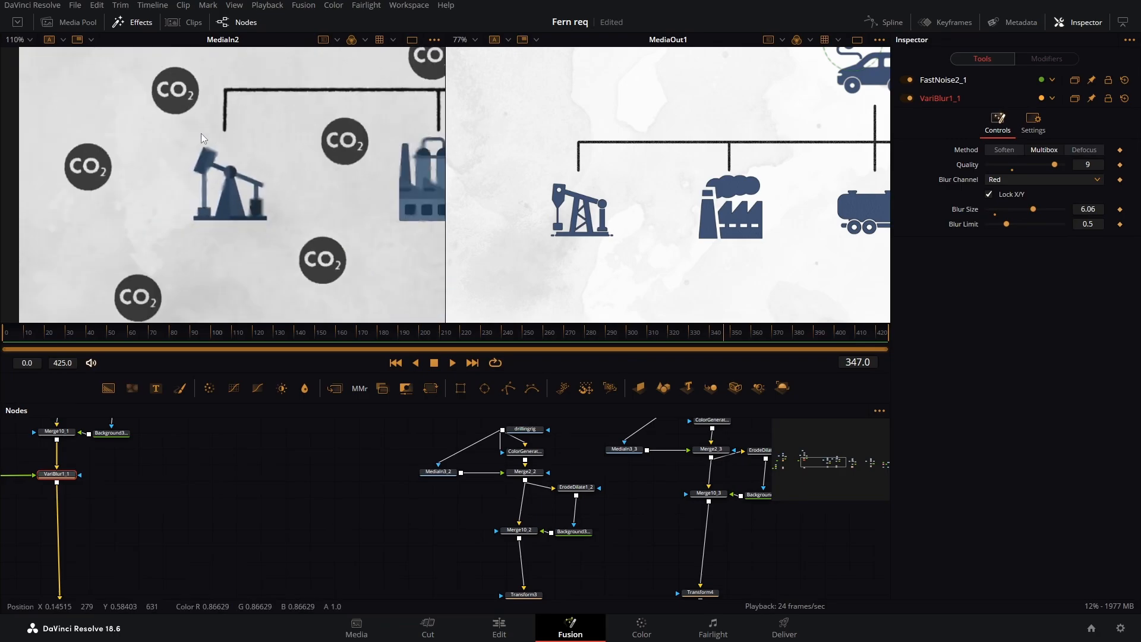
Move the factory chain and all later chains away from the drilling rig chain, and raise the drilling rig's nodes down to Merge10_2
left_click_drag(382, 485, 344, 460)
scroll(339, 470, "down", 6)
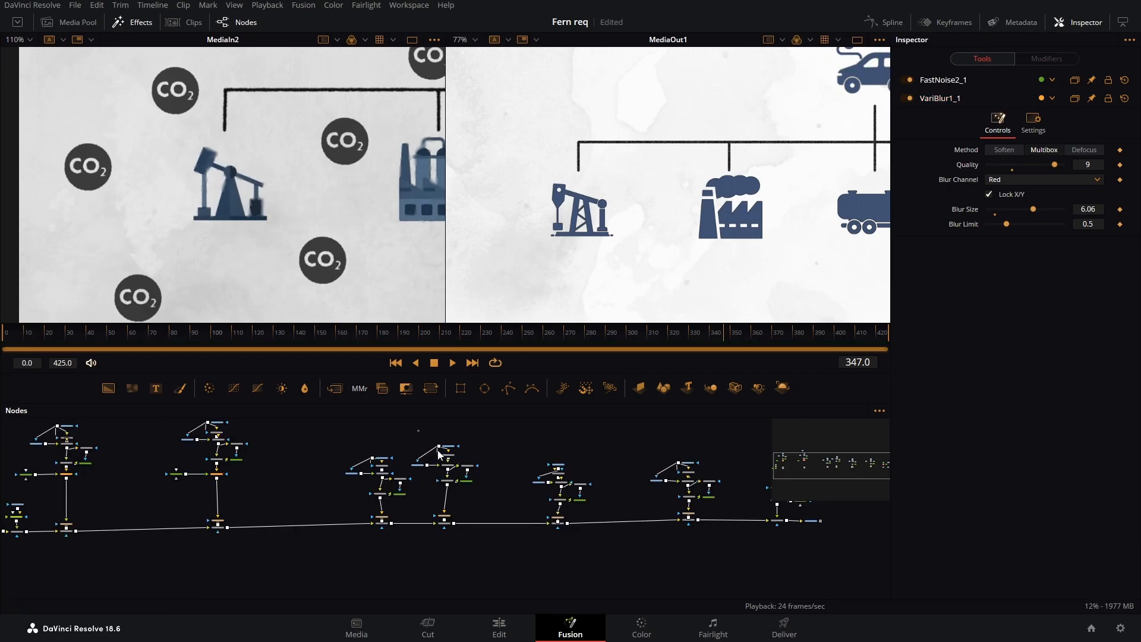
left_click_drag(417, 430, 847, 580)
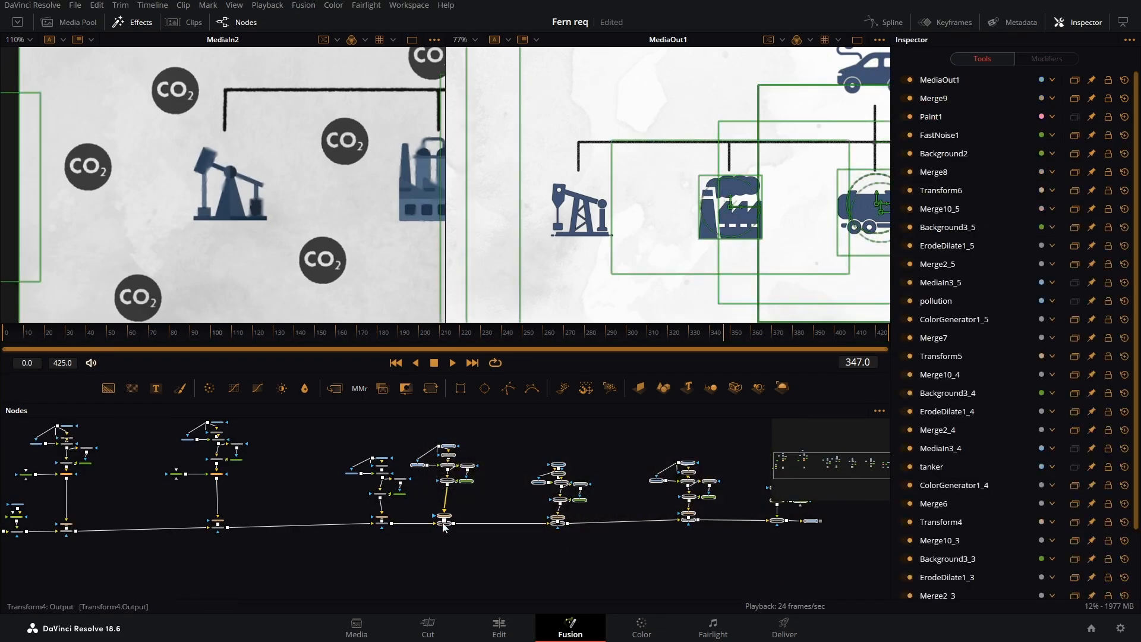
left_click_drag(454, 524, 478, 519)
left_click_drag(447, 529, 510, 530)
left_click(330, 452)
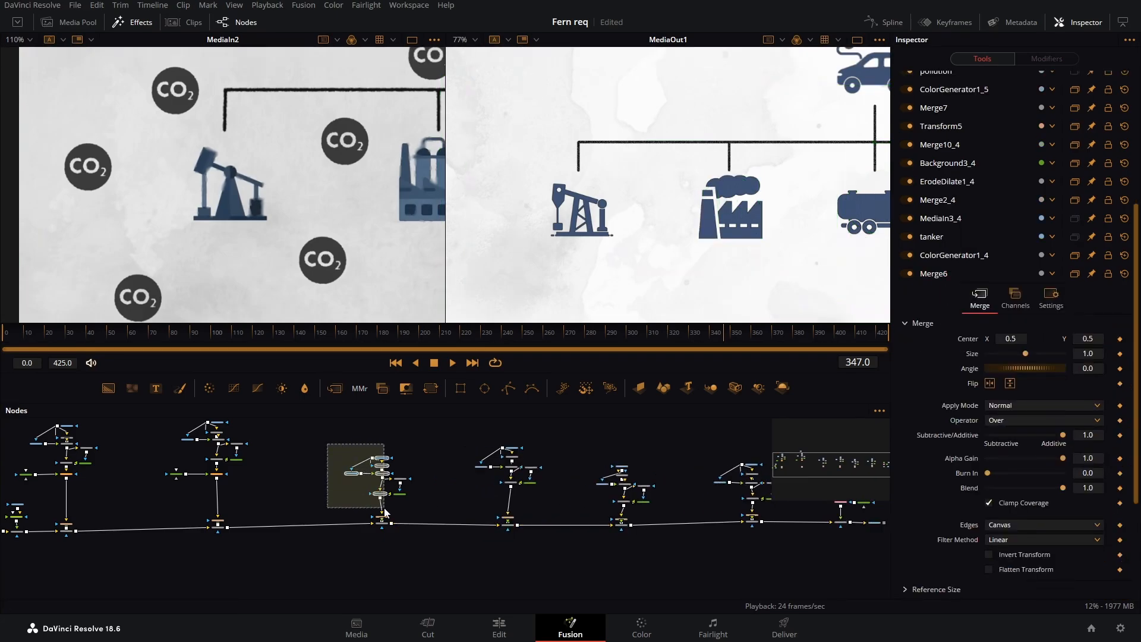
left_click_drag(385, 509, 385, 456)
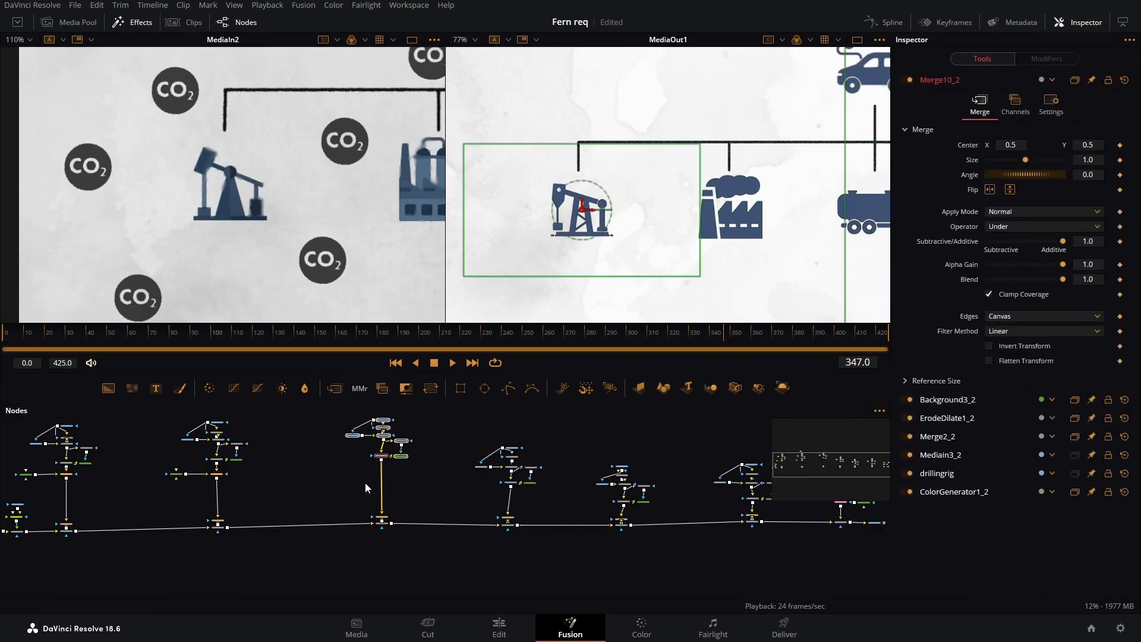
Paste the copied VariBlur and Fast Noise nodes and insert the blur after Merge10_2 in the drilling rig chain
left_click(344, 474)
scroll(344, 473, "up", 5)
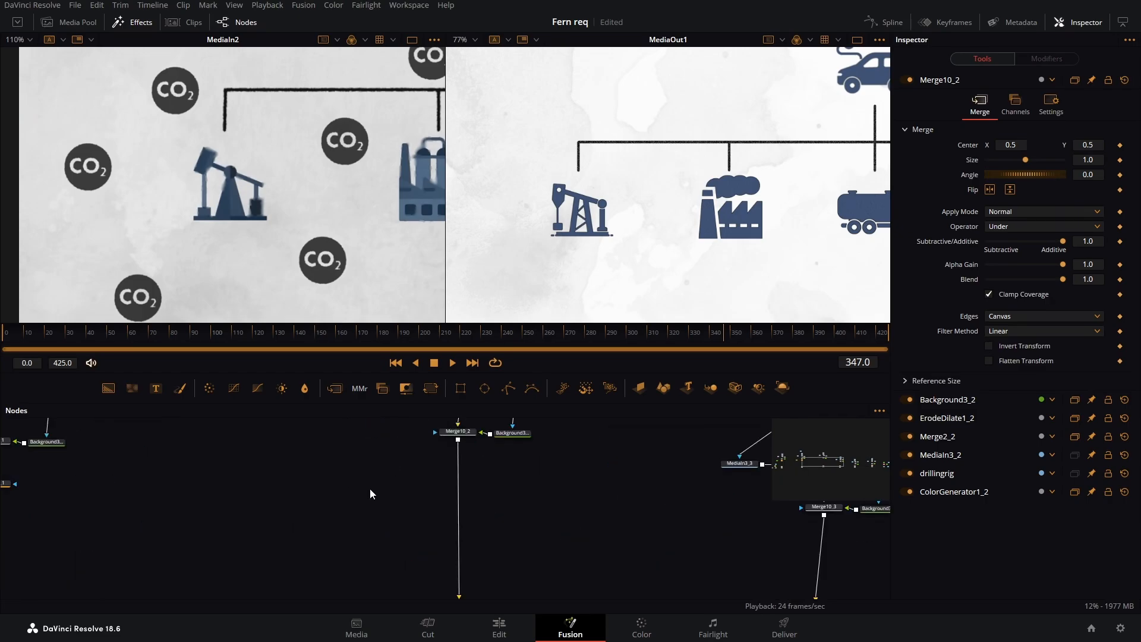
key("ctrl+v")
left_click_drag(370, 491, 470, 476)
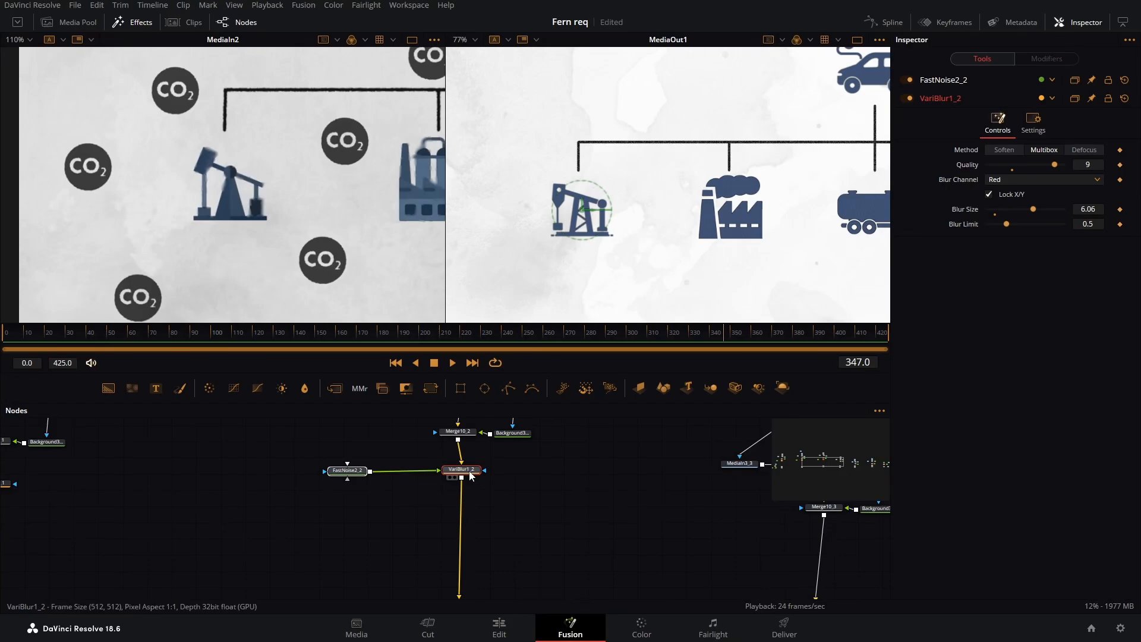
Set the contrast of the drilling rig's FastNoise2_2 to 5.0, its brightness to 1.0 and its scale to 16.38
scroll(579, 238, "up", 5)
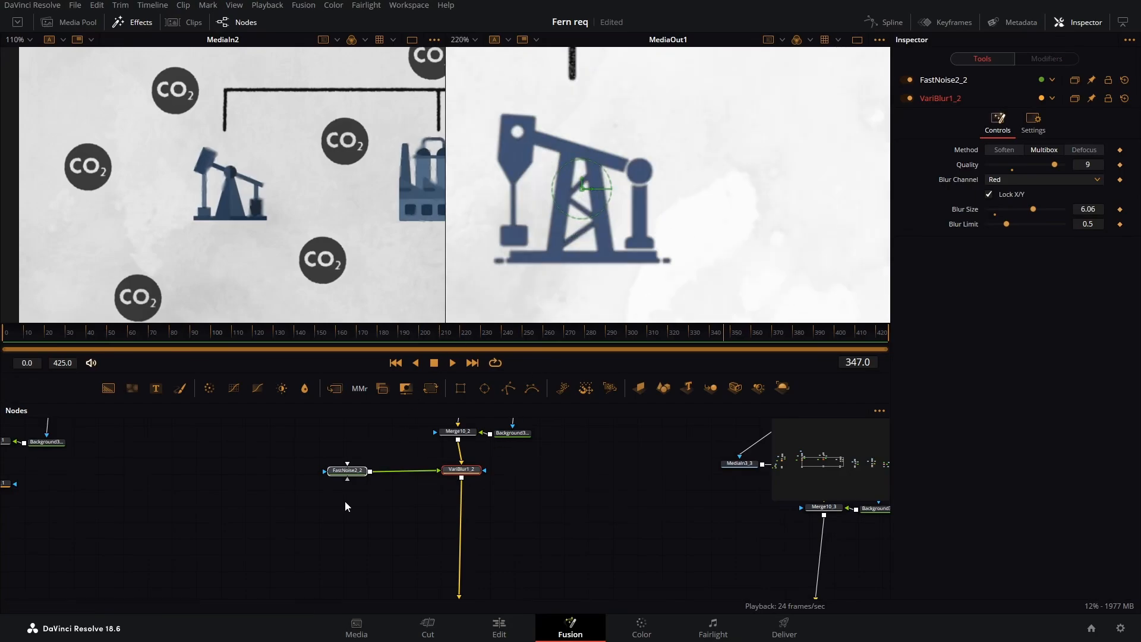
left_click(348, 470)
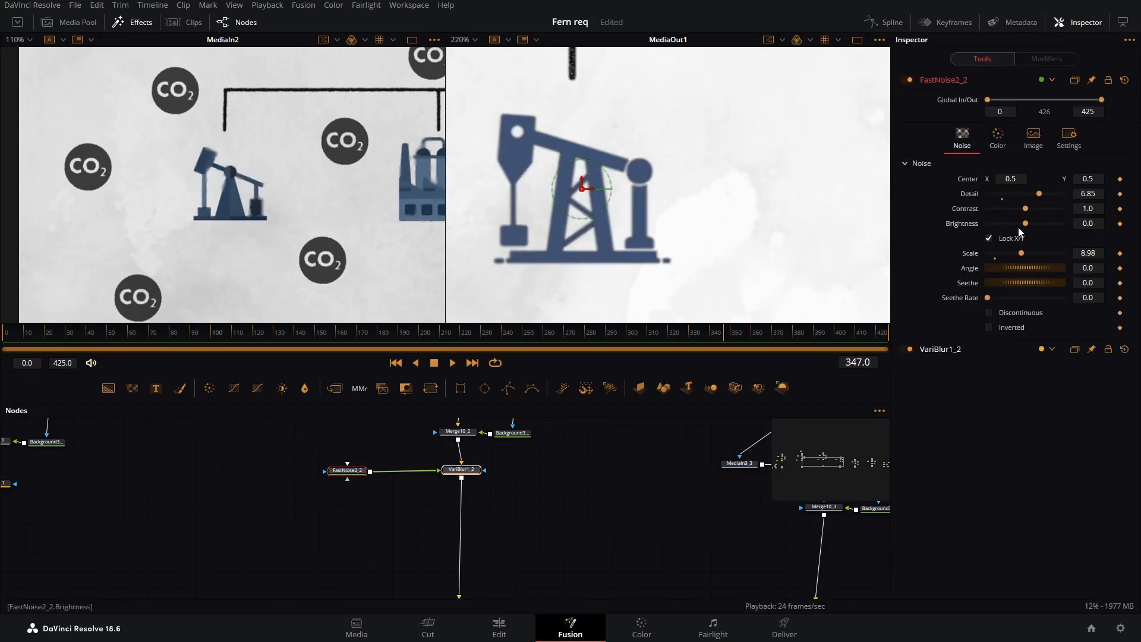
left_click_drag(1027, 224, 1121, 214)
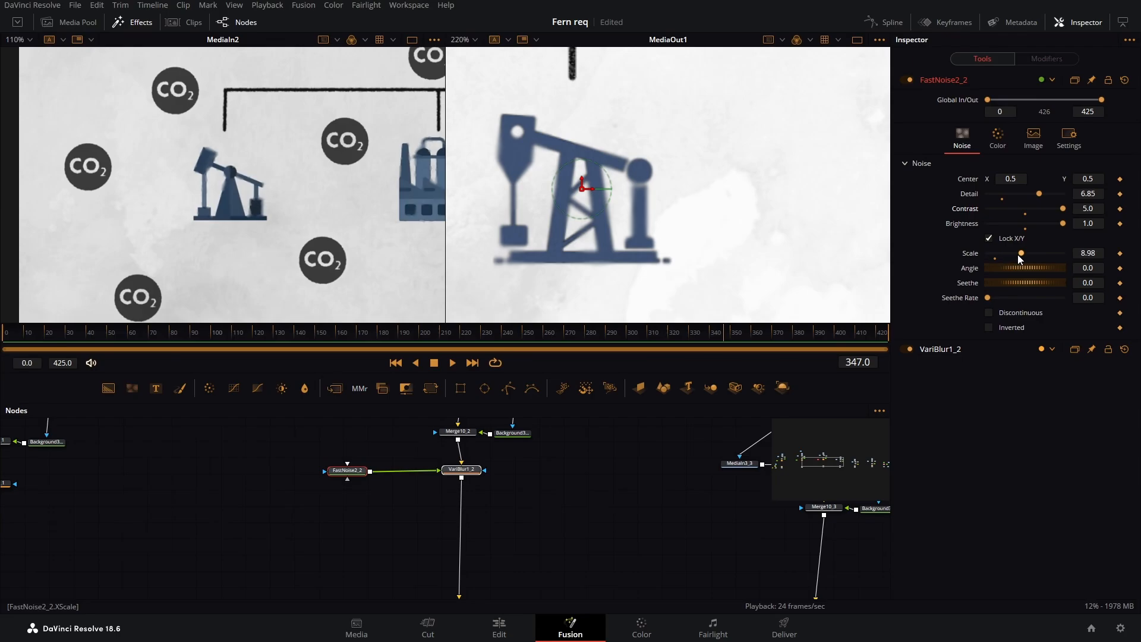
left_click_drag(1026, 255, 1050, 263)
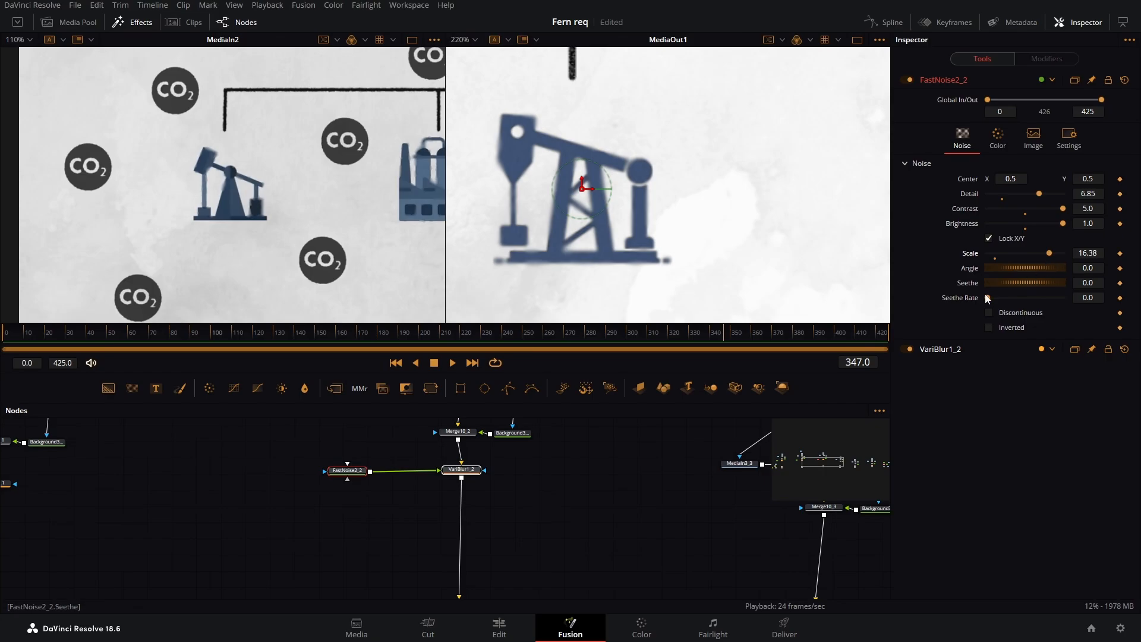
Add a Plasma node beside FastNoise2_2 and connect its output to the mask input of FastNoise2_2
left_click(248, 474)
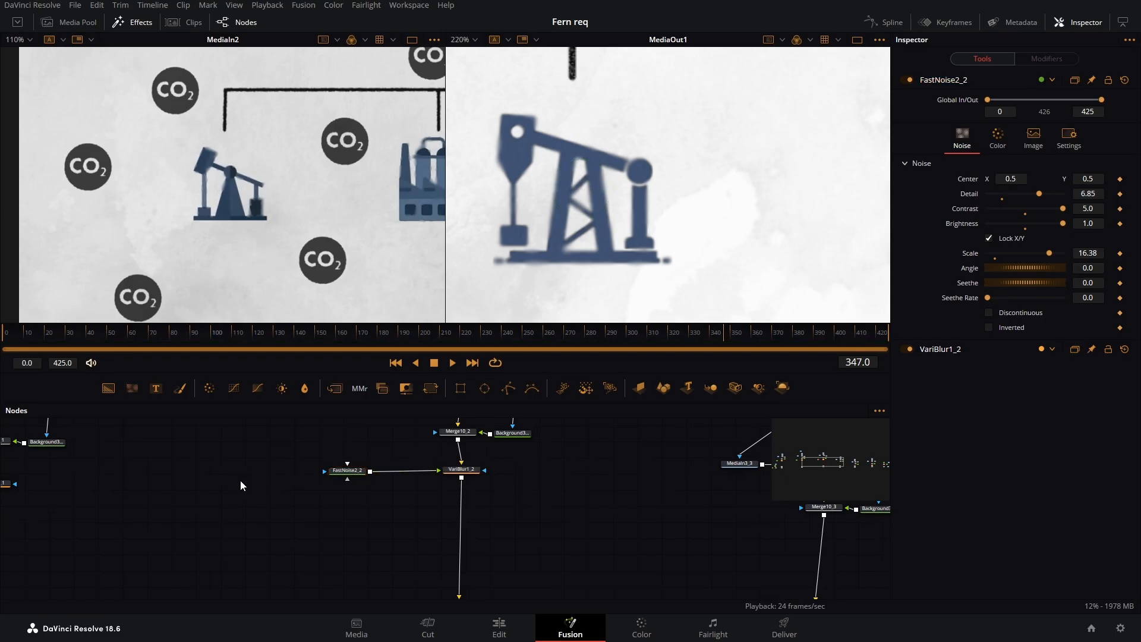
key("shift+space")
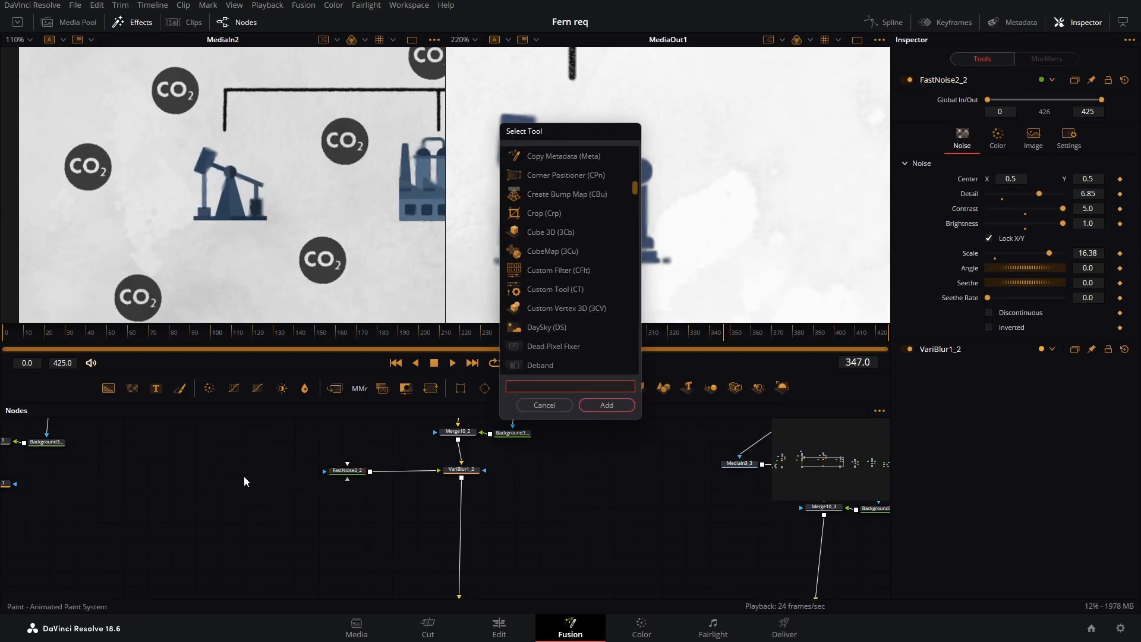
type("plas")
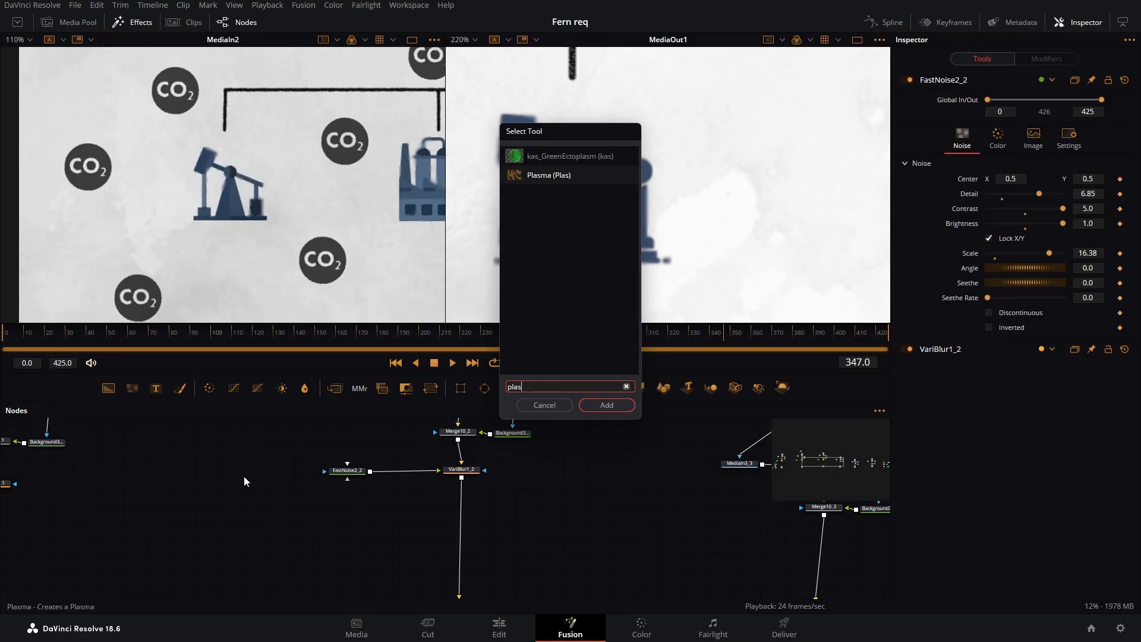
key("Return")
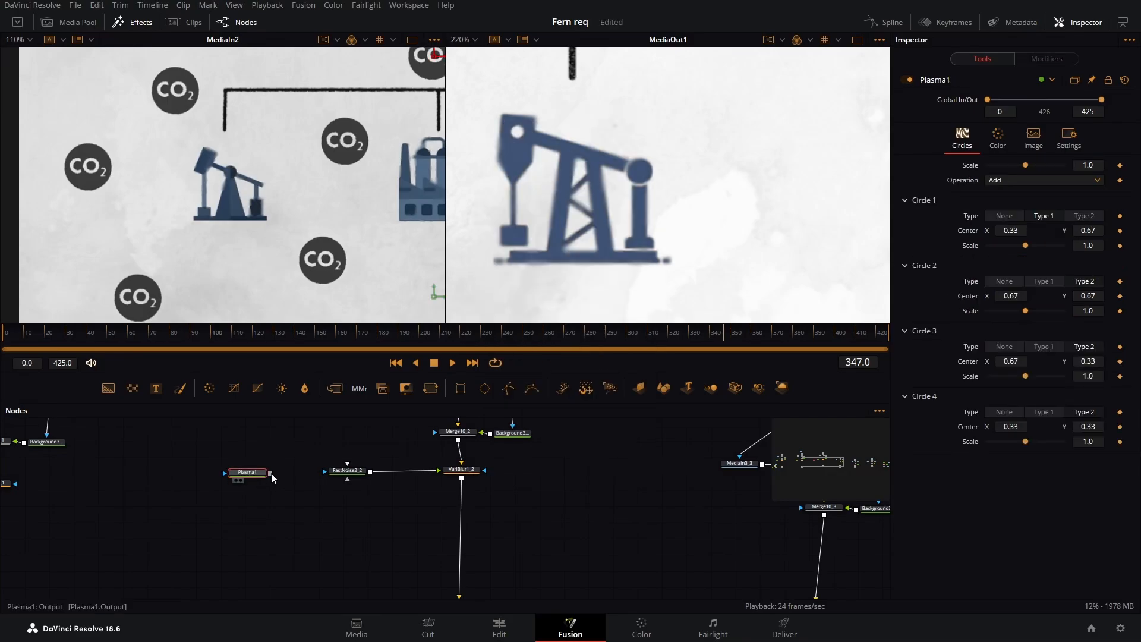
left_click_drag(270, 473, 340, 473)
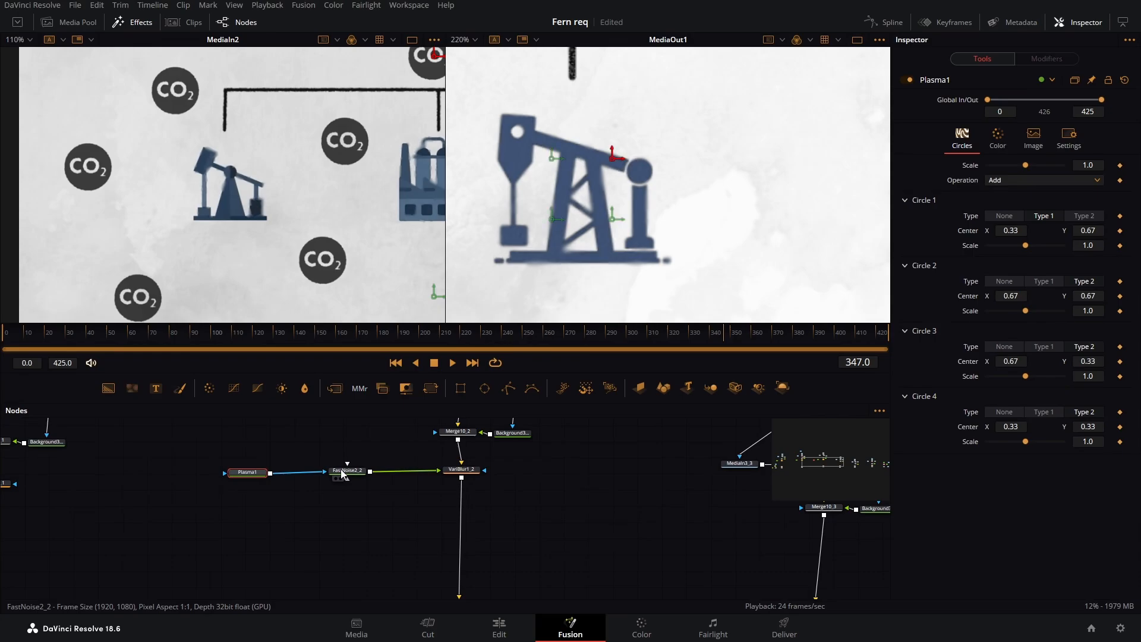
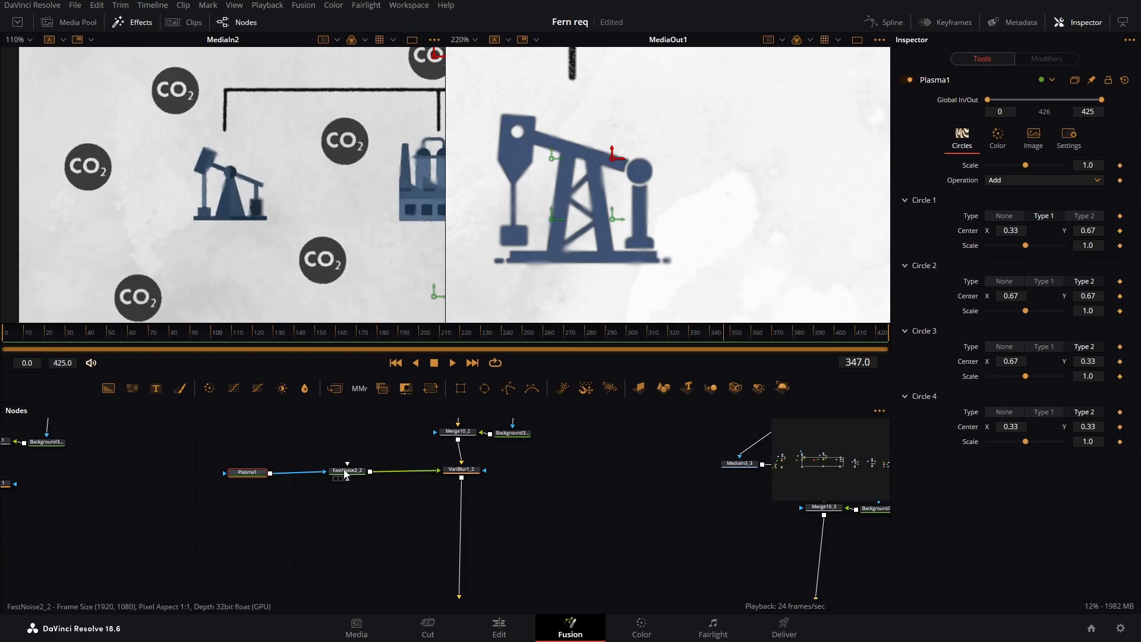
Show FastNoise2_2 in the viewer that held the reference, and set its detail to 10.0 and scale to 20.0
left_click_drag(350, 474, 273, 224)
scroll(321, 226, "down", 6)
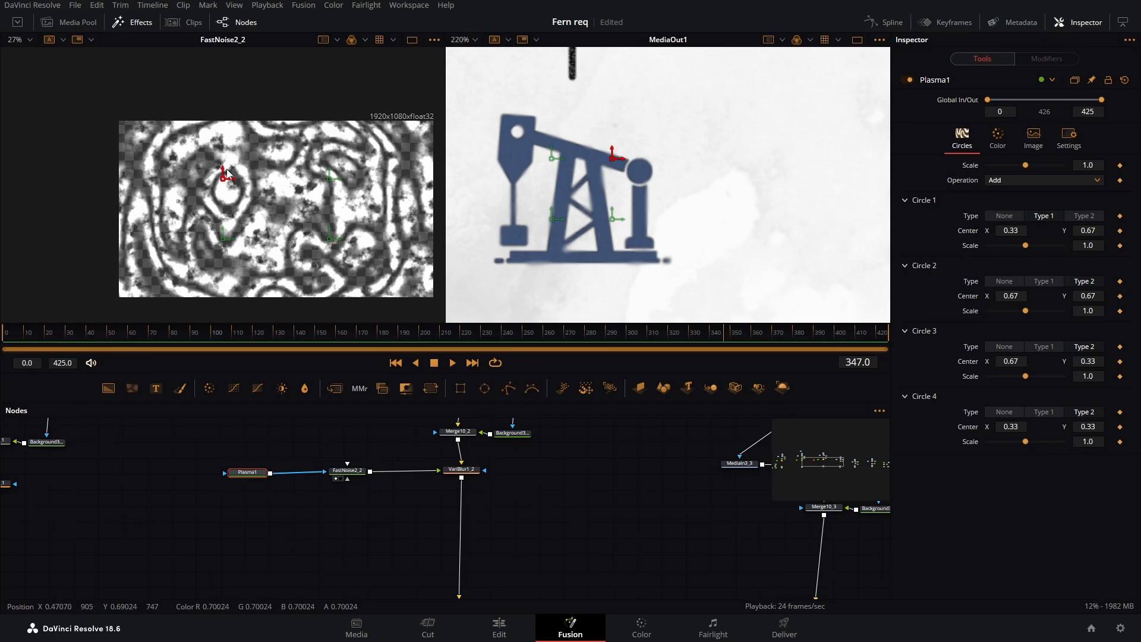
left_click(353, 474)
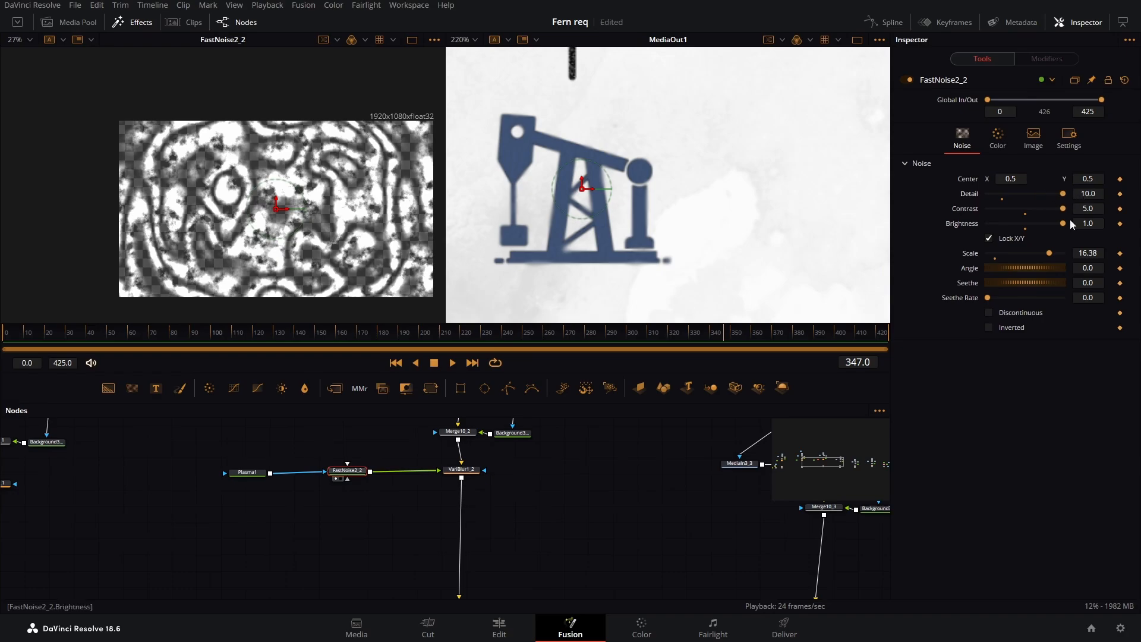
left_click_drag(1057, 255, 1070, 258)
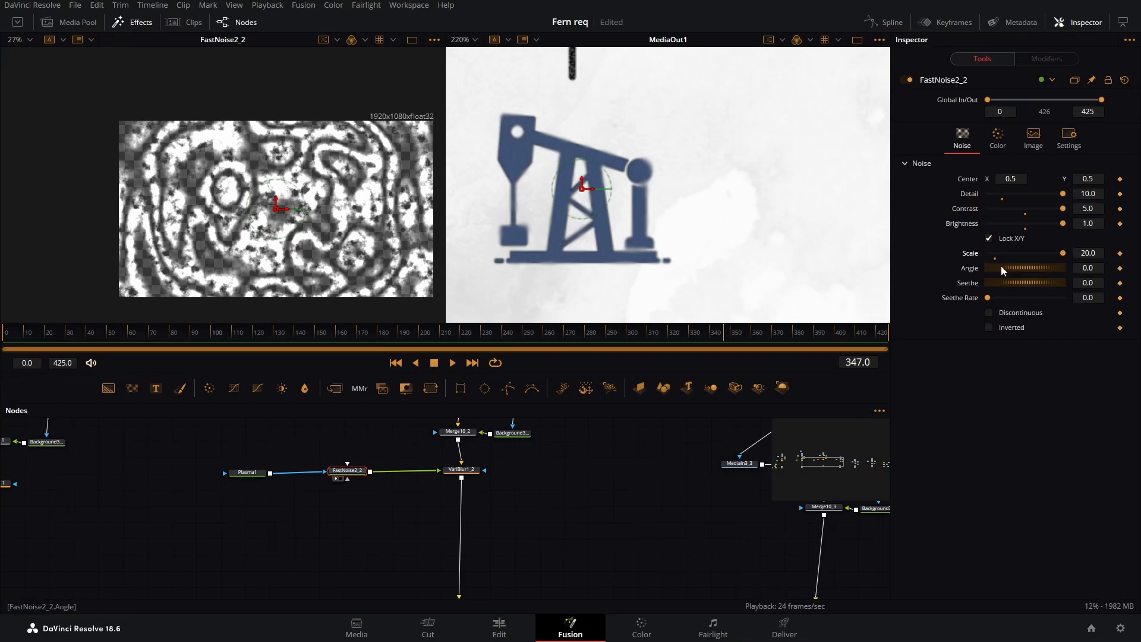
scroll(589, 180, "down", 3)
scroll(589, 180, "up", 5)
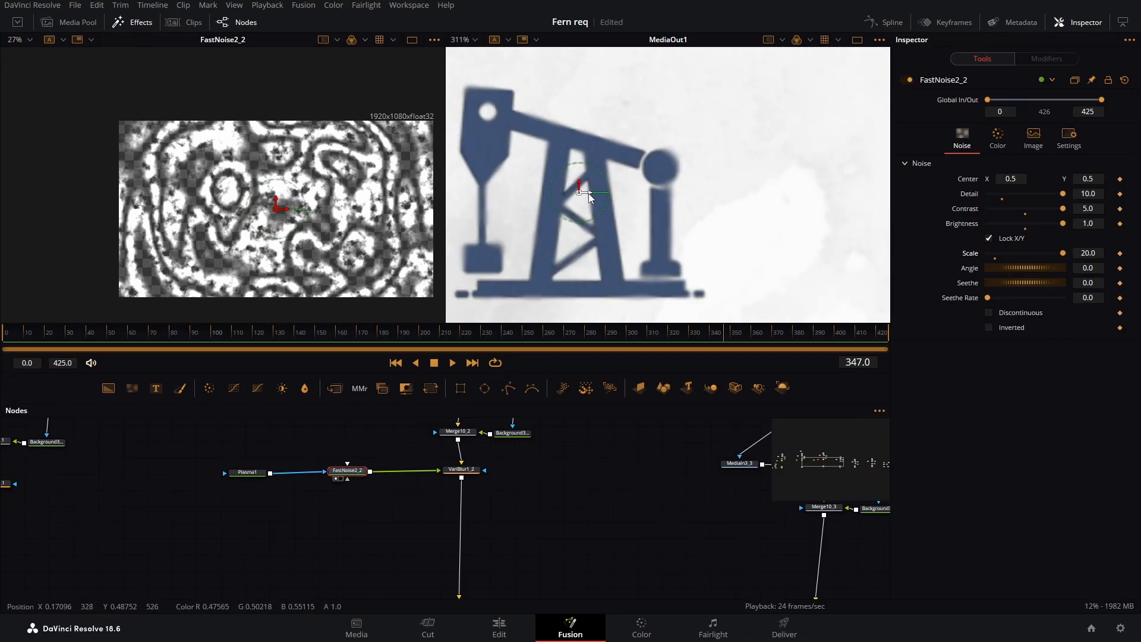
Place FastNoise2_2 and Plasma1 closer to VariBlur1_2, and insert copies of all three nodes after Merge10_3 in the factory chain
left_click_drag(347, 470, 385, 471)
left_click_drag(245, 480, 293, 481)
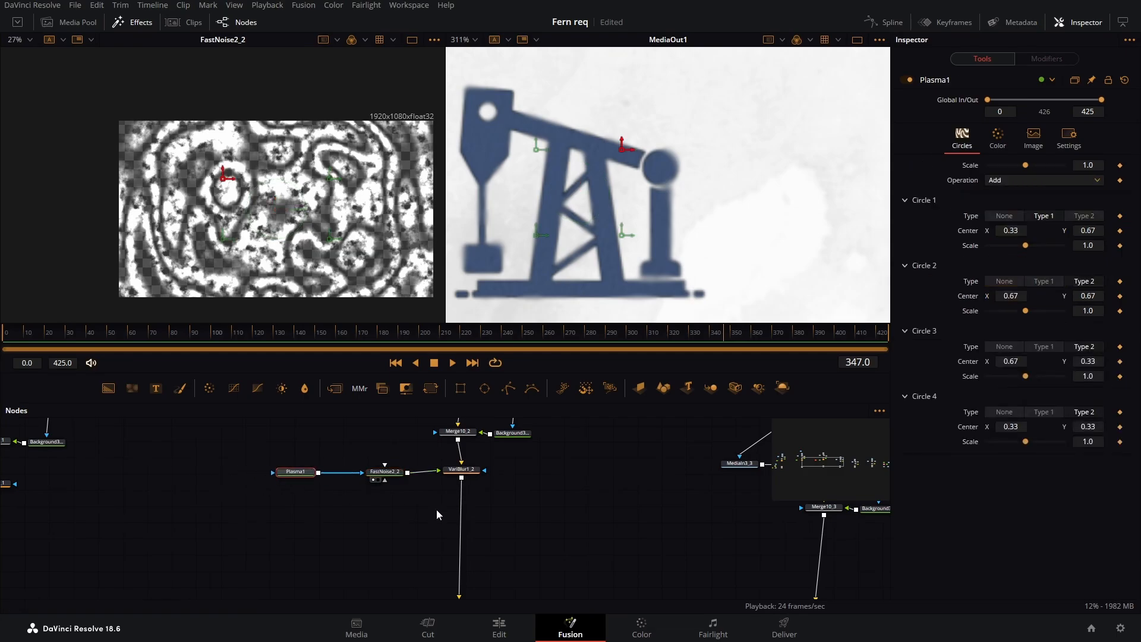
left_click_drag(510, 515, 234, 457)
left_click_drag(611, 498, 273, 484)
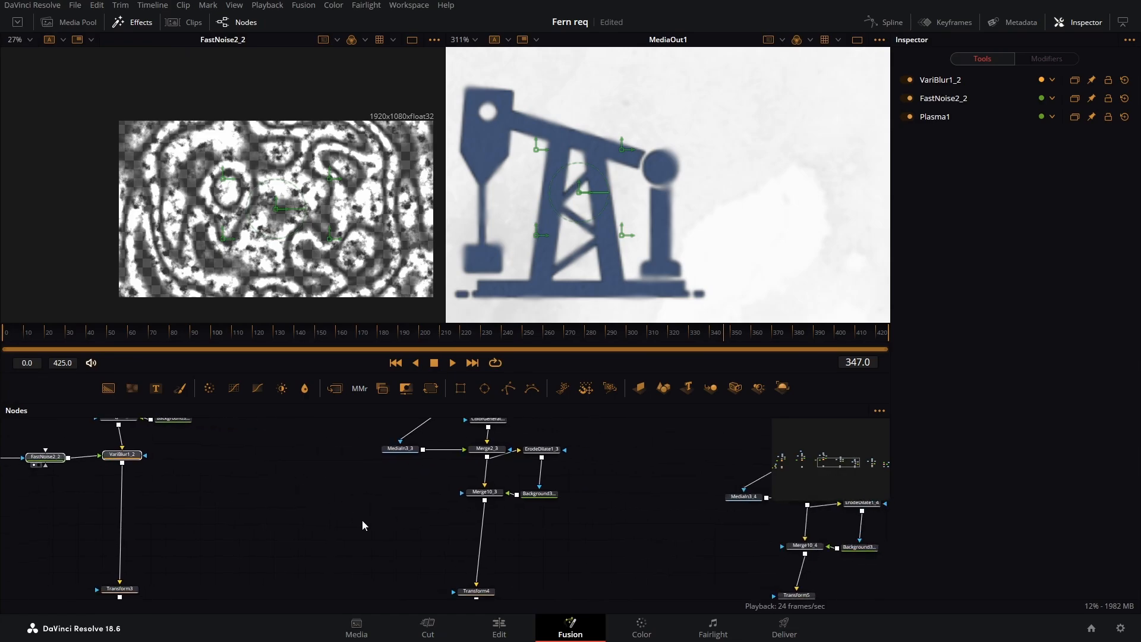
key("ctrl+v")
Try a scale of 100 on the factory's FastNoise2_2_1, reduce the scale, and fine-tune the factory's noise-driven blur
left_click(402, 528)
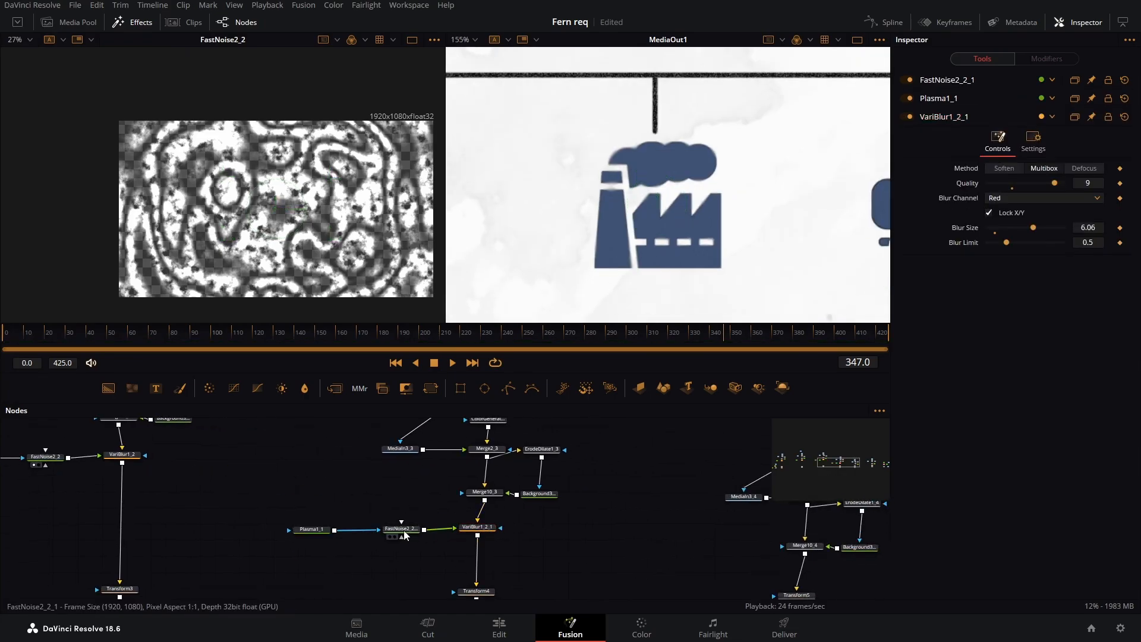
left_click(1086, 253)
type("100")
key("Tab")
key("1")
left_click_drag(1032, 254, 993, 262)
left_click(477, 527)
left_click_drag(1010, 191, 1064, 192)
Move the tanker's upper nodes away from its Transform node and insert copies of the VariBlur, FastNoise and Plasma nodes after Merge10_4
left_click_drag(511, 550, 286, 511)
left_click_drag(665, 517, 369, 545)
left_click_drag(618, 595, 410, 458)
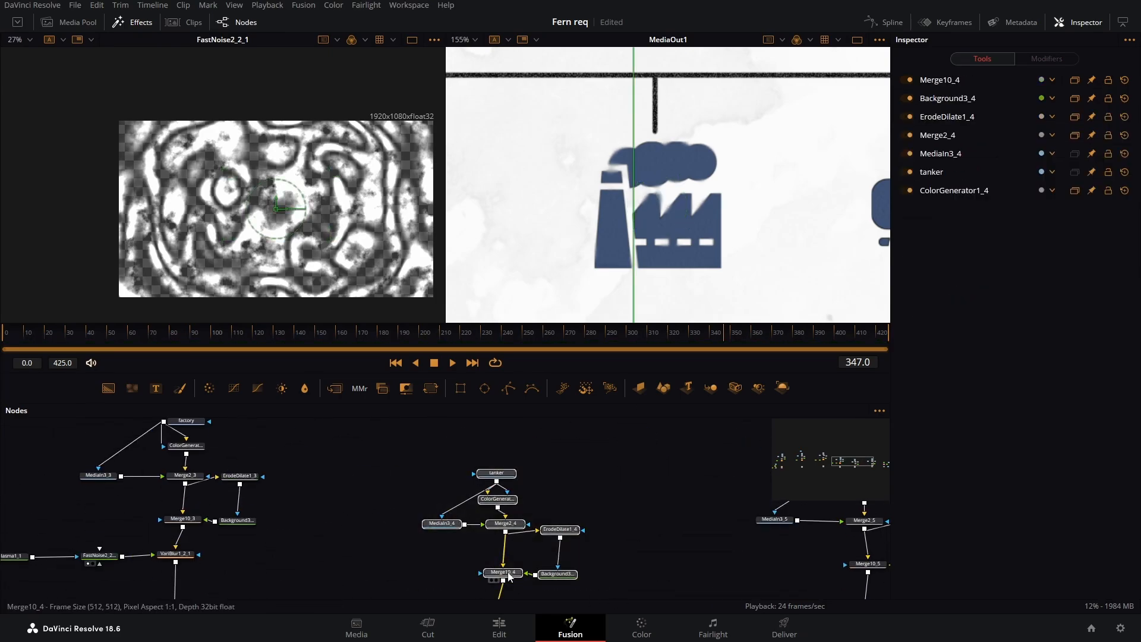
key("ctrl+v")
left_click_drag(503, 576, 267, 502)
Insert another copy of the VariBlur, FastNoise and Plasma nodes after Merge10_5 in the exhaust truck's chain
scroll(266, 503, "down", 3)
left_click_drag(388, 438, 493, 458)
key("ctrl+v")
left_click_drag(448, 500, 488, 504)
left_click_drag(535, 505, 481, 547)
Show the reference clip MediaIn2 in the viewer that held FastNoise2_2_1, and compare its tanker with the blurred one in the output
left_click_drag(880, 242, 566, 247)
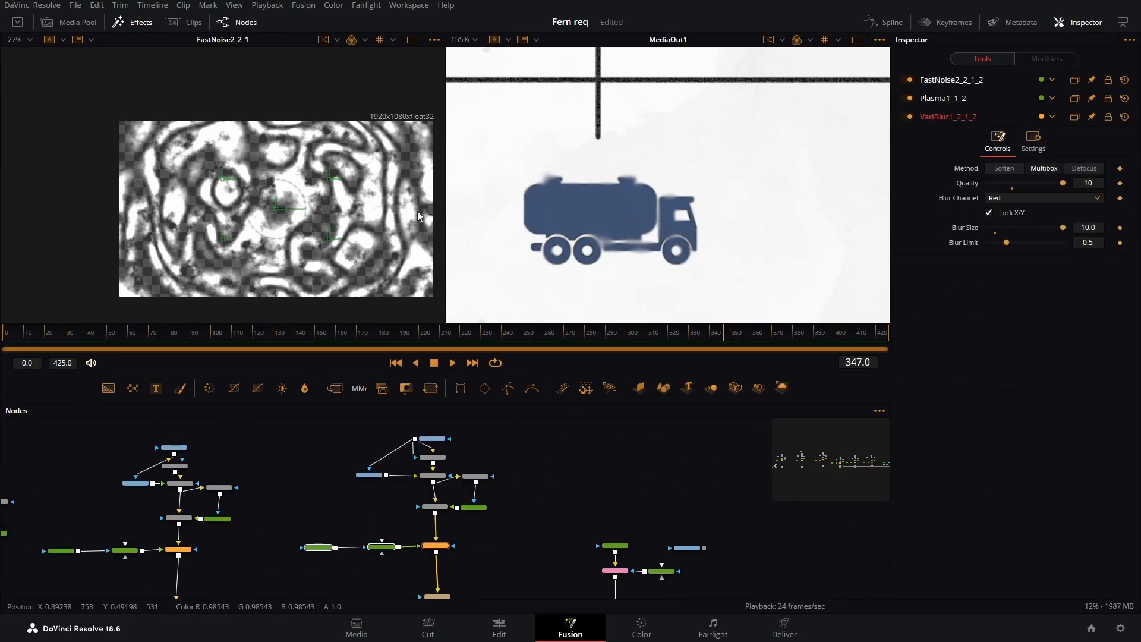
left_click_drag(761, 250, 524, 224)
left_click_drag(764, 217, 795, 235)
scroll(585, 194, "down", 2)
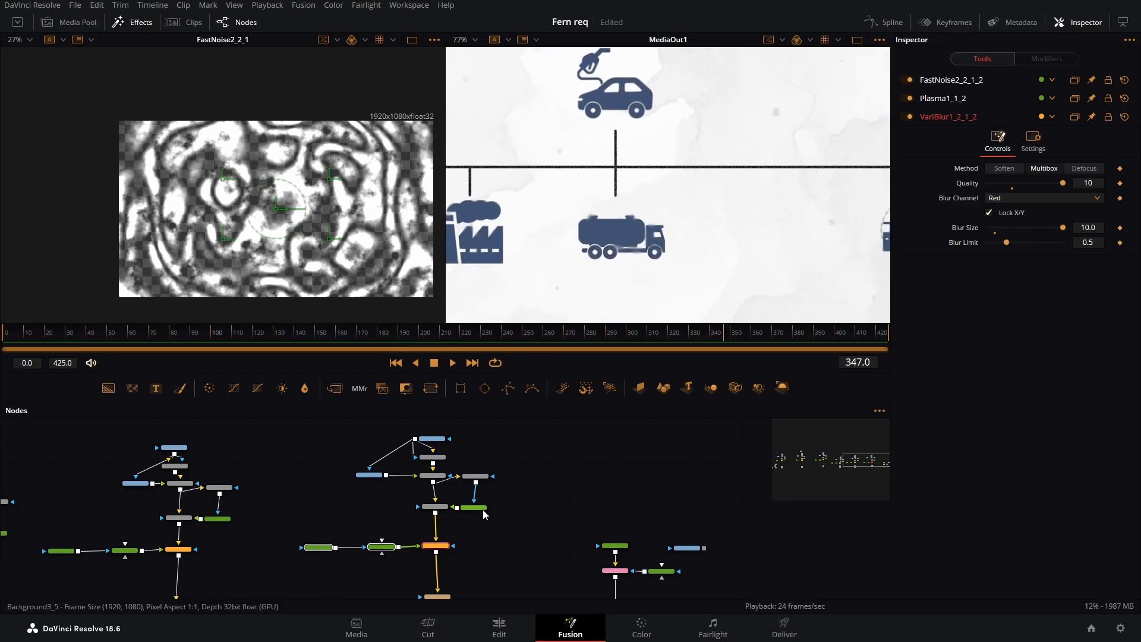
left_click(471, 553)
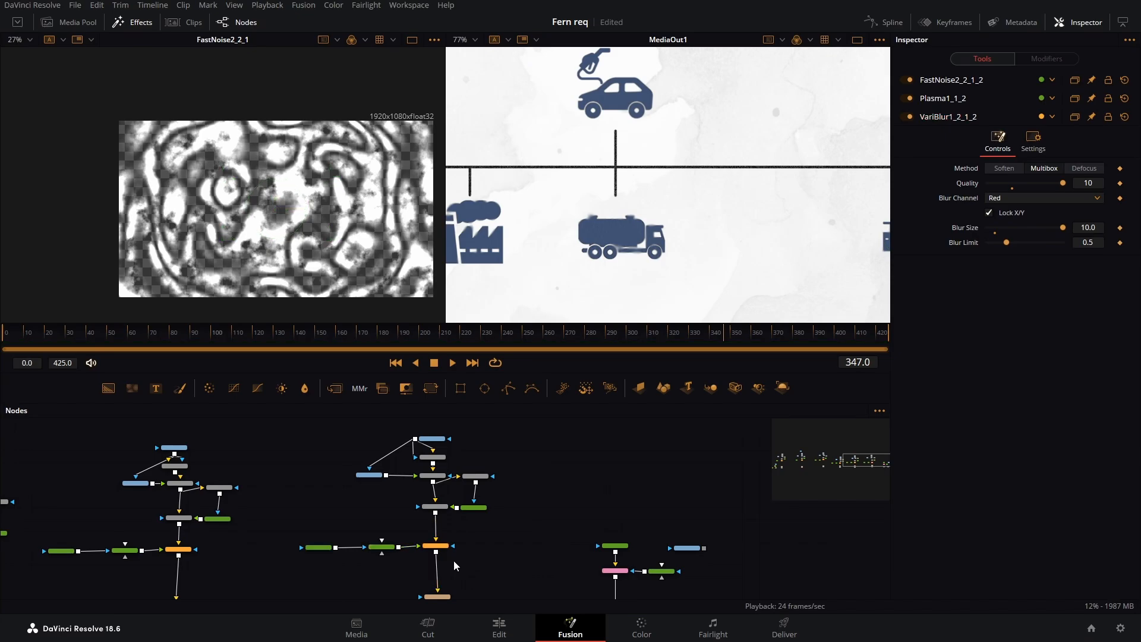
left_click_drag(456, 560, 522, 489)
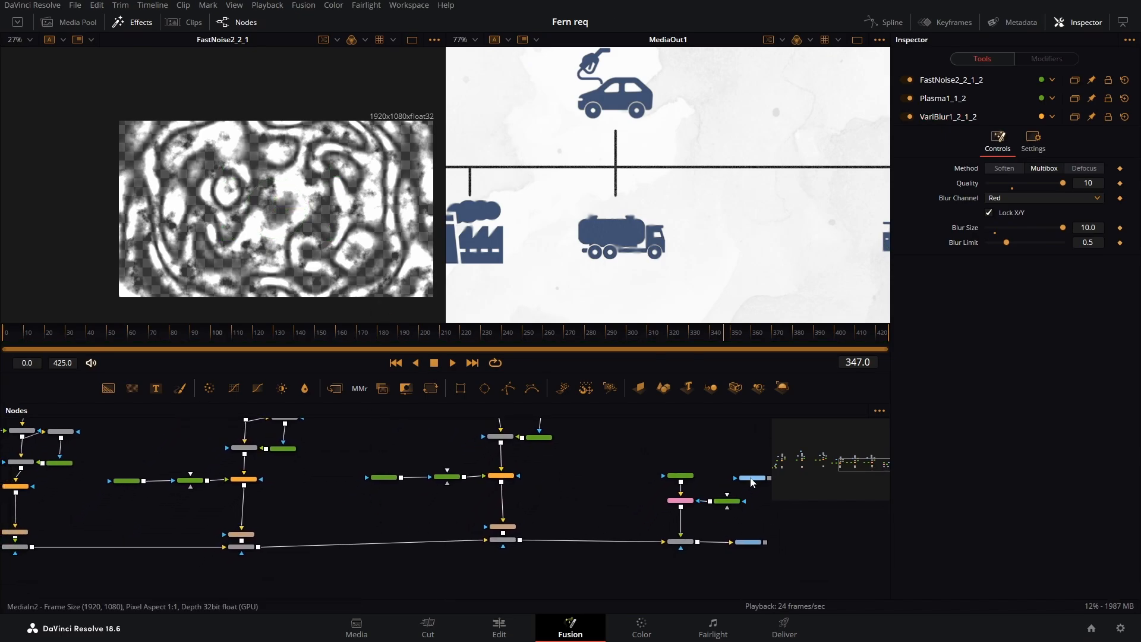
left_click_drag(752, 477, 169, 183)
scroll(280, 190, "up", 5)
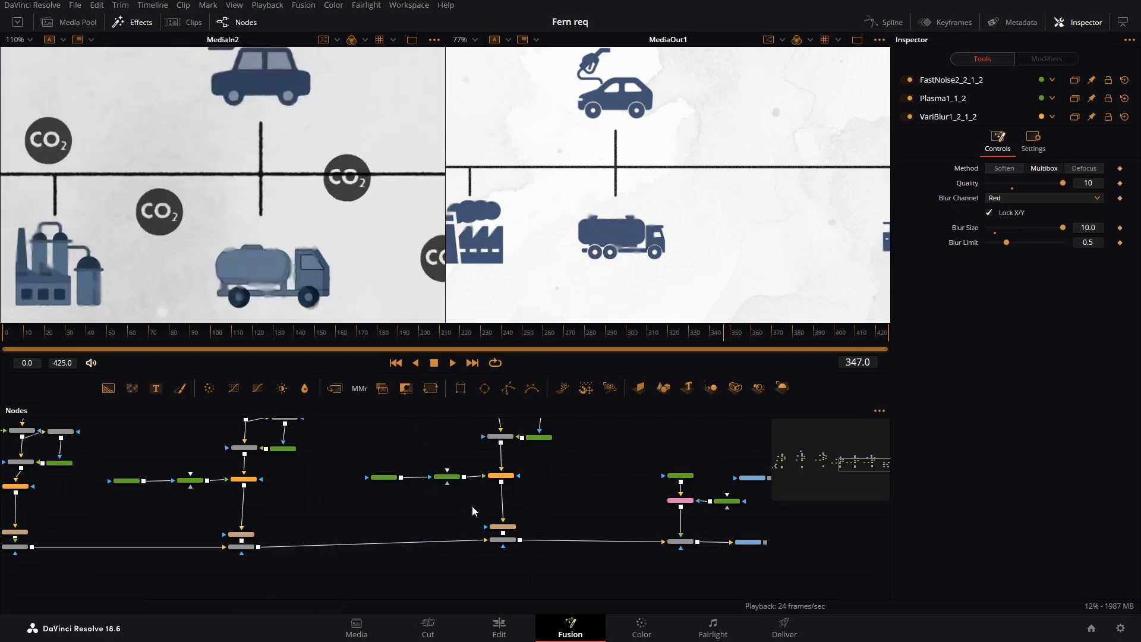
Adjust the seethe of the exhaust truck's FastNoise2_2_1_2, and set the scale of the tanker's FastNoise2_2_1_1 to 11.18
left_click(502, 475)
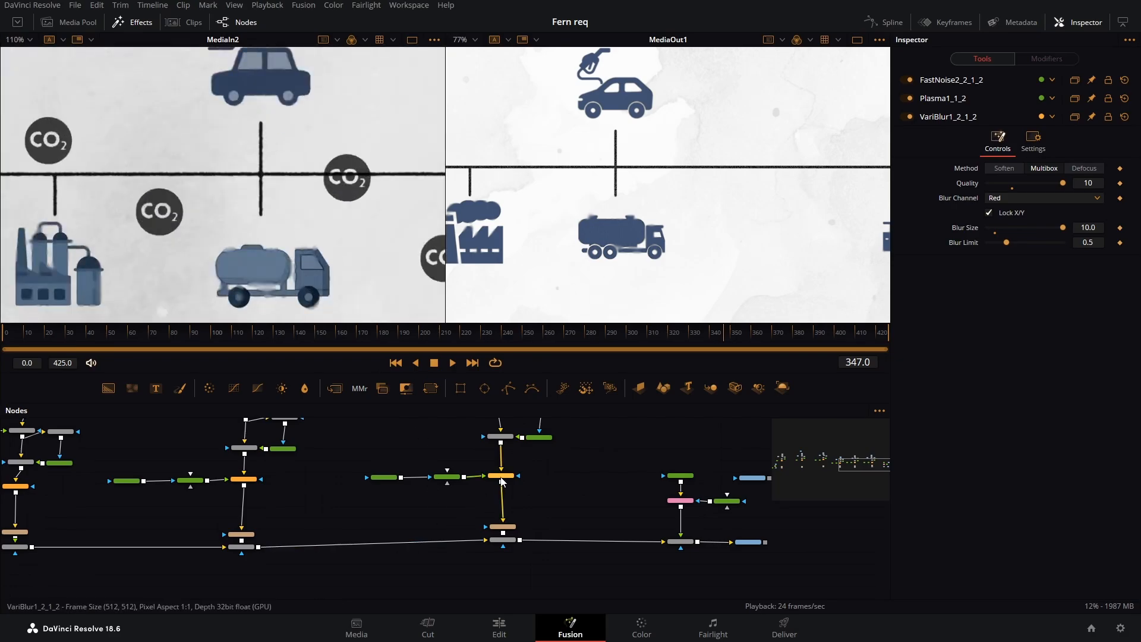
left_click(447, 477)
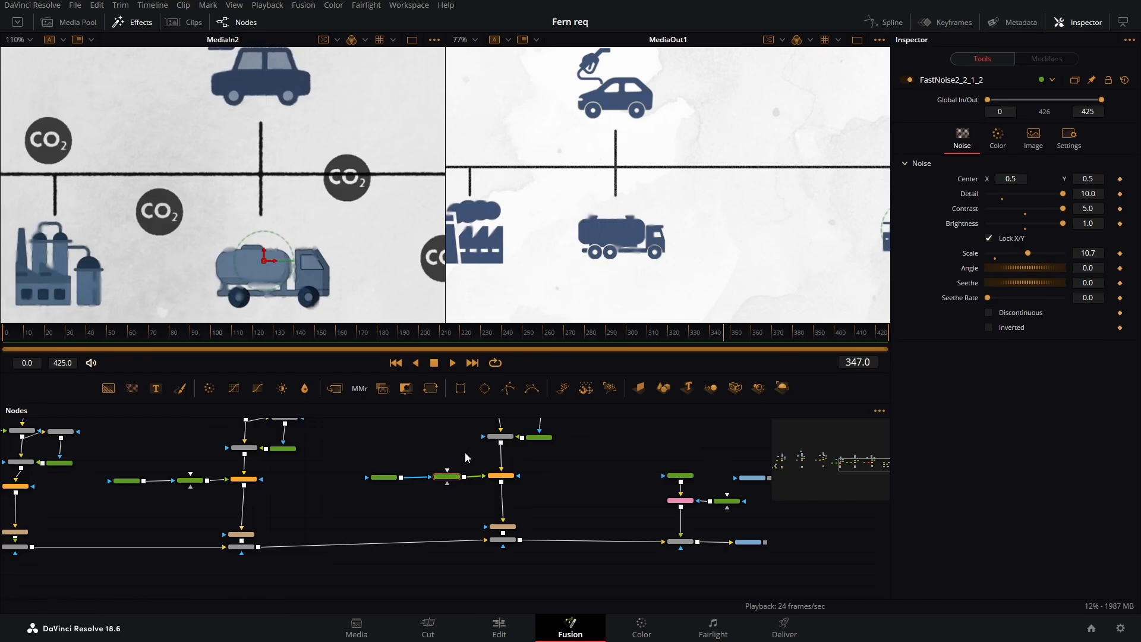
mouse_move(383, 481)
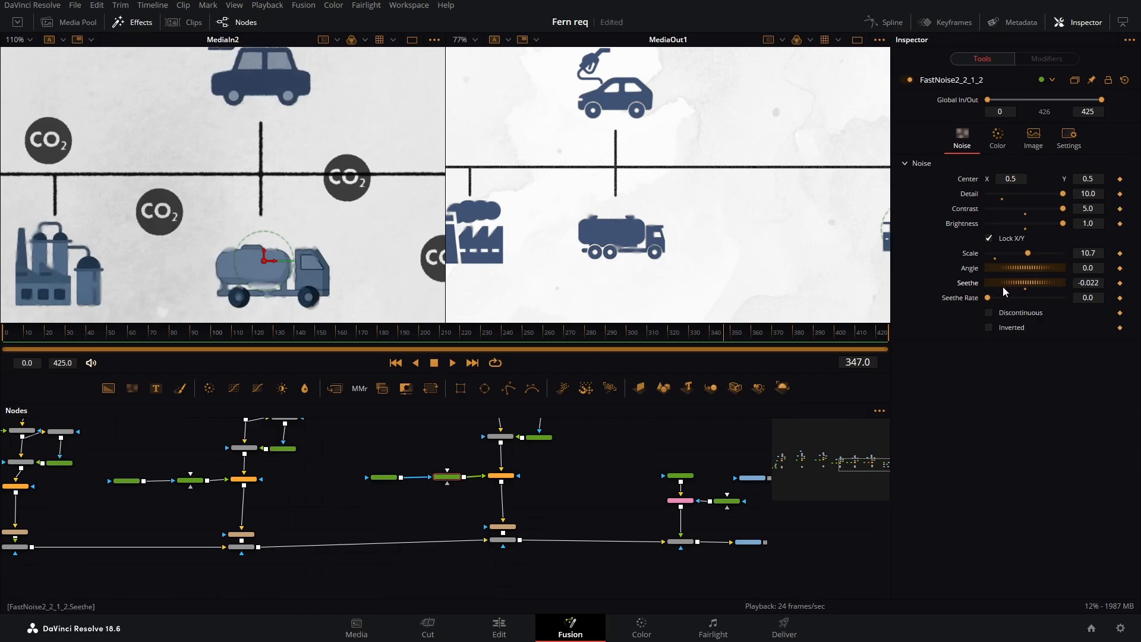
left_click(190, 481)
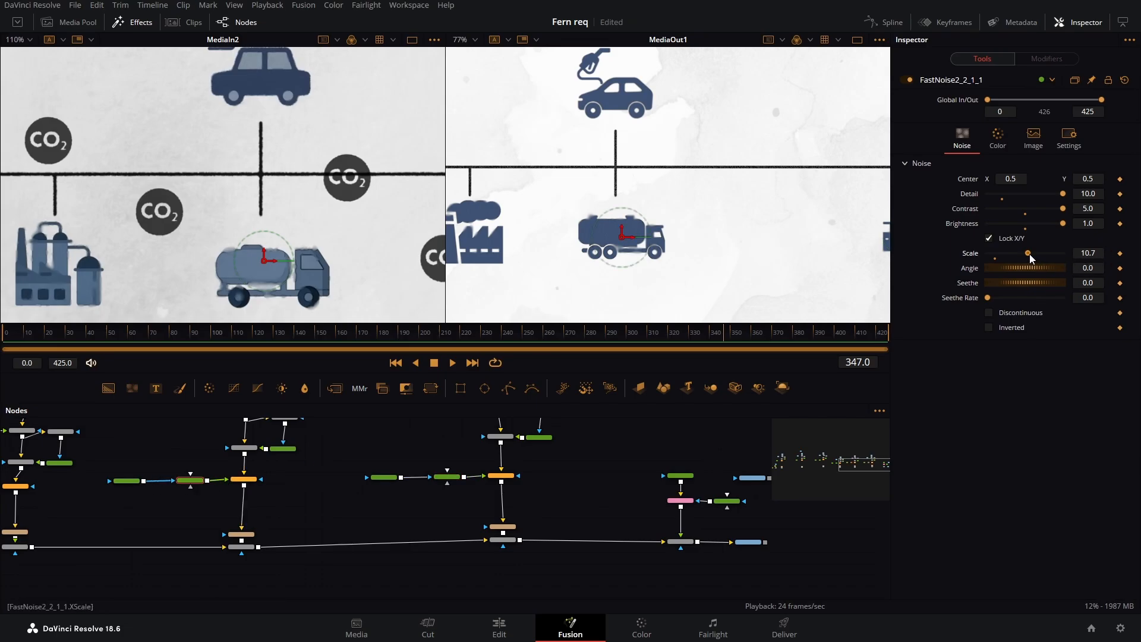
left_click_drag(1030, 257, 1038, 257)
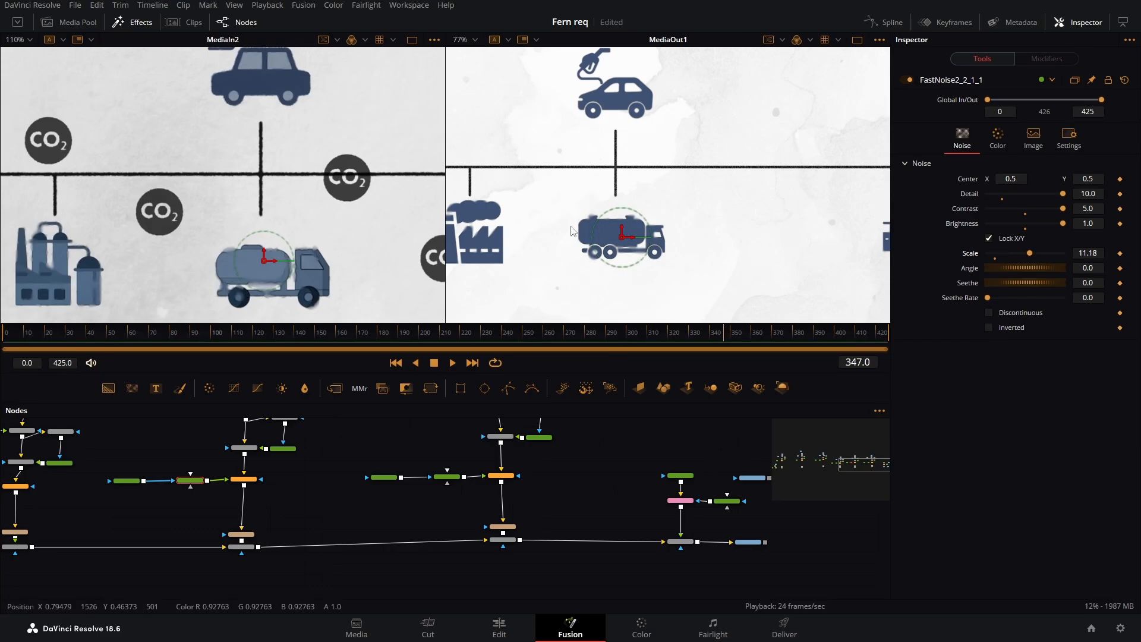
Examine the tanker's blurred edges and the whole output, and play the reference from frame 0 to review its opening
scroll(624, 229, "up", 5)
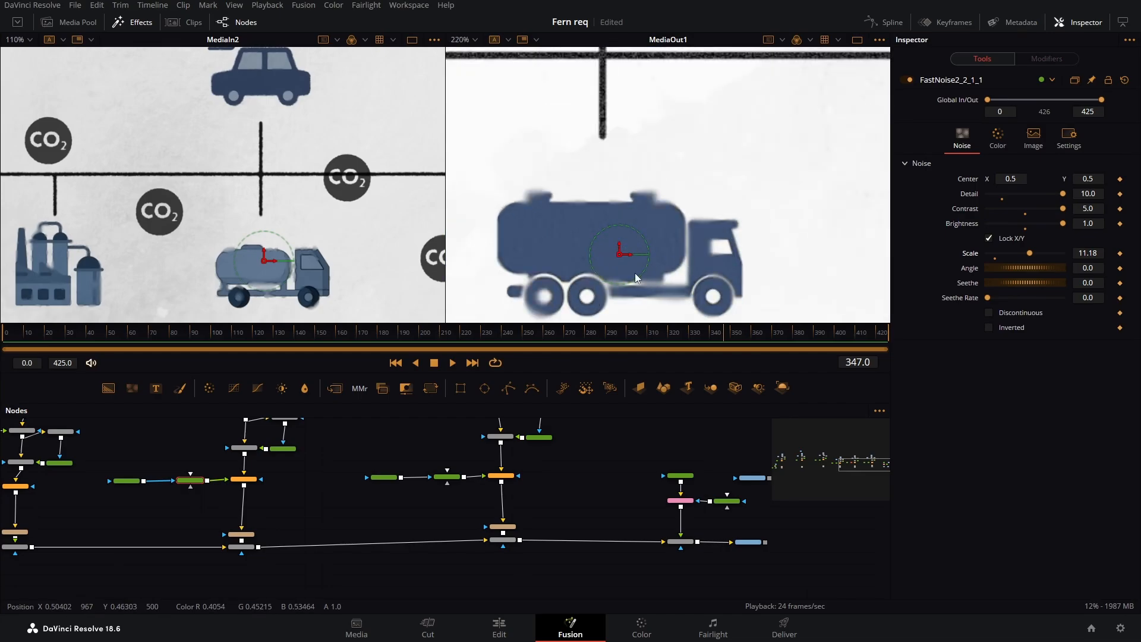
left_click_drag(744, 247, 723, 224)
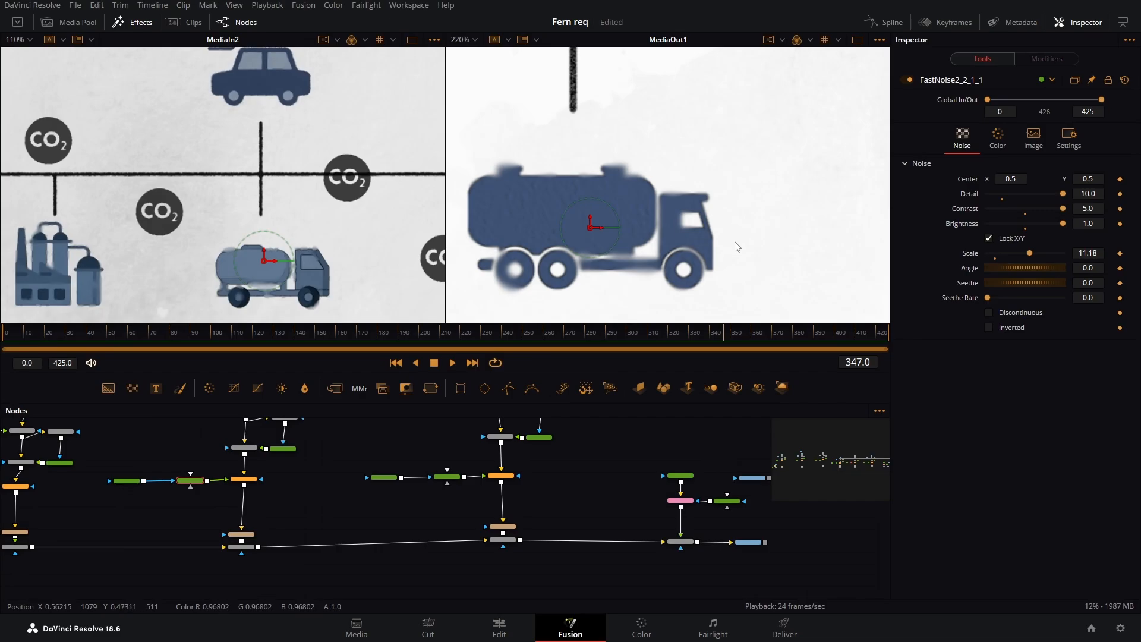
scroll(787, 224, "down", 2)
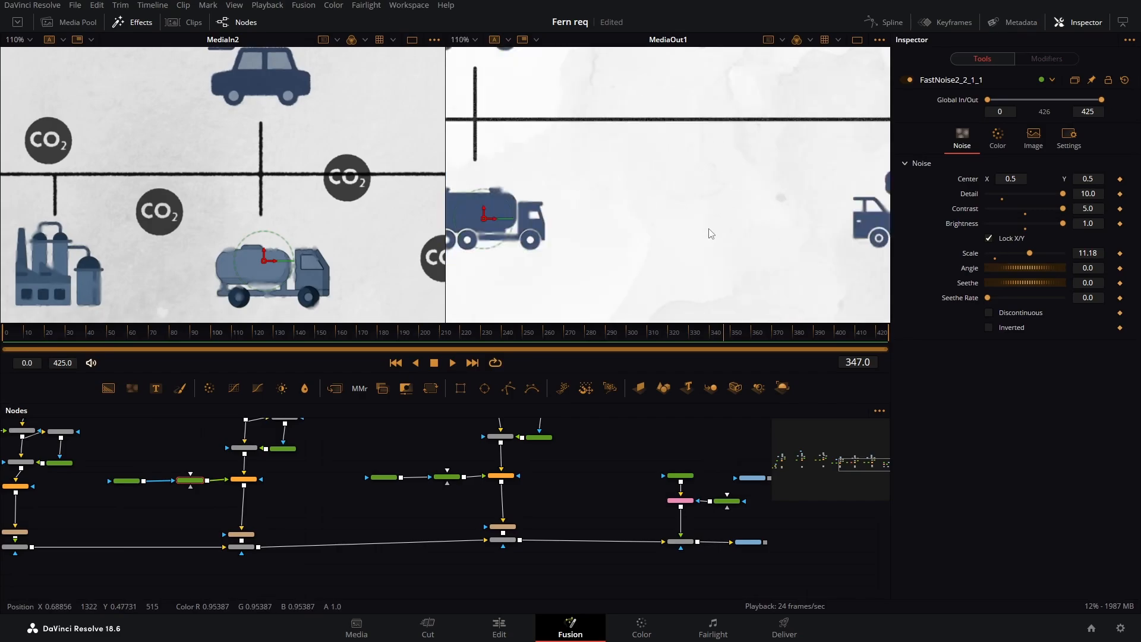
key("ctrl+f")
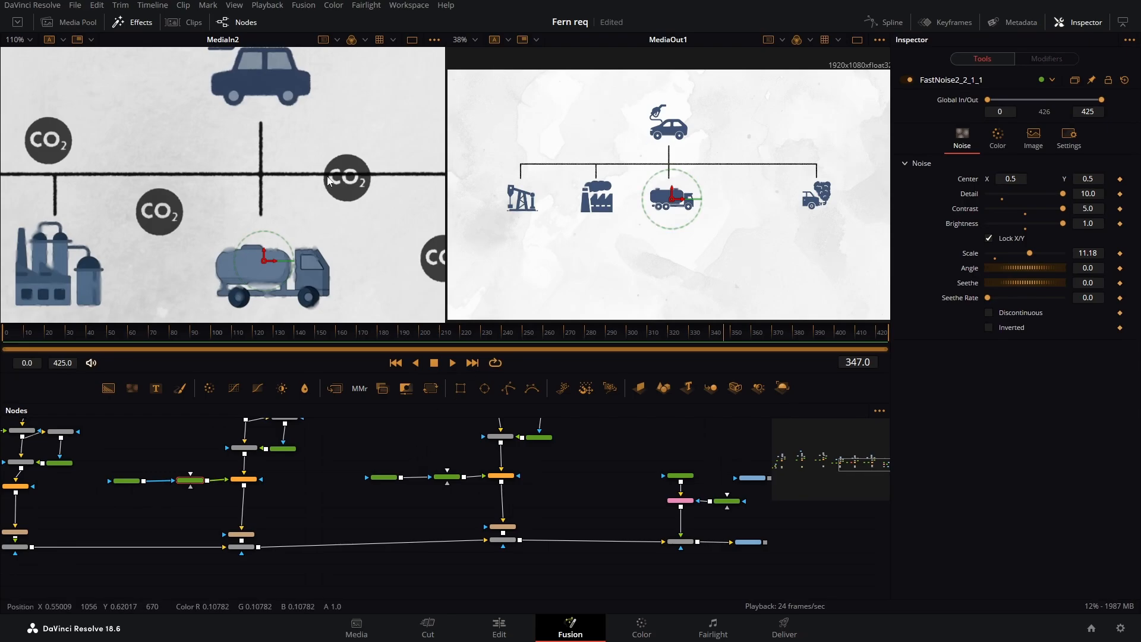
scroll(202, 184, "down", 2)
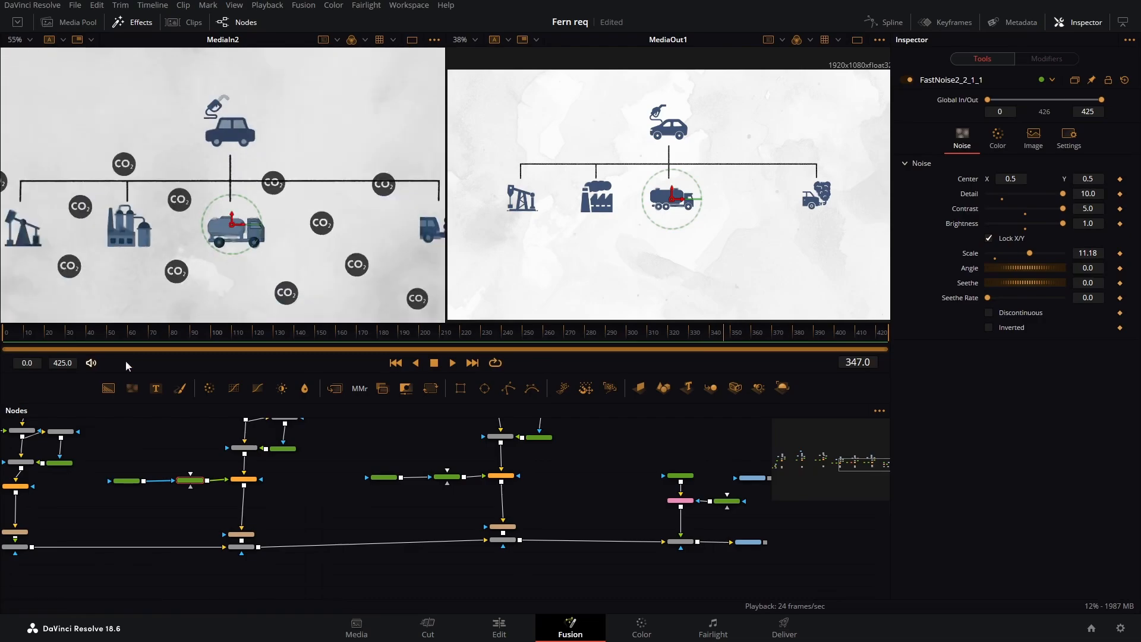
left_click(3, 333)
left_click_drag(3, 333, 0, 332)
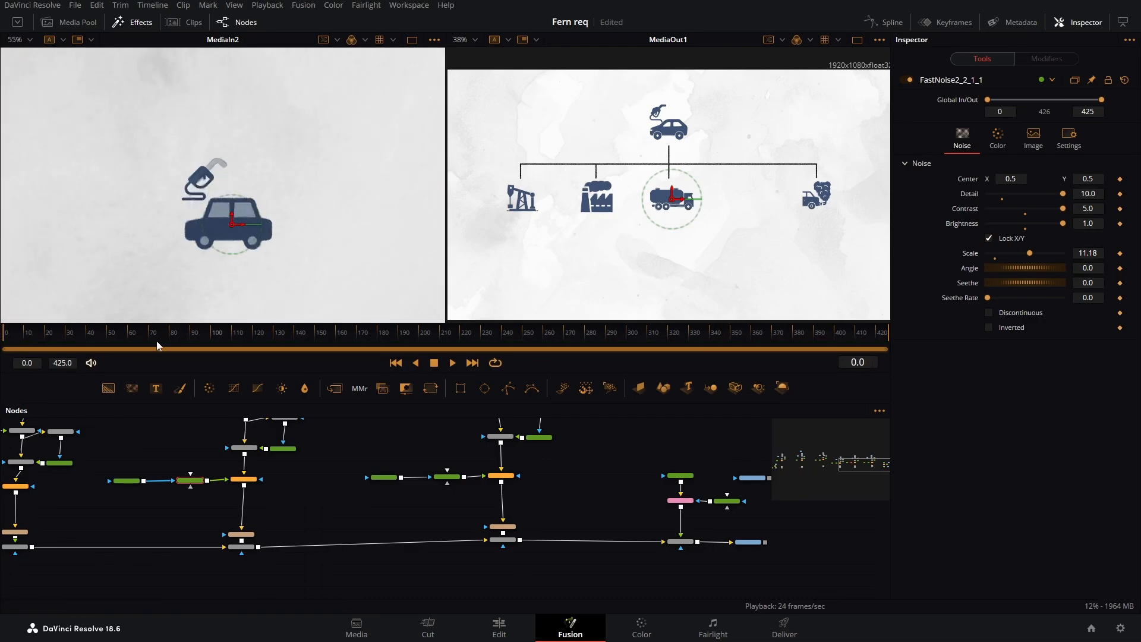
left_click(453, 363)
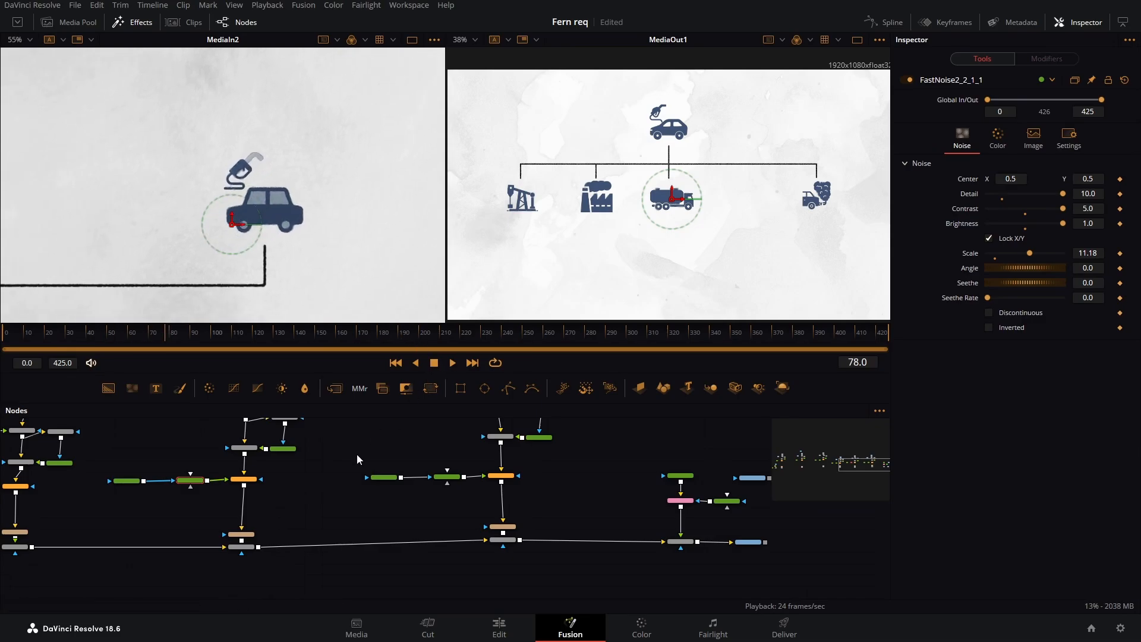
Move the gas pump's nodes, from gaspump down to Merge10_1, farther above VariBlur1_1 to make room in the chain
scroll(309, 508, "up", 5)
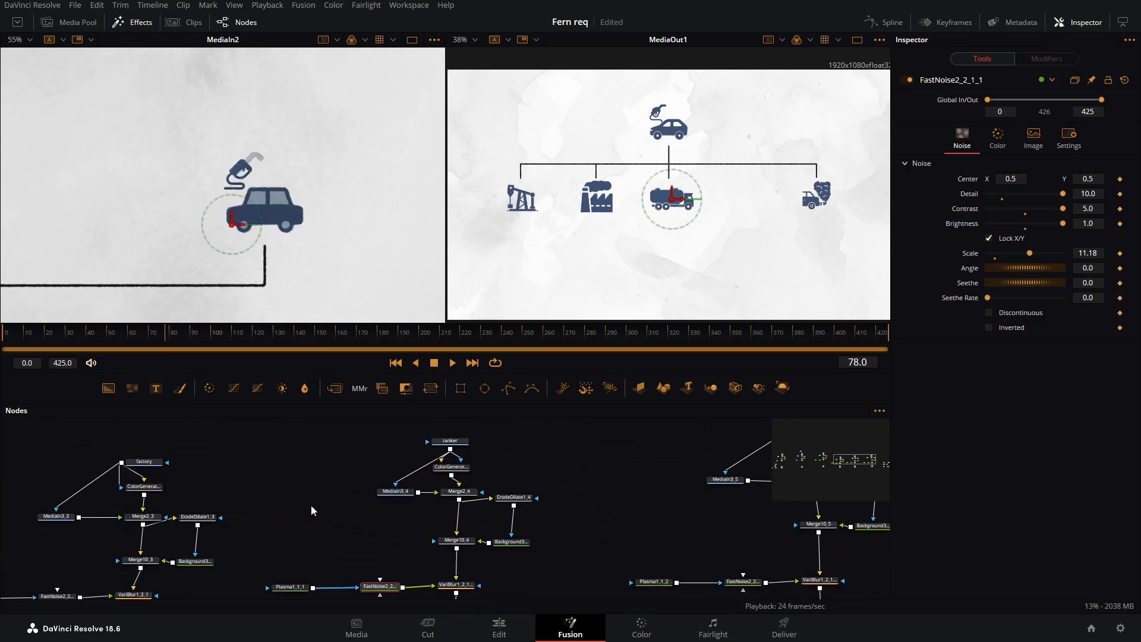
left_click_drag(255, 506, 484, 443)
left_click_drag(140, 432, 699, 477)
left_click_drag(295, 459, 484, 540)
left_click_drag(409, 544, 397, 506)
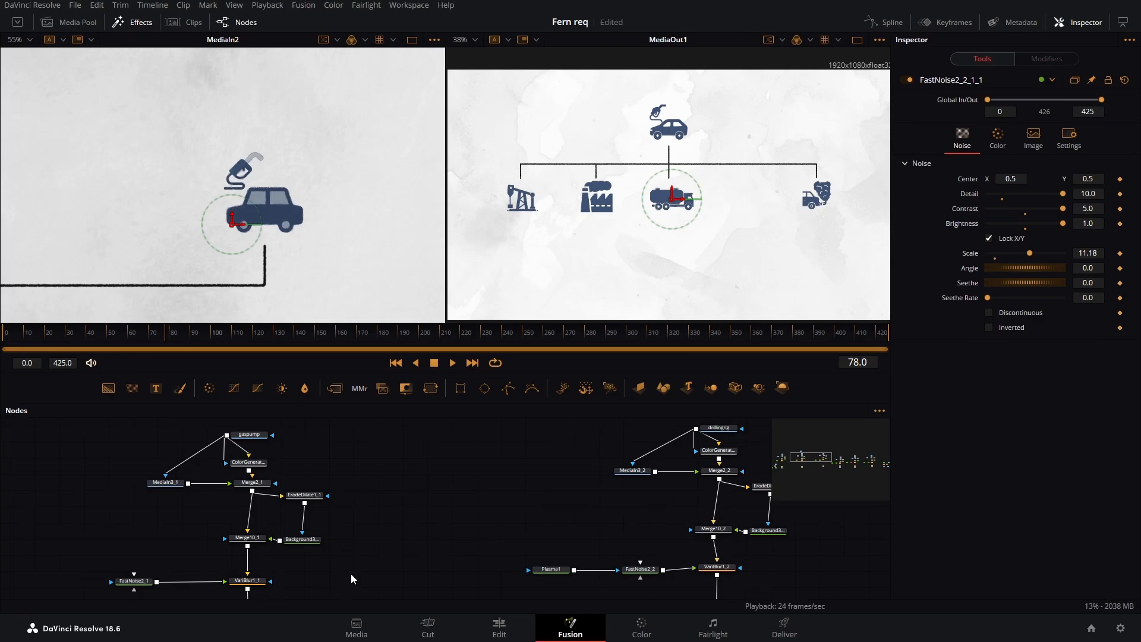
left_click_drag(350, 573, 131, 424)
left_click_drag(251, 500, 251, 462)
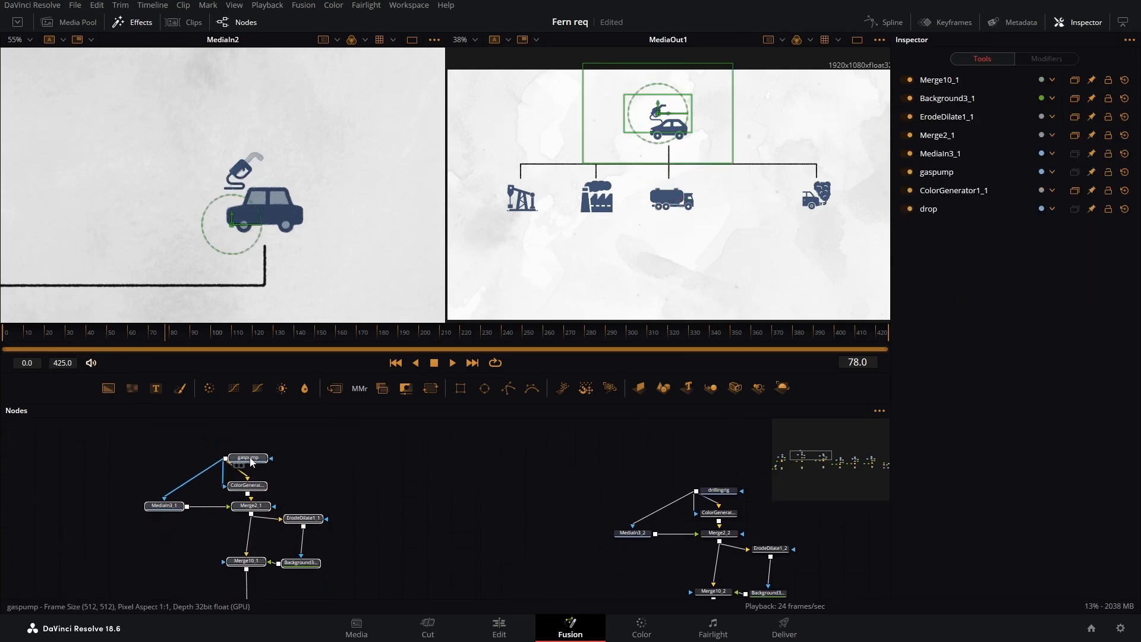
Merge the drop image over Merge10_1 and place the new Merge node between Merge10_1 and VariBlur1_1
left_click(323, 440)
left_click_drag(322, 439, 330, 485)
left_click_drag(225, 457, 499, 434)
left_click_drag(493, 514, 290, 491)
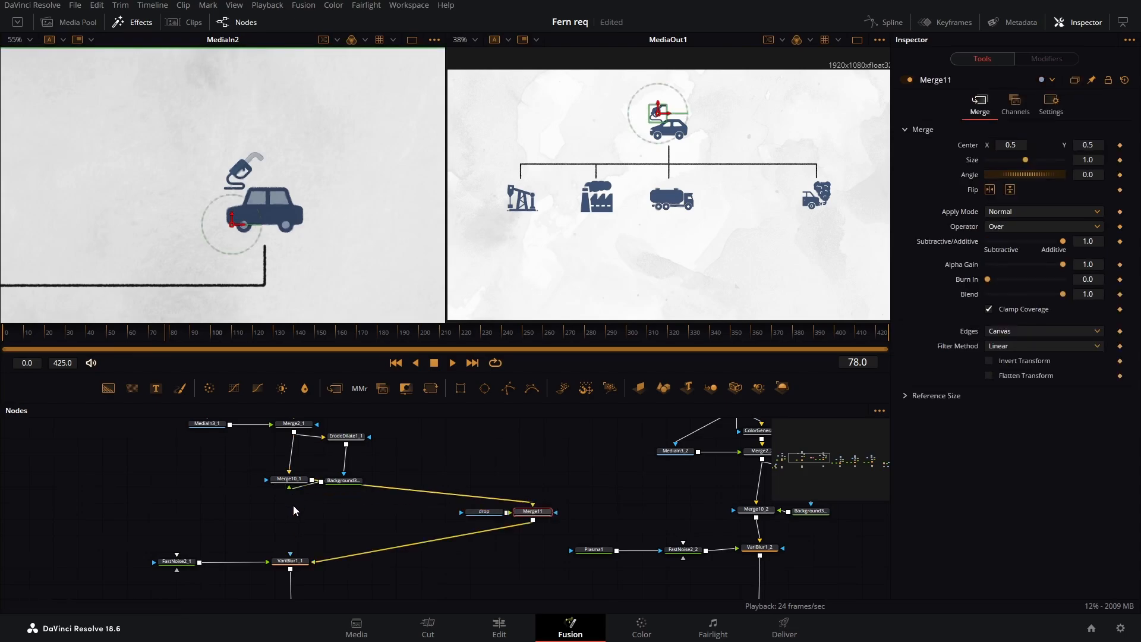
left_click_drag(540, 516, 297, 522)
Insert a Color Generator node between the drop image and Merge11
scroll(637, 105, "up", 5)
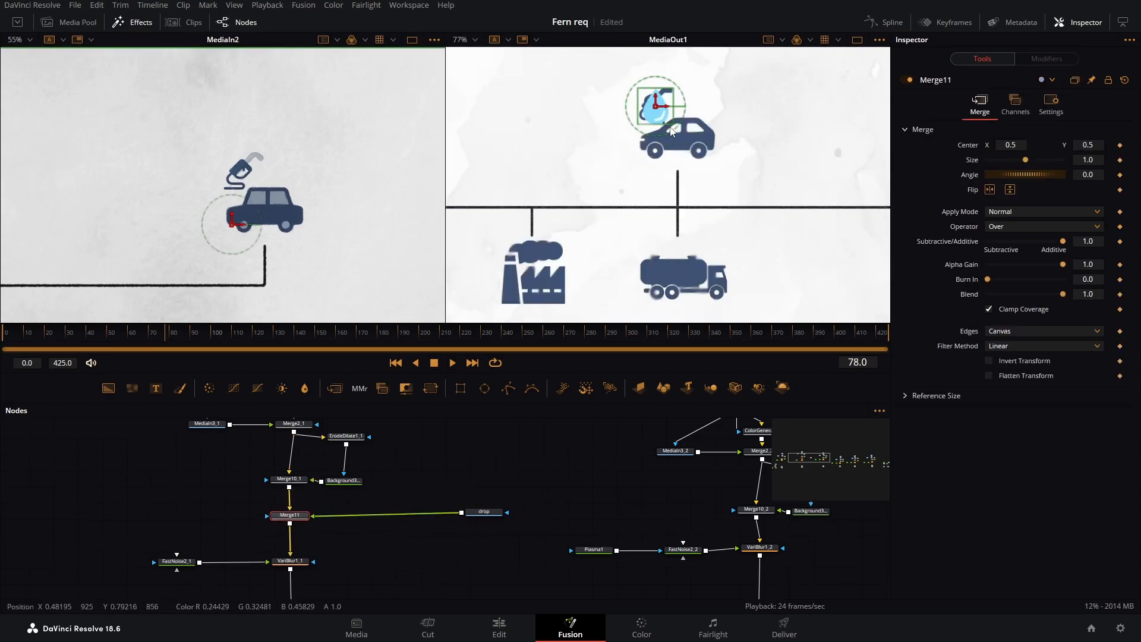
scroll(637, 105, "up", 1)
left_click_drag(673, 105, 635, 178)
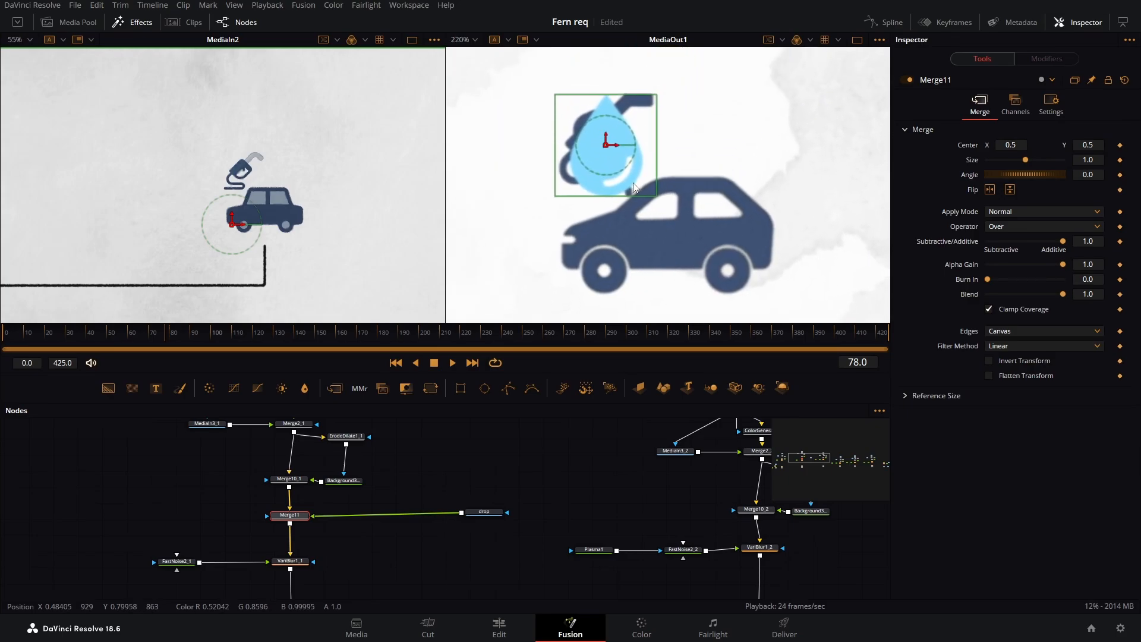
left_click_drag(488, 518, 451, 521)
key("shift+space")
type("color")
key("Return")
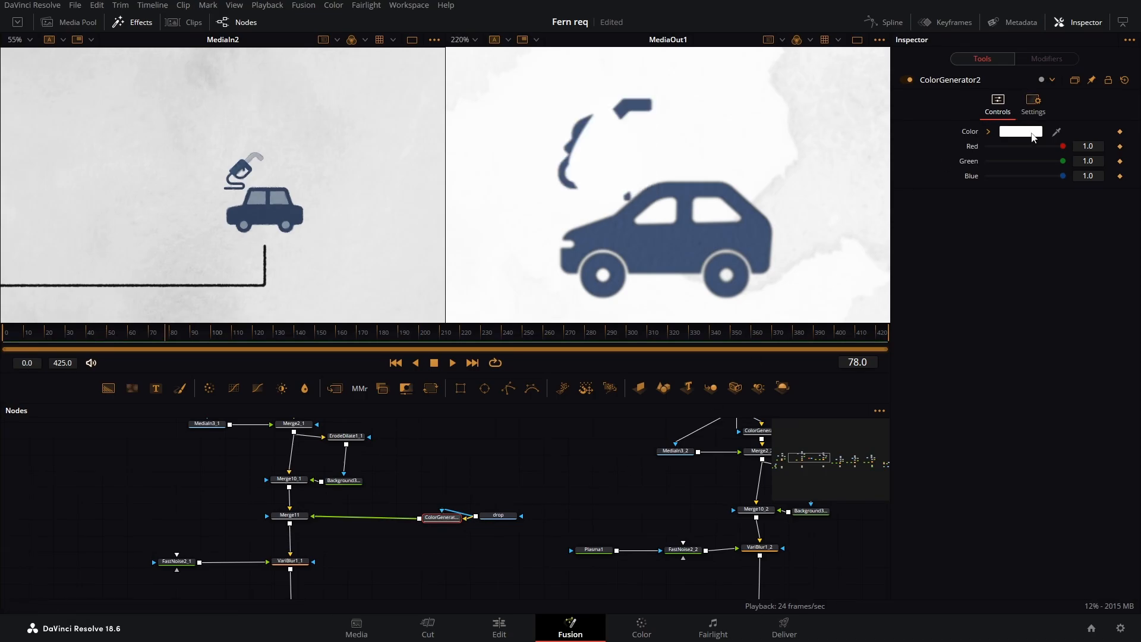
Go to frame 21, sample the grey-blue of the reference's drop as the ColorGenerator2 color, and save the project
left_click_drag(1058, 135, 917, 262)
left_click_drag(55, 332, 48, 342)
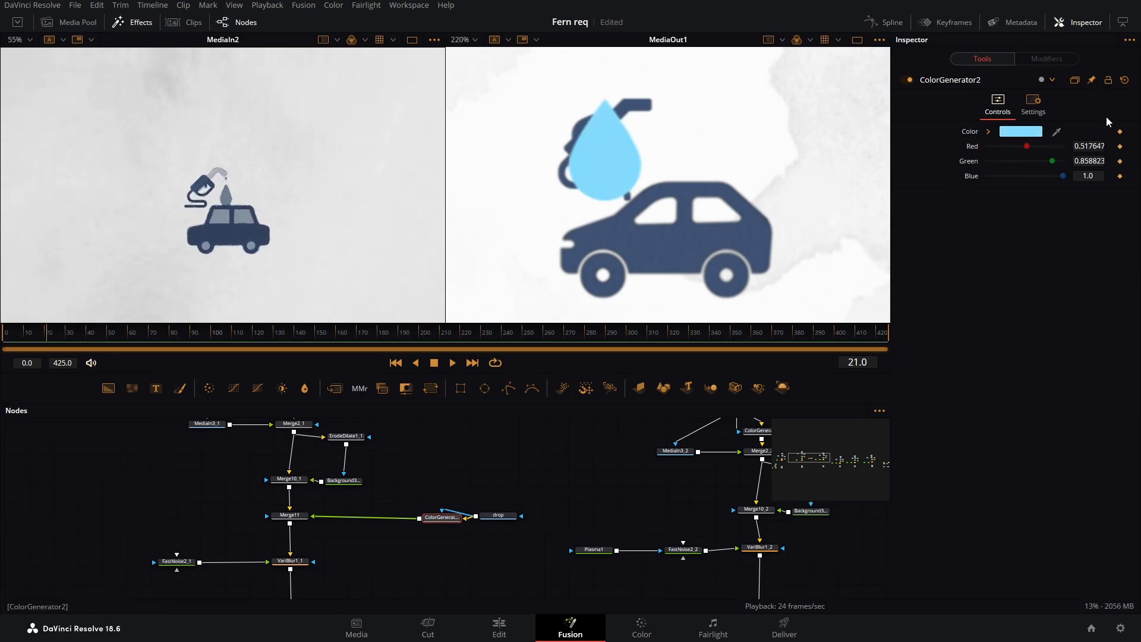
left_click_drag(1057, 131, 231, 195)
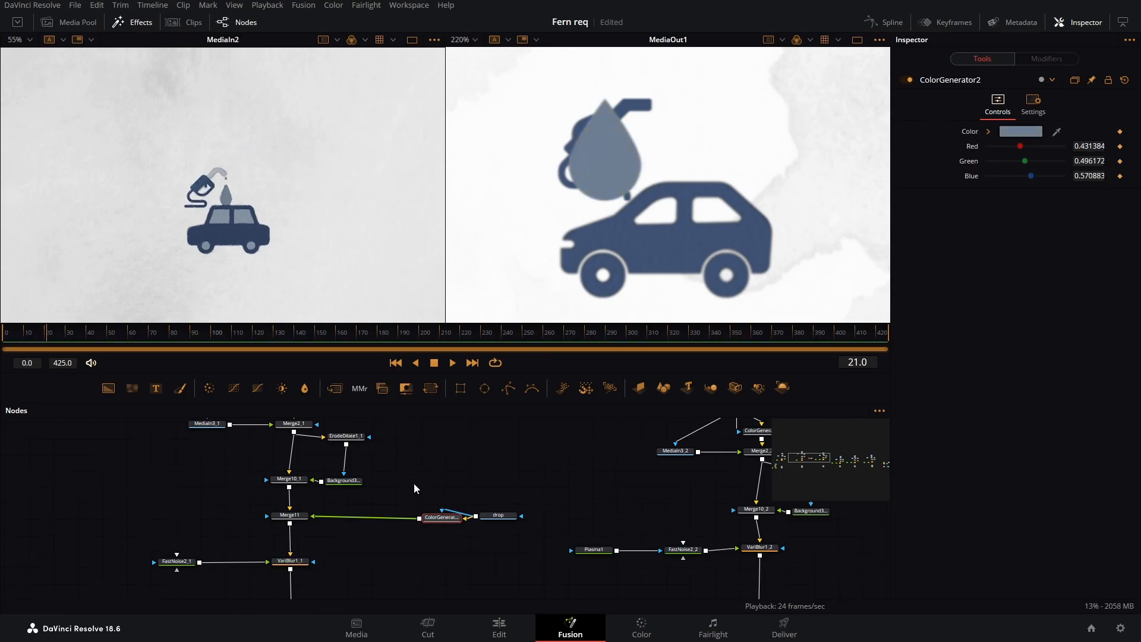
key("ctrl+s")
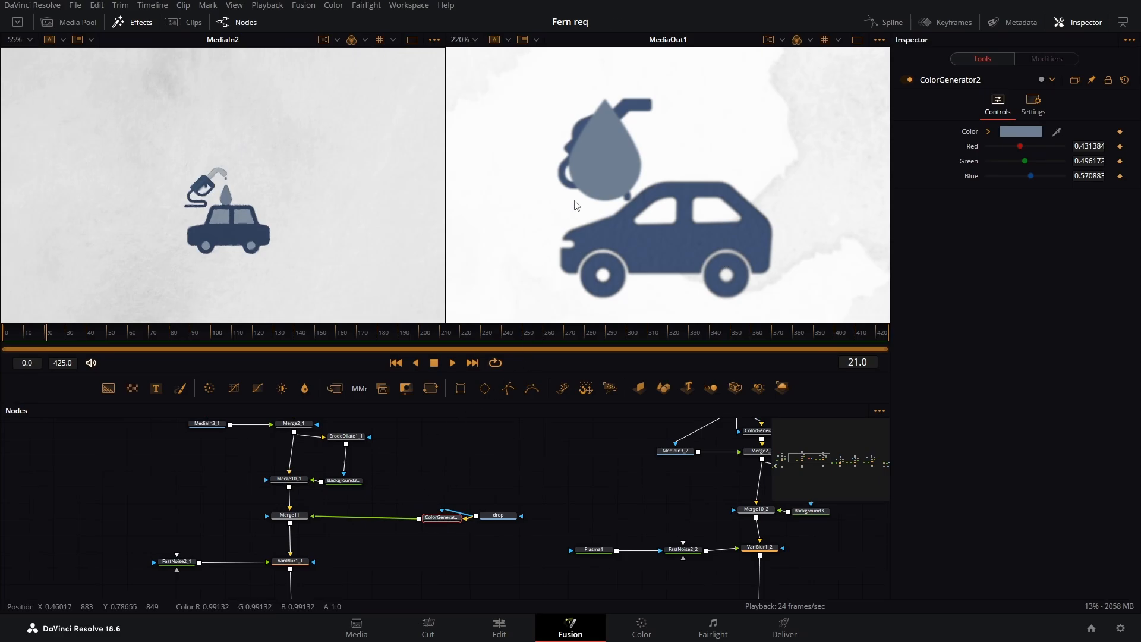
Copy the MediaIn3_1 paper texture and its Merge2_1 overlay, and insert the copies between ColorGenerator2 and Merge11 in the drop's branch
left_click_drag(416, 474, 416, 499)
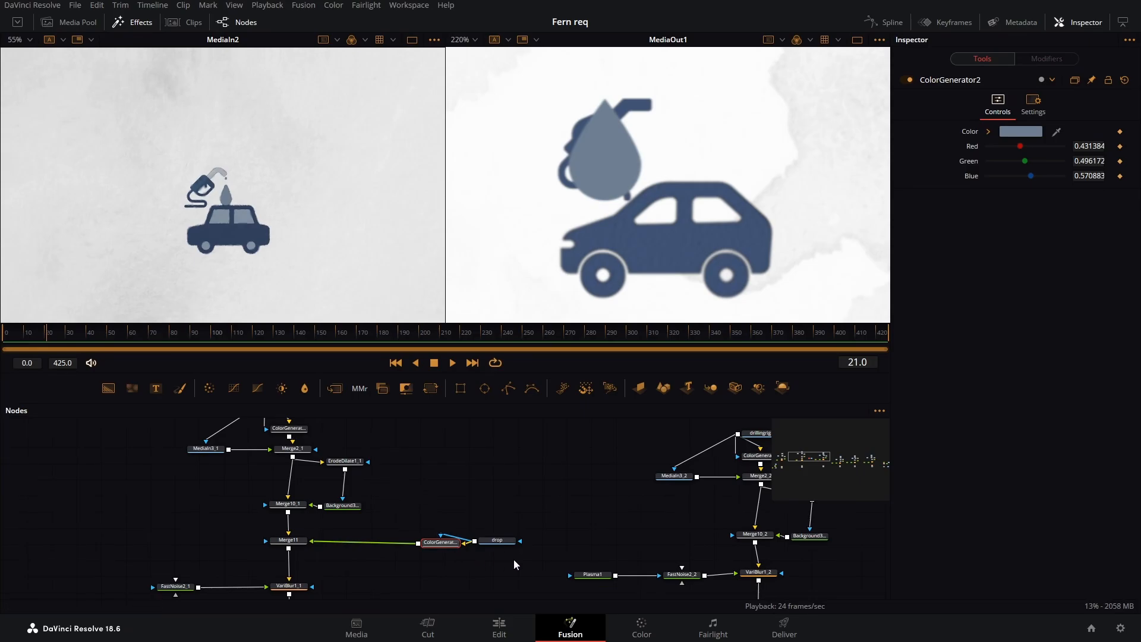
left_click_drag(514, 559, 496, 540)
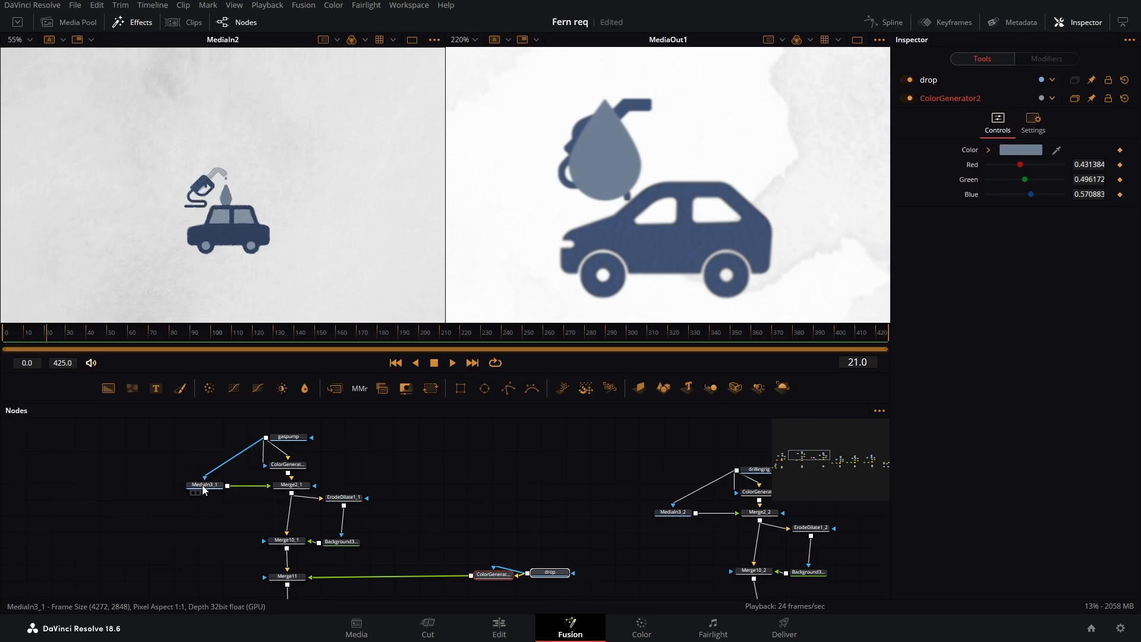
mouse_move(205, 486)
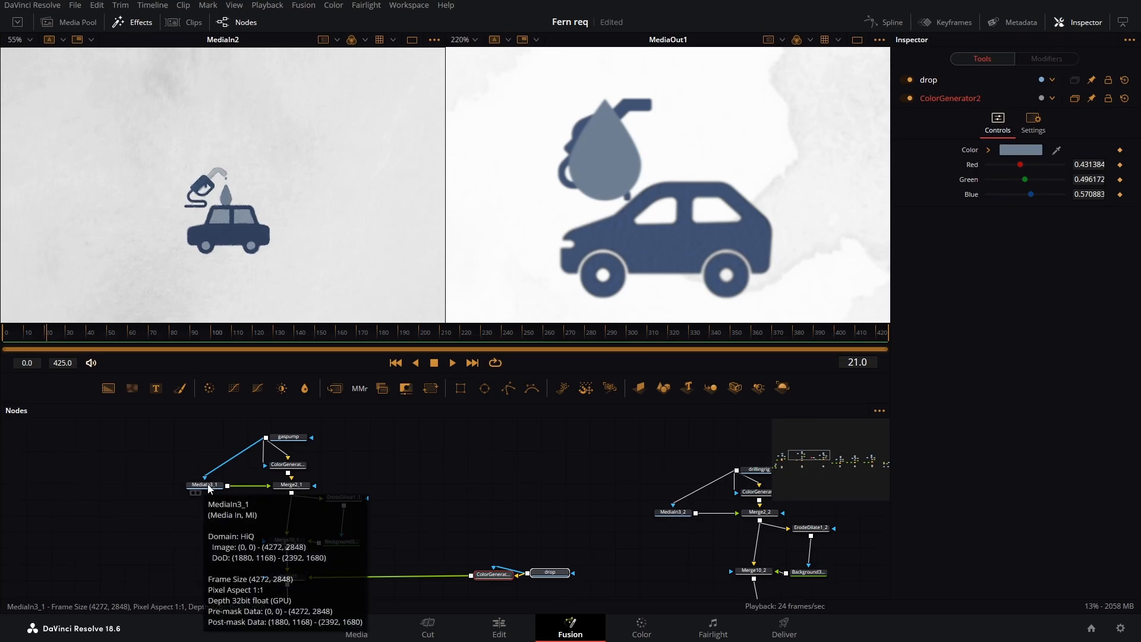
left_click(208, 487)
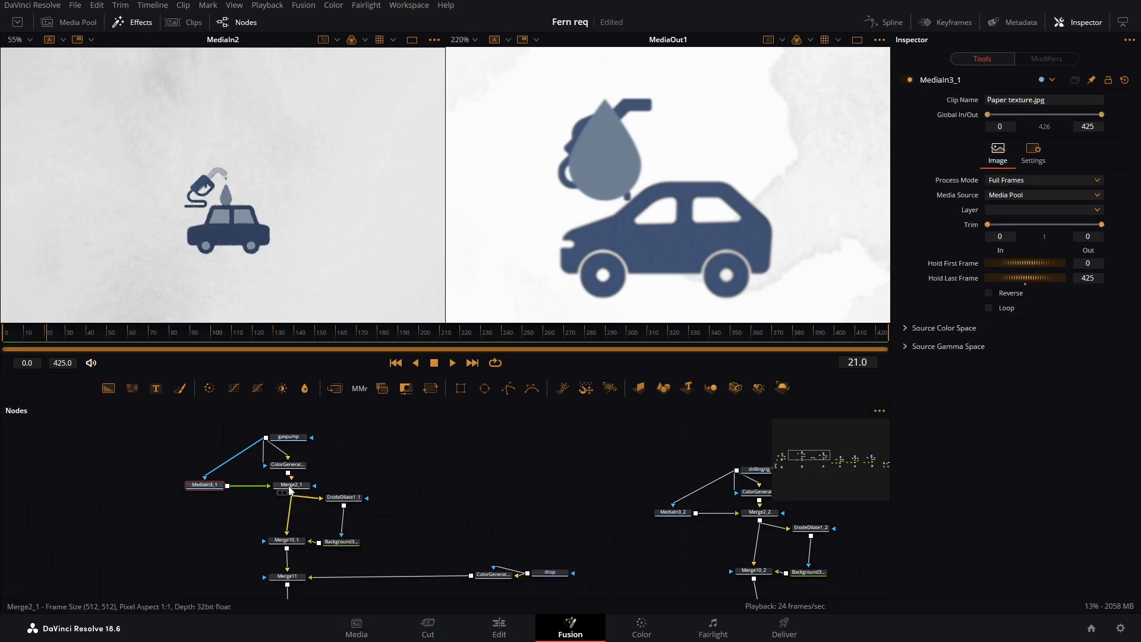
left_click(292, 487, "ctrl")
key("ctrl+v")
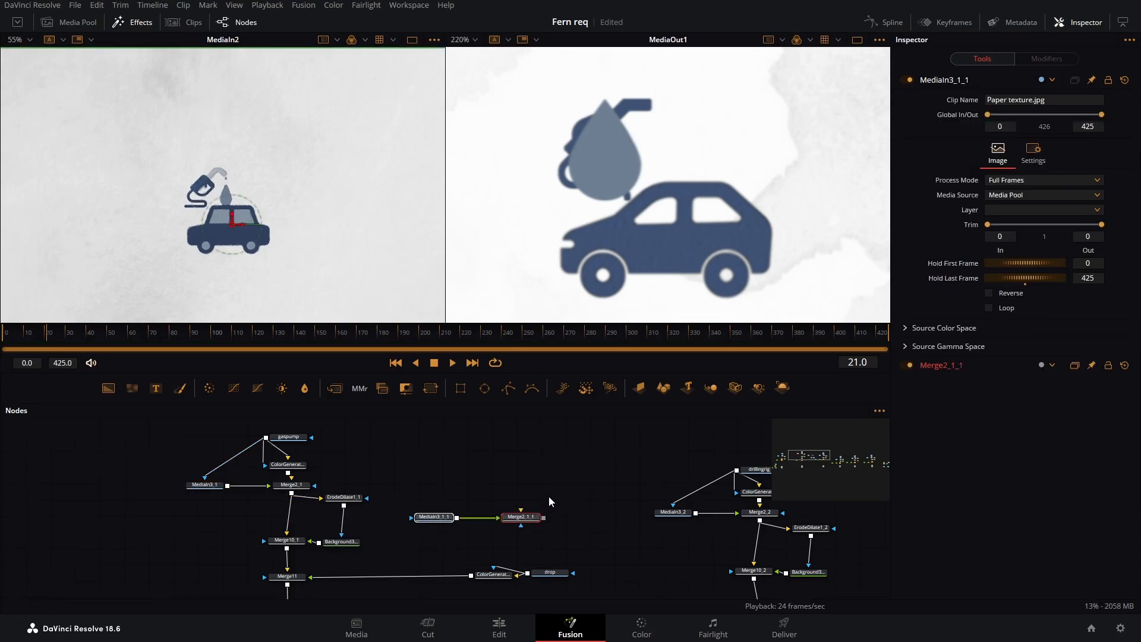
left_click_drag(535, 523, 434, 580)
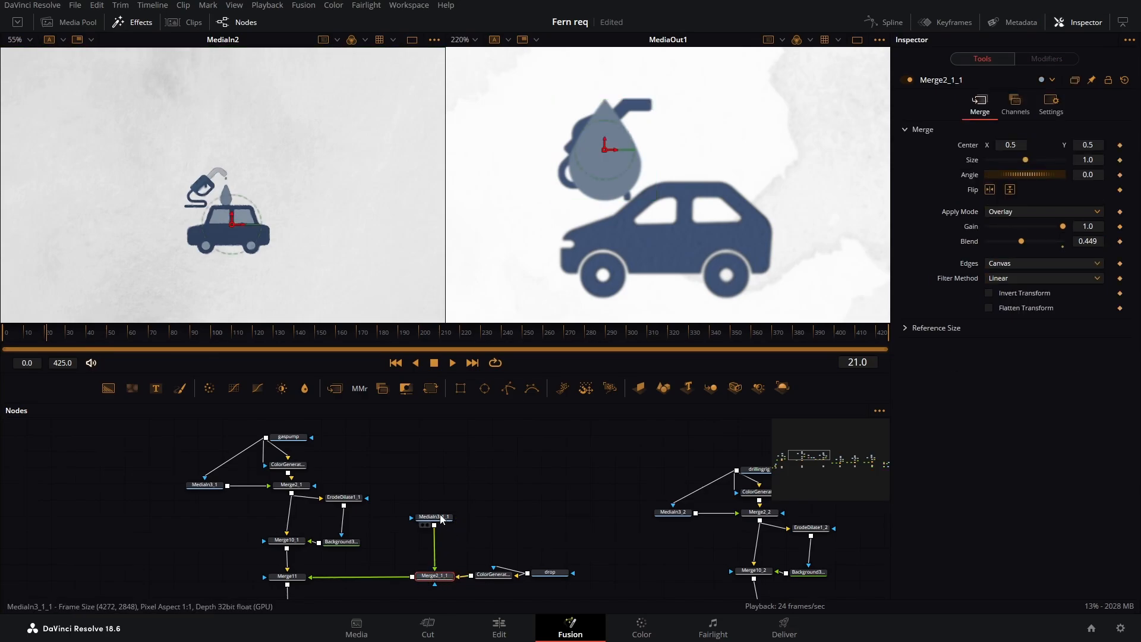
left_click_drag(434, 517, 436, 526)
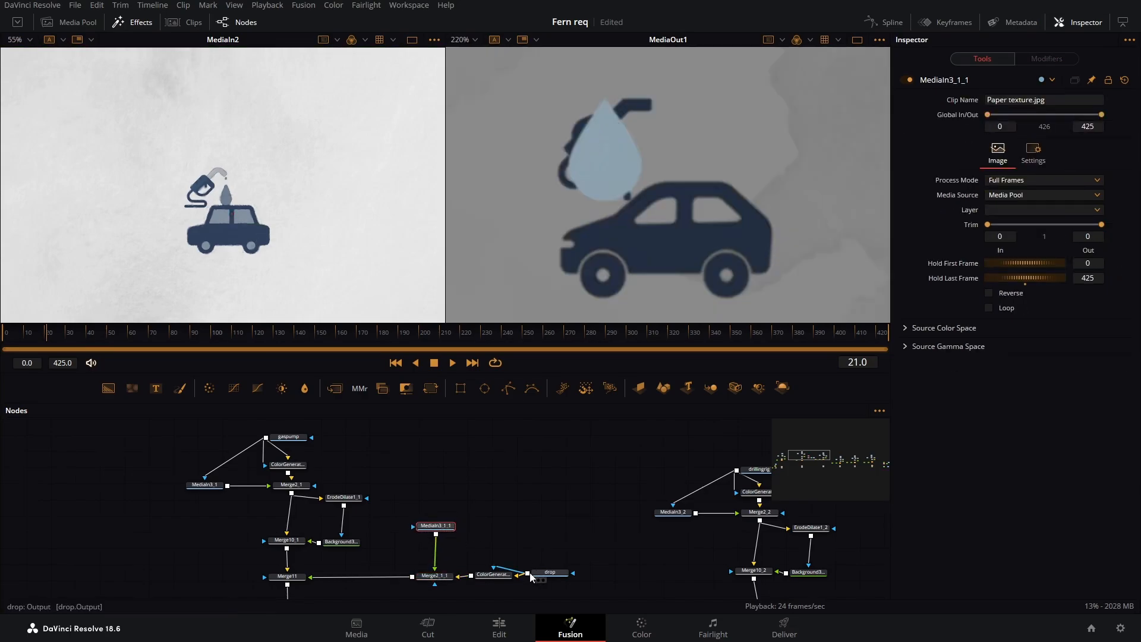
Copy the ErodeDilate1_1, Background3_1 and Merge10_1 nodes and paste the copies beside the drop's branch
left_click_drag(528, 576, 436, 587)
left_click_drag(496, 529, 507, 504)
left_click_drag(390, 528, 278, 494)
left_click(361, 471, "ctrl")
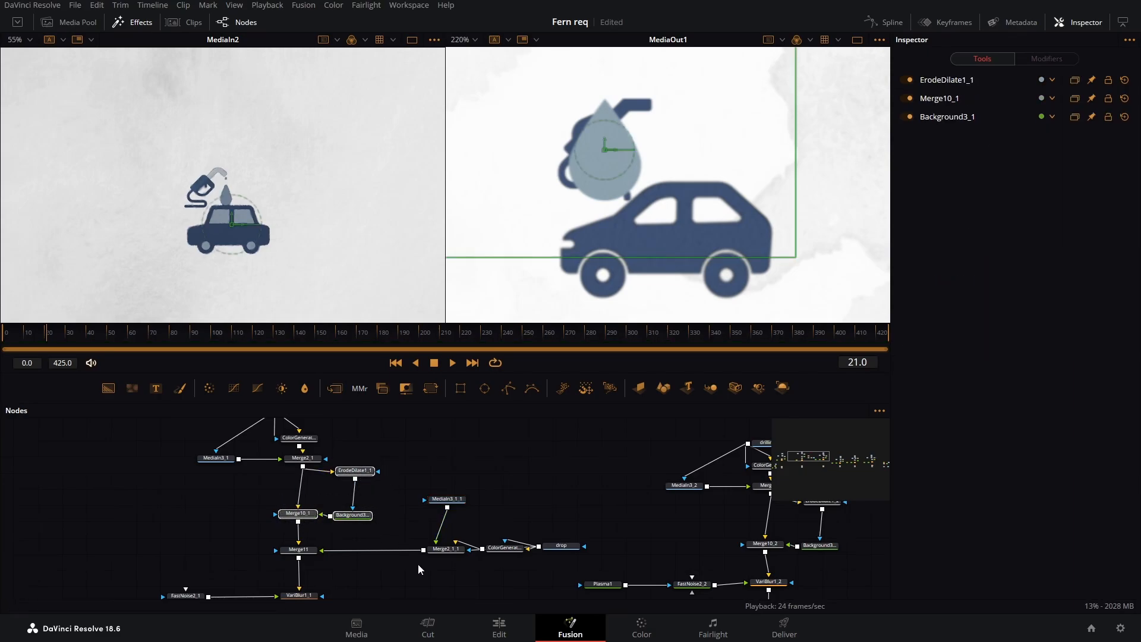
key("ctrl+c")
key("ctrl+v")
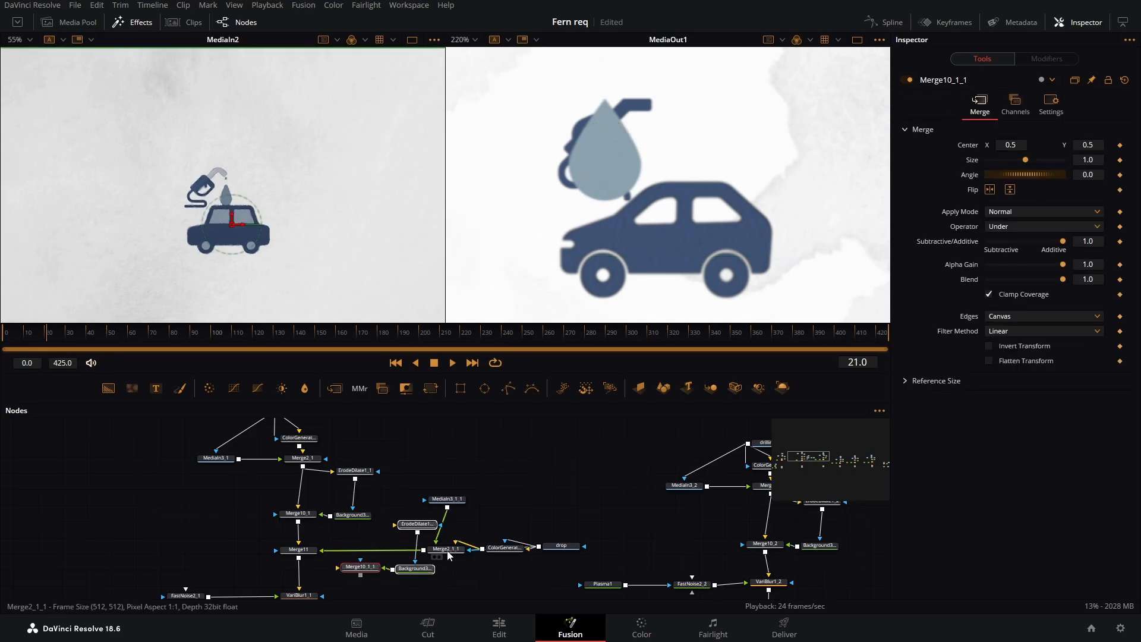
Insert the Merge10_1 copy between Merge2_1_1 and Merge11, and feed Merge2_1_1 into the ErodeDilate1_1 copy
left_click_drag(585, 560, 561, 561)
left_click_drag(451, 553, 481, 486)
left_click(476, 480)
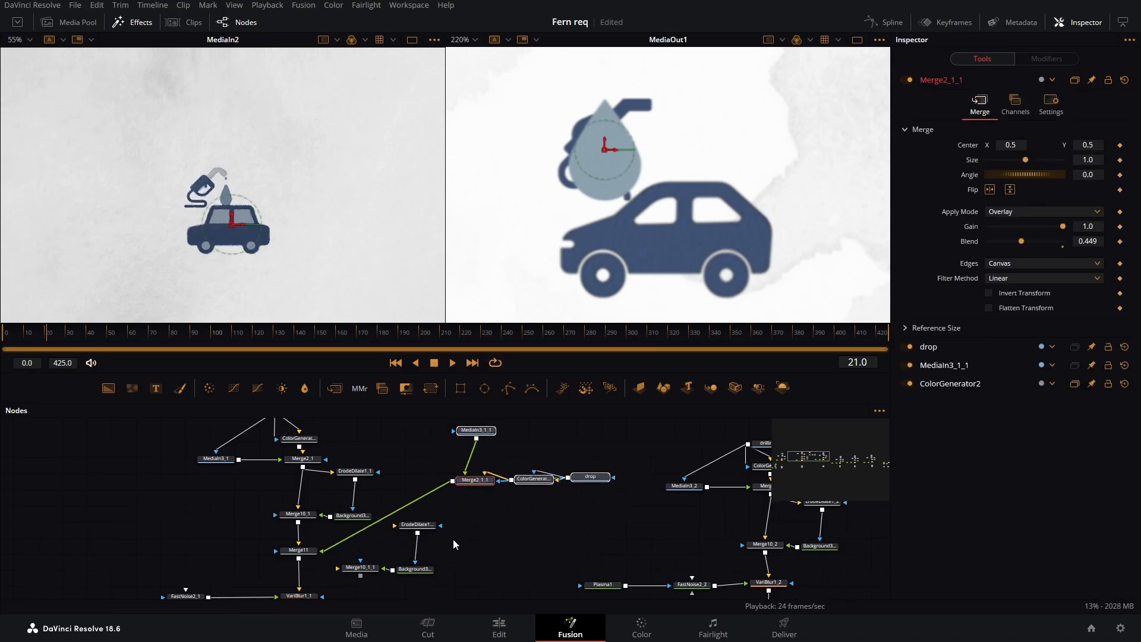
left_click_drag(416, 525, 474, 538)
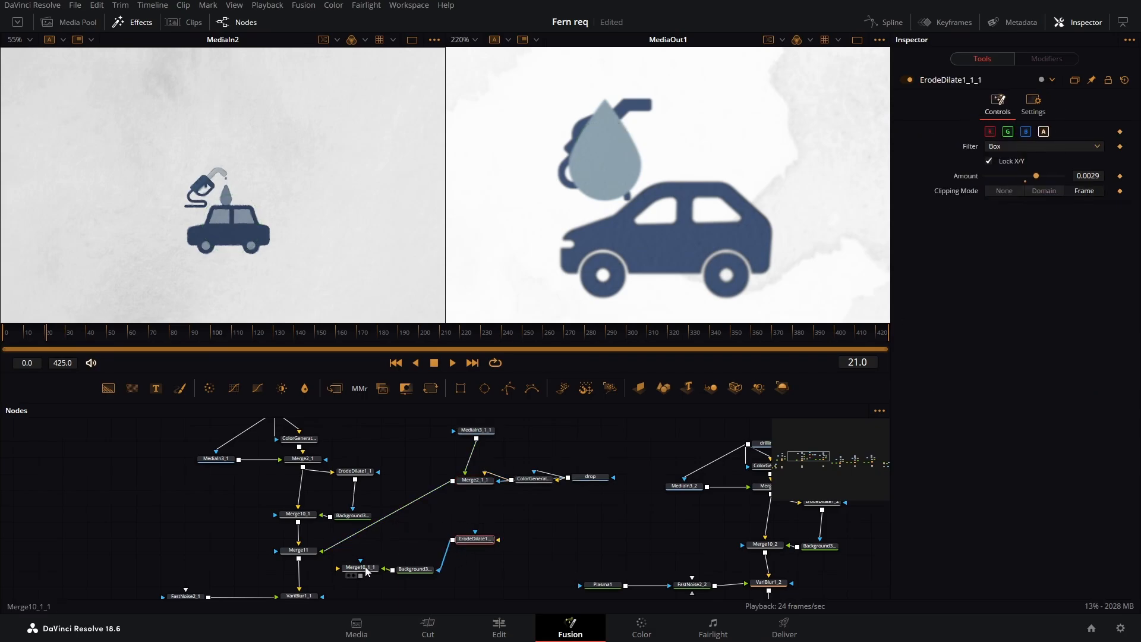
mouse_move(366, 571)
left_mouse_down()
mouse_move(392, 520)
mouse_move(367, 570)
left_mouse_up()
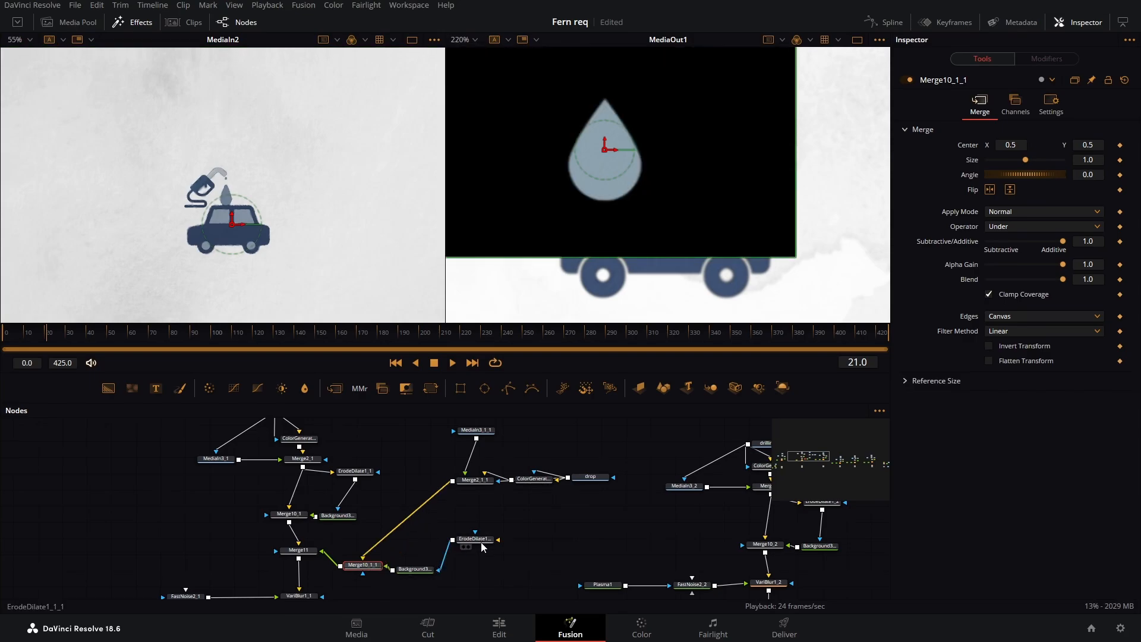
left_click_drag(478, 539, 482, 546)
left_click_drag(453, 482, 468, 541)
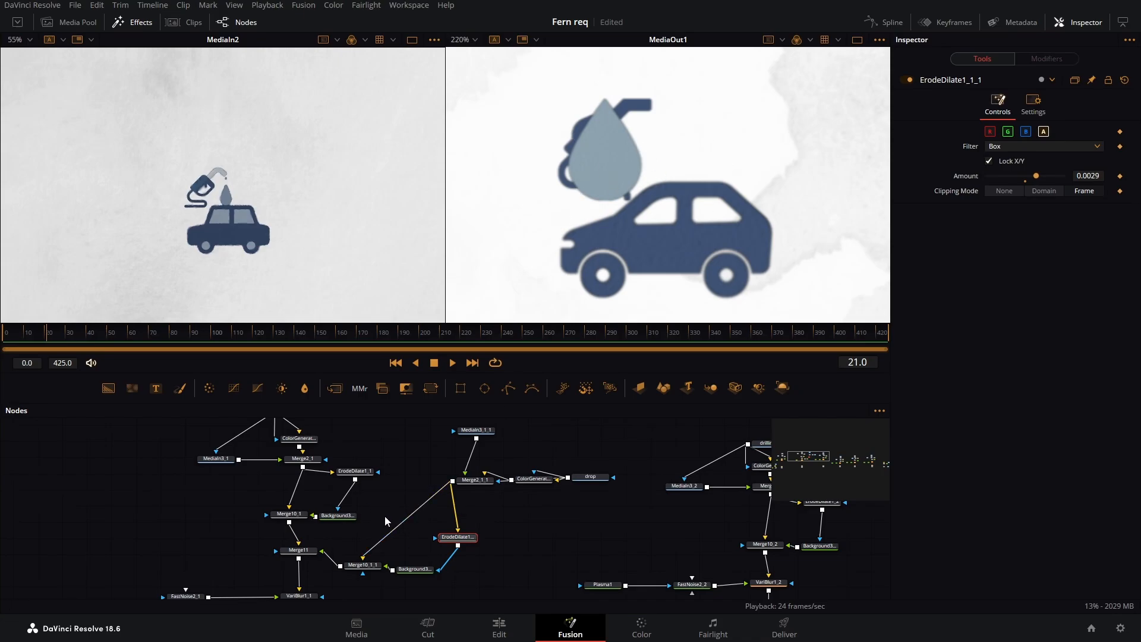
Tidy the drop's edge nodes beneath Merge2_1_1 and combine the seven nodes of the drop's branch into one group
left_click_drag(384, 516, 385, 481)
left_click_drag(486, 478, 474, 547)
scroll(417, 508, "down", 2)
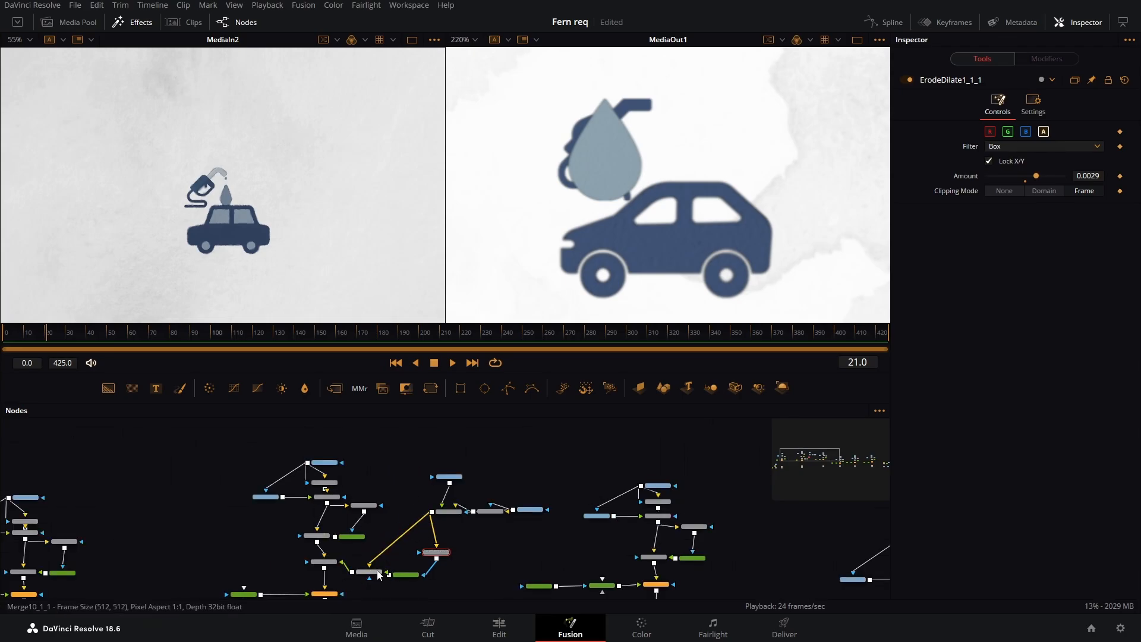
mouse_move(451, 544)
left_mouse_down()
mouse_move(357, 587)
mouse_move(443, 559)
left_mouse_up()
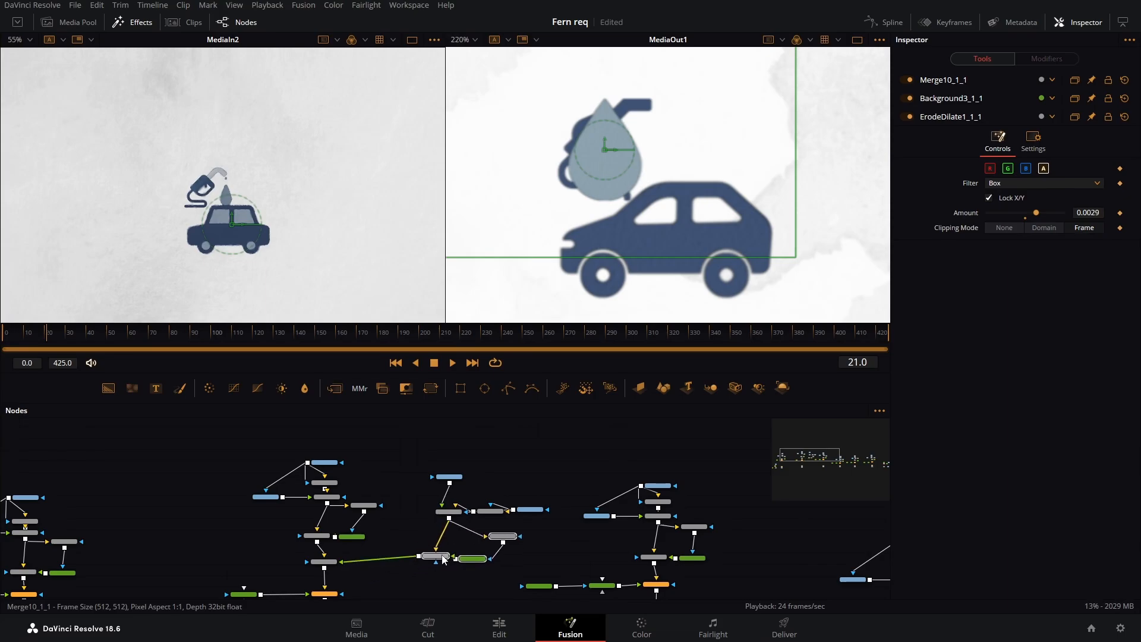
left_click_drag(406, 445, 544, 571)
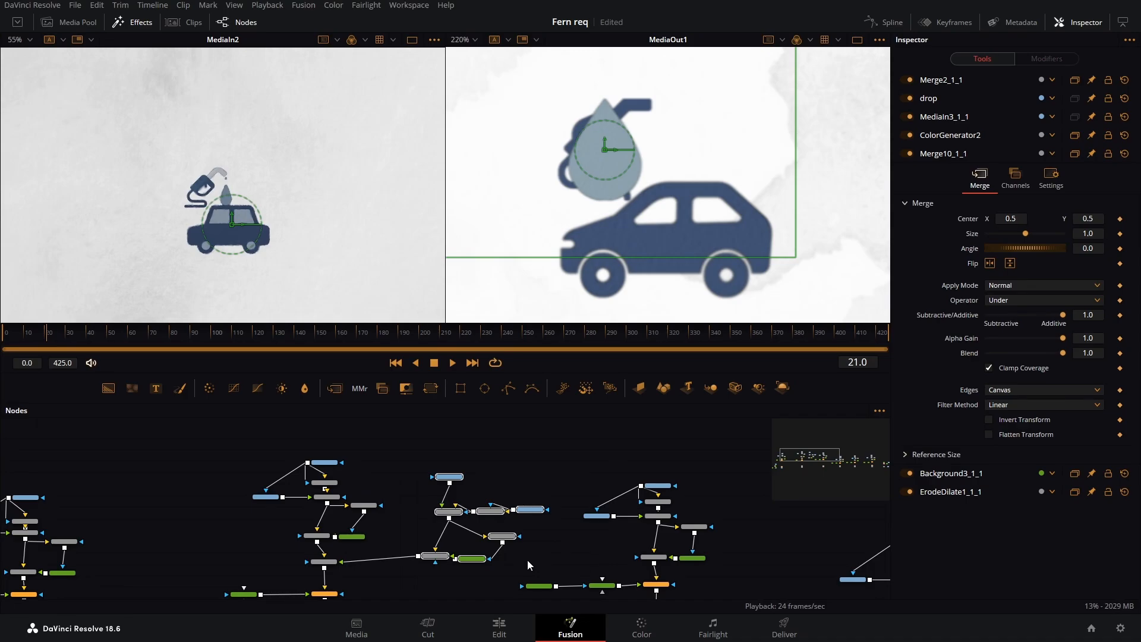
key("ctrl+g")
left_click_drag(507, 552, 507, 562)
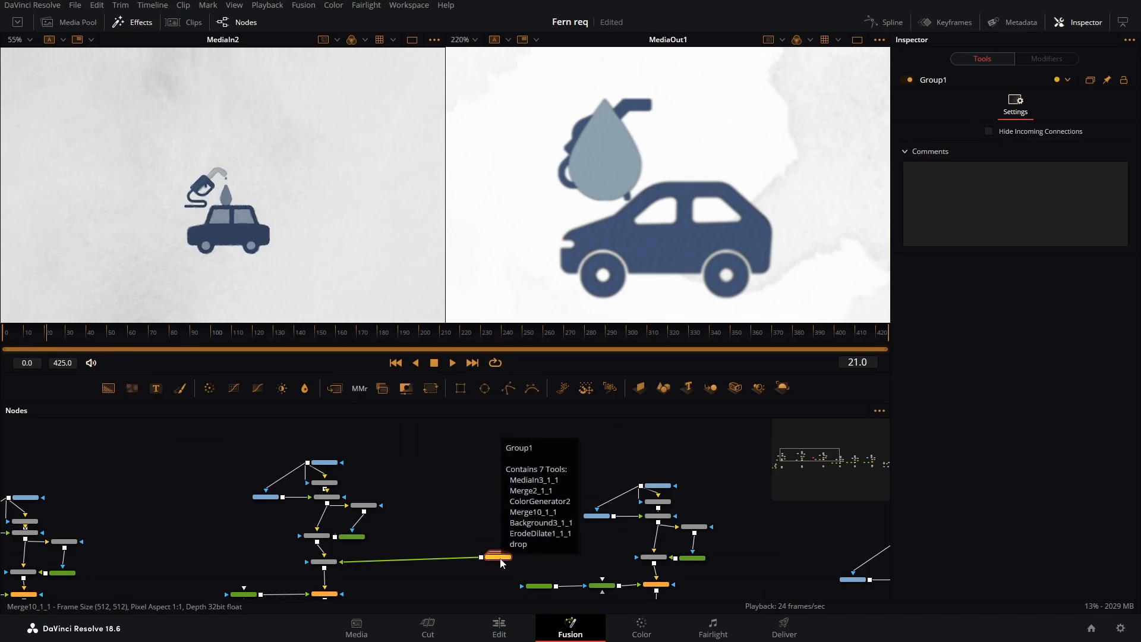
Add a Transform between Group1 and Merge11, scale the drop to 0.458 and place it beneath the gas nozzle's tip
key("shift+space")
type("colortran")
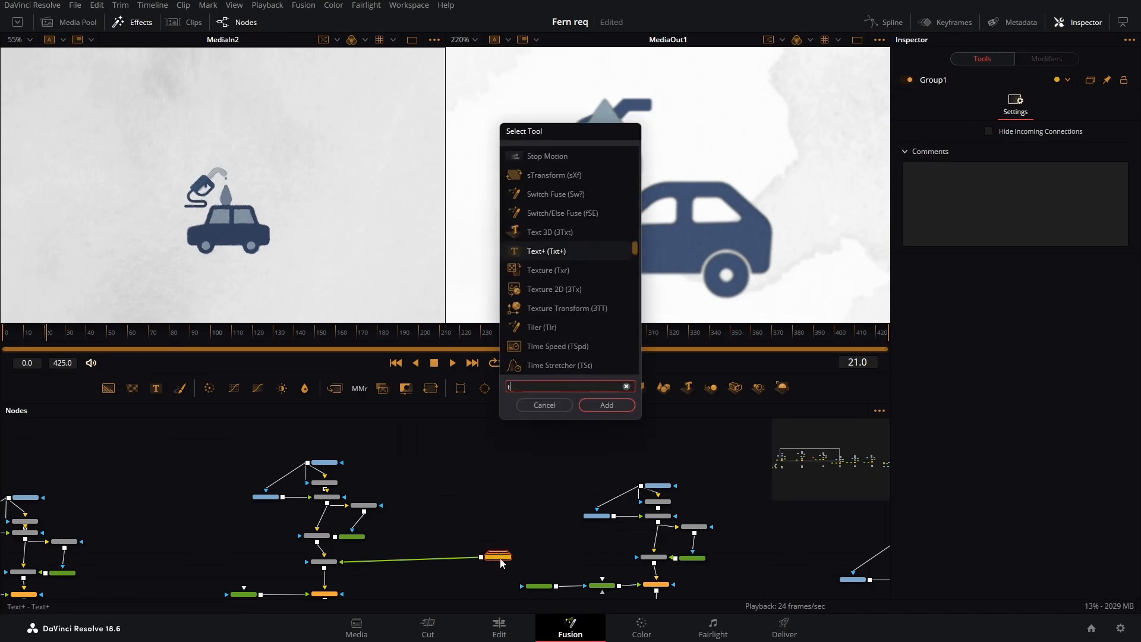
key("Return")
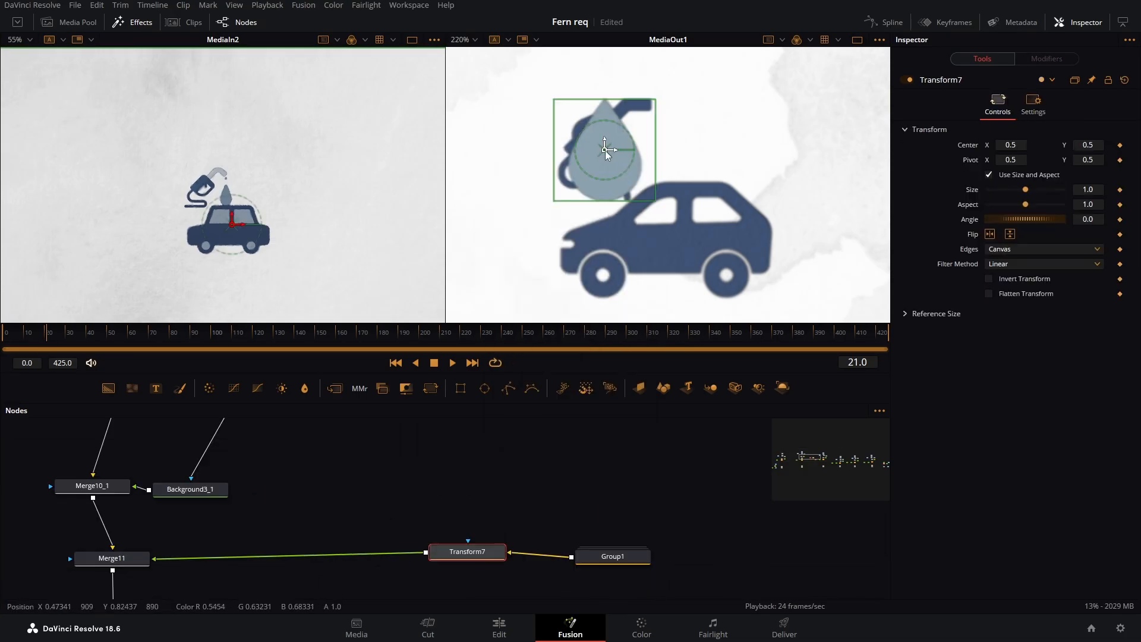
left_click_drag(602, 149, 654, 162)
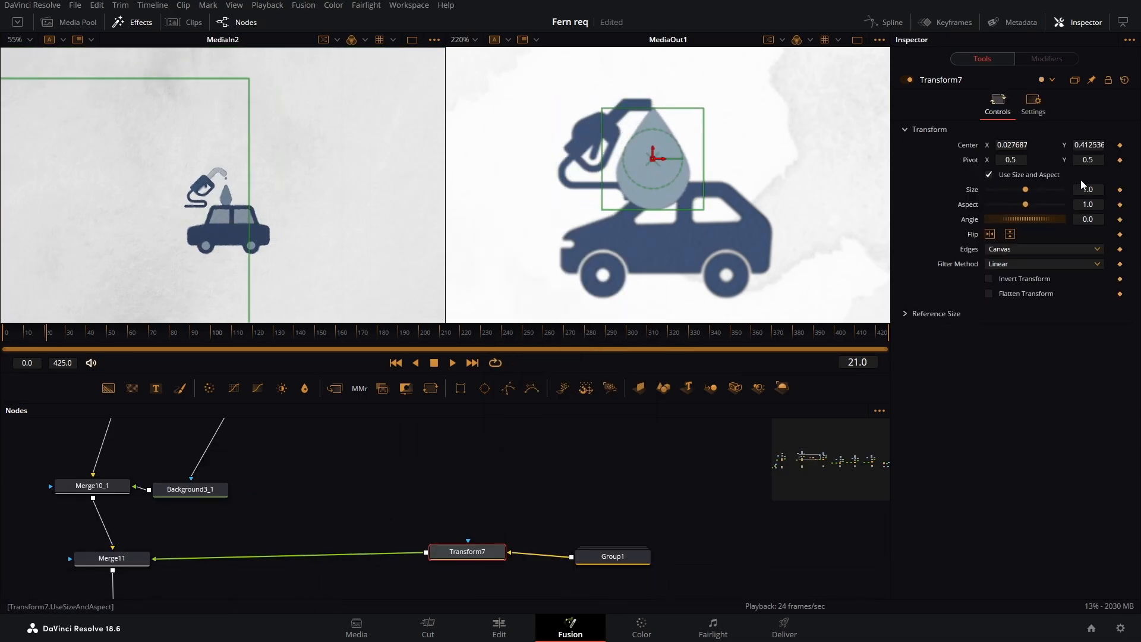
left_click_drag(1100, 190, 1064, 189)
left_click_drag(652, 164, 651, 144)
left_click_drag(1087, 190, 1081, 190)
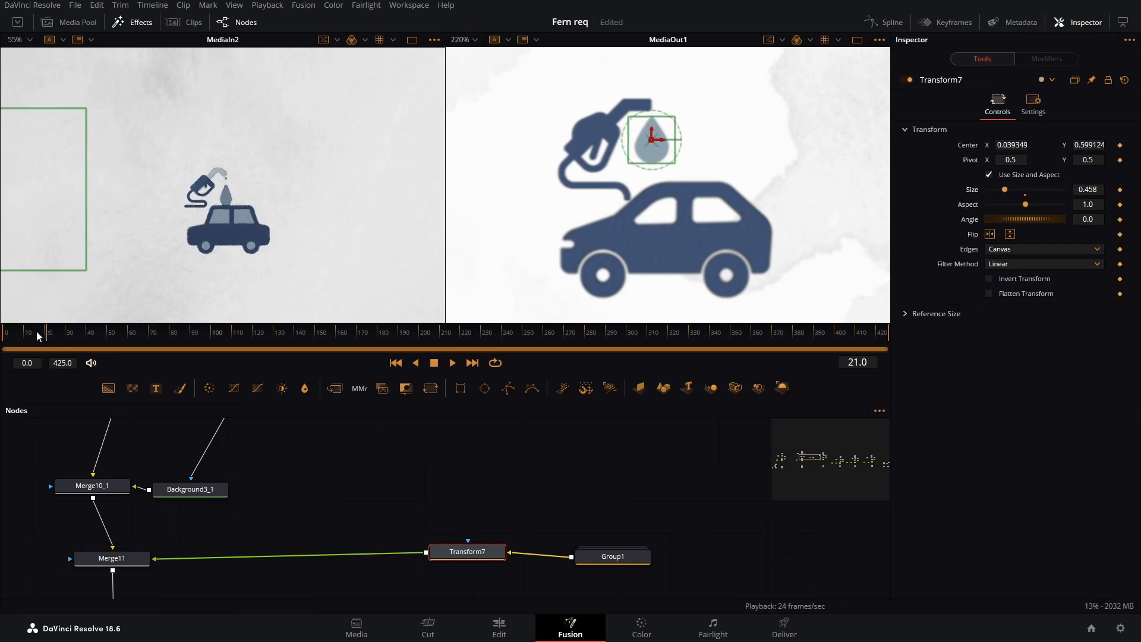
Compare the timing with the reference, and keyframe Transform7's size at 0.387 on frame 10
left_click_drag(21, 337, 2, 340)
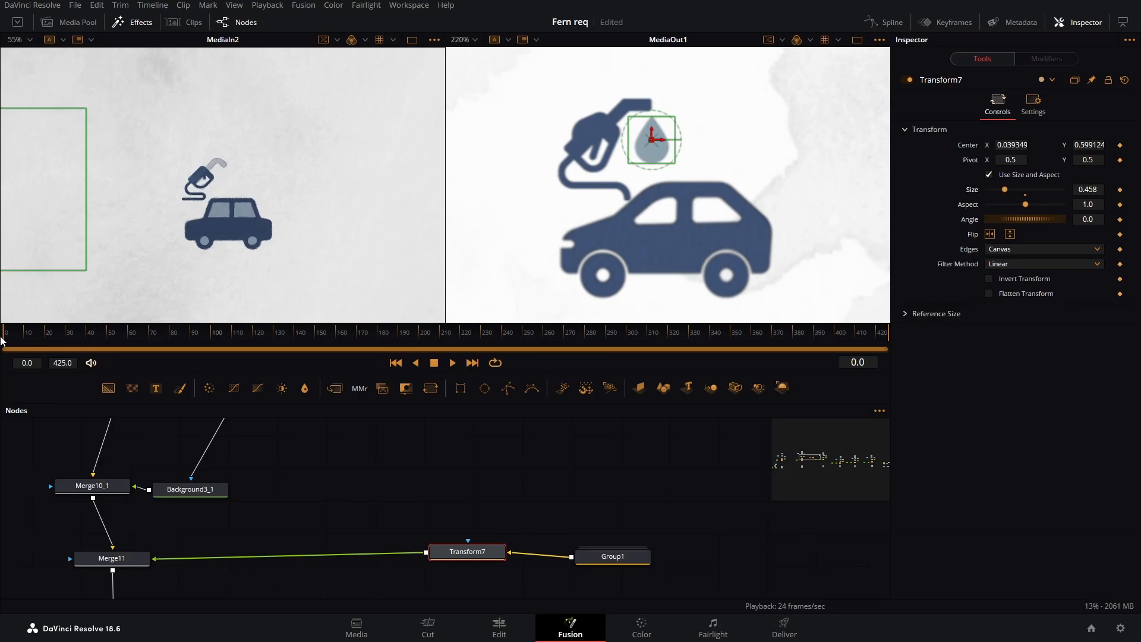
left_click_drag(6, 339, 27, 339)
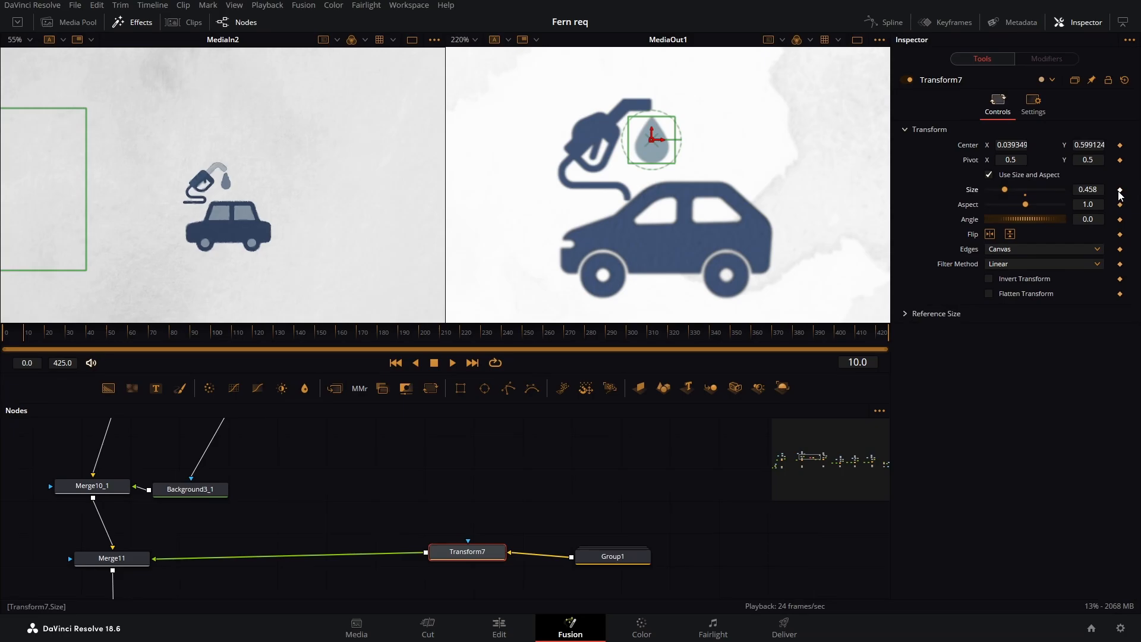
left_click_drag(1088, 190, 1045, 189)
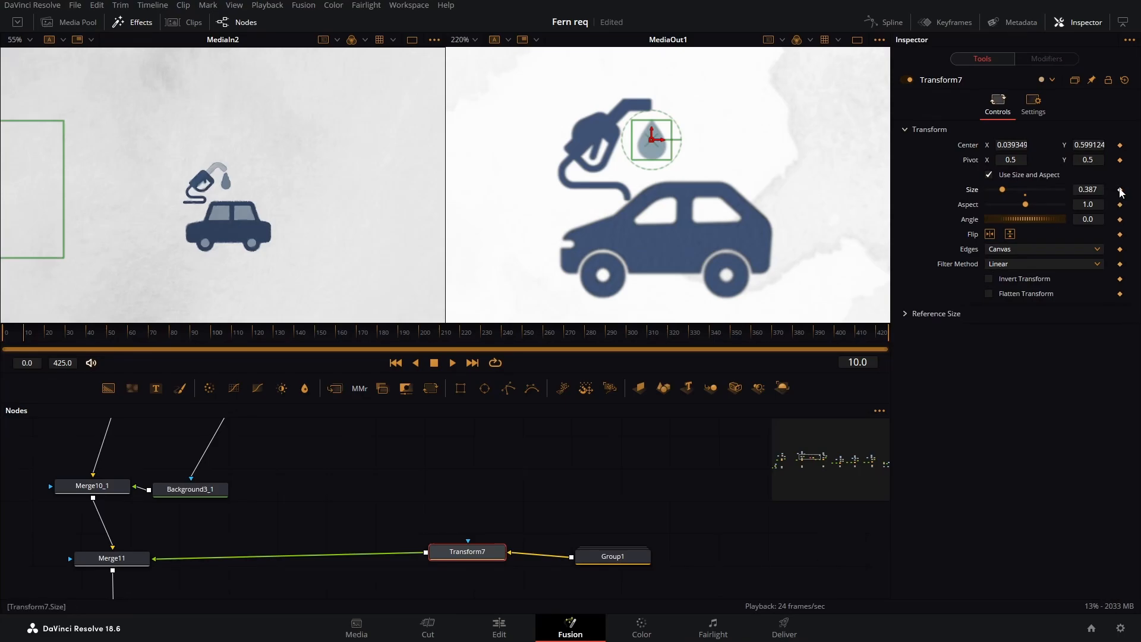
left_click(1120, 190)
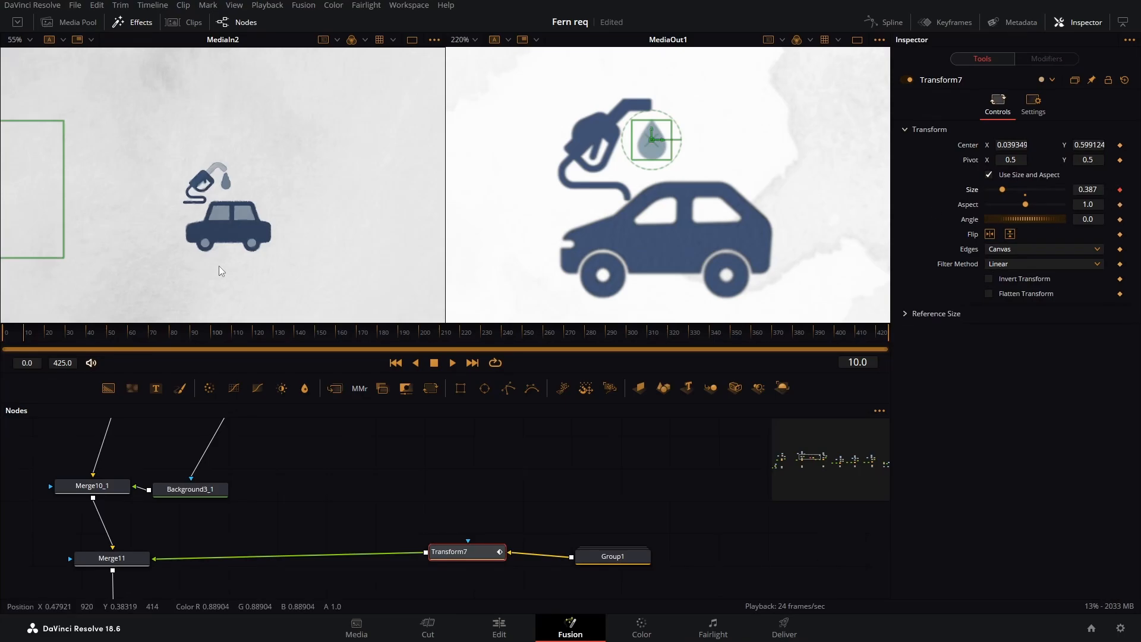
Set Transform7's size to 0.02 on frame 1 and play back the drop's growth
left_click_drag(21, 336, 4, 335)
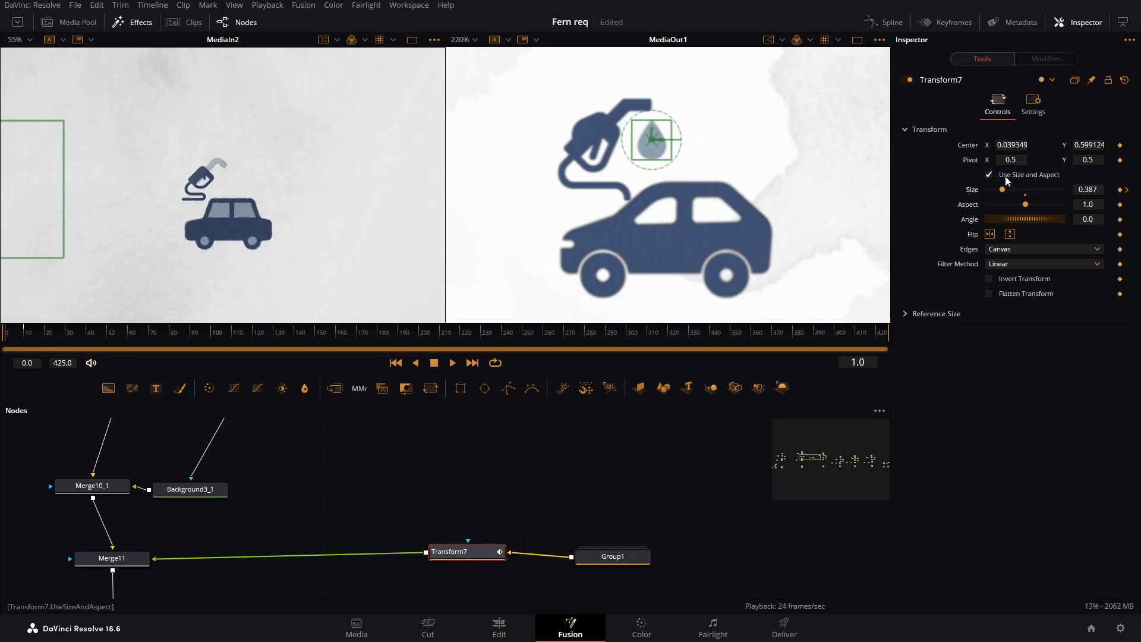
left_click_drag(1002, 191, 991, 194)
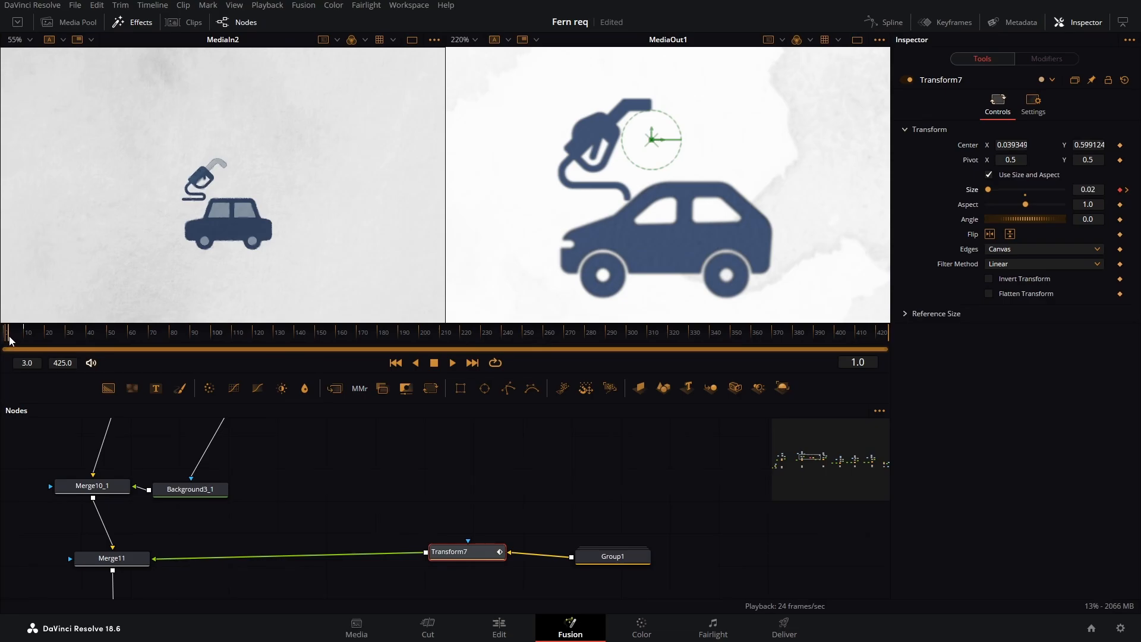
left_click_drag(32, 342, 16, 347)
key("space")
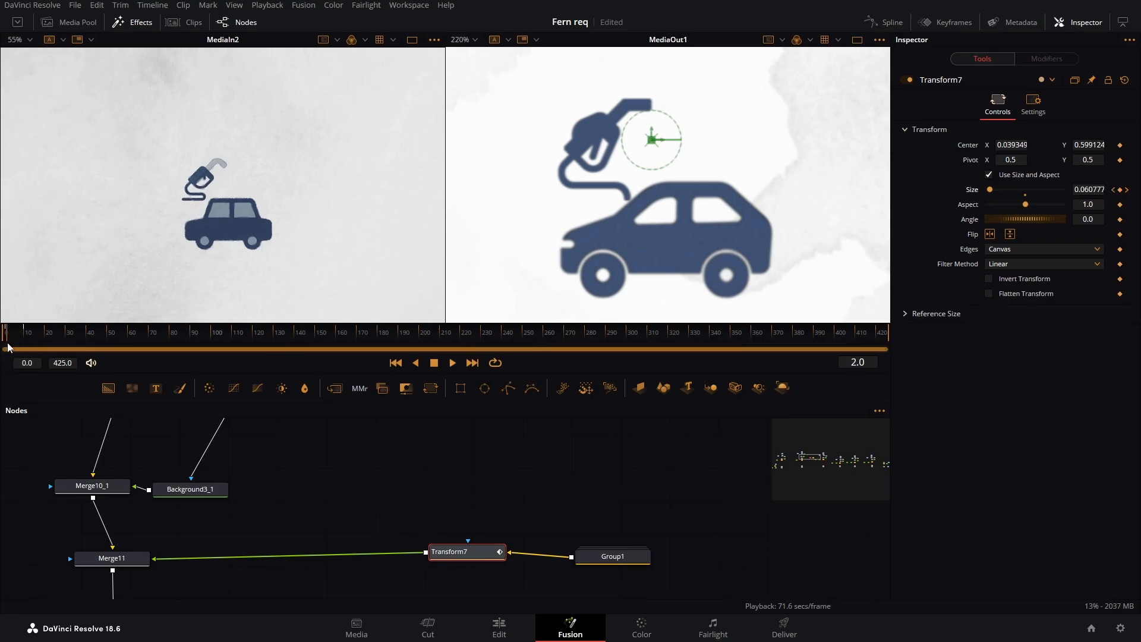
key("space")
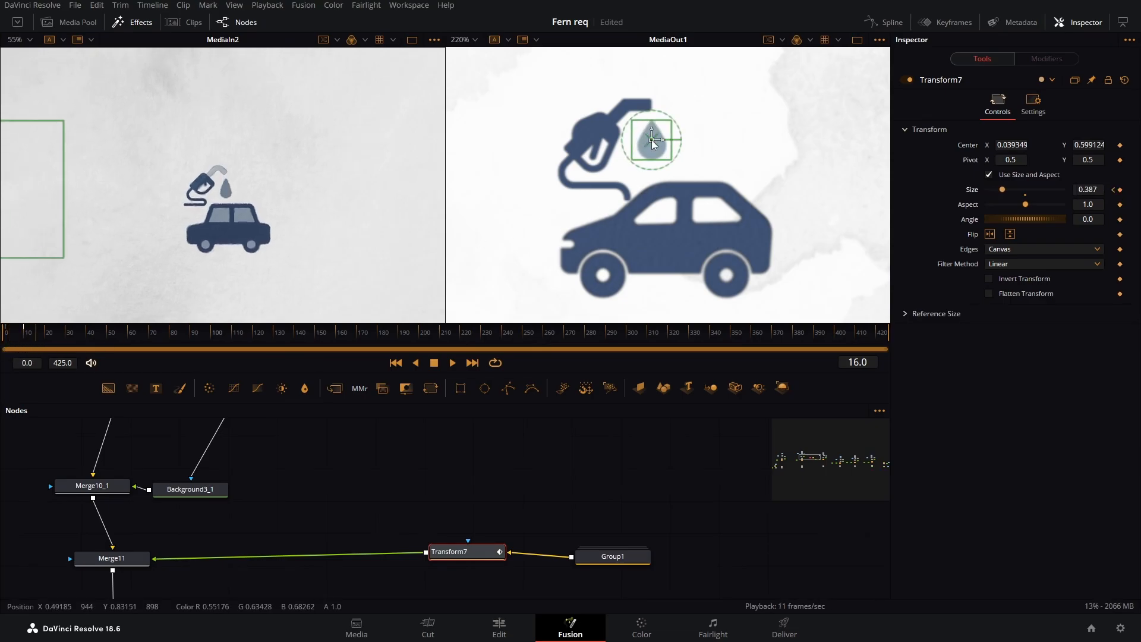
At frame 8, raise the drop to a Center Y of about 0.71 and keyframe Transform7's Center
left_click_drag(26, 341, 22, 341)
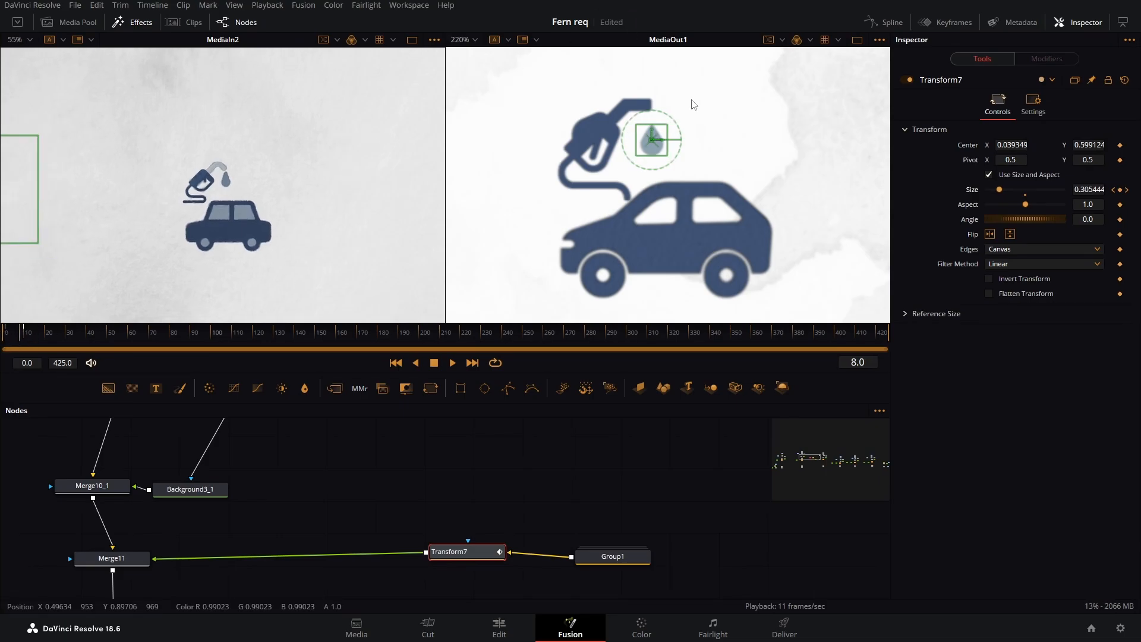
left_click_drag(651, 127, 651, 116)
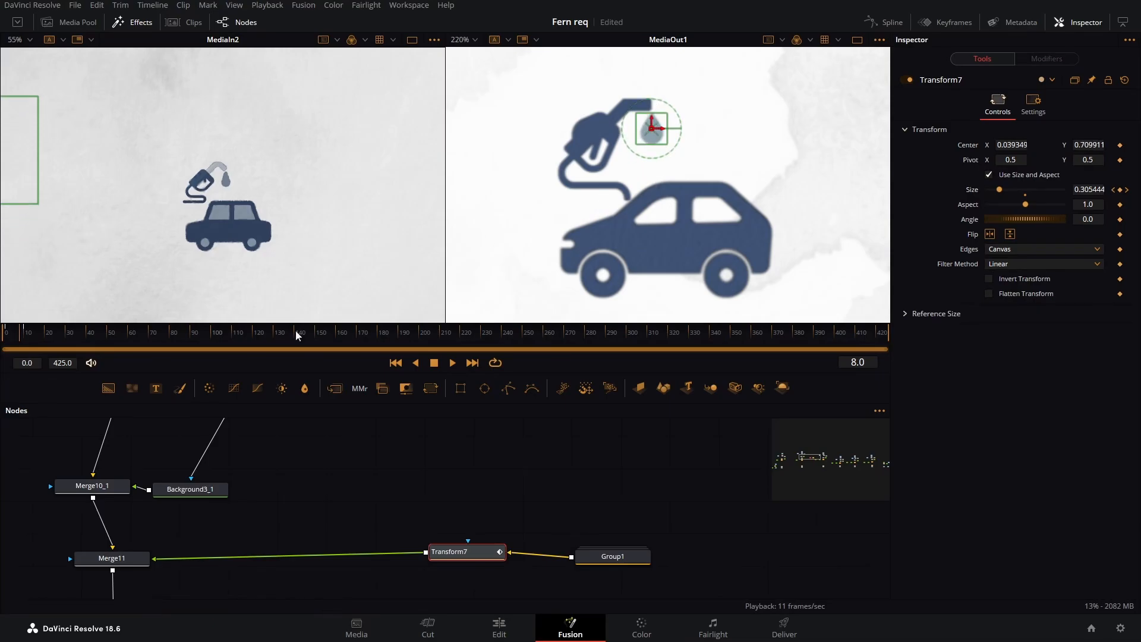
left_click(1121, 146)
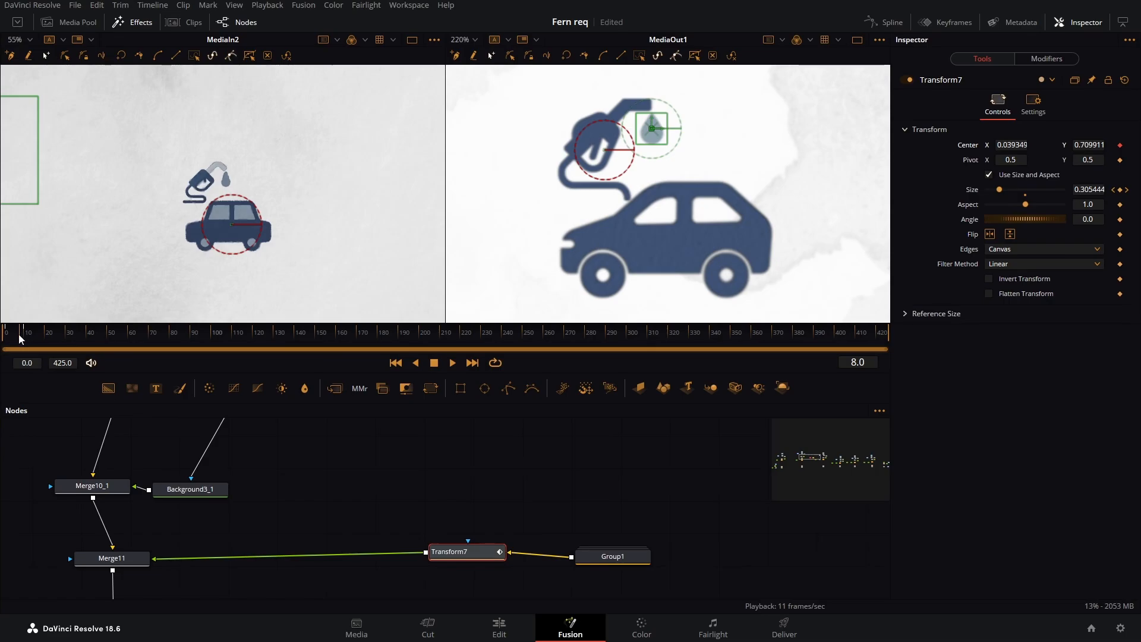
At frame 27, lower Transform7's Center Y to about 0.058 so the drop falls onto the car, and scrub through the motion
left_click_drag(20, 338, 59, 331)
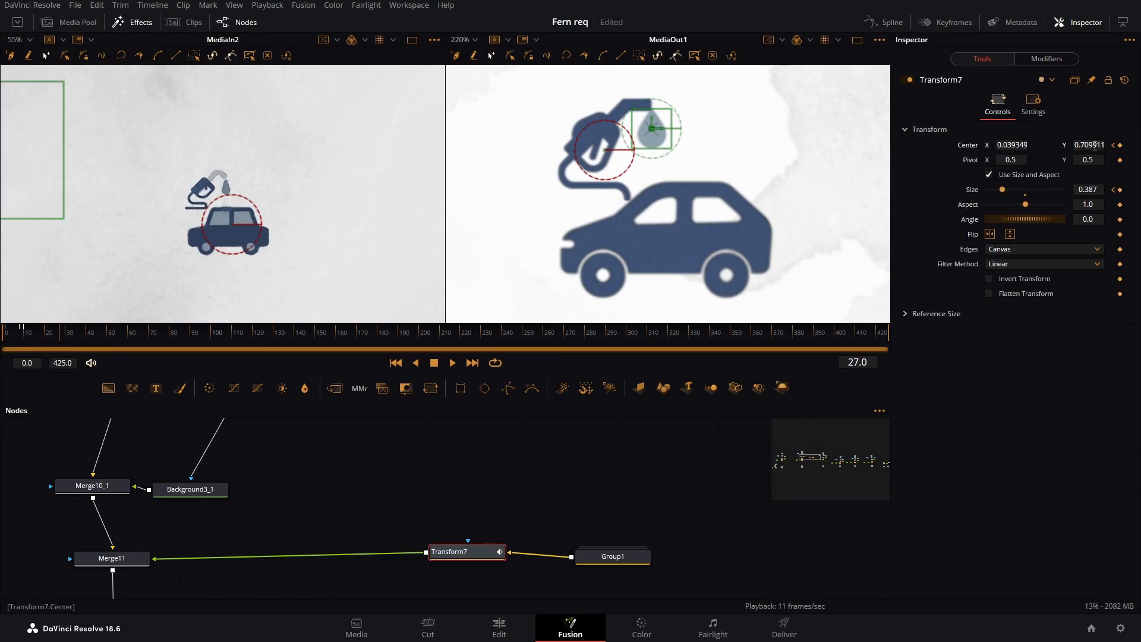
left_click_drag(1092, 146, 705, 147)
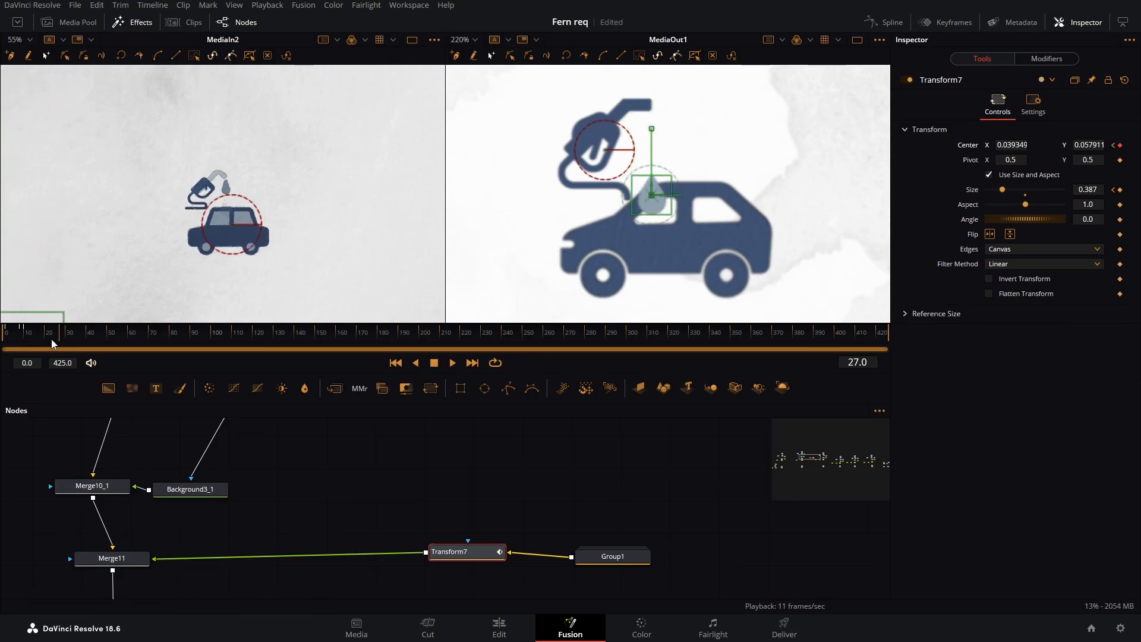
left_click_drag(54, 343, 5, 342)
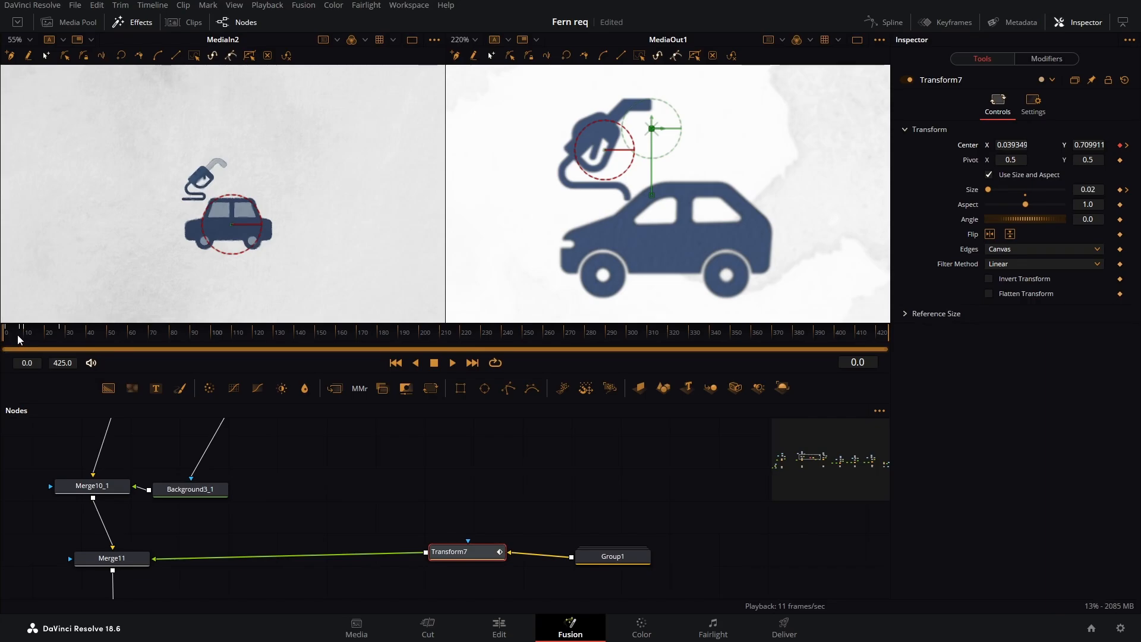
left_click_drag(7, 340, 59, 343)
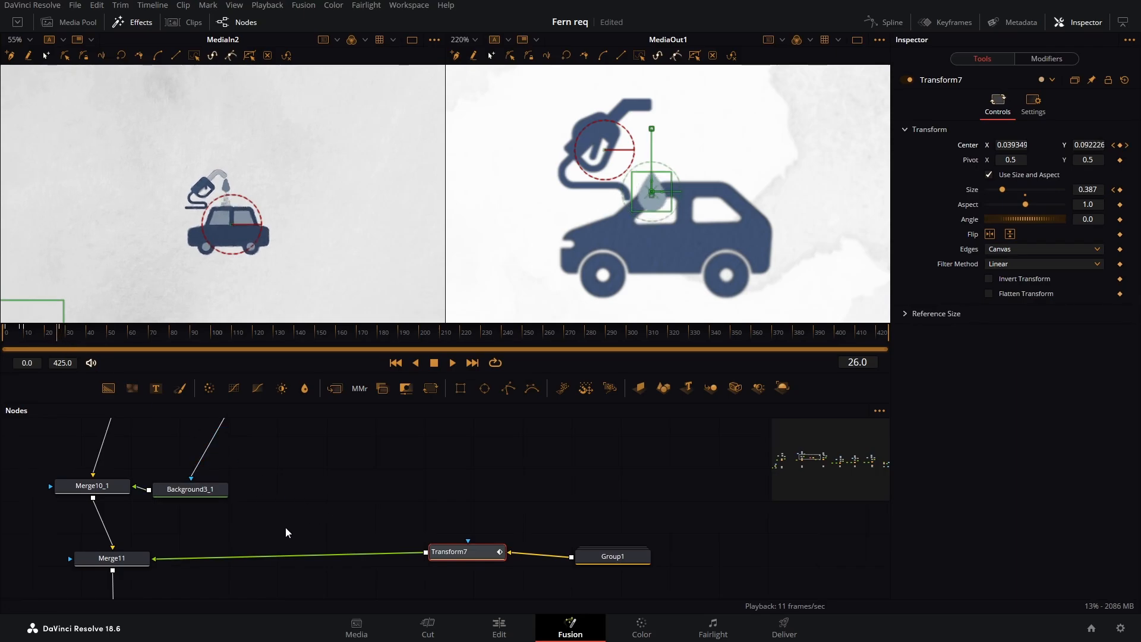
Add a Rectangle mask and connect it to Merge11's effect mask input
left_click_drag(289, 529, 476, 478)
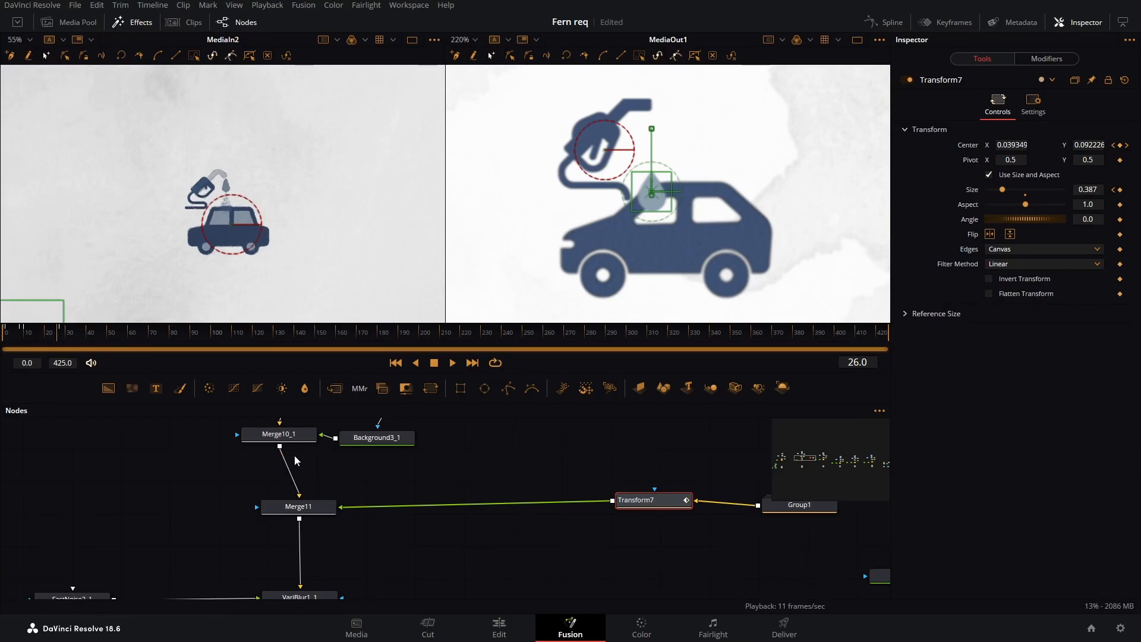
left_click_drag(460, 388, 194, 517)
scroll(659, 176, "down", 5)
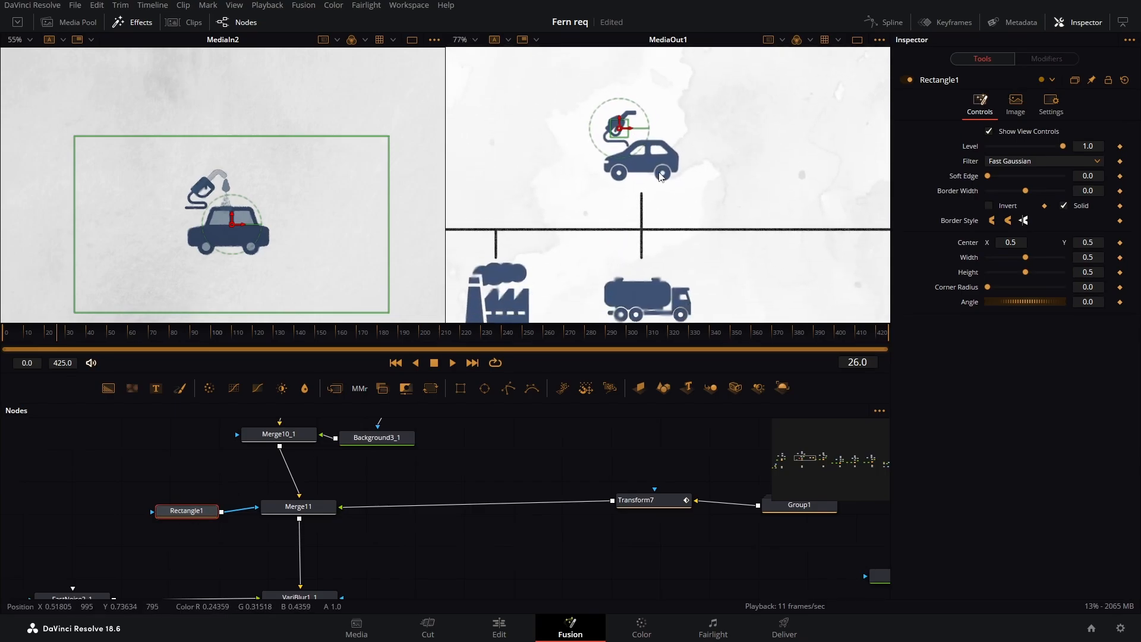
Enlarge the Rectangle1 mask to about 2.35 wide by 2.01 high and position it over the car
left_click_drag(660, 176, 661, 169)
left_click_drag(621, 122, 637, 128)
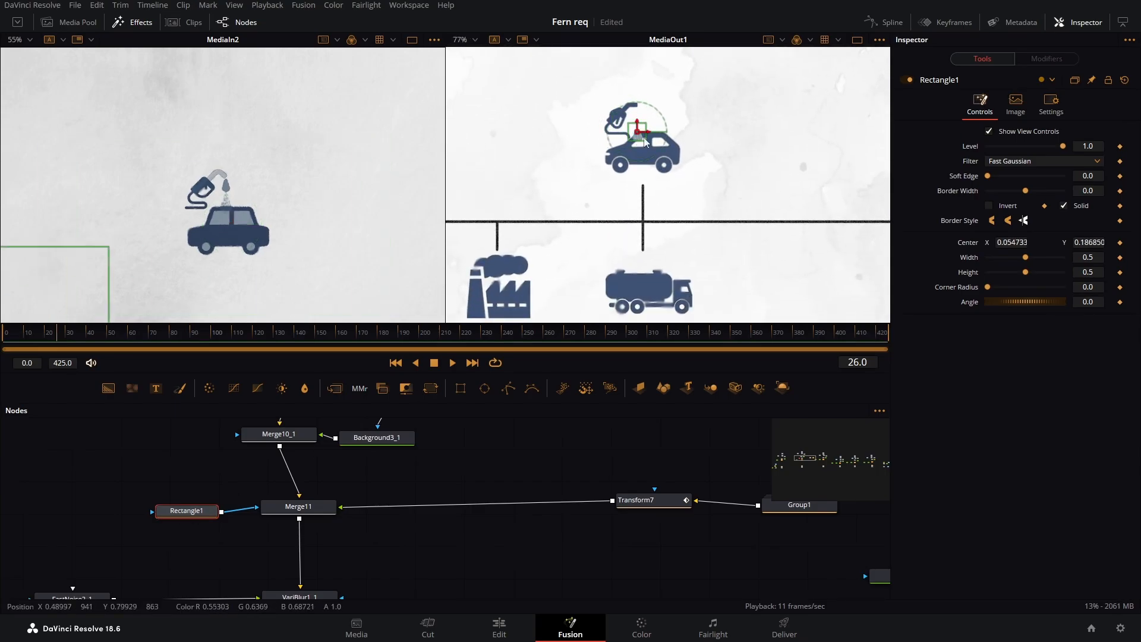
left_click_drag(1025, 258, 1040, 261)
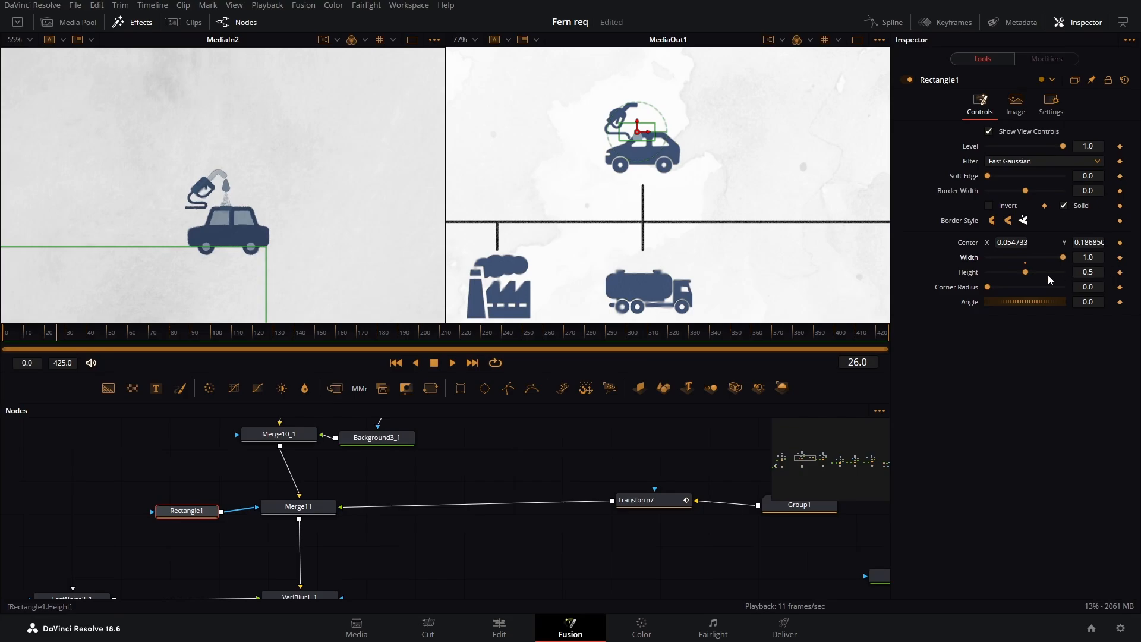
left_click_drag(1026, 272, 1081, 274)
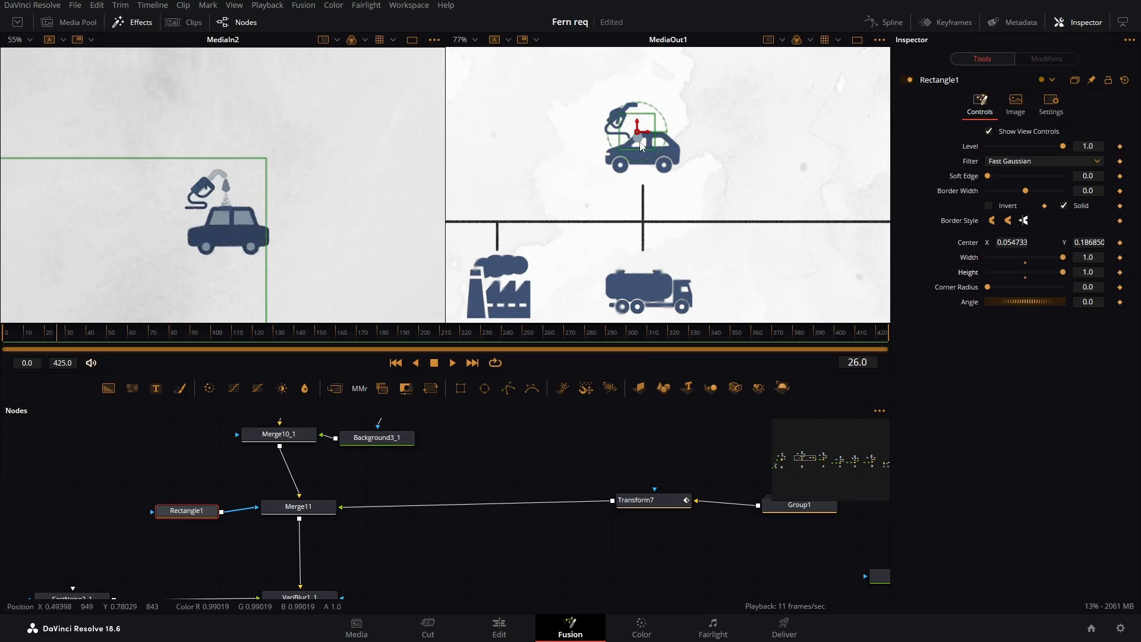
left_click_drag(641, 145, 643, 172)
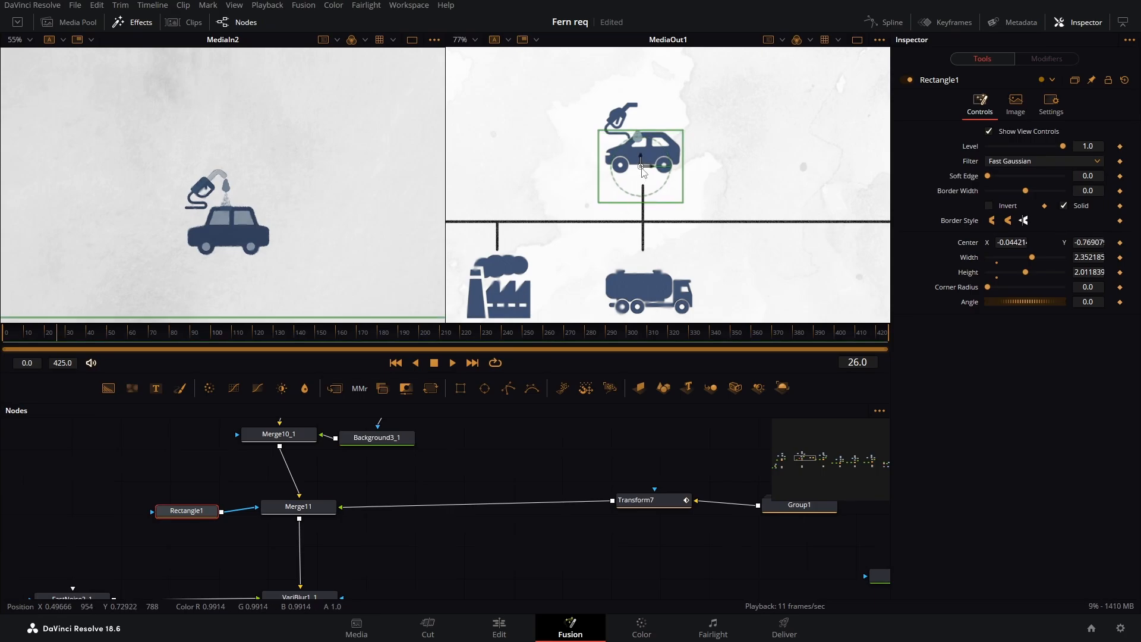
Invert the Rectangle1 mask, set its Soft Edge to 0.2, and play back the masked drop up close
left_click(990, 207)
left_click_drag(997, 177, 1003, 179)
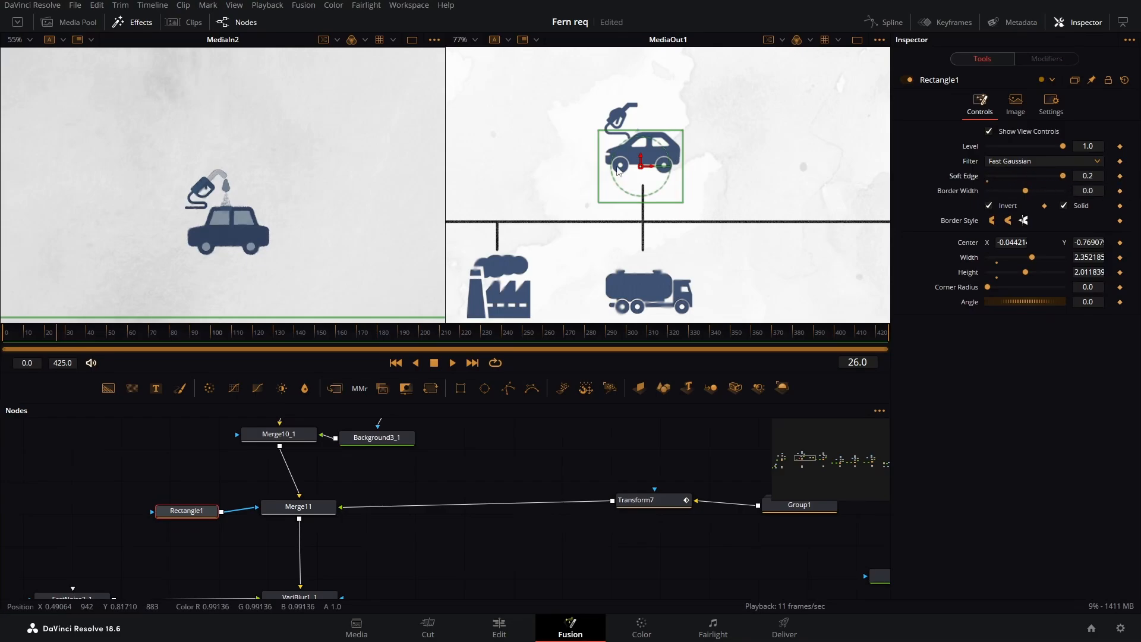
left_click_drag(49, 336, 6, 337)
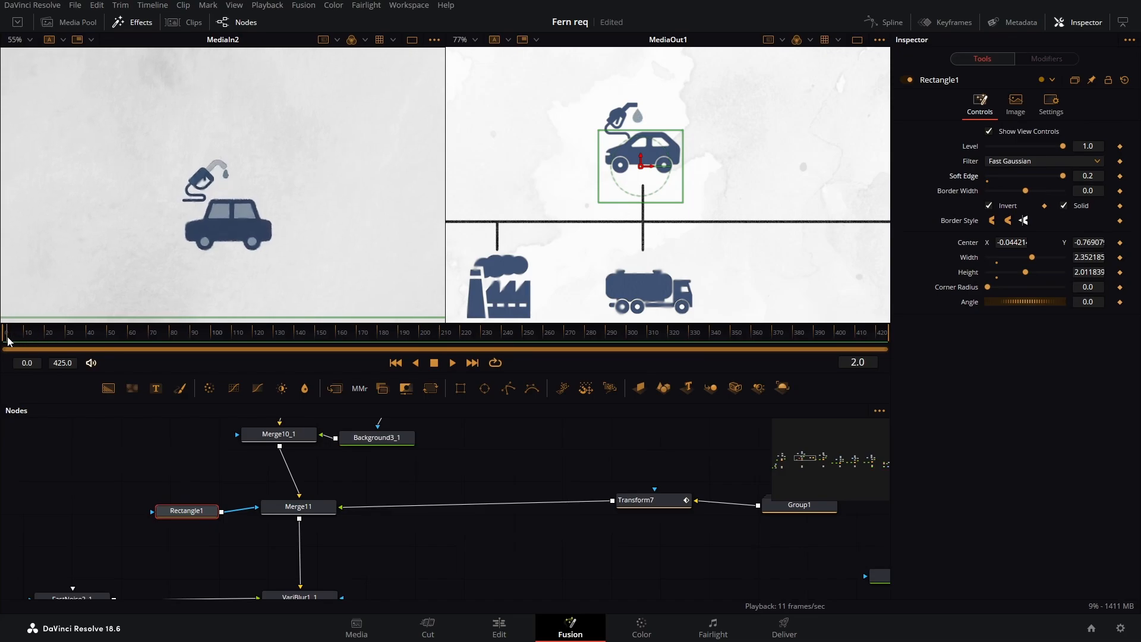
scroll(640, 125, "up", 3)
left_click(474, 442)
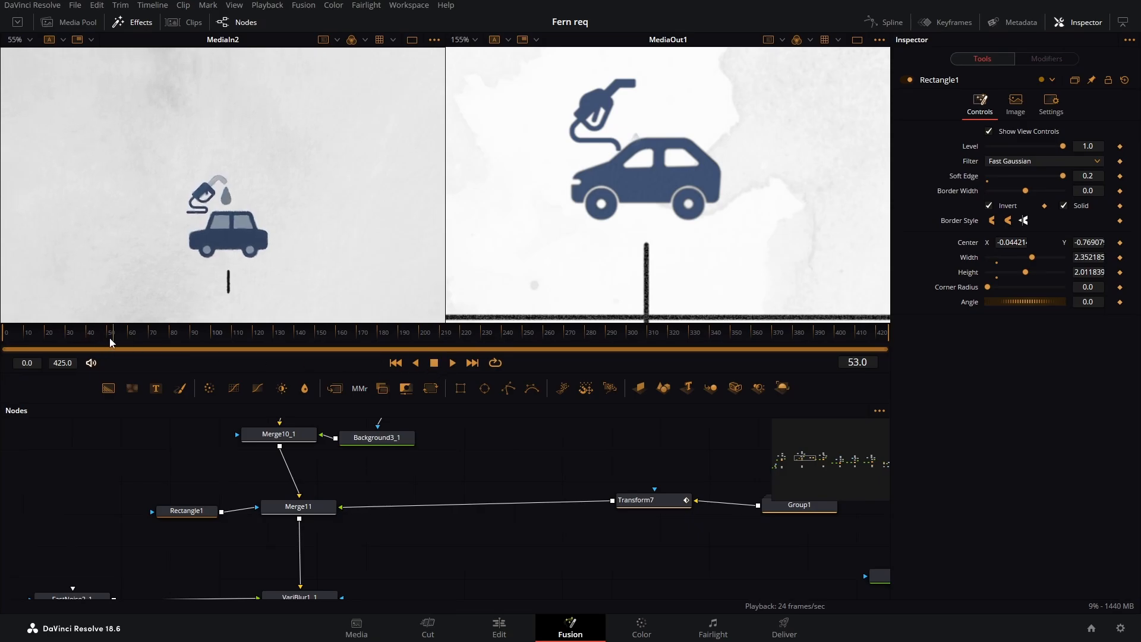
Raise the Rectangle1 mask to a Center Y of about -0.67 and scrub through the drop's fall
left_click_drag(110, 341, 92, 364)
left_click(186, 511)
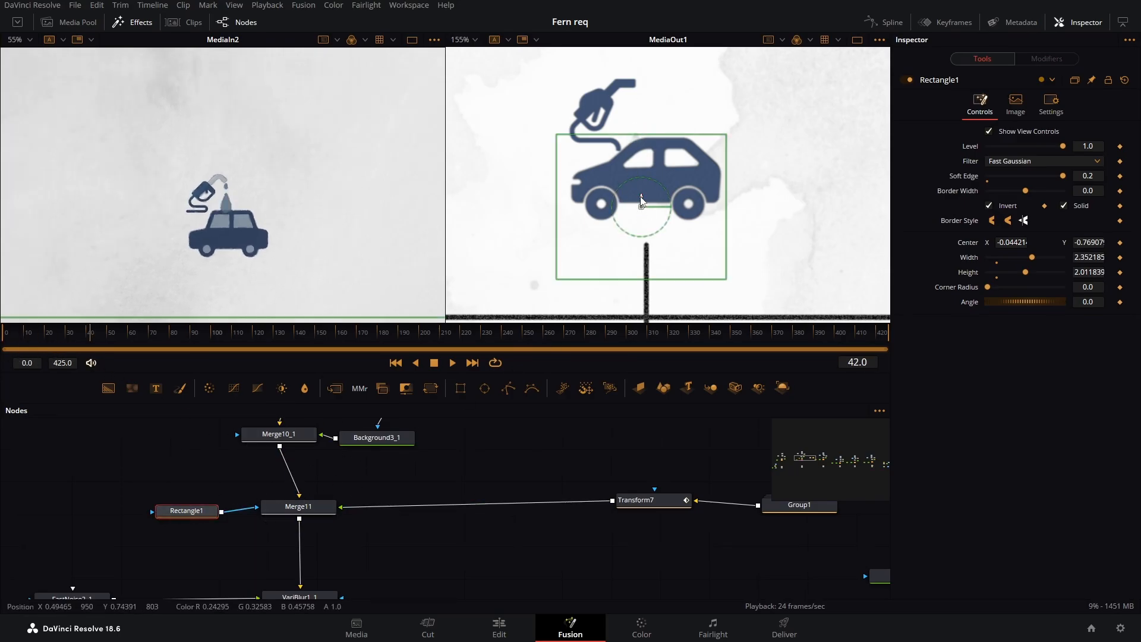
left_click_drag(642, 201, 642, 193)
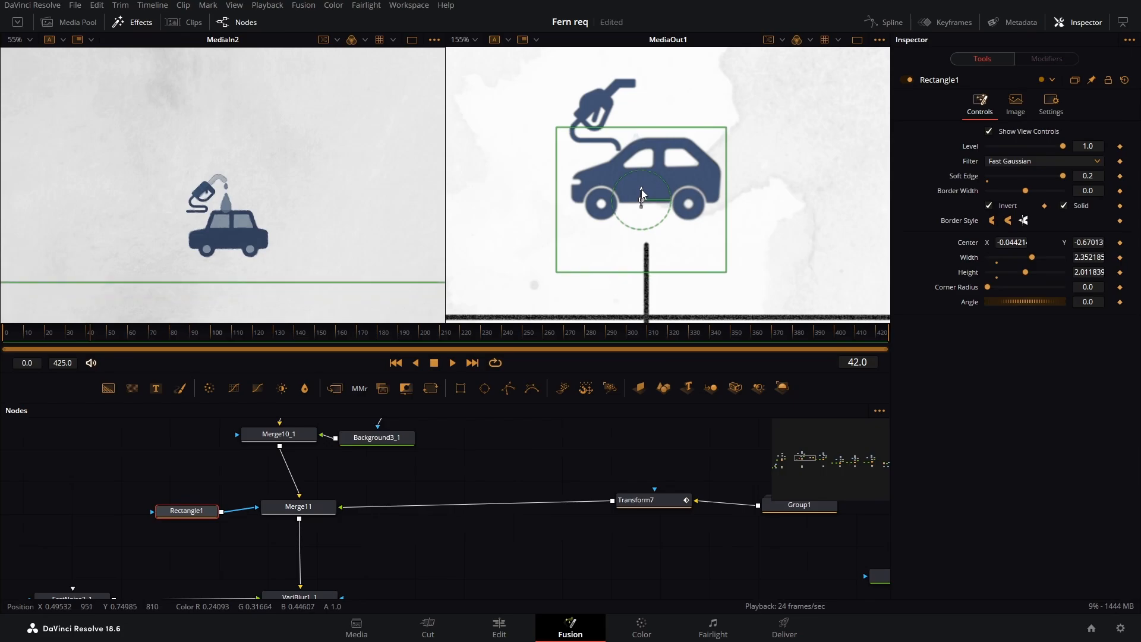
left_click(8, 336)
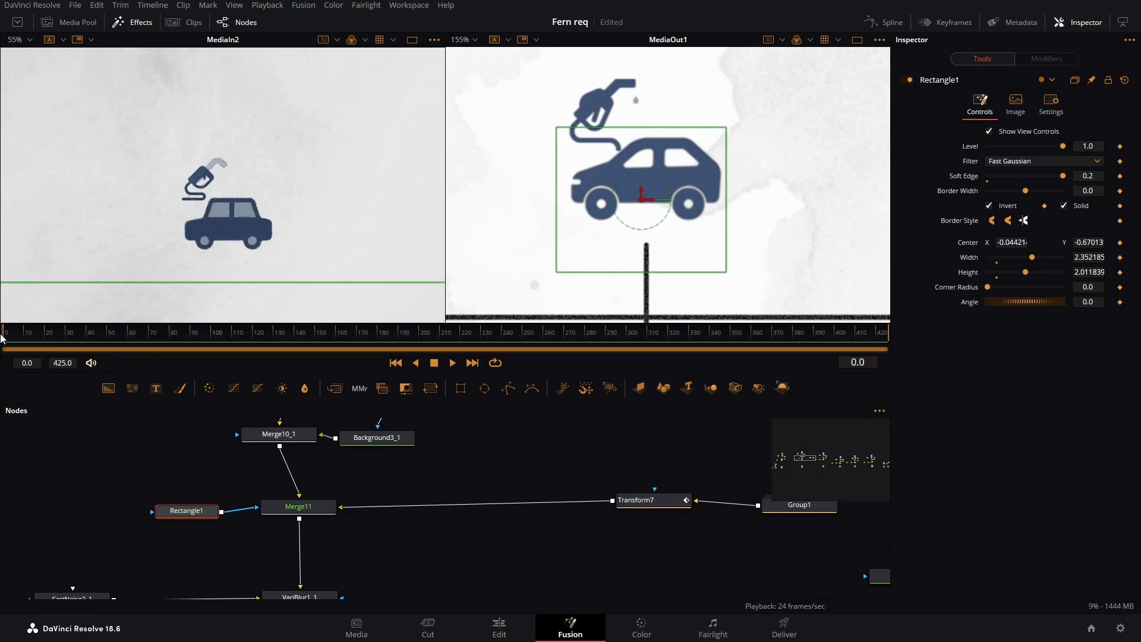
mouse_move(7, 335)
left_mouse_down()
mouse_move(67, 336)
mouse_move(2, 340)
left_mouse_up()
Smooth all of Transform7's Displacement and Size keyframes in the Spline editor and play back the drop
left_click_drag(633, 535, 516, 543)
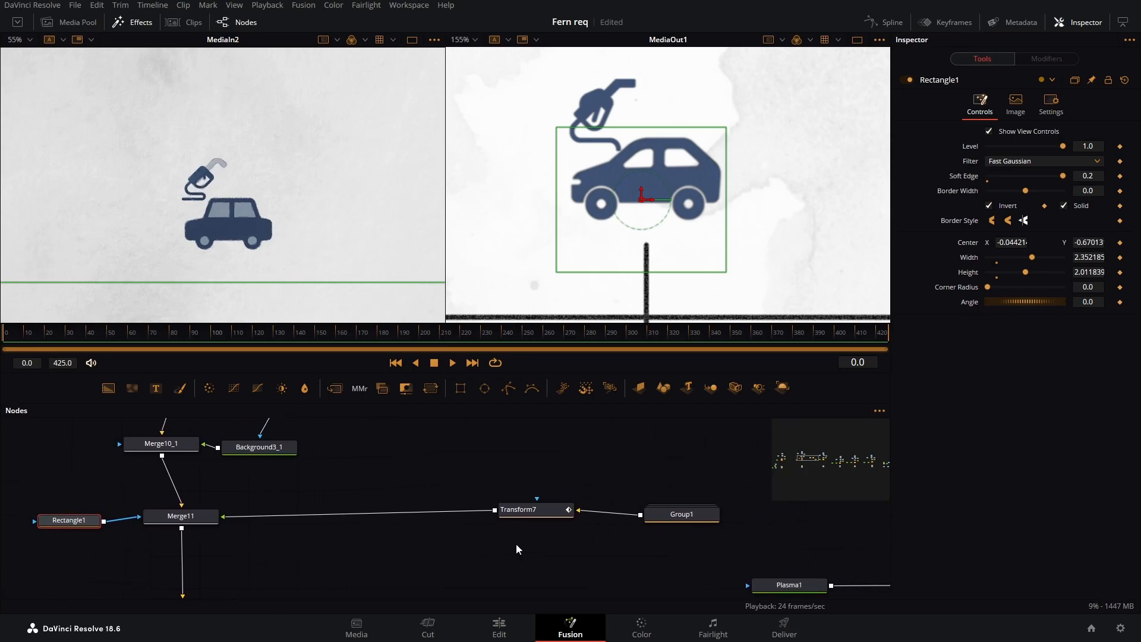
left_click(535, 511)
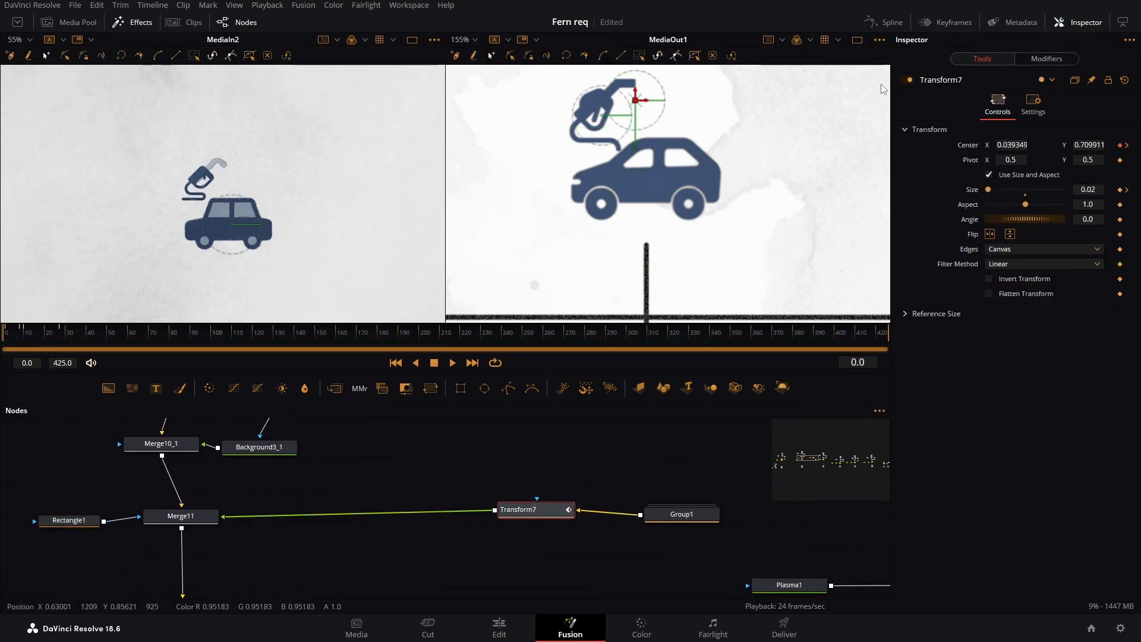
left_click(894, 22)
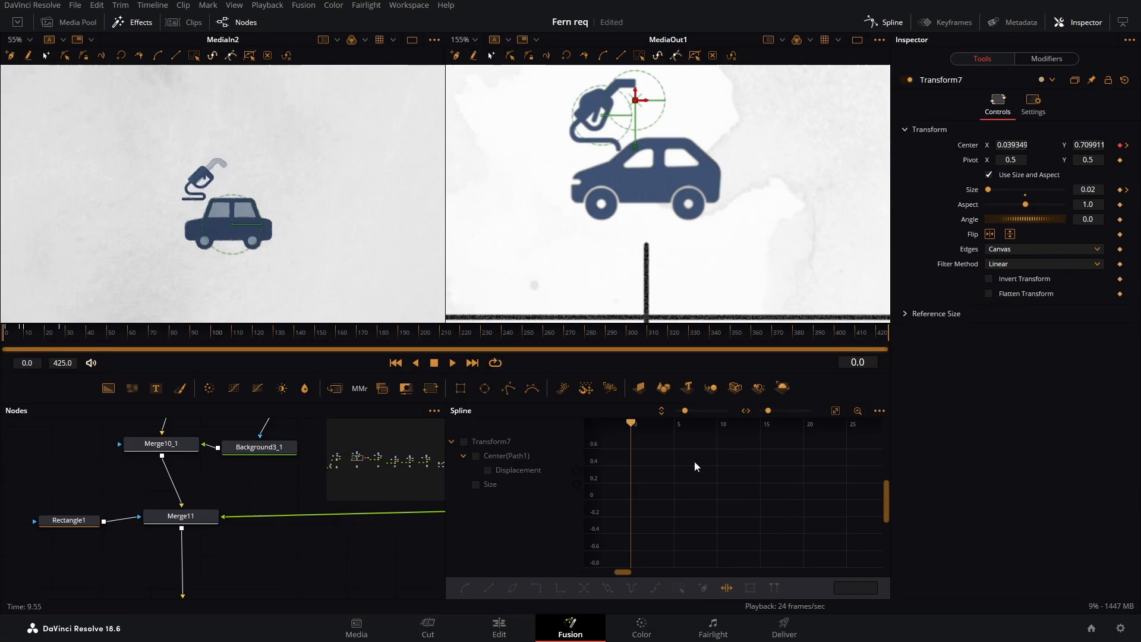
left_click(465, 442)
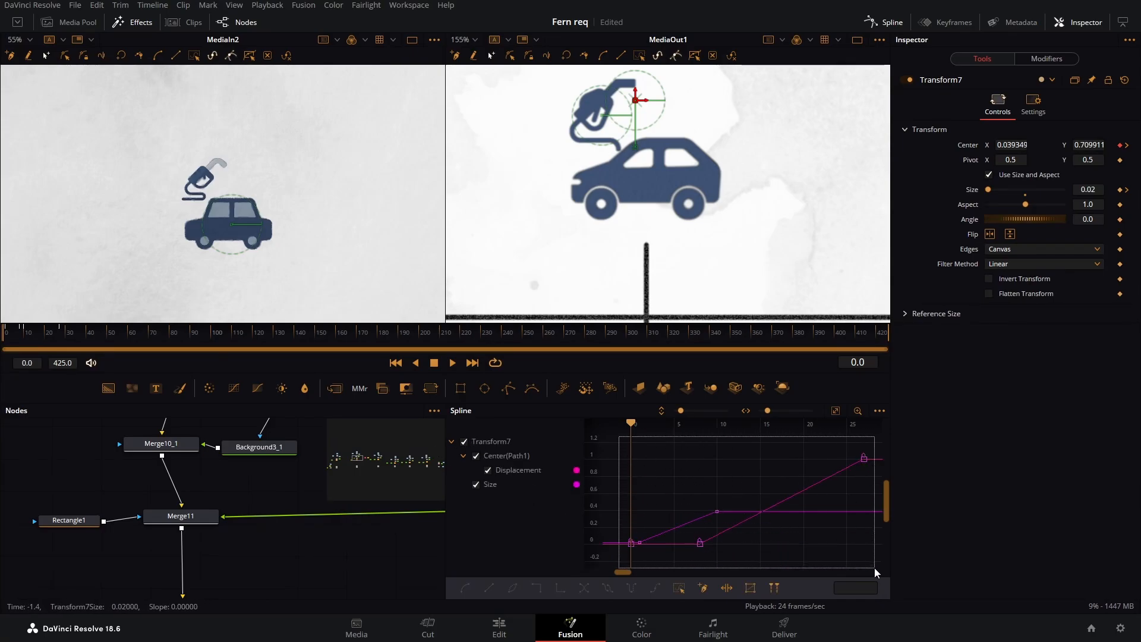
left_click(680, 588)
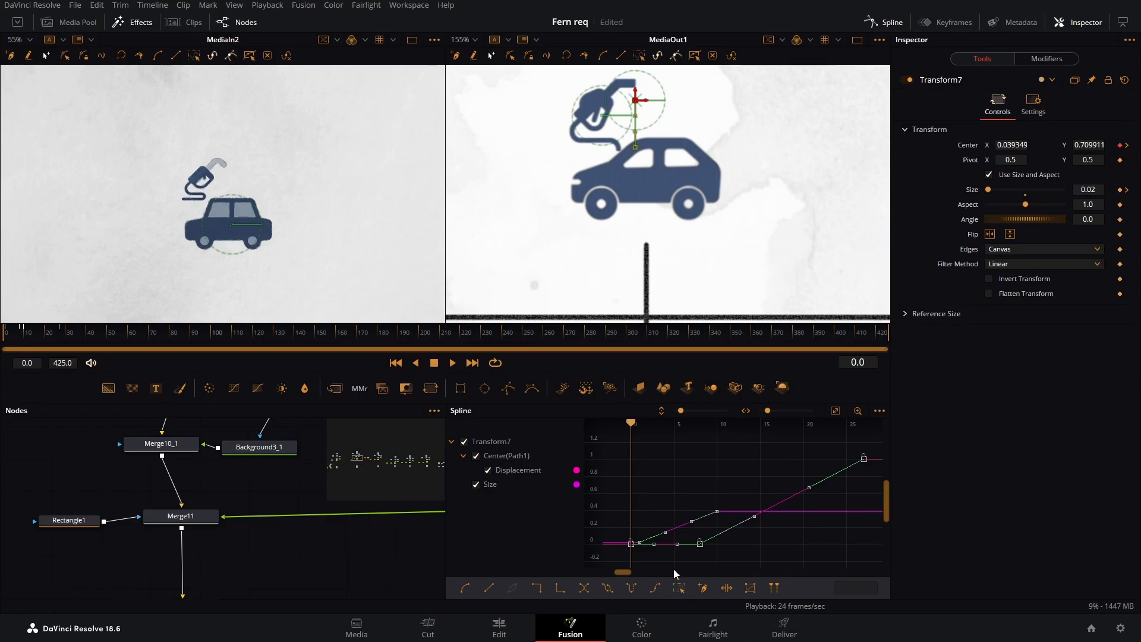
key("s")
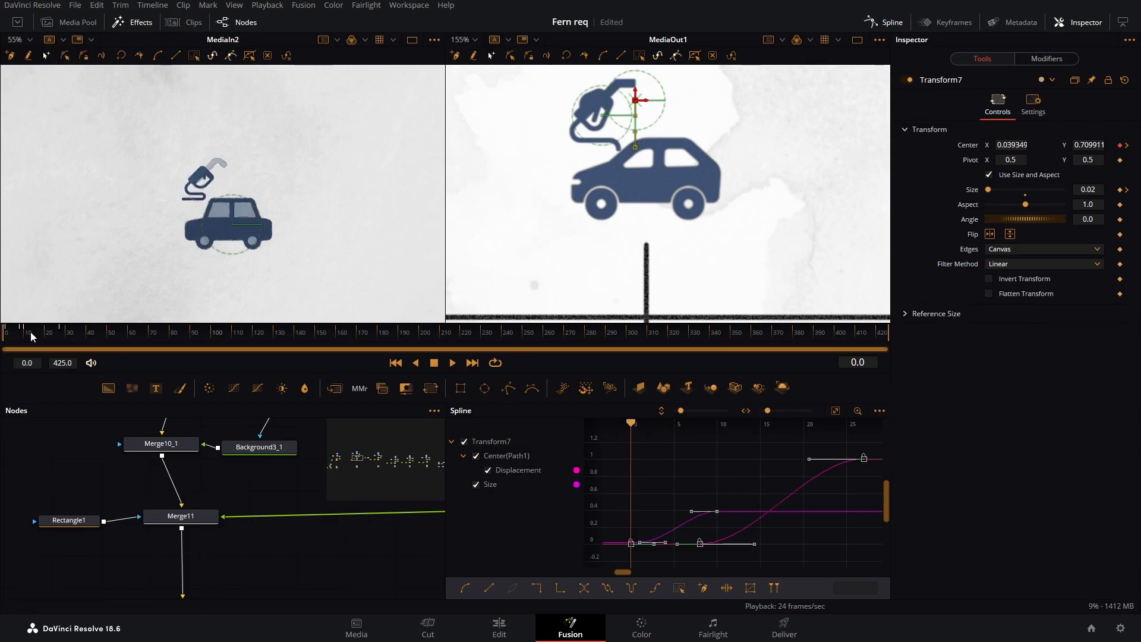
left_click(452, 364)
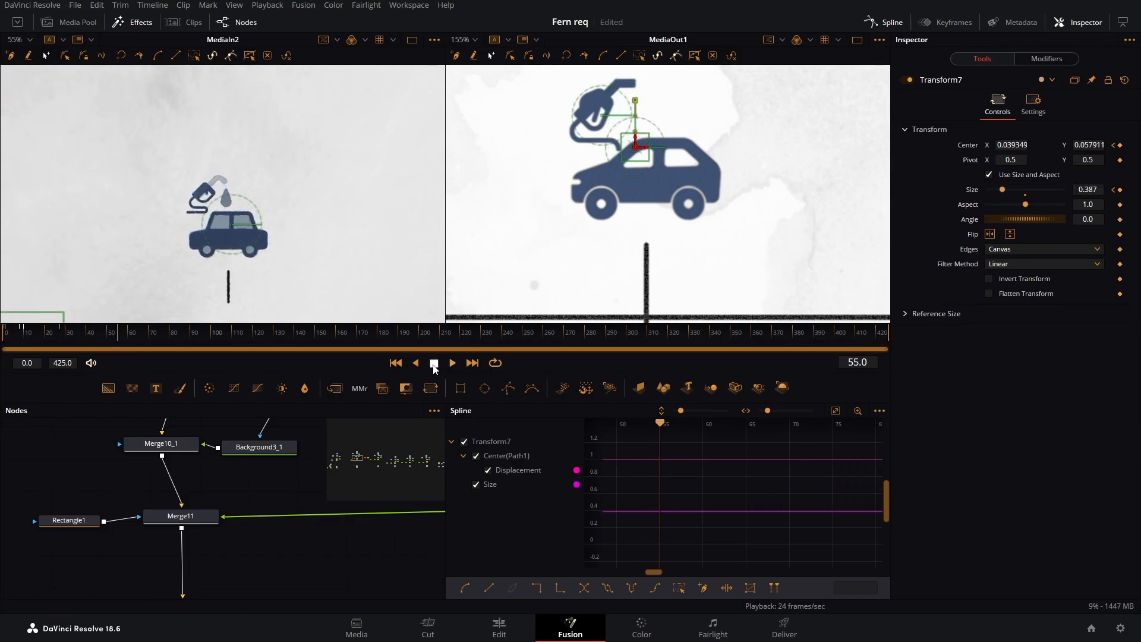
left_click(434, 364)
left_click_drag(660, 424, 609, 425)
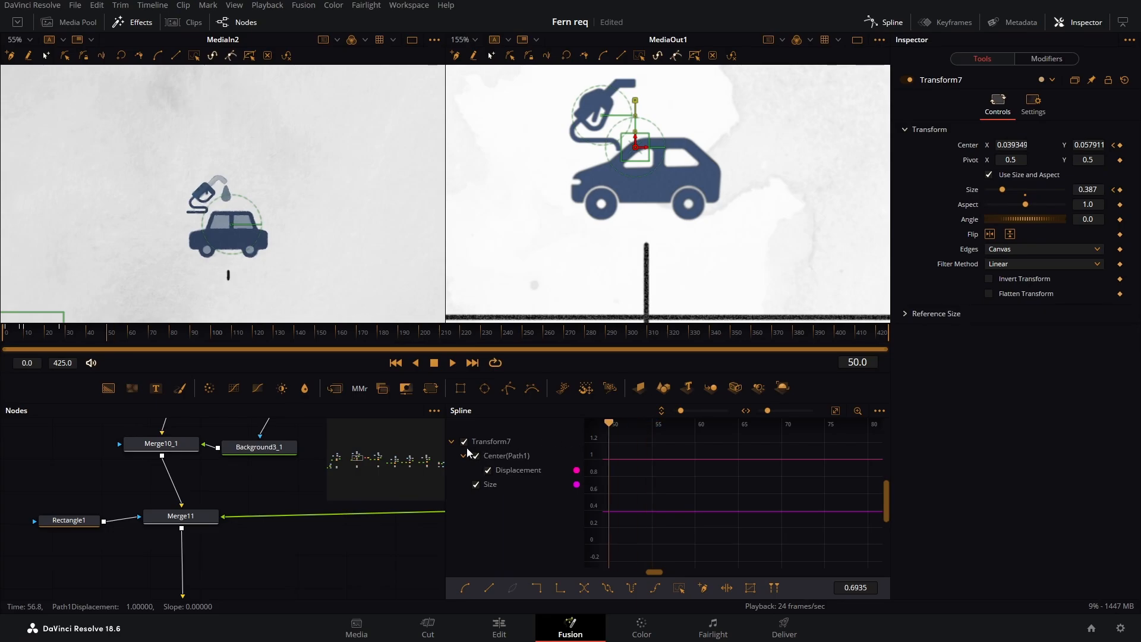
Add a closing Size keyframe at frame 27, set Transform7's Displacement and Size curves to loop, and play them back
key("Home")
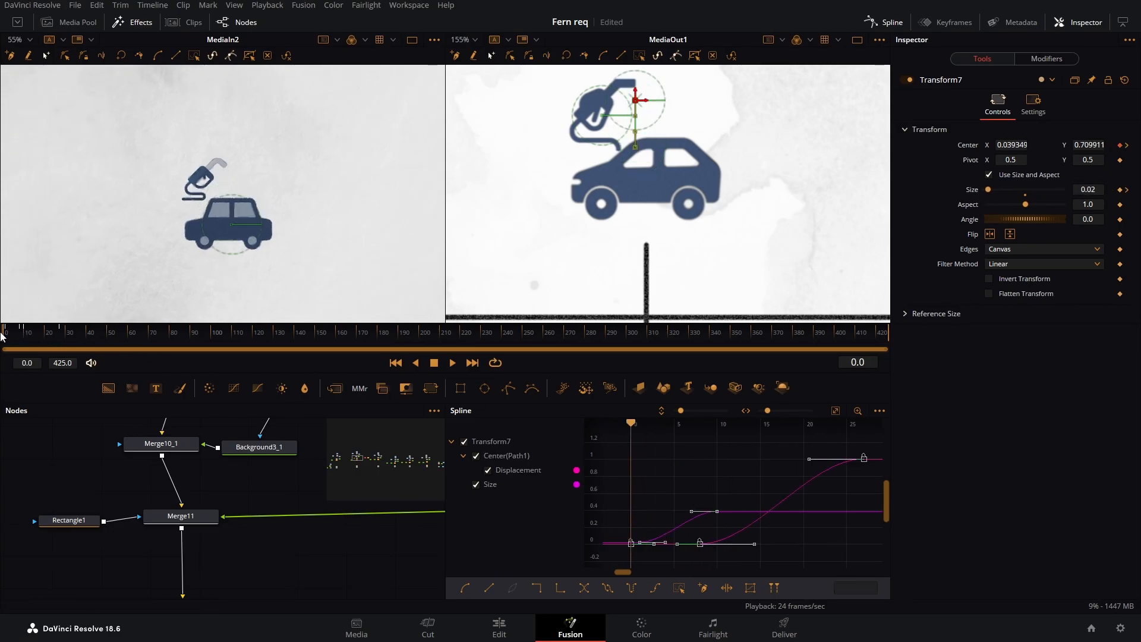
left_click(608, 589)
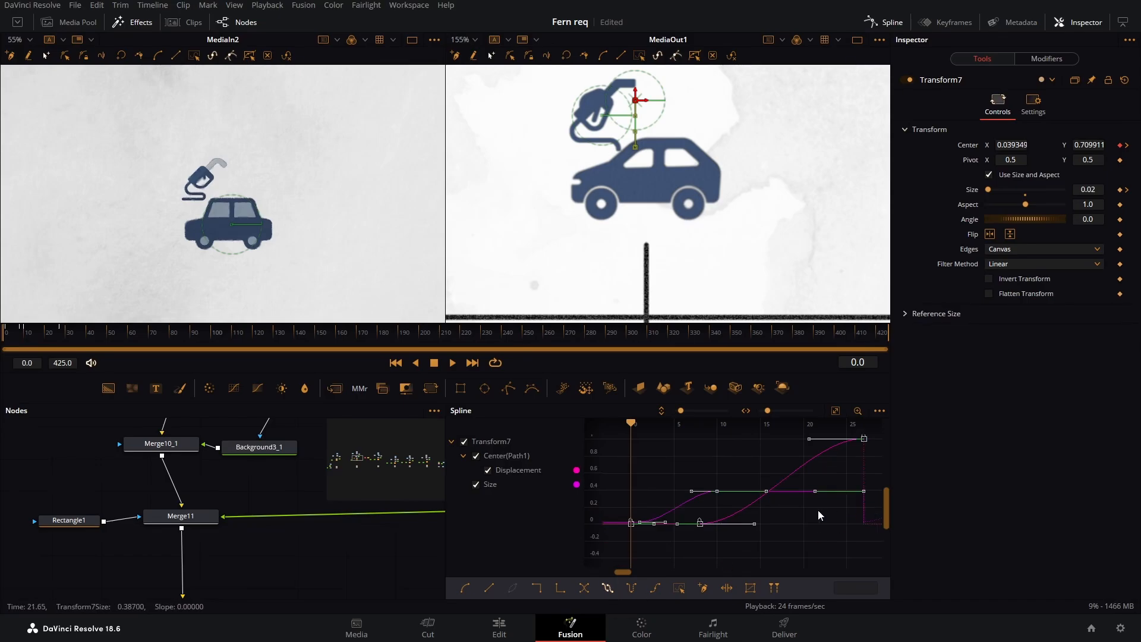
mouse_move(818, 512)
left_mouse_down()
mouse_move(603, 522)
mouse_move(836, 501)
left_mouse_up()
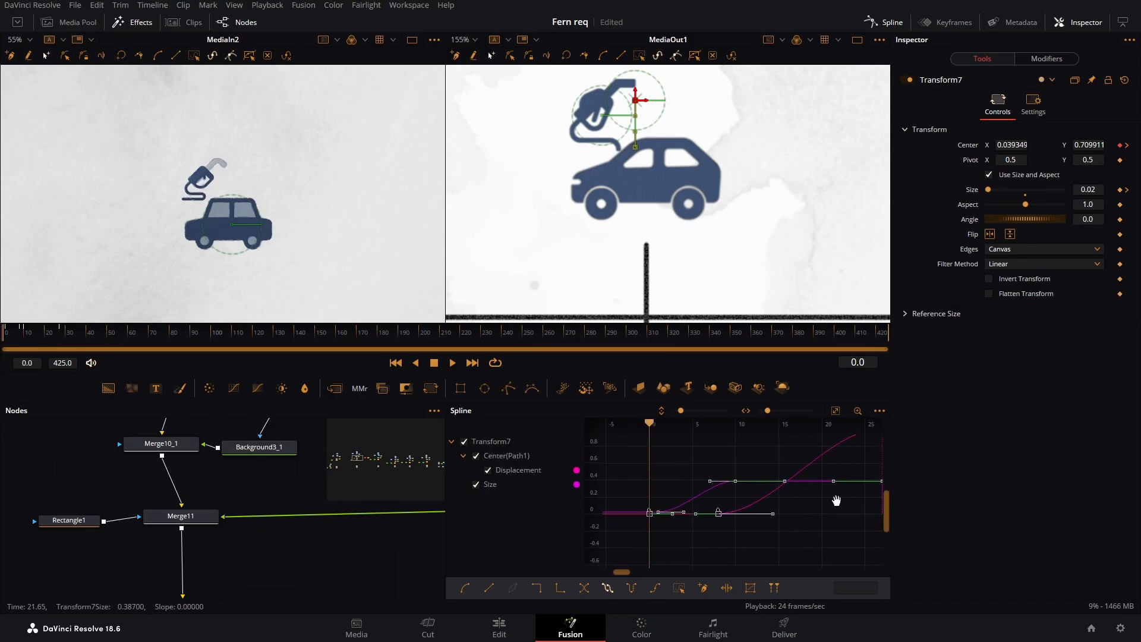
key("space")
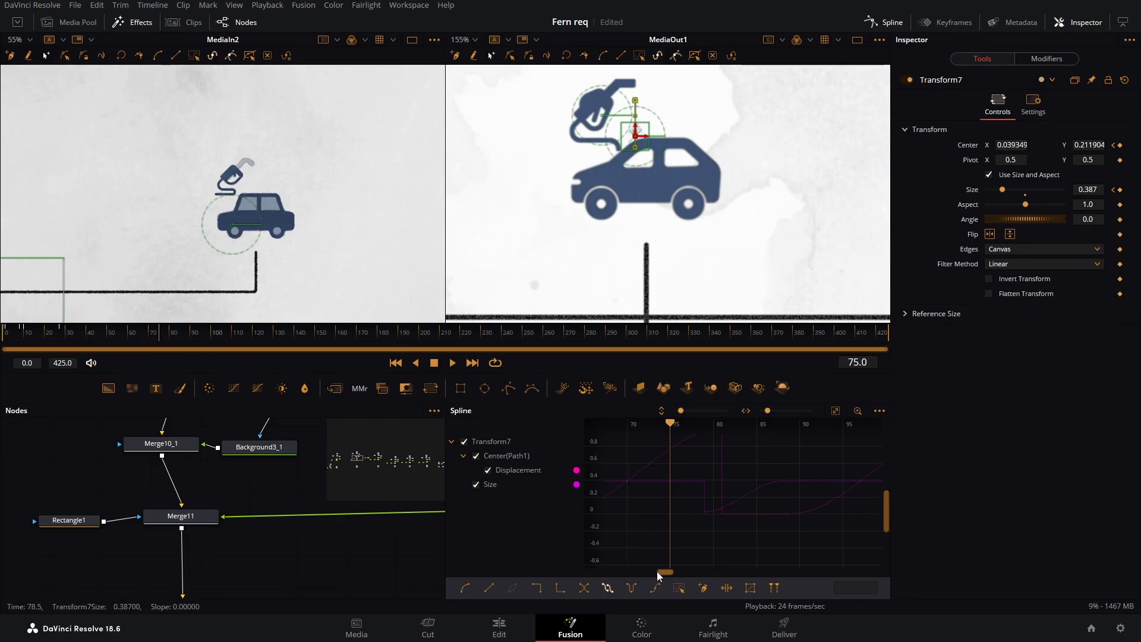
mouse_move(652, 572)
left_mouse_down()
mouse_move(616, 571)
mouse_move(630, 569)
left_mouse_up()
scroll(743, 518, "down", 2)
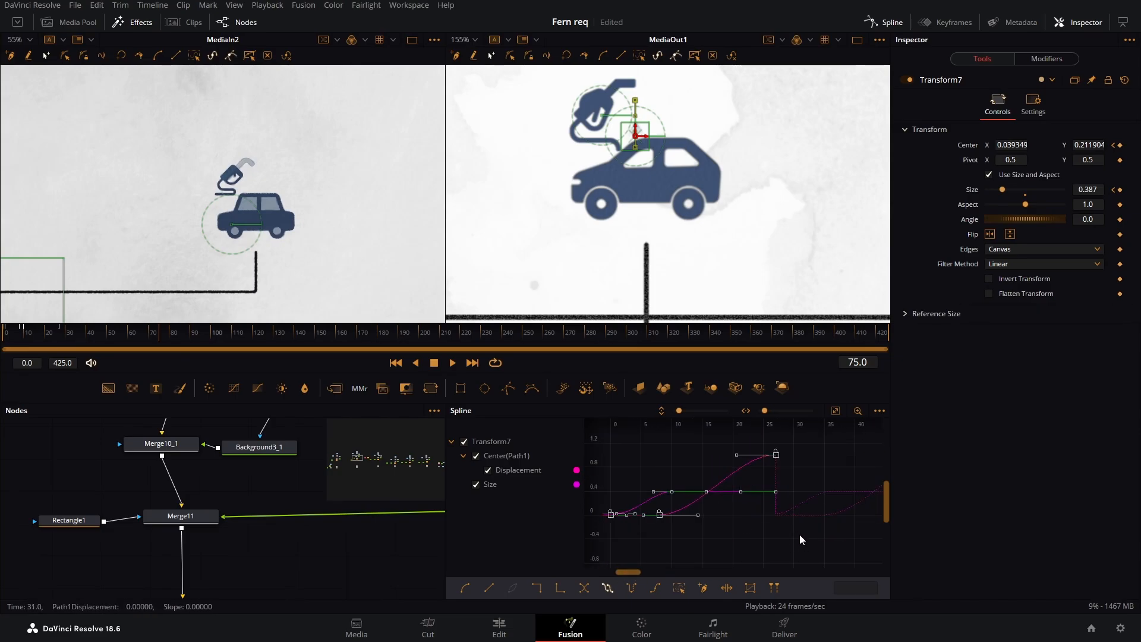
Move the final Displacement and Size keyframes to about frame 23 to shorten the loop, and play it from the start
left_click_drag(792, 529, 742, 443)
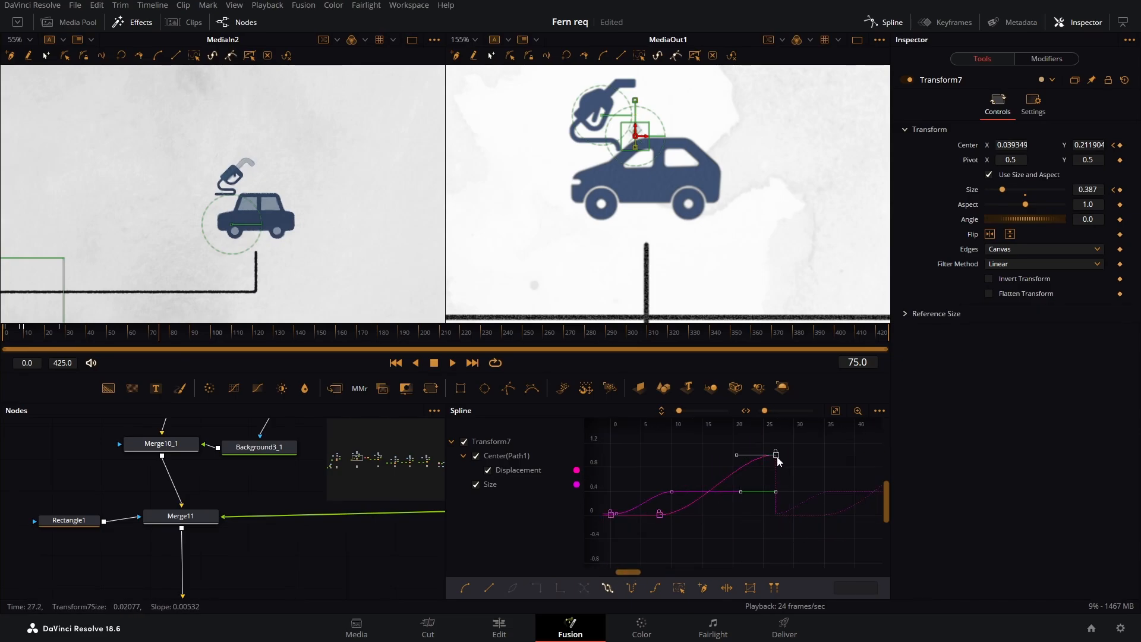
left_click(780, 489)
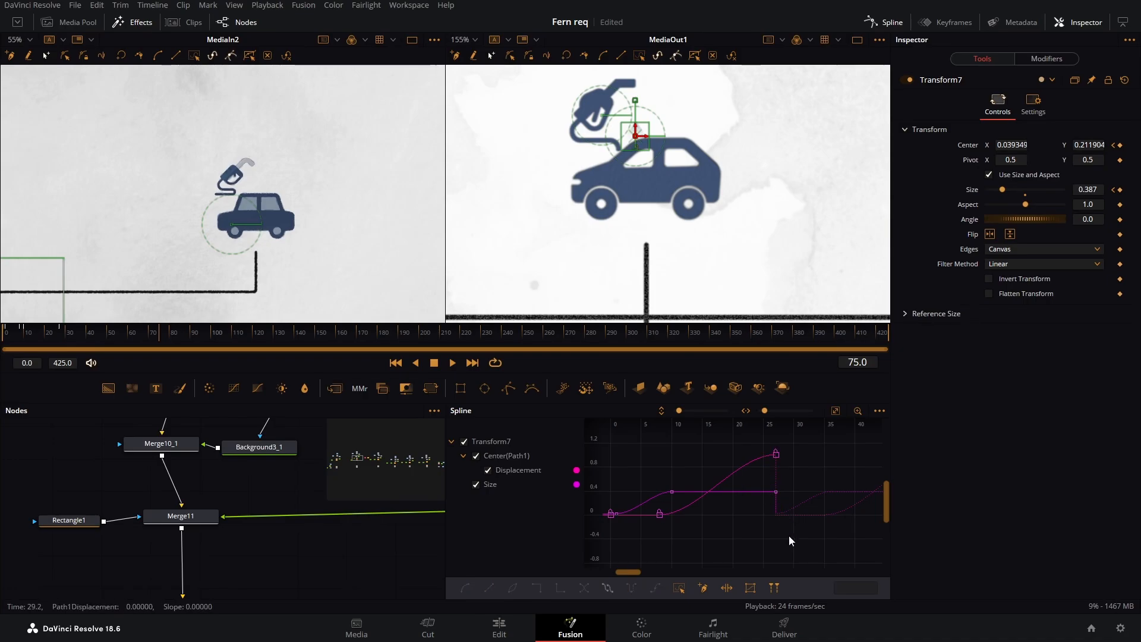
left_click_drag(789, 536, 731, 434)
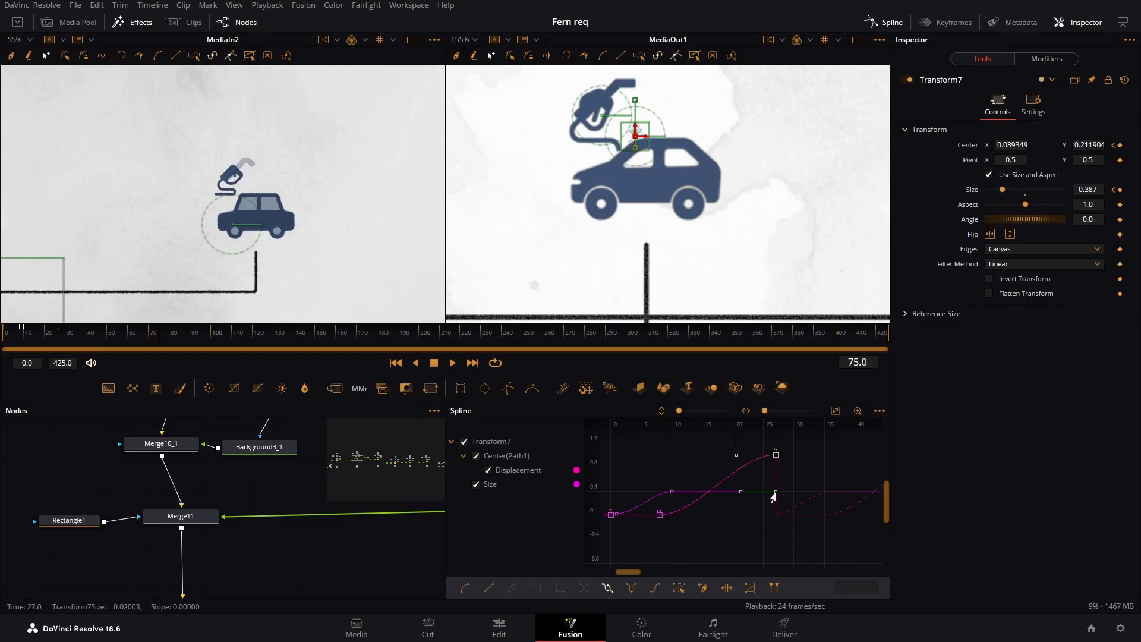
left_click_drag(773, 498, 749, 498)
left_click(1, 336)
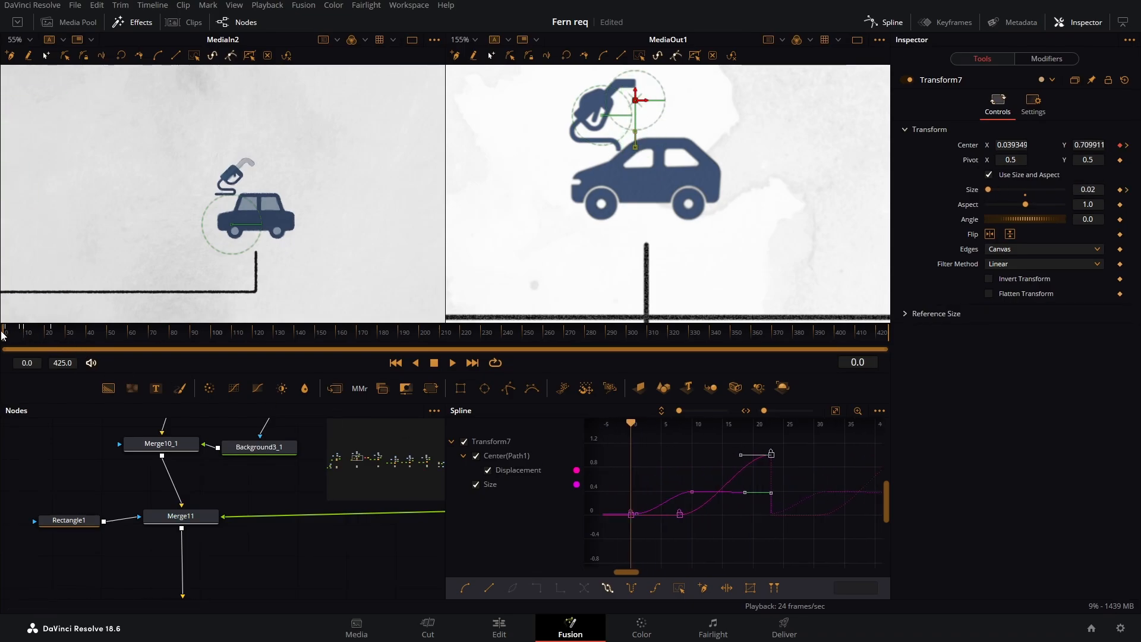
key("space")
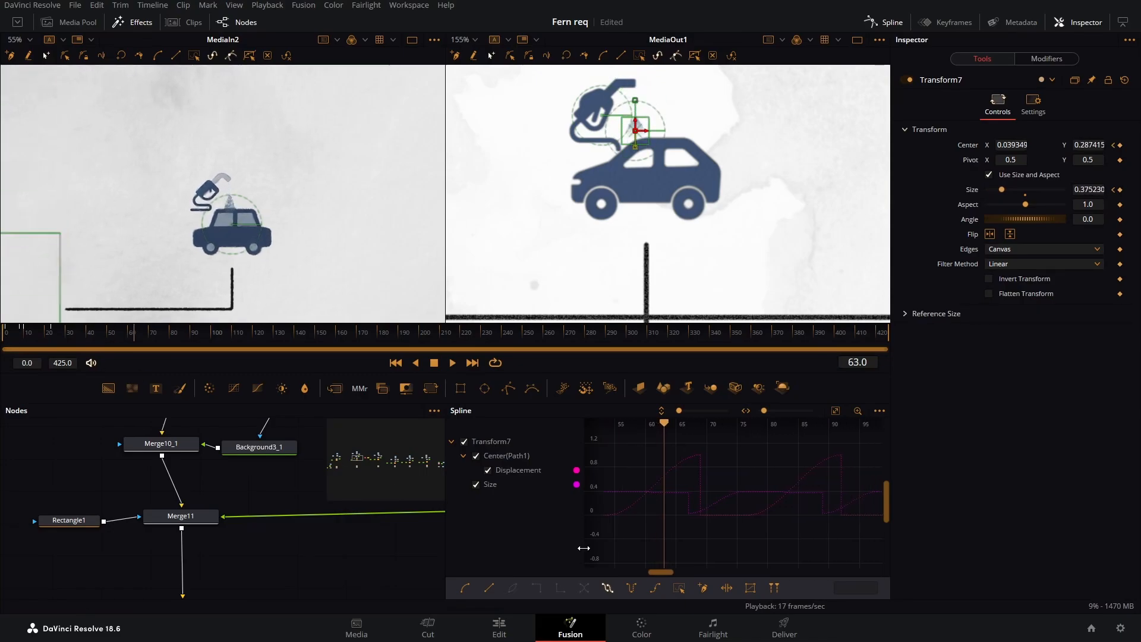
left_click_drag(661, 572, 623, 570)
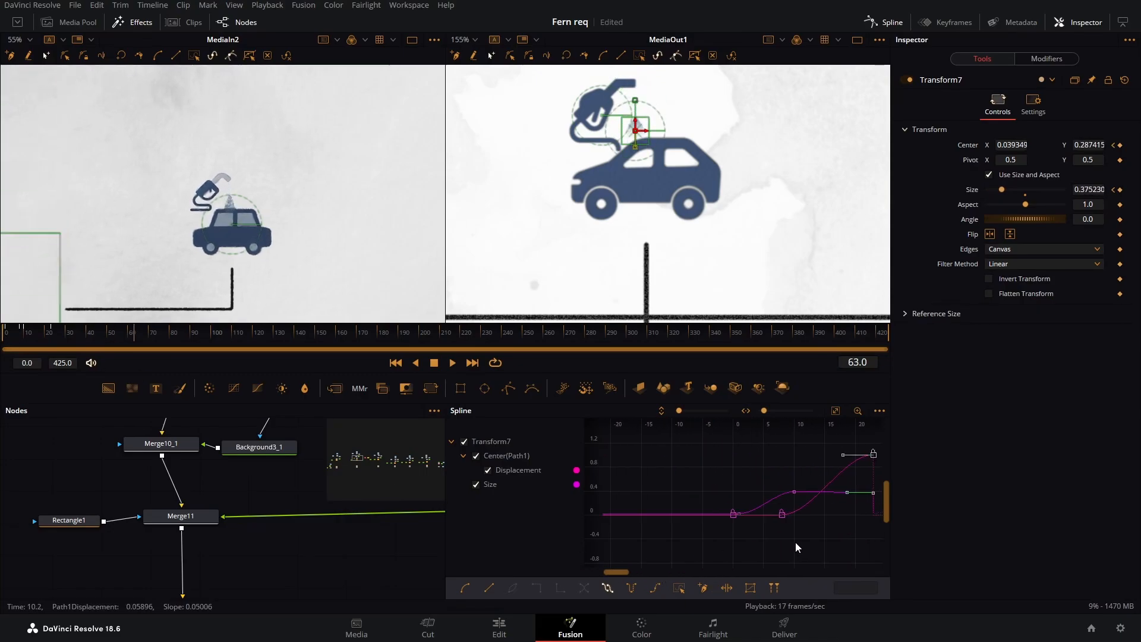
left_click_drag(796, 547, 658, 528)
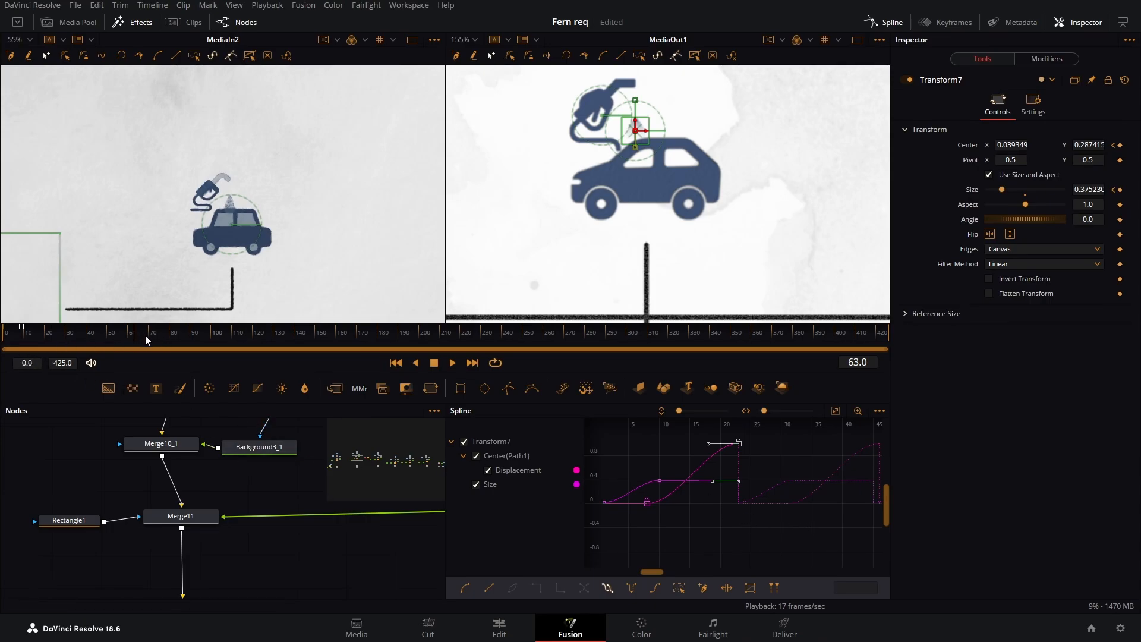
left_click_drag(133, 334, 147, 336)
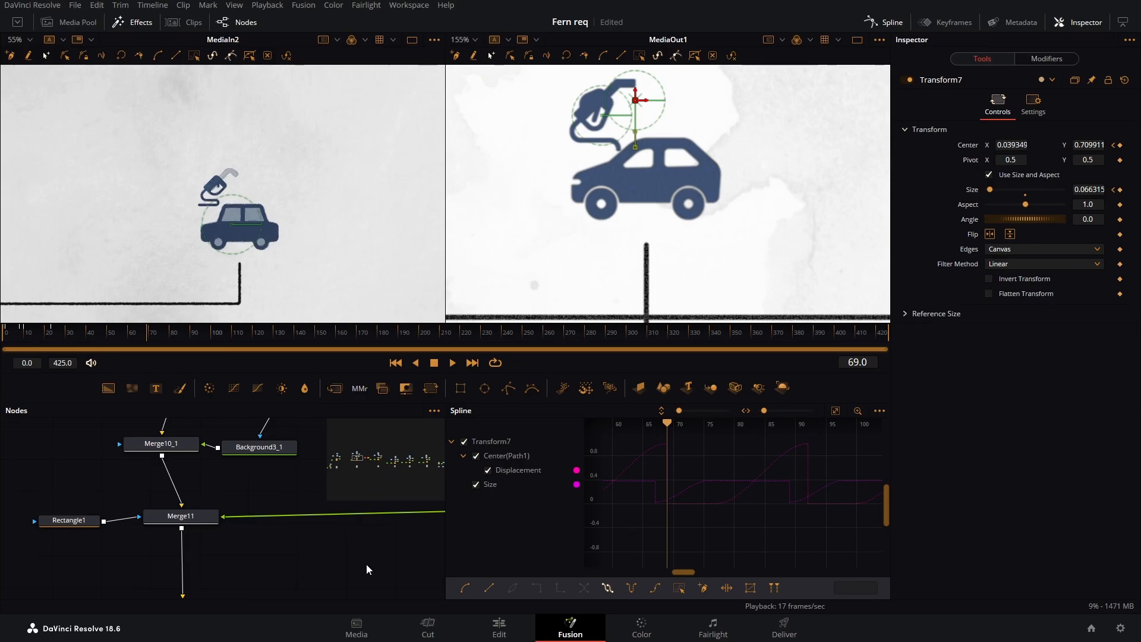
Hide the spline editor, open the Group1 node beside Transform7, and select the drop image node inside it
left_click(900, 22)
left_click_drag(658, 497, 485, 483)
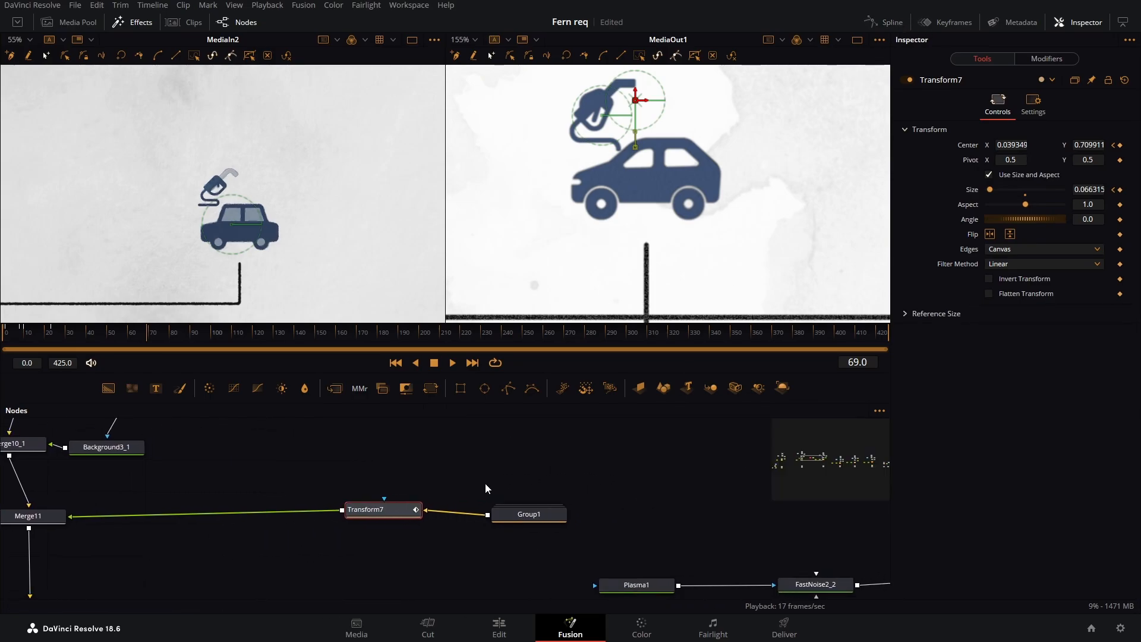
left_click(542, 521)
double_click(538, 521)
left_click_drag(599, 460, 550, 373)
left_click_drag(530, 516, 525, 486)
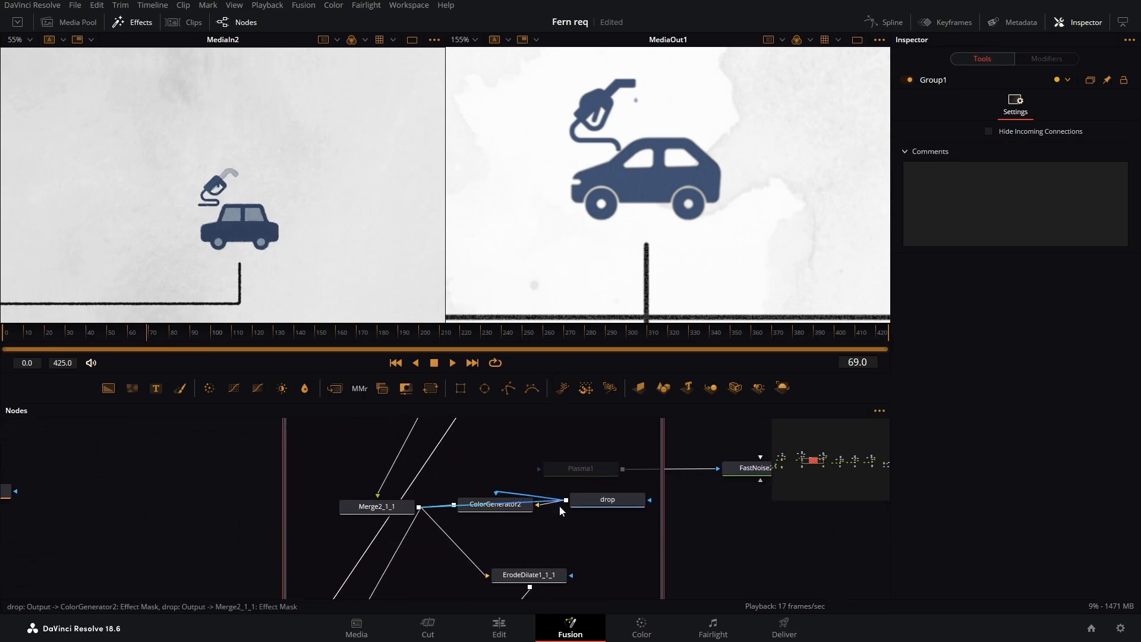
left_click(611, 504)
Set the drop image's Global Out to frame 69
left_click(1098, 127)
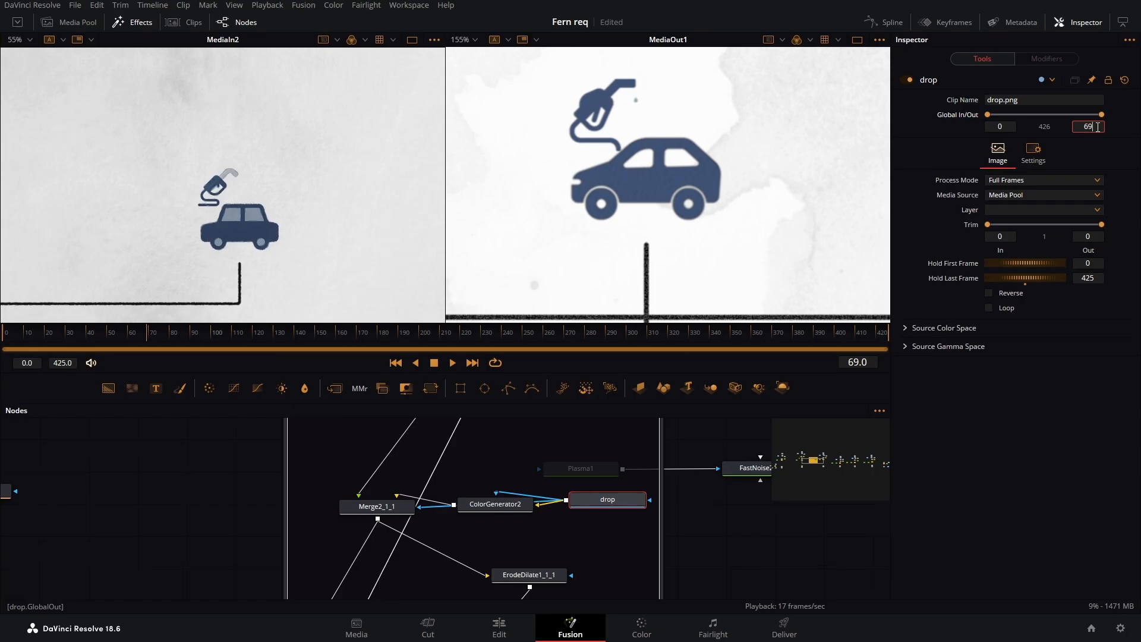
type("69")
key("Tab")
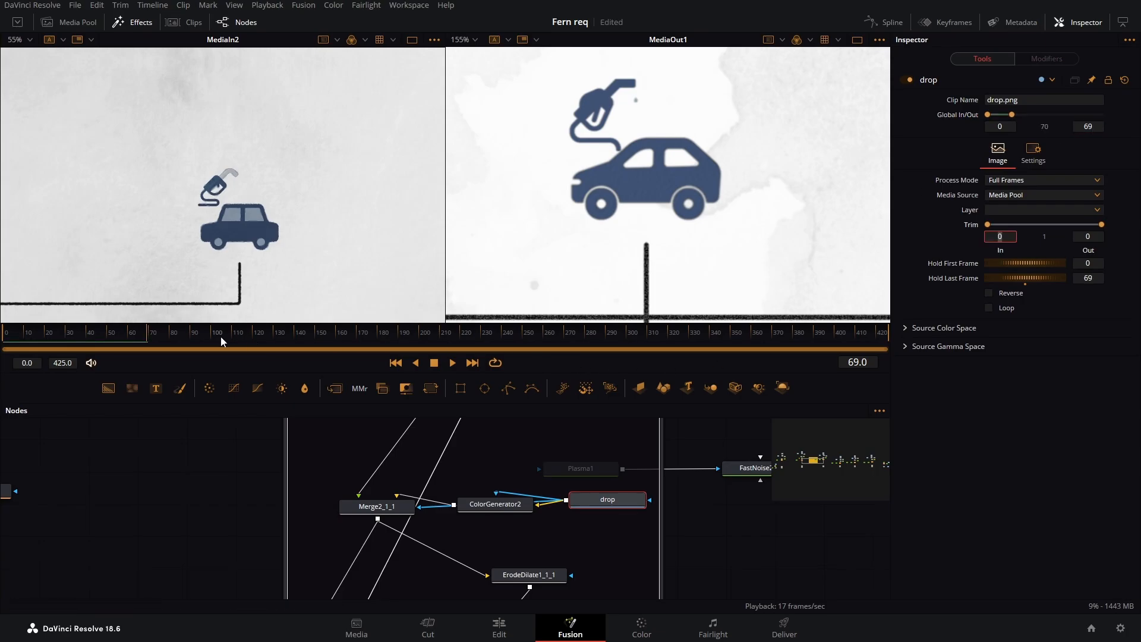
Set the drop image's Global Out to frame 68 and play the animation from frame 0
mouse_move(144, 332)
left_mouse_down()
mouse_move(135, 334)
mouse_move(147, 334)
left_mouse_up()
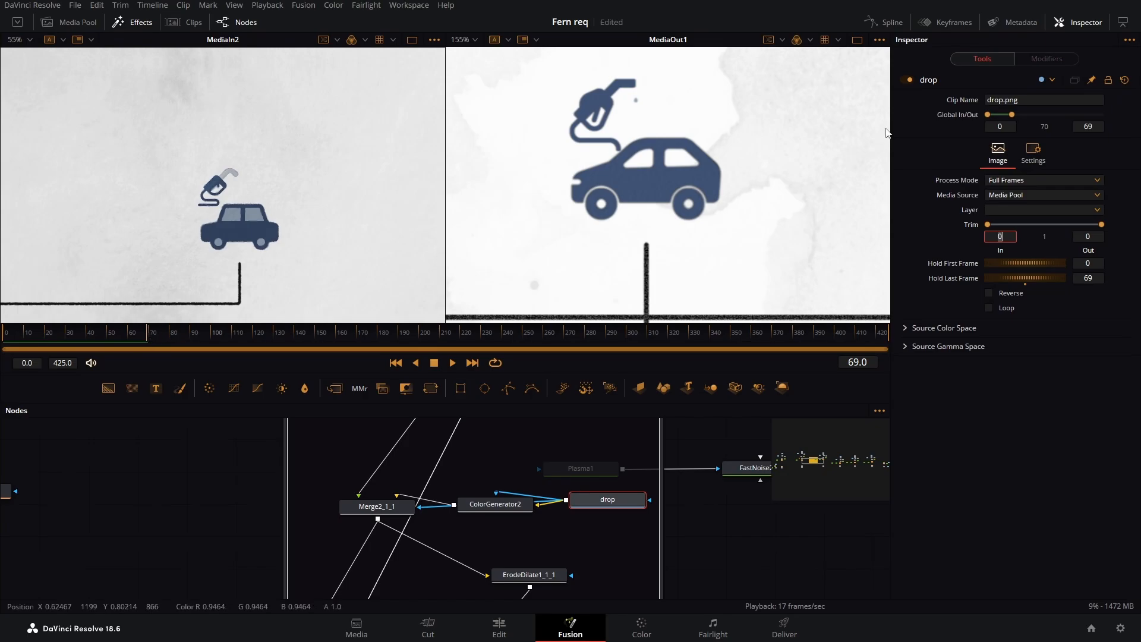
left_click(1092, 126)
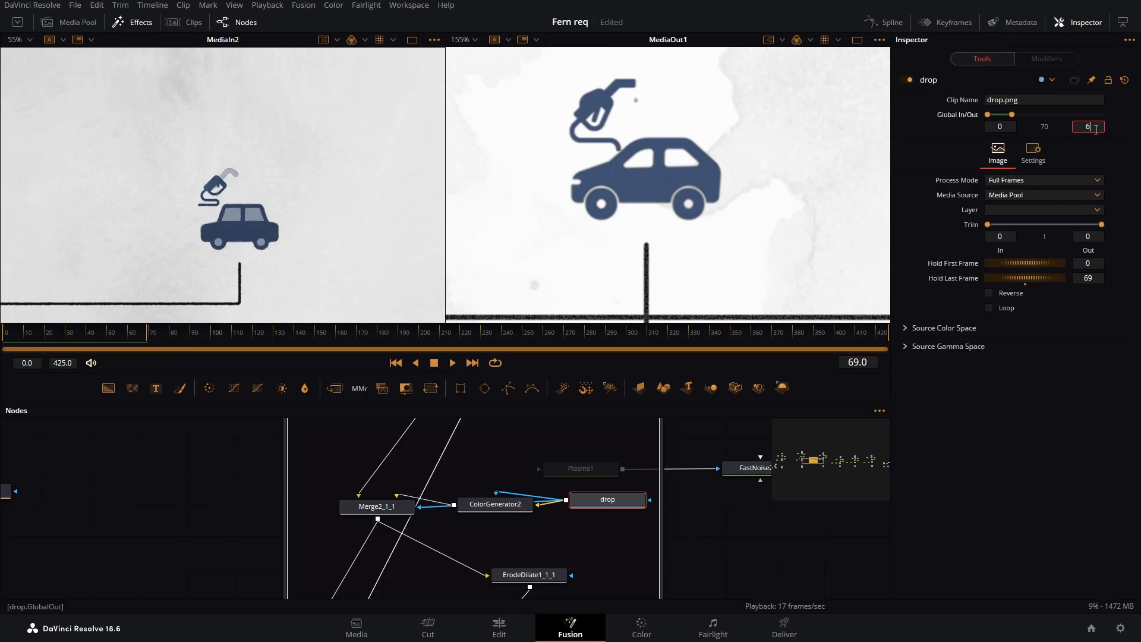
type("68")
key("Tab")
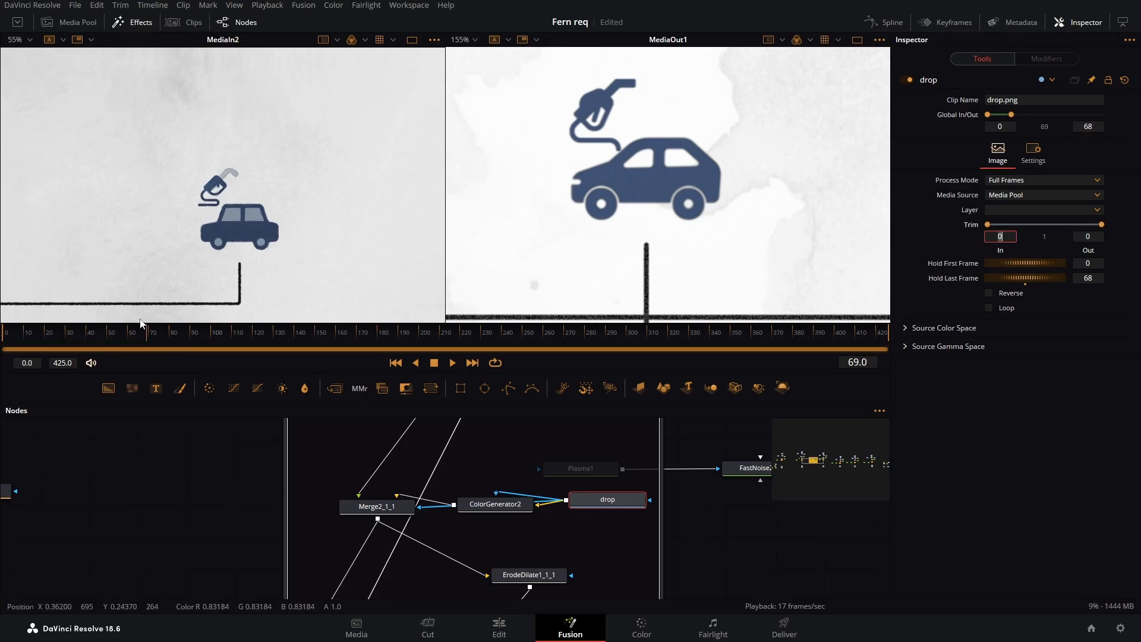
left_click_drag(148, 337, 2, 344)
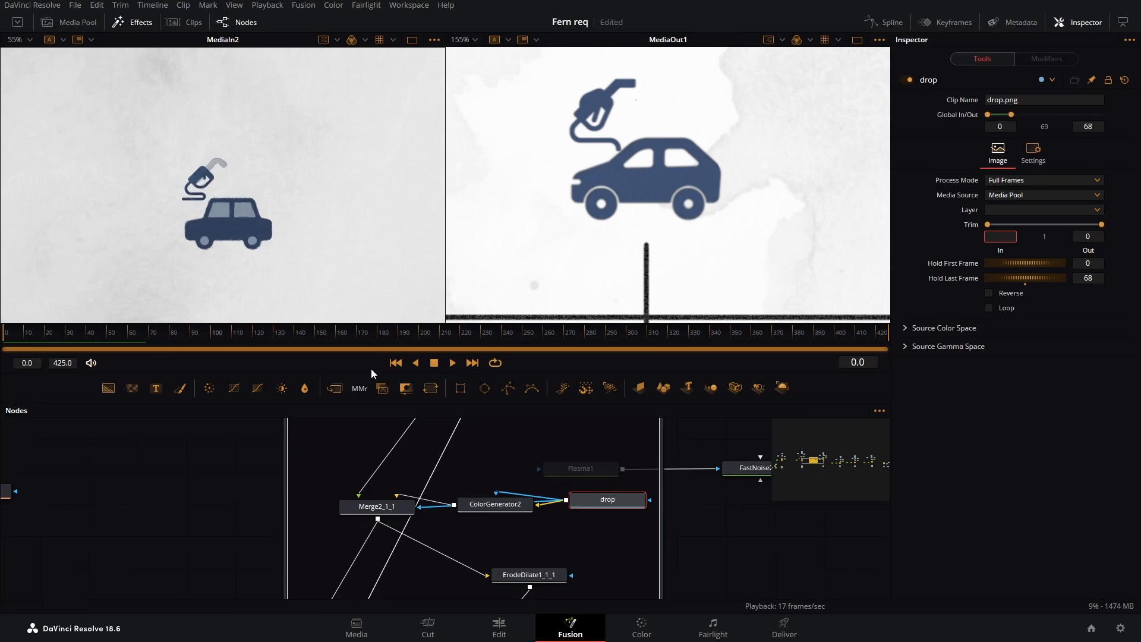
left_click(453, 365)
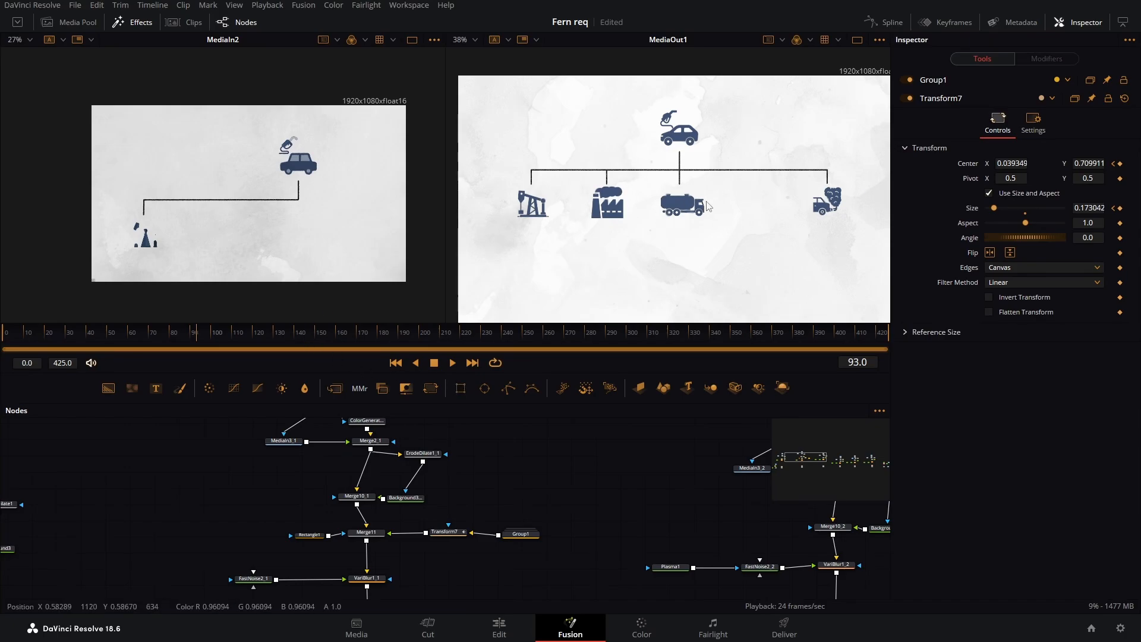
Select the Paint1 node near the end of the node tree and show its list of stroke modifiers with Multistroke1 collapsed
left_click_drag(580, 497, 105, 471)
left_click_drag(510, 543, 229, 441)
left_click_drag(566, 454, 77, 503)
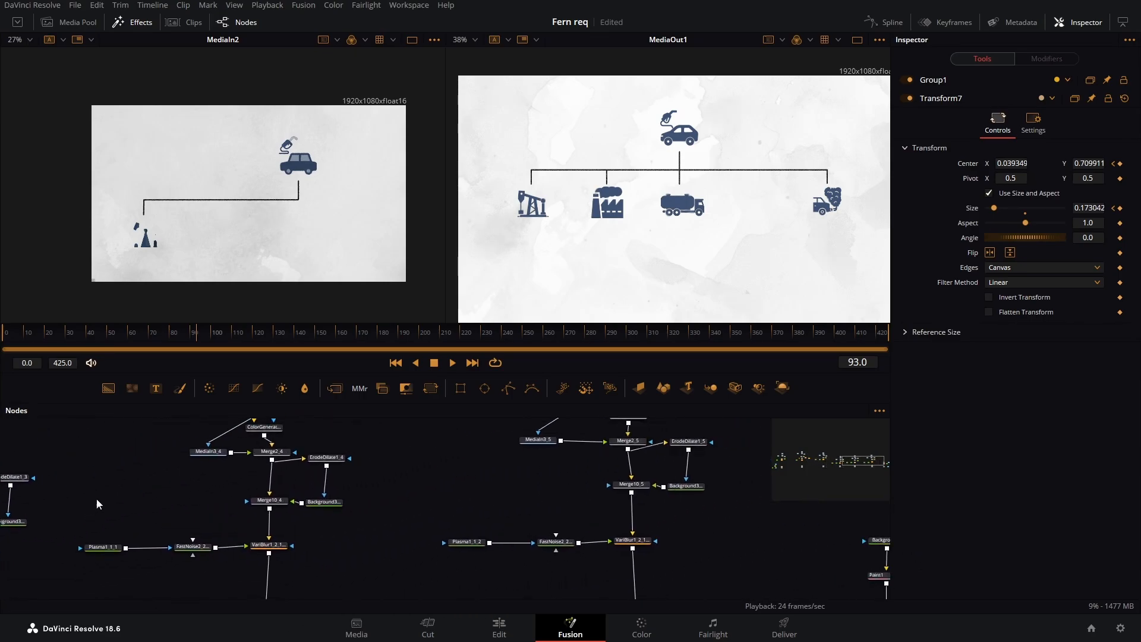
left_click_drag(459, 504, 12, 480)
left_click_drag(332, 526, 272, 507)
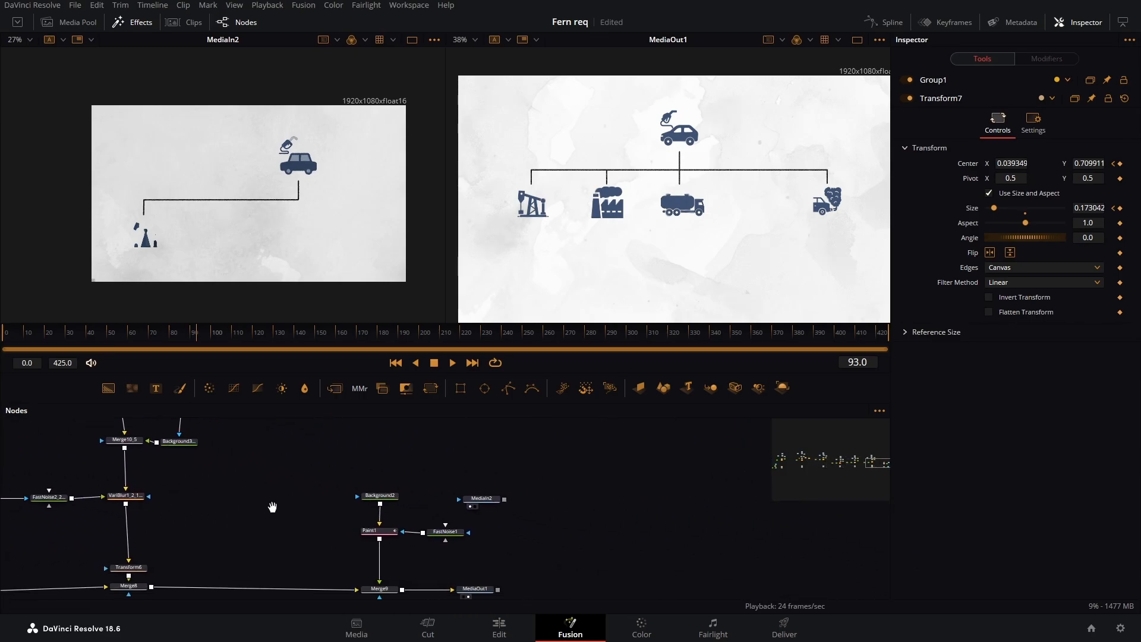
left_click(381, 532)
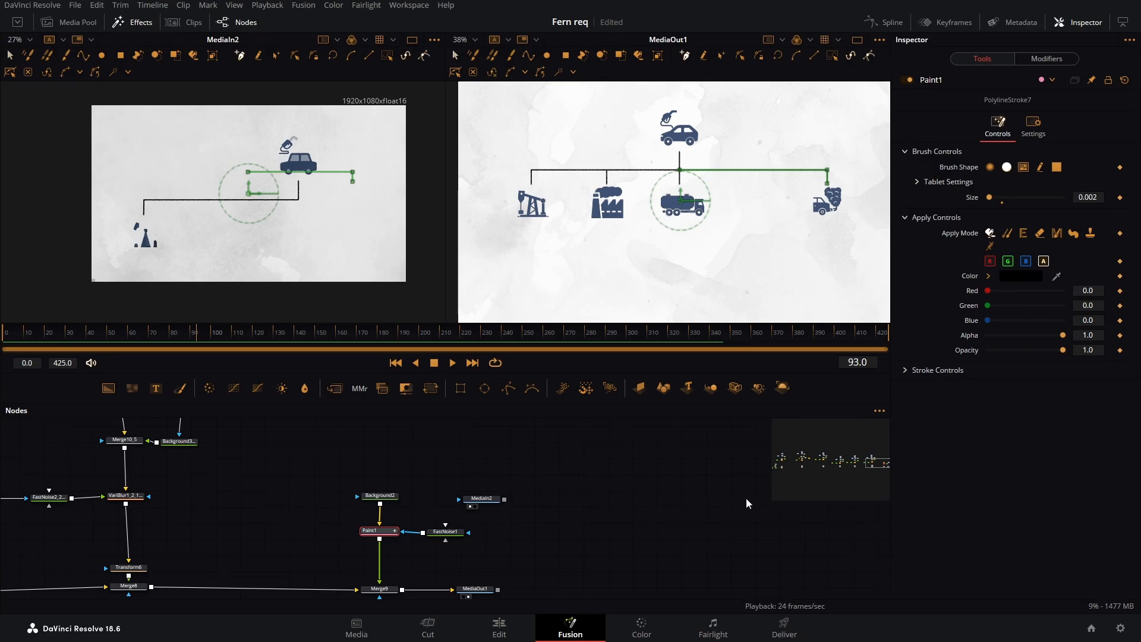
left_click(1046, 60)
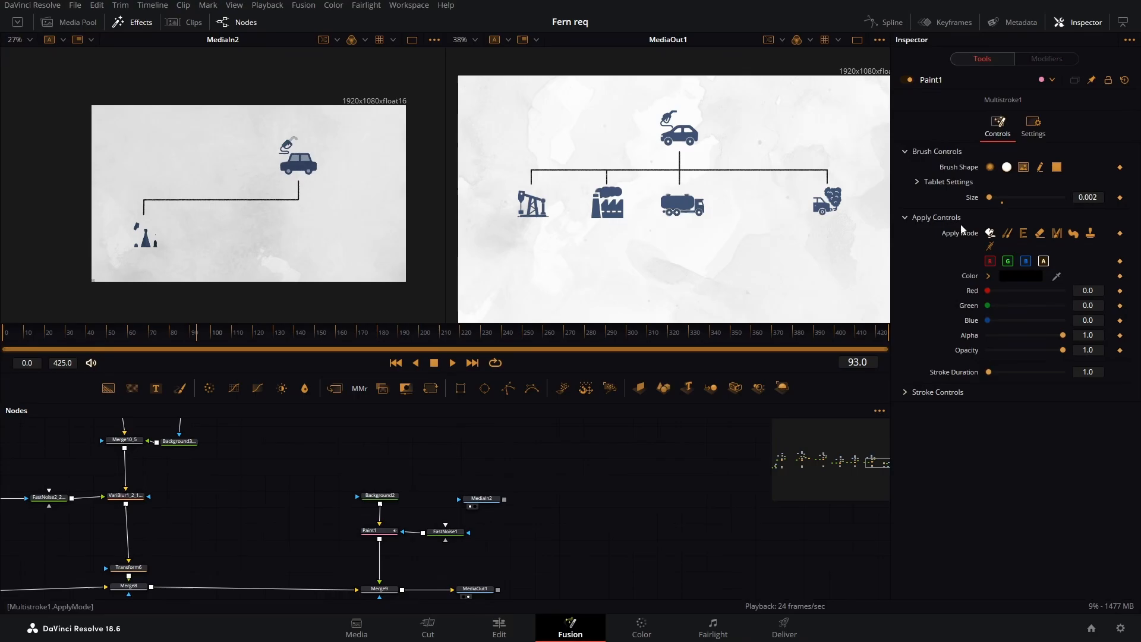
left_click(374, 531)
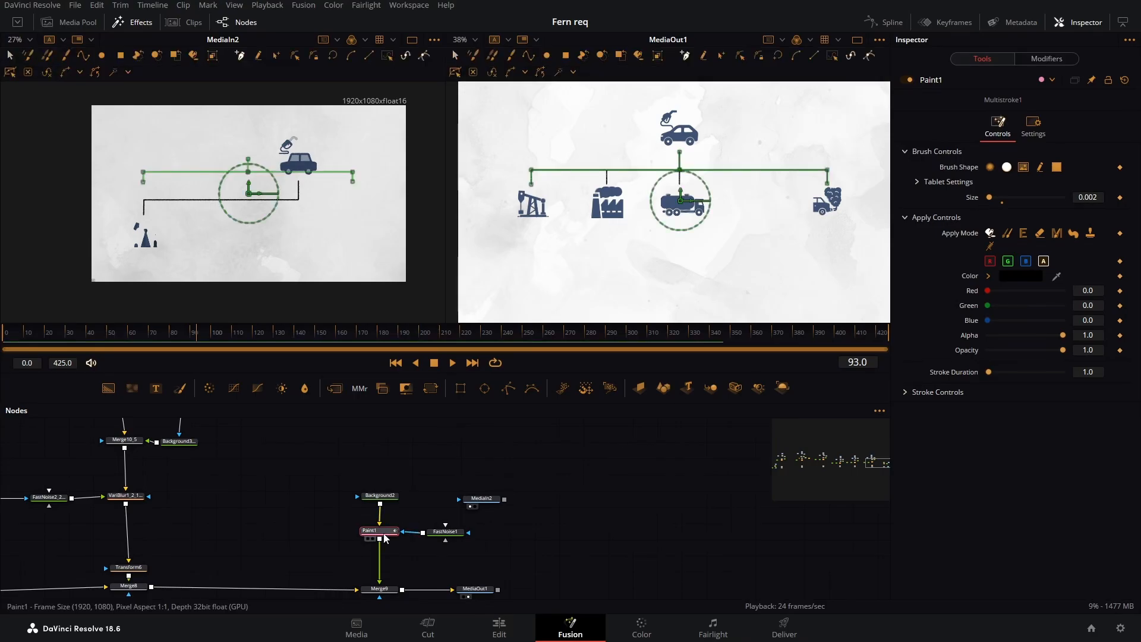
left_click(1055, 60)
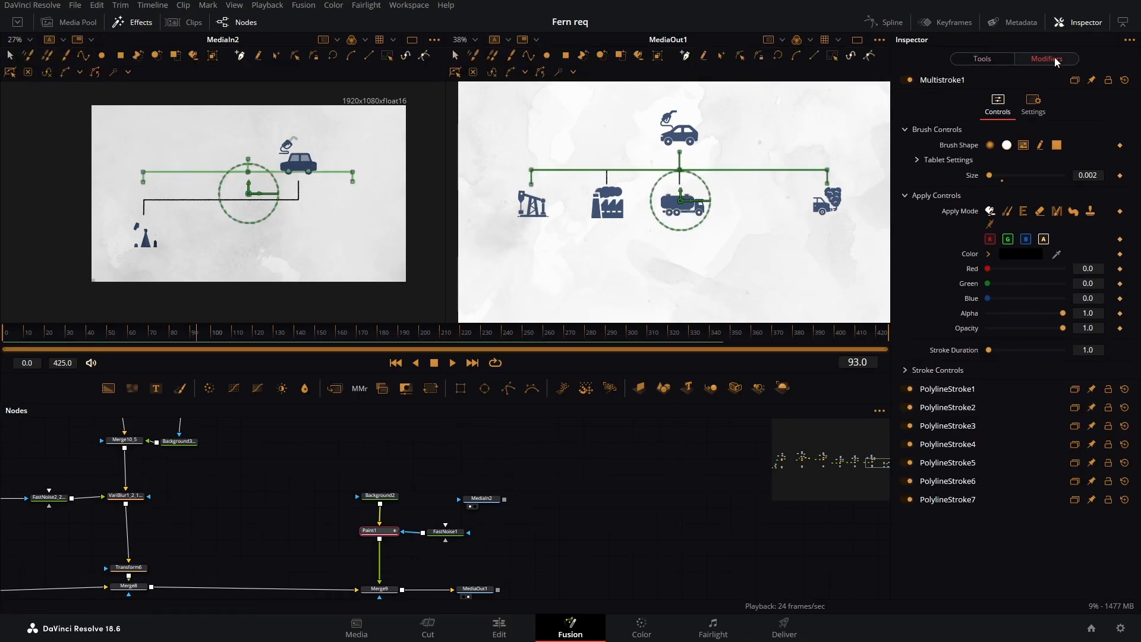
left_click(945, 81)
Select the stroke linking the car to the oil pump in the viewer and expand the PolylineStroke4 modifier
scroll(733, 168, "up", 6)
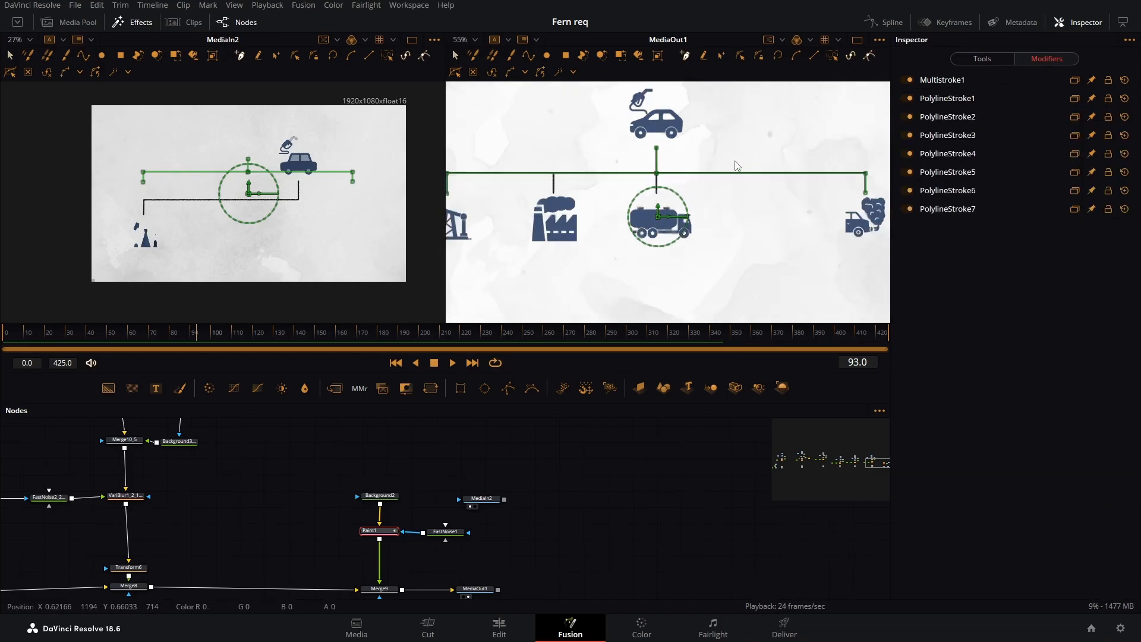
scroll(703, 120, "down", 4)
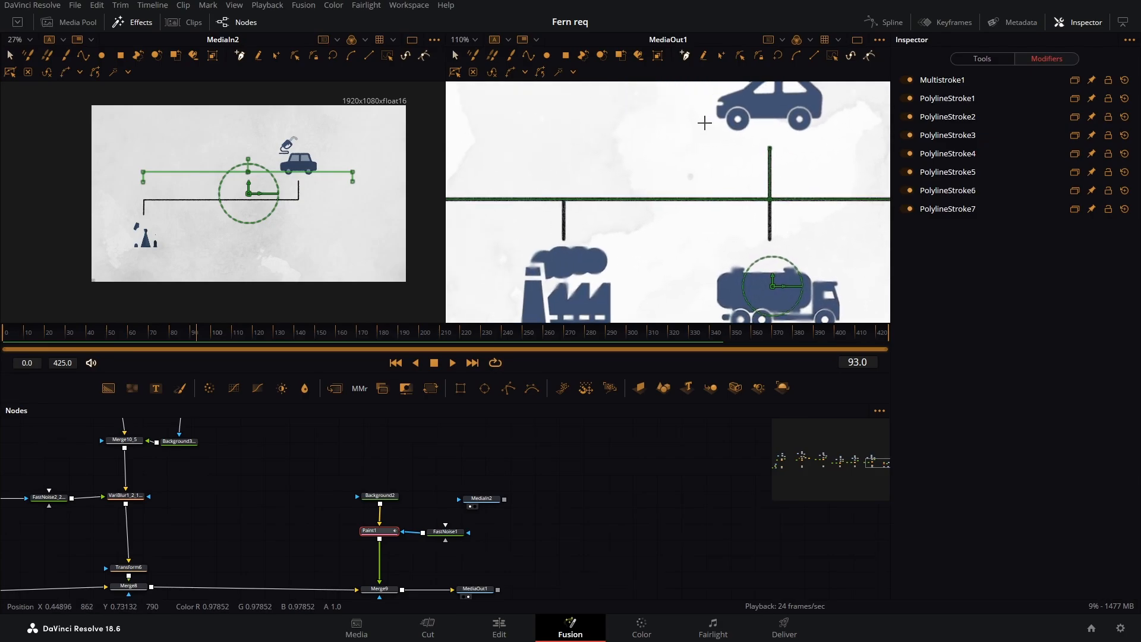
left_click(457, 57)
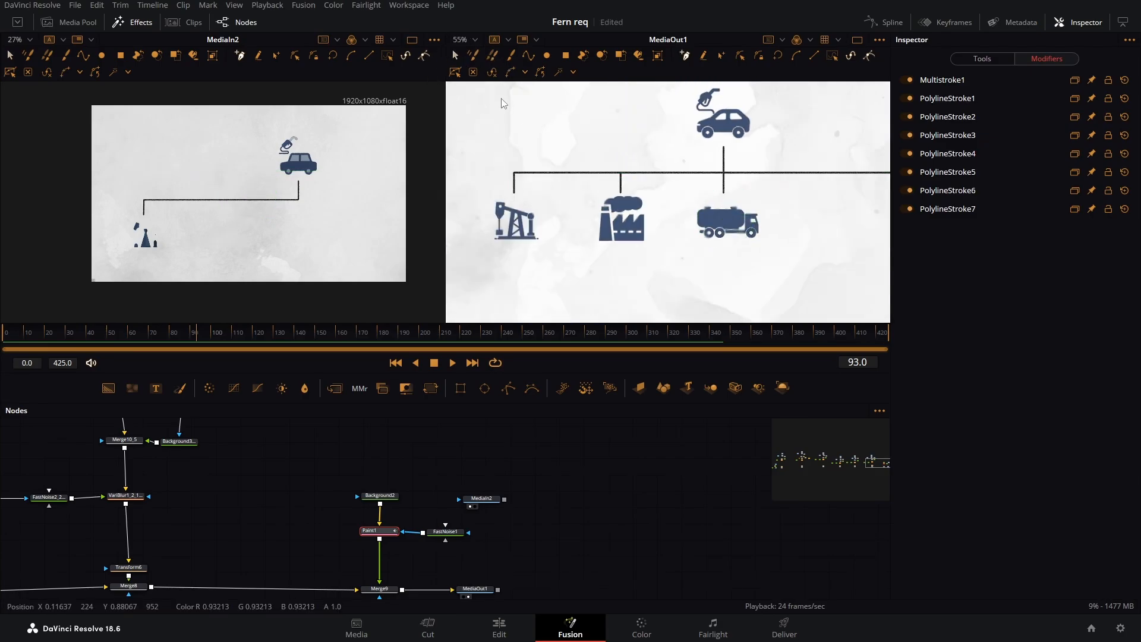
mouse_move(591, 163)
left_mouse_down()
mouse_move(737, 193)
mouse_move(735, 173)
left_mouse_up()
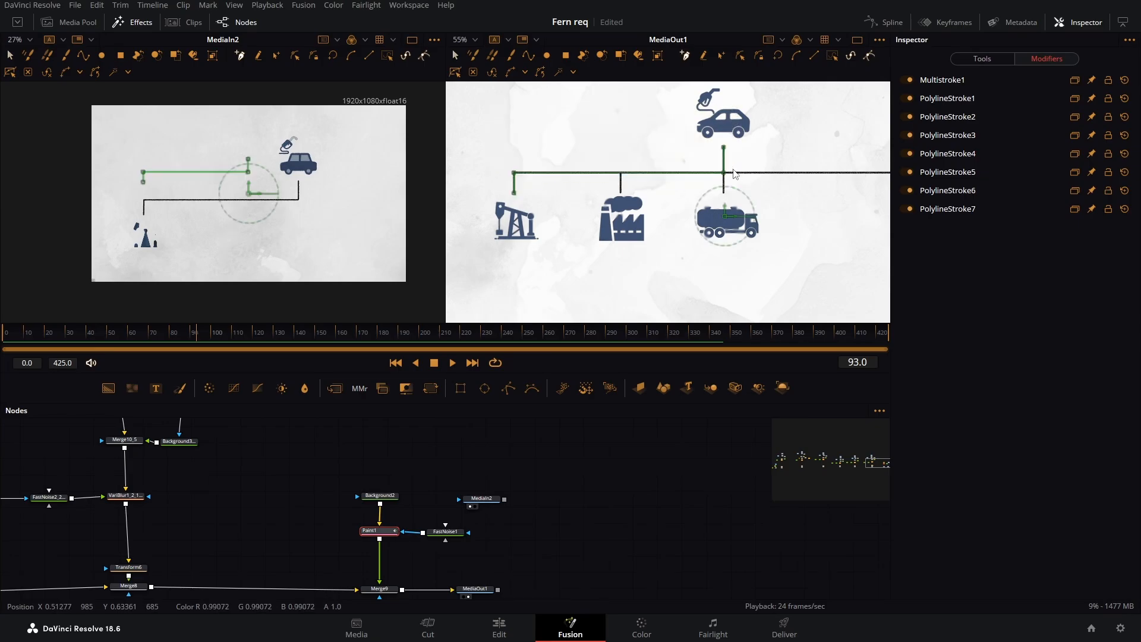
left_click(952, 156)
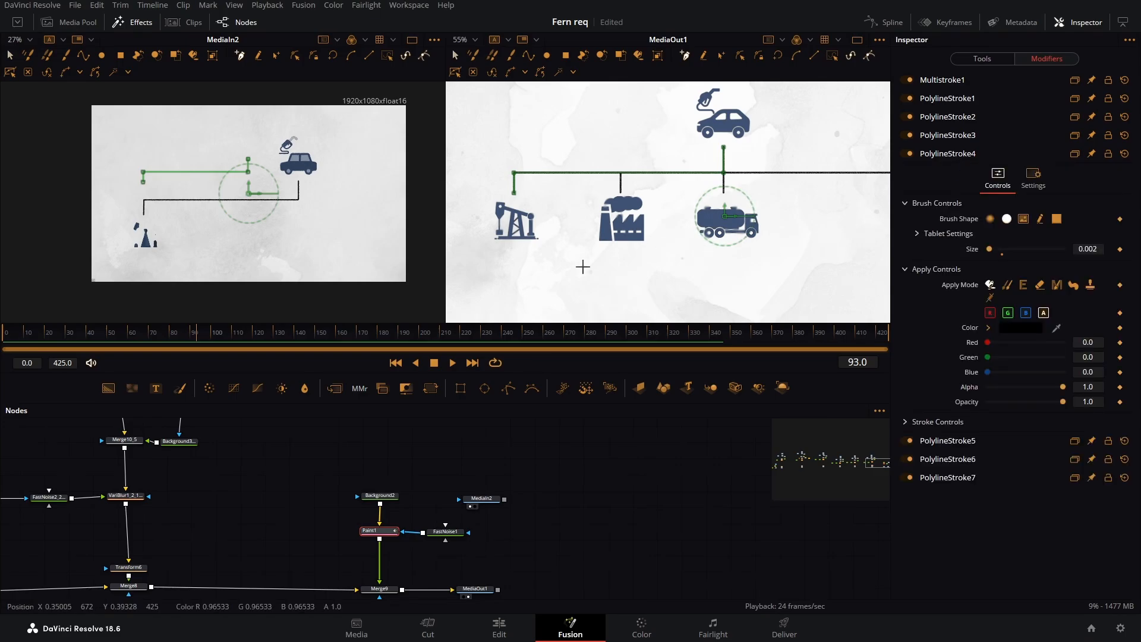
Keyframe PolylineStroke4's Write On at frame 47 with its End value at 0.0
left_click_drag(148, 337, 106, 343)
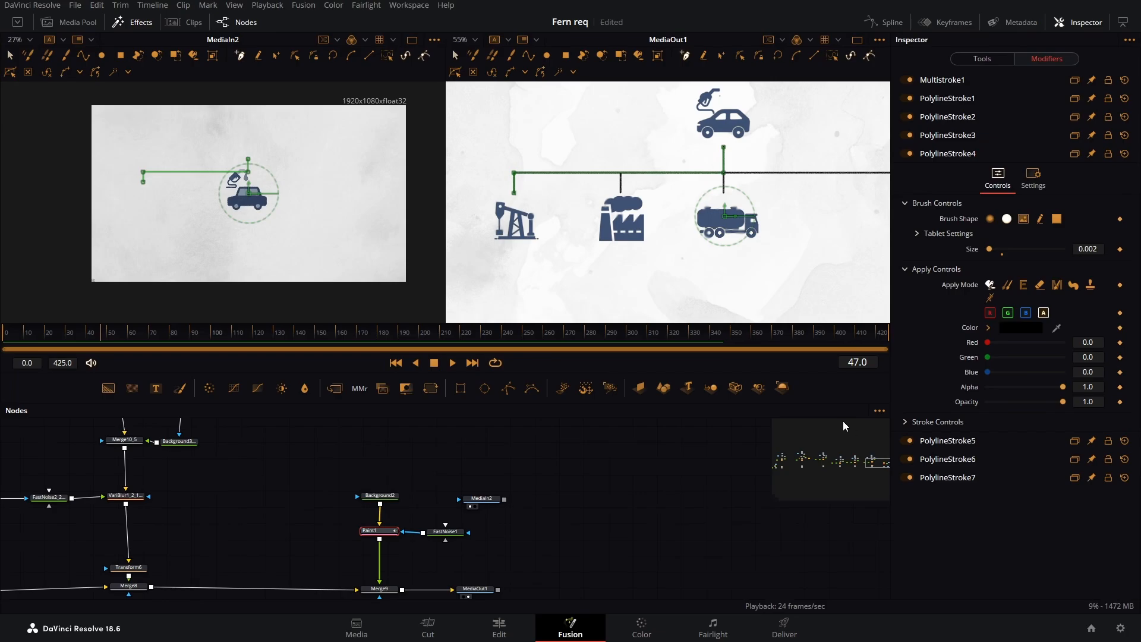
left_click(906, 423)
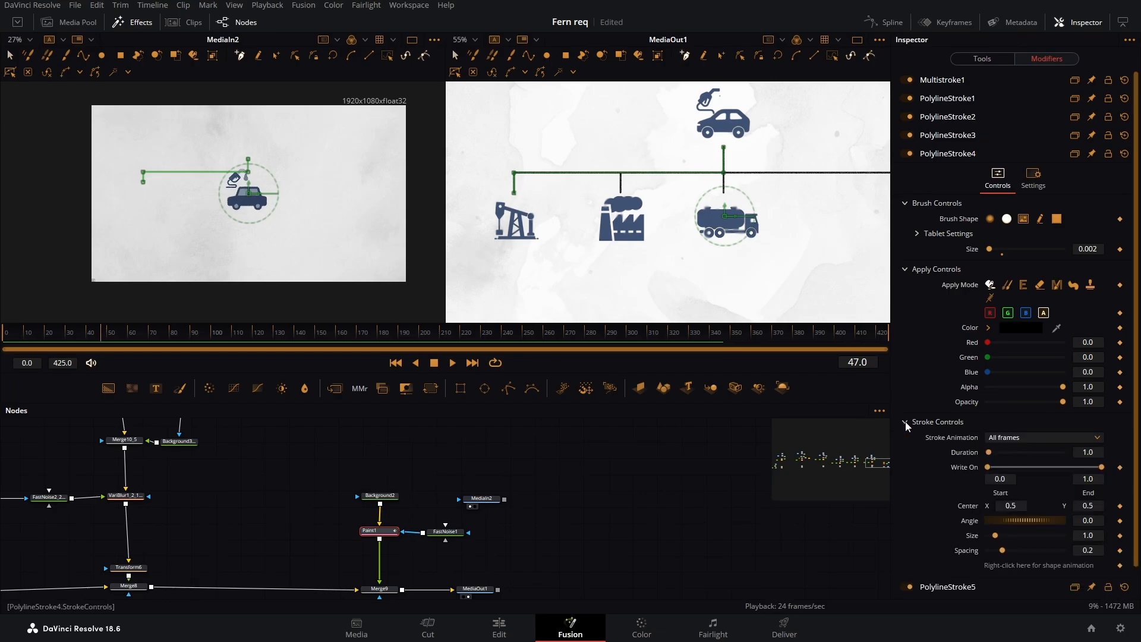
left_click(1120, 467)
left_click_drag(1101, 468, 957, 471)
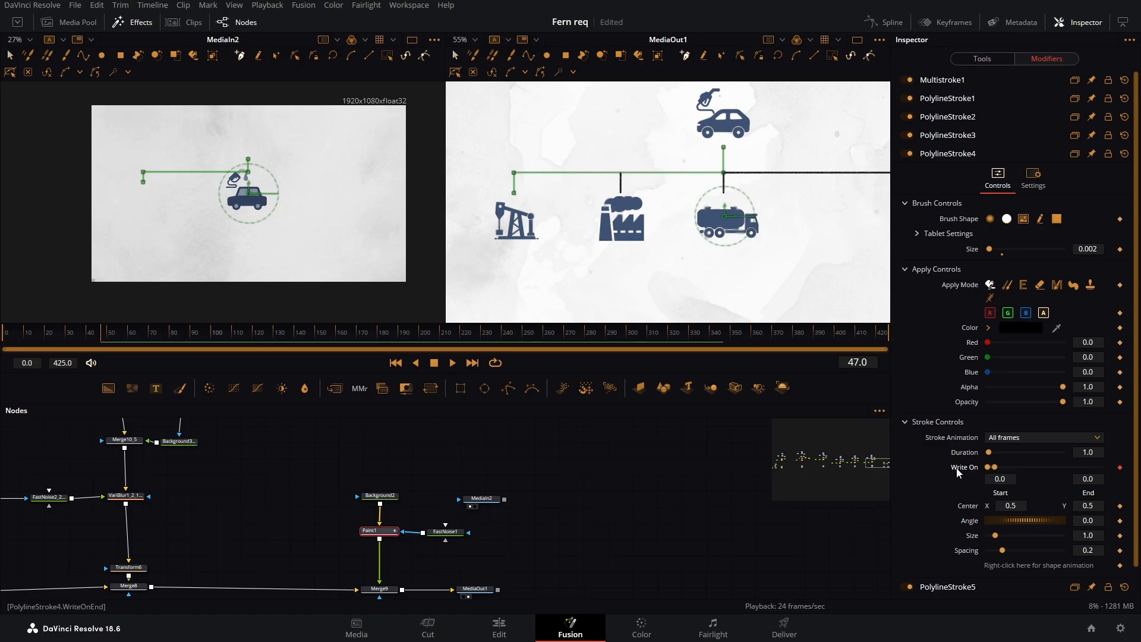
Keyframe PolylineStroke4's Write On End at 1.0 on frame 84 and play the line animation from frame 47
left_click_drag(102, 339, 178, 336)
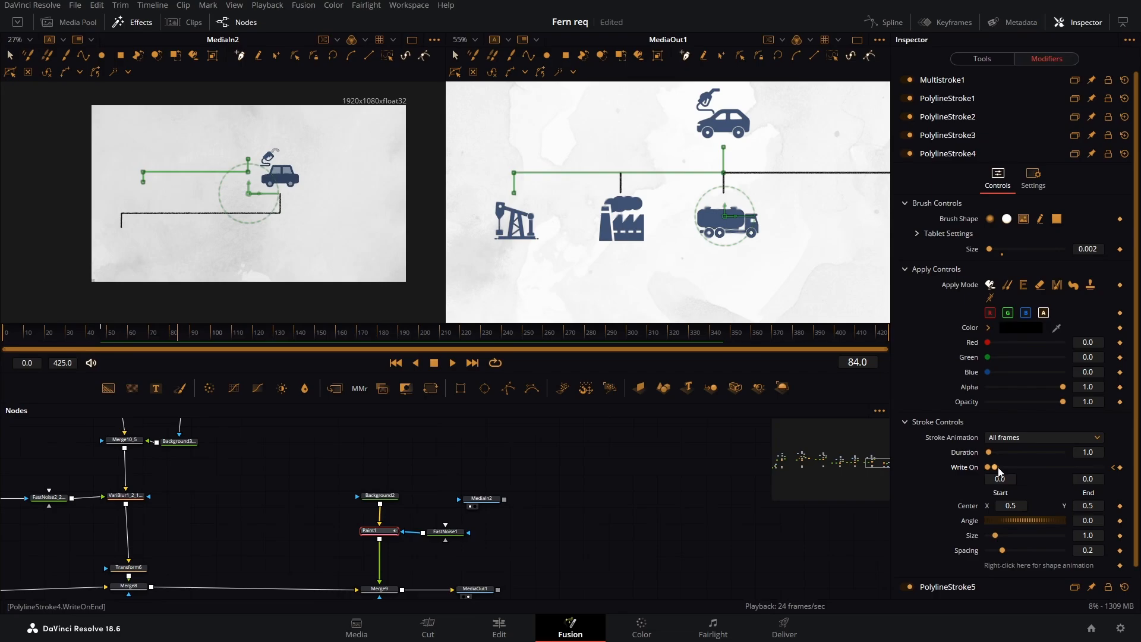
left_click(1120, 468)
left_click_drag(994, 467, 1131, 472)
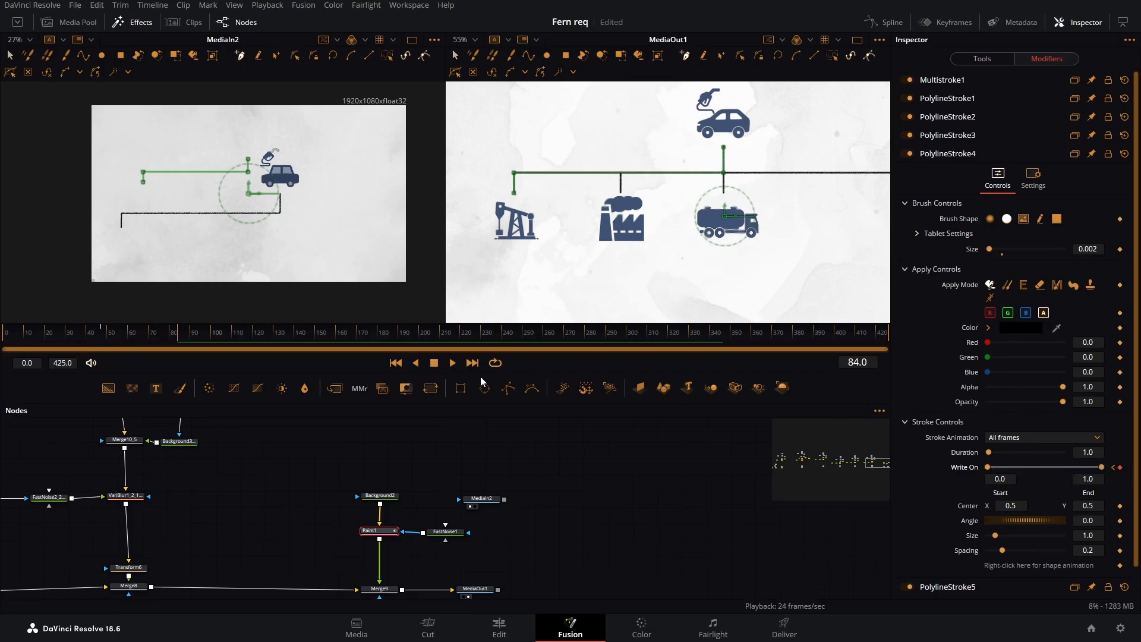
left_click_drag(169, 333, 102, 336)
left_click(279, 444)
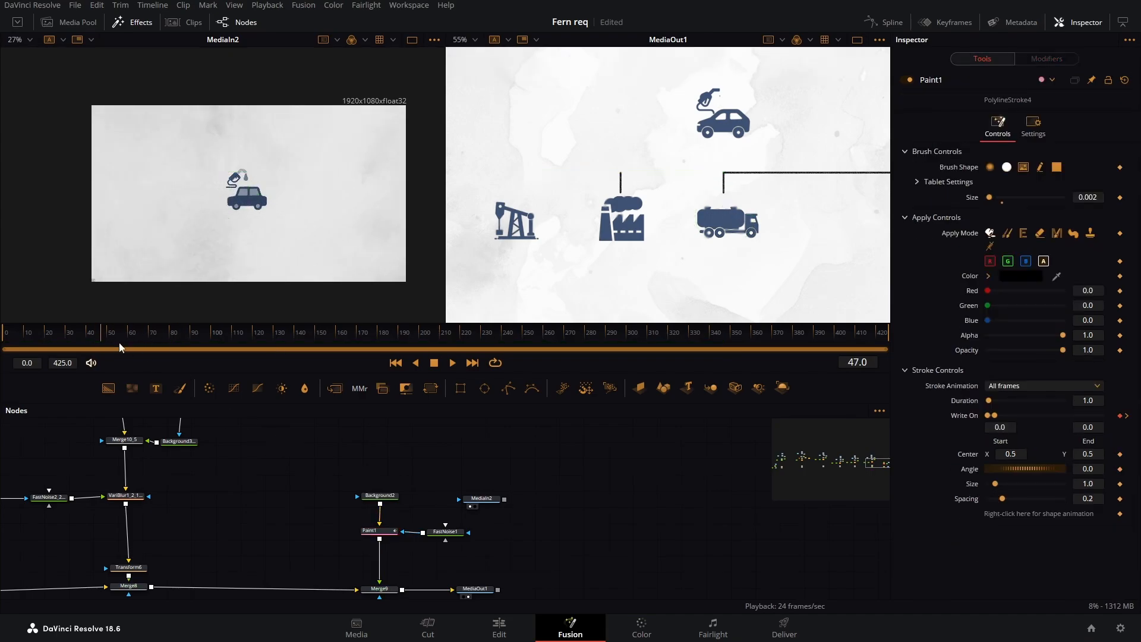
left_click(453, 363)
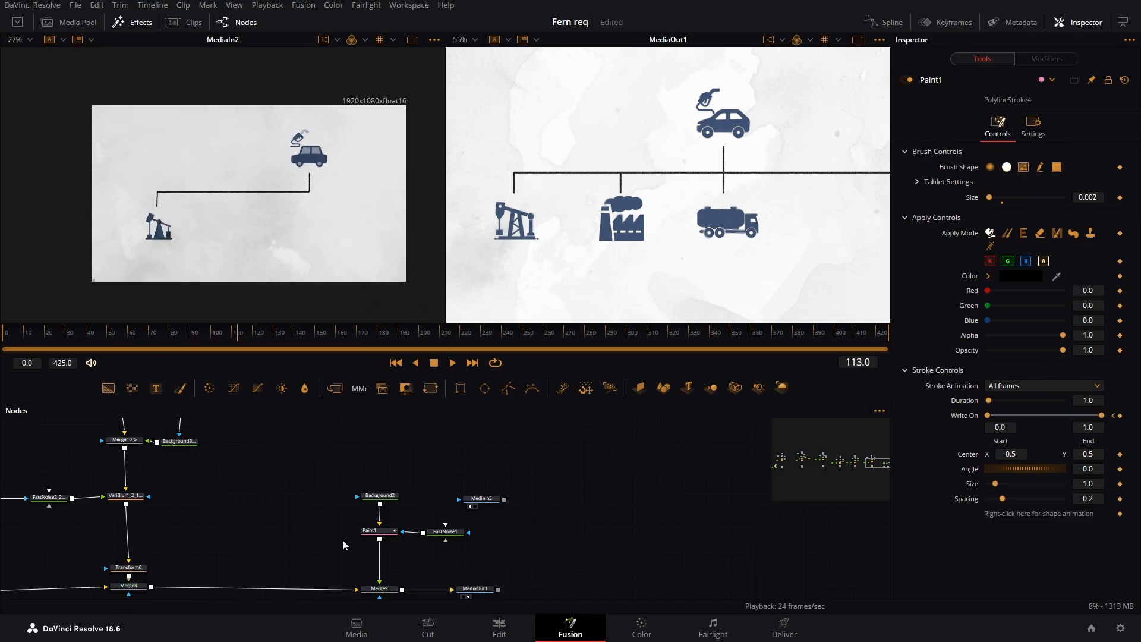
Select the short stroke above the factory in Paint1 and keyframe PolylineStroke5's Write On End at 0.0 around frame 118
left_click(378, 532)
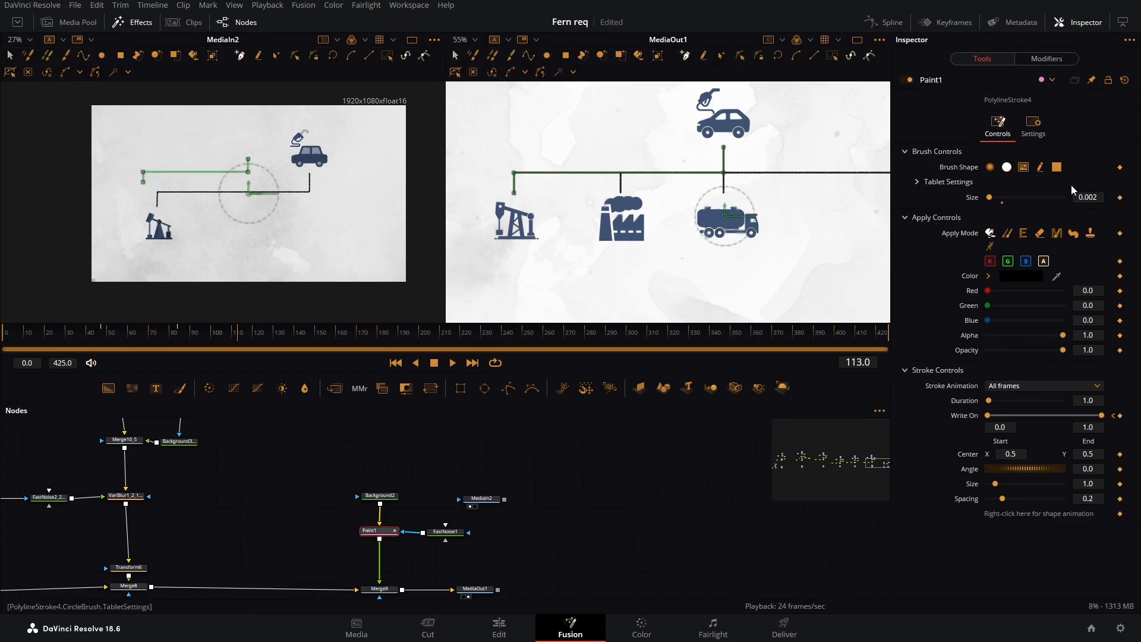
left_click(621, 183)
left_click(1047, 60)
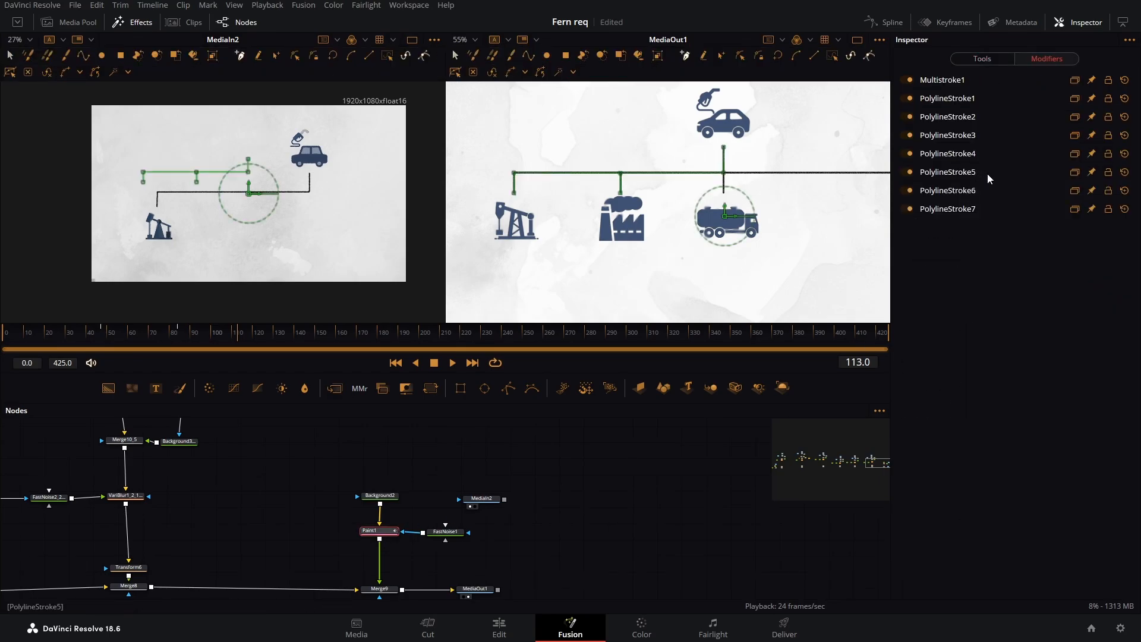
left_click_drag(221, 335, 250, 336)
left_click(1120, 485)
left_click_drag(1101, 486, 989, 485)
Keyframe PolylineStroke5's Write On End at 1.0 on frame 127 and collapse that modifier
left_click(273, 333)
left_click_drag(274, 334, 268, 336)
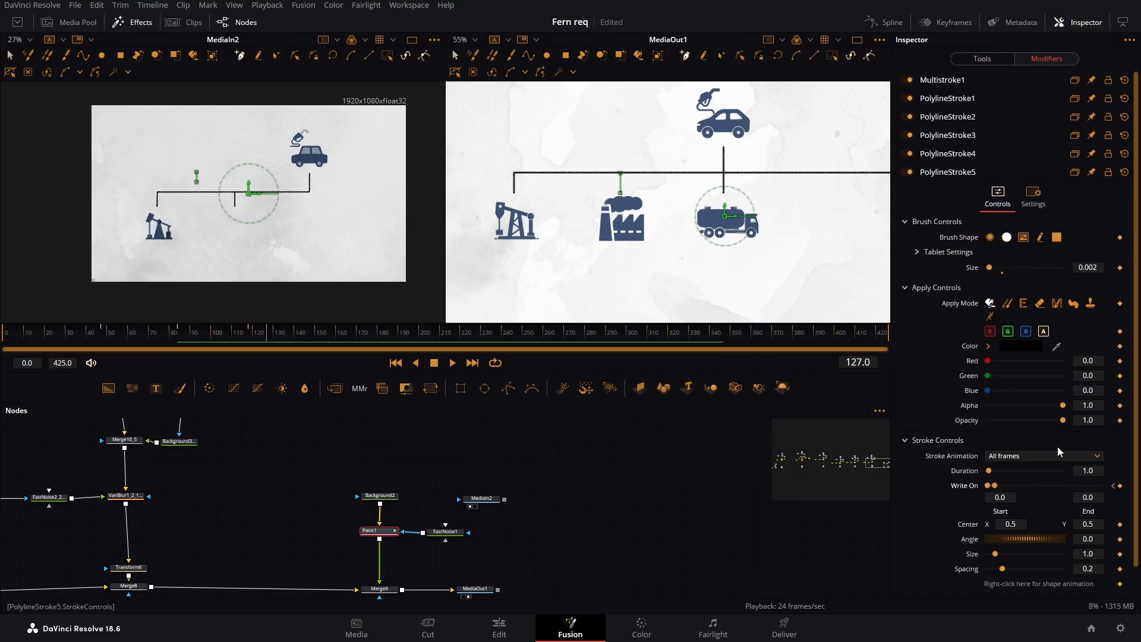
left_click_drag(996, 485, 1101, 485)
left_click(949, 173)
Animate PolylineStroke6's Write On End from 0.0 at about frame 145 to 1.0 at frame 159
left_click(969, 191)
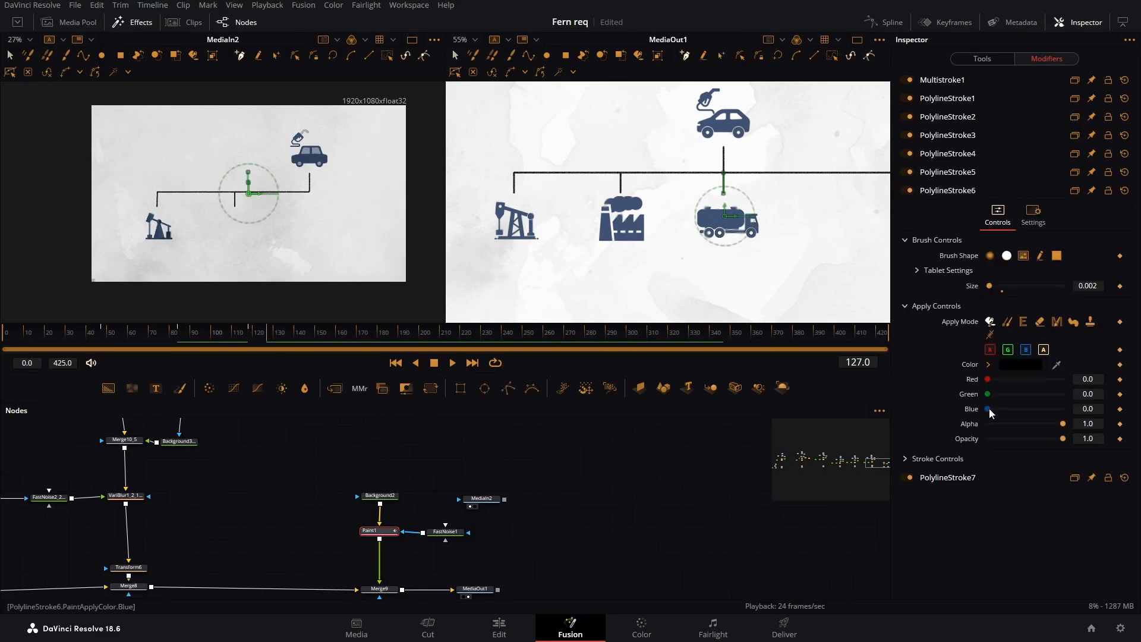
left_click(939, 458)
left_click_drag(354, 336, 302, 346)
left_click(334, 332)
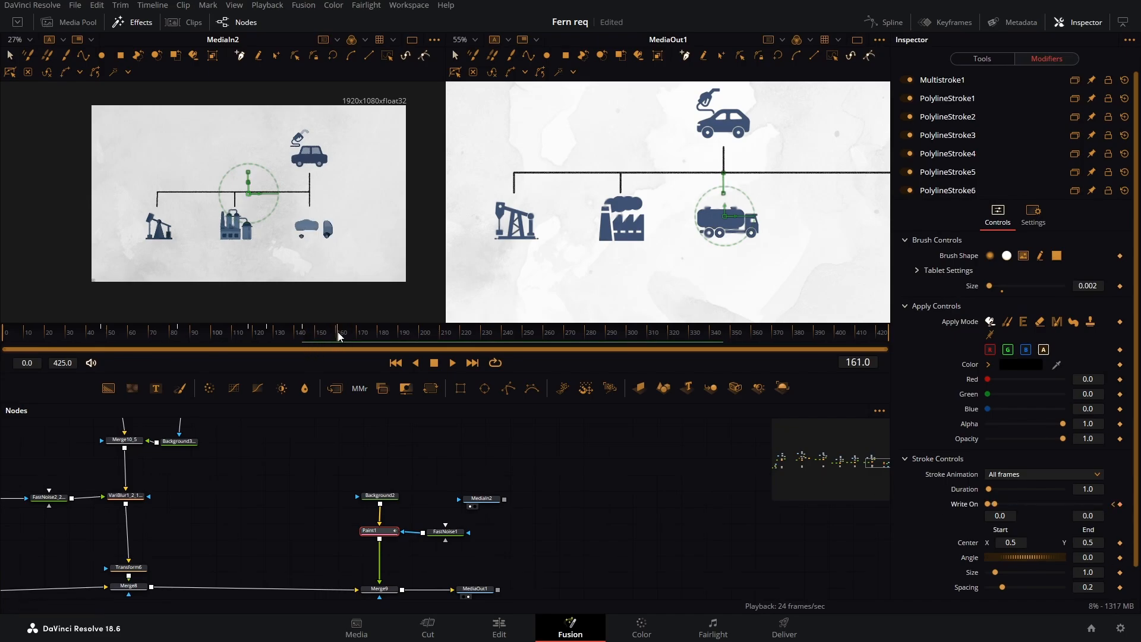
left_click(951, 190)
Animate PolylineStroke7's Write On End from 0.0 at frame 261 to 1.0 at frame 293
left_click(951, 208)
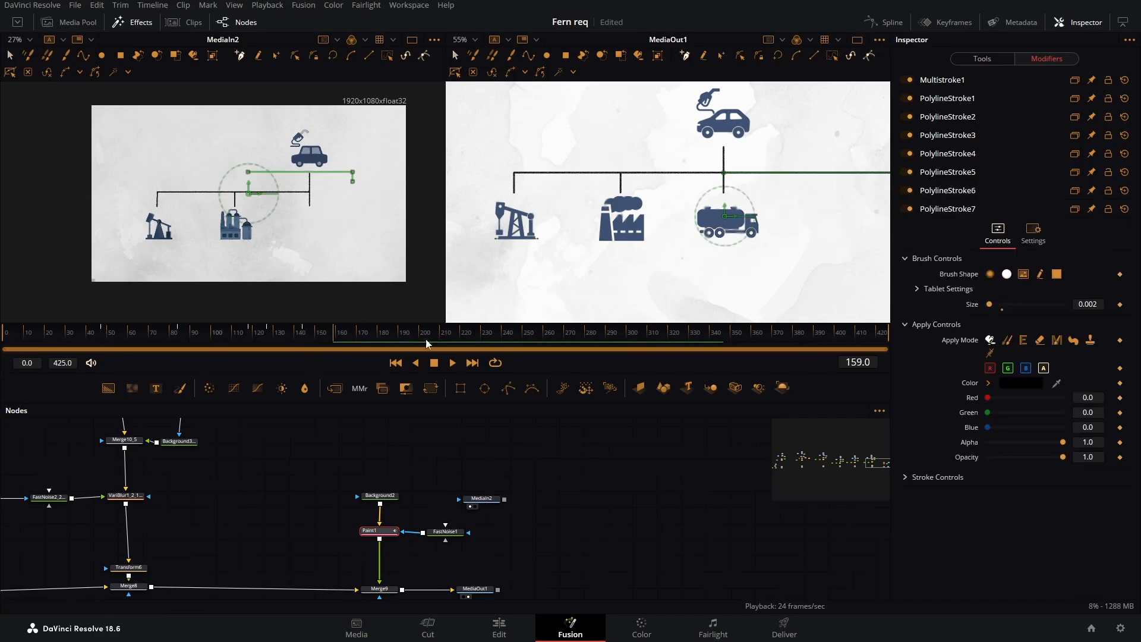
mouse_move(333, 331)
left_mouse_down()
mouse_move(491, 343)
mouse_move(546, 334)
left_mouse_up()
left_click(938, 477)
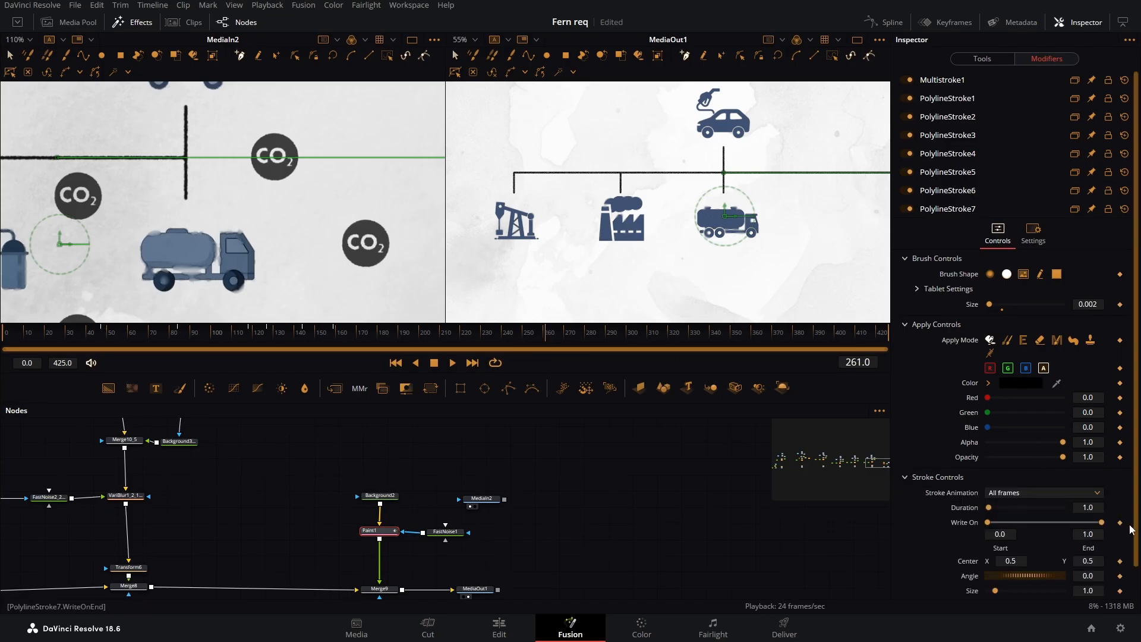
left_click(1121, 523)
left_click_drag(380, 214, 229, 197)
left_click_drag(547, 333, 613, 340)
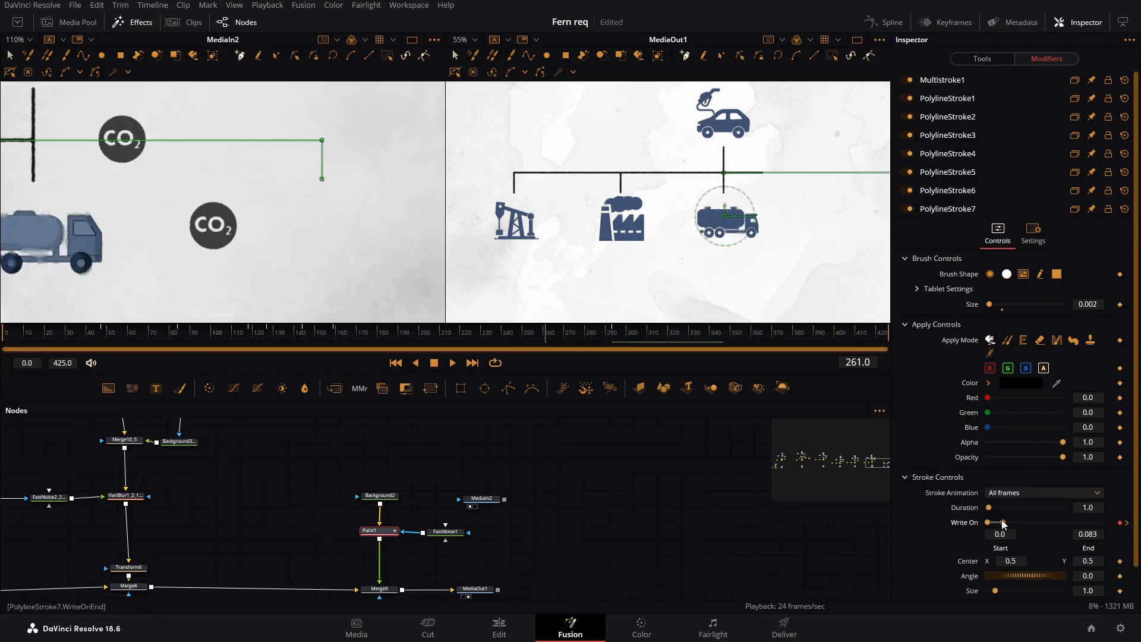
Show only the MediaOut1 viewer and play the line animation from the first frame
left_click(857, 40)
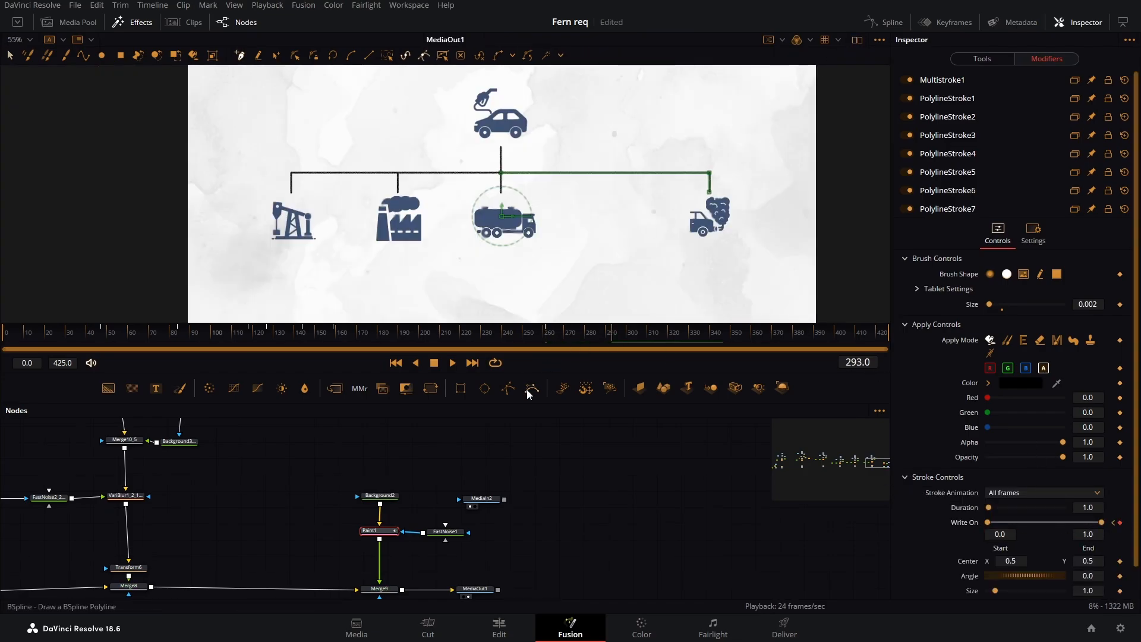
left_click(598, 459)
left_click(4, 332)
left_click(454, 363)
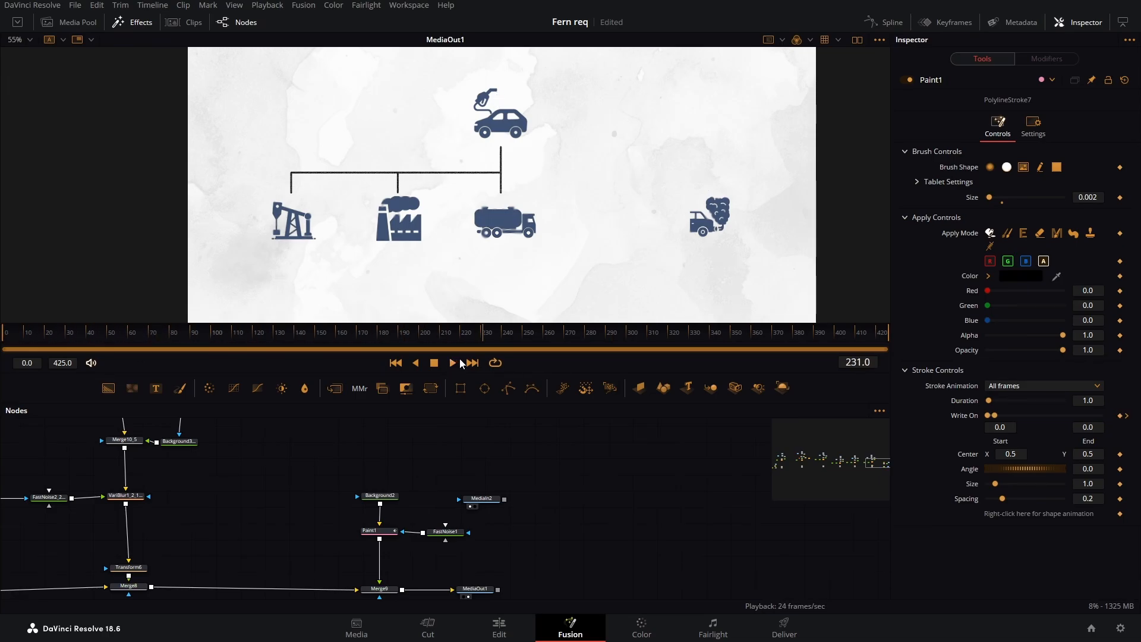
Restore the two-viewer layout, fit more of the MediaIn2 reference in view and park the playhead at frame 93
left_click(856, 39)
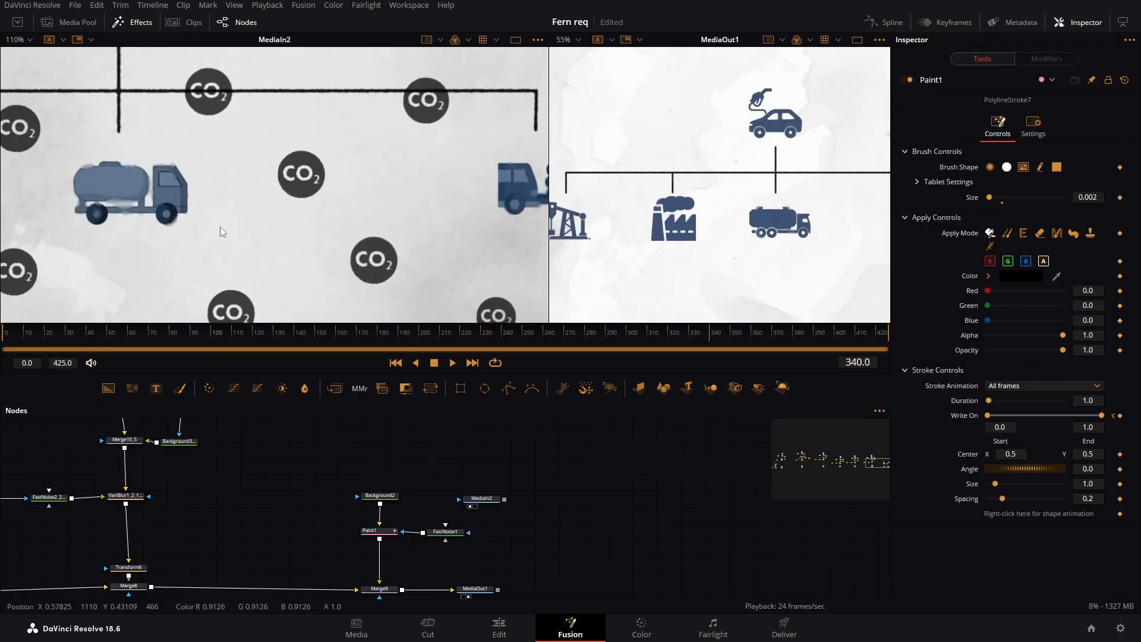
scroll(217, 215, "down", 6)
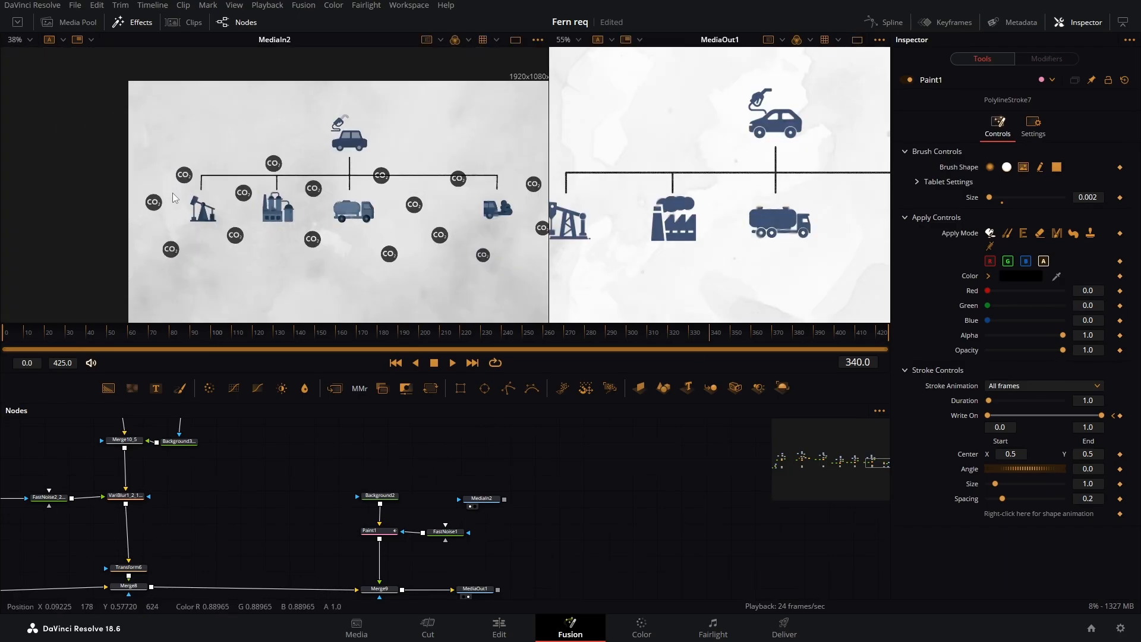
left_click(191, 353)
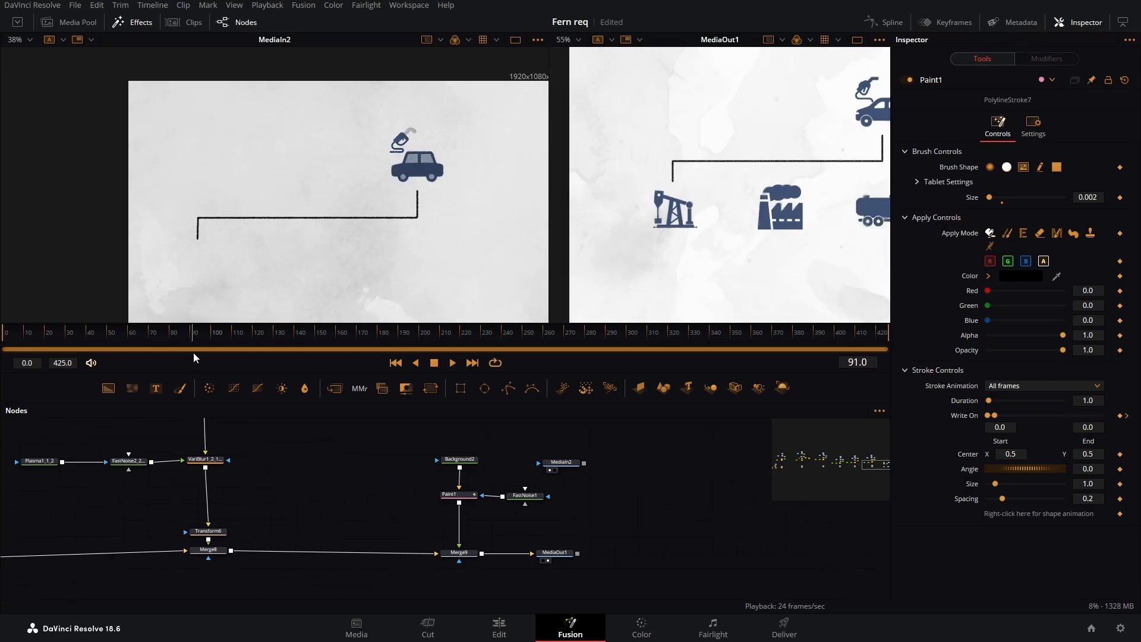
left_click_drag(194, 352, 198, 354)
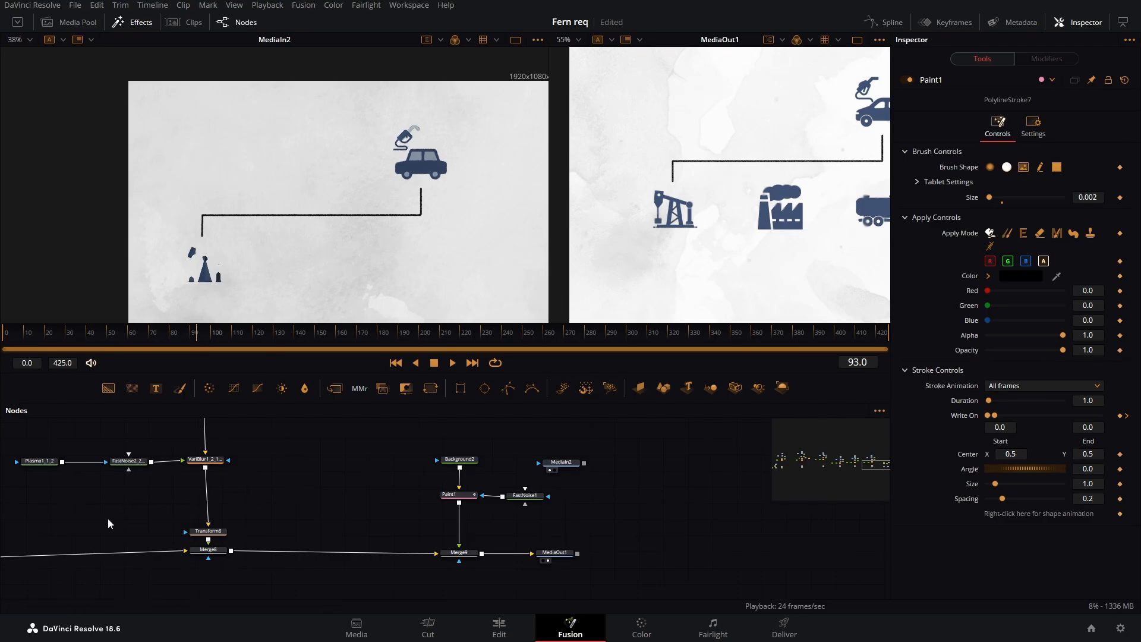
Select the VariBlur1_2 node in the drilling rig's branch of the node tree
left_click_drag(100, 510, 543, 596)
left_click_drag(140, 487, 442, 592)
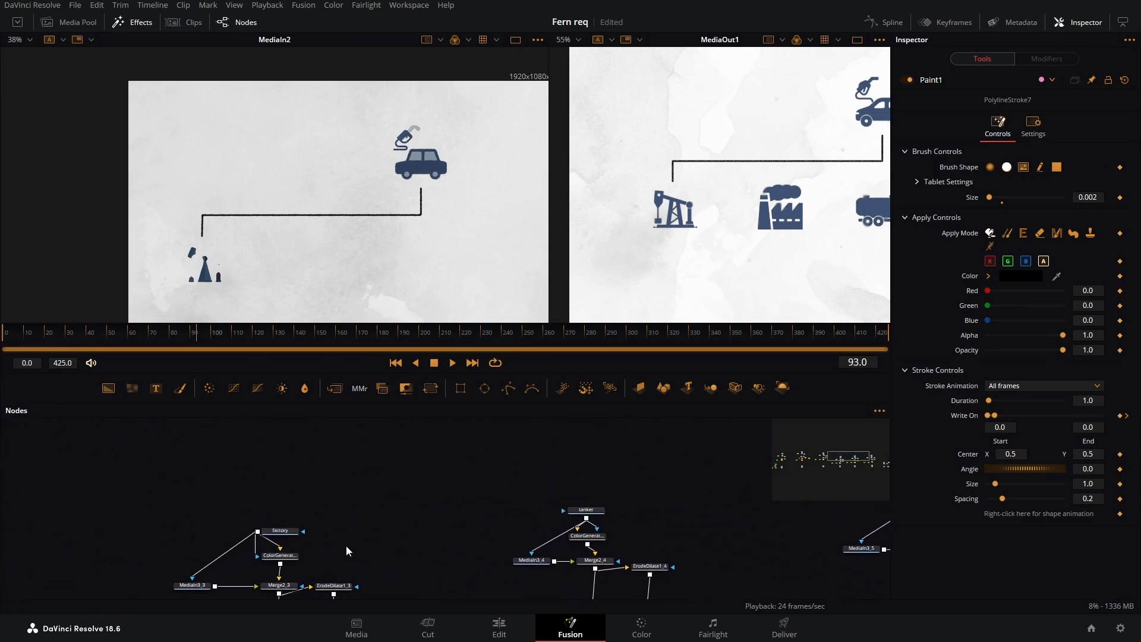
left_click_drag(375, 532, 590, 432)
left_click_drag(307, 455, 555, 448)
left_click_drag(456, 528, 430, 532)
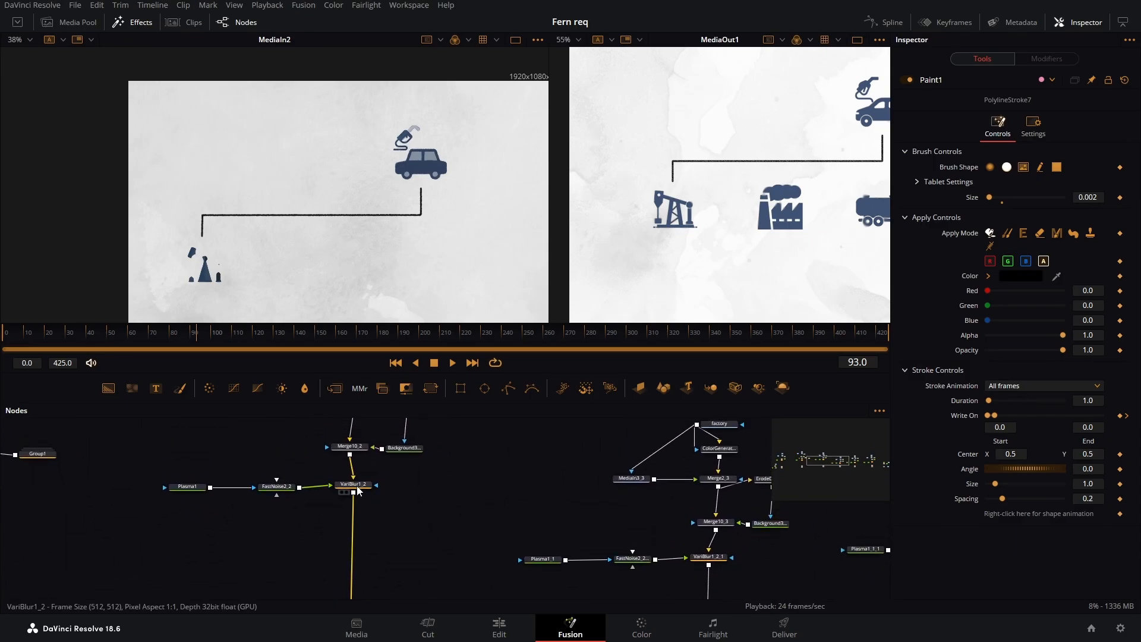
mouse_move(358, 489)
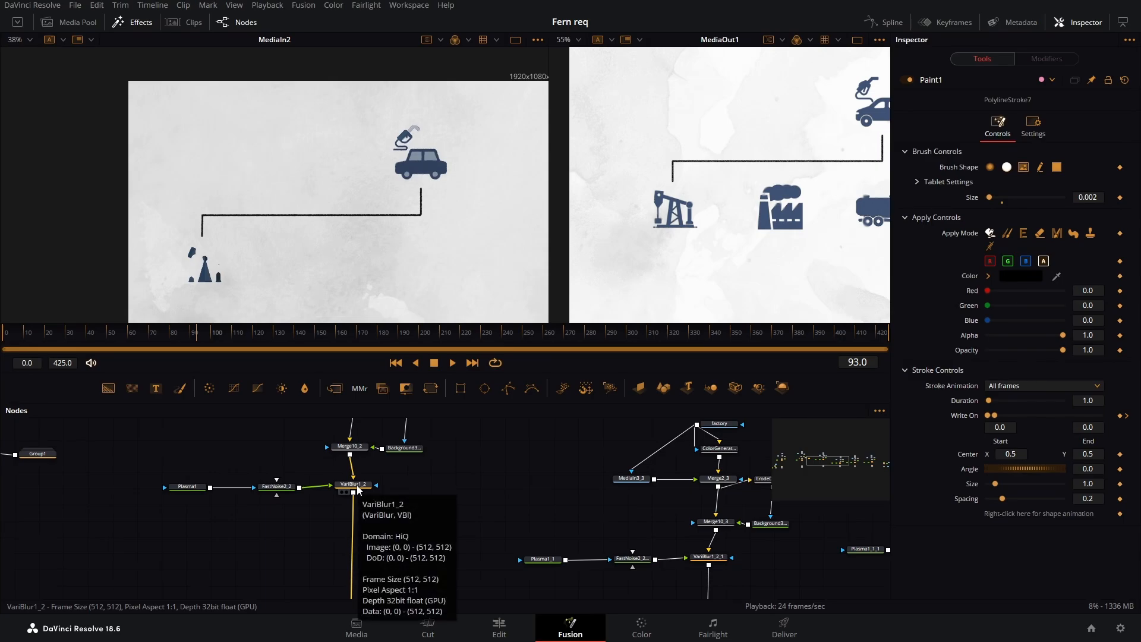
left_click(358, 488)
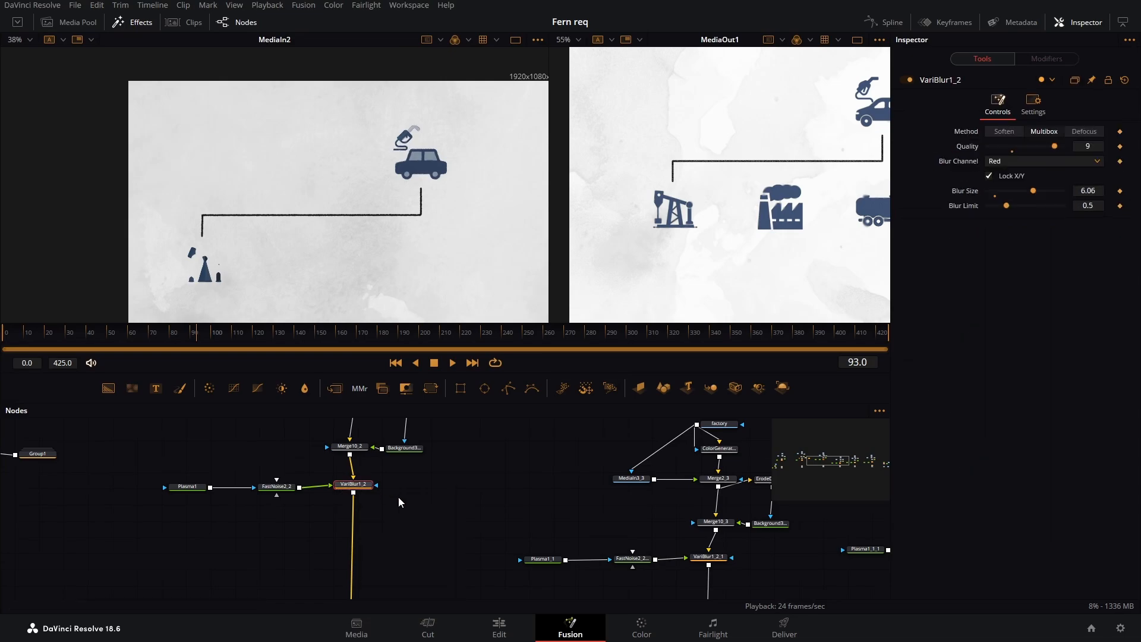
key("shift+space")
type("trans")
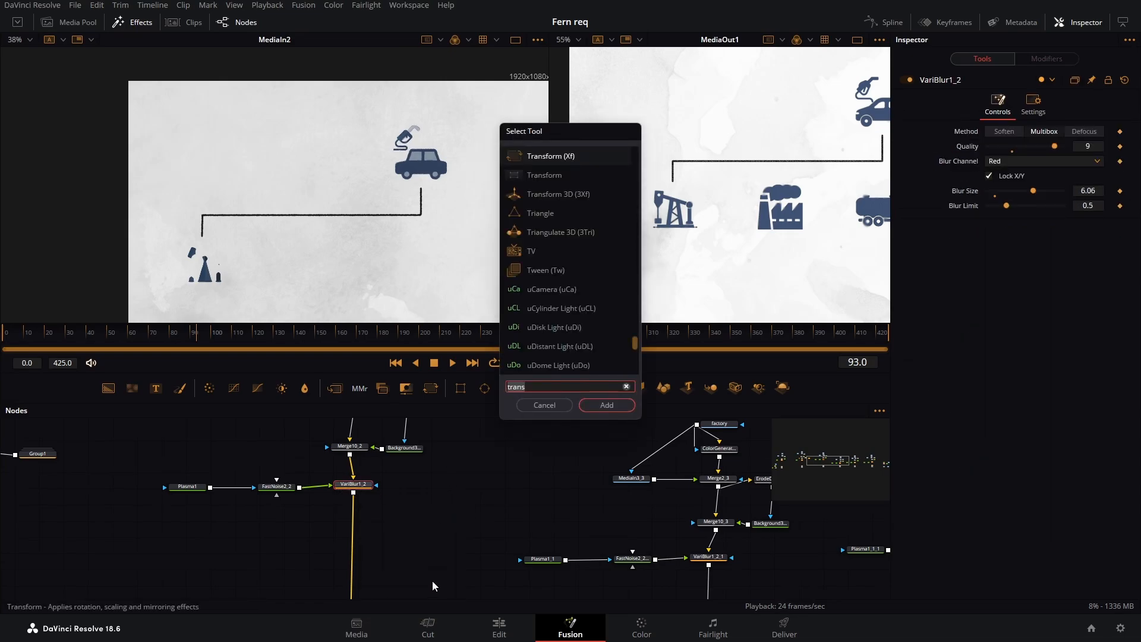
left_click(545, 405)
left_click_drag(468, 441, 451, 594)
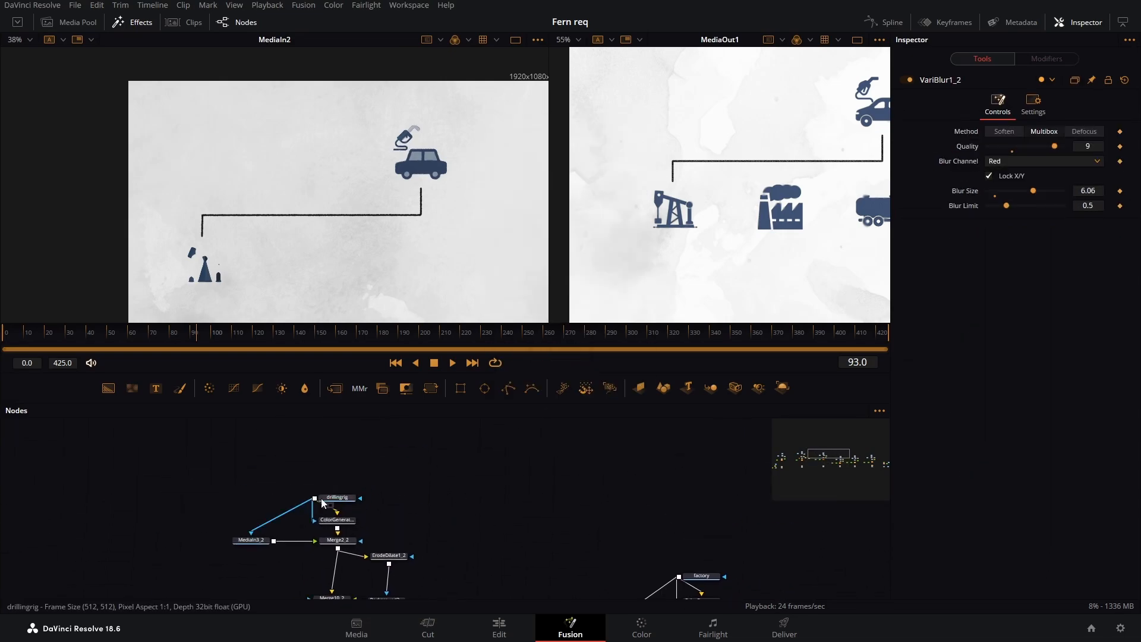
left_click_drag(496, 495, 542, 372)
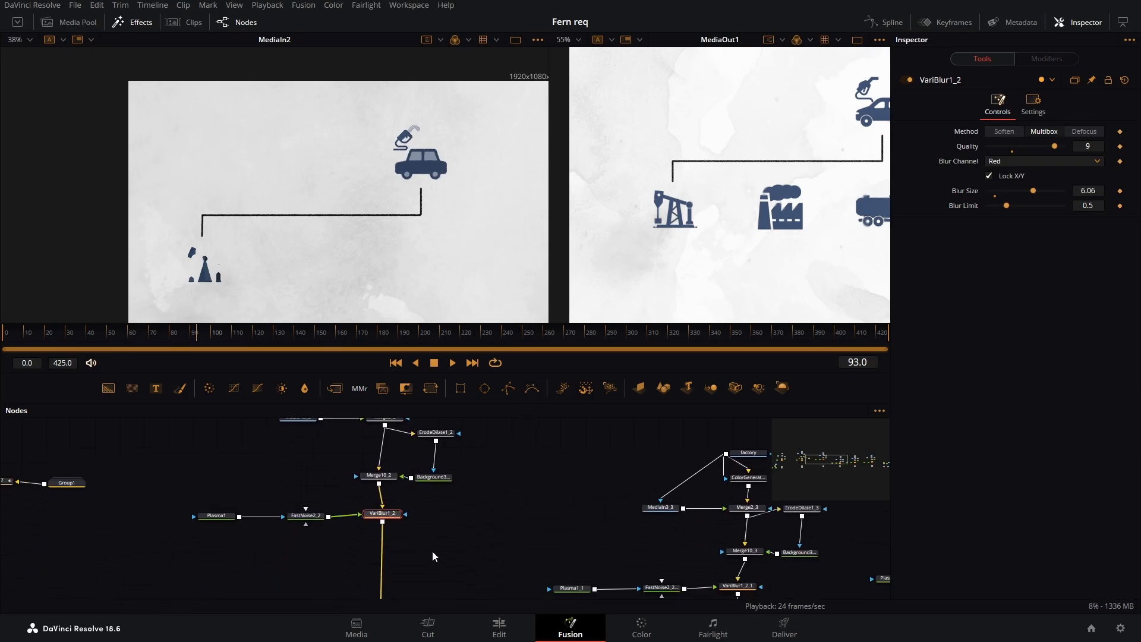
left_click_drag(444, 549, 446, 538)
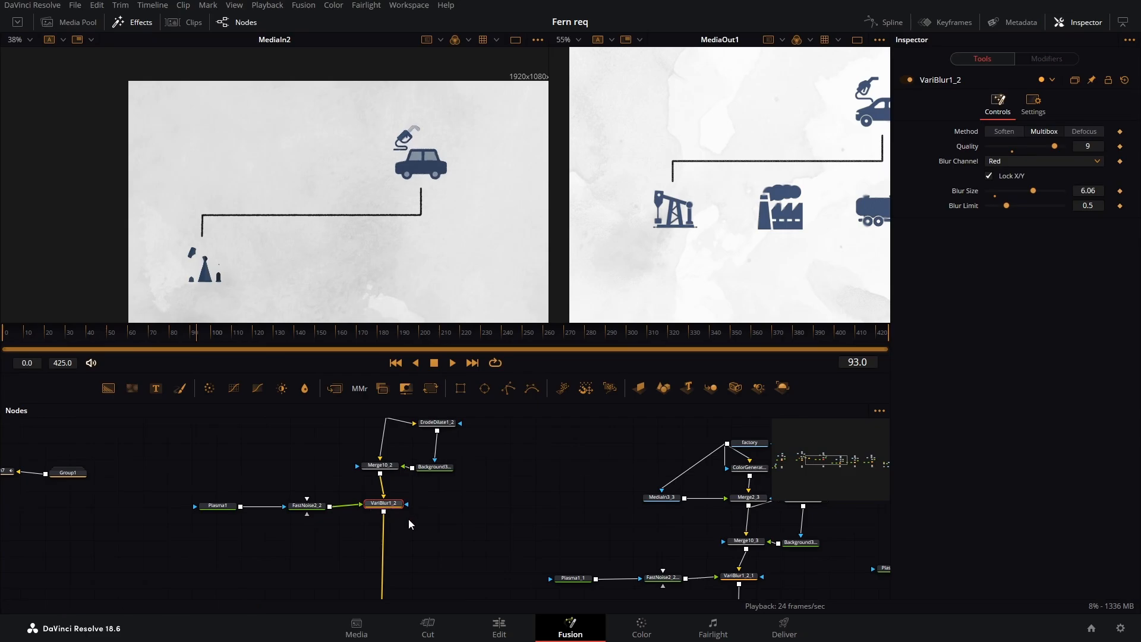
Insert an Erode/Dilate node directly after VariBlur1_2 in the drilling rig's branch
key("shift+space")
type("trans")
key("BackSpace")
key("BackSpace")
key("BackSpace")
key("BackSpace")
key("BackSpace")
type("ero")
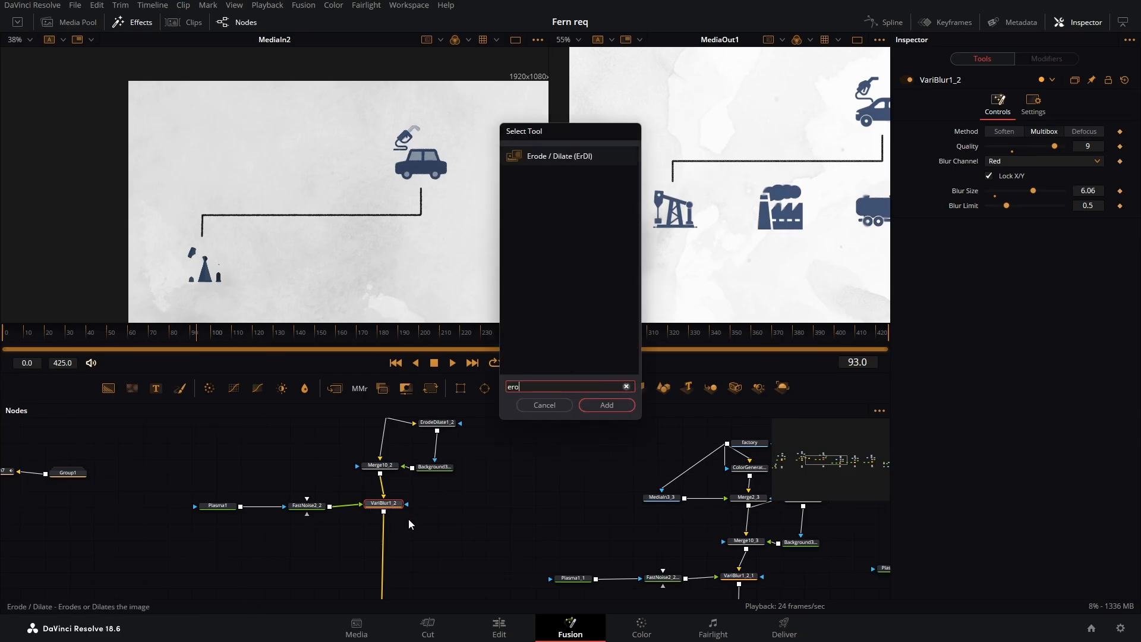
key("Return")
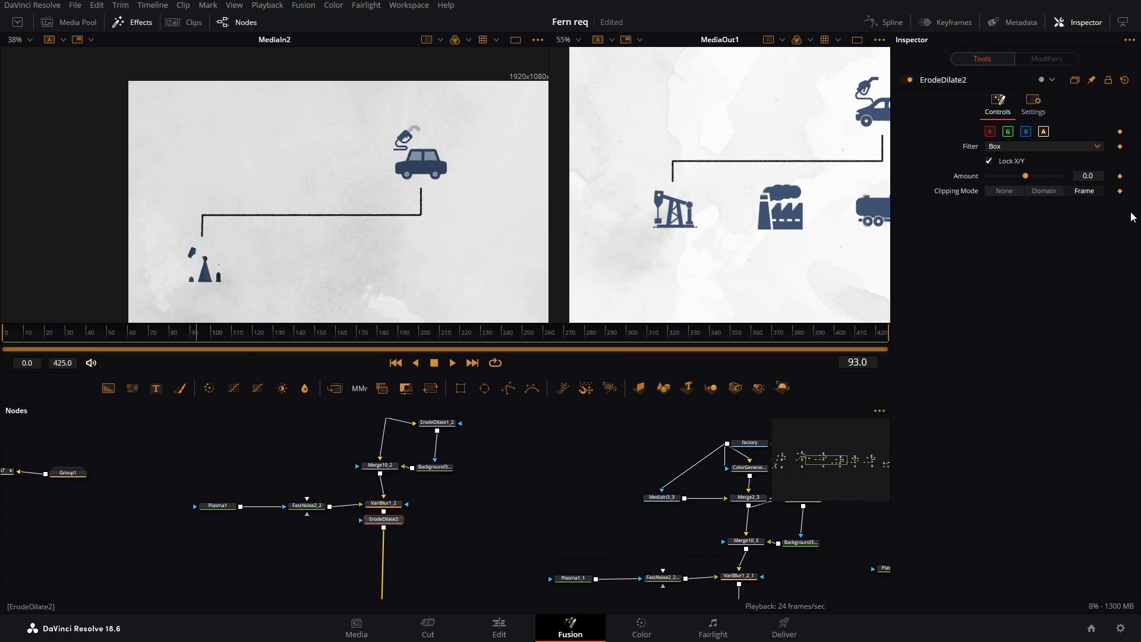
Animate ErodeDilate2's Amount from -0.01 at frame 93 to 0.0 at frame 98
left_click_drag(1027, 178, 969, 177)
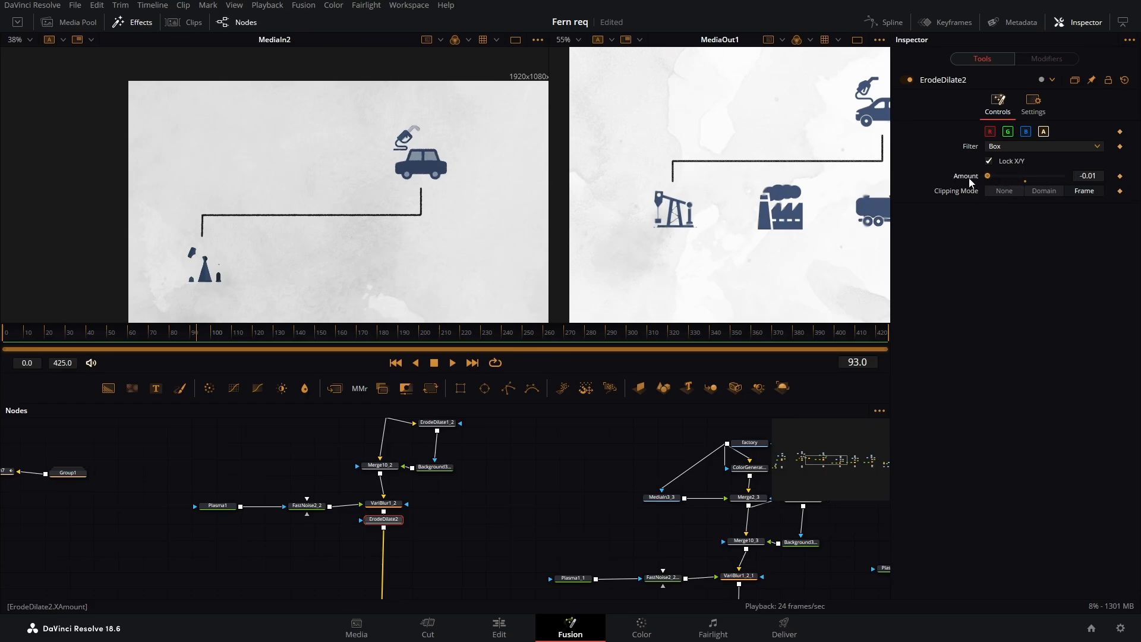
left_click(1120, 177)
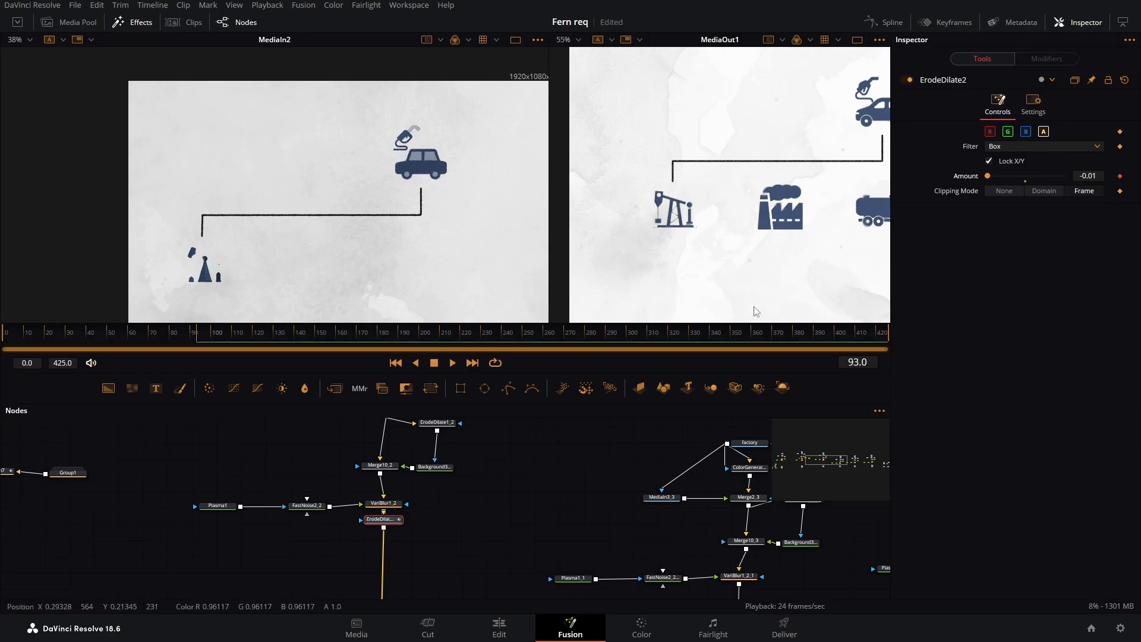
mouse_move(208, 333)
left_mouse_down()
mouse_move(224, 336)
mouse_move(197, 341)
left_mouse_up()
key("Right")
key("Right")
key("Right")
key("Right")
key("Right")
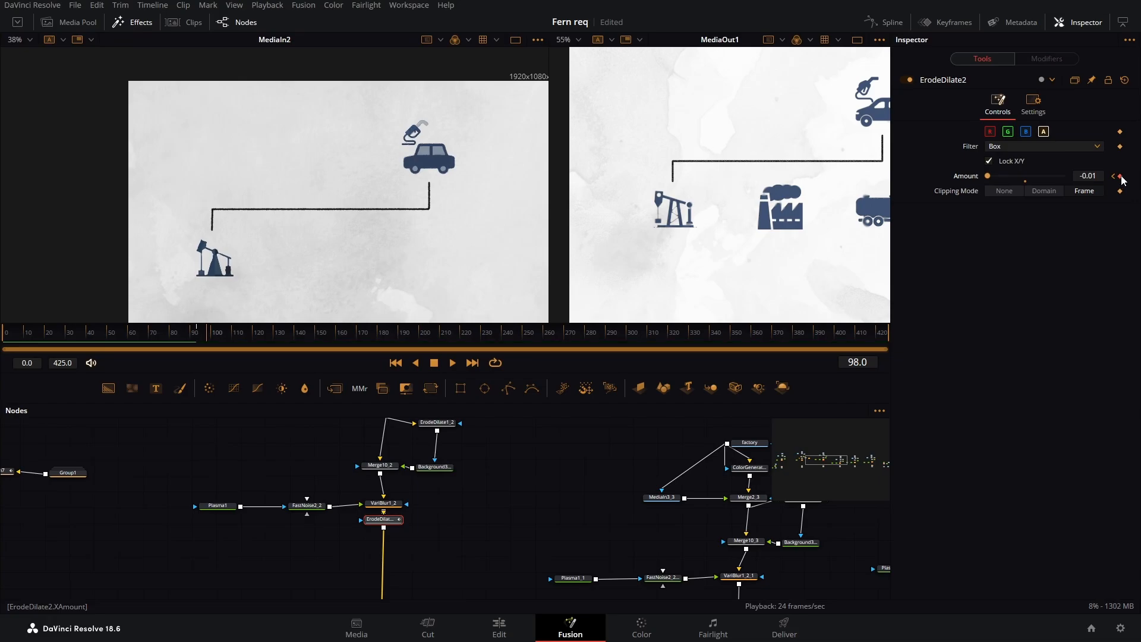
left_click_drag(989, 175, 1028, 180)
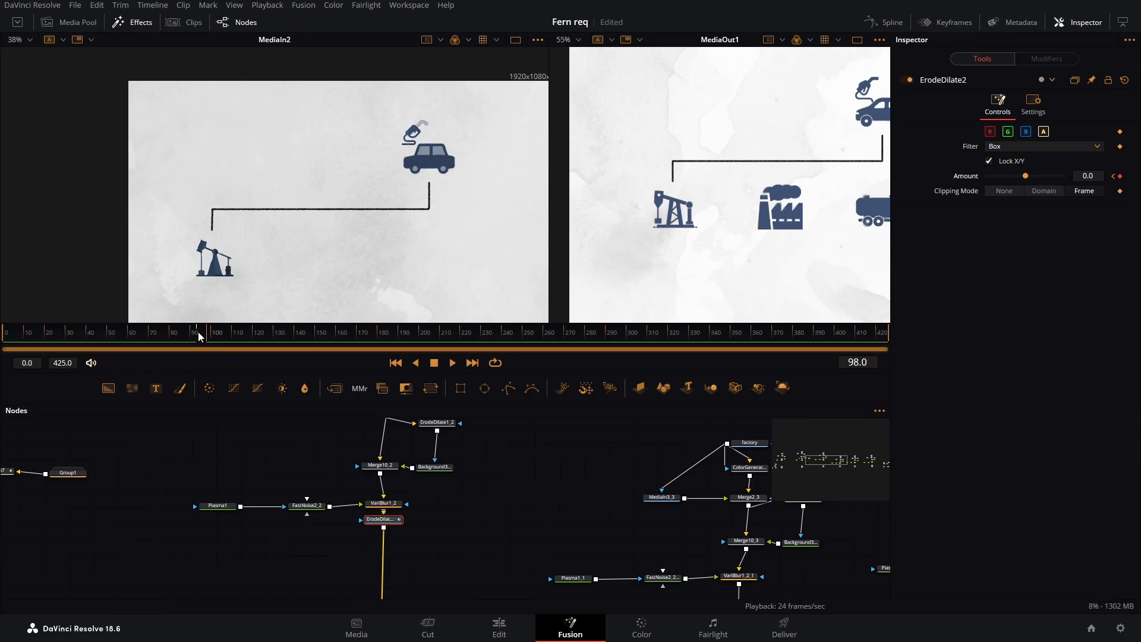
Change ErodeDilate2's Amount keyframe at frame 93 to -0.09
left_click_drag(198, 331, 198, 365)
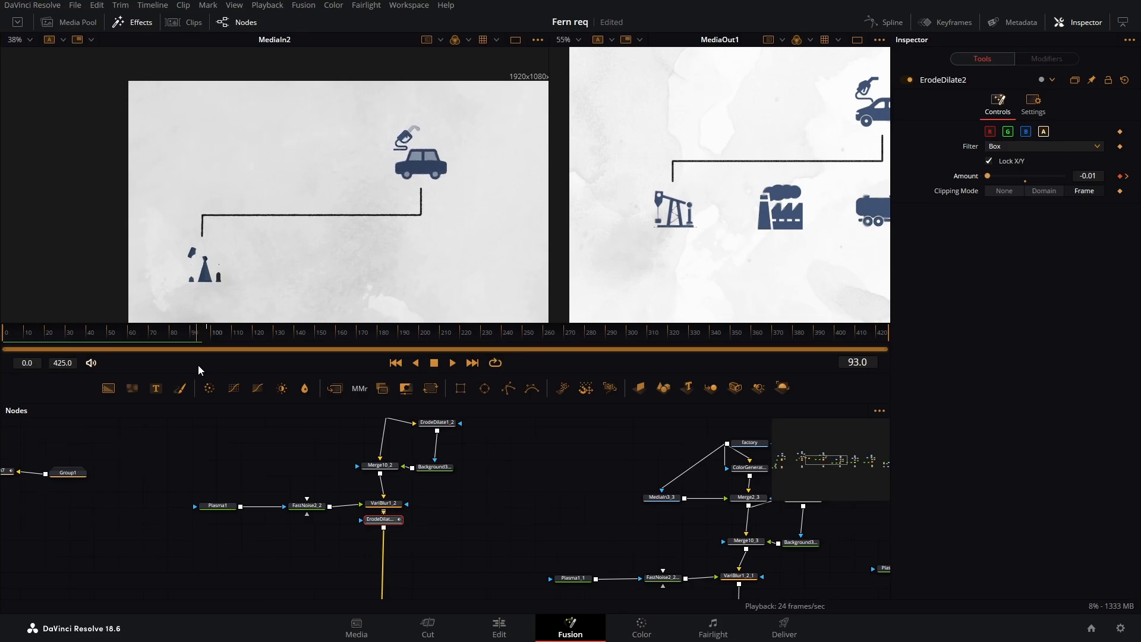
double_click(1094, 176)
type("-0.09")
key("Return")
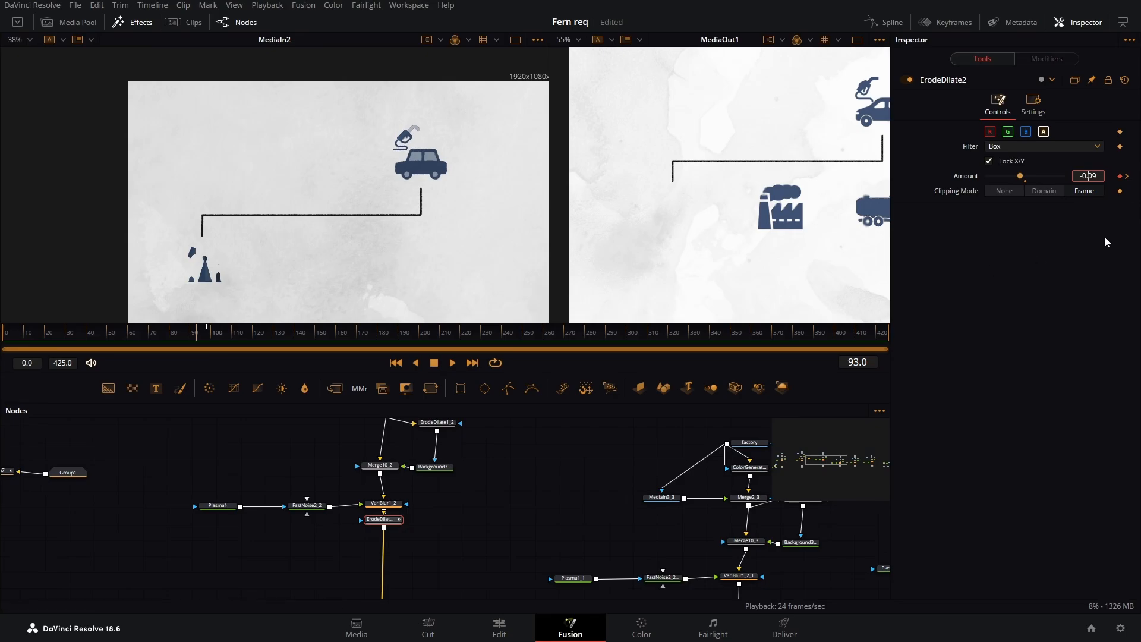
Play the drilling rig's reveal from frame 91 to check it against the reference
left_click(196, 334)
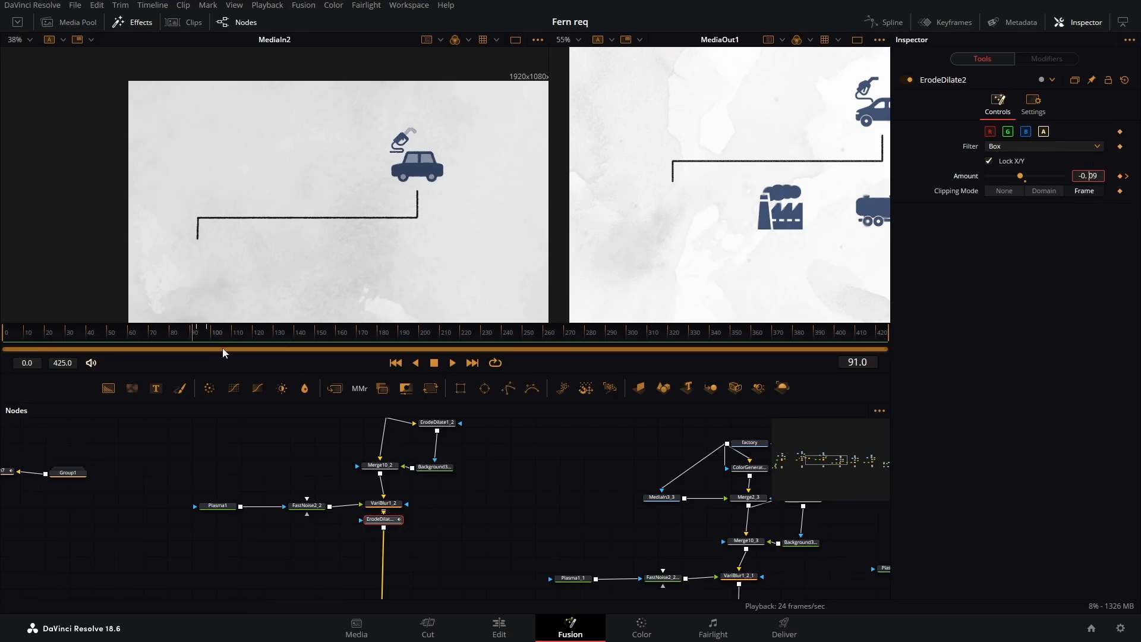
left_click(453, 363)
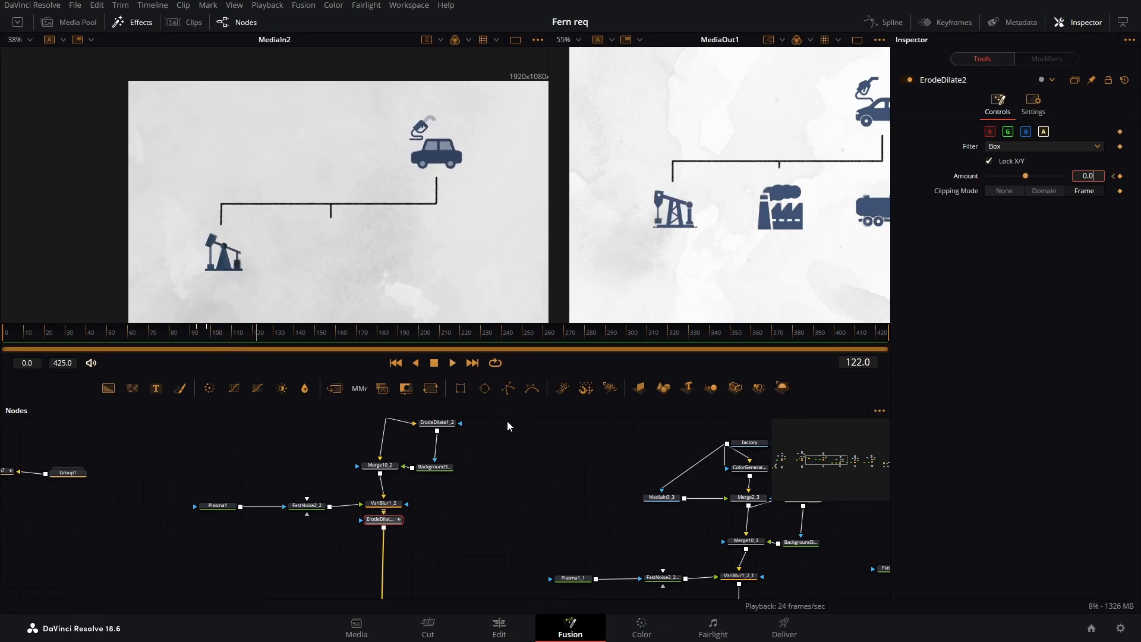
left_click(434, 364)
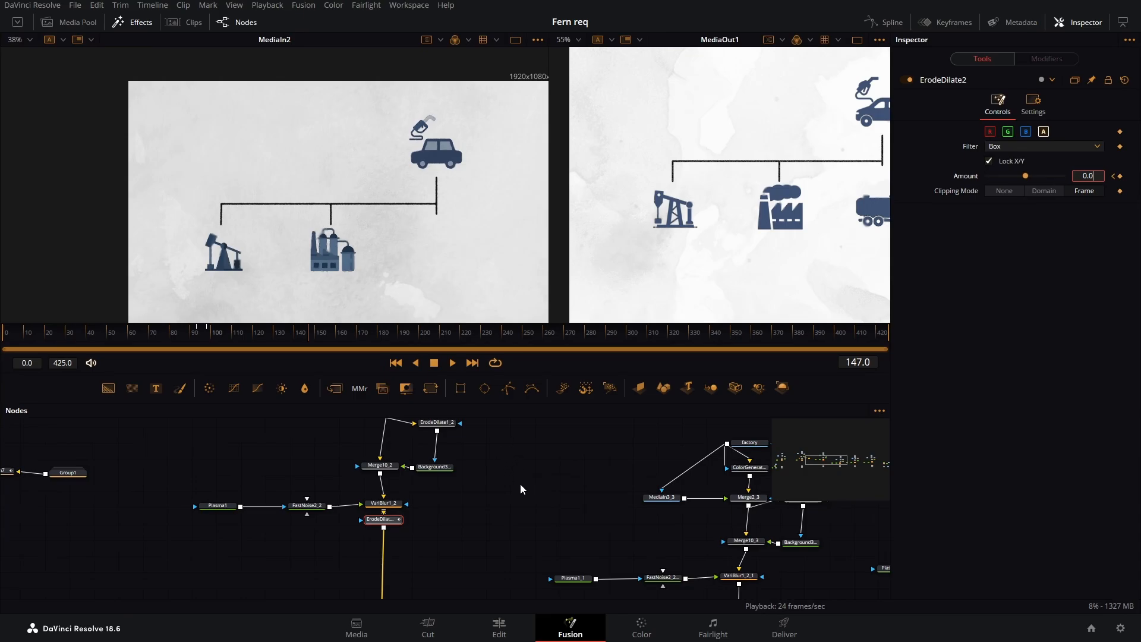
Insert an Erode/Dilate node after VariBlur1_2_1 in the factory's branch and keyframe its Amount at frame 130
left_click_drag(521, 484, 480, 475)
left_click_drag(298, 340, 275, 343)
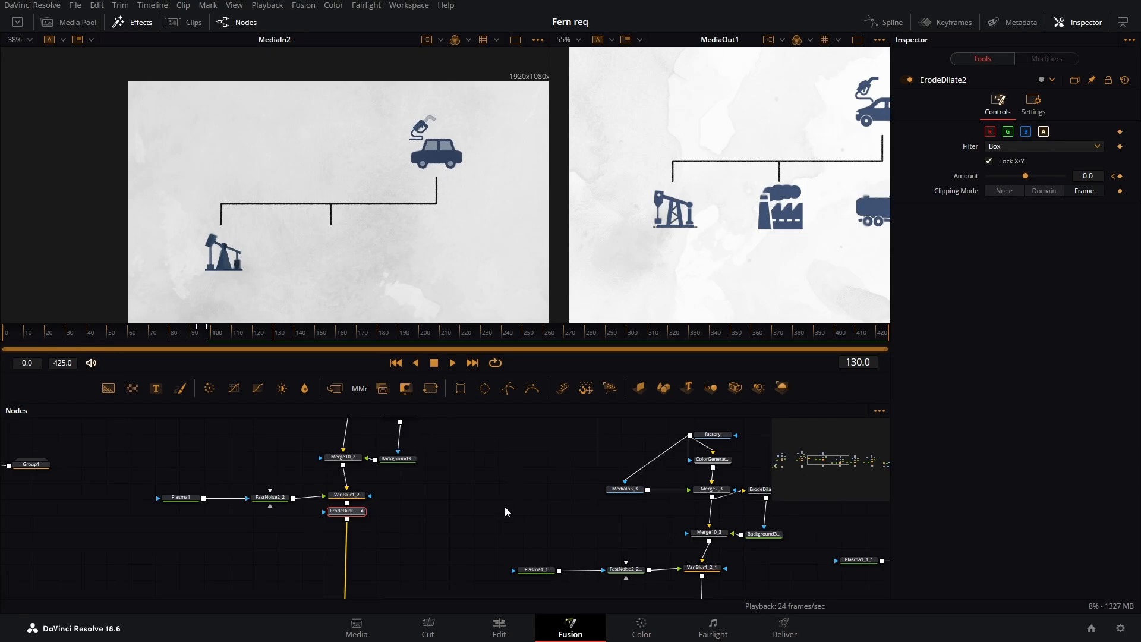
left_click_drag(535, 528, 383, 413)
left_click_drag(631, 494, 579, 540)
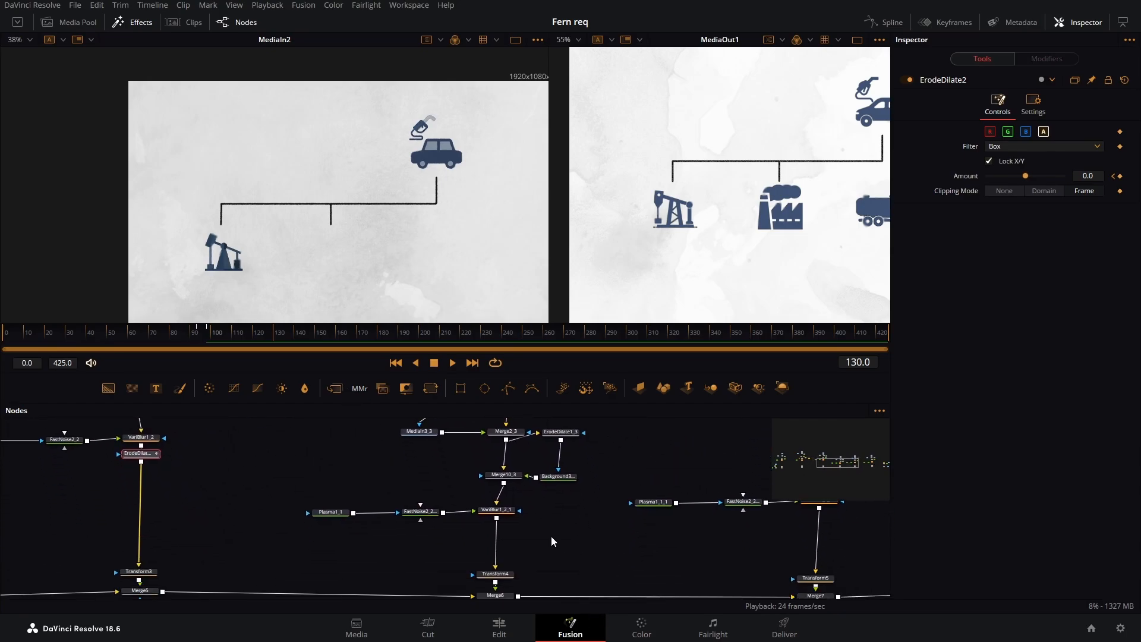
left_click(496, 510)
key("shift+space")
type("ero")
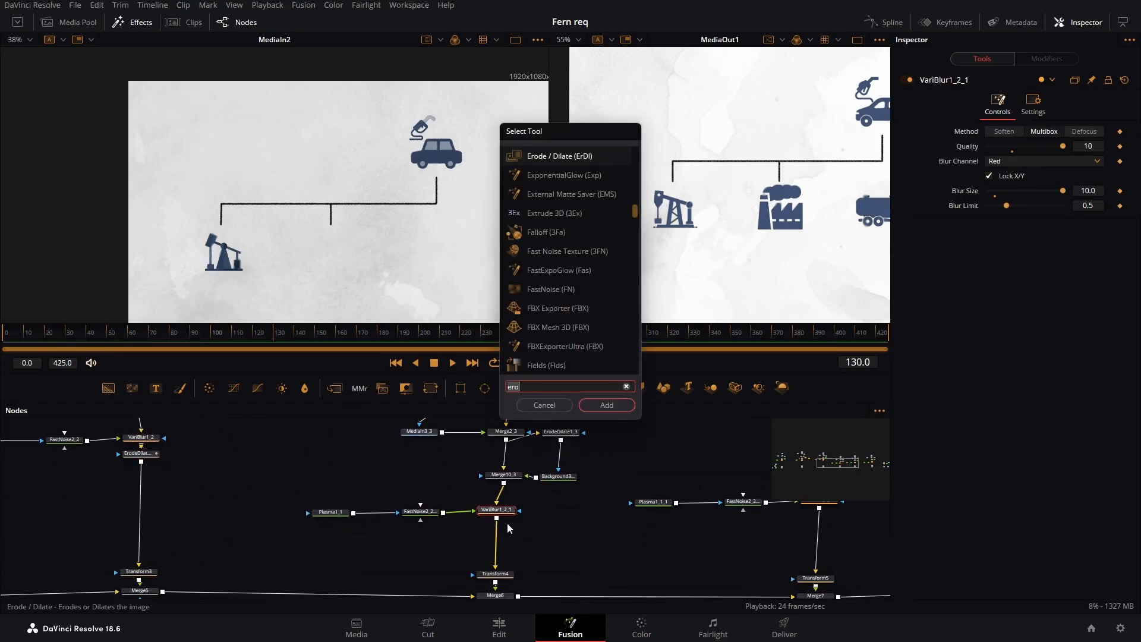
key("Return")
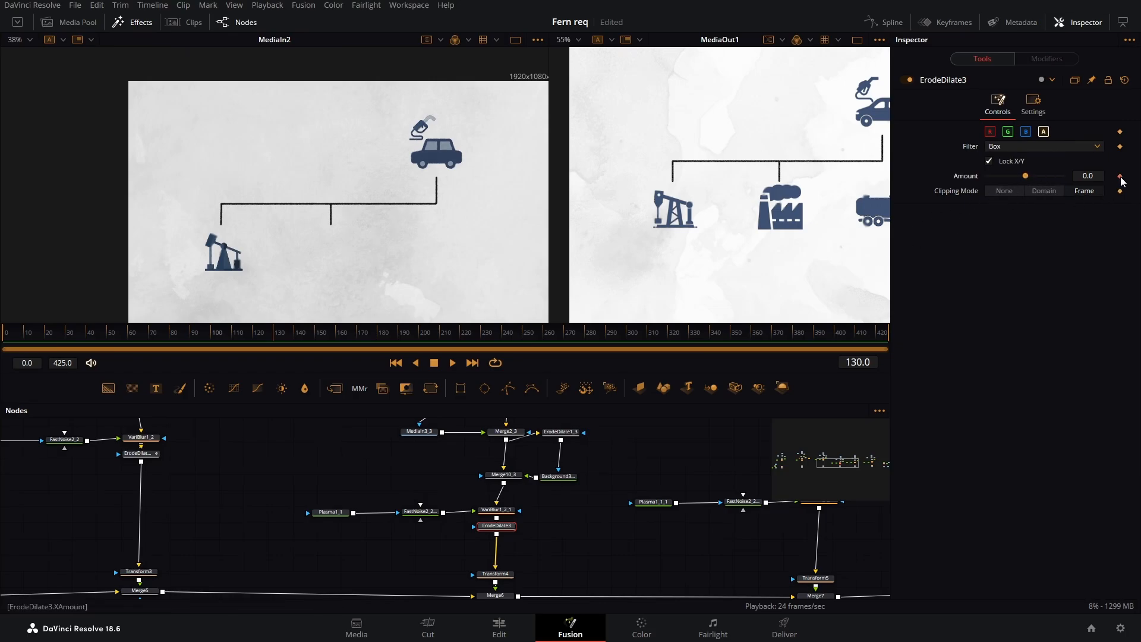
Keyframe ErodeDilate3's Amount at 0.0 on frame 145
left_click(281, 333)
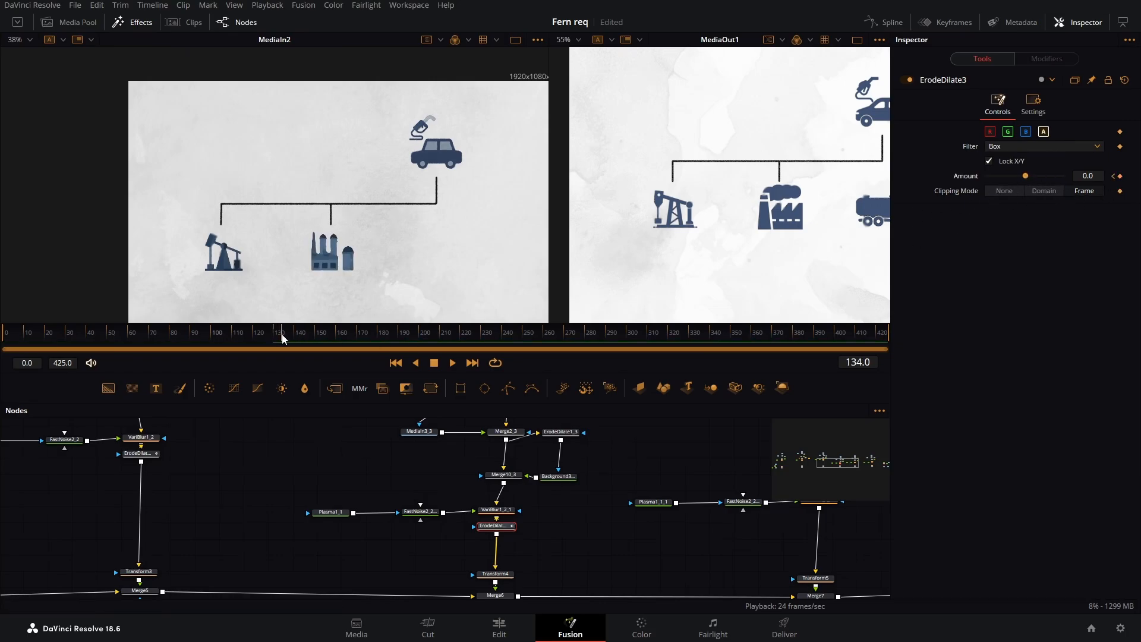
left_click_drag(282, 335, 305, 335)
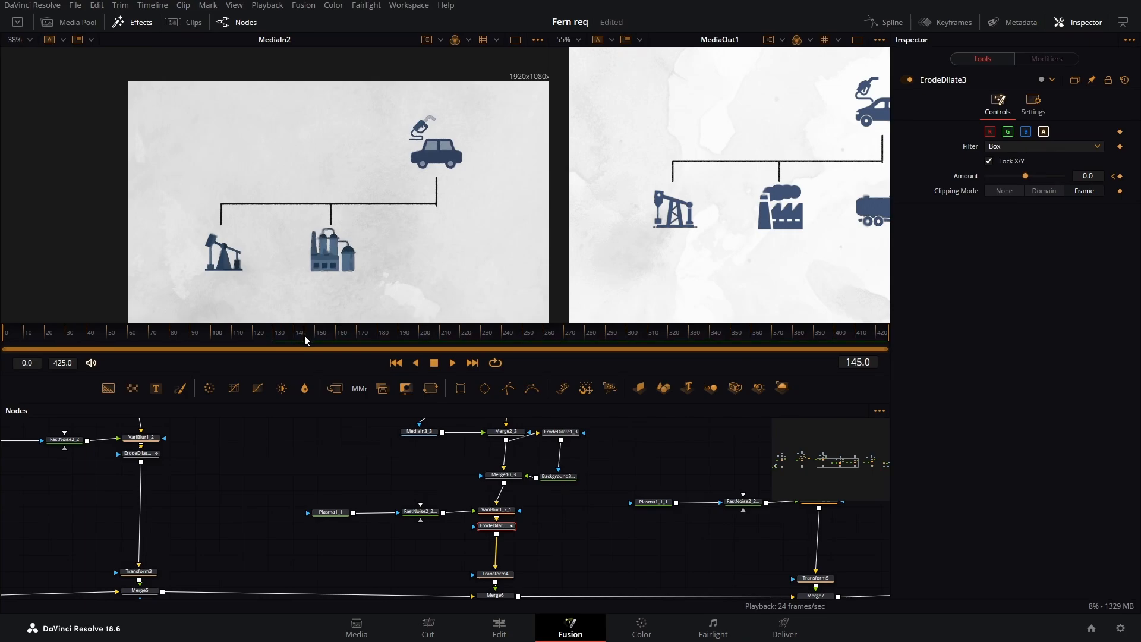
left_click(1121, 178)
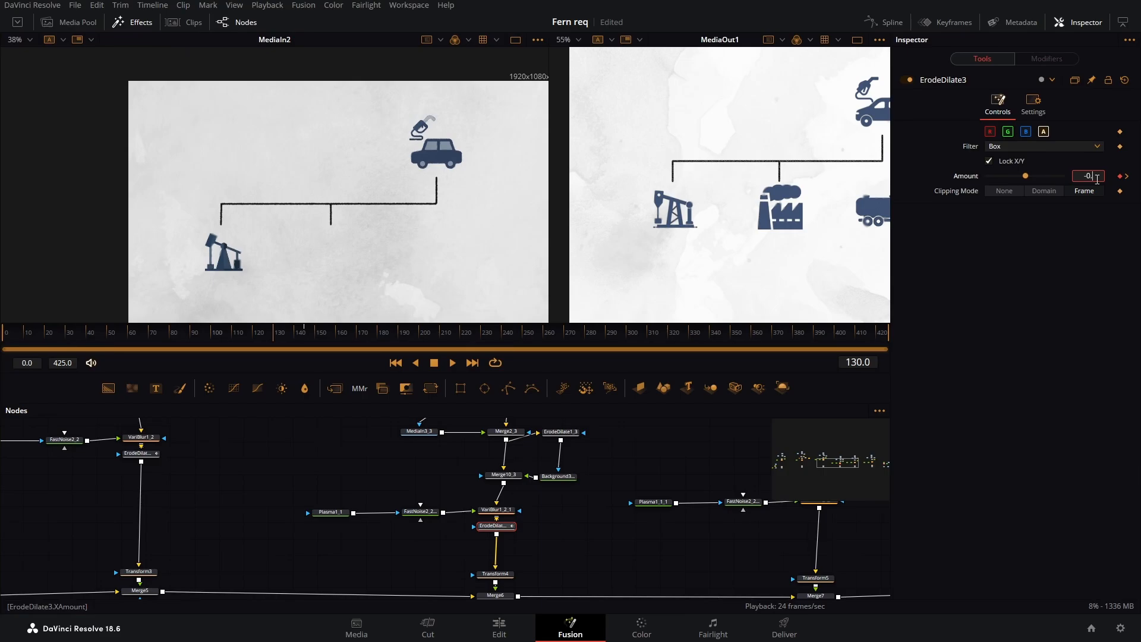
Set ErodeDilate3's Amount keyframe at frame 130 to -0.19 and play back the factory's reveal
key("Return")
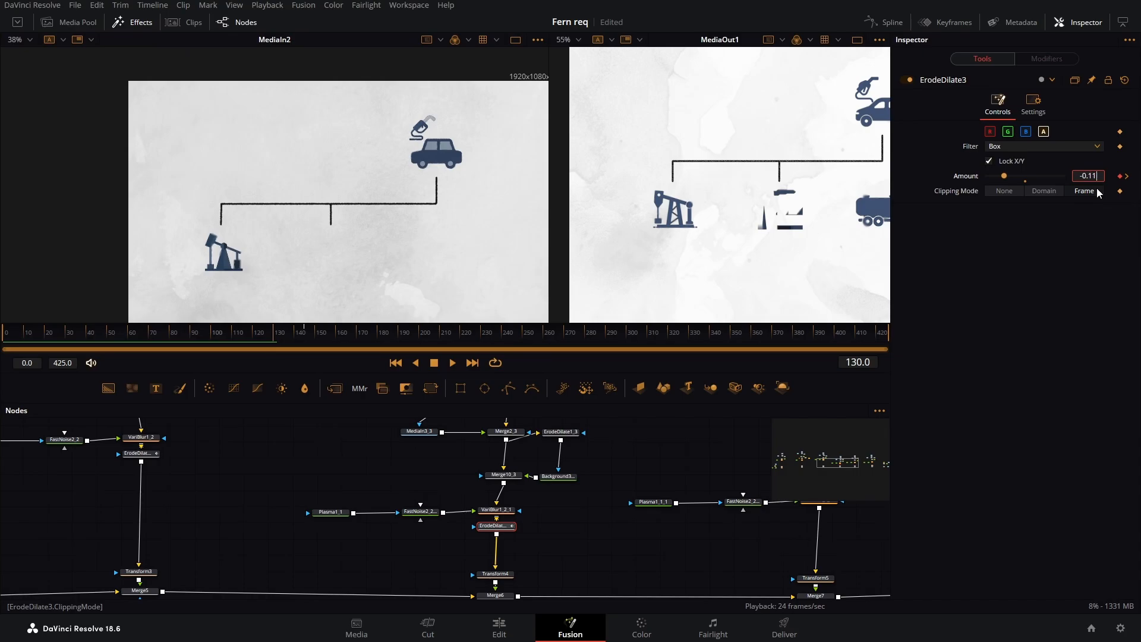
key("BackSpace")
type("9")
key("Return")
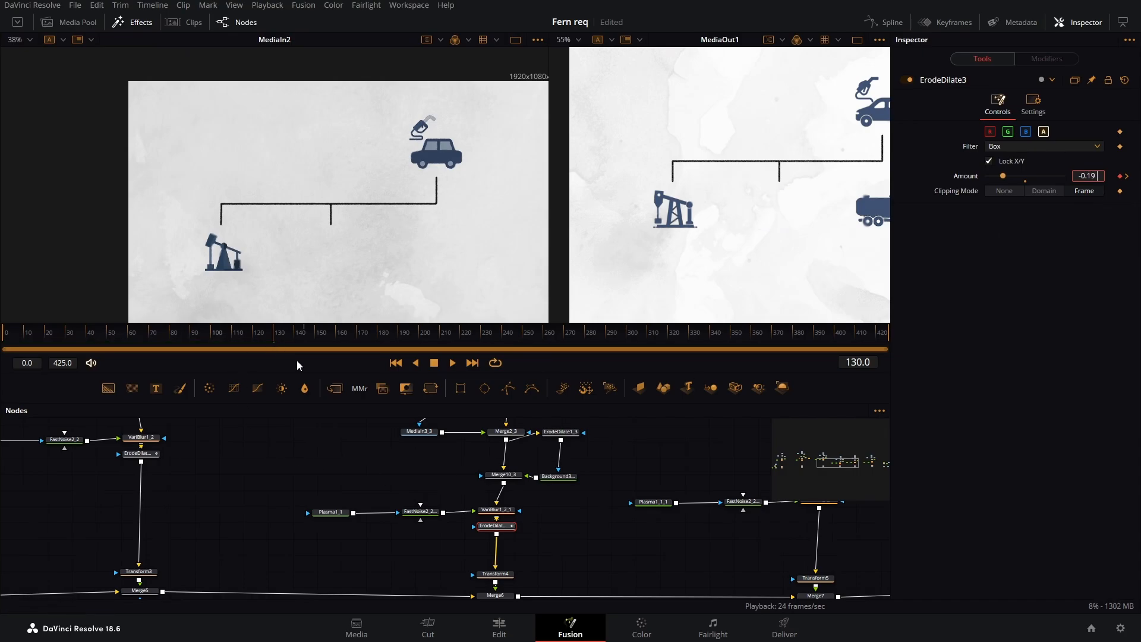
left_click(453, 363)
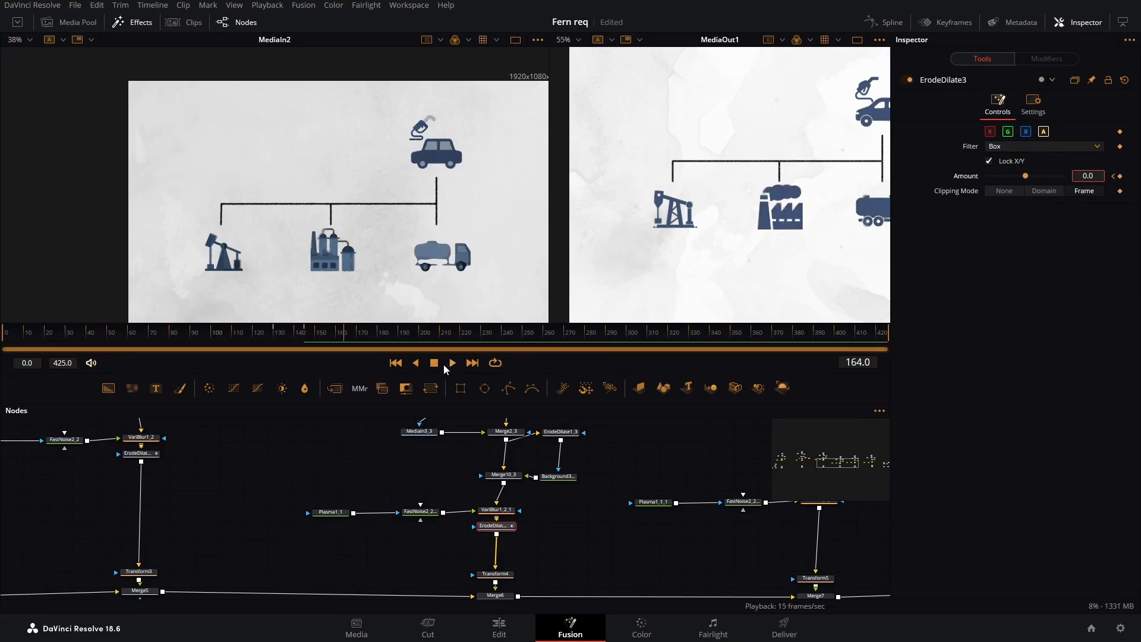
left_click(435, 363)
At frame 159, insert an Erode/Dilate node after VariBlur1_2_1_1 in the tanker truck's branch
left_click_drag(364, 335, 335, 340)
left_click_drag(615, 535, 585, 549)
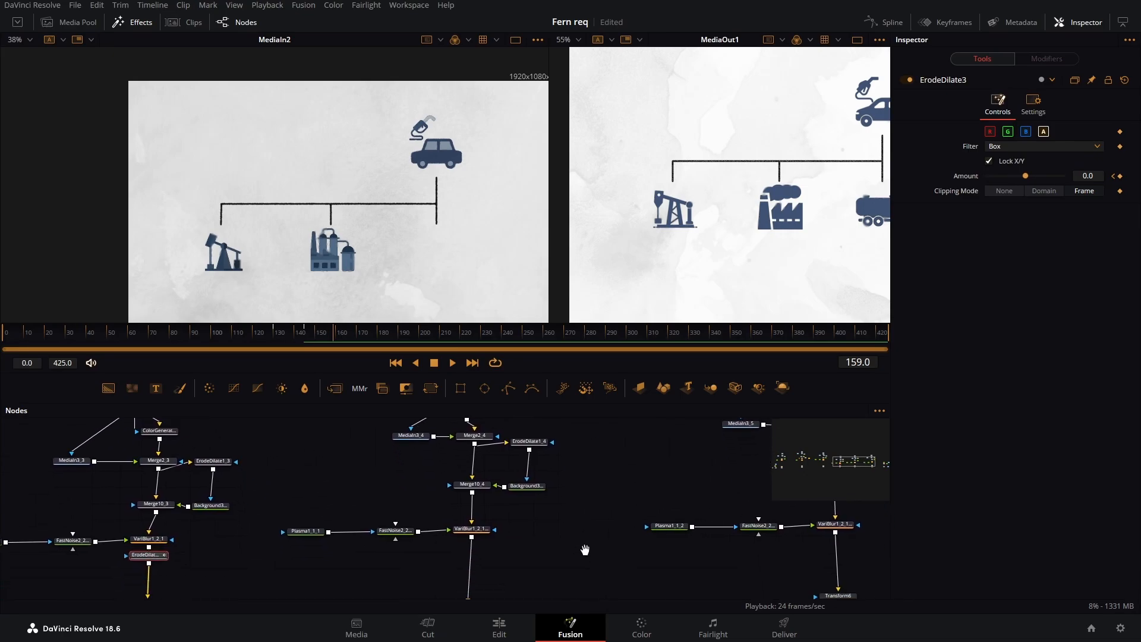
left_click(476, 528)
key("shift+space")
type("erode")
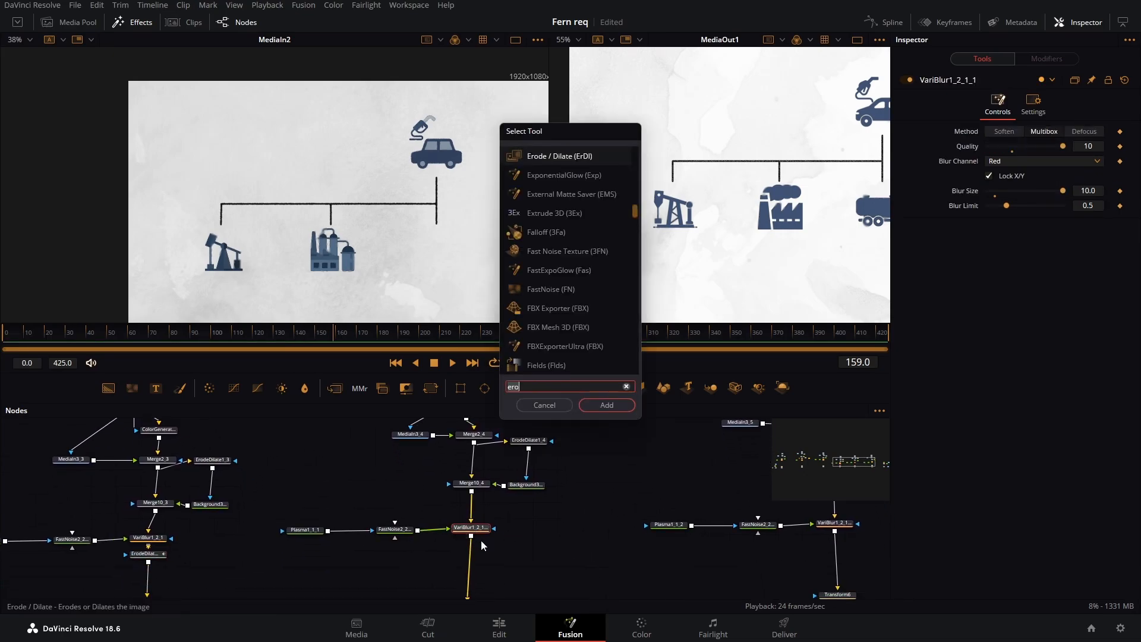
key("Return")
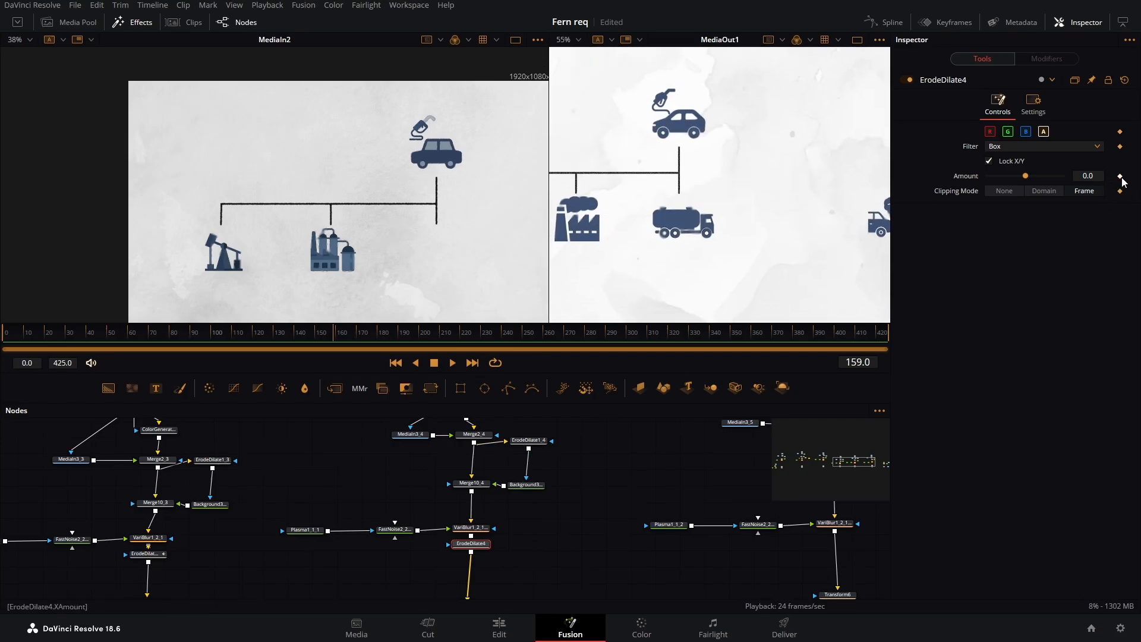
Keyframe ErodeDilate4's Amount at 0.0 on frame 159 and about frame 172, then return to the first keyframe
left_click(1120, 176)
left_click(360, 334)
left_click(1120, 176)
left_click(1113, 176)
Set ErodeDilate4's Amount keyframe at frame 159 to -0.19 and scrub to frame 174 to check the truck's reveal
double_click(1089, 176)
type("-0.01")
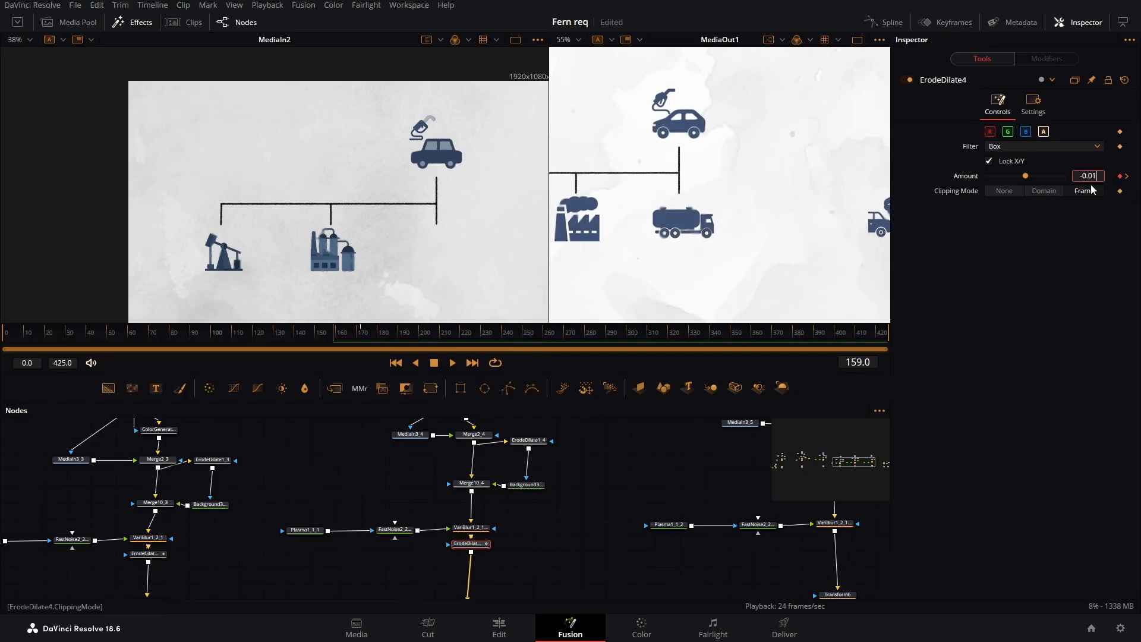
key("BackSpace")
key("BackSpace")
type("19")
left_click_drag(335, 340, 367, 342)
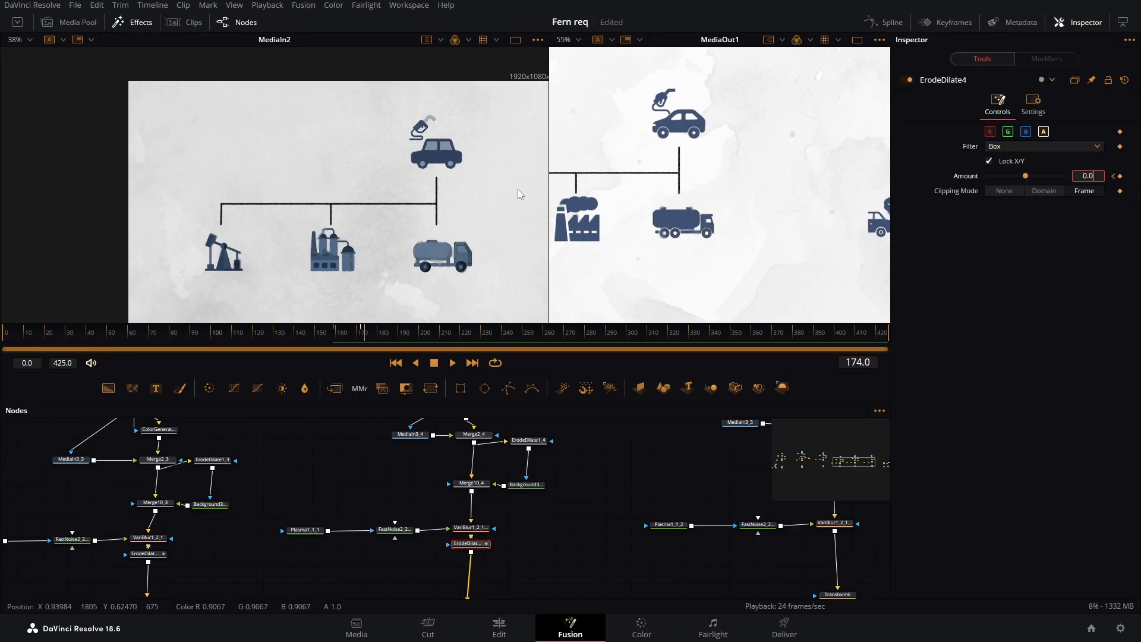
Keyframe Merge8's Blend at frame 286, where the reference's last connecting line ends
left_click_drag(458, 330, 598, 350)
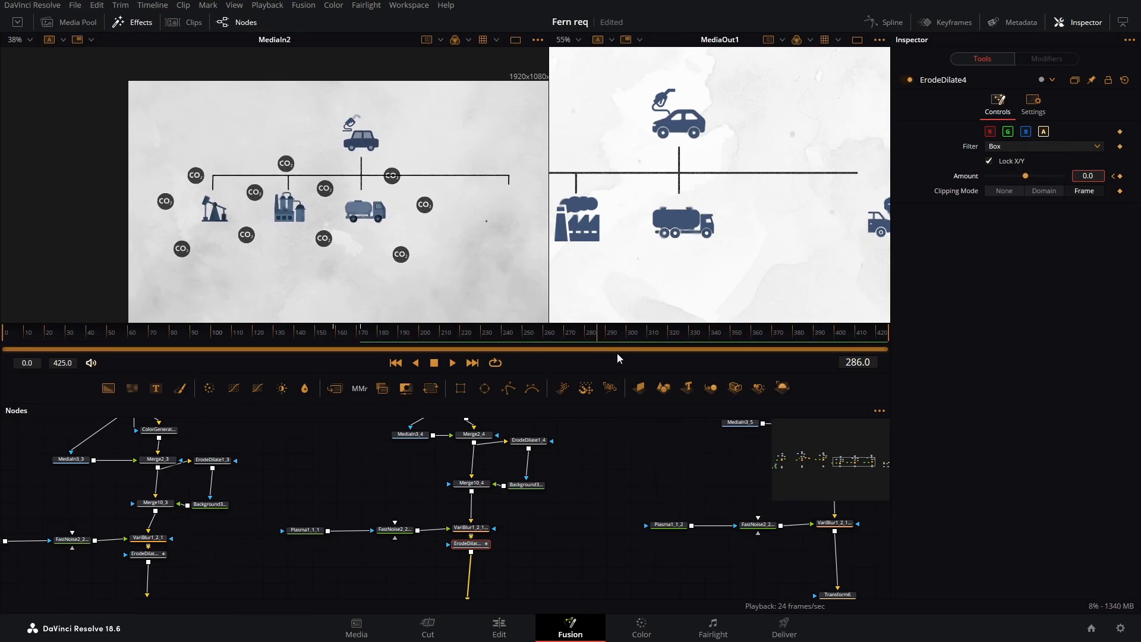
left_click_drag(614, 476, 339, 452)
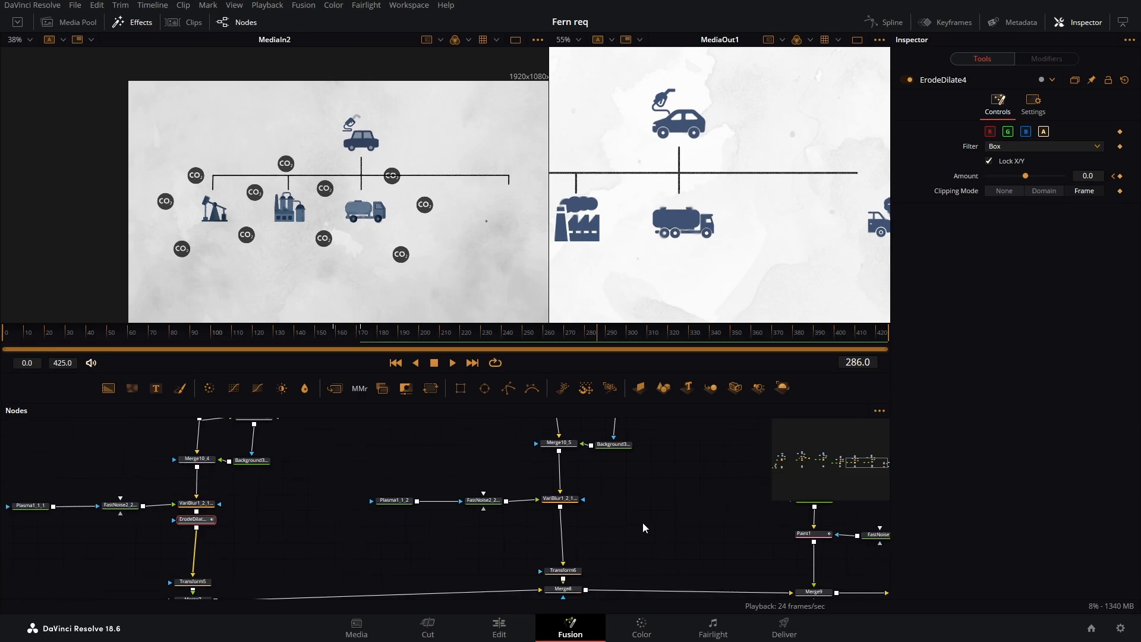
mouse_move(643, 522)
left_mouse_down()
mouse_move(542, 500)
mouse_move(469, 508)
left_mouse_up()
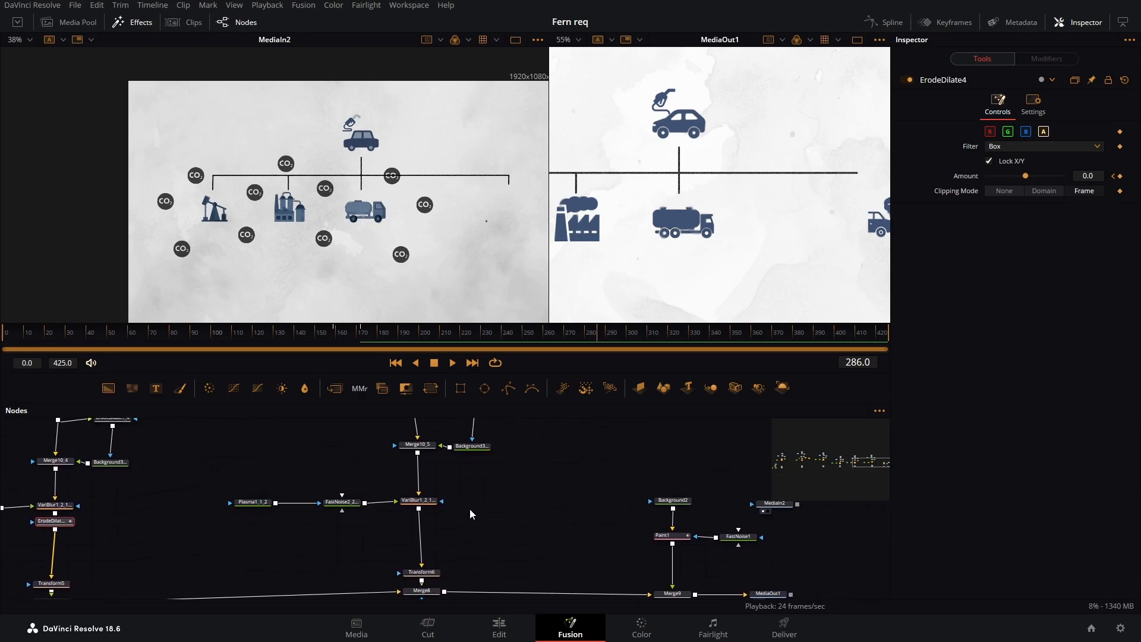
left_click(430, 597)
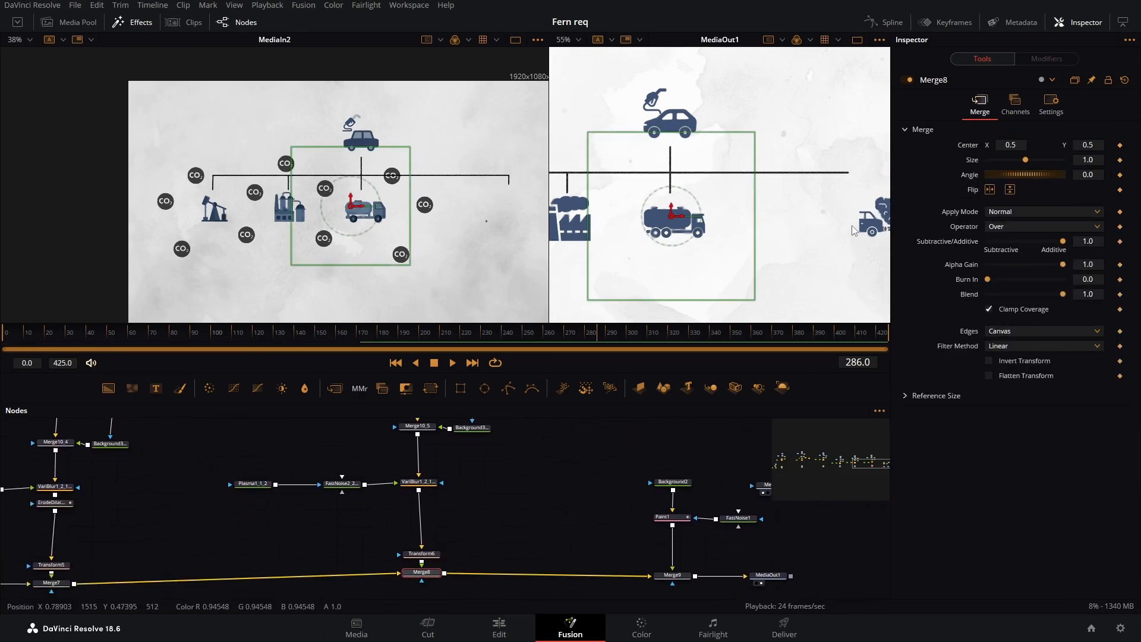
left_click(1051, 104)
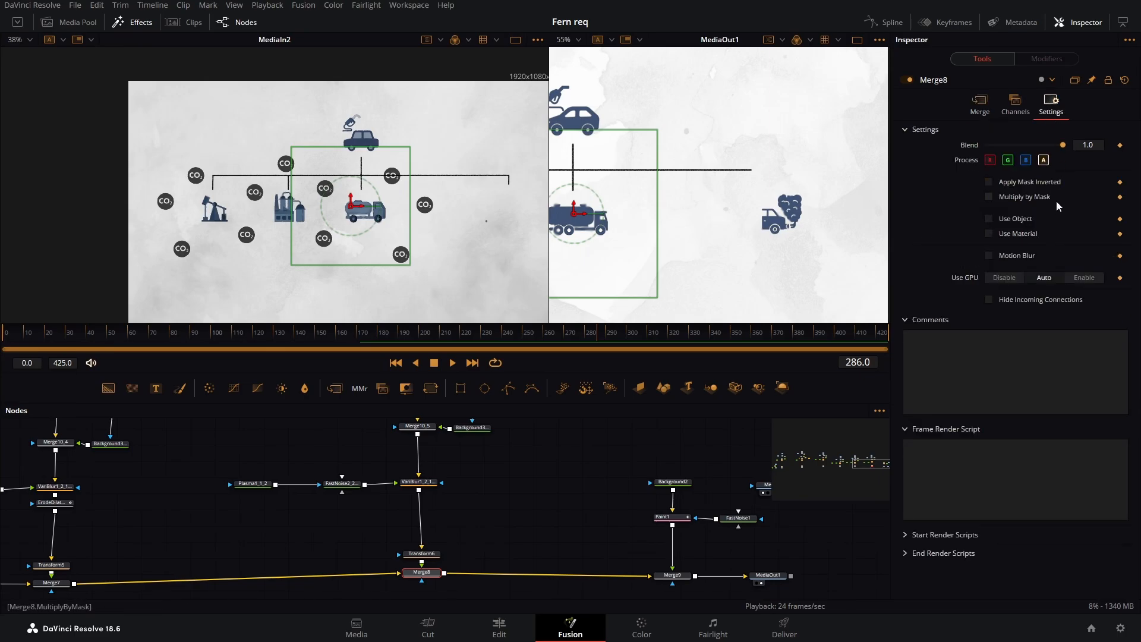
left_click(1120, 145)
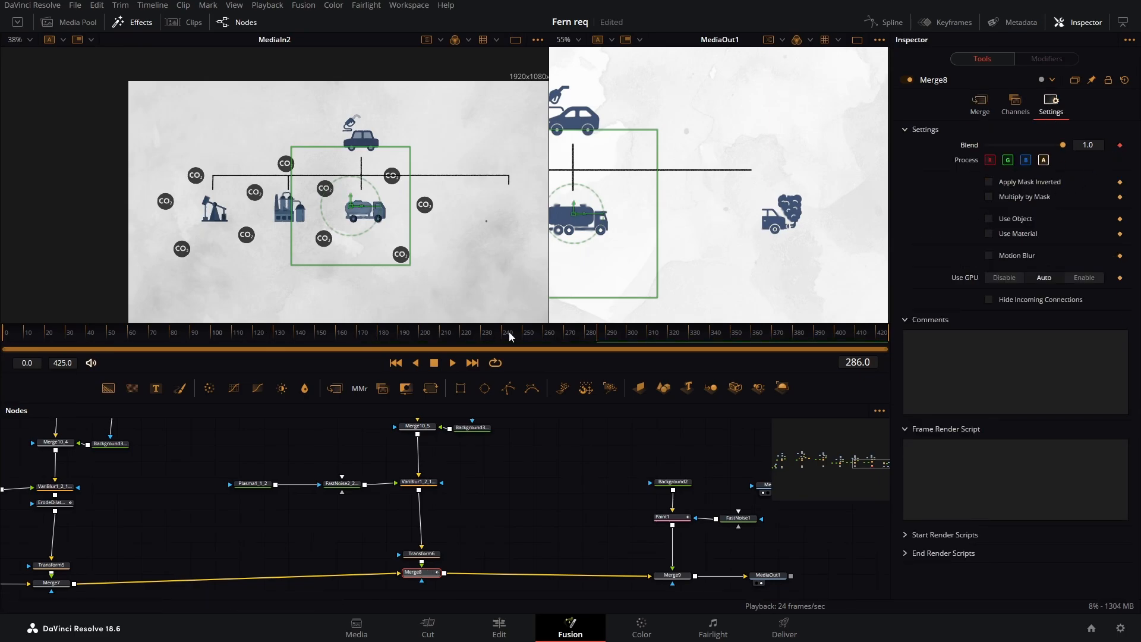
Keyframe Merge8's Blend at 1.0 on frame 302 and 0.0 on frame 286, then play the smoking truck's fade-in
left_click_drag(599, 337, 633, 338)
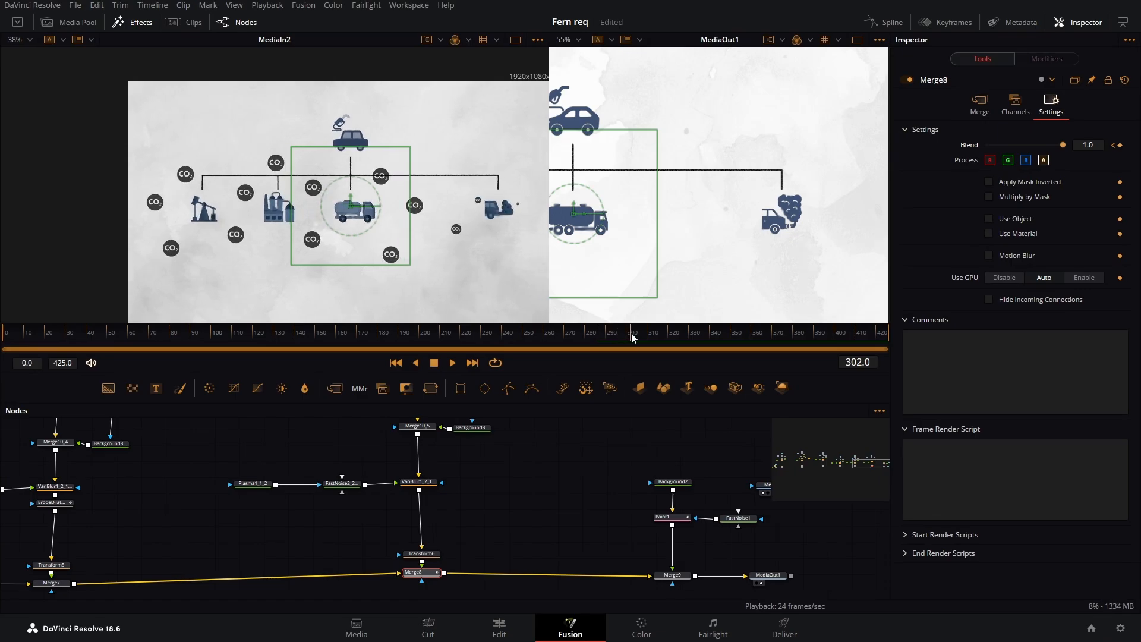
left_click(1114, 145)
left_click_drag(1057, 147, 980, 151)
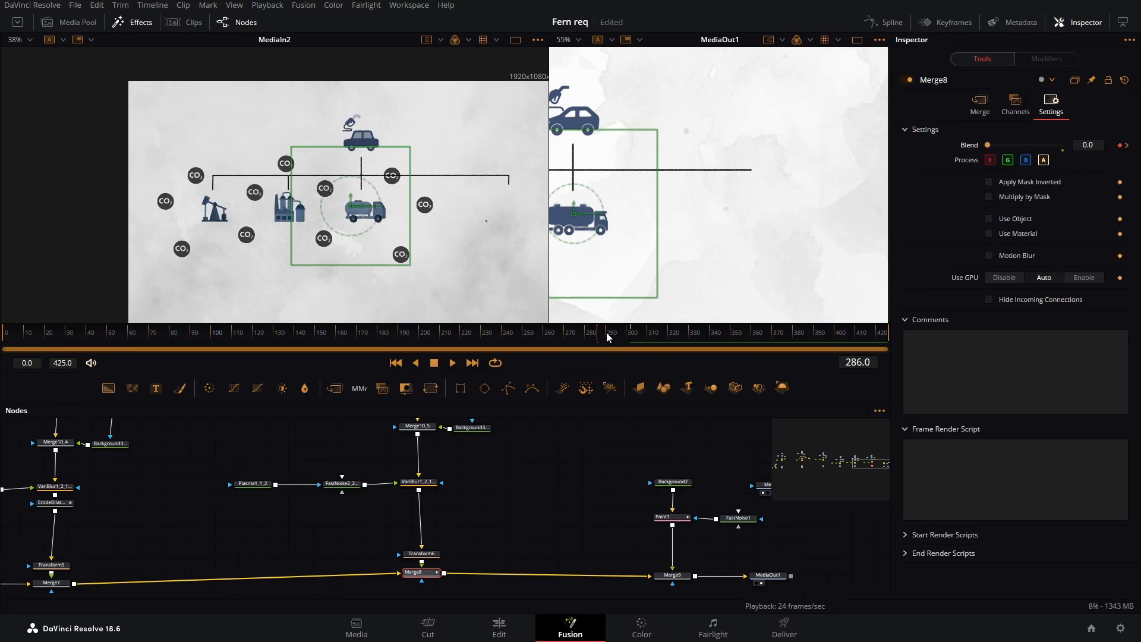
key("space")
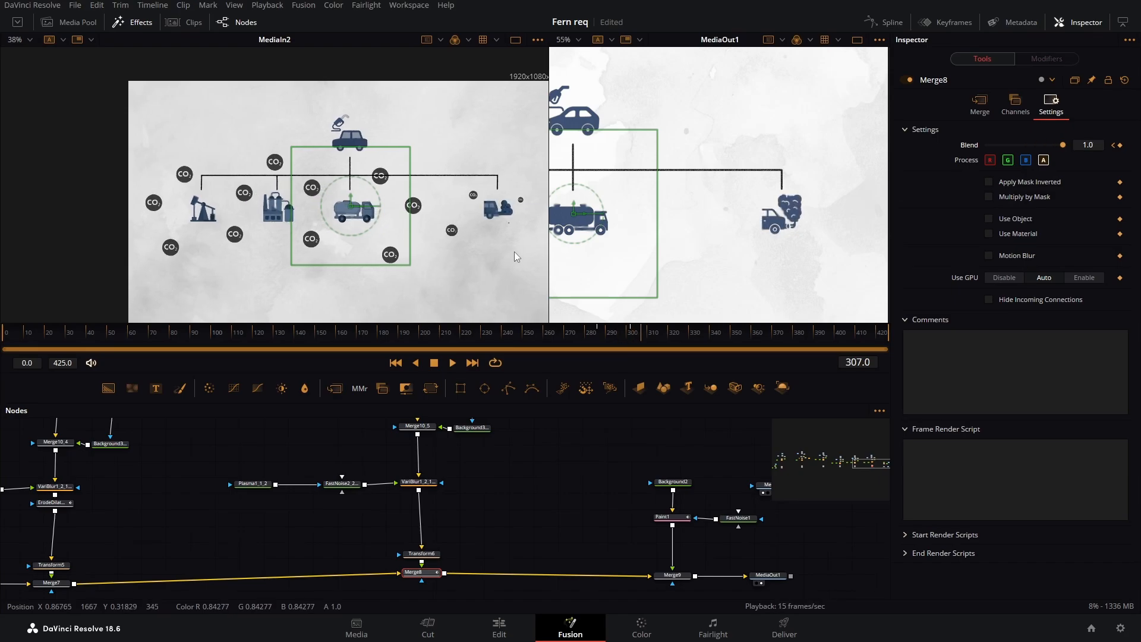
Move MediaIn2 aside and MediaOut1 well beyond Merge9, then add an unconnected Background node in the freed space
left_click_drag(610, 463, 570, 450)
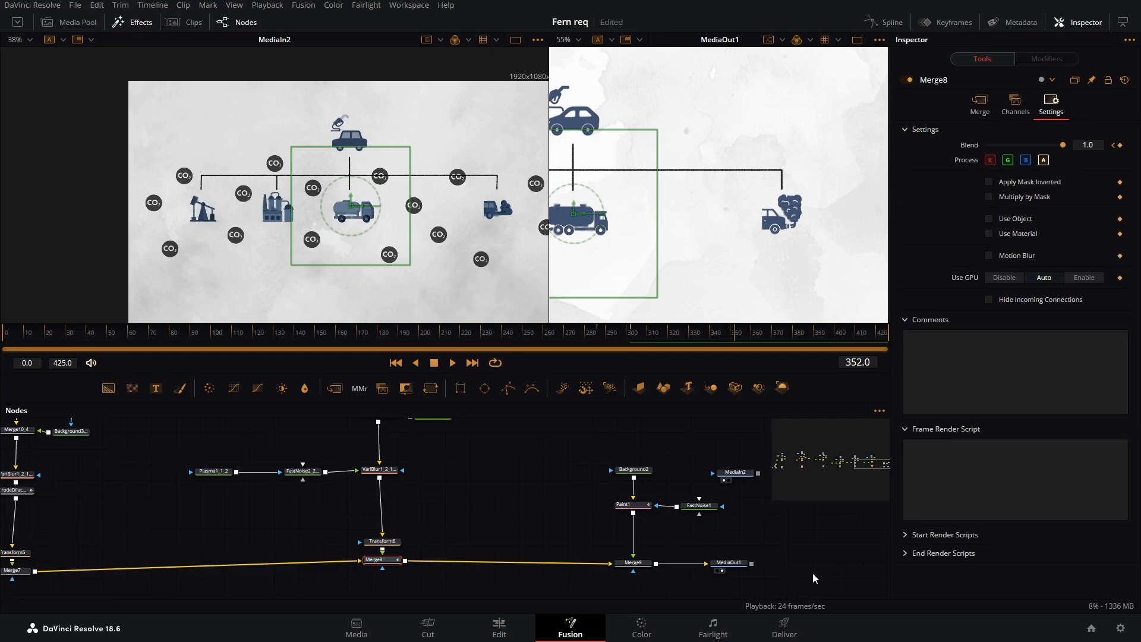
left_click_drag(764, 560, 646, 555)
left_click_drag(621, 472, 439, 439)
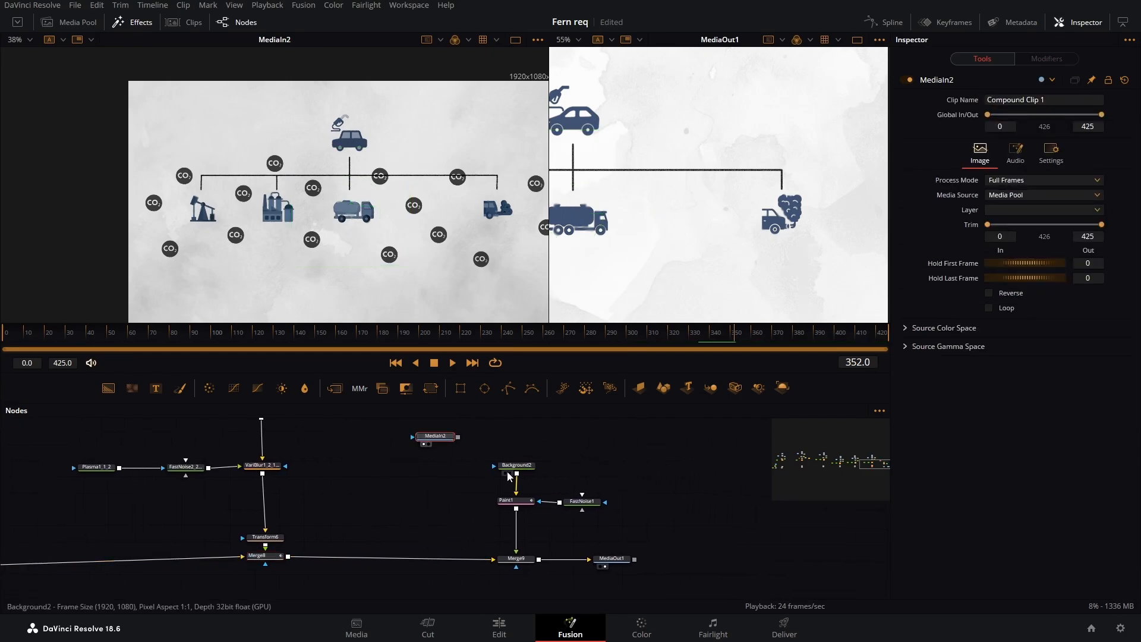
left_click_drag(613, 561, 823, 560)
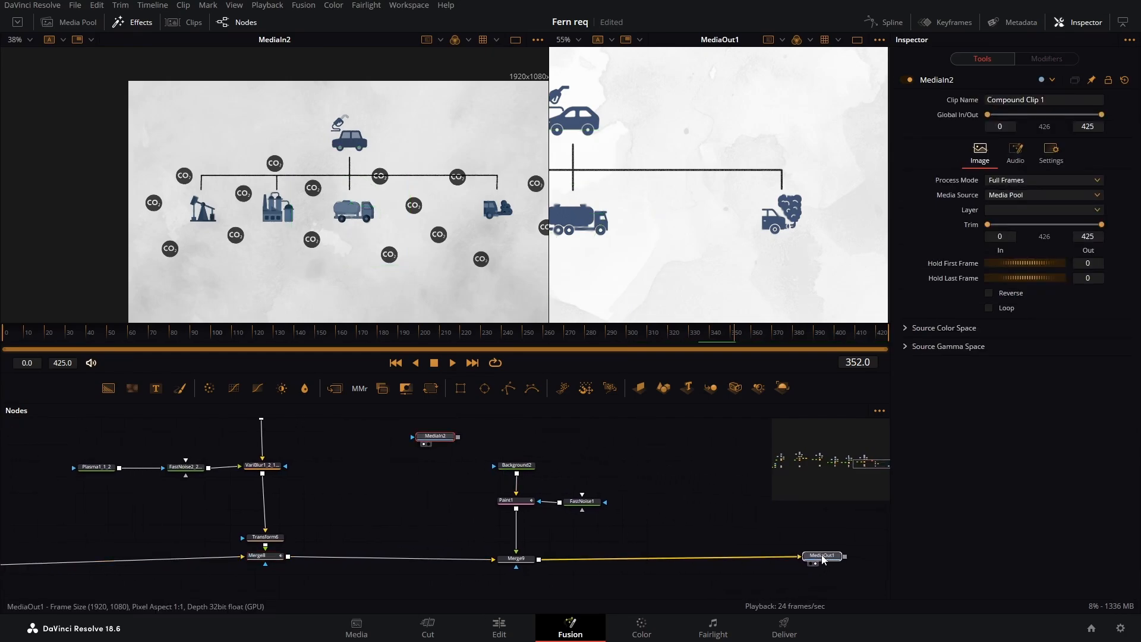
left_click_drag(726, 528, 352, 495)
left_click_drag(461, 524, 732, 525)
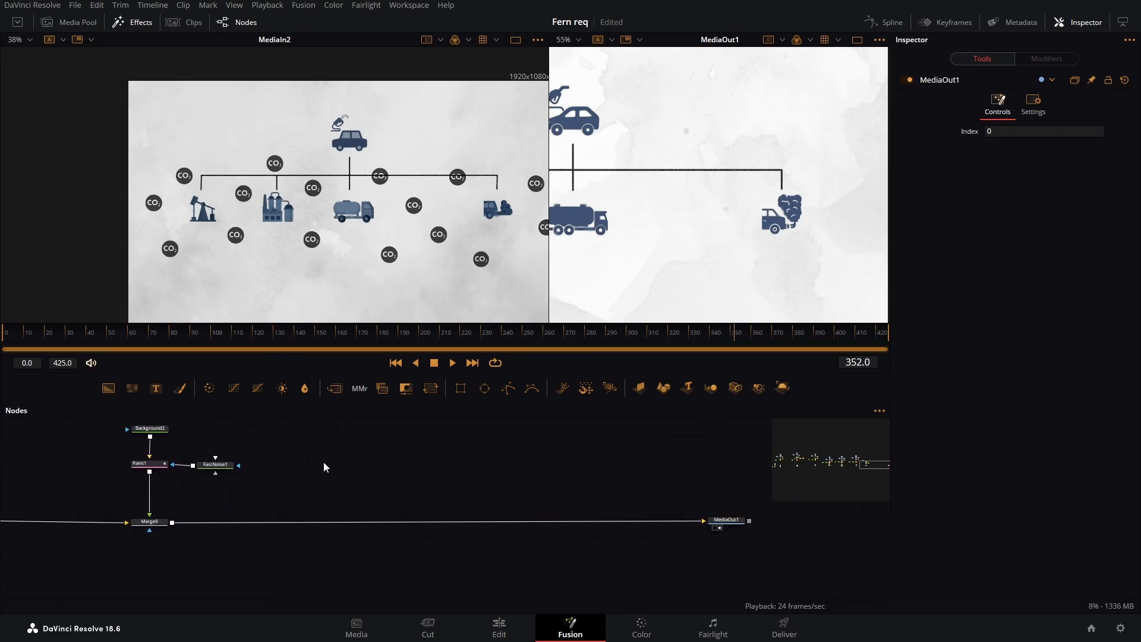
left_click_drag(107, 386, 418, 528)
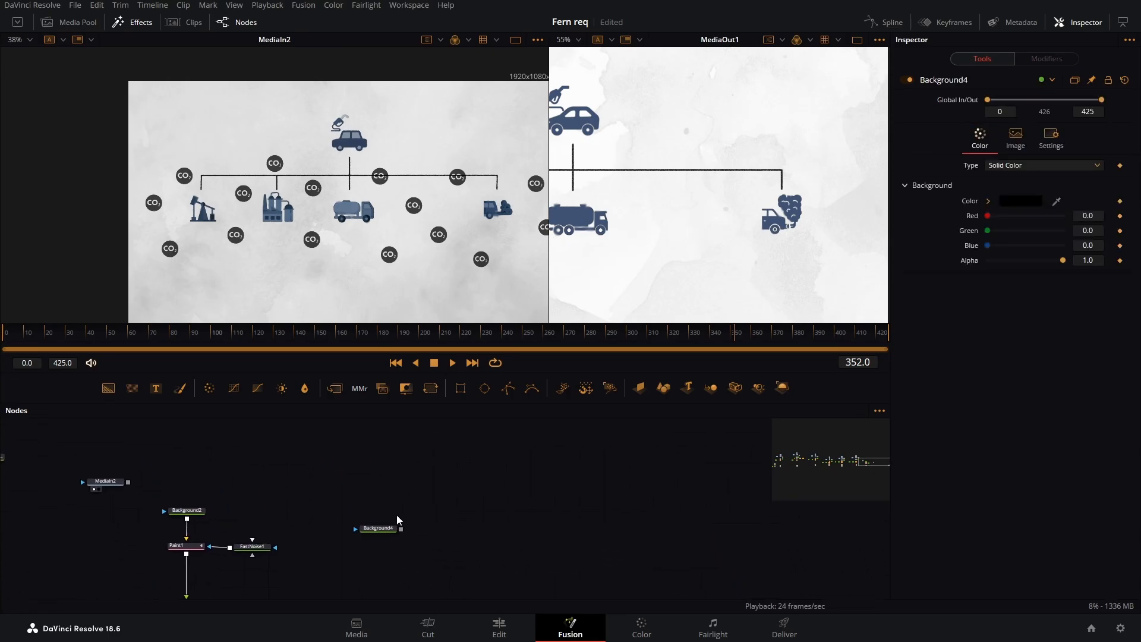
Merge MediaIn2 over the composite just before MediaOut1 and lower that Merge's Blend to 0.228 as a tracing reference
left_click_drag(102, 480, 639, 477)
left_click_drag(657, 542, 126, 569)
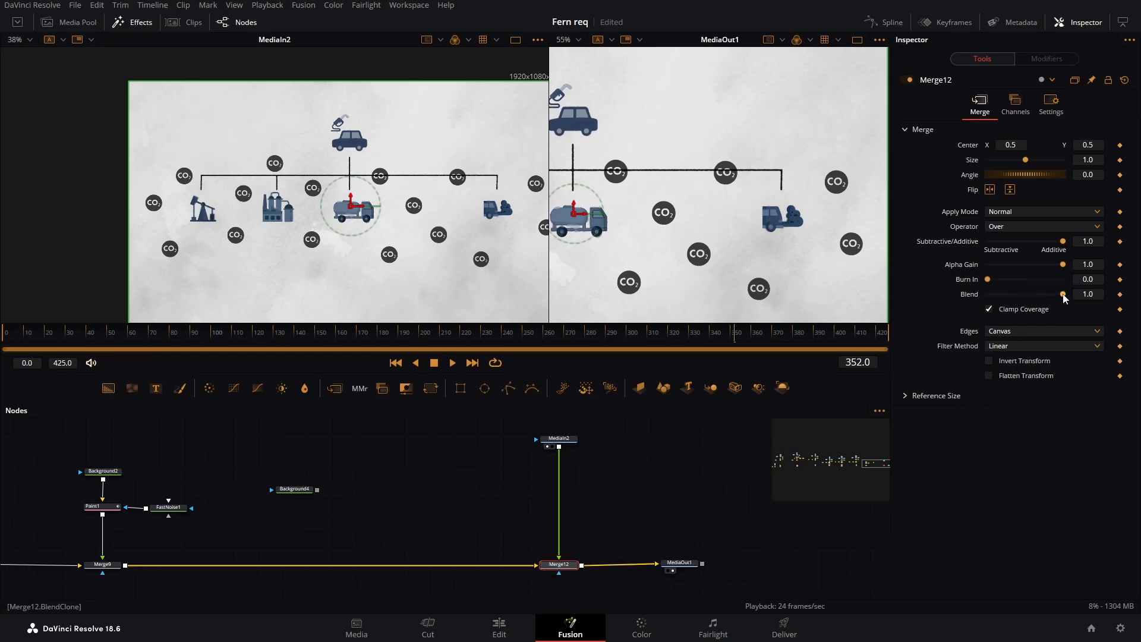
left_click_drag(1064, 297, 1006, 303)
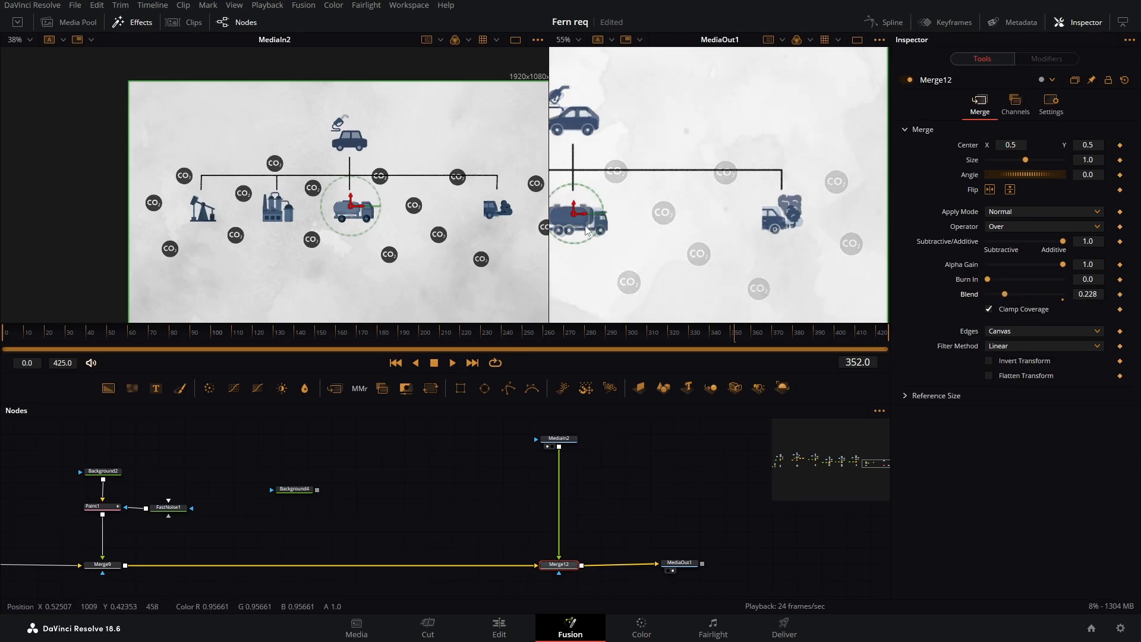
left_click_drag(575, 217, 885, 233)
left_click_drag(711, 233, 685, 221)
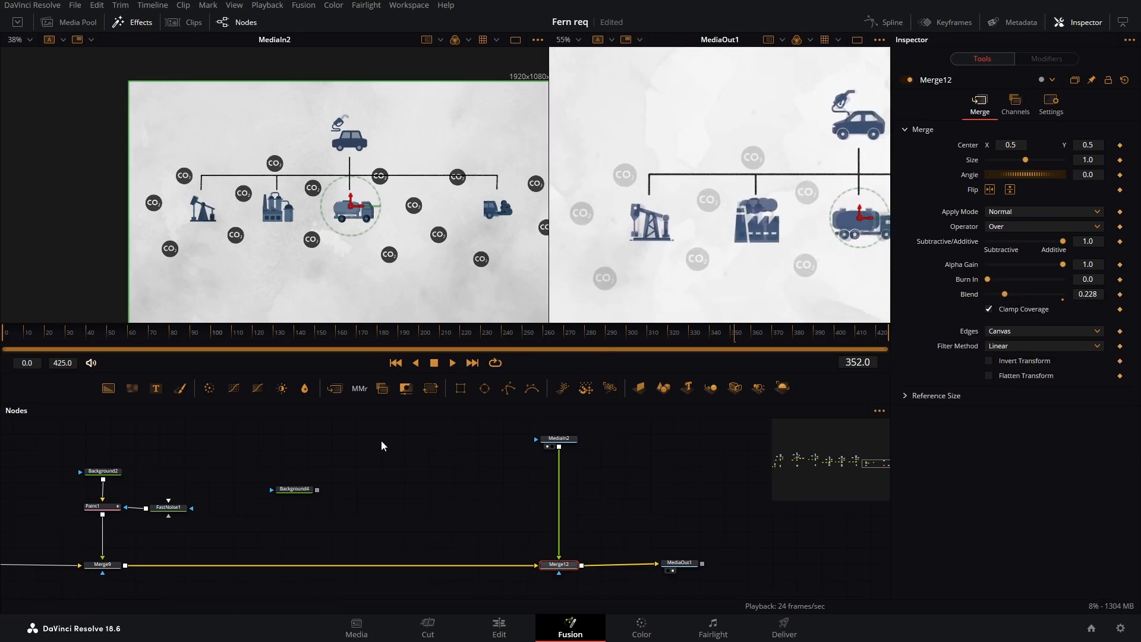
Merge Background4 over Merge9's output and set its color to a dark gray (0.233561 per channel) sampled from the viewer
left_click(297, 489)
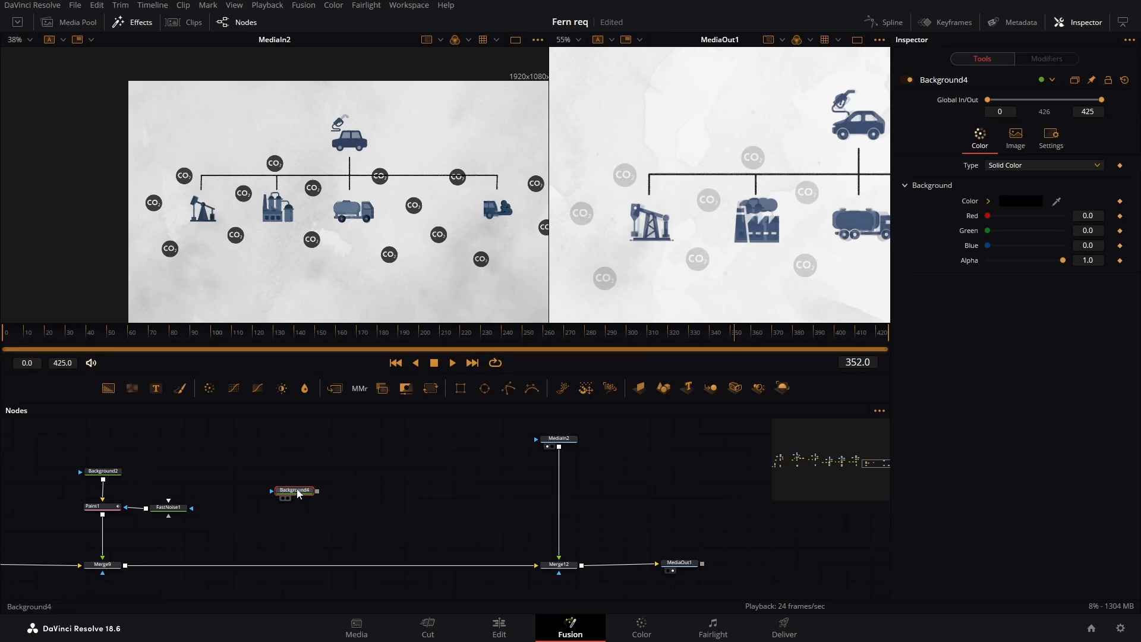
left_click_drag(317, 491, 126, 569)
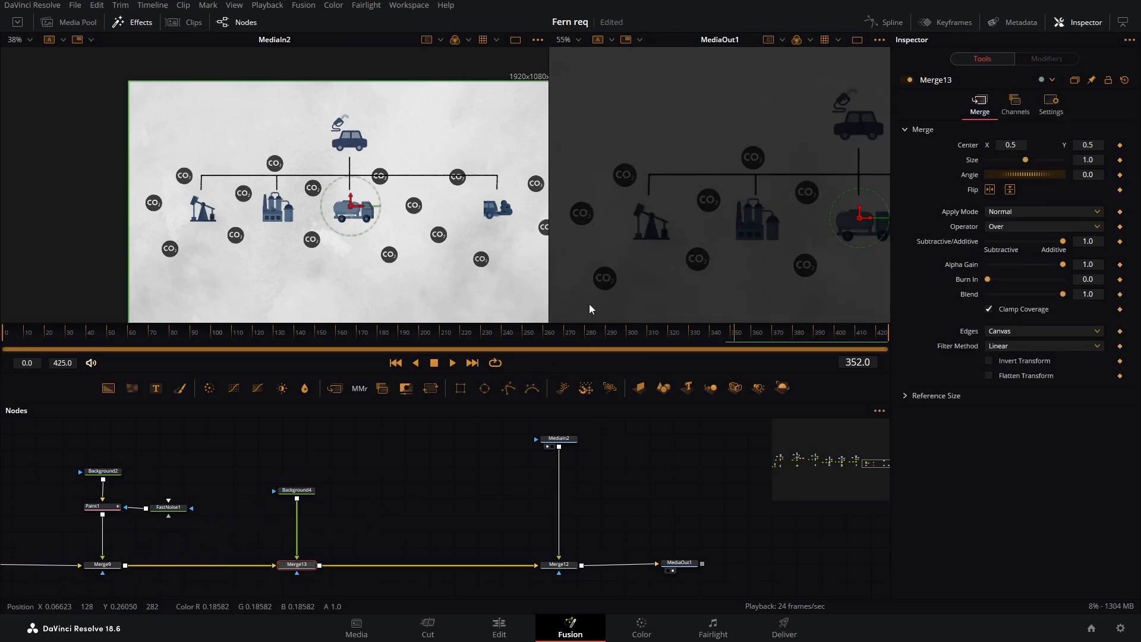
scroll(268, 160, "up", 3)
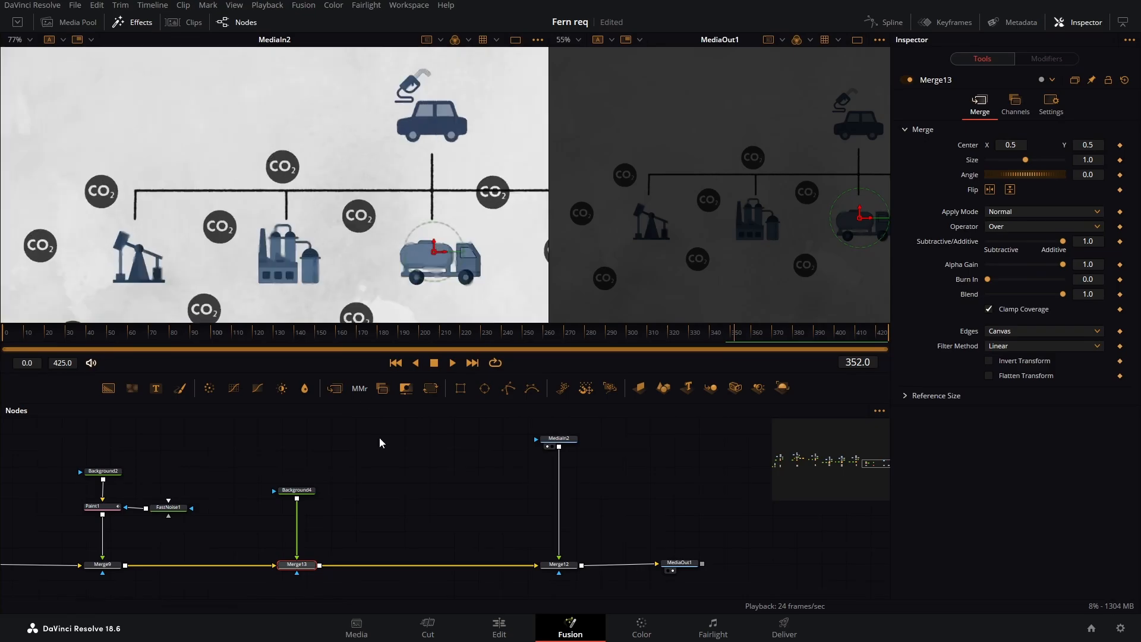
left_click(296, 489)
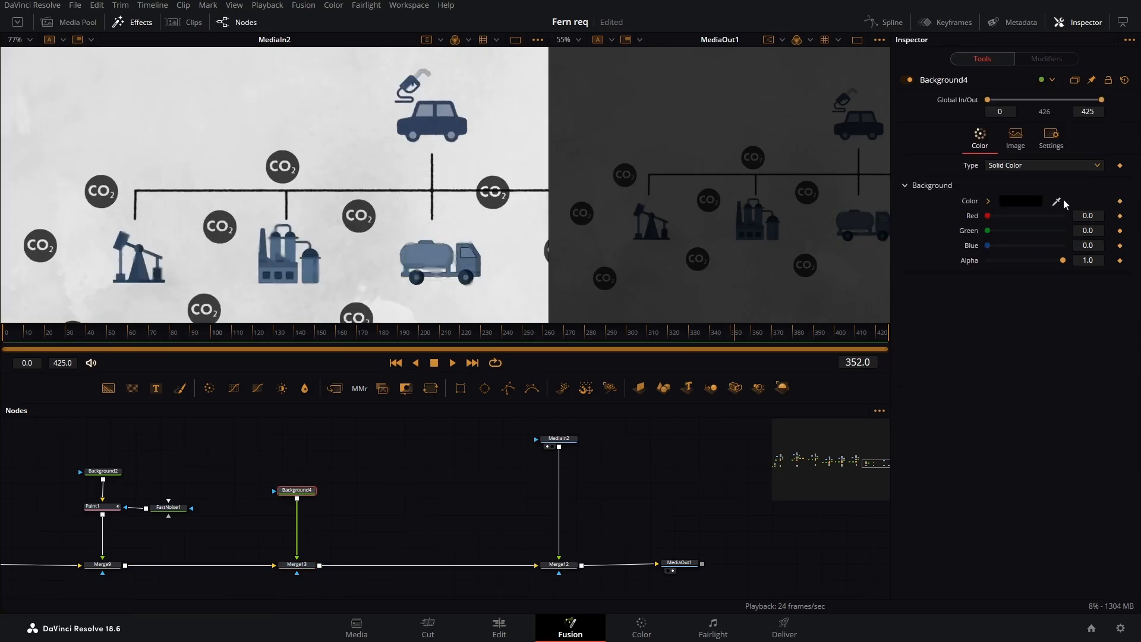
left_click_drag(1057, 202, 672, 191)
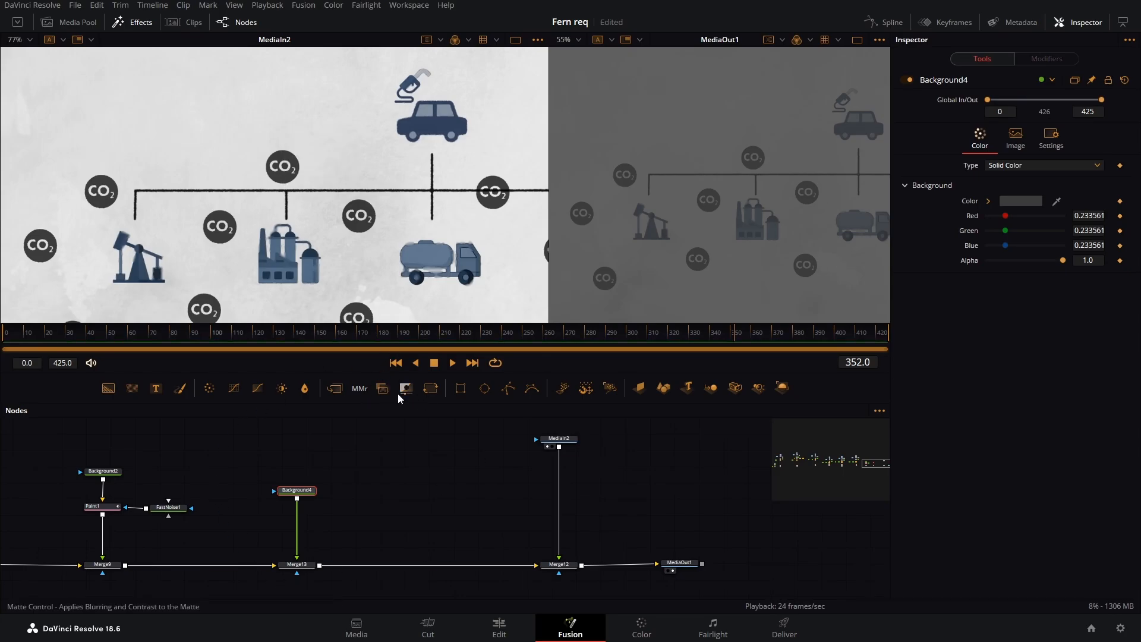
Mask Background4 with an Ellipse and center it on the reference's CO₂ badge above the drilling rig
left_click_drag(488, 396, 274, 492)
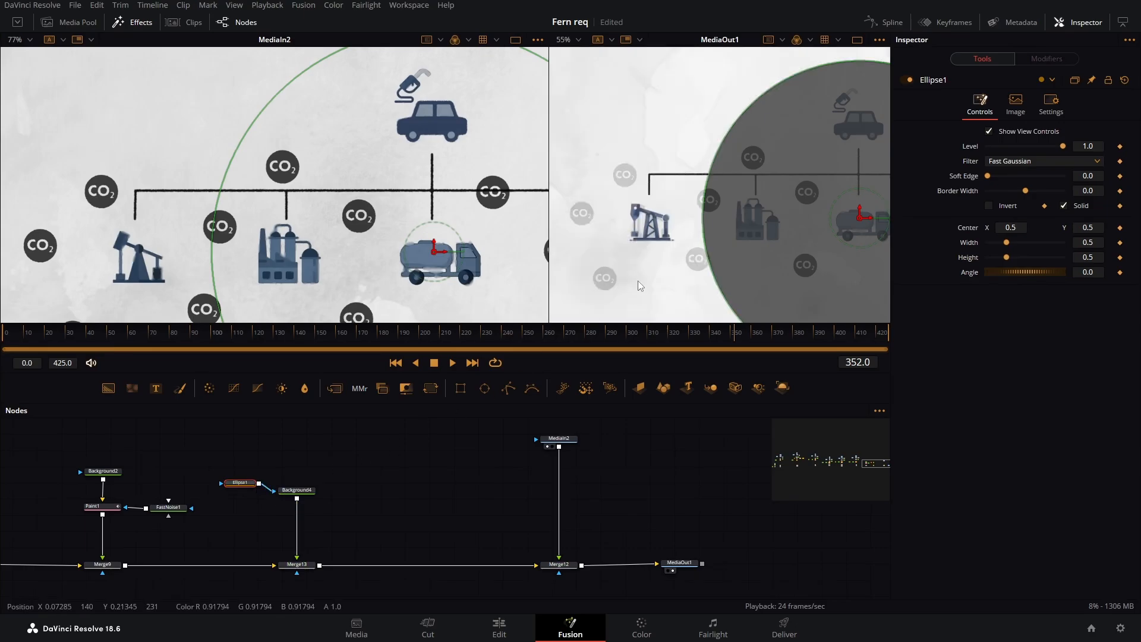
left_click_drag(635, 249, 759, 196)
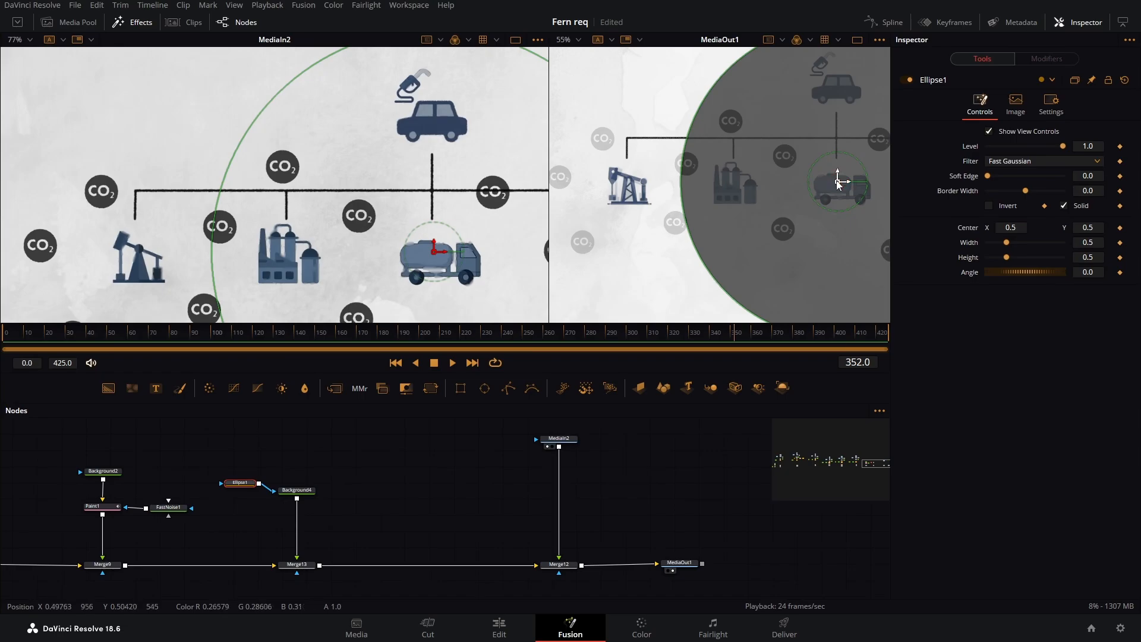
left_click_drag(825, 180, 603, 140)
Shrink Ellipse1 to match the CO₂ badge, with a width of about 0.0368 and a height of about 0.0366
left_click_drag(761, 165, 647, 164)
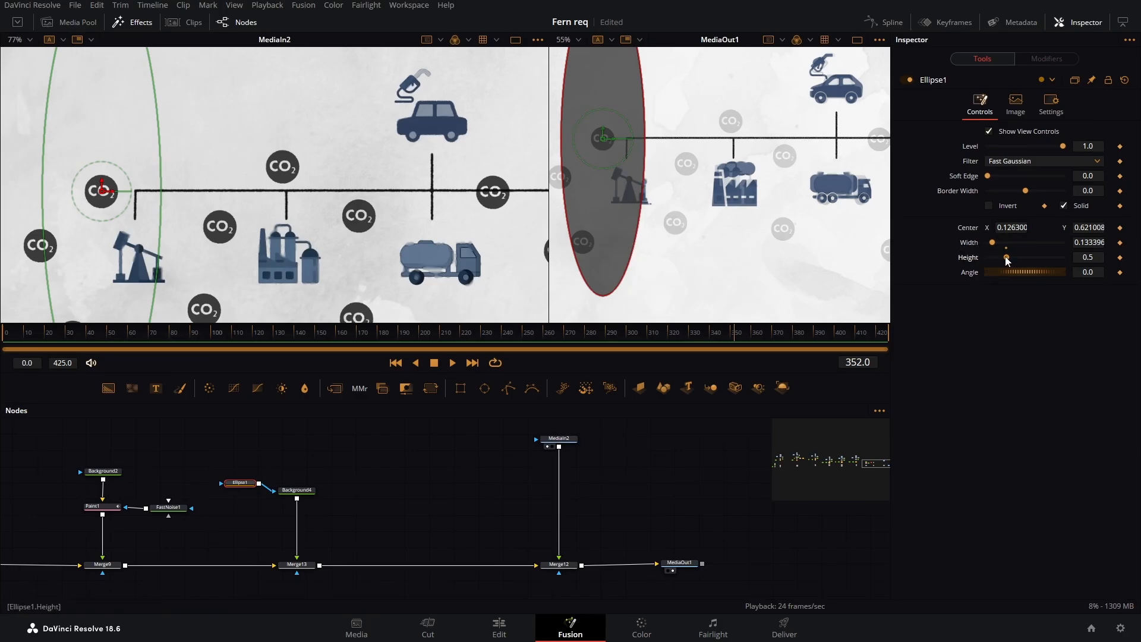
mouse_move(1007, 260)
left_mouse_down()
mouse_move(964, 266)
mouse_move(1011, 260)
mouse_move(989, 260)
left_mouse_up()
scroll(610, 153, "up", 2)
left_click_drag(576, 130, 632, 201)
scroll(651, 201, "up", 1)
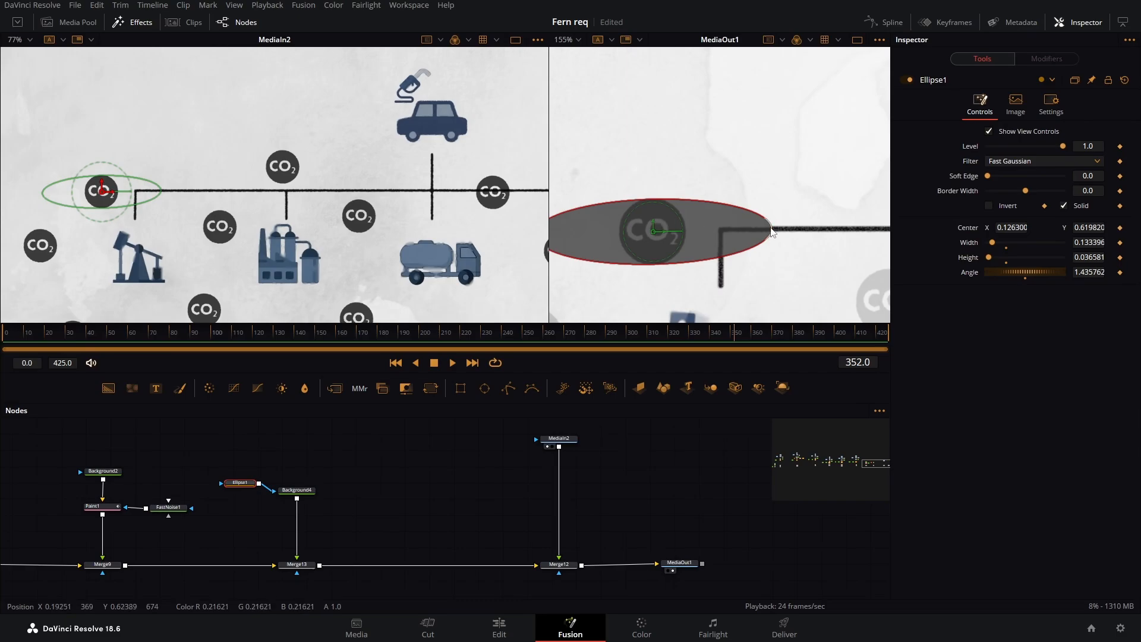
left_click_drag(772, 230, 686, 232)
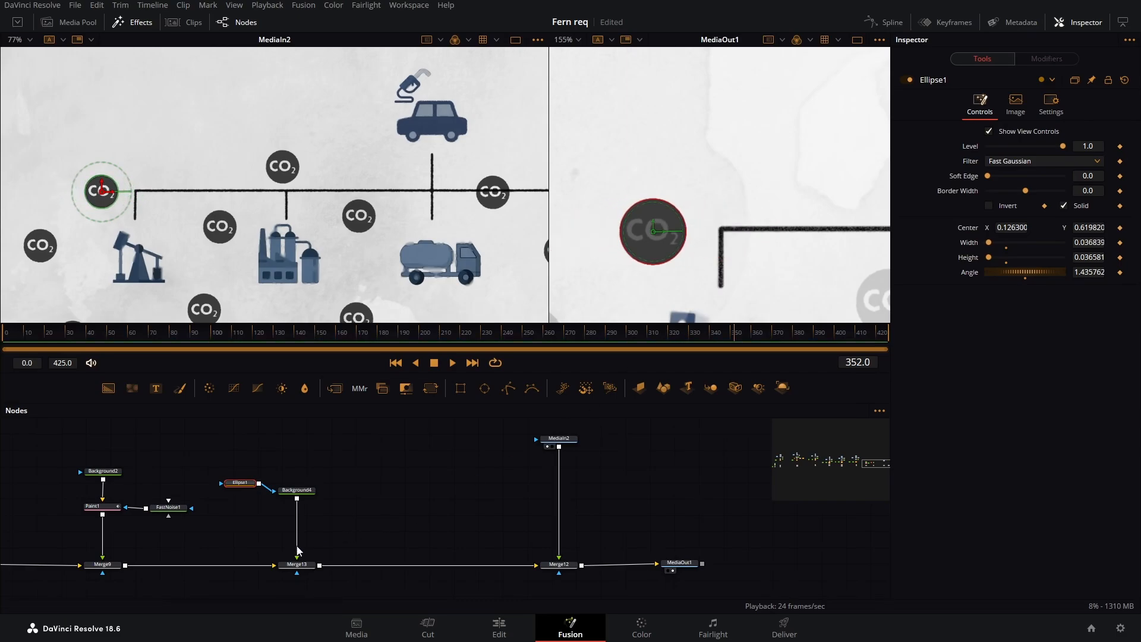
Move Ellipse1 and Background4 higher above Merge13 and merge a new Text+ node over Background4
left_click_drag(356, 482, 452, 504)
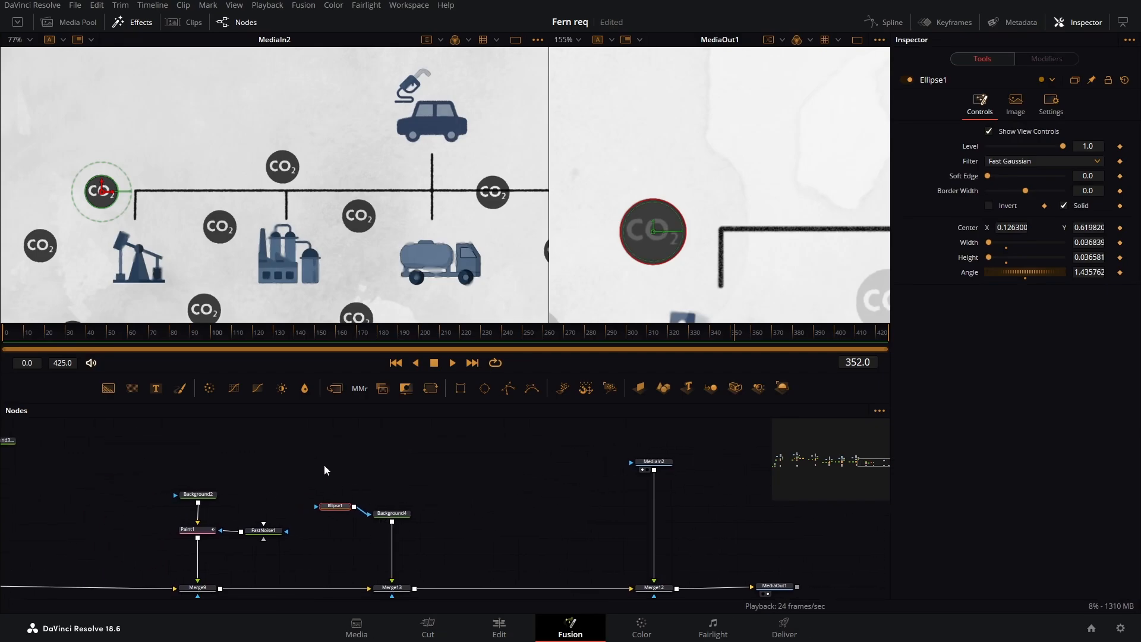
left_click(525, 484)
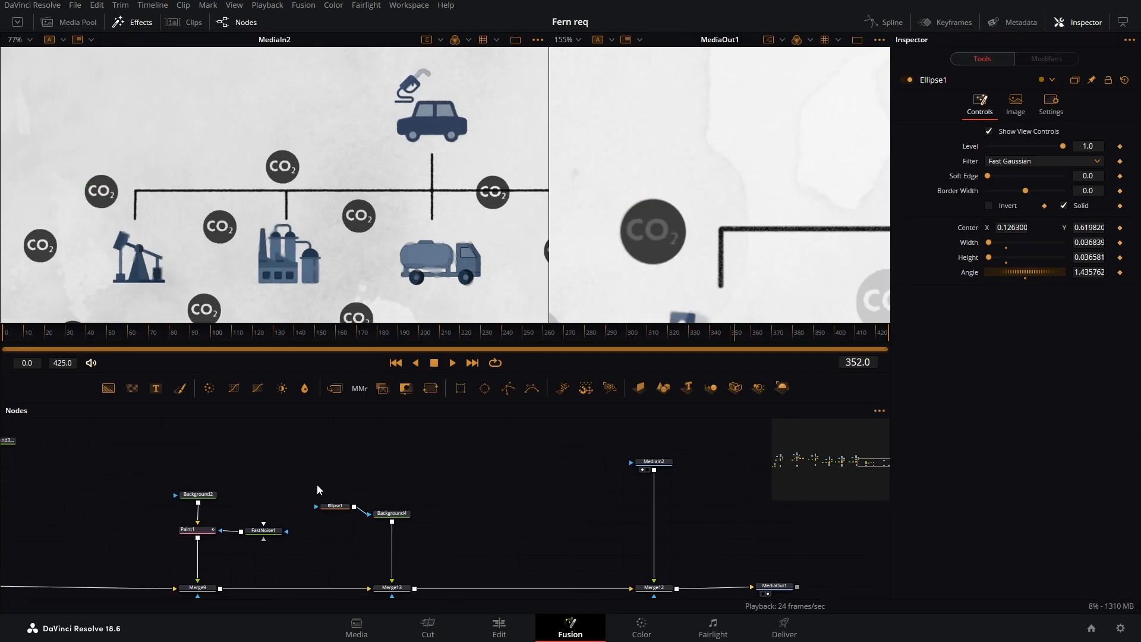
left_click_drag(316, 484, 395, 465)
left_click(491, 501)
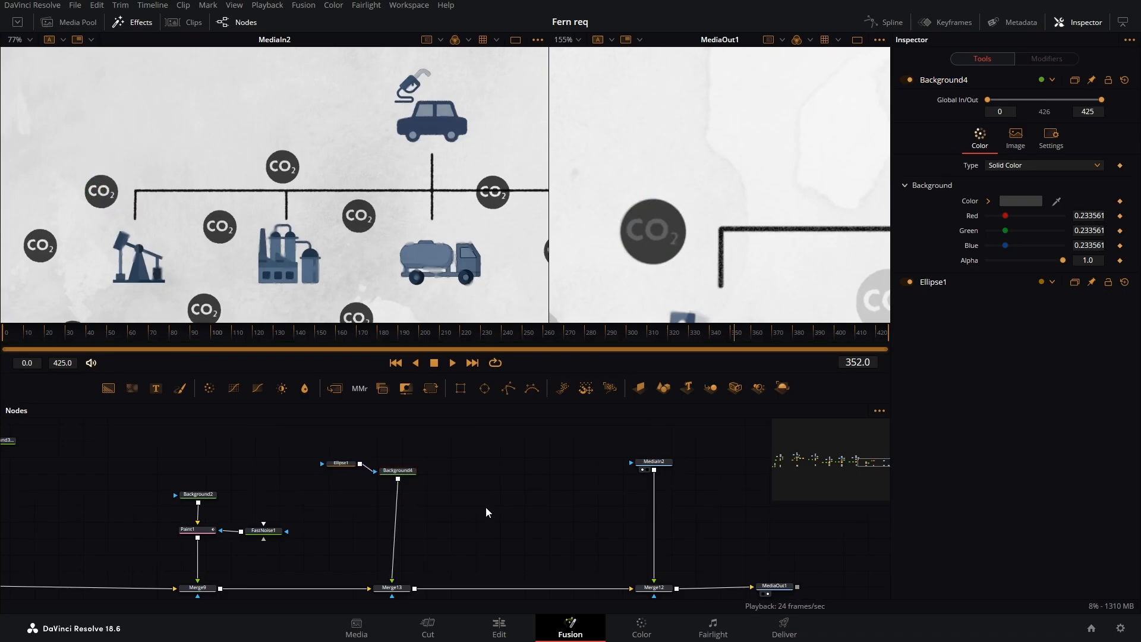
left_click_drag(473, 492, 472, 474)
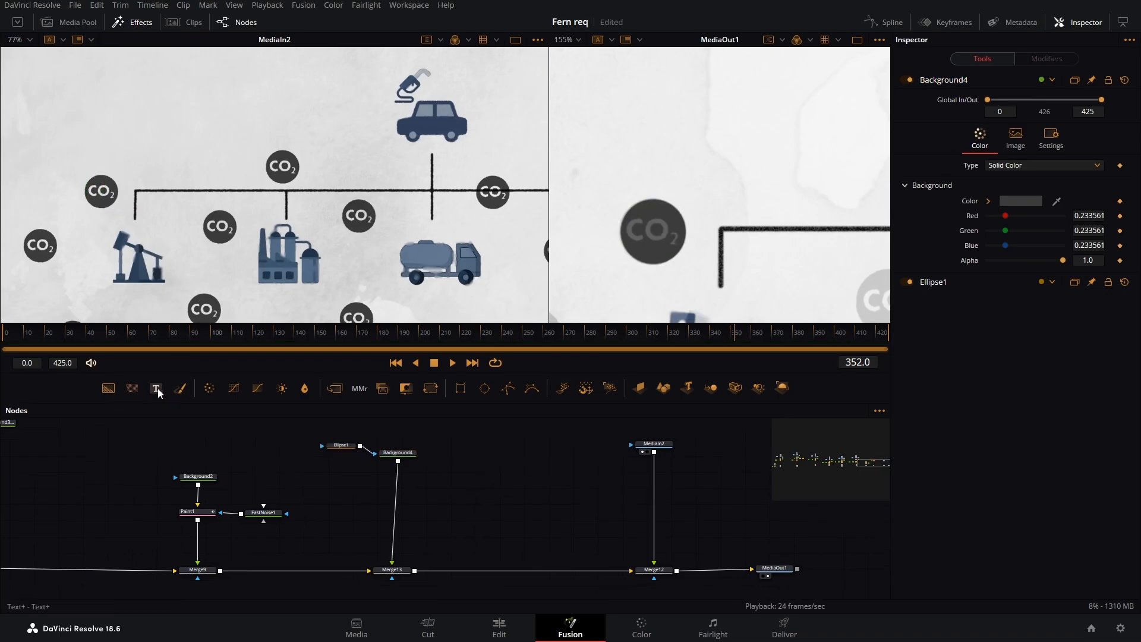
left_click_drag(158, 387, 391, 484)
left_click(508, 462)
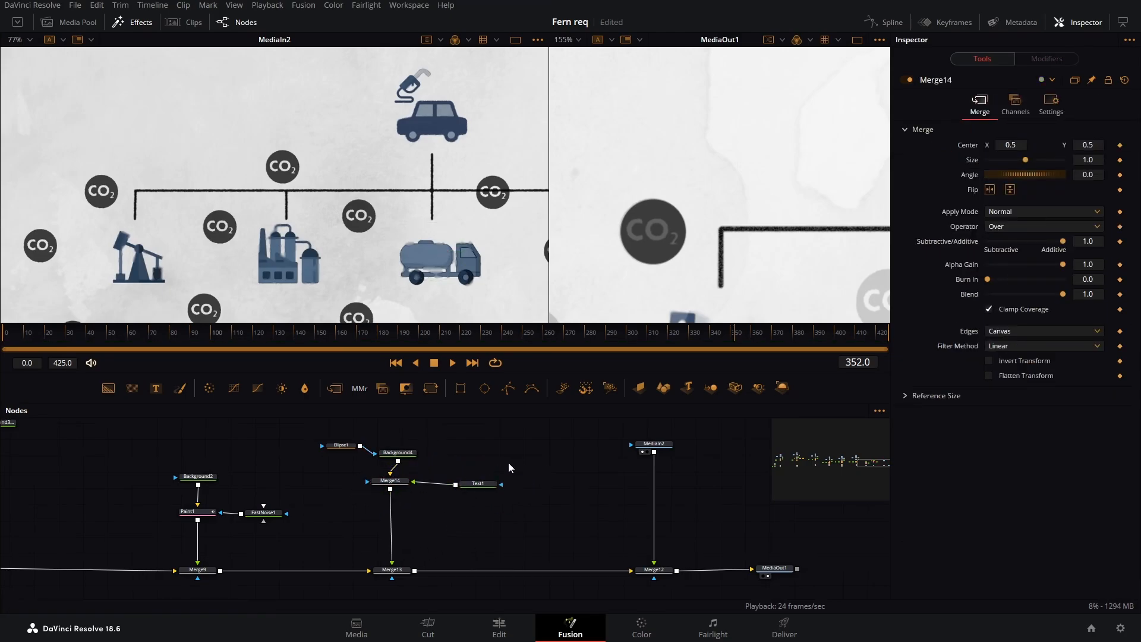
Enter "CO" in Text1 and move the lettering onto the badge above the drilling rig
left_click(485, 486)
left_click(957, 194)
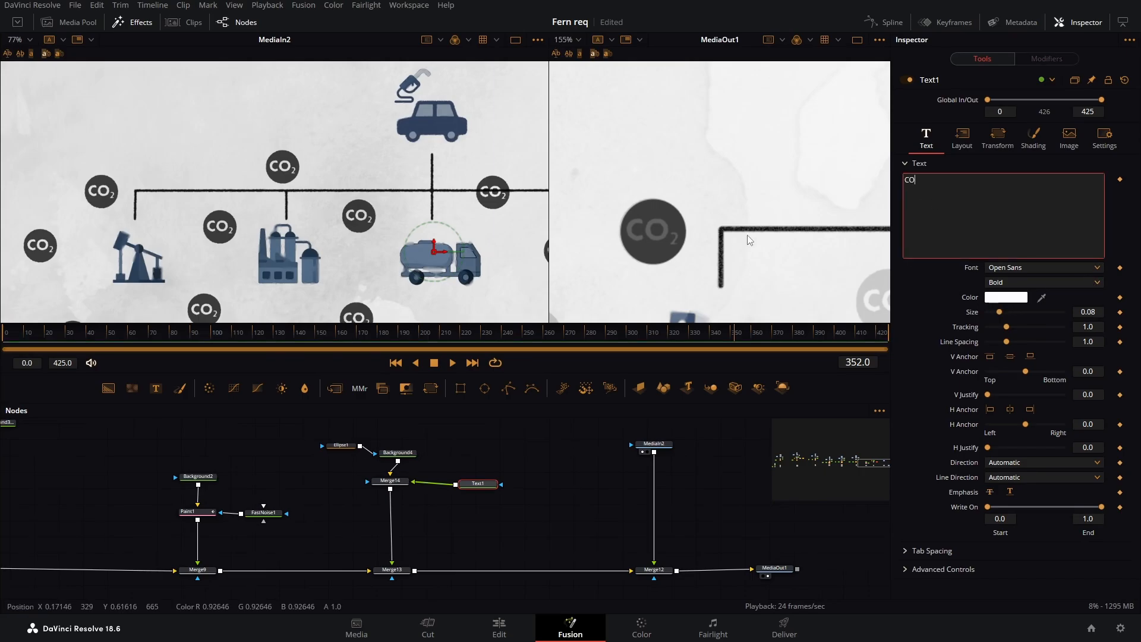
scroll(813, 256, "down", 5)
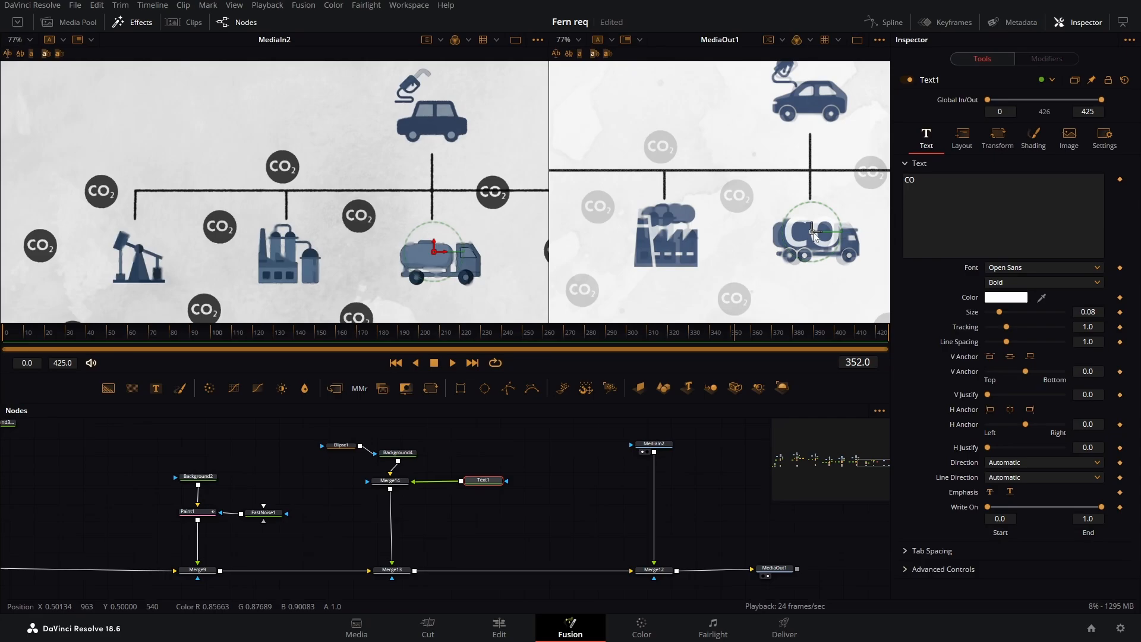
left_click_drag(812, 231, 552, 182)
left_click_drag(587, 220, 760, 264)
left_click_drag(725, 228, 651, 217)
Reduce the CO text size to 0.029 and align it with the reference lettering inside the badge
scroll(653, 216, "up", 5)
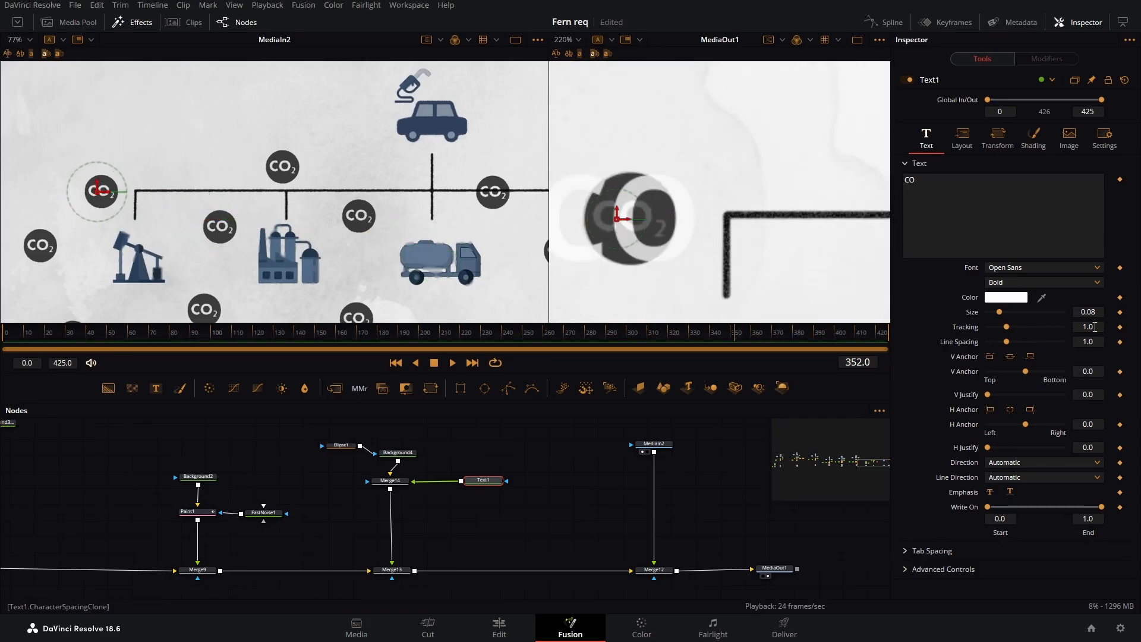
left_click_drag(1095, 311, 1036, 311)
left_click_drag(627, 222, 663, 258)
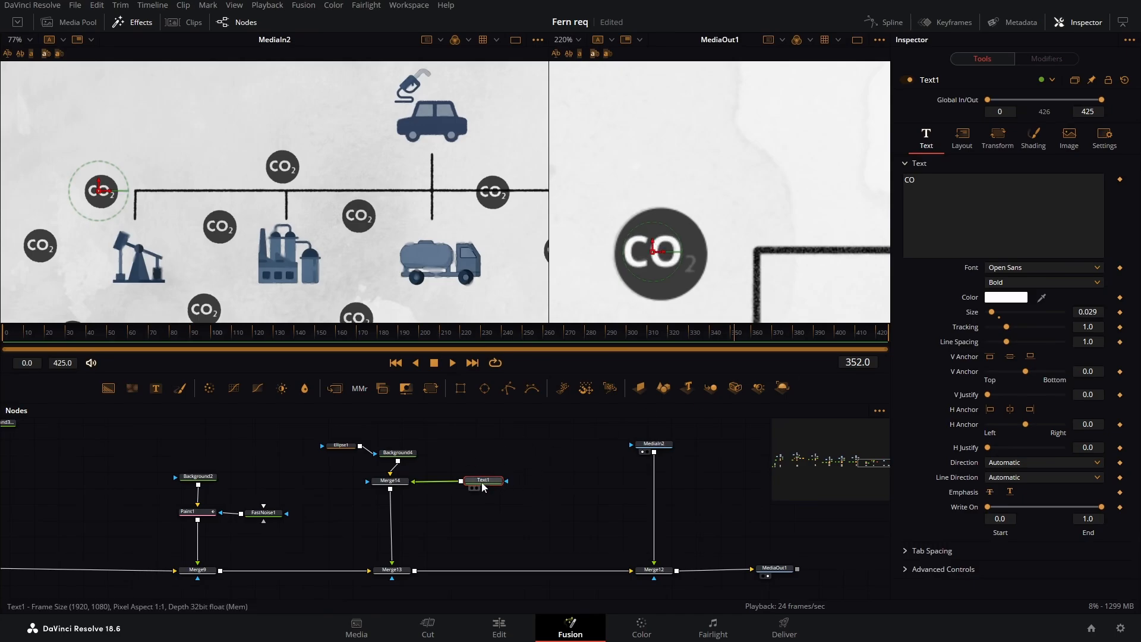
Merge a second Text+ node over Merge14's output and enter "2" as its text
left_click(508, 516)
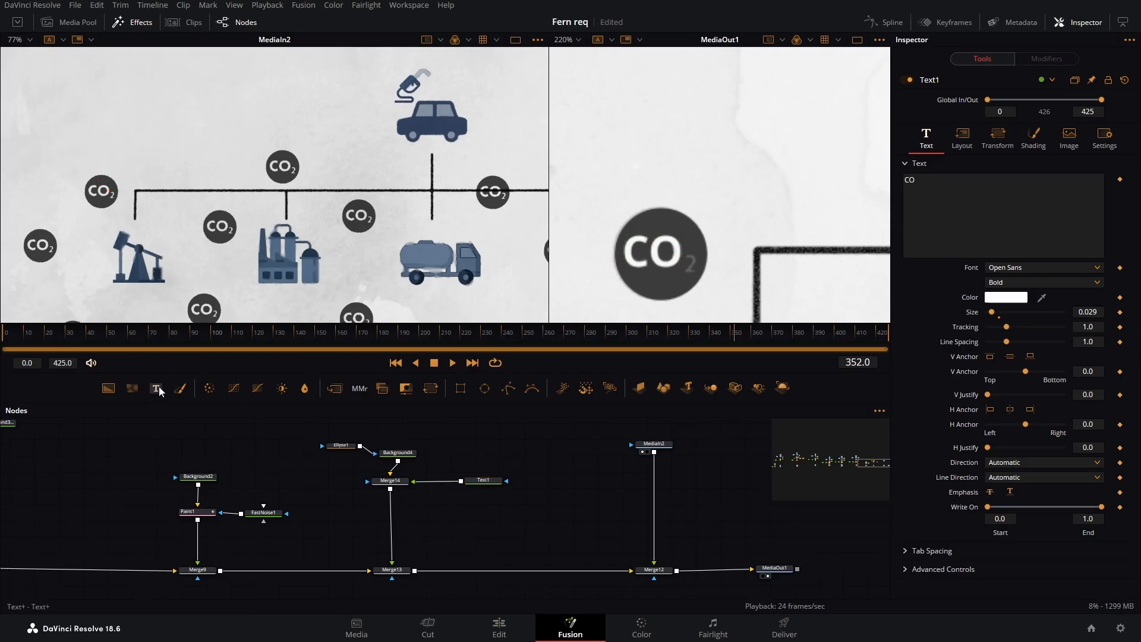
left_click_drag(469, 528, 391, 495)
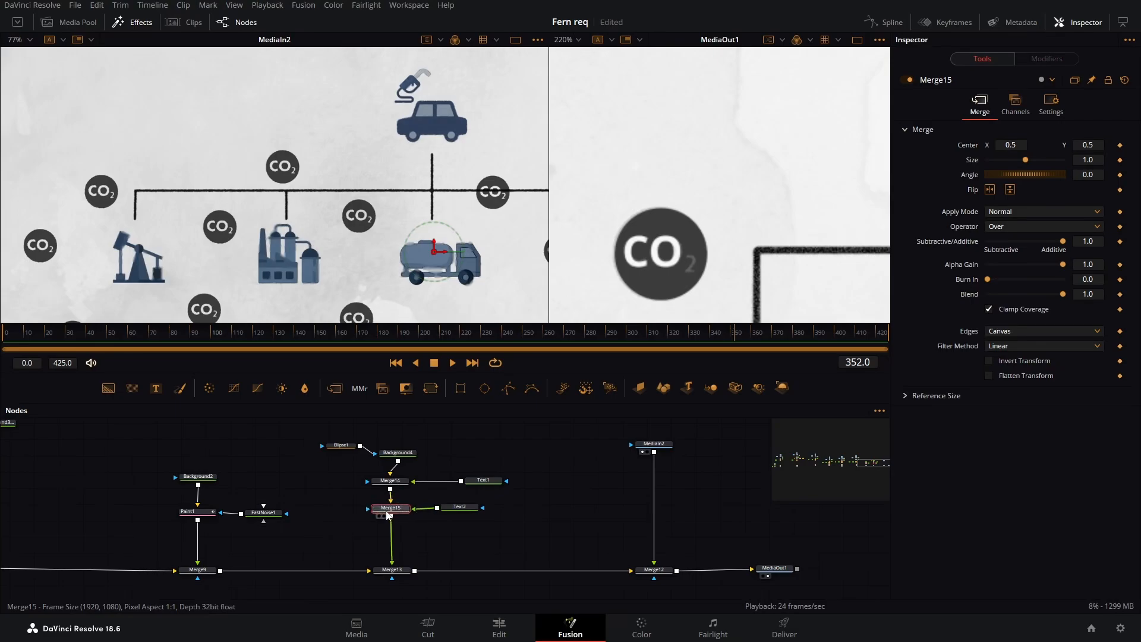
left_click(460, 507)
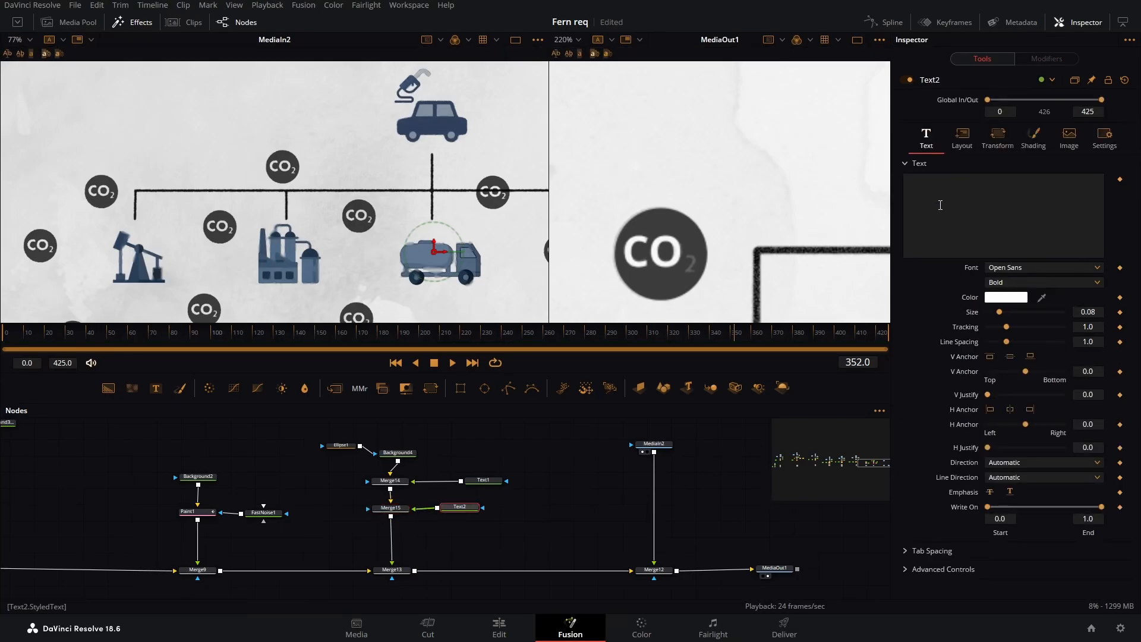
left_click(940, 205)
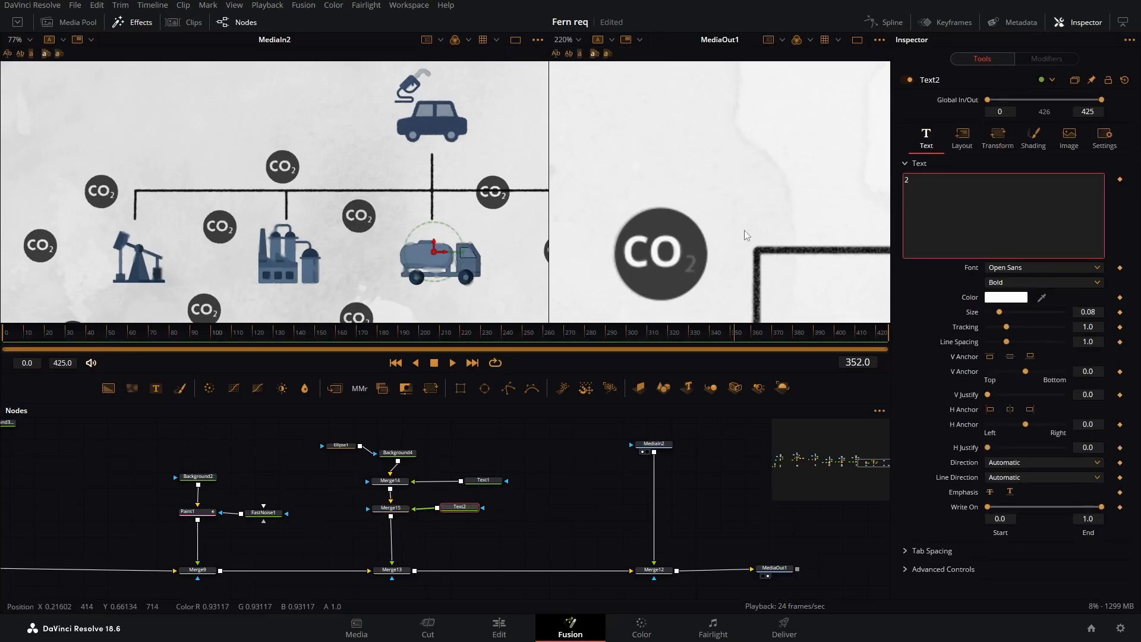
Place the 2 on the badge's reference subscript and set its size to 0.0194
scroll(763, 171, "down", 5)
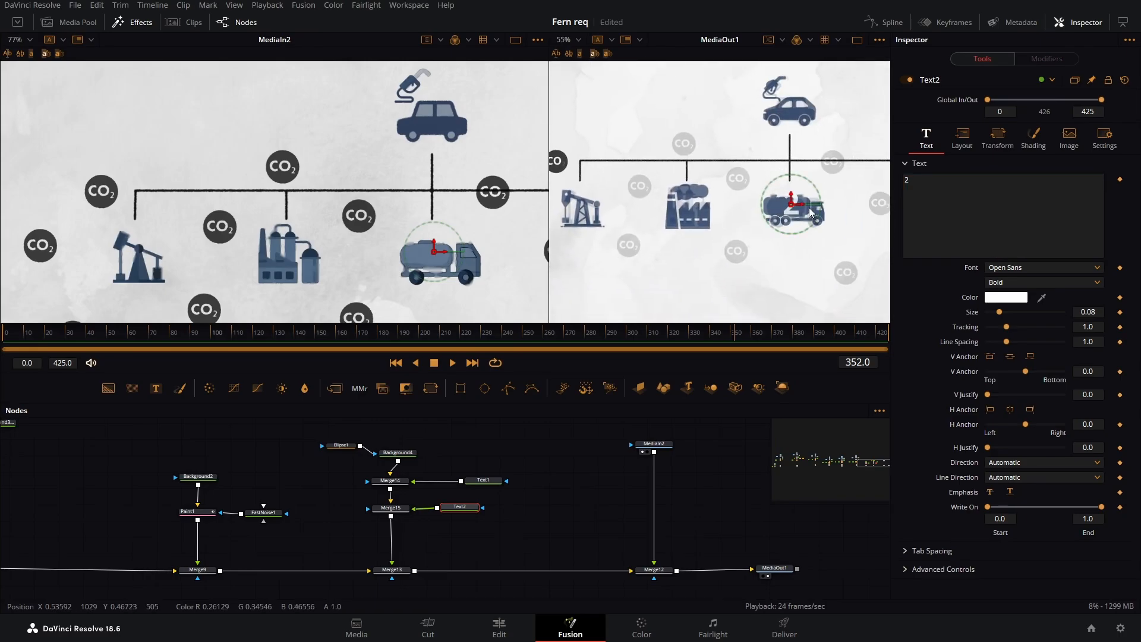
left_click_drag(803, 208, 561, 159)
scroll(720, 183, "up", 4)
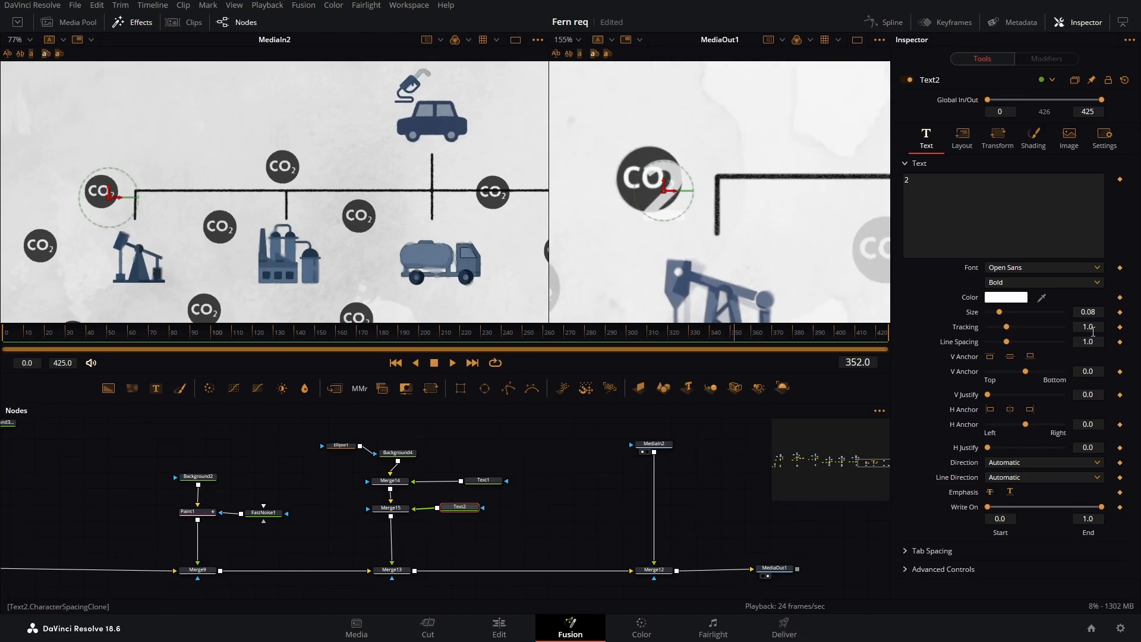
mouse_move(1092, 314)
left_mouse_down()
mouse_move(1067, 315)
mouse_move(1088, 312)
left_mouse_up()
scroll(696, 189, "up", 2)
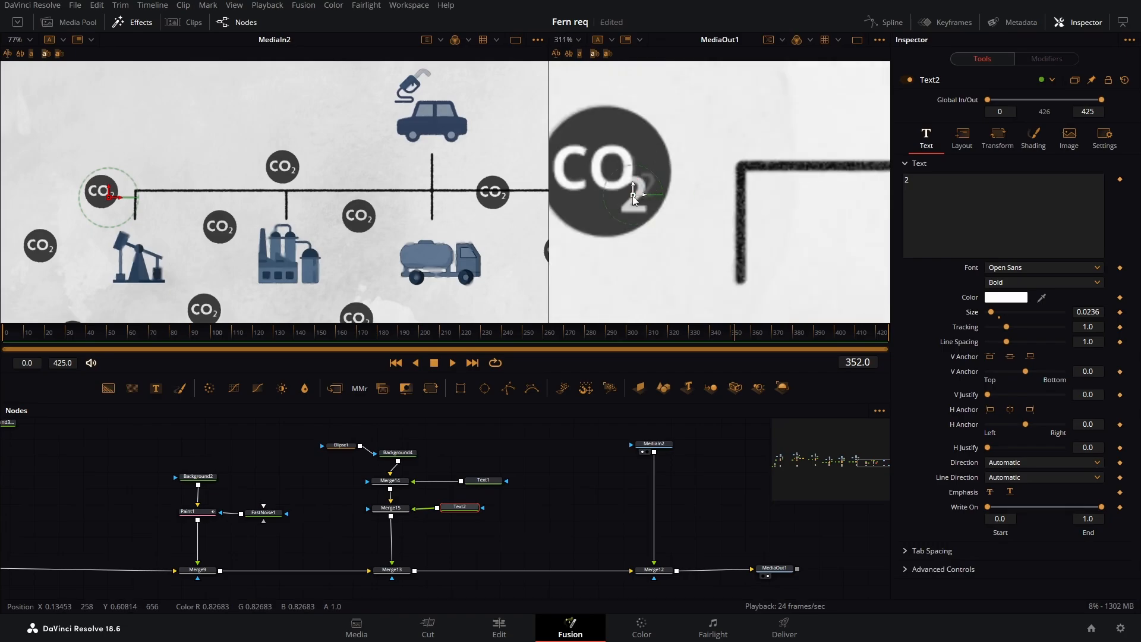
left_click_drag(632, 192, 645, 184)
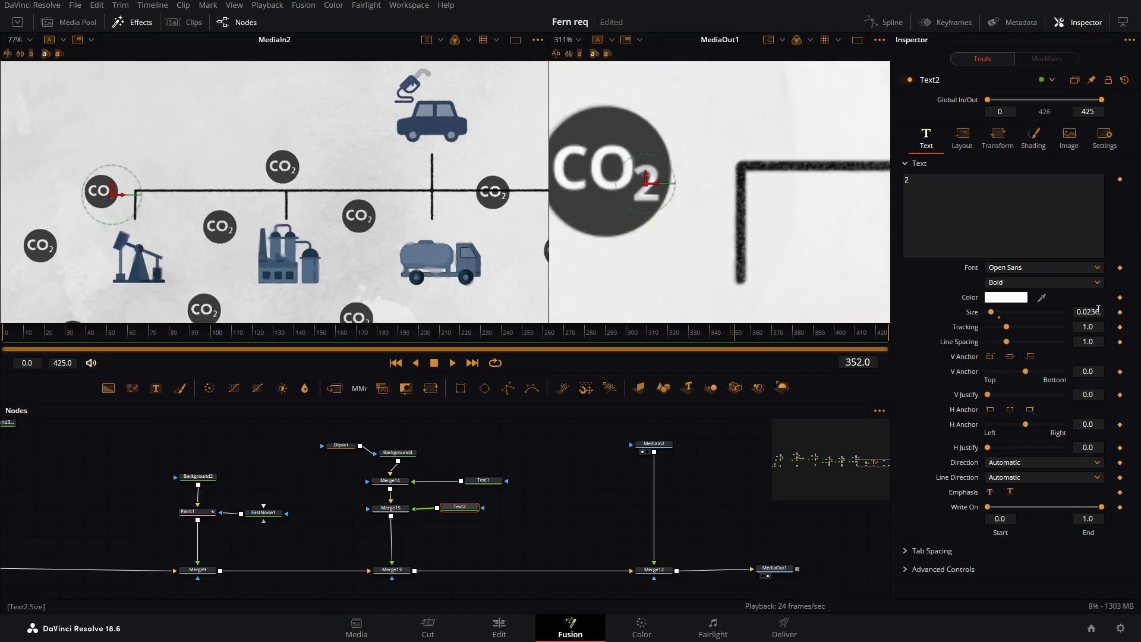
left_click_drag(1099, 311, 1080, 311)
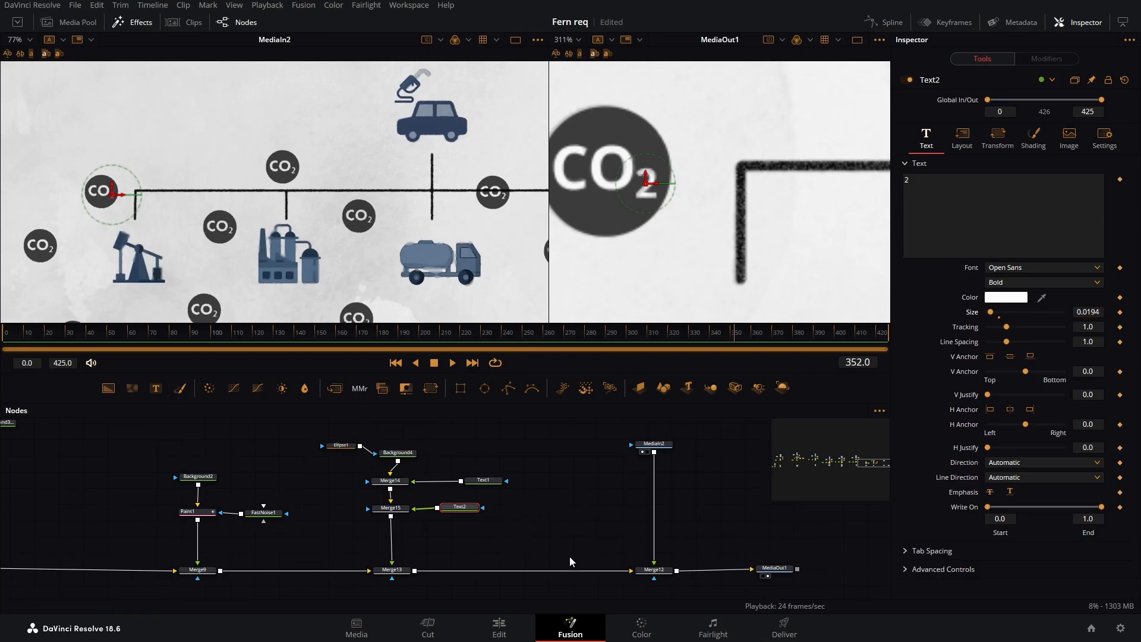
Shift Background2, Paint1, FastNoise1 and Merge9 together away from the CO₂ badge nodes to make room in the node graph
left_click_drag(511, 531, 560, 563)
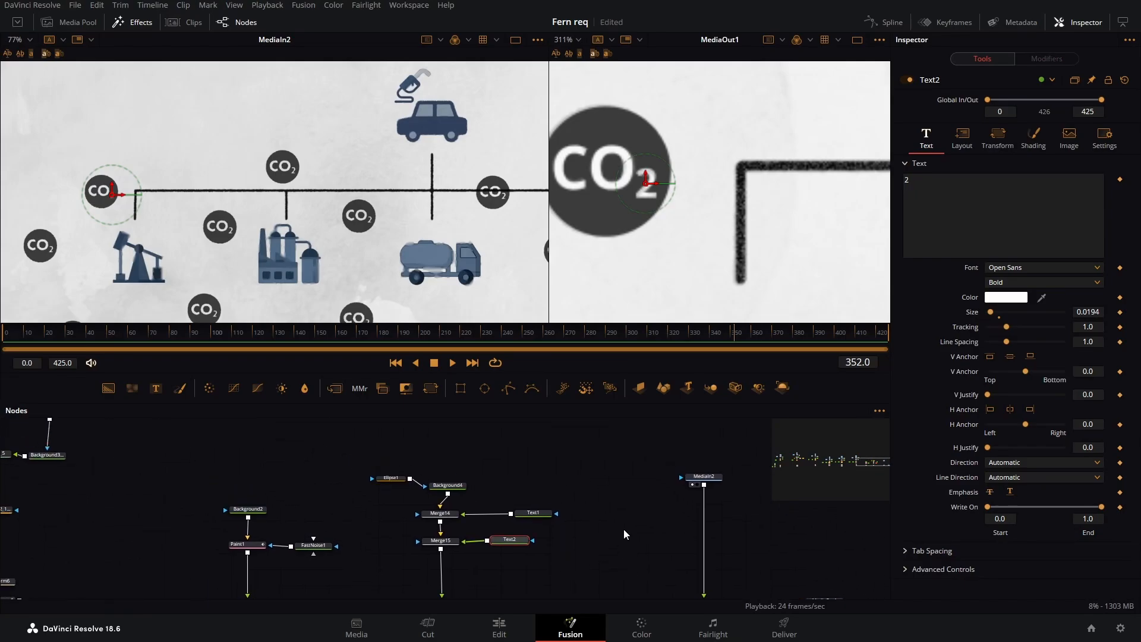
left_click_drag(377, 496, 481, 439)
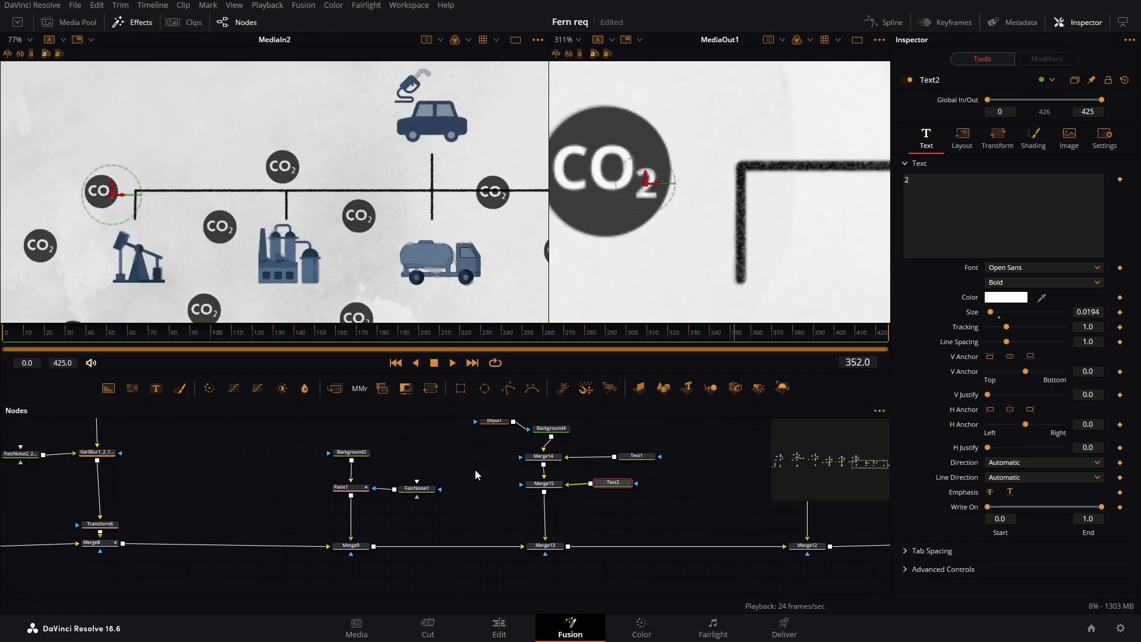
left_click_drag(296, 429, 433, 553)
left_click_drag(350, 545, 259, 542)
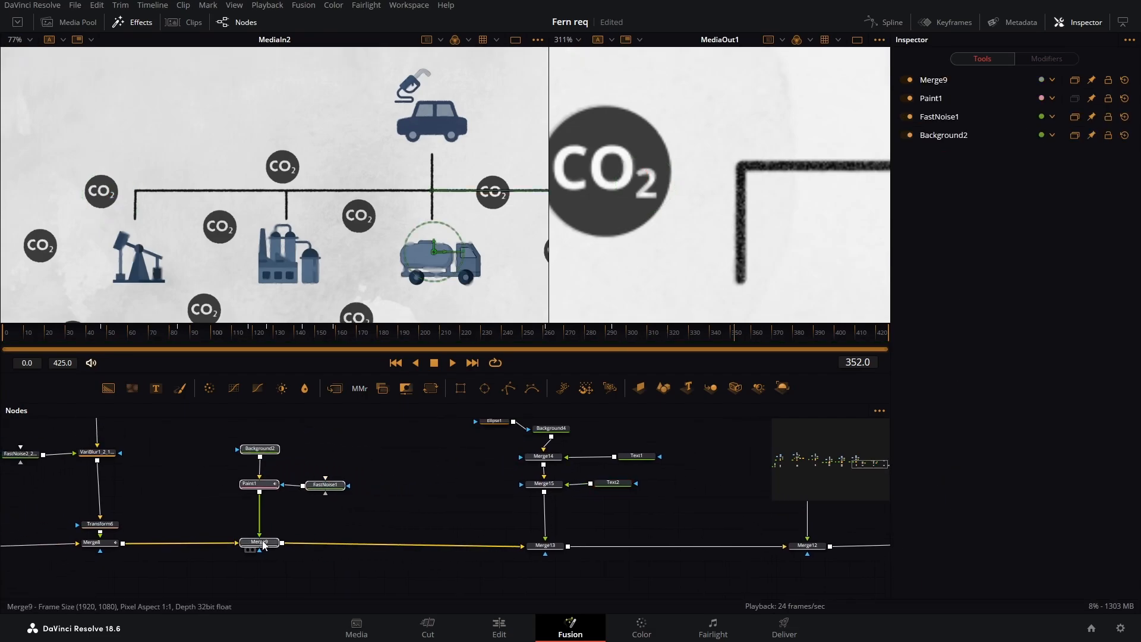
left_click_drag(698, 518, 580, 568)
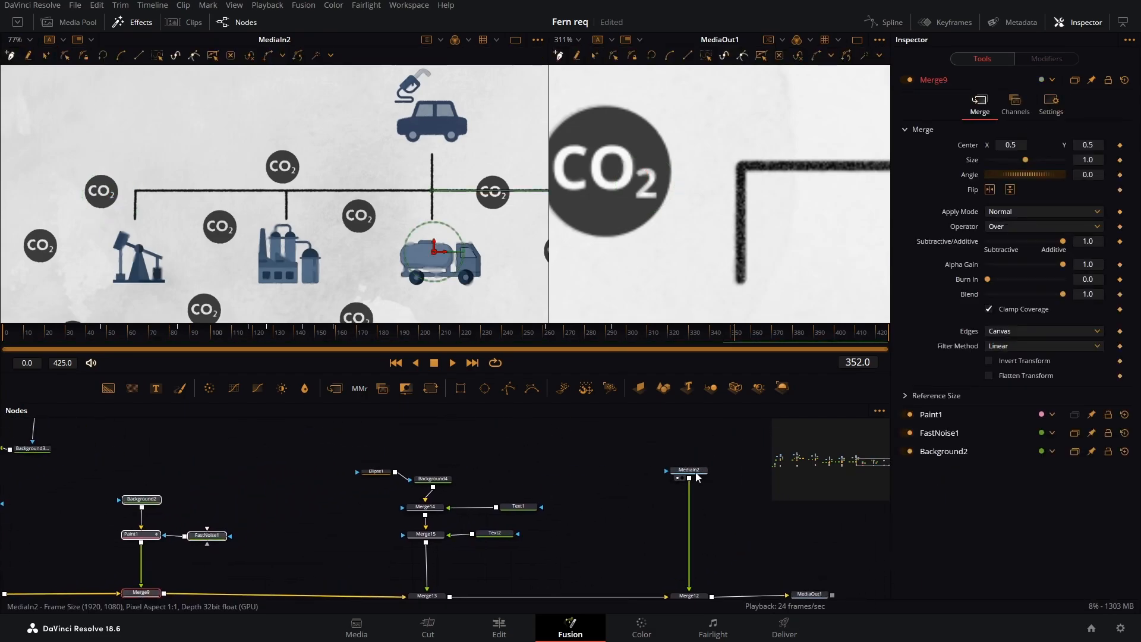
left_click_drag(579, 499, 528, 530)
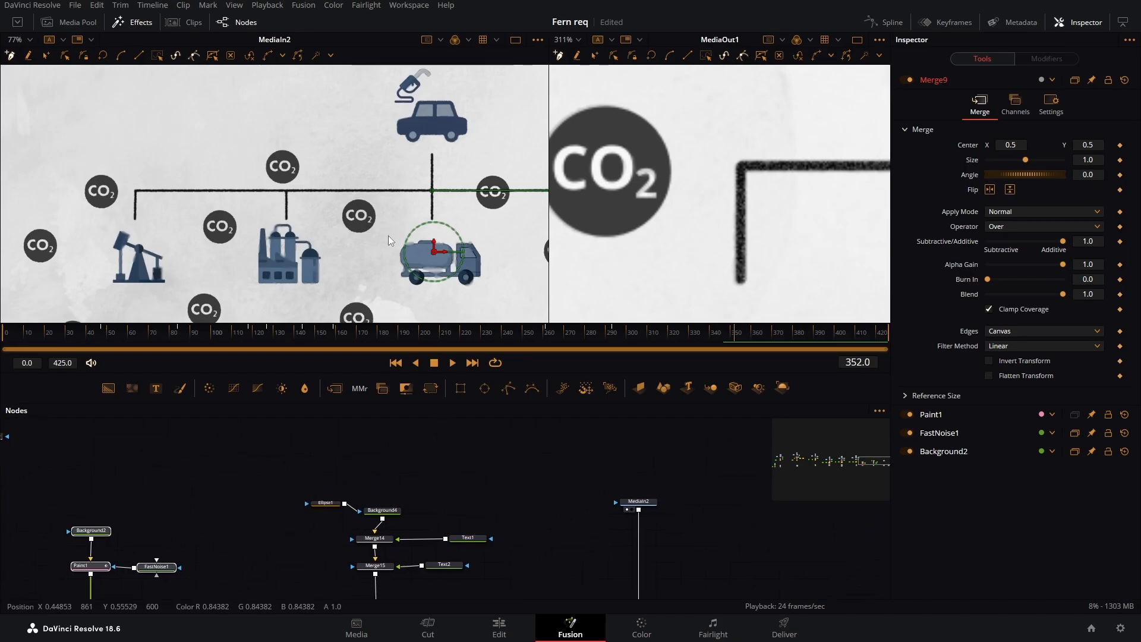
Disconnect the CO₂ badge's node group from Merge13 and move it well above the main node row
scroll(387, 235, "down", 2)
scroll(688, 230, "down", 5)
left_click_drag(676, 219, 665, 125)
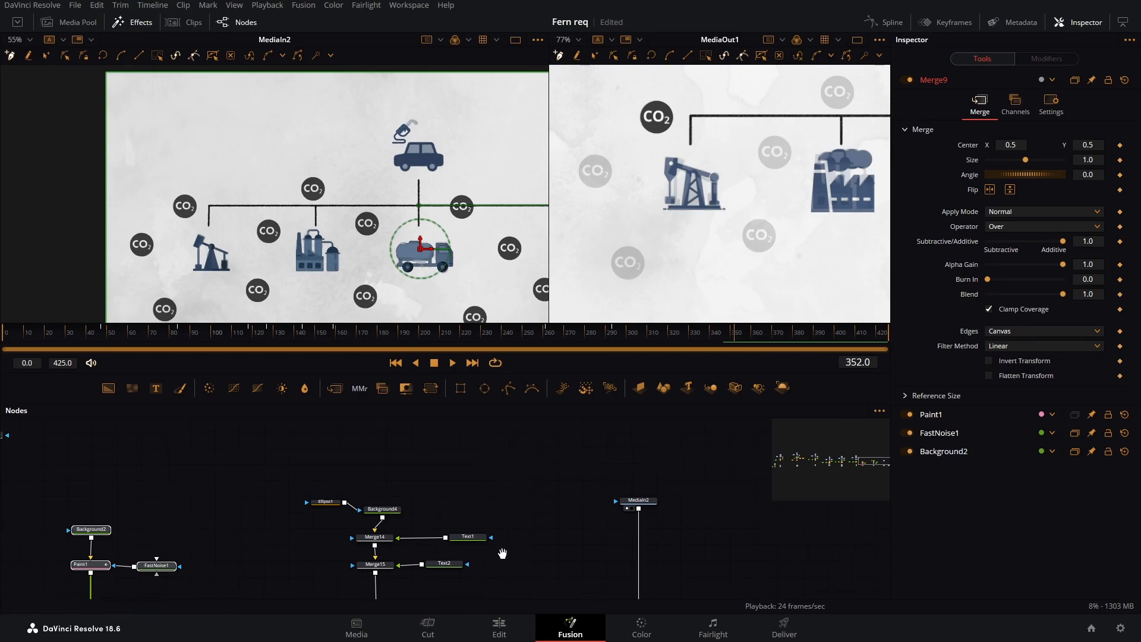
left_click_drag(504, 555, 446, 499)
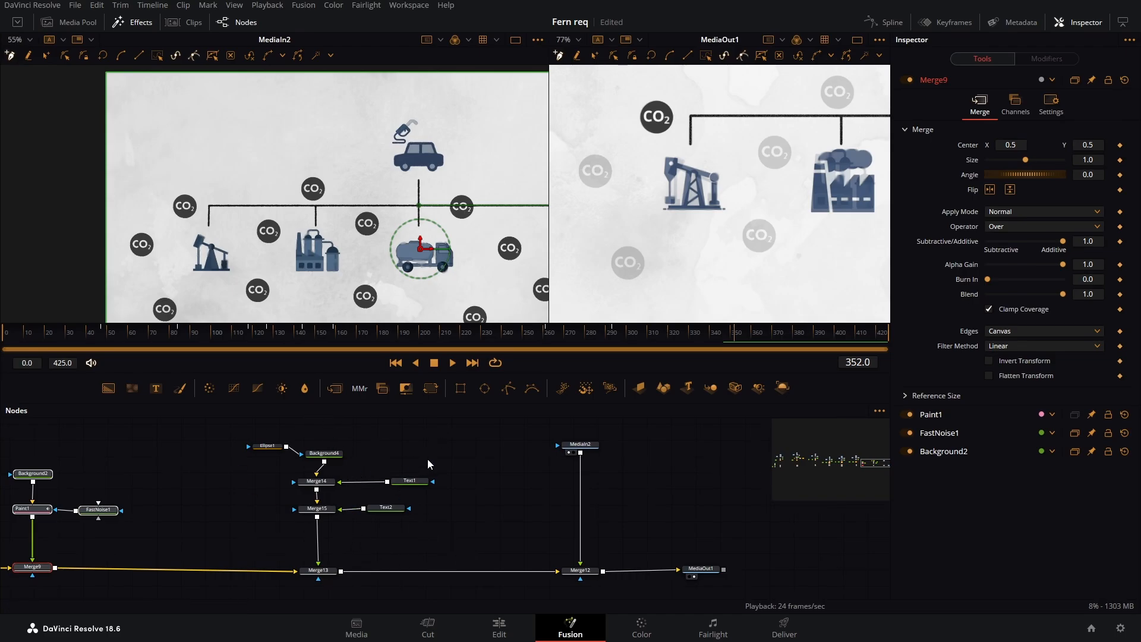
left_click_drag(428, 460, 368, 503)
left_click_drag(172, 457, 401, 511)
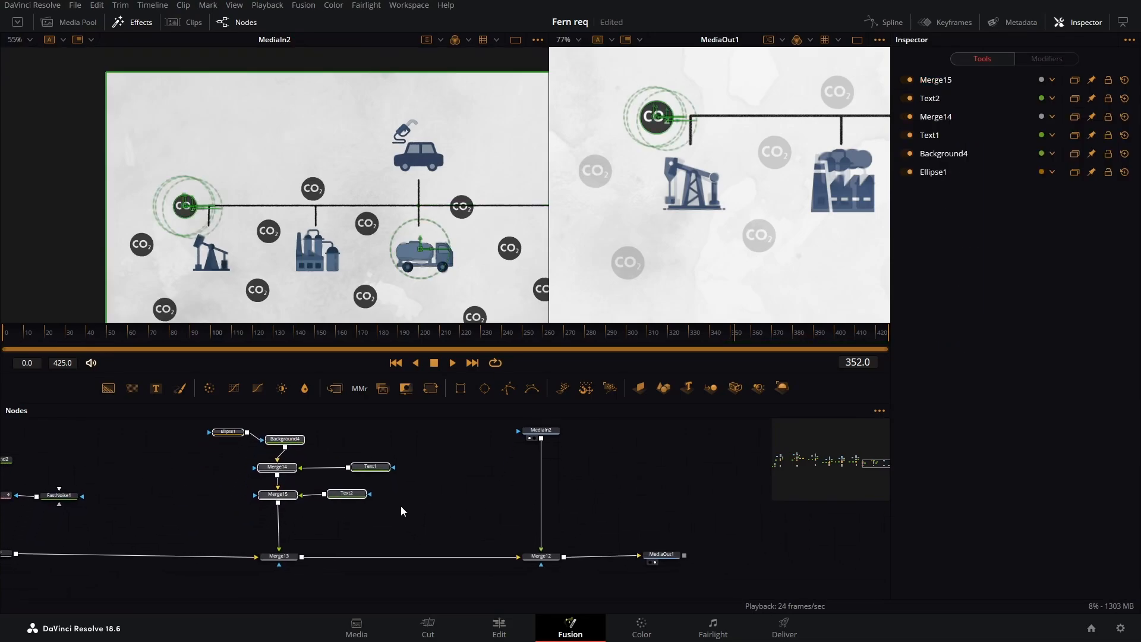
left_click(278, 523)
left_click_drag(327, 527, 367, 591)
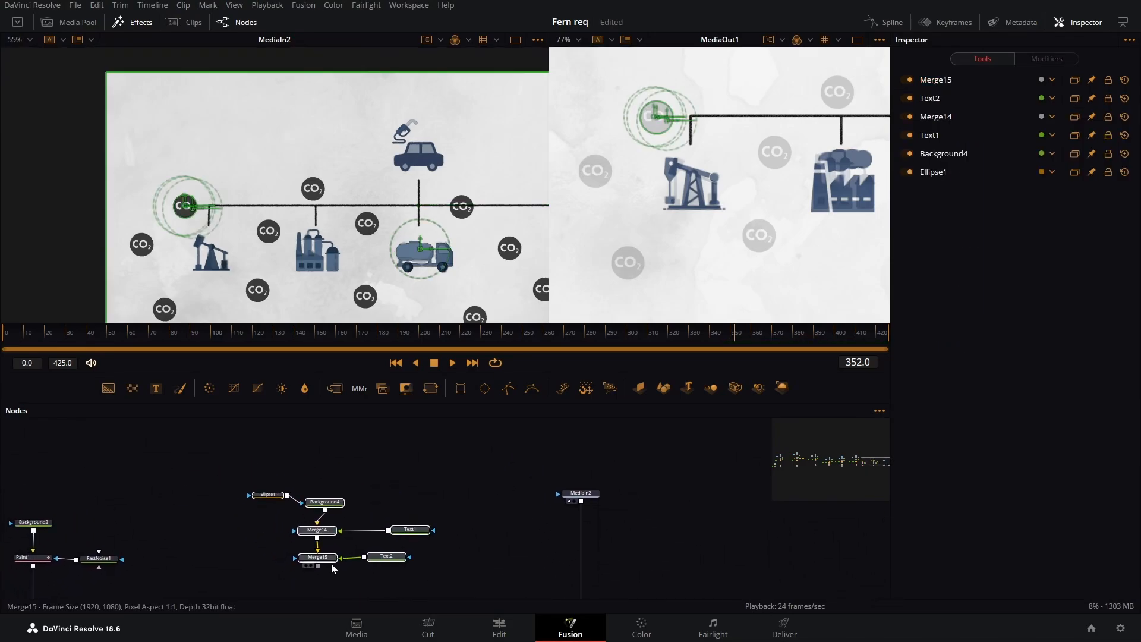
left_click_drag(322, 557, 194, 439)
left_click_drag(264, 490, 317, 439)
Paste four copies of the CO₂ badge's node group into the empty area around the original group
scroll(351, 570, "down", 3)
scroll(351, 570, "down", 2)
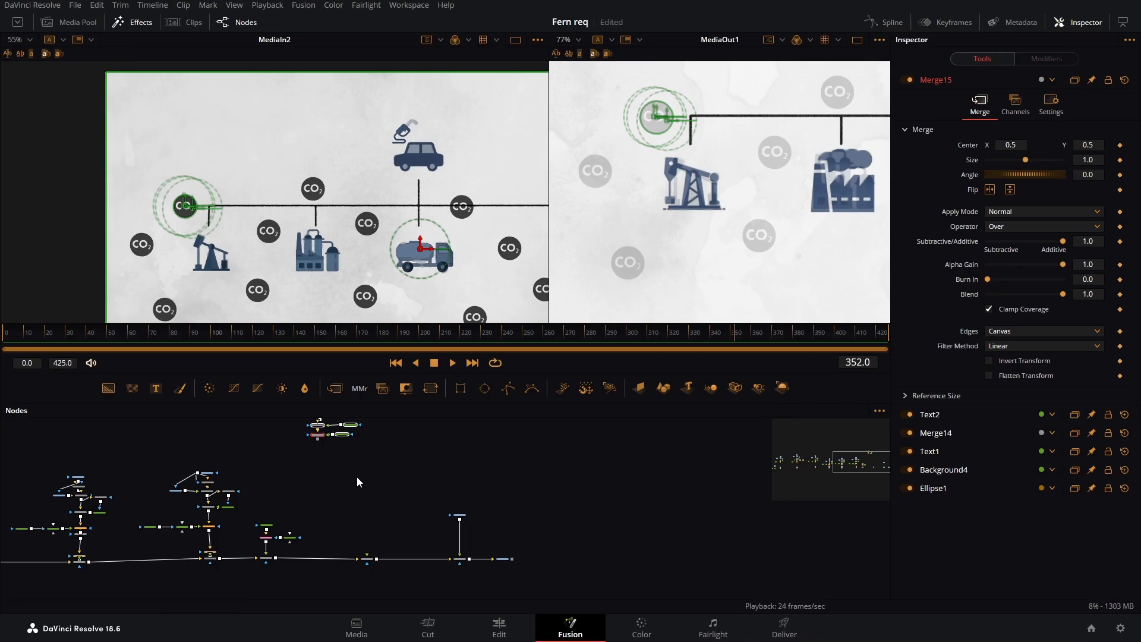
left_click_drag(356, 494, 361, 533)
left_click(361, 531)
left_click_drag(295, 444, 395, 515)
scroll(406, 513, "up", 2)
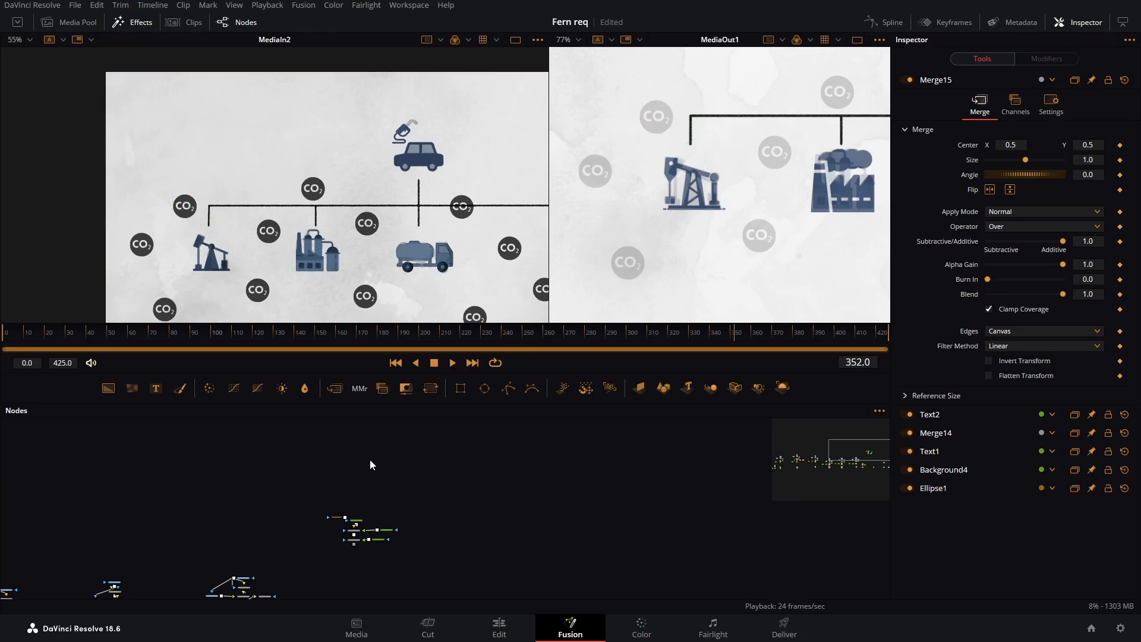
key("ctrl+v")
key("ctrl+v")
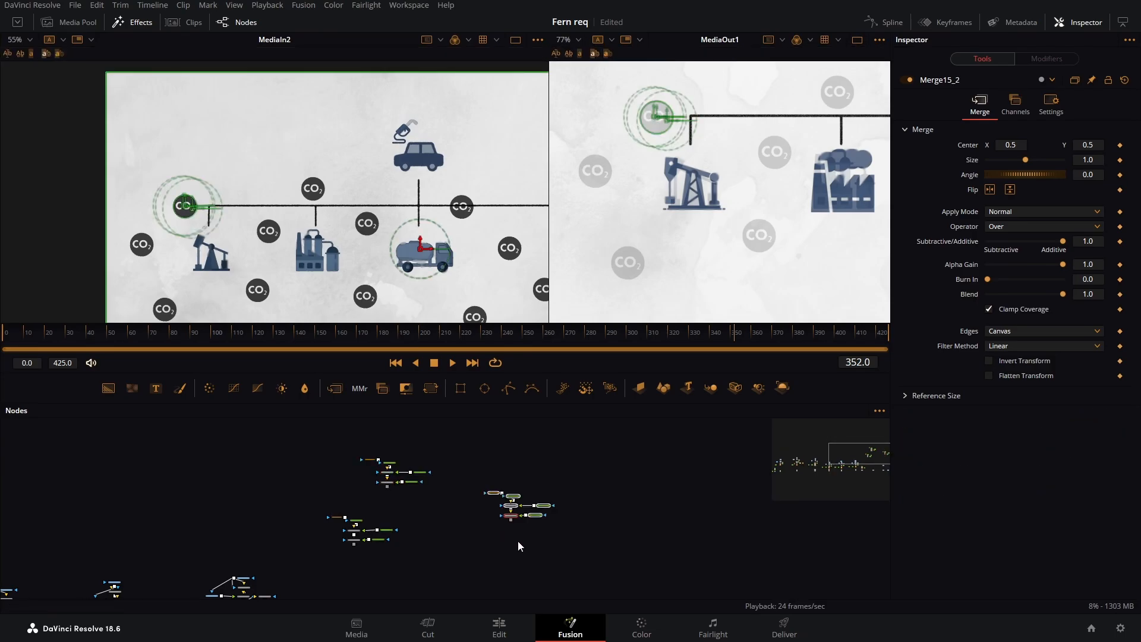
key("ctrl+v")
scroll(506, 569, "down", 3)
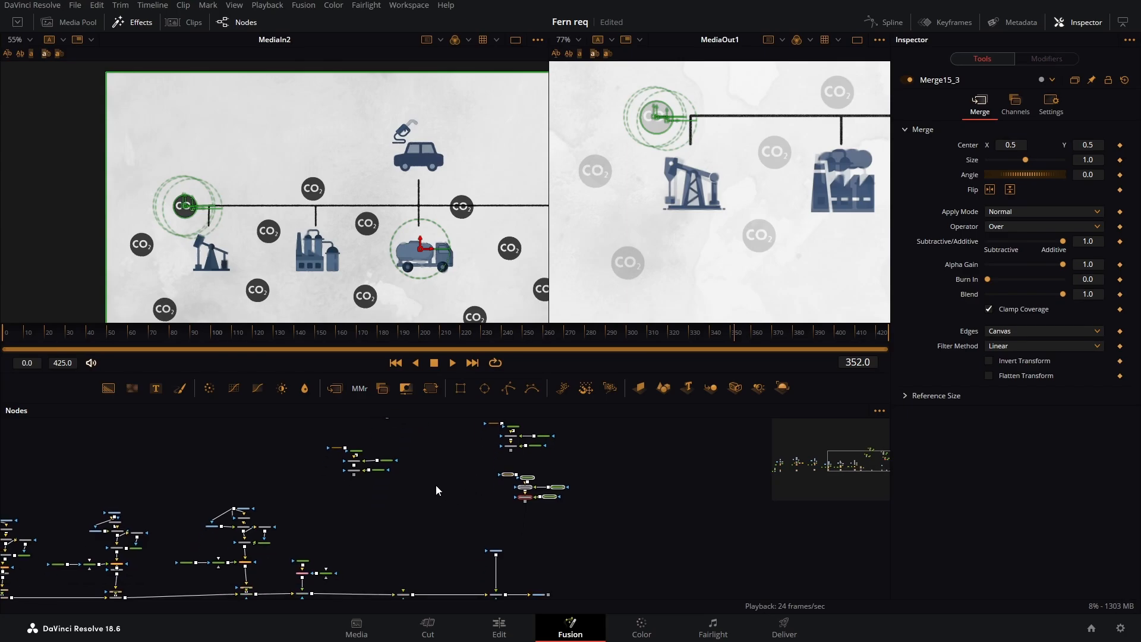
left_click(515, 461)
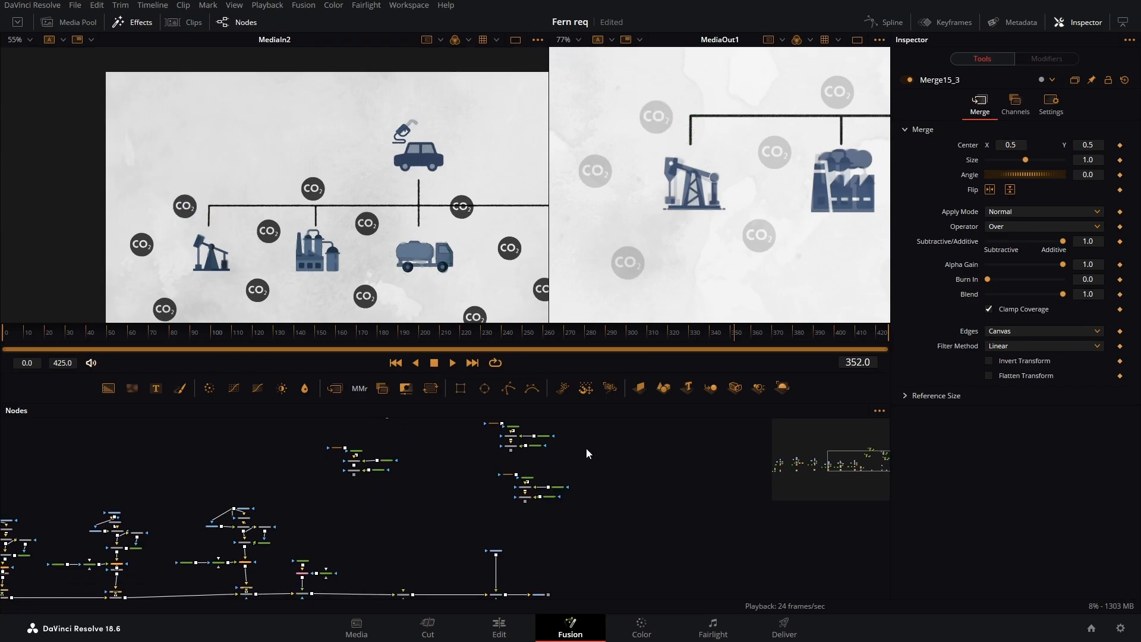
left_click_drag(586, 447, 576, 537)
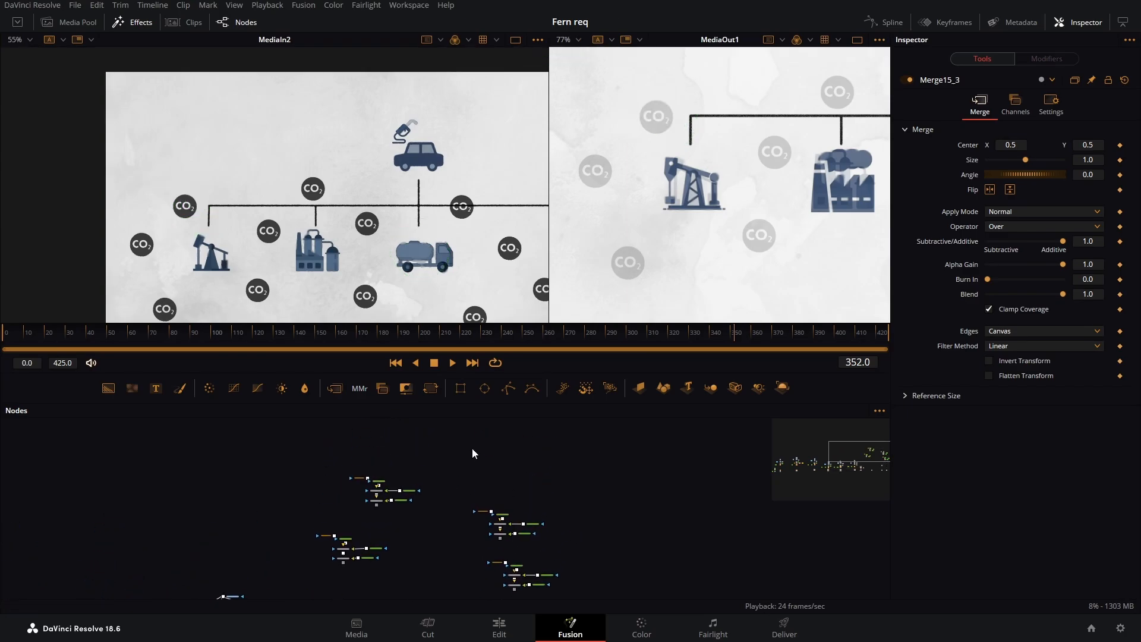
key("ctrl+v")
Move the original CO₂ badge node group down, closer to the main node row
left_click_drag(463, 477, 483, 452)
left_click_drag(435, 513, 452, 461)
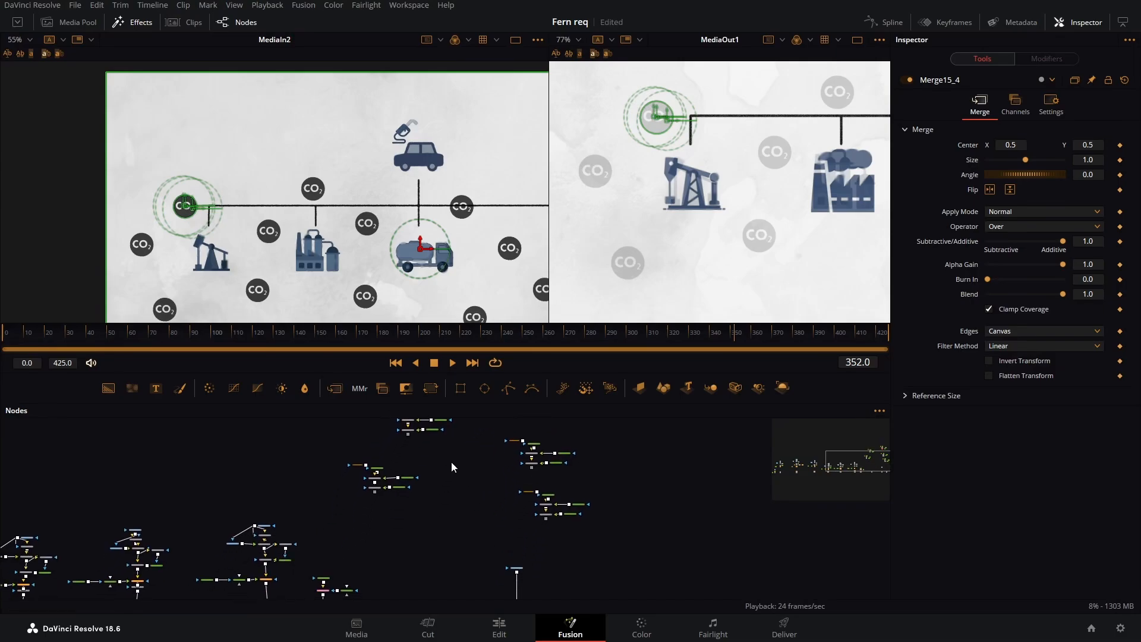
left_click_drag(331, 449, 395, 534)
left_click(446, 496)
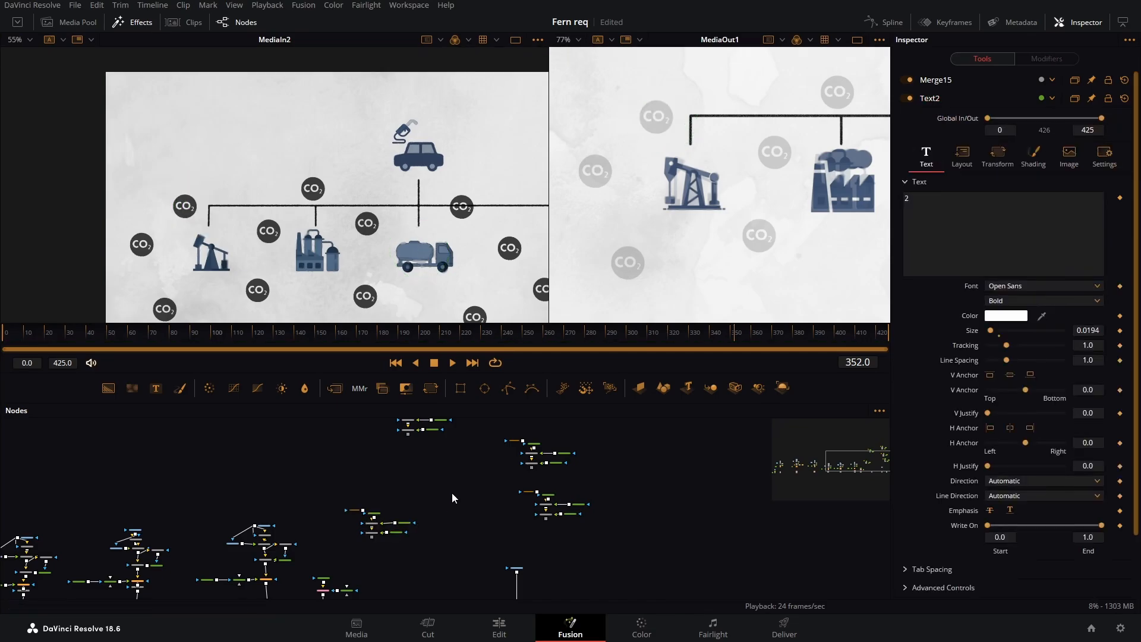
Stack the four copies of the CO₂ badge's node group in a vertical column above the original group
left_click_drag(432, 479, 443, 534)
left_click_drag(378, 444, 400, 543)
left_click(540, 550)
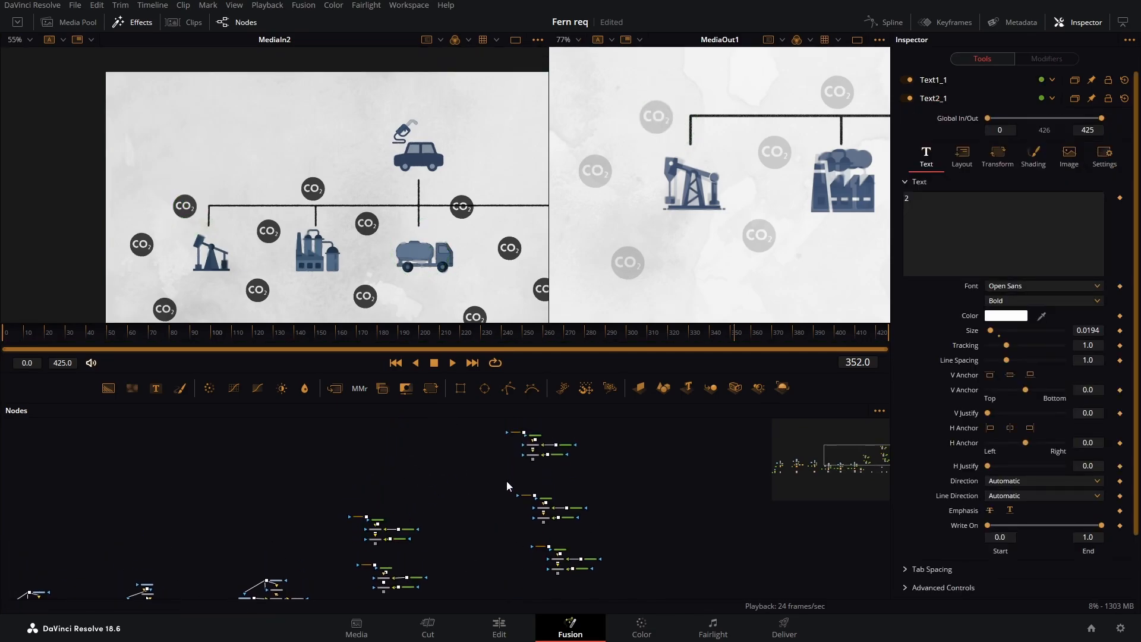
left_click_drag(508, 482, 583, 531)
left_click_drag(568, 518, 391, 489)
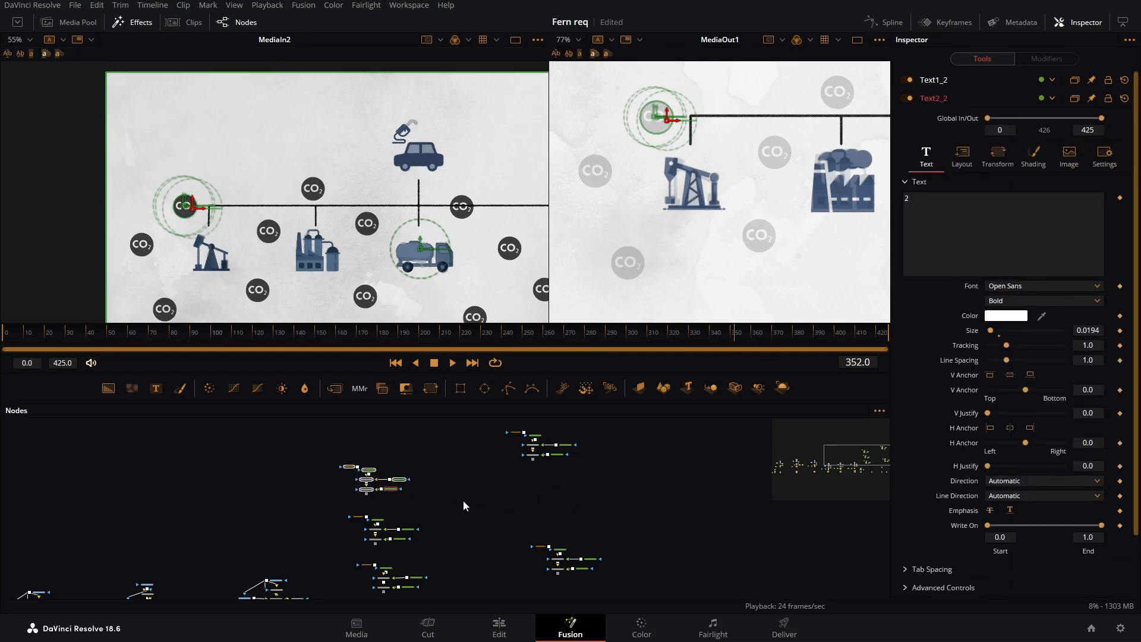
left_click_drag(489, 418, 590, 479)
mouse_move(558, 459)
left_mouse_down()
mouse_move(567, 504)
mouse_move(398, 484)
left_mouse_up()
left_click_drag(466, 526, 437, 451)
mouse_move(480, 482)
left_mouse_down()
mouse_move(586, 549)
mouse_move(446, 454)
mouse_move(462, 540)
mouse_move(405, 450)
left_mouse_up()
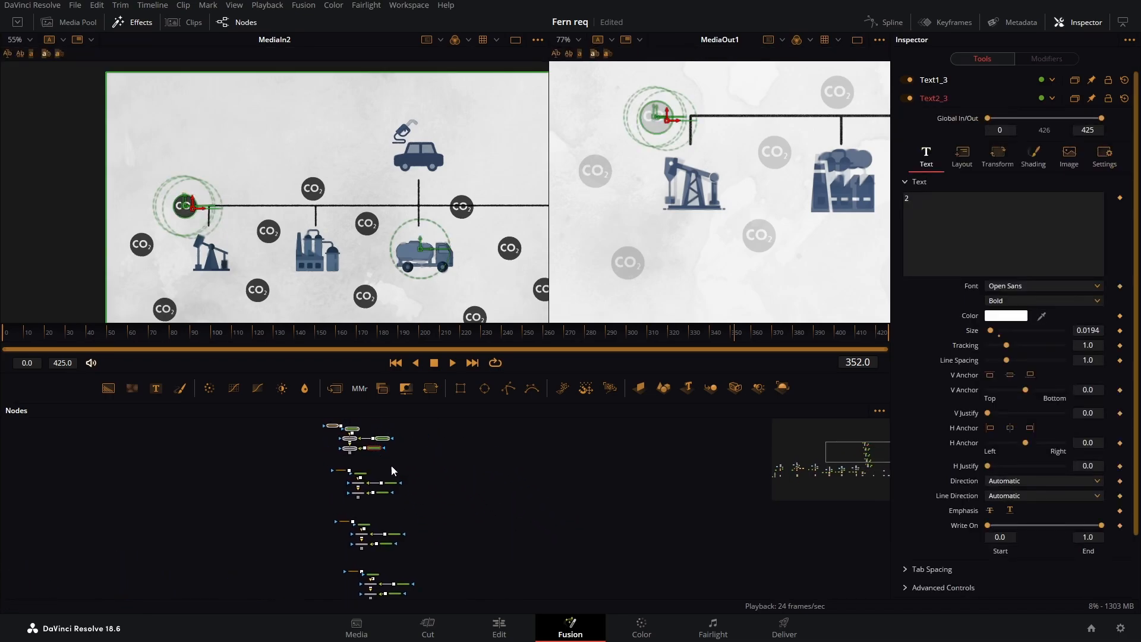
Add a MultiMerge node beside the badge column and connect the outputs of Merge15_3 and Merge15_4 to it
scroll(346, 458, "up", 5)
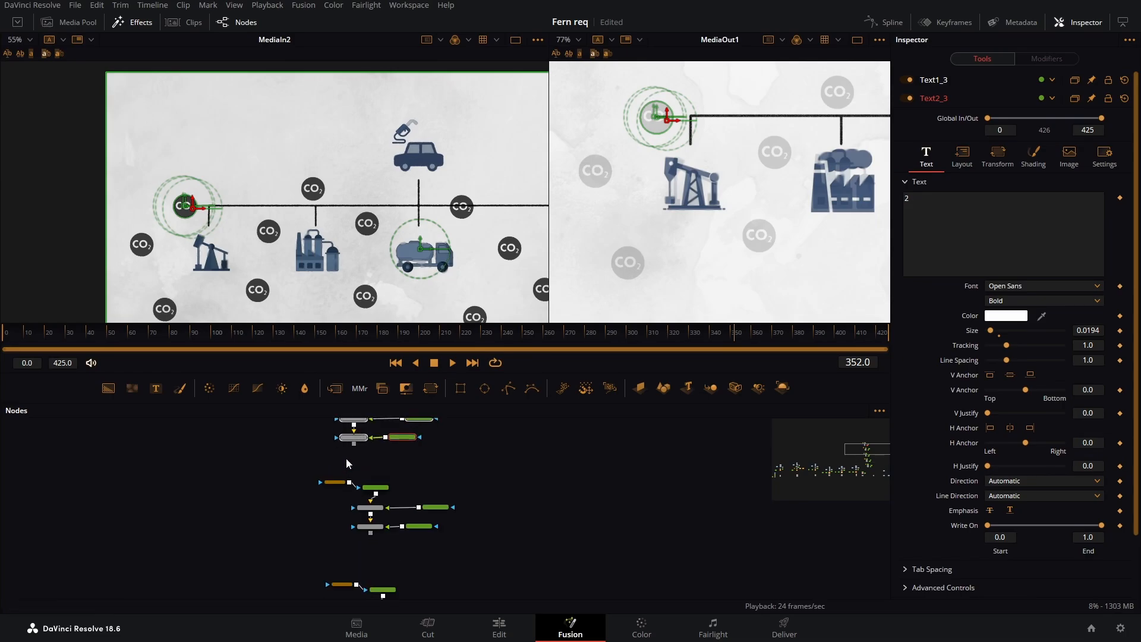
left_click(399, 461)
left_click(552, 484)
left_click_drag(593, 537, 567, 505)
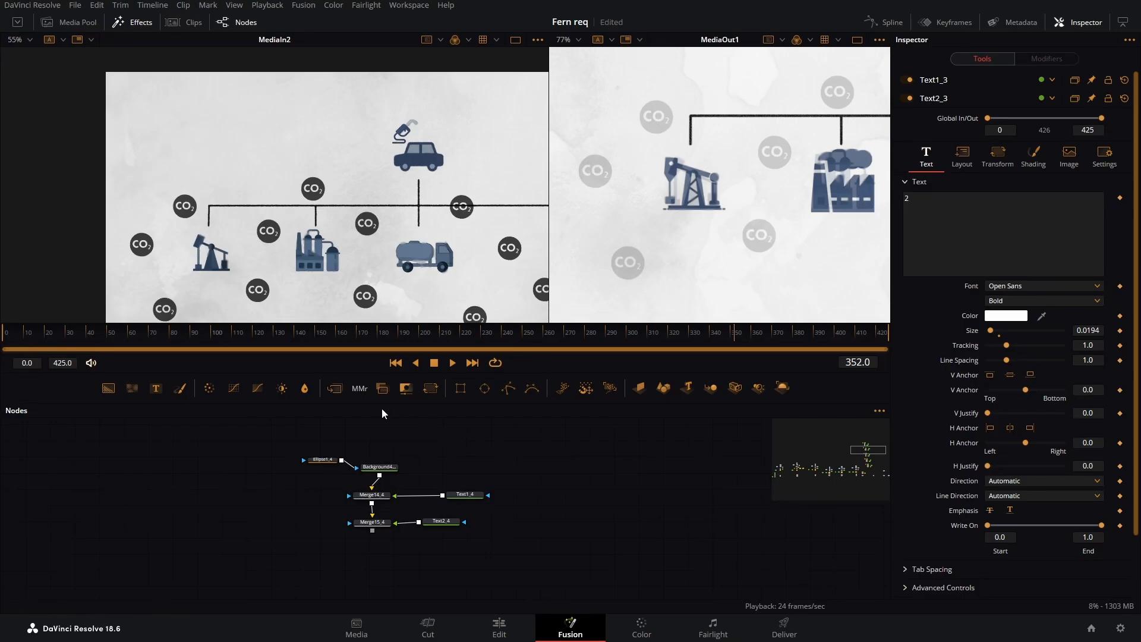
left_click_drag(359, 389, 613, 500)
left_click_drag(569, 535, 536, 548)
left_click_drag(342, 542, 342, 575)
left_click_drag(477, 526, 489, 599)
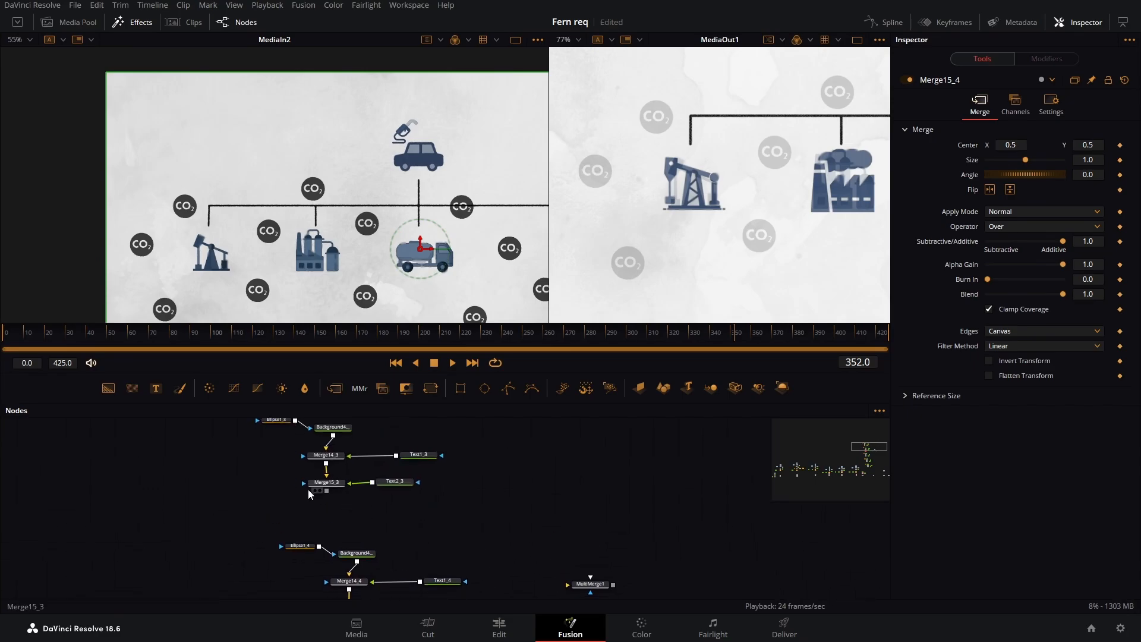
left_click_drag(326, 490, 531, 482)
left_click_drag(342, 549, 541, 454)
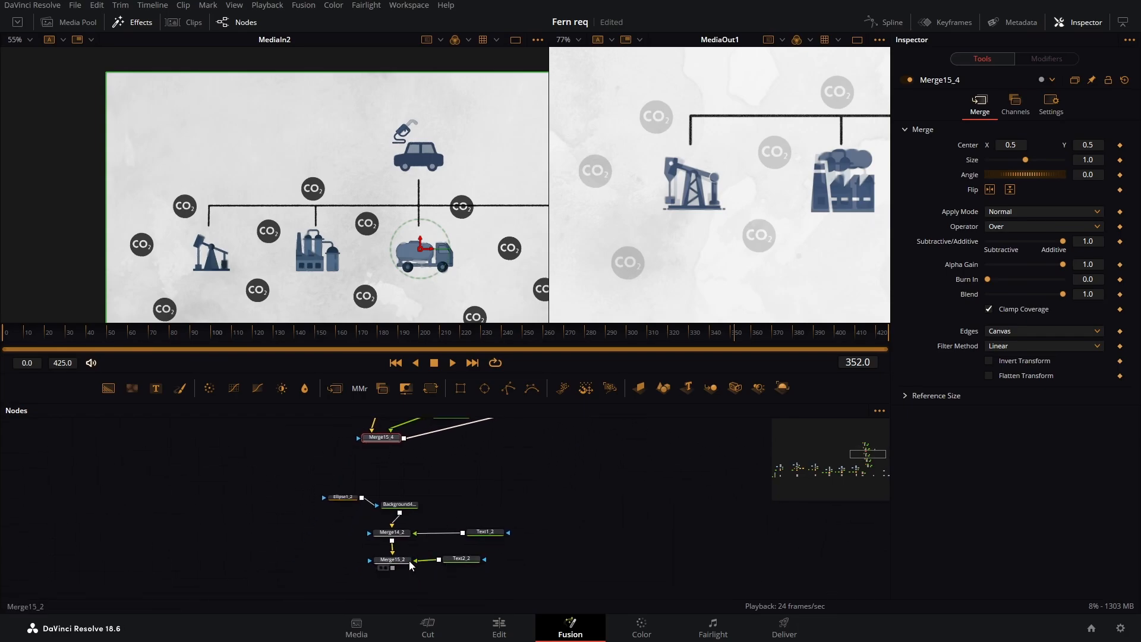
Move Text1_2 and Text2_2 to the opposite side of their merges and connect Merge15_2 to MultiMerge1
left_click_drag(398, 562, 310, 560)
left_click_drag(491, 532, 318, 528)
left_click_drag(428, 552, 574, 428)
Move Text1_1 and Text2_1 to the opposite side of their merges and connect Merge15_1 to MultiMerge1
left_click_drag(489, 584, 517, 439)
left_click_drag(474, 586, 324, 590)
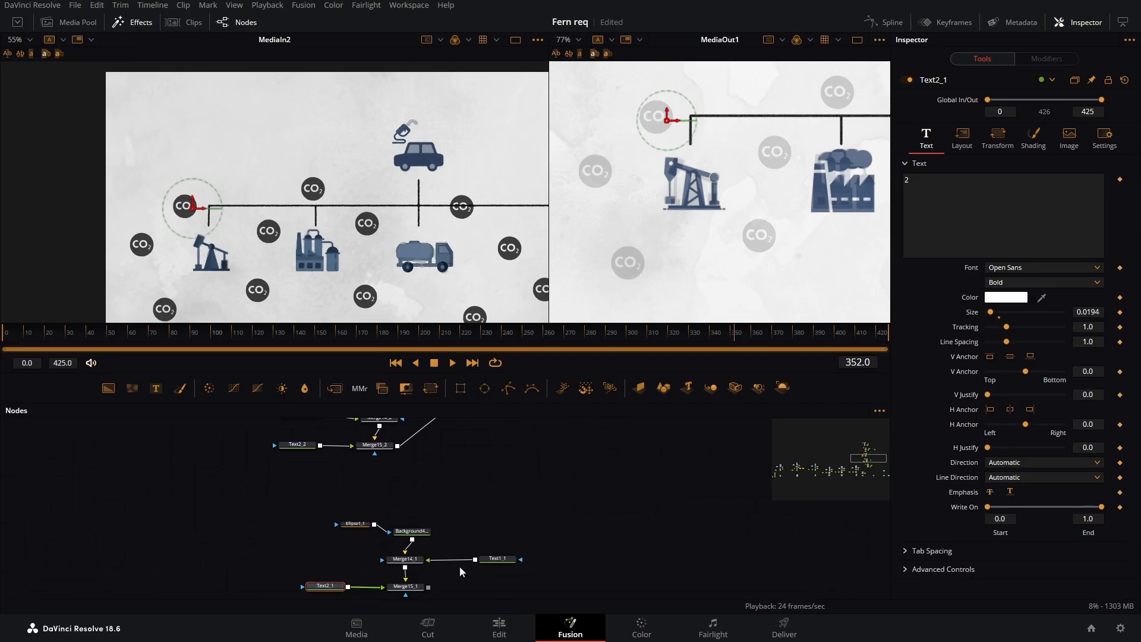
left_click_drag(494, 559, 329, 560)
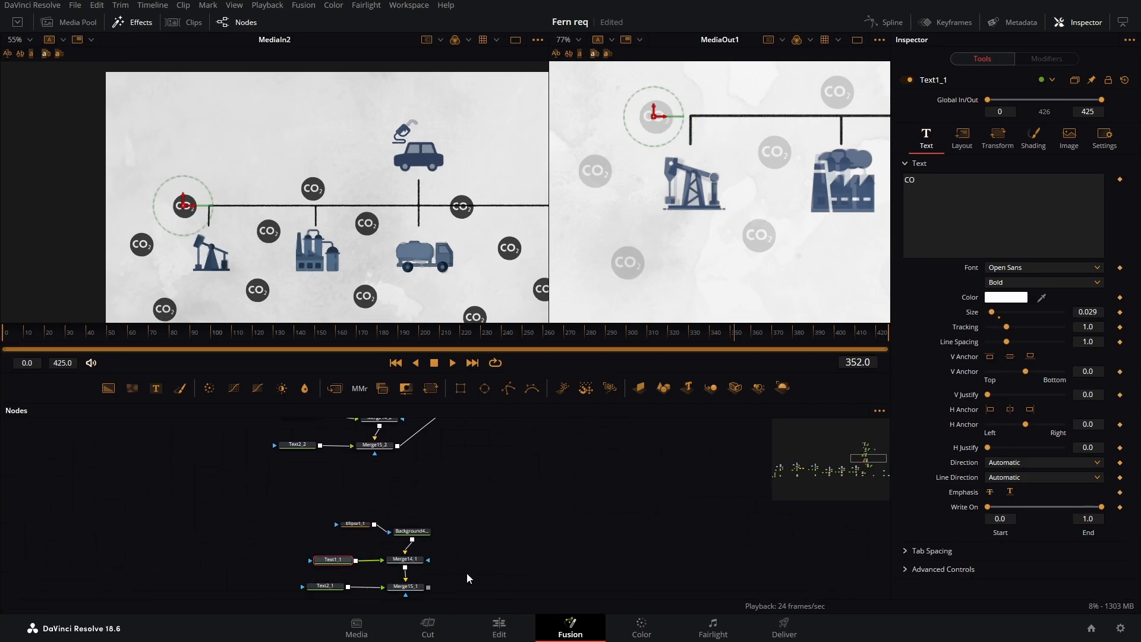
scroll(515, 548, "down", 4)
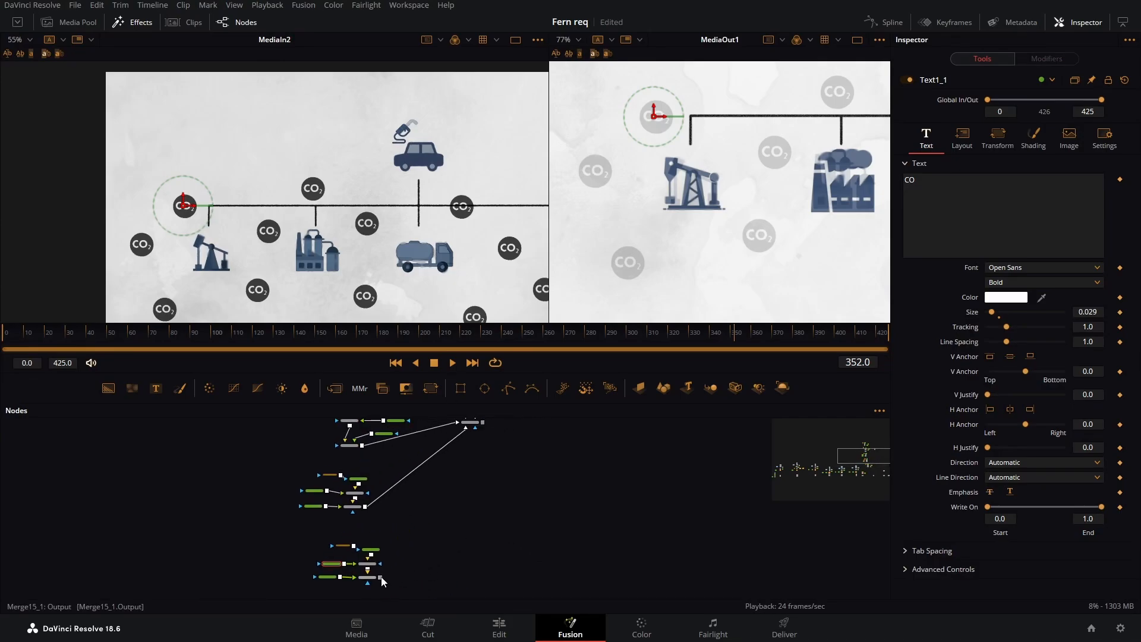
left_click_drag(381, 578, 472, 423)
Connect the original badge's Merge15 to MultiMerge1, and feed MultiMerge1's output into the empty merge on the main node row
left_click_drag(463, 538, 473, 421)
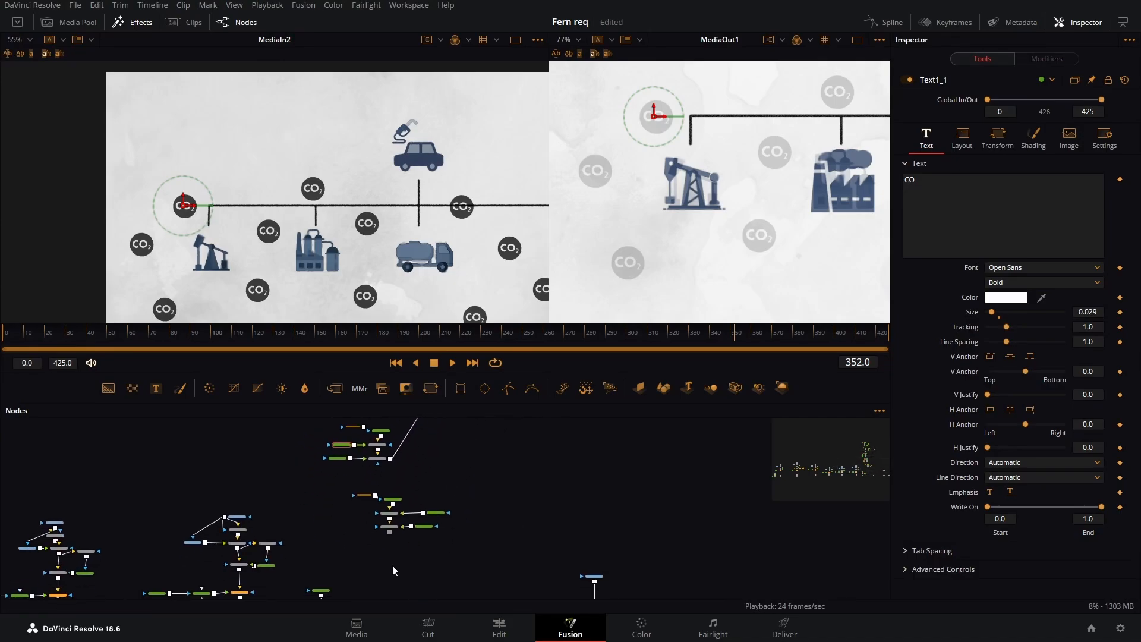
left_click_drag(442, 542, 466, 442)
left_click(467, 536)
scroll(479, 532, "down", 3)
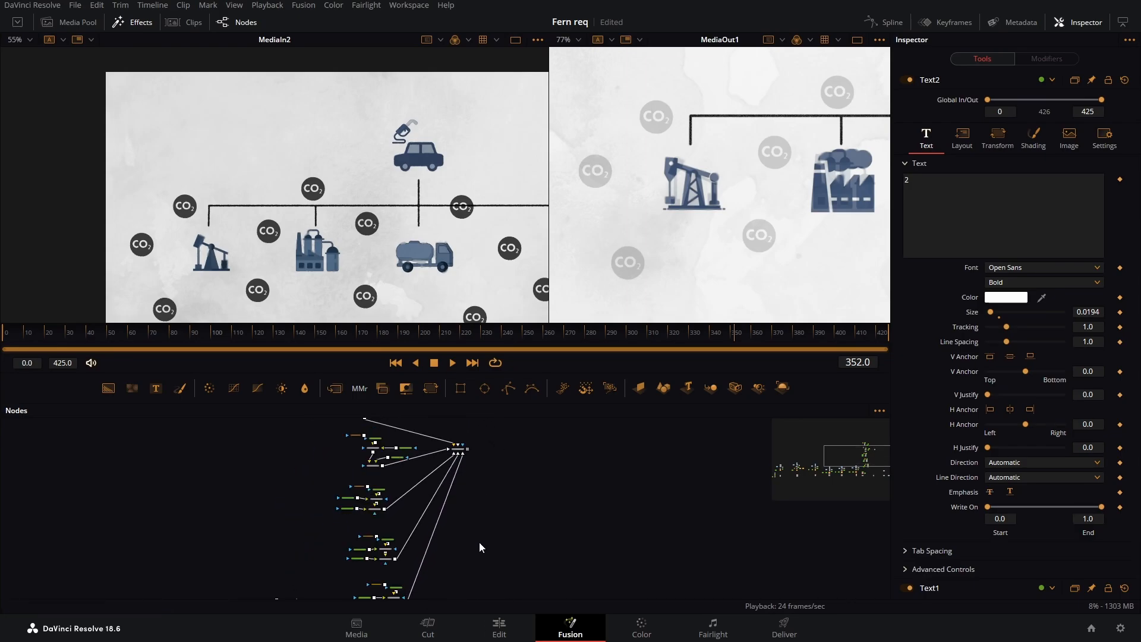
left_click_drag(482, 542, 457, 513)
scroll(466, 471, "down", 1)
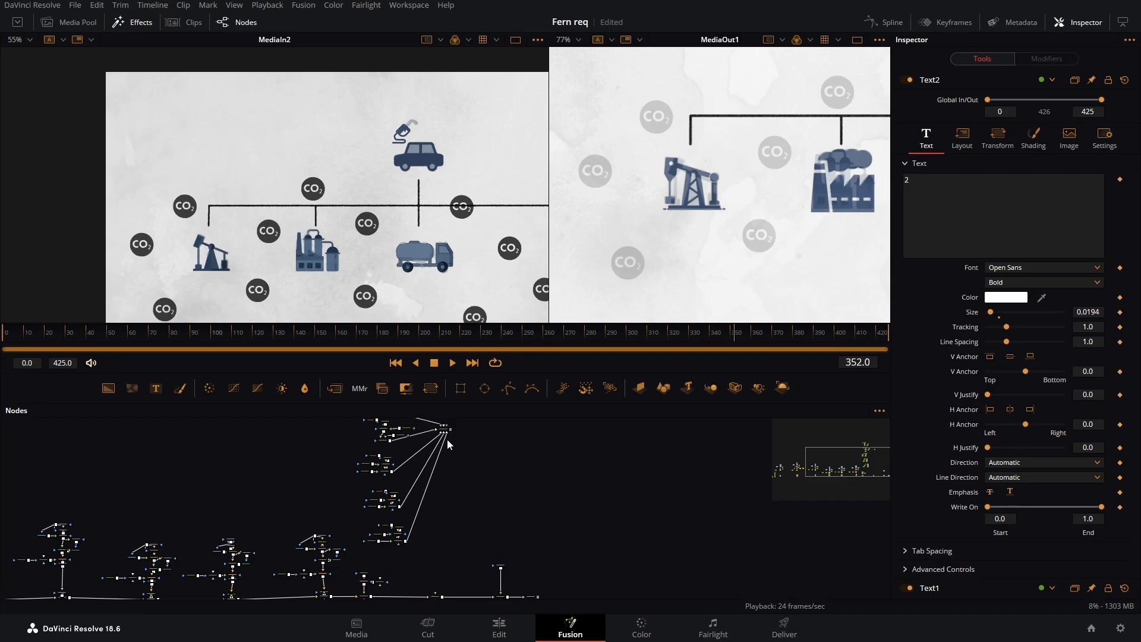
left_click_drag(446, 433, 435, 569)
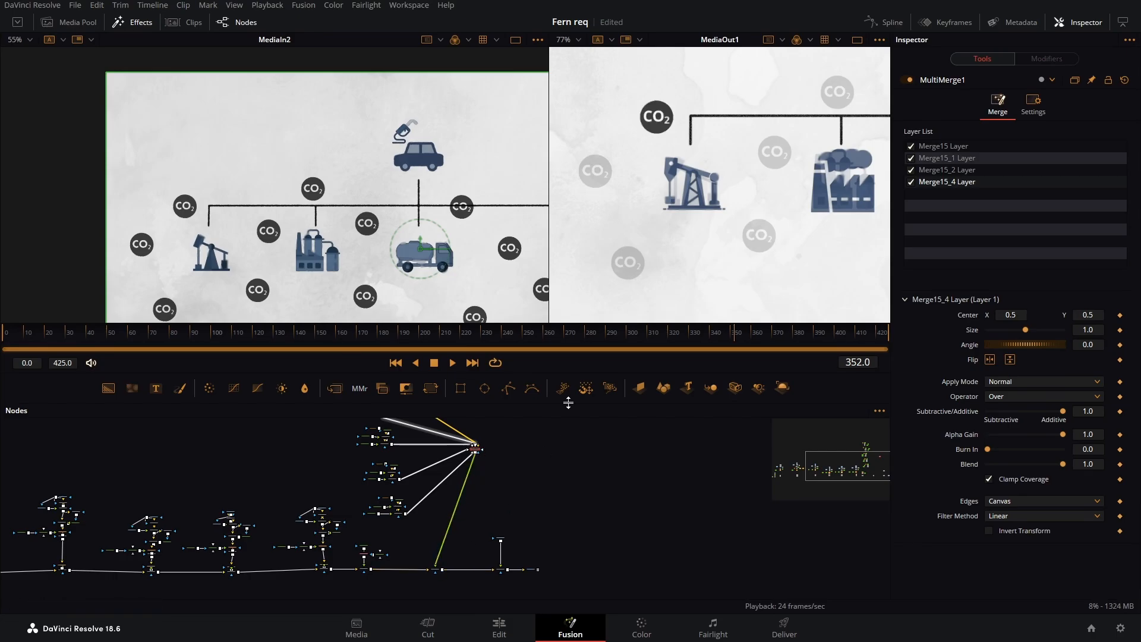
Insert a Transform node between Merge15_1 and MultiMerge1
scroll(409, 468, "up", 5)
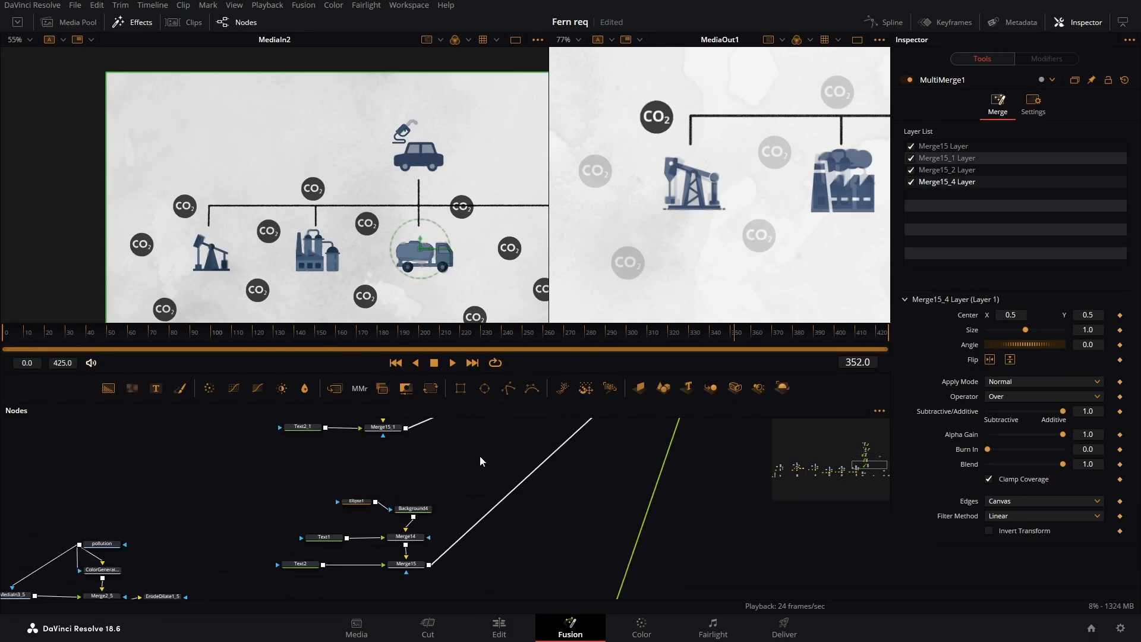
left_click_drag(480, 458, 440, 561)
left_click_drag(449, 516, 436, 550)
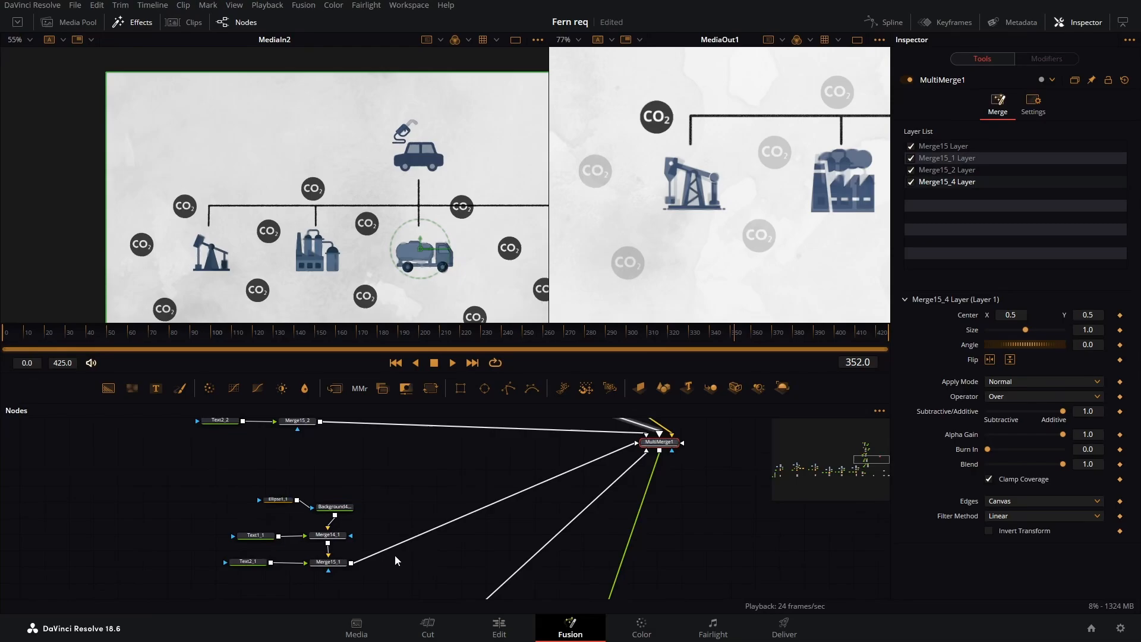
left_click(340, 565)
key("shift+space")
type("ero")
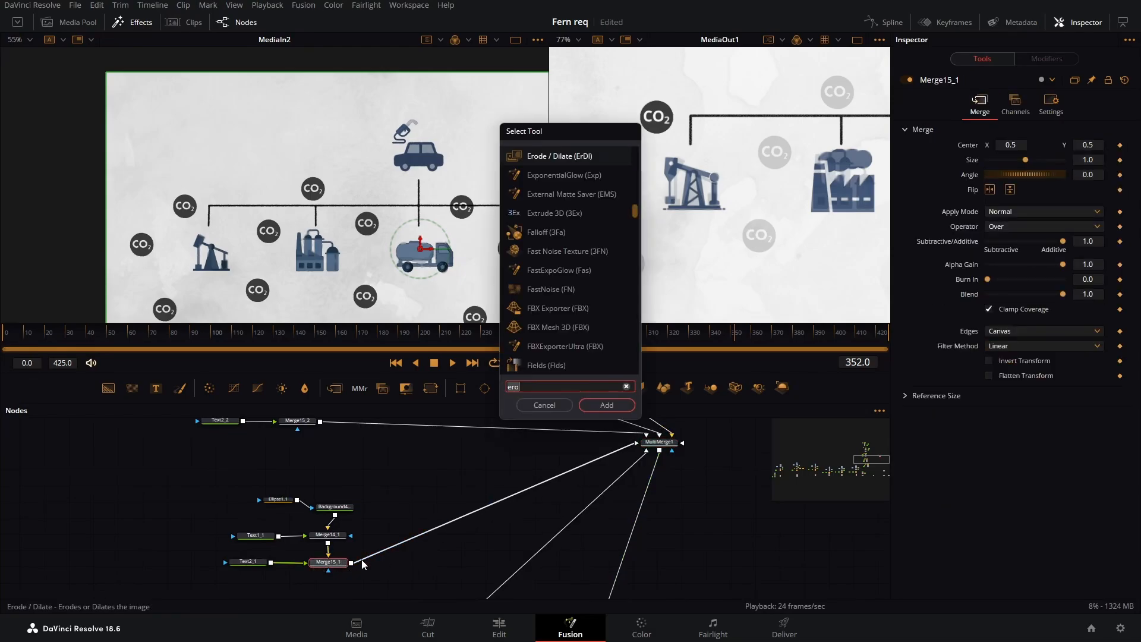
key("BackSpace")
key("BackSpace")
key("BackSpace")
type("tra")
key("Down")
key("Down")
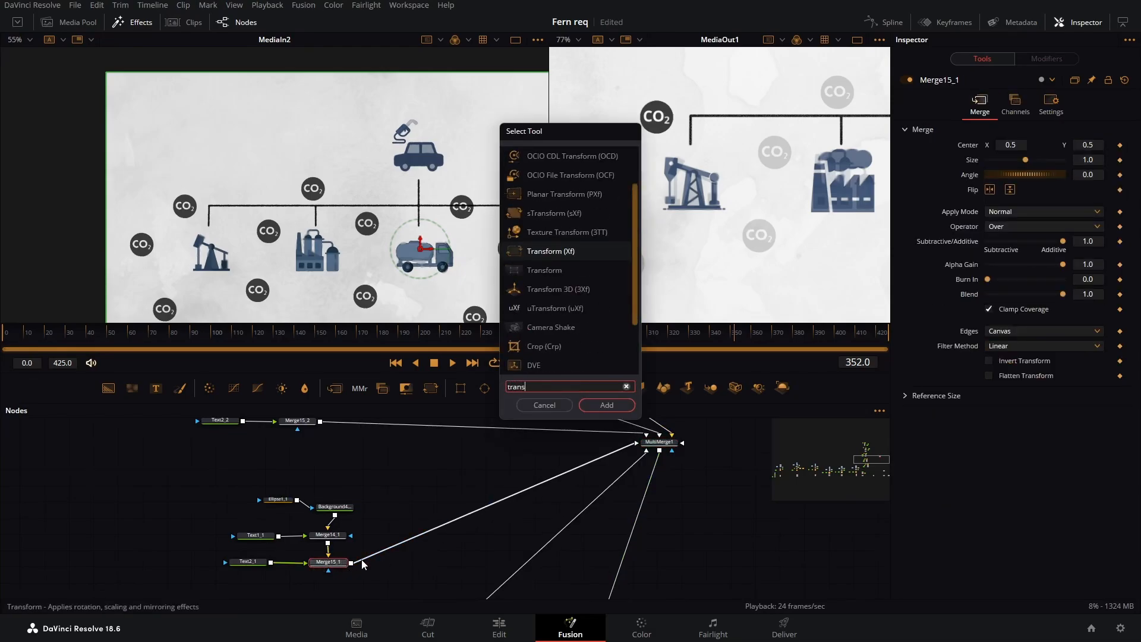
key("Return")
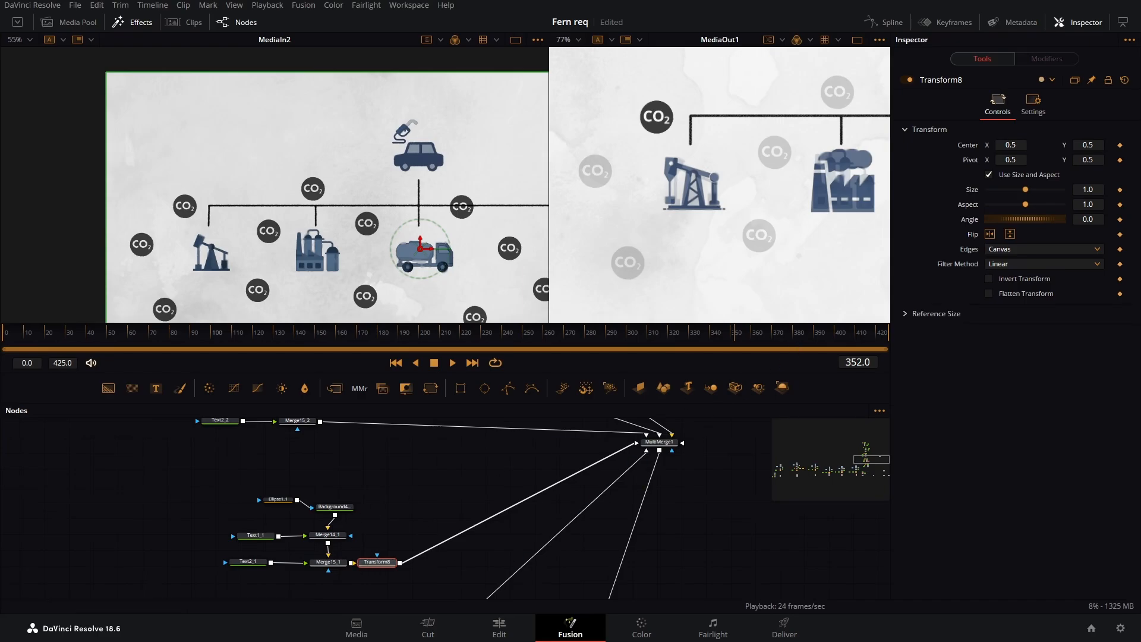
Set Merge15_1's Transform center to X 0.43, Y 0.399, and offset Merge15_2 with its own Transform at X 0.469, Y 0.208
left_click_drag(1087, 148, 1027, 148)
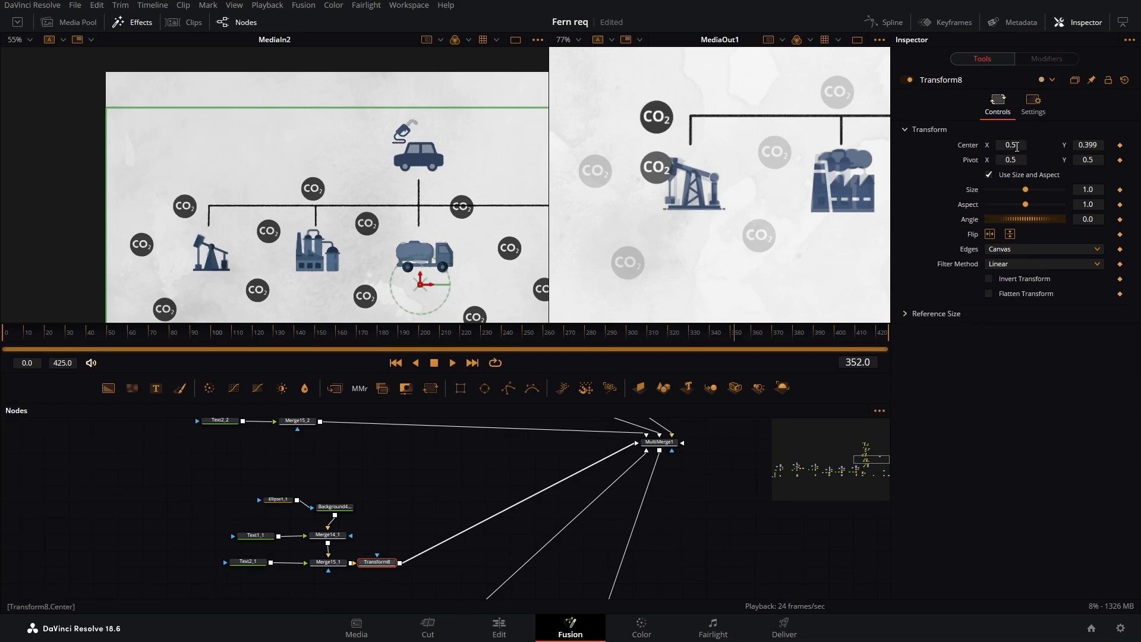
left_click_drag(423, 285, 377, 284)
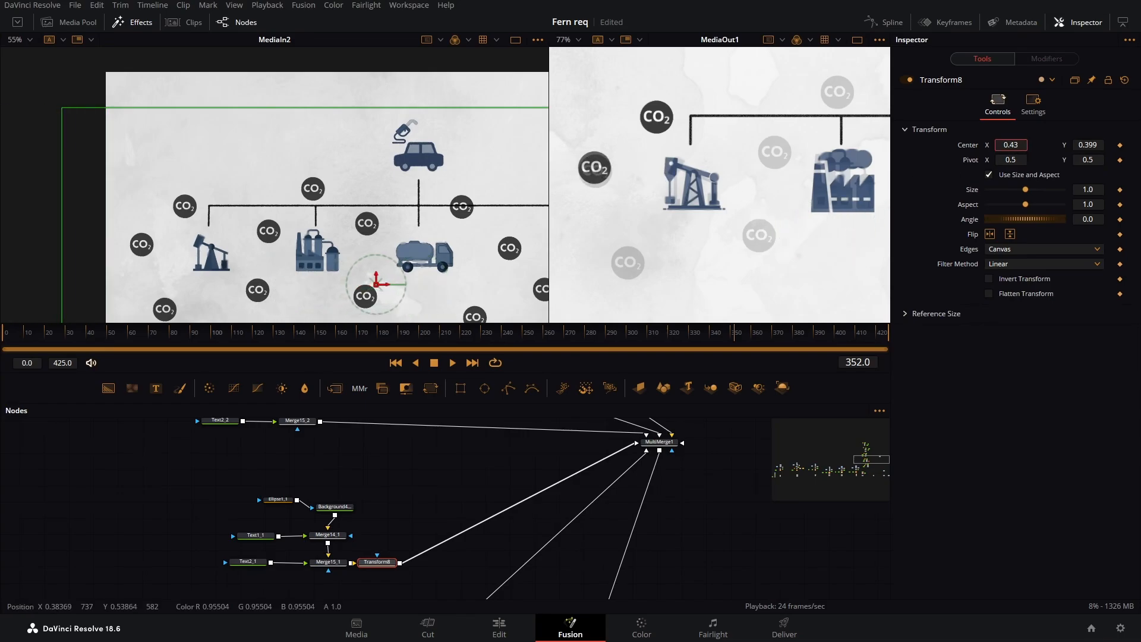
left_click_drag(1098, 144, 1098, 143)
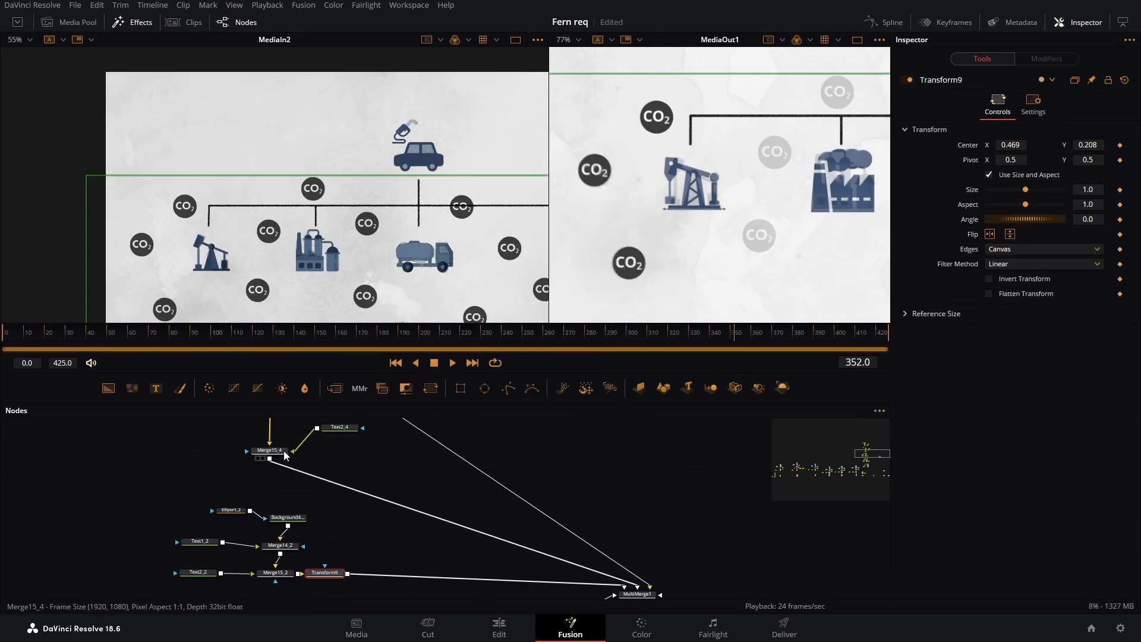
Move Merge15_4's badge onto the faded reference badge between the oil pump and factory, using a Transform centered at X 0.634, Y 0.432
left_click_drag(1011, 145, 1087, 145)
left_click_drag(1088, 146, 1017, 145)
left_click_drag(1009, 145, 1013, 145)
left_click_drag(1087, 145, 1086, 145)
left_click_drag(446, 445, 469, 571)
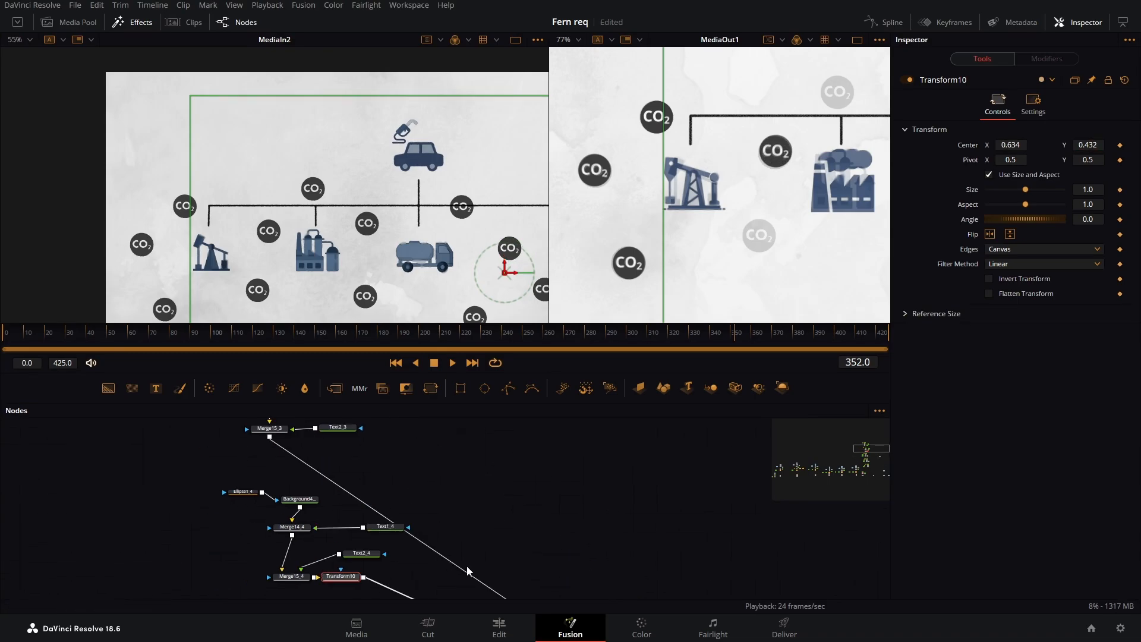
Add a Transform after Merge15_3 and set its center to X 0.615, Y 0.261 to match the remaining badge near the oil pump
left_click_drag(416, 514, 205, 423)
left_click_drag(274, 487, 502, 506)
left_click_drag(575, 557, 520, 514)
left_click(448, 464)
key("shift+space")
key("Return")
left_click_drag(1011, 145, 1074, 145)
left_click_drag(1088, 145, 1015, 145)
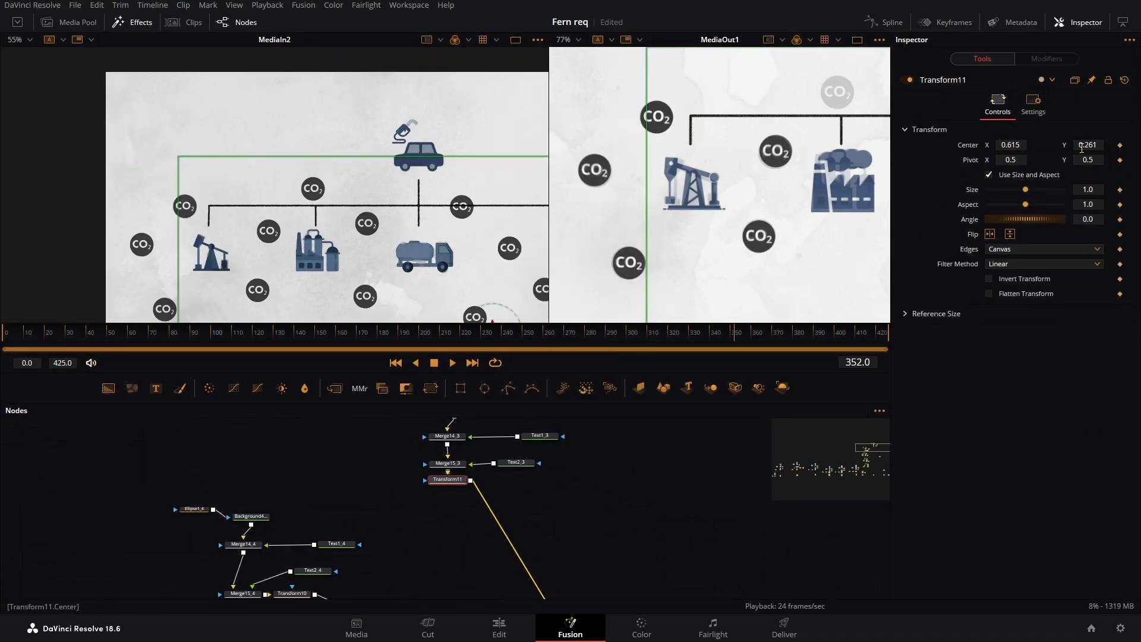
Scrub through the reference animation to examine how the CO₂ badges emerge around the oil pump
left_click_drag(667, 187, 630, 195)
left_click_drag(208, 336, 641, 345)
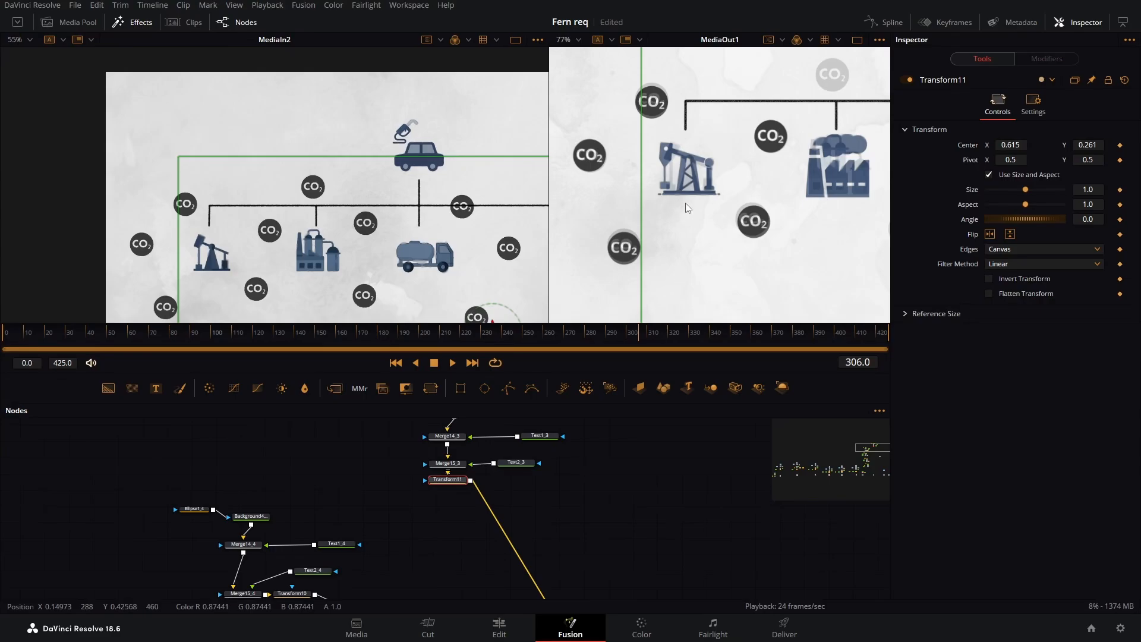
scroll(685, 179, "down", 5)
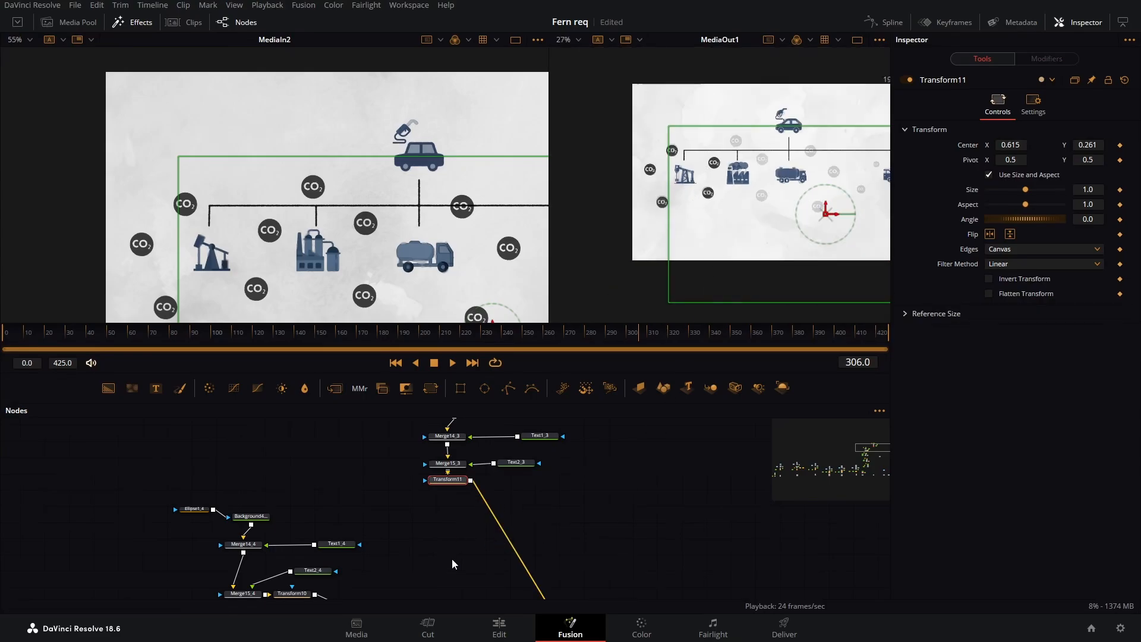
left_click_drag(448, 551, 458, 509)
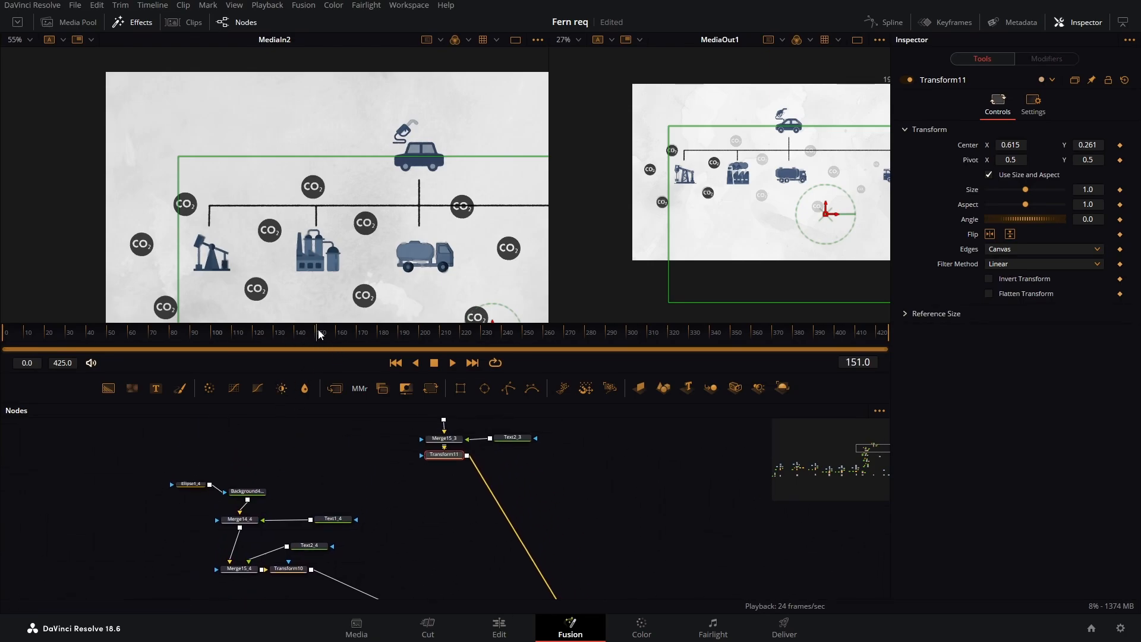
left_click_drag(319, 334, 259, 352)
left_click_drag(320, 342, 426, 344)
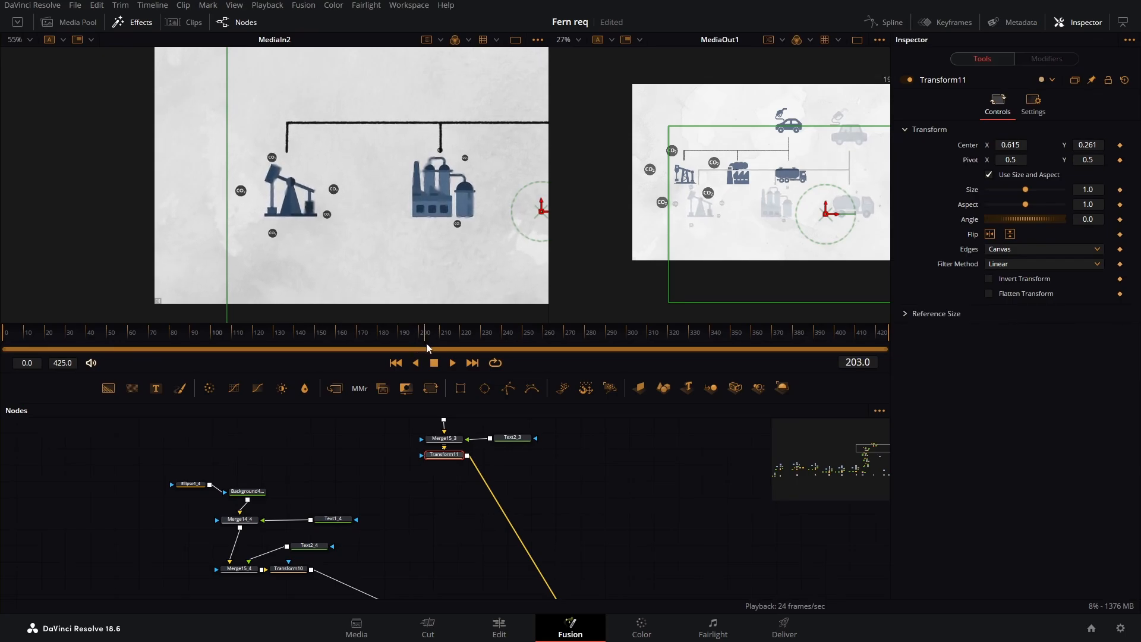
left_click_drag(538, 484, 514, 533)
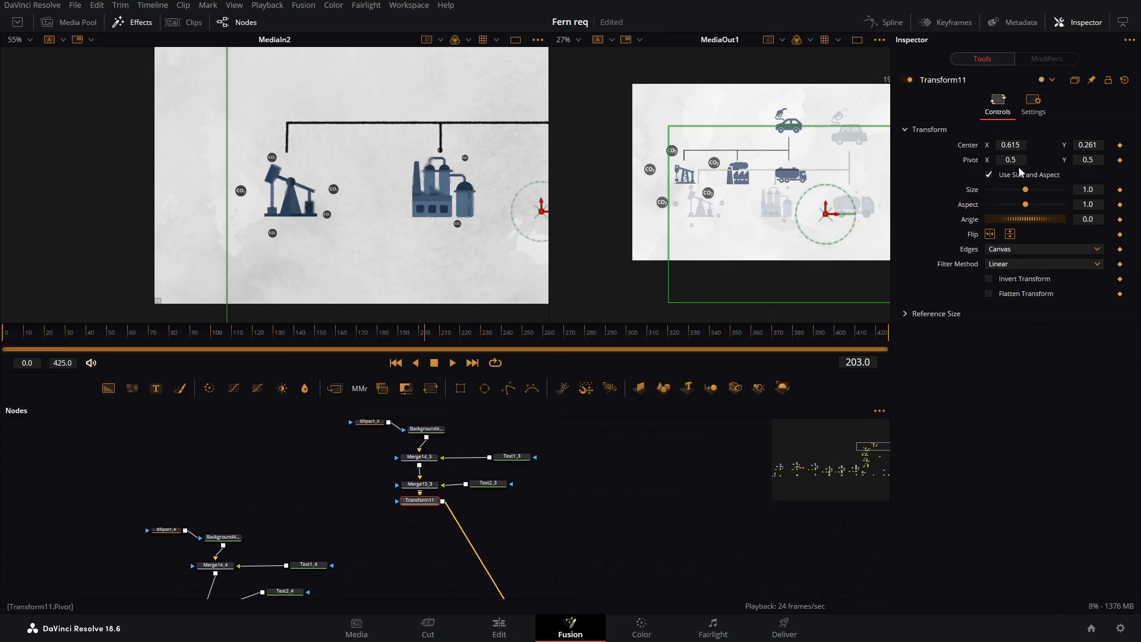
Place Transform11's pivot on the oil pump icon, at X 0.053875, Y 0.728259
left_click_drag(1091, 160, 1073, 160)
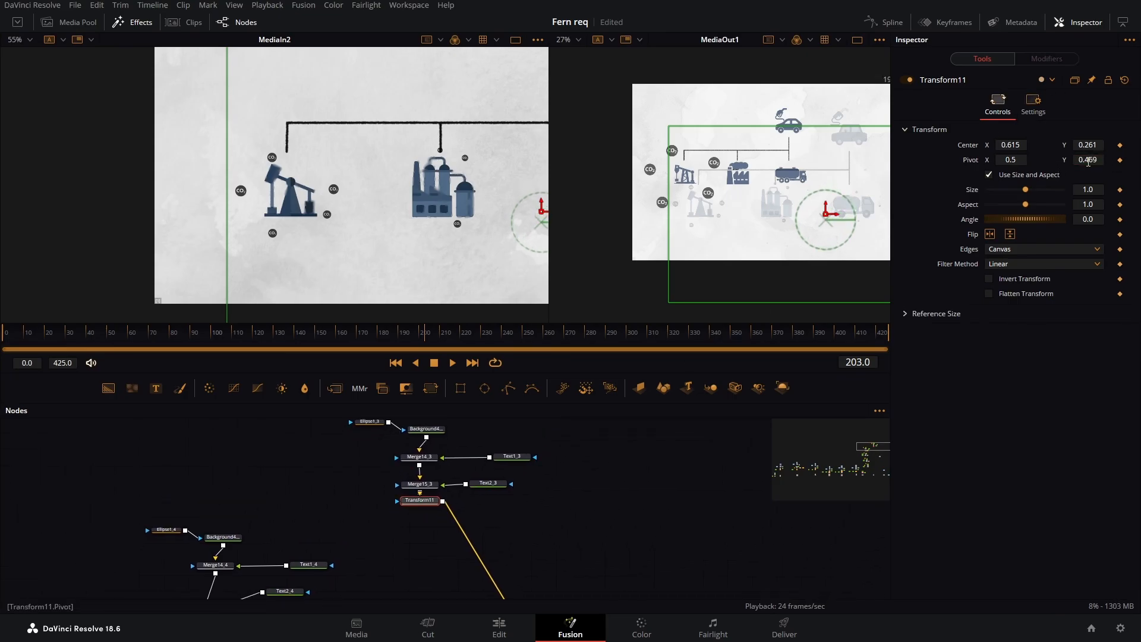
left_click_drag(828, 224, 687, 178)
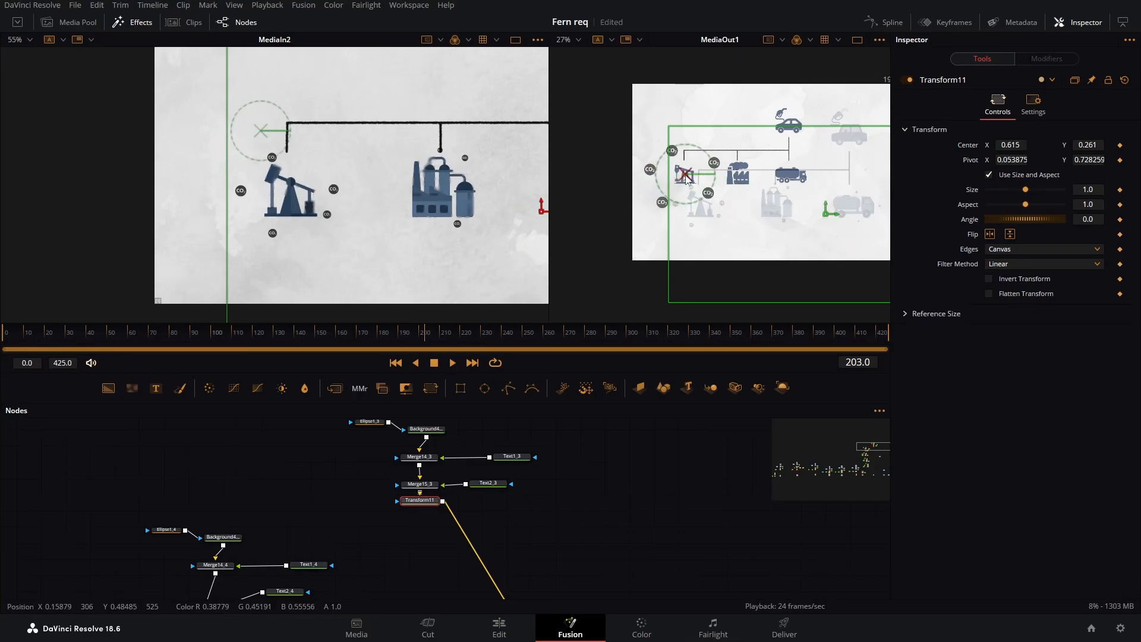
scroll(686, 178, "up", 5)
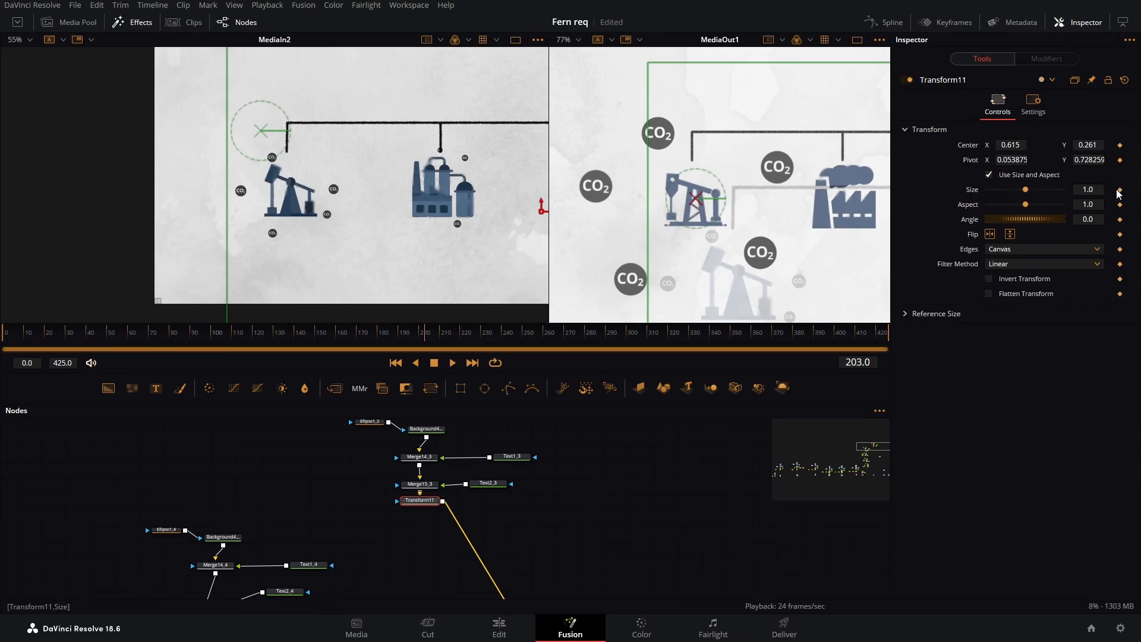
Keyframe Transform11's Size at 1.0 on frame 214 and at 0.0 on frame 193
left_click_drag(209, 333, 448, 350)
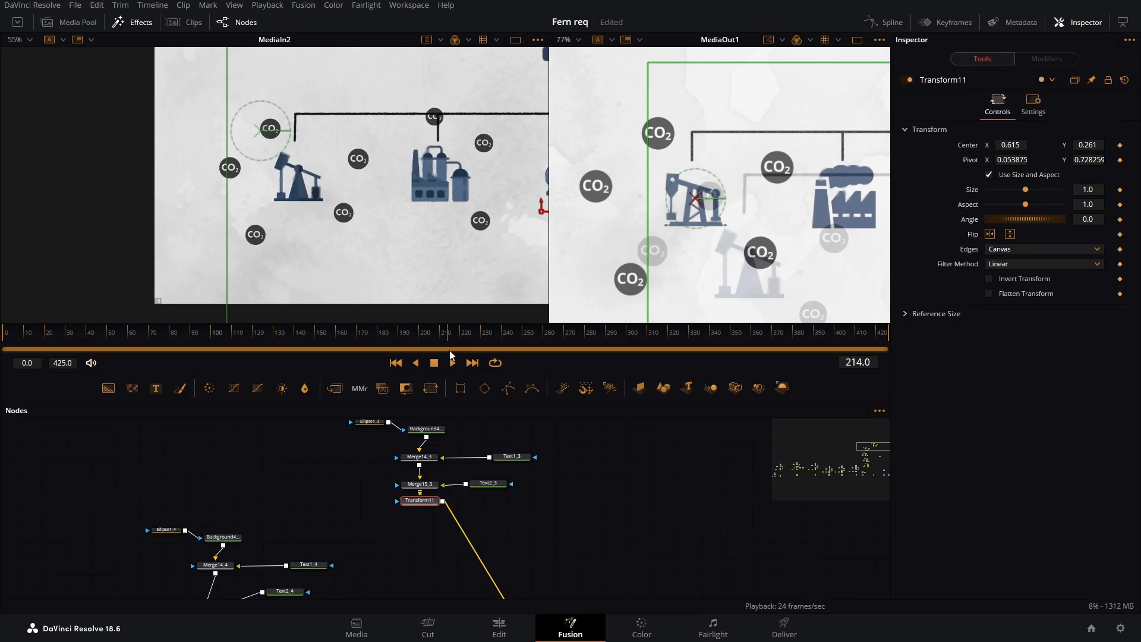
left_click(1120, 190)
left_click_drag(358, 331, 406, 341)
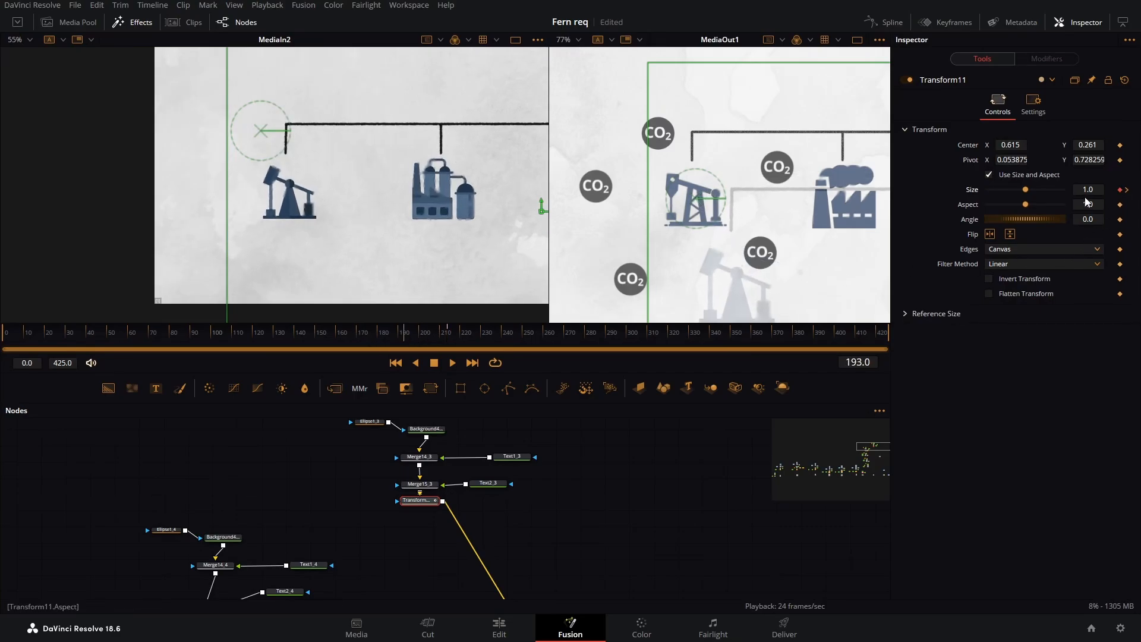
left_click_drag(1028, 193, 989, 201)
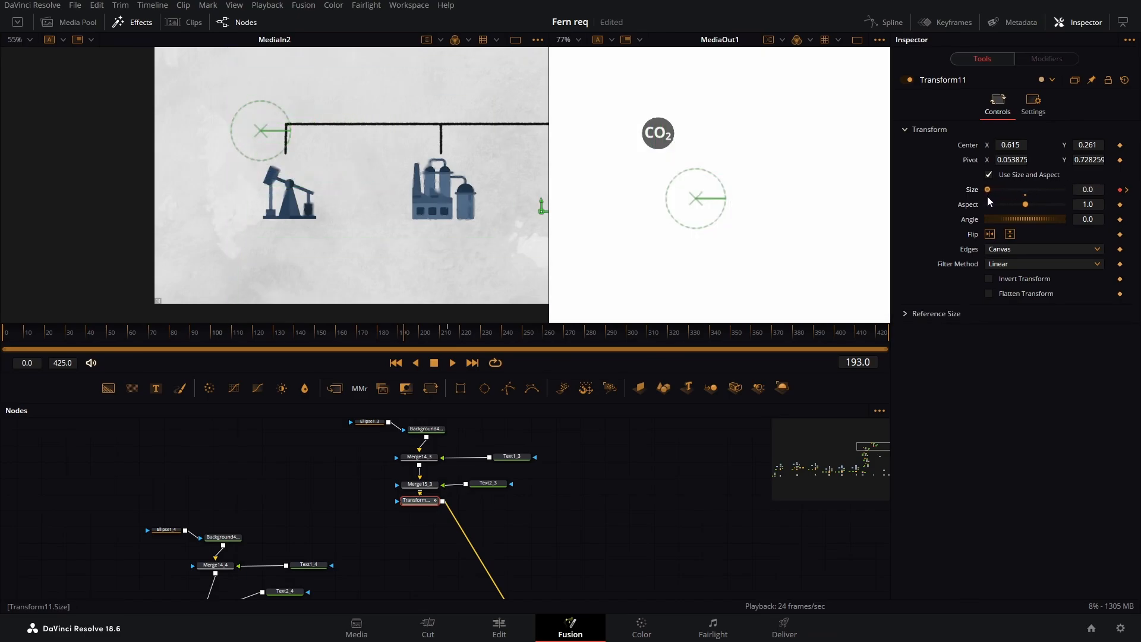
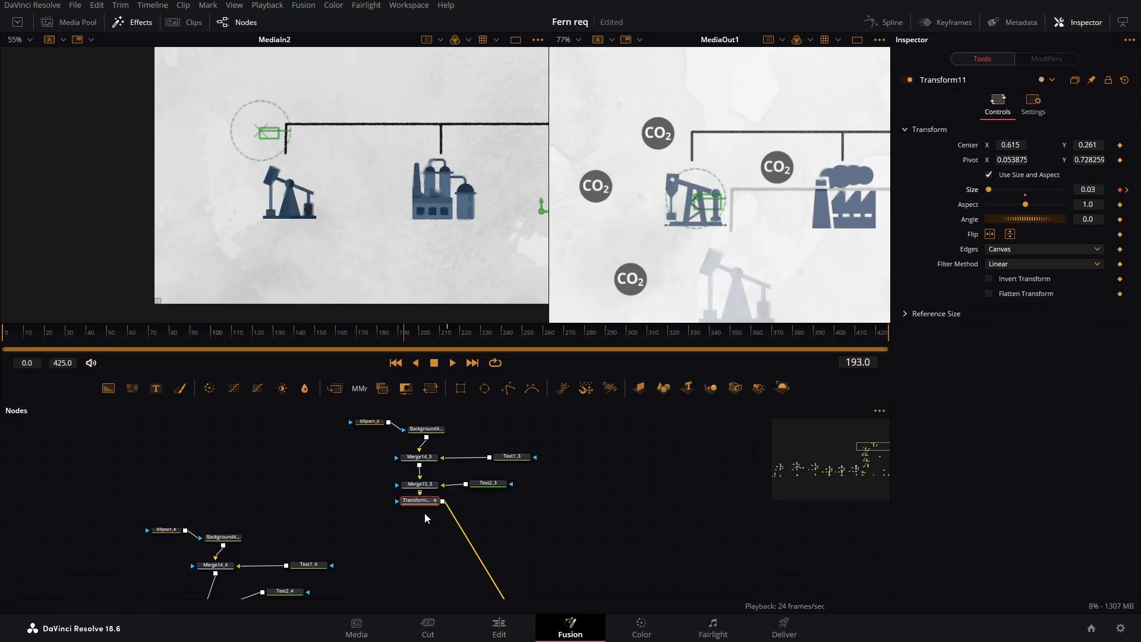
Place Transform10's pivot on the oil pump icon at X 0.033443, Y 0.559382, and Transform9's at X 0.199197, Y 0.776914
left_click_drag(404, 535, 453, 428)
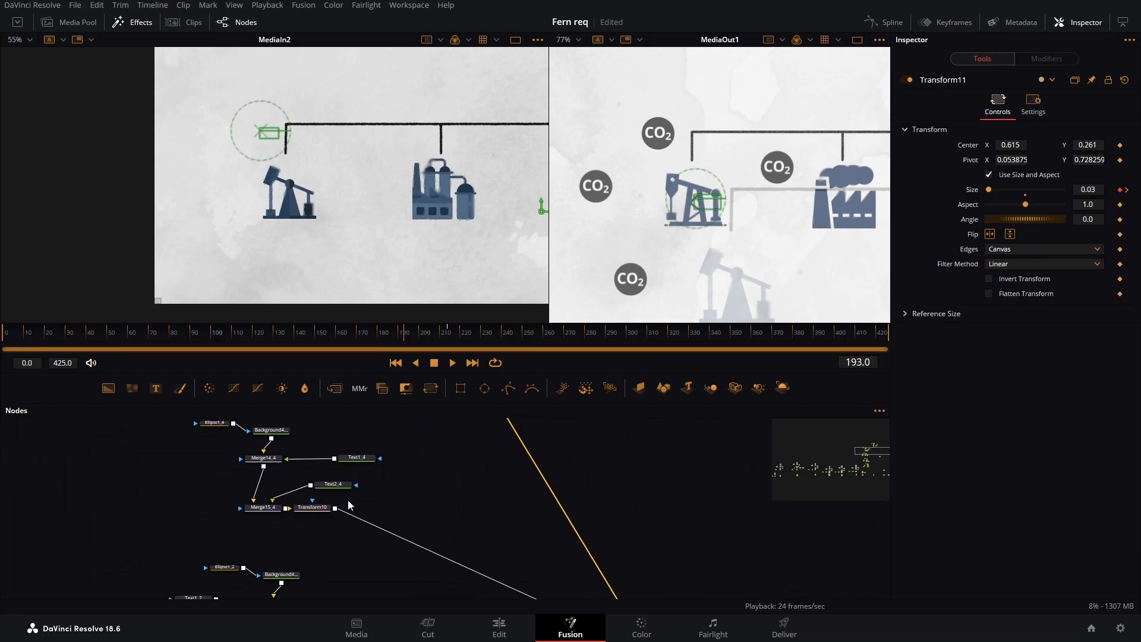
left_click(319, 509)
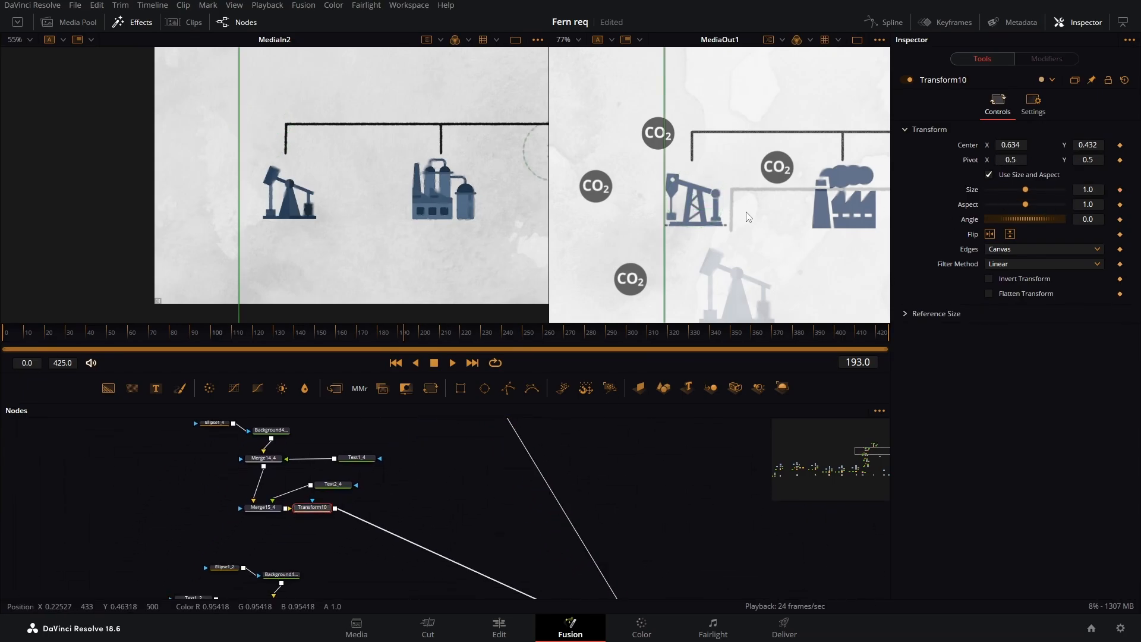
scroll(651, 173, "down", 2)
left_click_drag(652, 172, 721, 211)
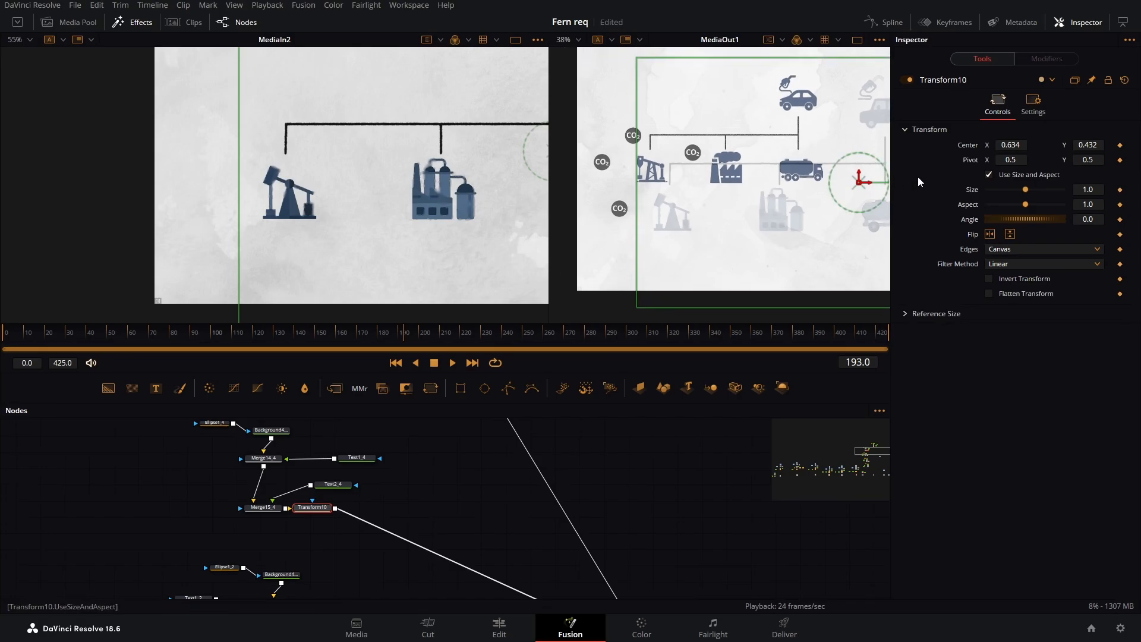
left_click_drag(1013, 160, 975, 160)
left_click_drag(1088, 159, 1095, 160)
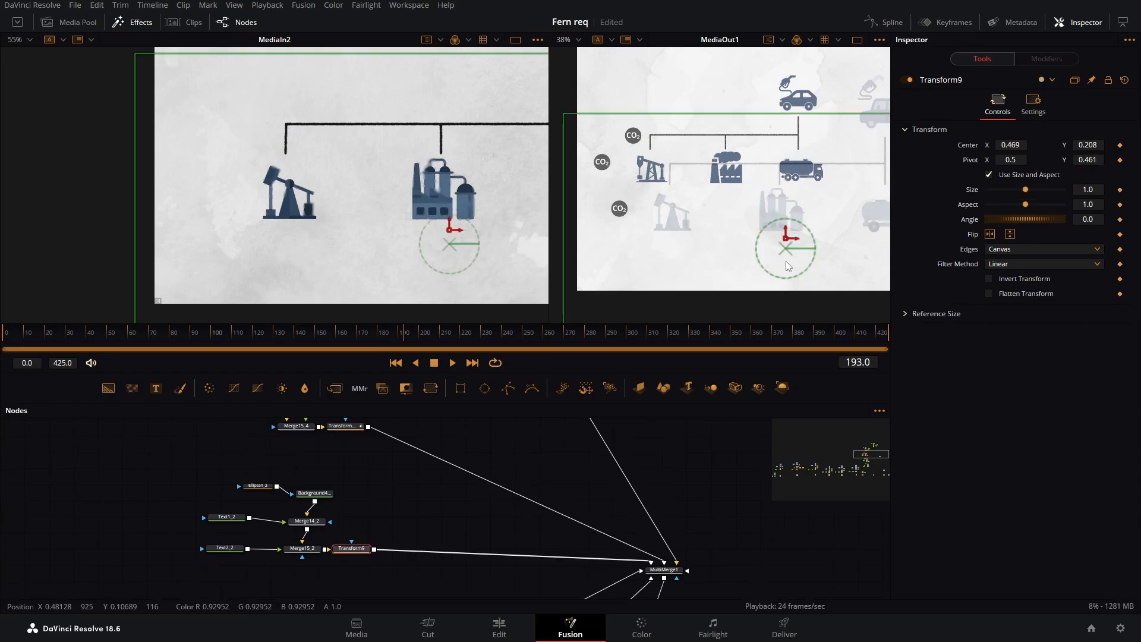
left_click_drag(788, 265, 652, 172)
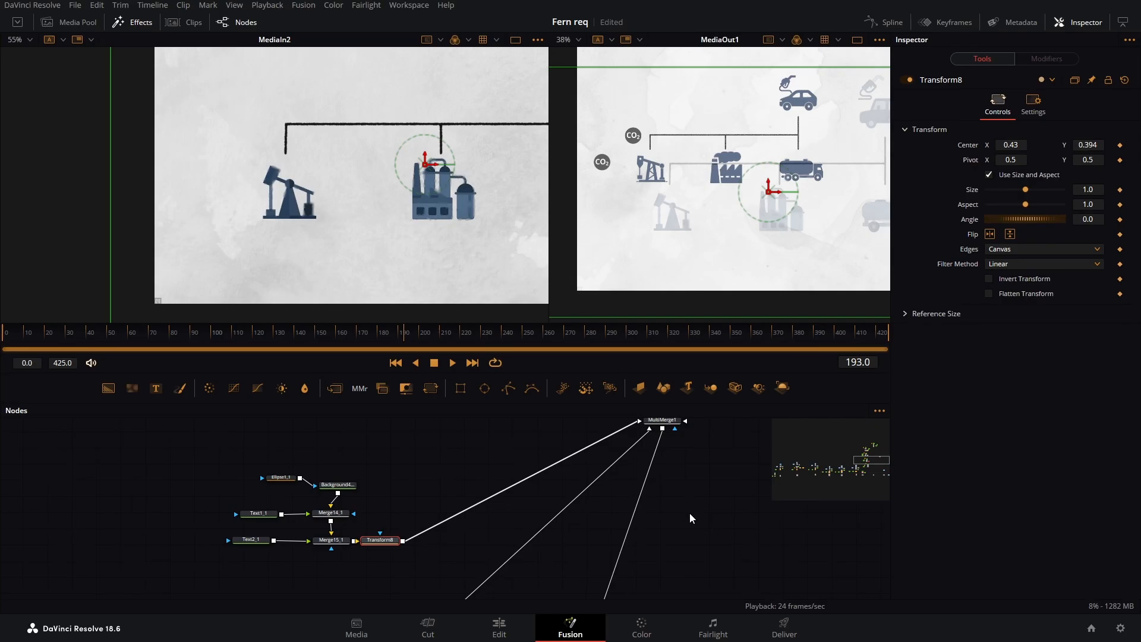
Place Transform8's pivot on the oil pump at X 0.237705, Y 0.590261, and keyframe its Size from 0.03 on frame 193 to 1.0 on frame 214
left_click_drag(1013, 159, 849, 160)
left_click_drag(644, 192, 652, 170)
left_click(1120, 190)
double_click(856, 362)
type("214")
key("Return")
left_click(1120, 190)
double_click(1086, 190)
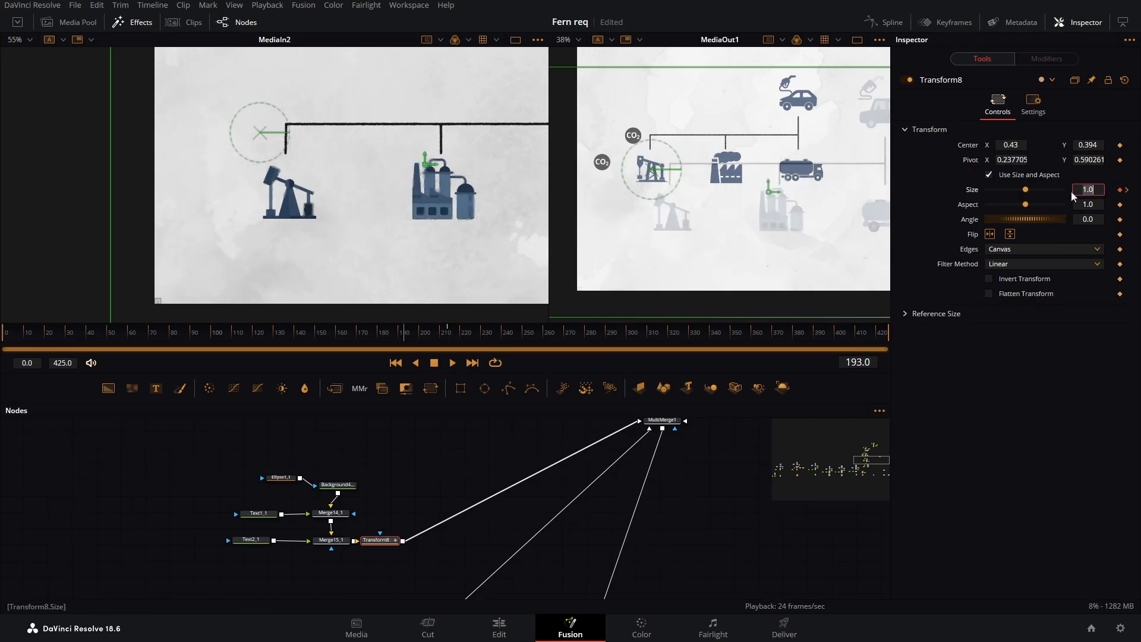
type("0")
key("Return")
Add a Transform after Merge15 and place its pivot on the oil pump icon, at X 0.167673, Y 0.492874
left_click_drag(443, 514, 312, 528)
left_click(300, 520)
key("shift+space")
type("trans")
key("Return")
left_click_drag(1013, 160, 814, 161)
left_click_drag(650, 166, 652, 168)
Keyframe Transform12's Size at 0.03 on frame 193 and at 1.0 on frame 214
left_click(1120, 190)
double_click(863, 362)
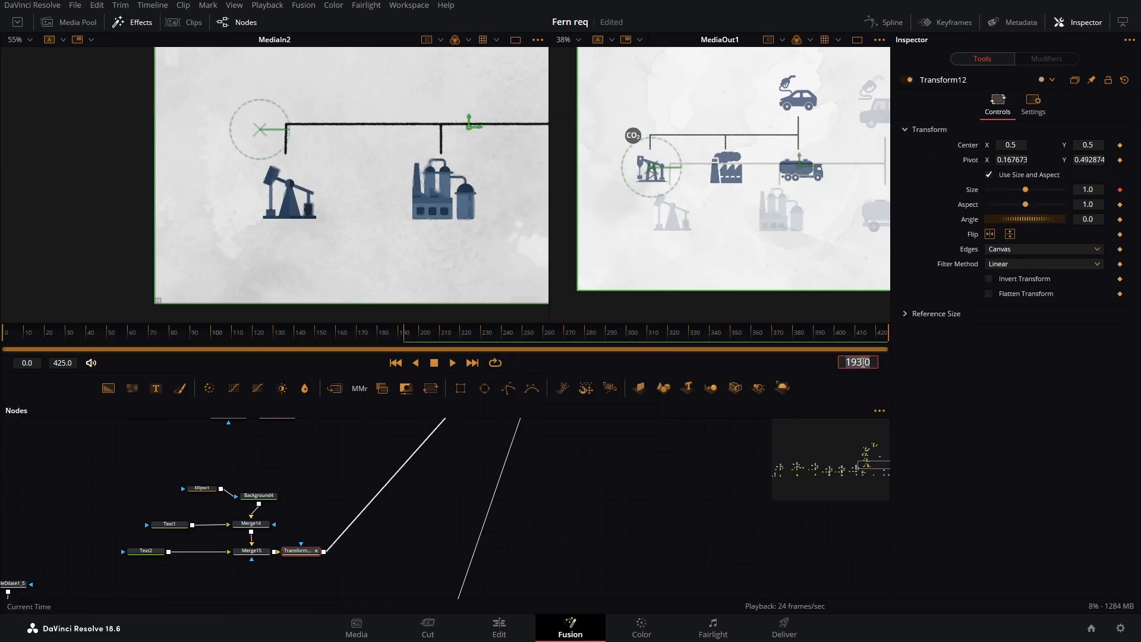
type("214")
key("Return")
left_click(1120, 190)
left_click(1113, 190)
left_click_drag(1025, 190, 989, 194)
Move the CO₂ badge Transform nodes farther from their Merge nodes so they form a separate column in the node graph
left_click_drag(352, 479, 364, 576)
left_click(289, 518)
left_click(334, 510)
left_click_drag(333, 445, 353, 585)
left_click(311, 575)
left_click(391, 422)
left_click_drag(413, 564, 410, 322)
left_click(359, 563)
left_click(360, 432)
left_click_drag(381, 440, 375, 621)
Set Merge12's Blend to 0.0 to hide the reference overlay, and play back the badge animation beside the reference
left_click(388, 332)
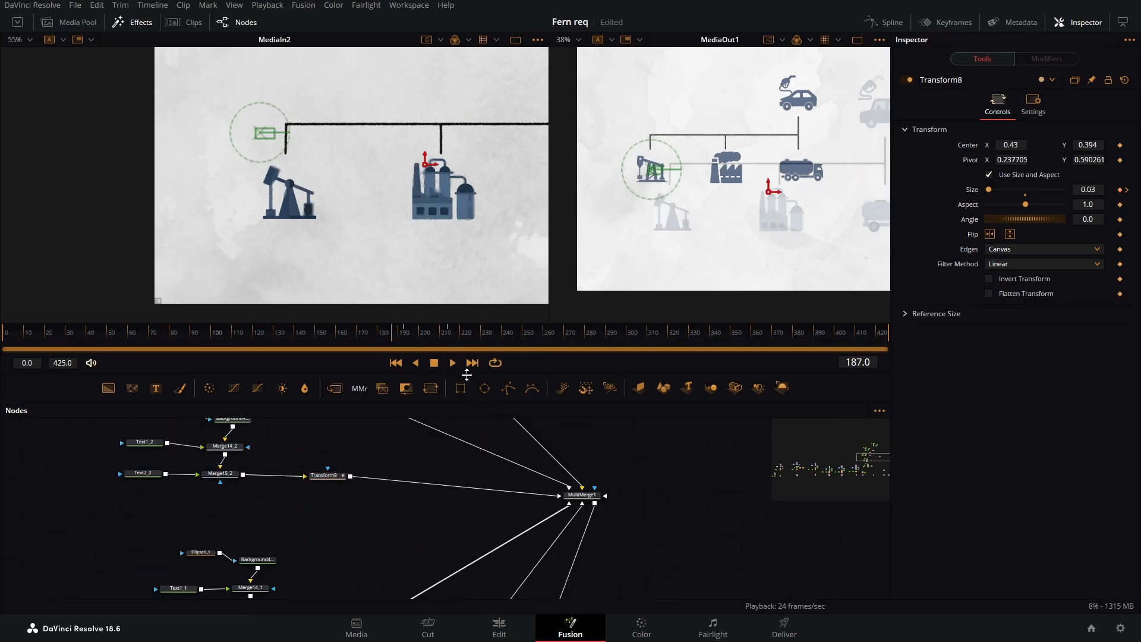
left_click_drag(630, 553, 536, 425)
left_click_drag(512, 545, 497, 417)
left_click_drag(499, 551, 476, 423)
left_click_drag(485, 529, 441, 430)
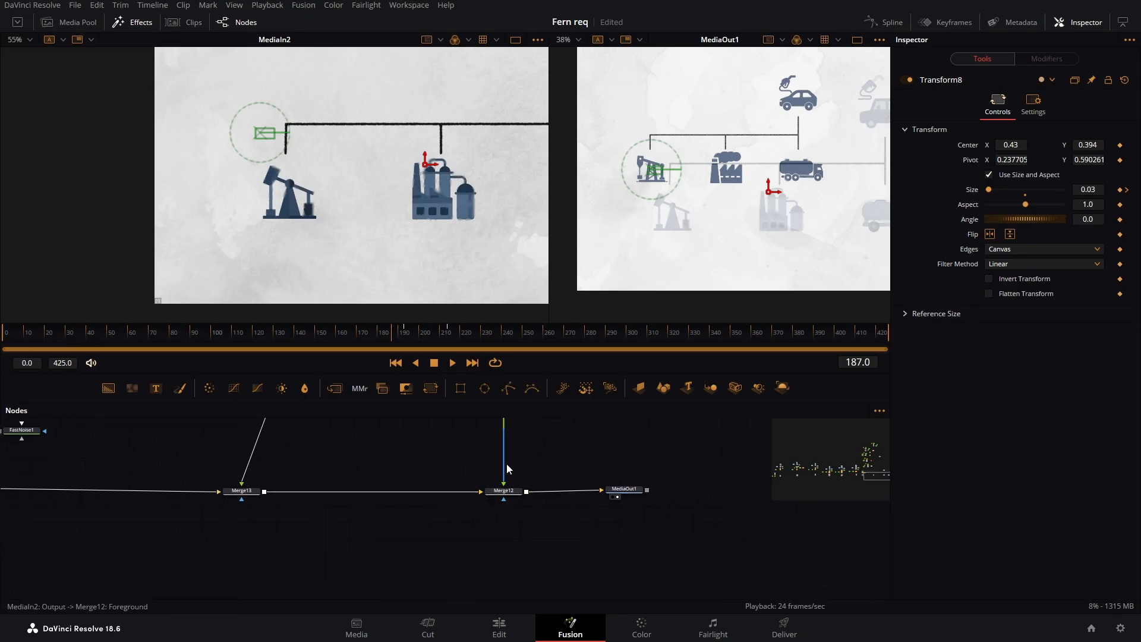
left_click(503, 490)
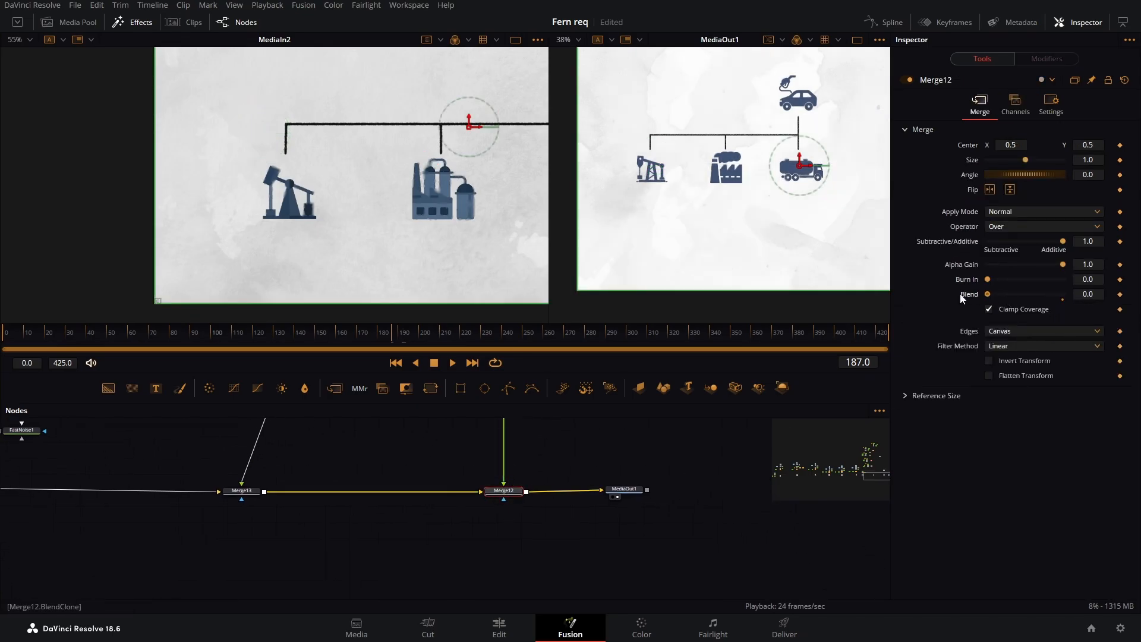
left_click(449, 363)
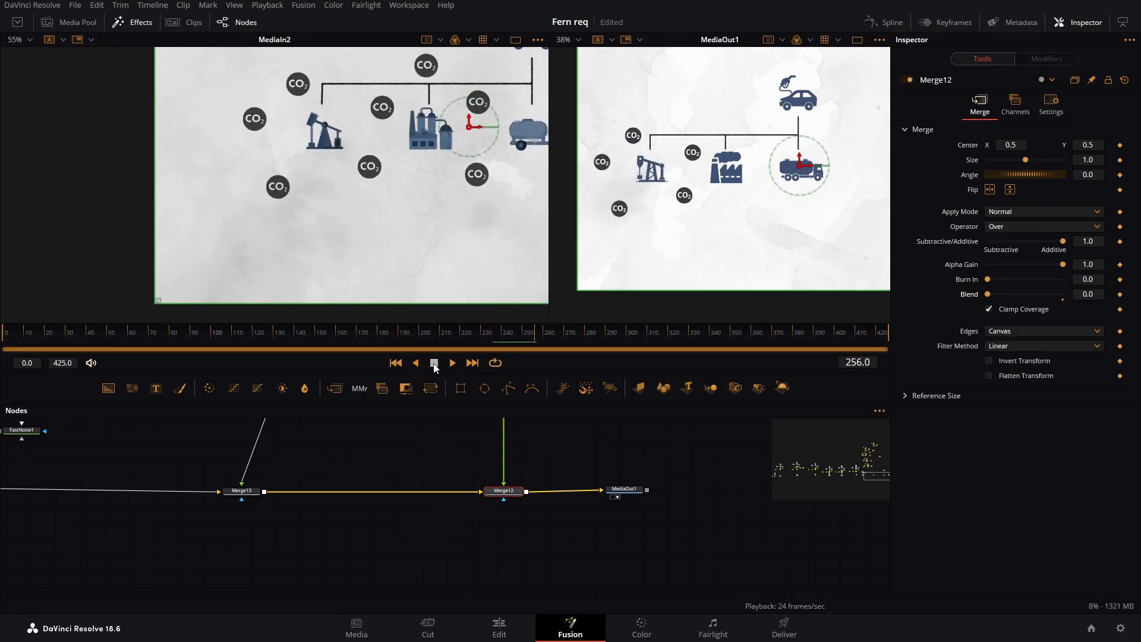
left_click_drag(522, 336, 421, 352)
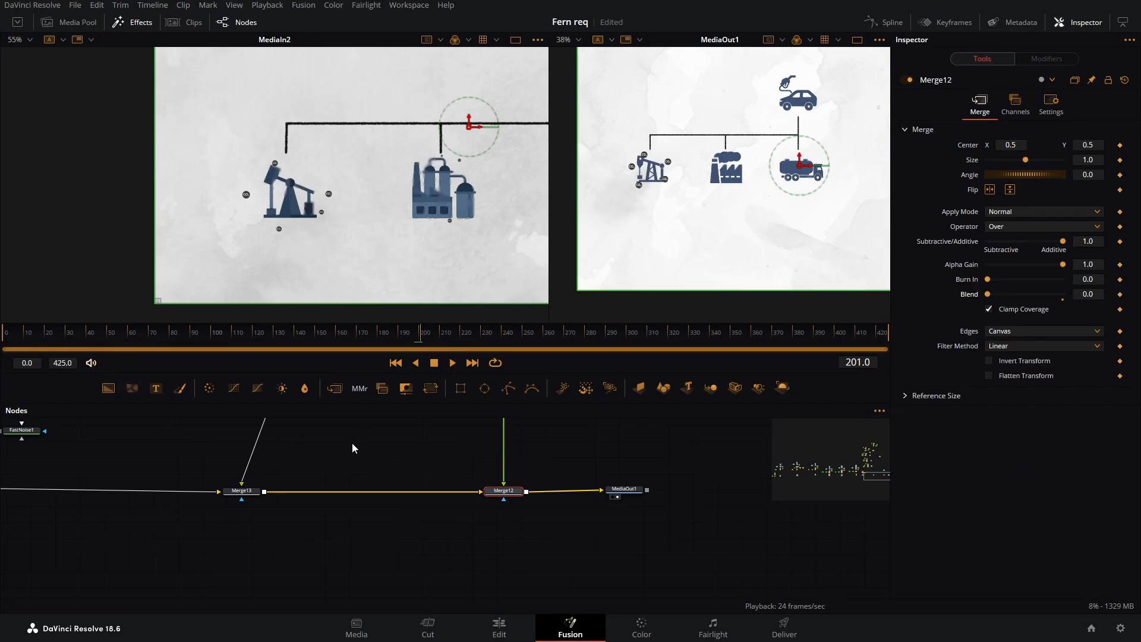
Select Transform8 through Transform12 and limit the Keyframes editor to only the selected tools
left_click_drag(352, 444, 356, 604)
left_click_drag(319, 437, 432, 557)
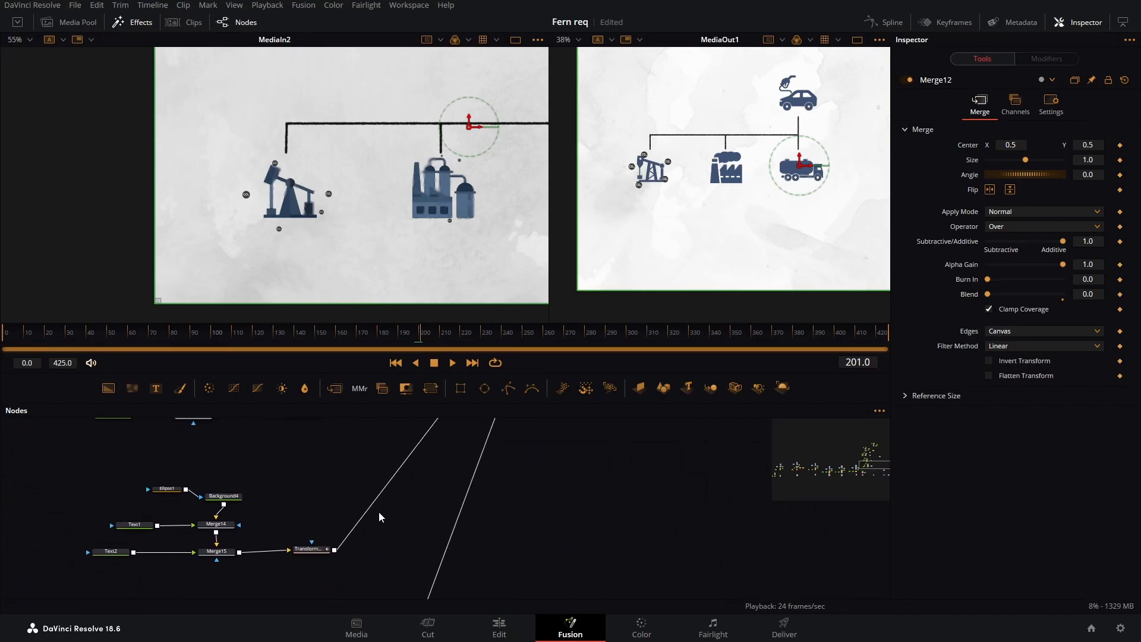
scroll(379, 512, "down", 2)
scroll(337, 535, "up", 2)
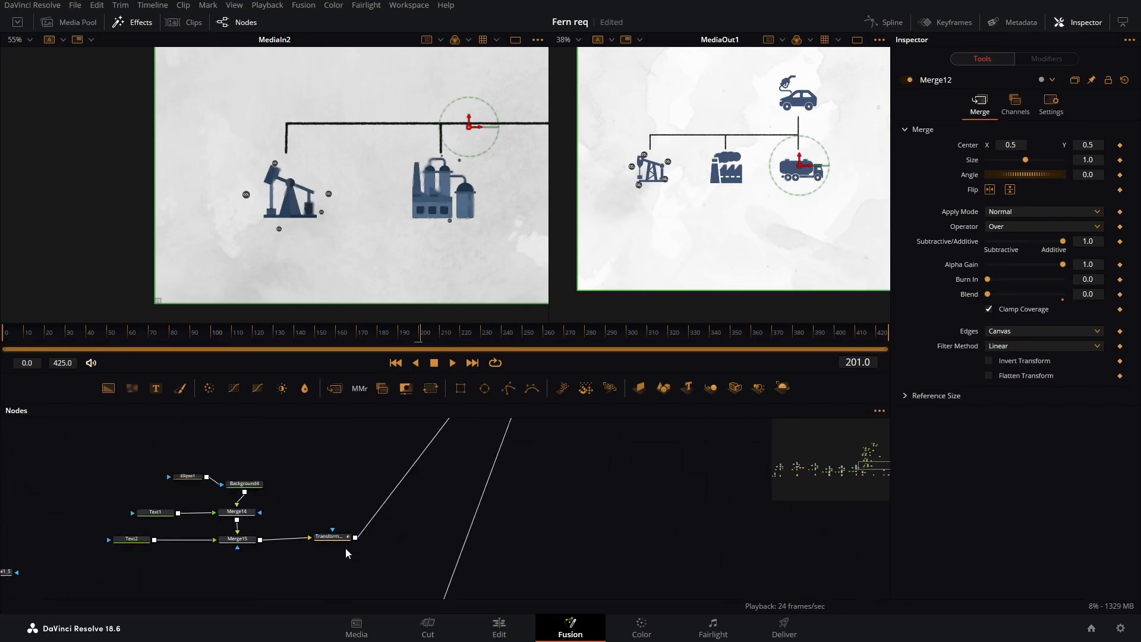
left_click_drag(402, 548, 297, 466)
left_click(946, 22)
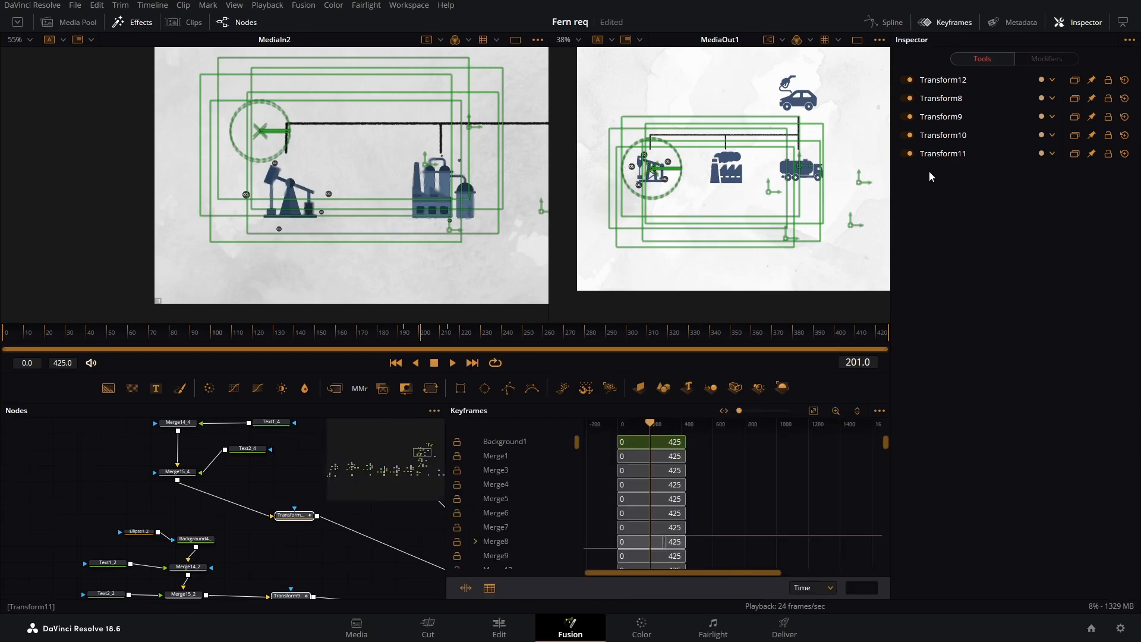
left_click(880, 411)
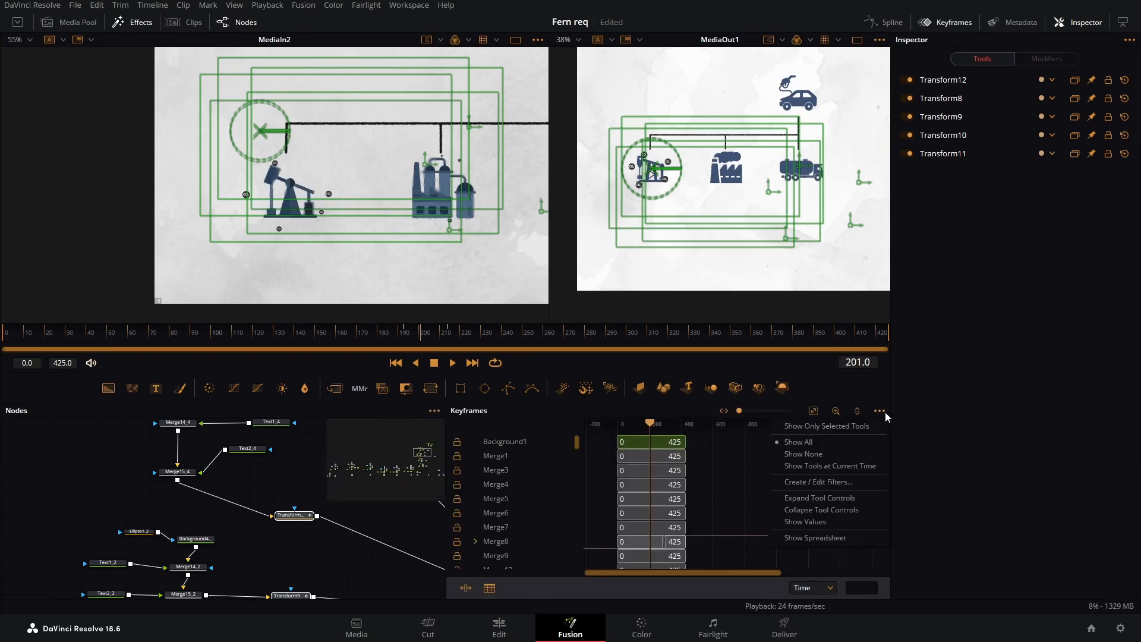
left_click(849, 434)
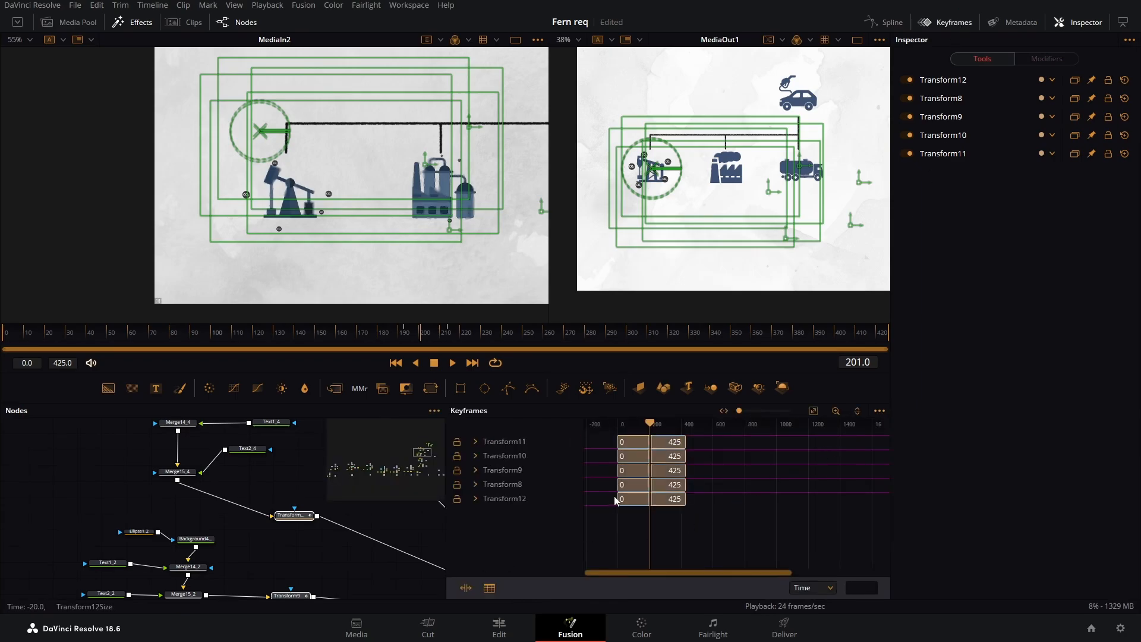
Expand all five badge transforms in the Keyframes editor to reveal their Size keyframes
scroll(642, 467, "up", 5)
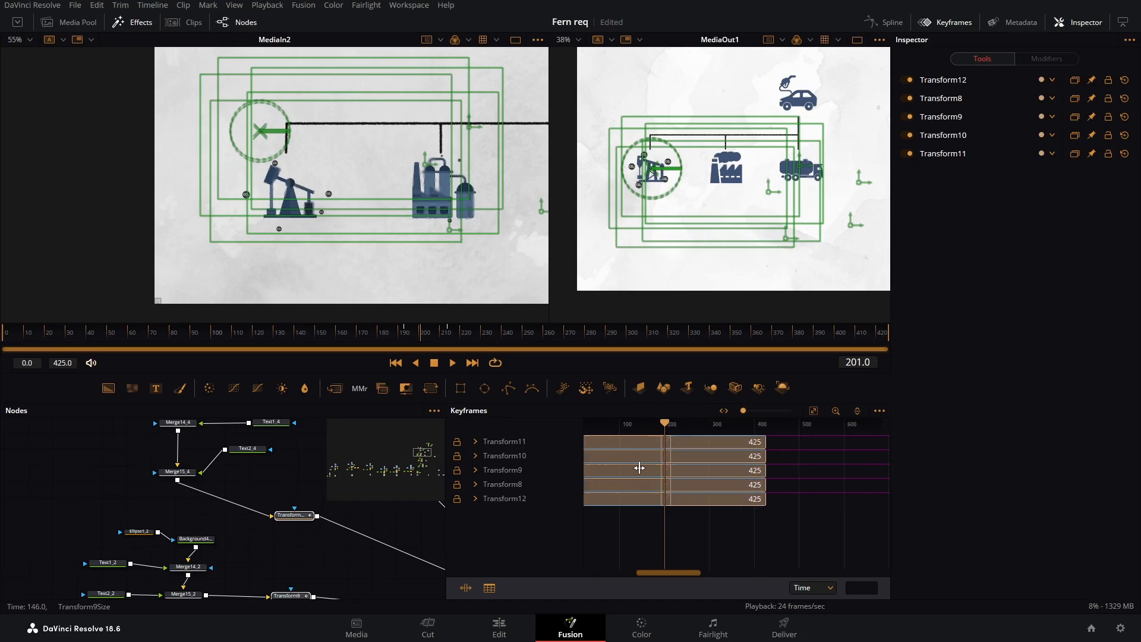
left_click(476, 441)
left_click(475, 469)
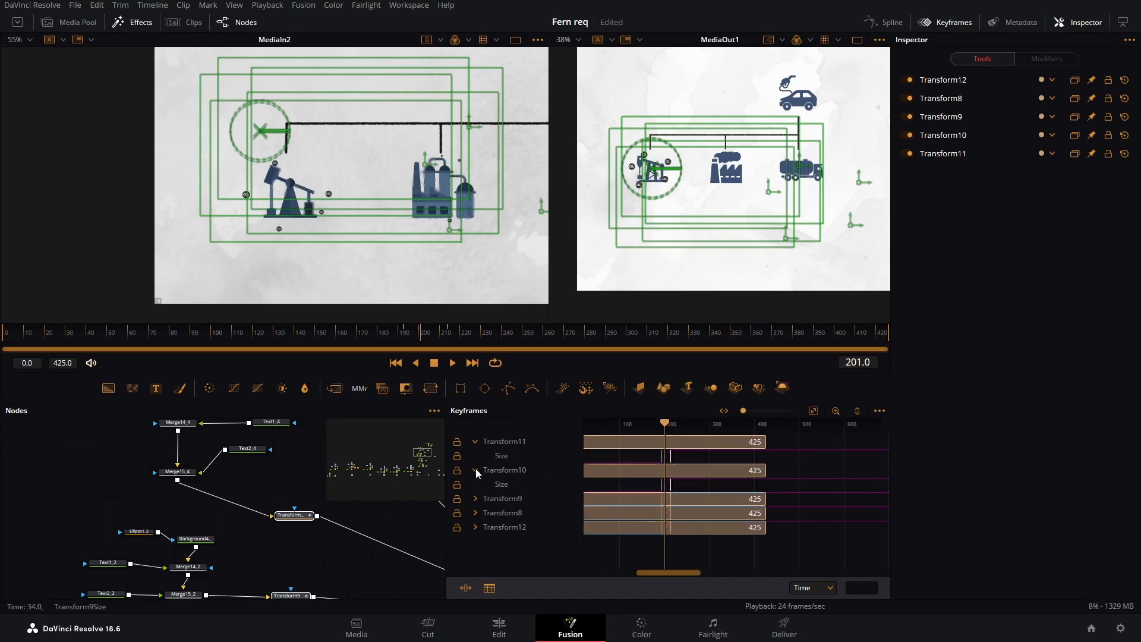
left_click(475, 499)
left_click(475, 527)
left_click(475, 556)
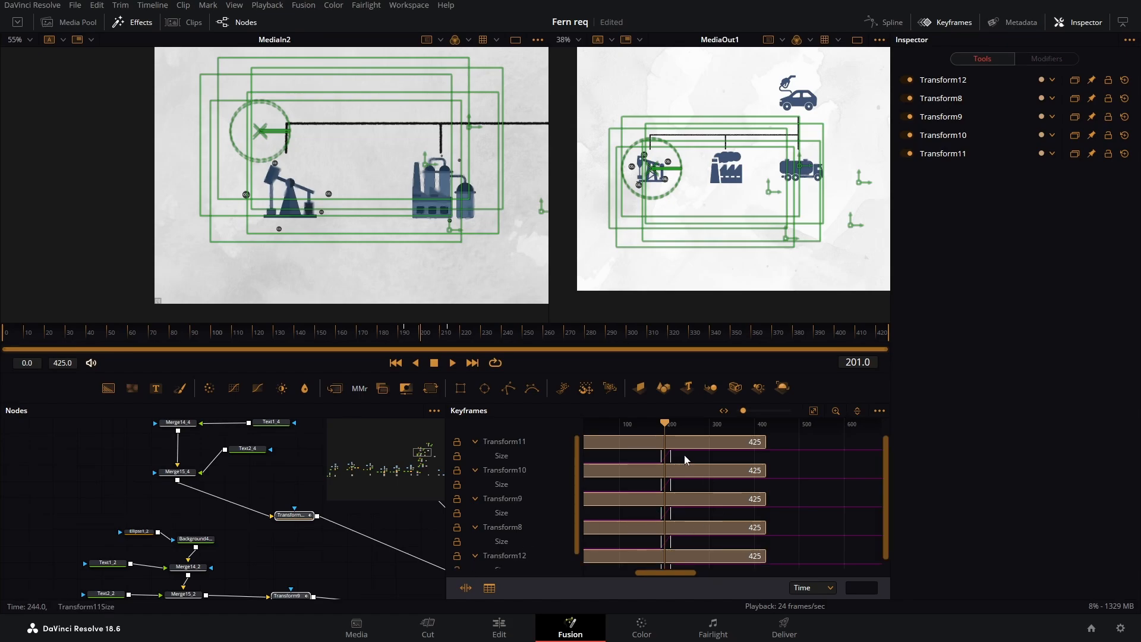
Stagger the Size keyframes of Transform10, Transform9, Transform8 and Transform12, shifting each slightly further along the timeline from Transform11's start on frame 193
left_click_drag(665, 426, 661, 425)
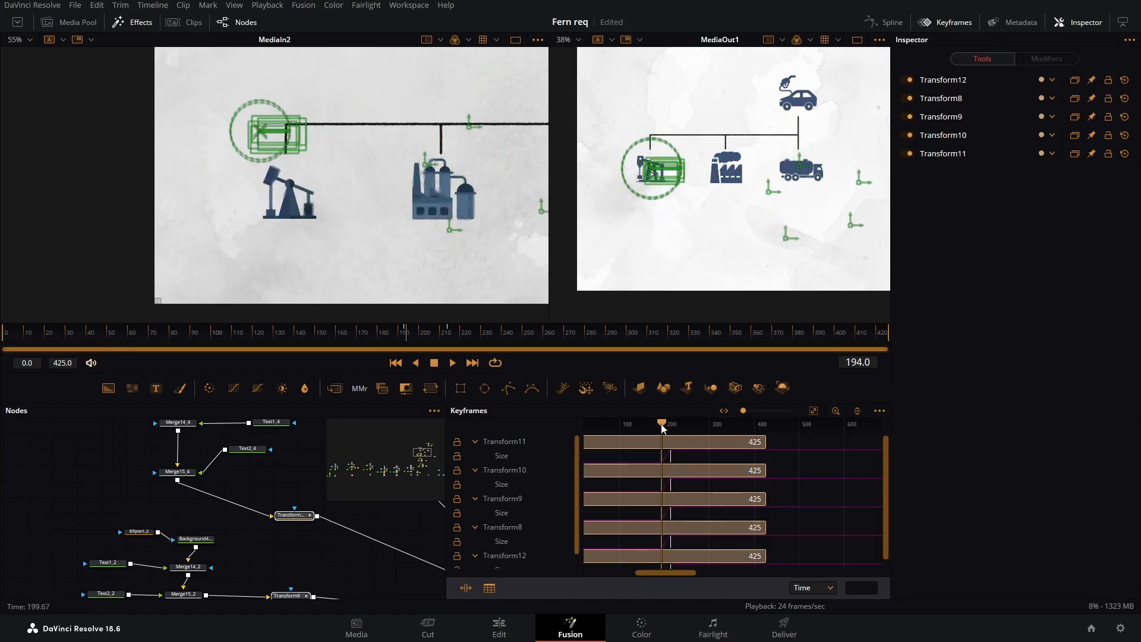
scroll(682, 489, "up", 2)
scroll(681, 490, "up", 1)
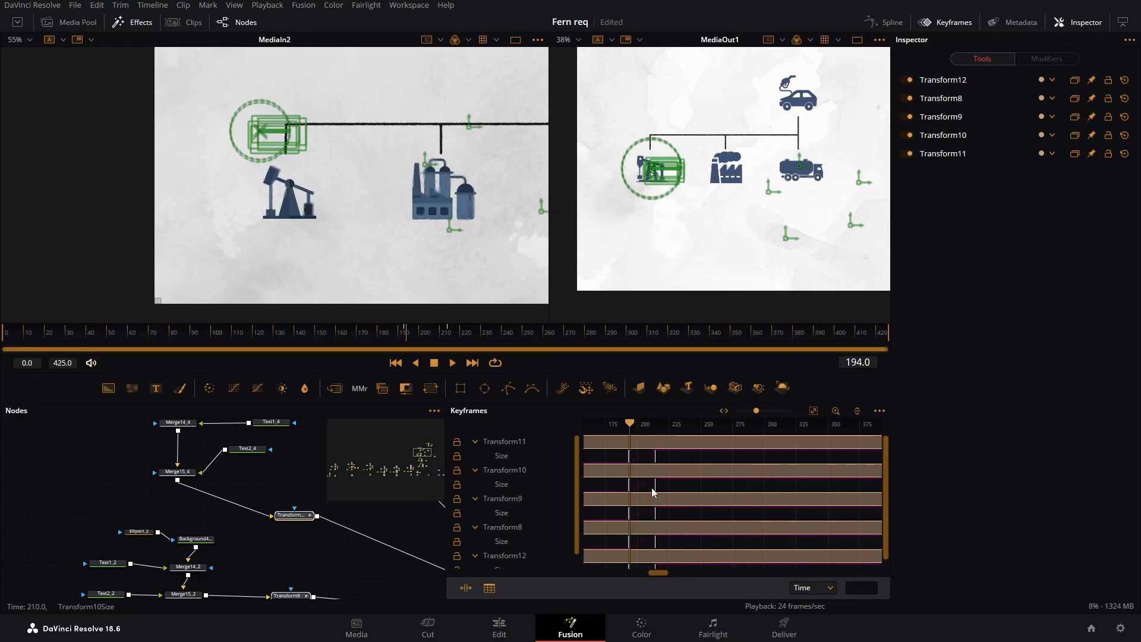
left_click(627, 424)
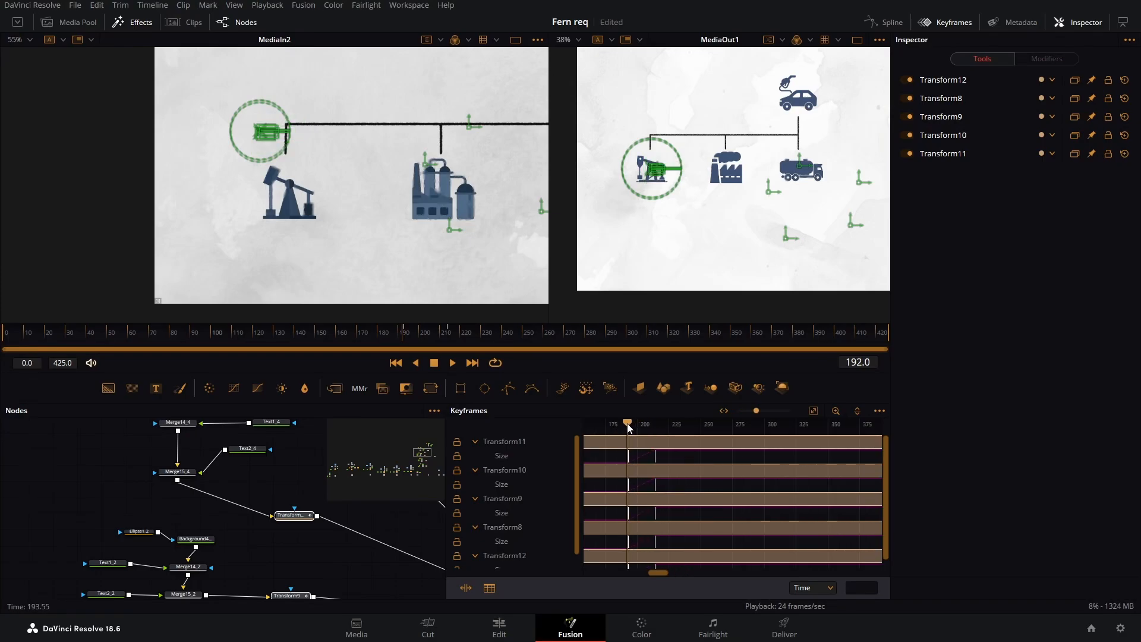
left_click(406, 333)
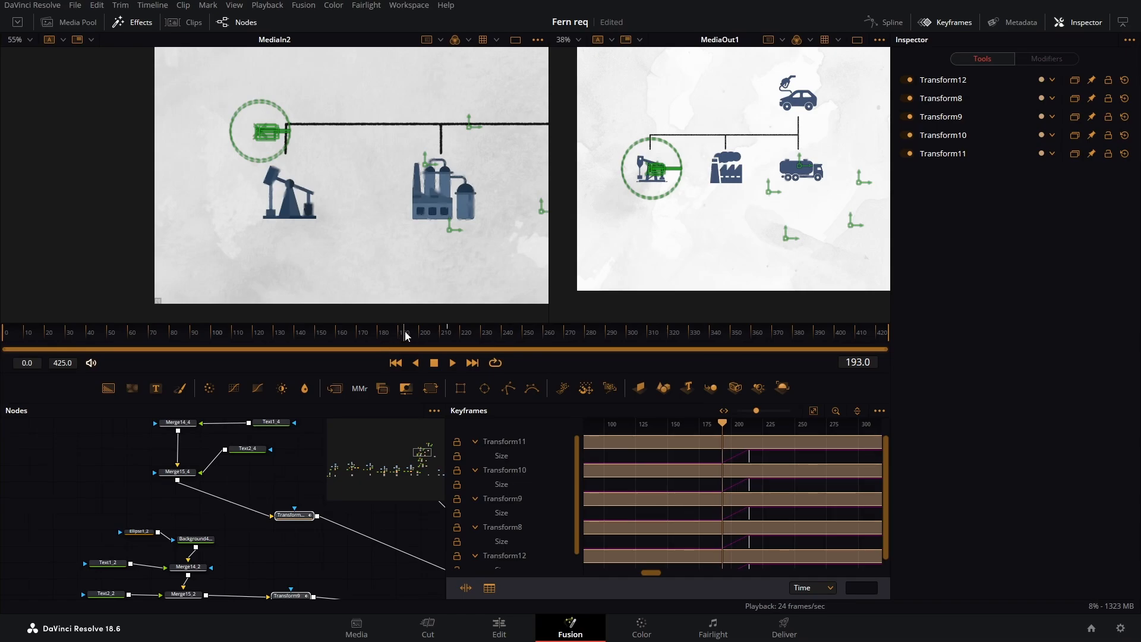
left_click(736, 487)
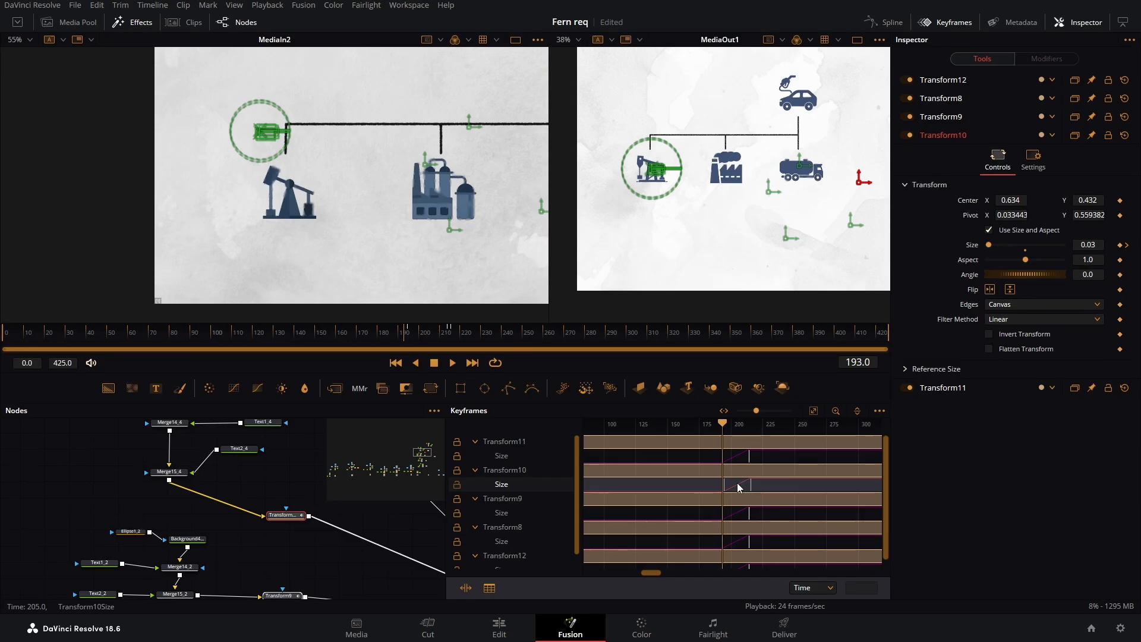
left_click(742, 515)
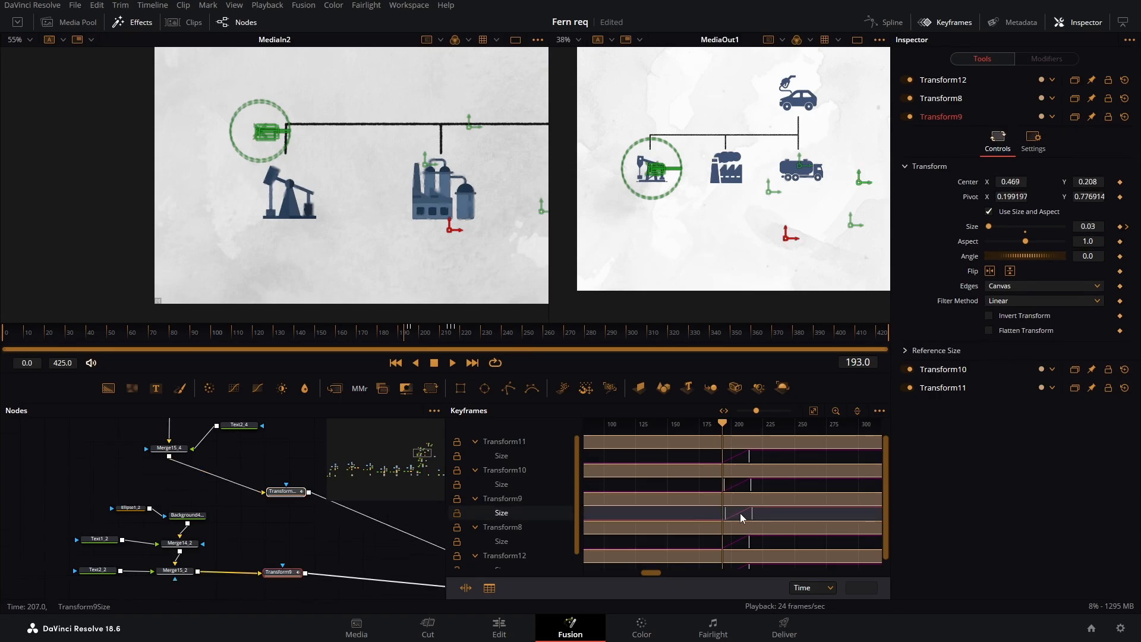
key("Right")
left_click(738, 543)
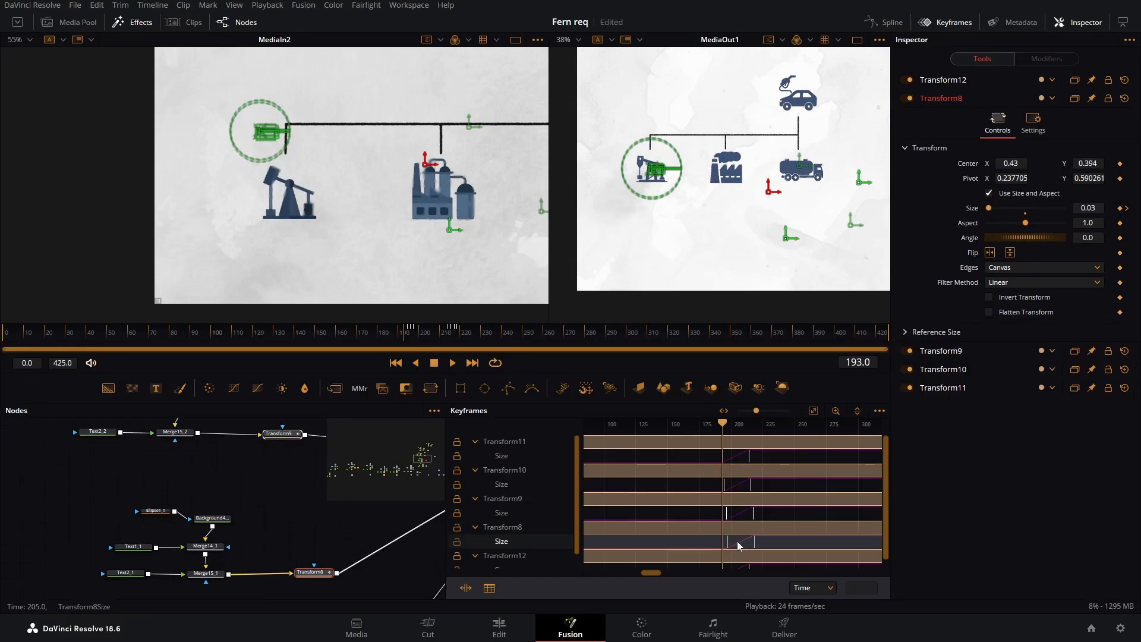
left_click(738, 567)
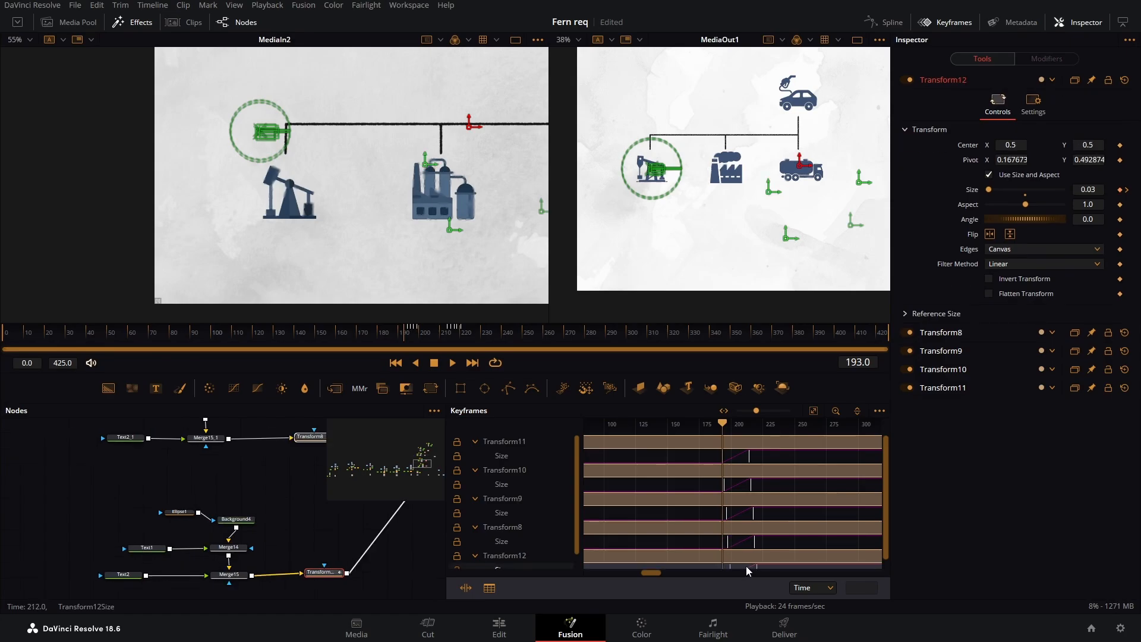
Close the Keyframes editor and play the staggered CO₂ badges to compare their timing with the reference
left_click(952, 24)
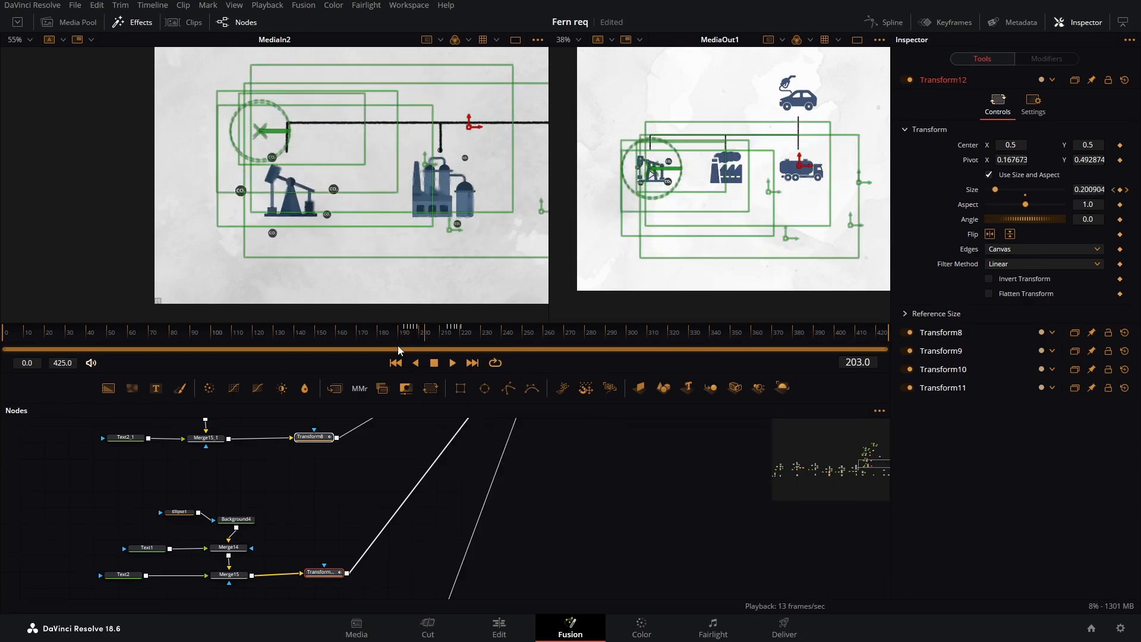
left_click(582, 478)
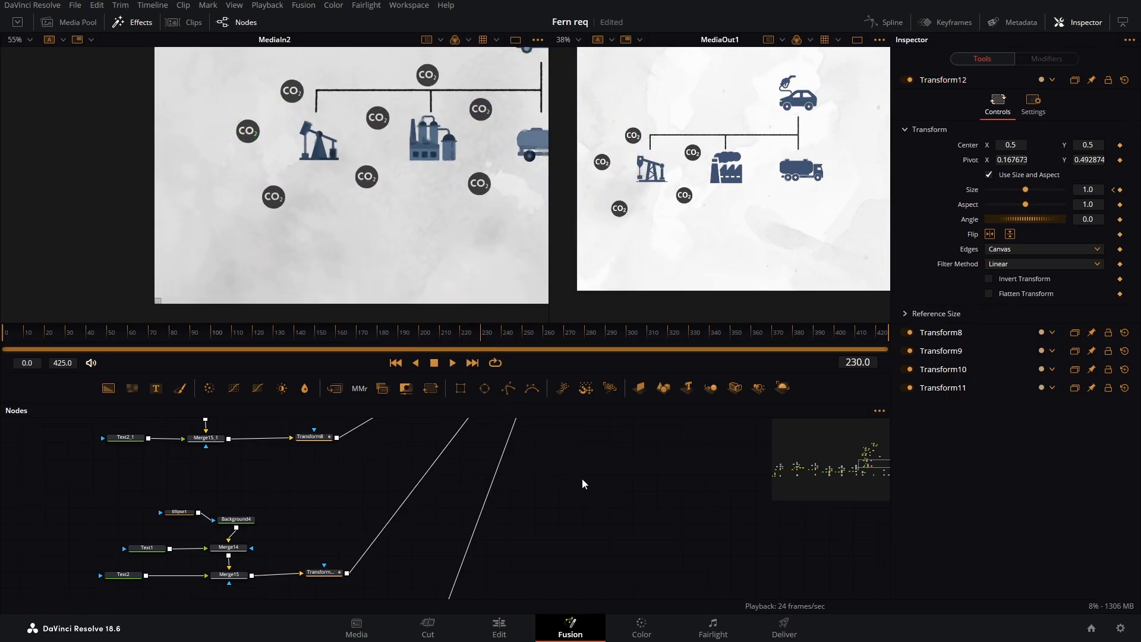
left_click_drag(422, 334, 390, 341)
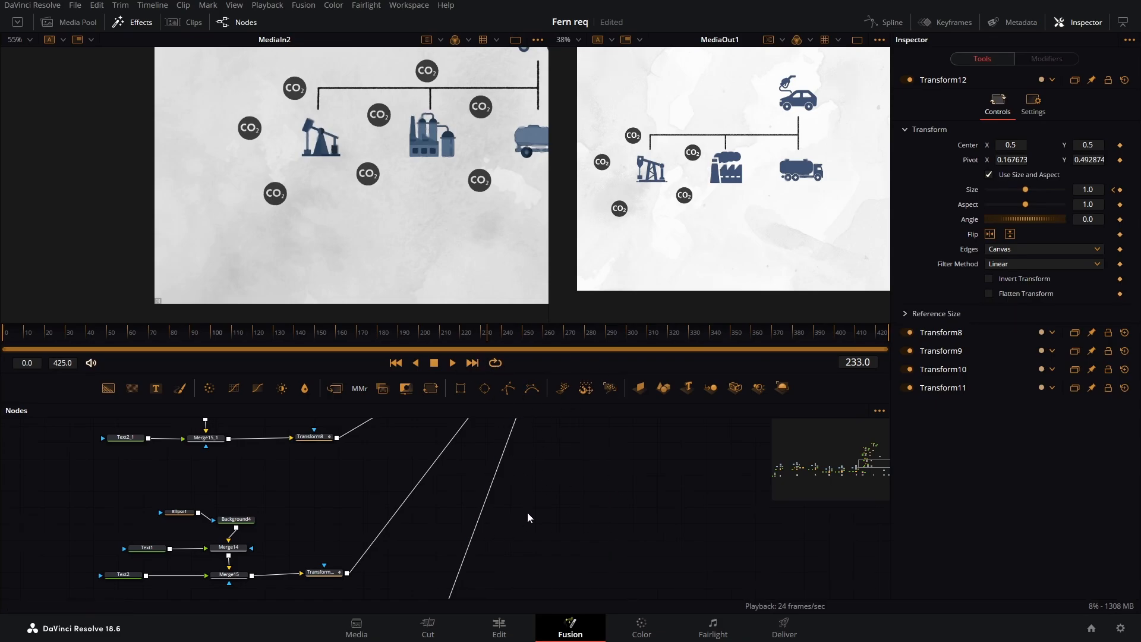
Ease the Size splines of all five badge transforms with Ease In 46.9 and Ease Out 52.6, and close the Spline editor
scroll(405, 560, "down", 3)
left_click_drag(410, 591, 342, 426)
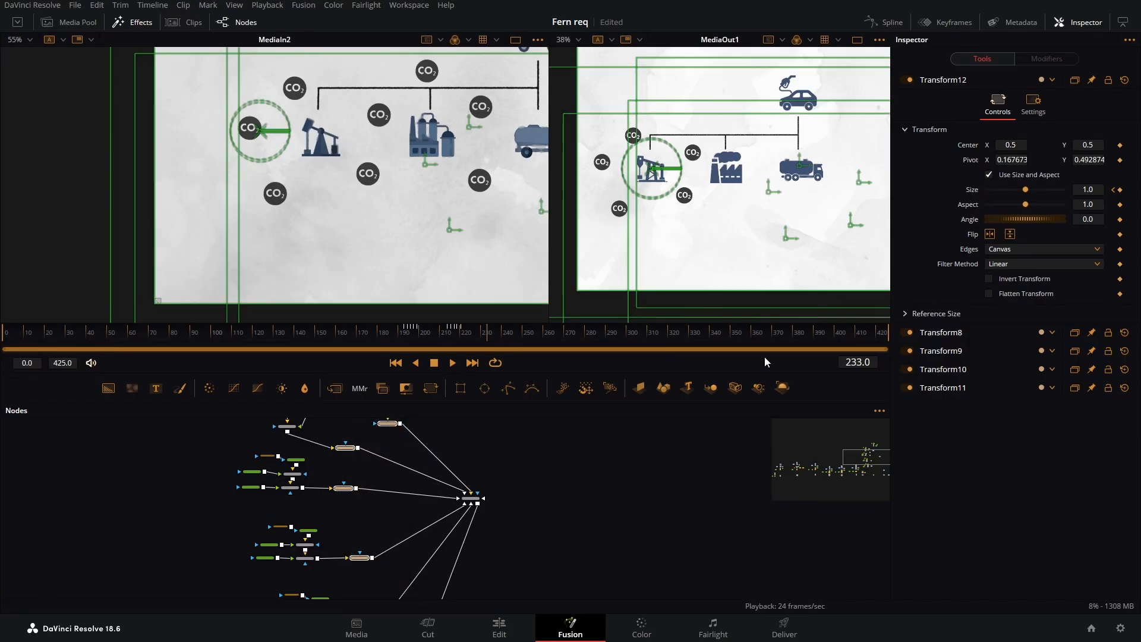
left_click(890, 22)
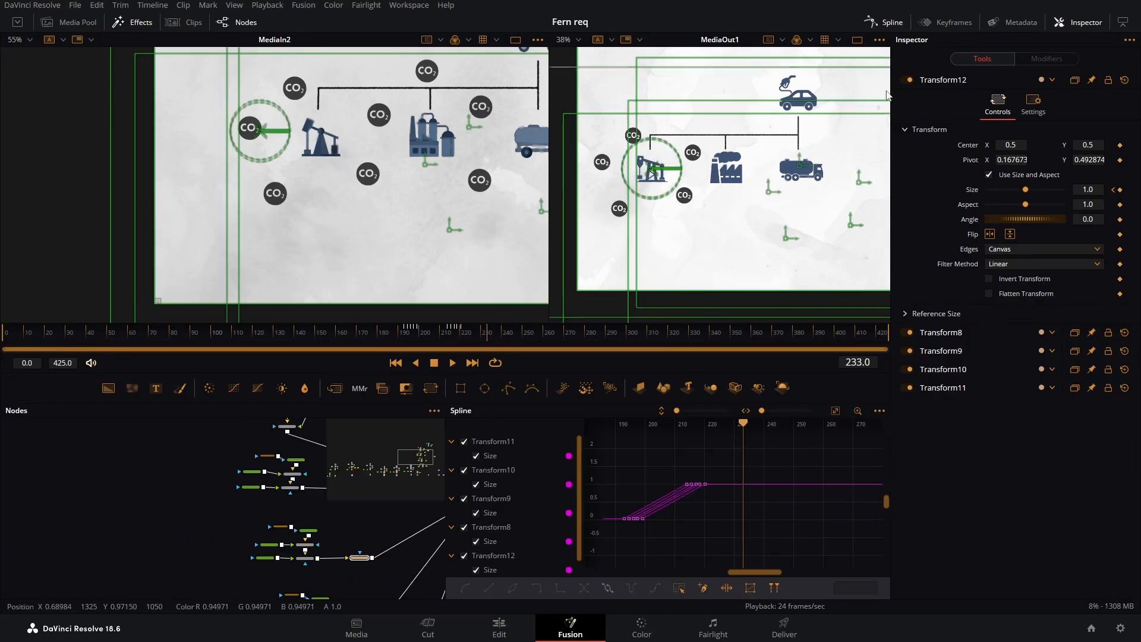
left_click(680, 588)
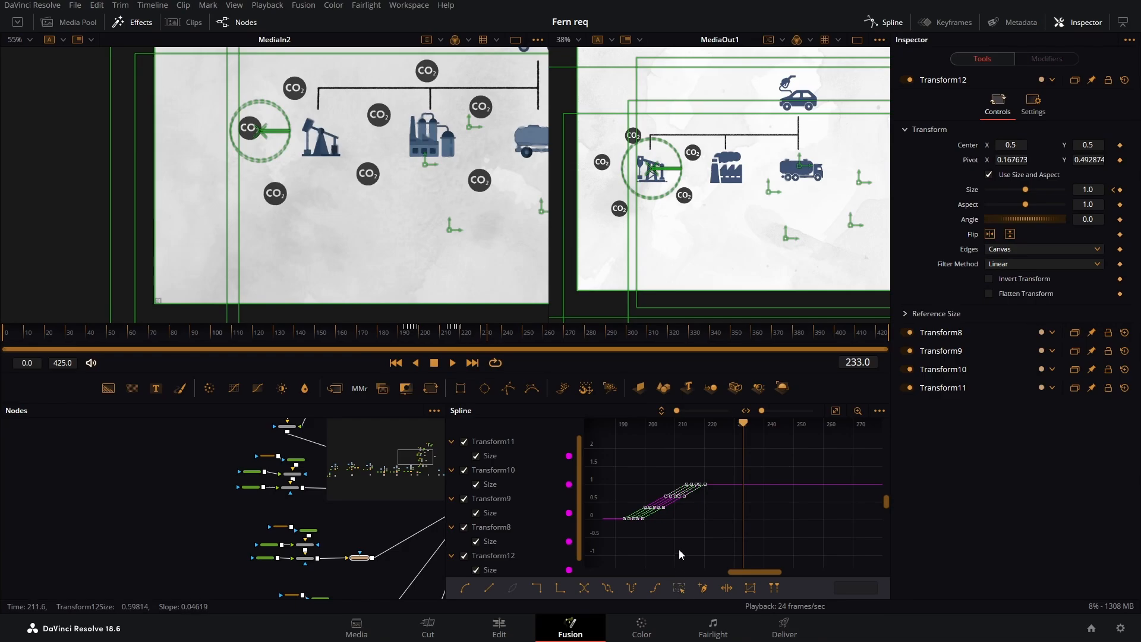
key("f")
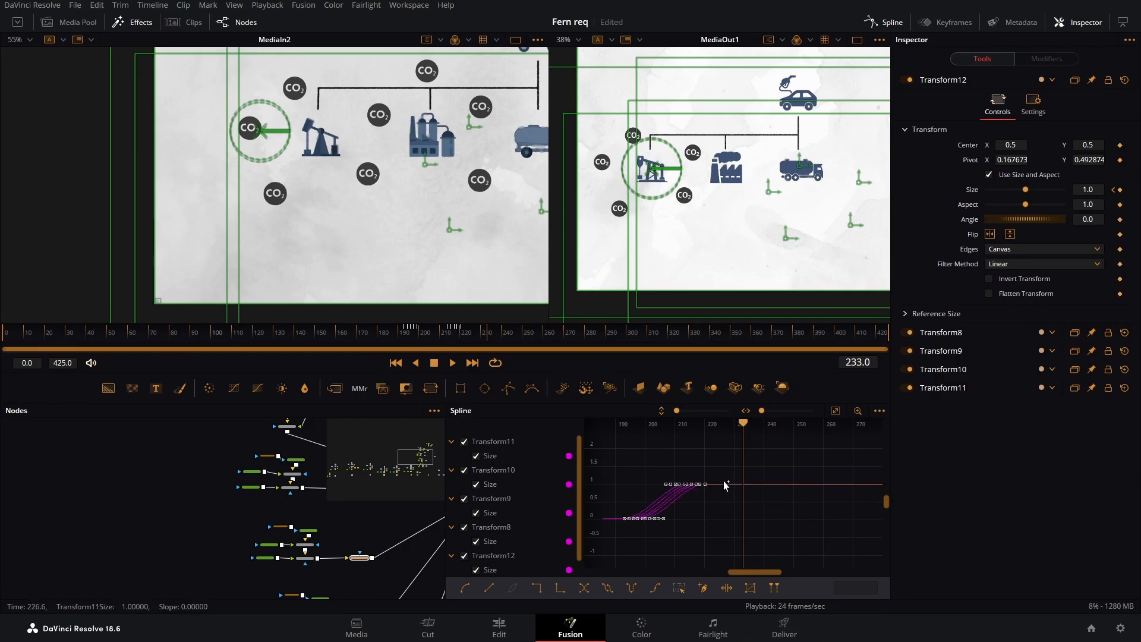
key("t")
left_click_drag(720, 427, 874, 427)
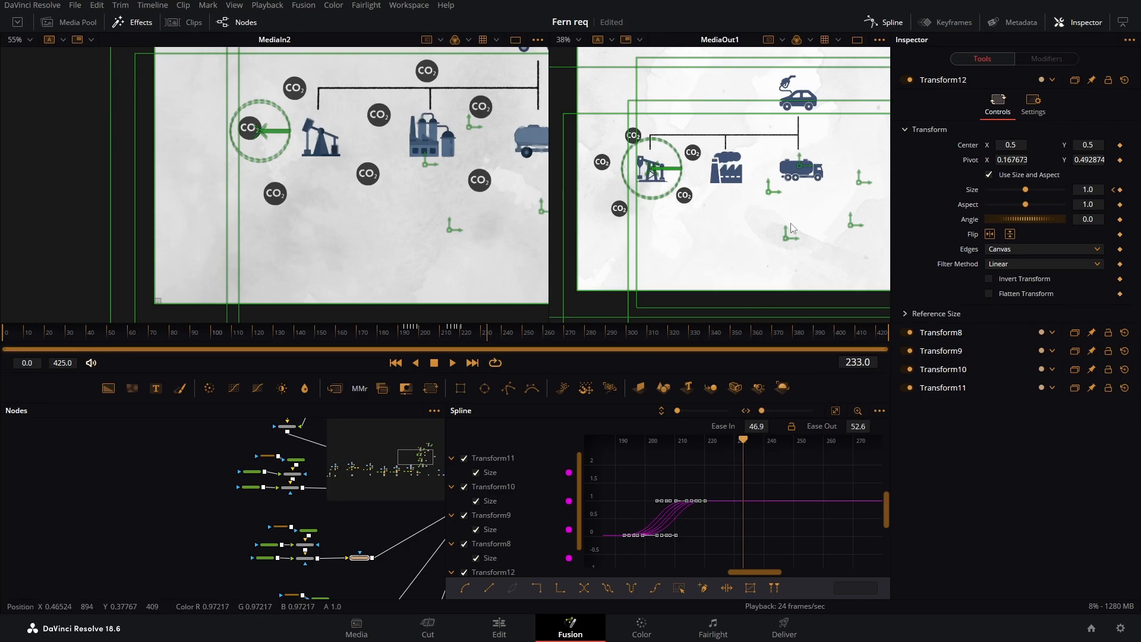
left_click(887, 24)
Play the eased CO₂ badge growth from before it starts and compare its motion with the reference
left_click_drag(442, 334, 394, 336)
left_click(504, 430)
key("space")
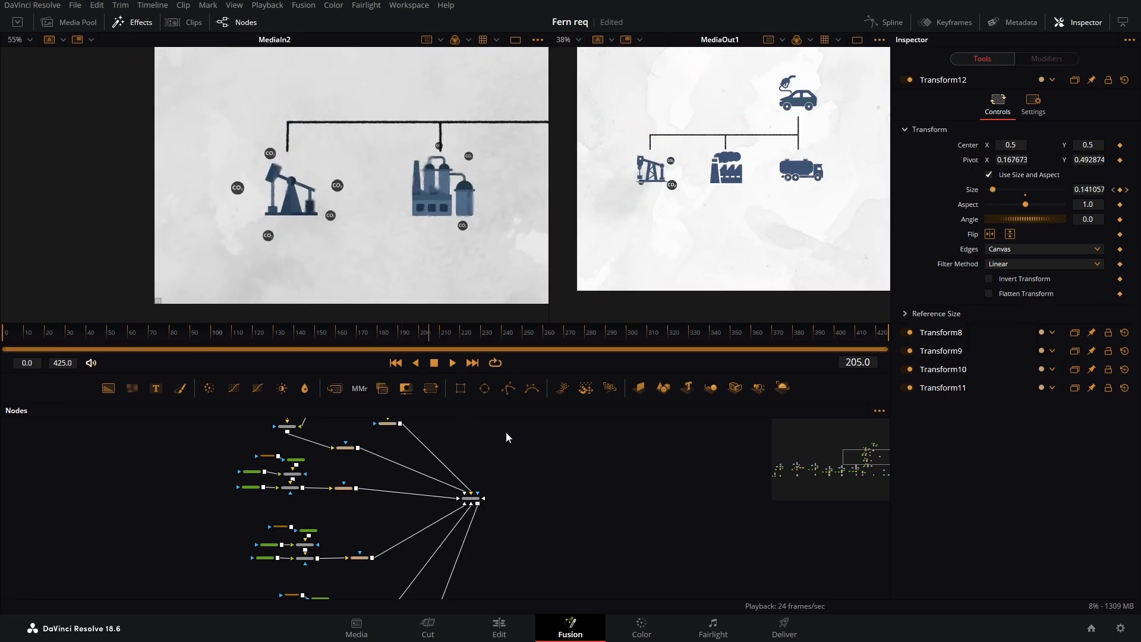
key("space")
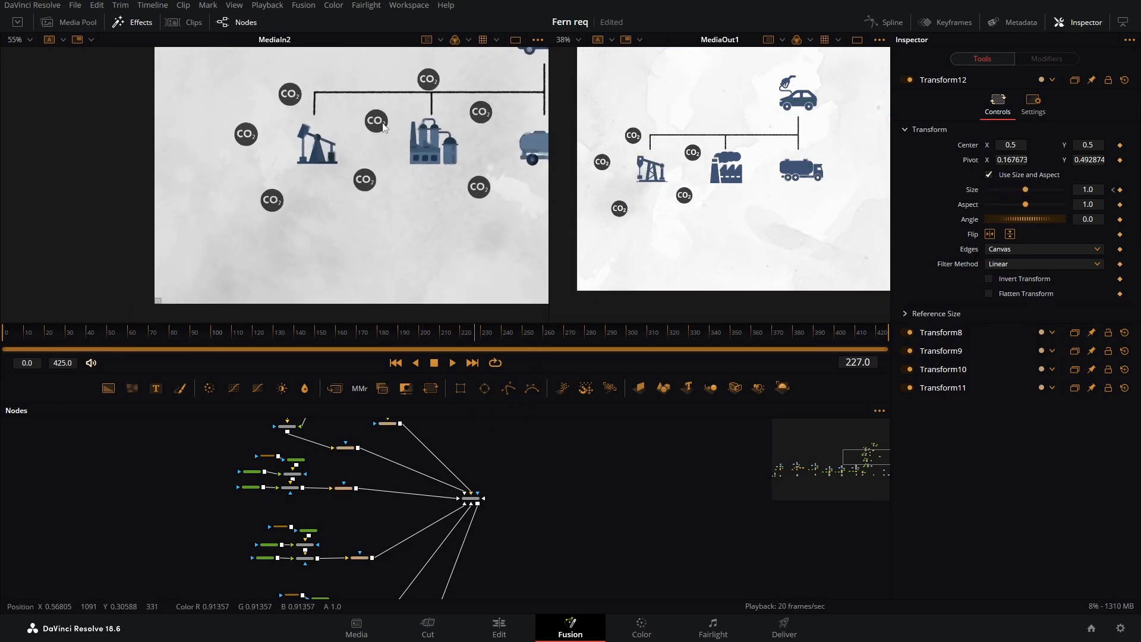
key("space")
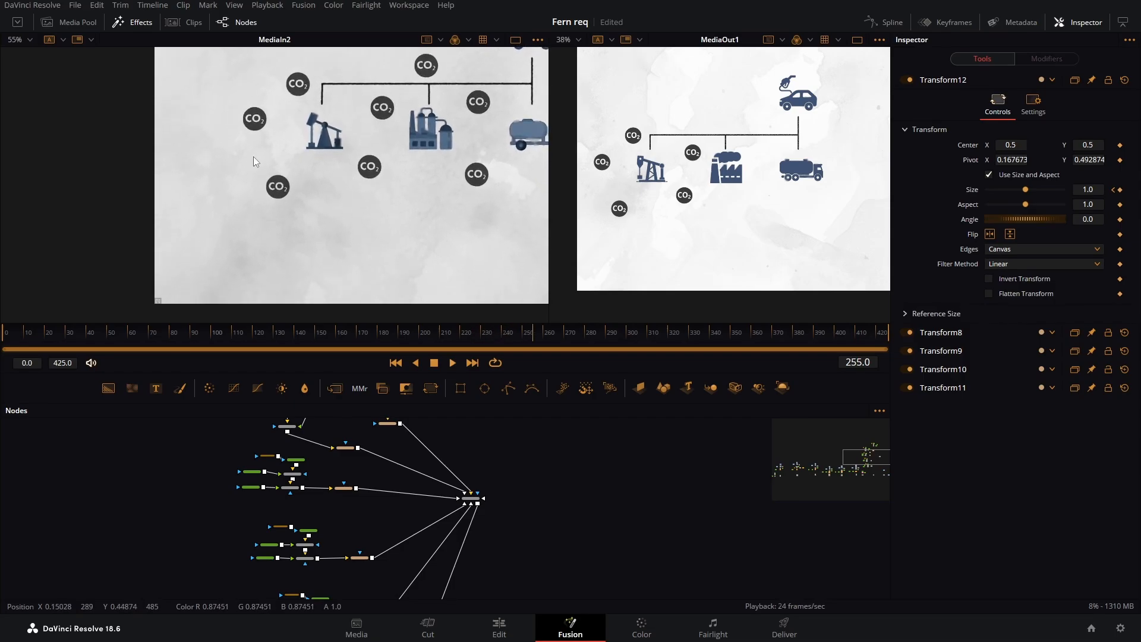
key("space")
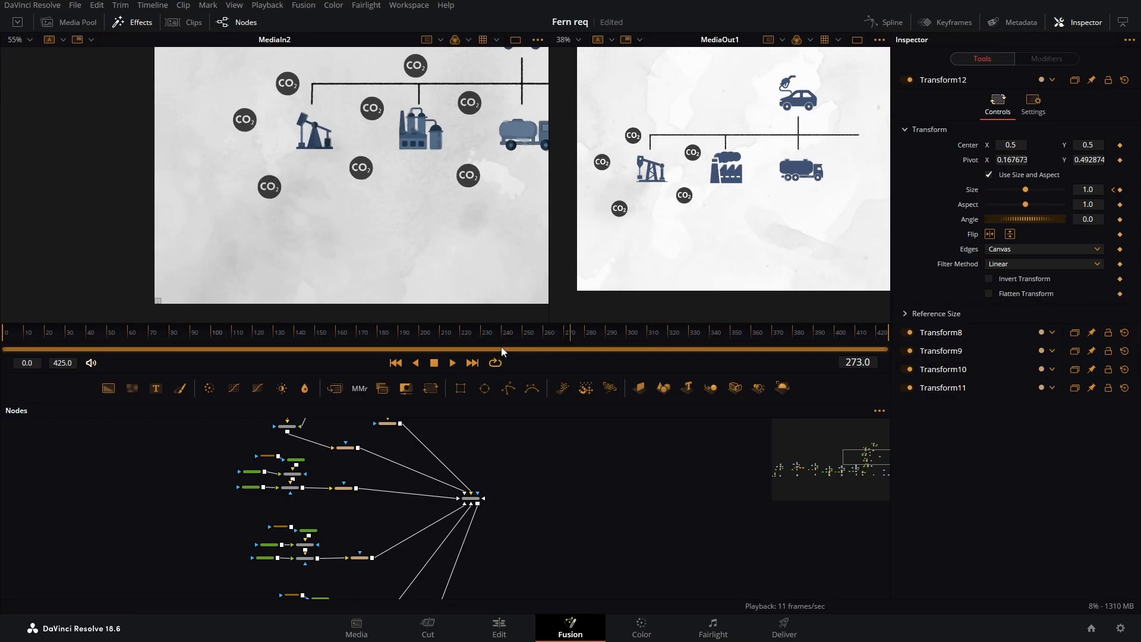
Add a Camera Shake node directly after Transform11
scroll(398, 461, "up", 5)
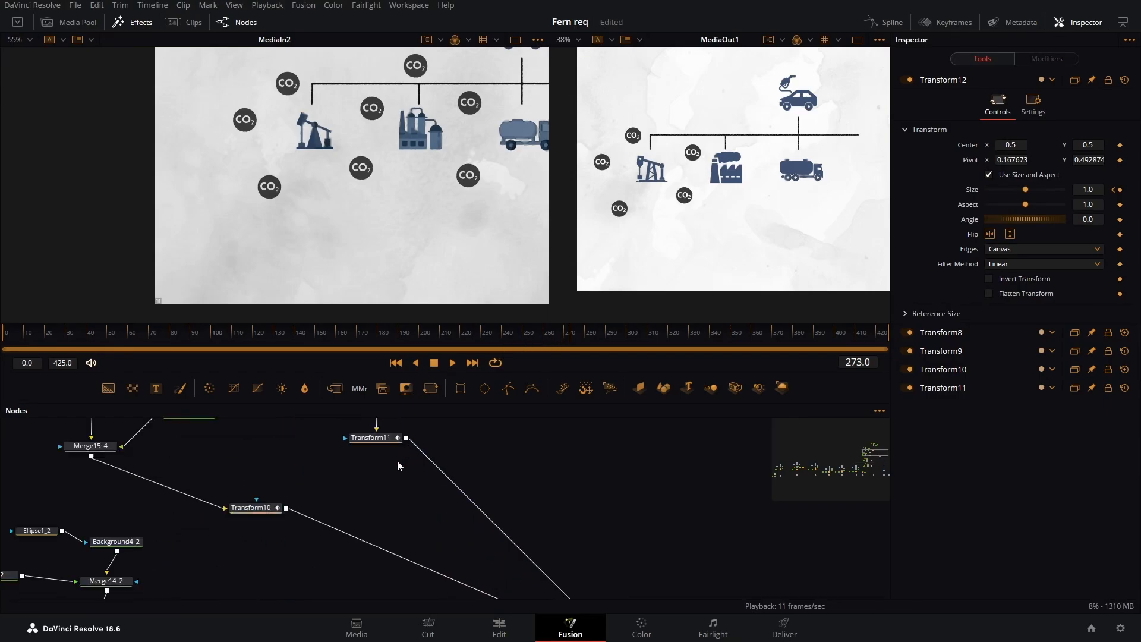
left_click(375, 439)
scroll(406, 481, "up", 2)
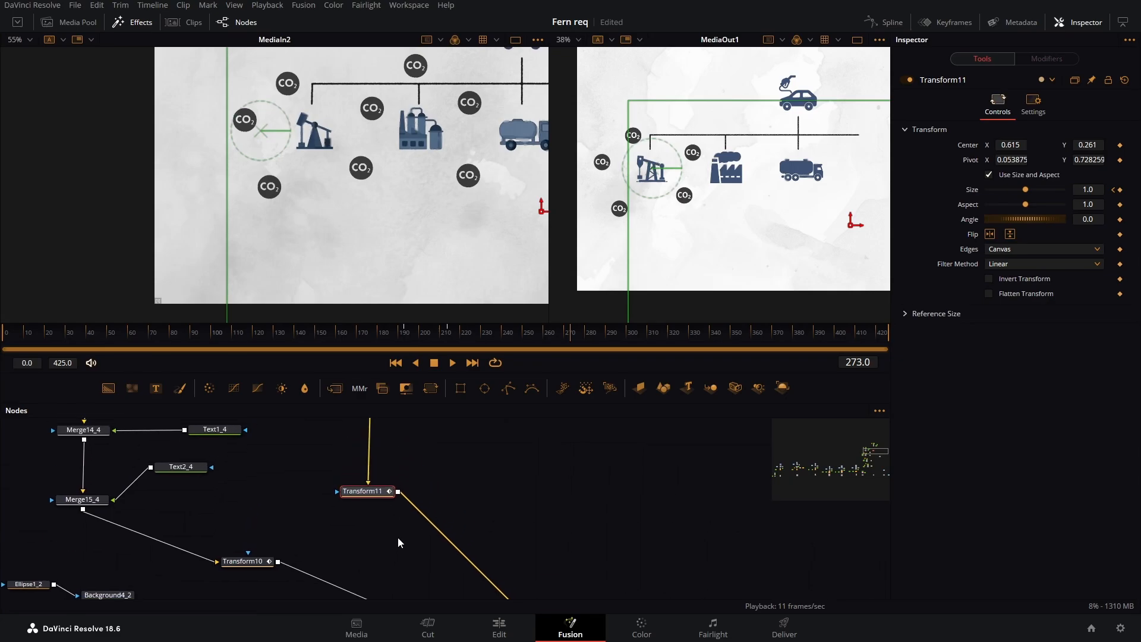
key("shift+space")
type("trans")
key("BackSpace")
key("BackSpace")
key("BackSpace")
key("BackSpace")
key("BackSpace")
type("ca")
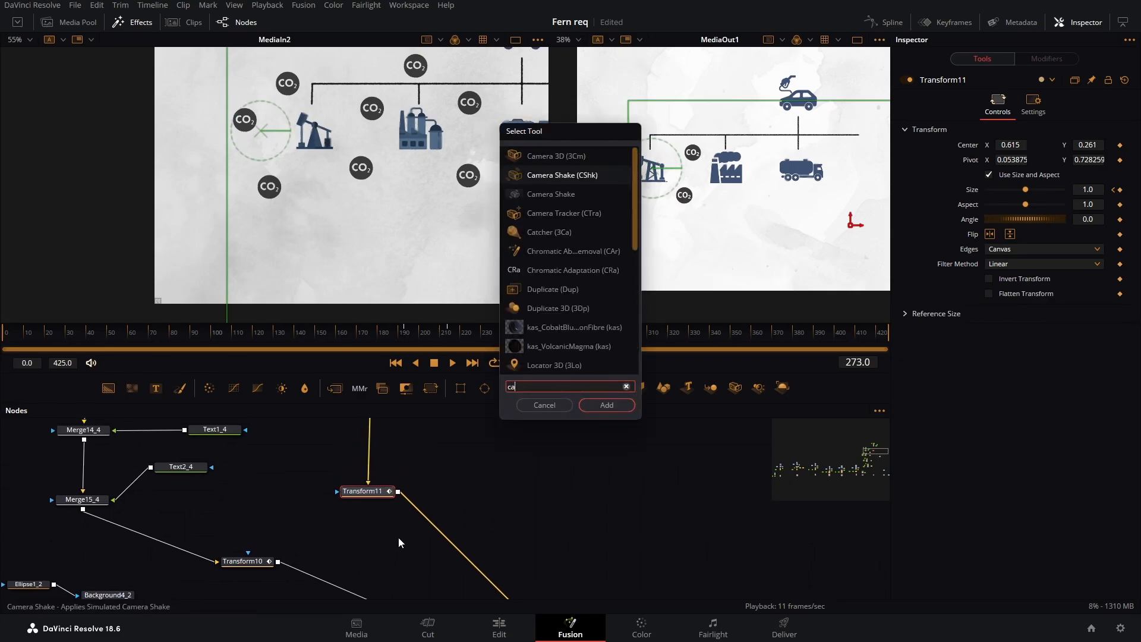
key("Return")
Tune CameraShake1 to a Motion Scale of 0.173 and a Speed Scale of 0.148, previewing the badge's drift against the reference
left_click_drag(464, 343, 477, 339)
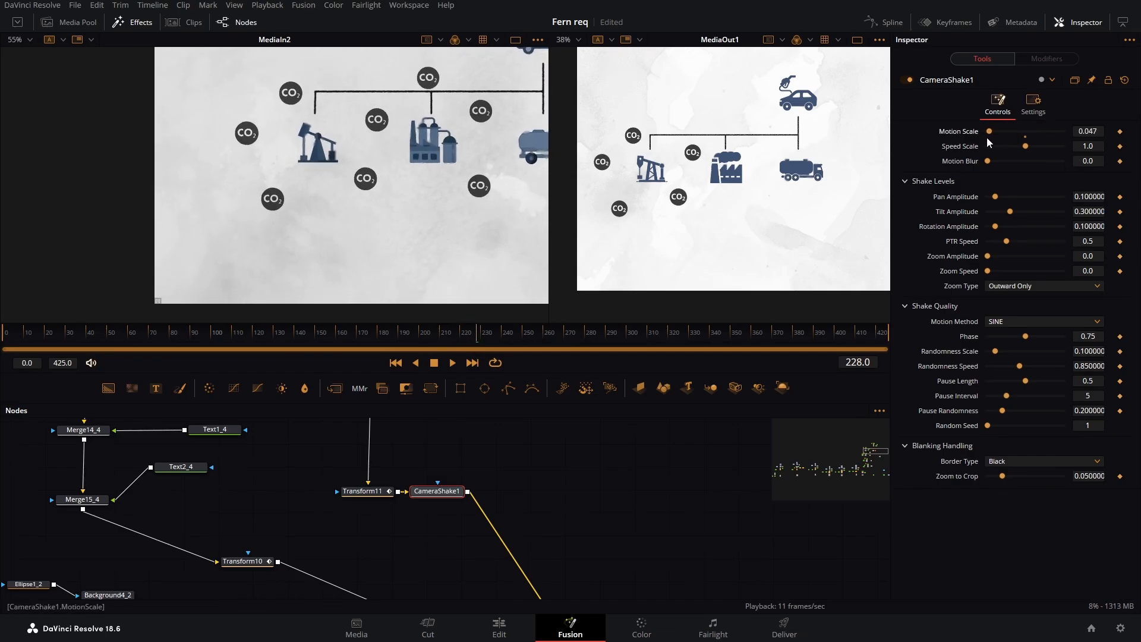
left_click_drag(1026, 147, 997, 158)
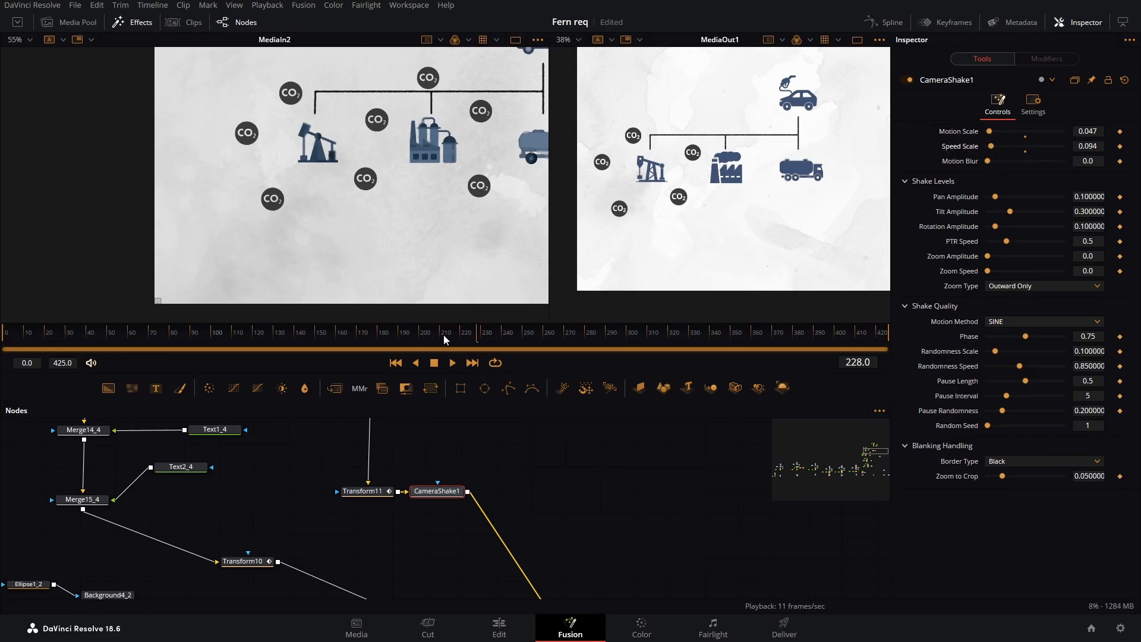
left_click_drag(473, 330, 463, 332)
key("space")
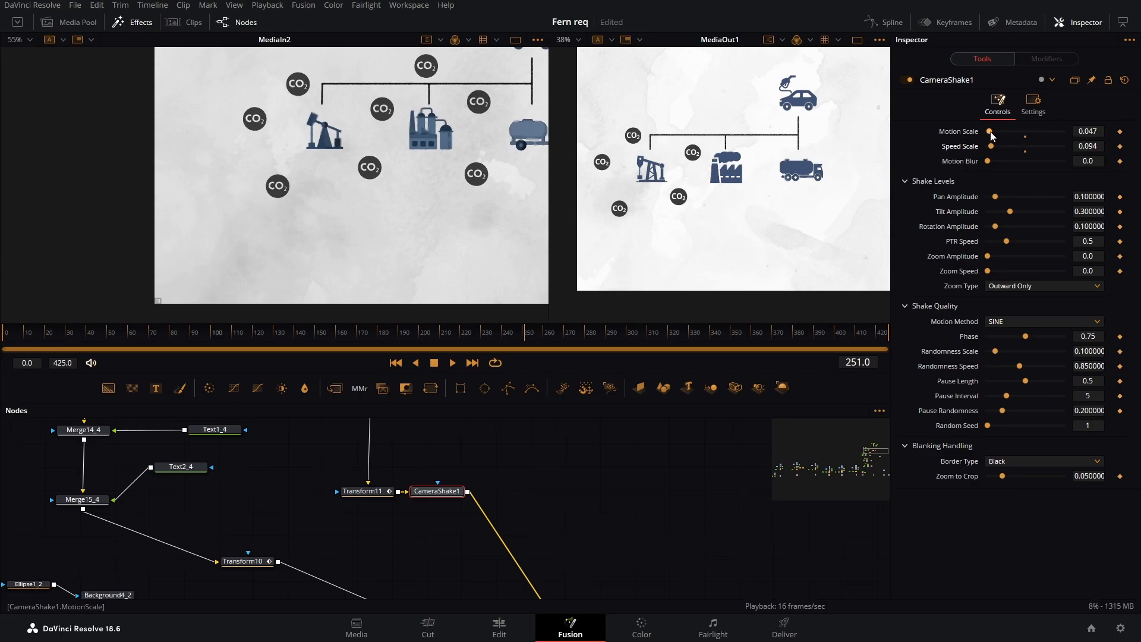
left_click(479, 333)
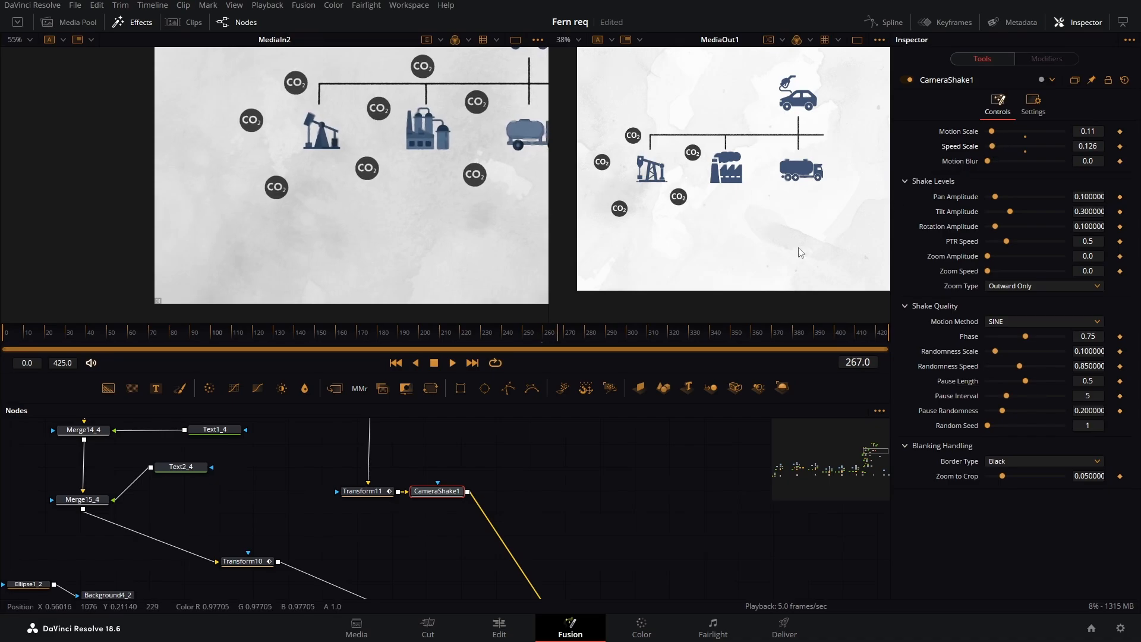
left_click(489, 344)
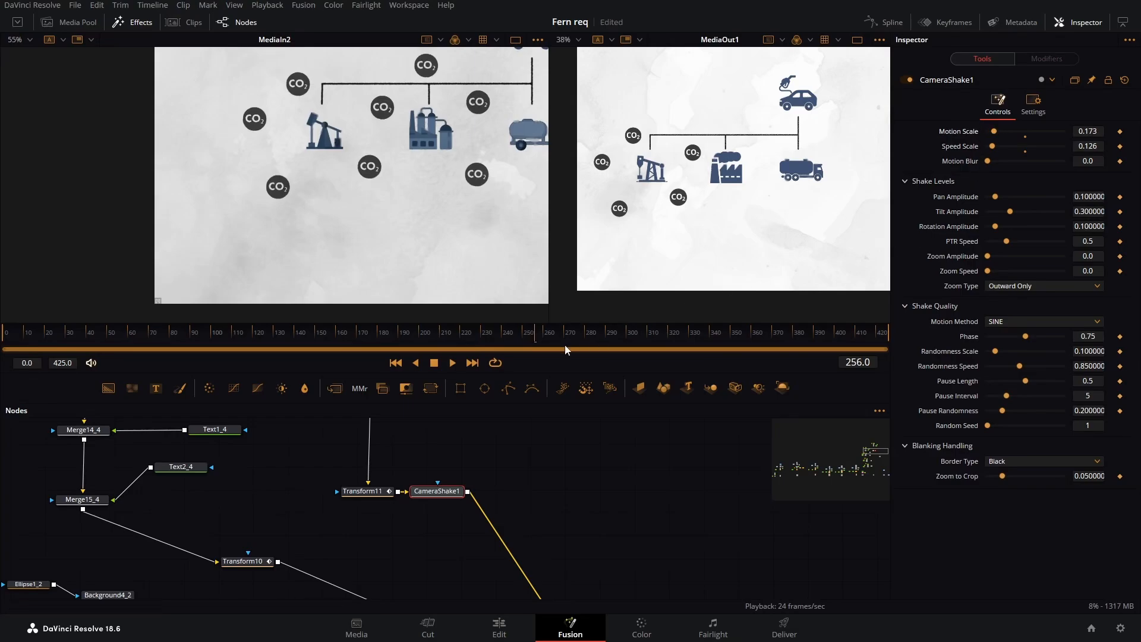
left_click(490, 337)
left_click(456, 337)
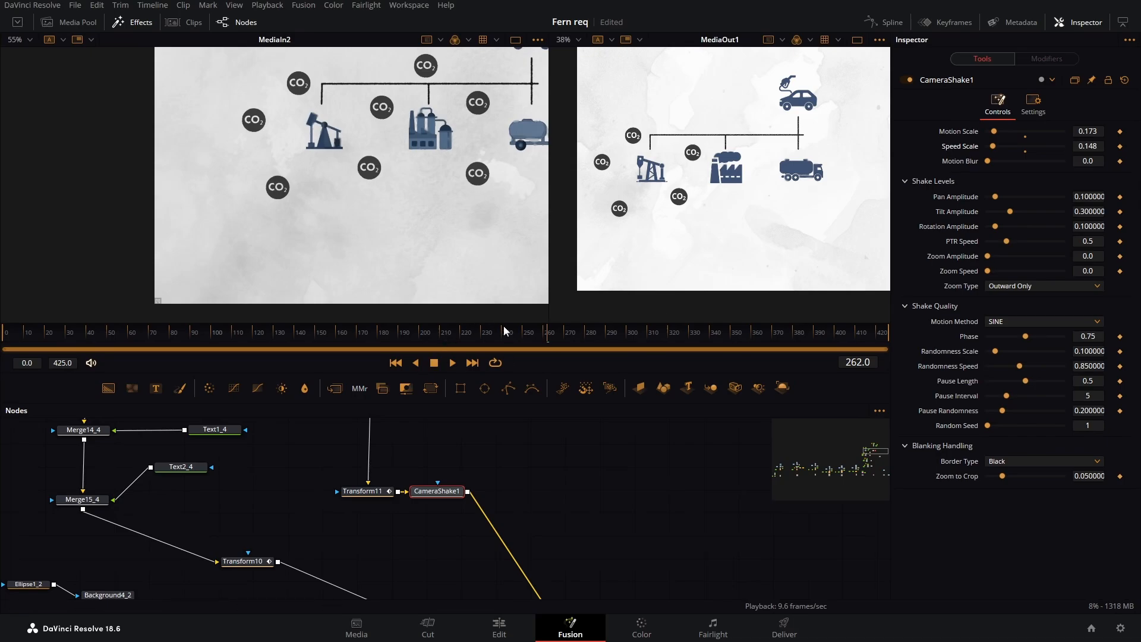
left_click_drag(504, 326, 526, 336)
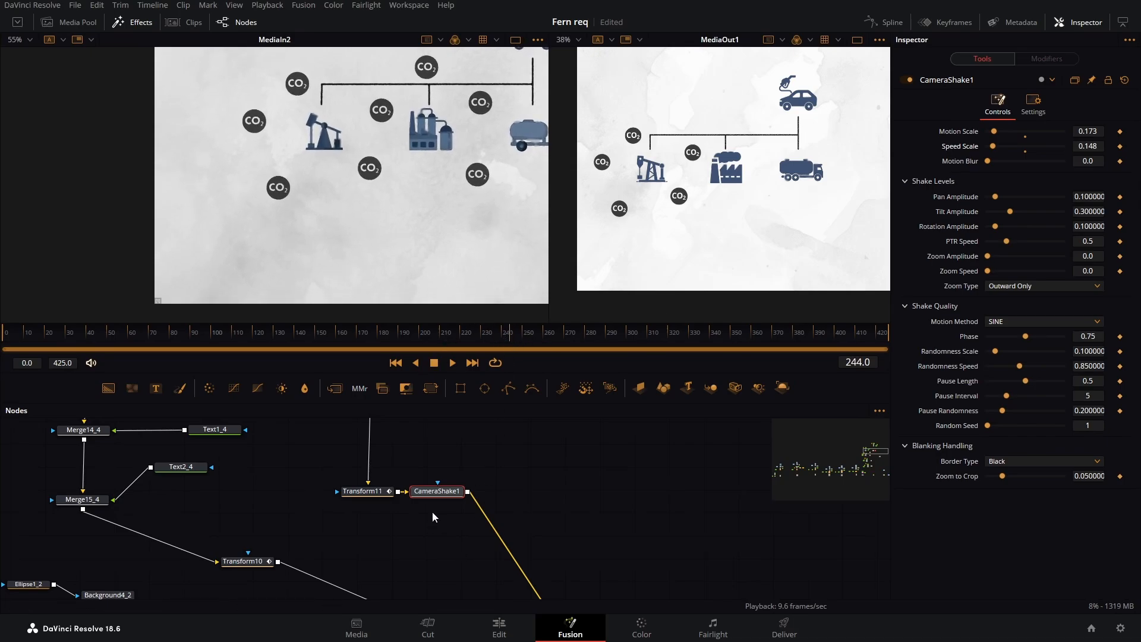
Insert copies of the tuned camera shake after Transform10 and Transform9
scroll(445, 543, "down", 3)
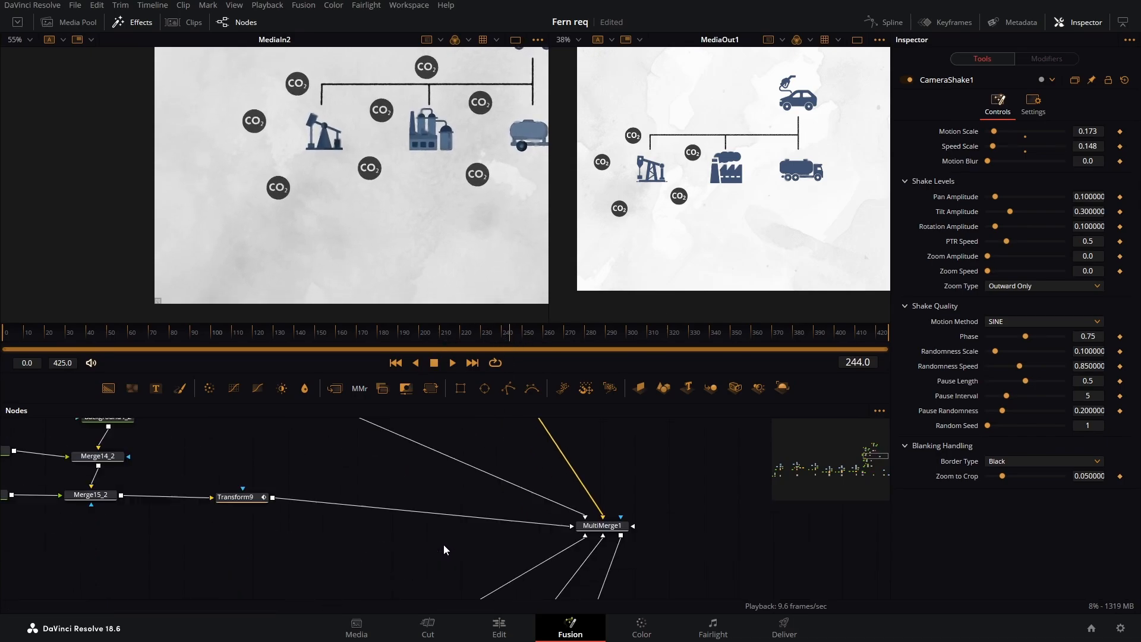
scroll(334, 495, "up", 2)
left_click(243, 490)
left_click(317, 490)
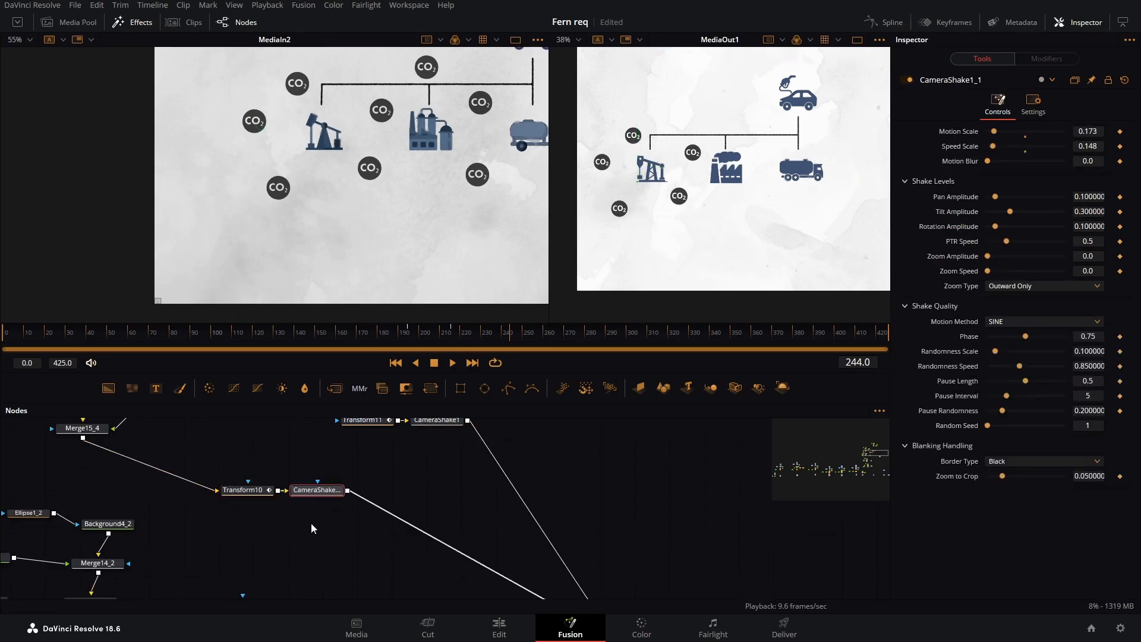
scroll(311, 523, "down", 3)
left_click(280, 489)
left_click(356, 489)
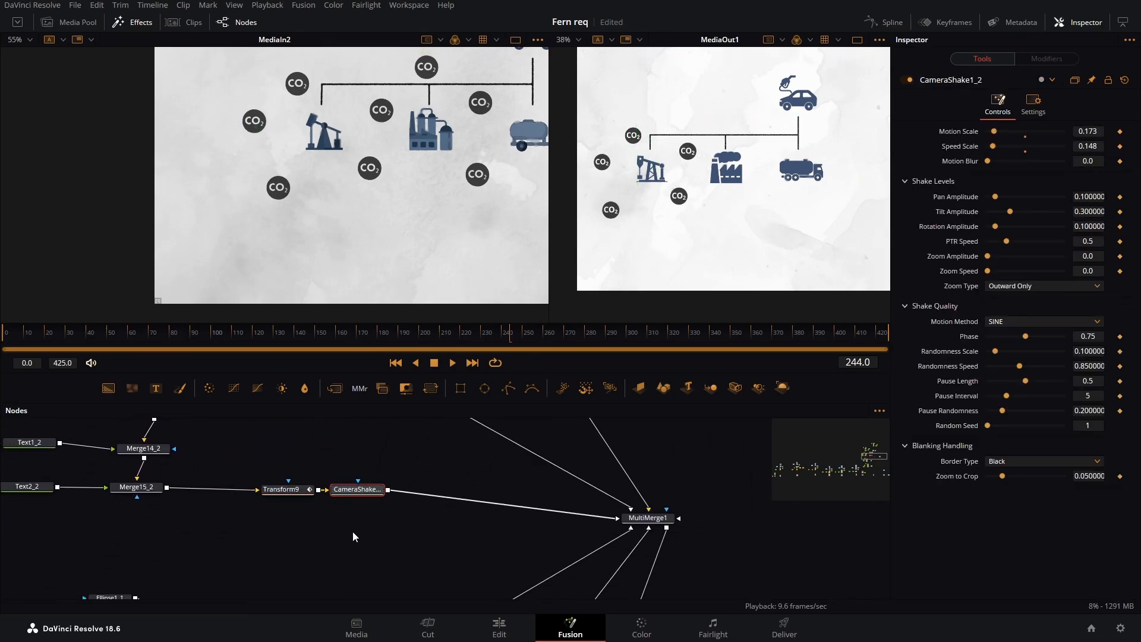
Paste copies of the camera shake after Transform8 and Transform12
left_click_drag(353, 533, 382, 390)
left_click(367, 542)
key("ctrl+v")
left_click_drag(432, 521, 359, 357)
left_click(311, 555)
key("ctrl+v")
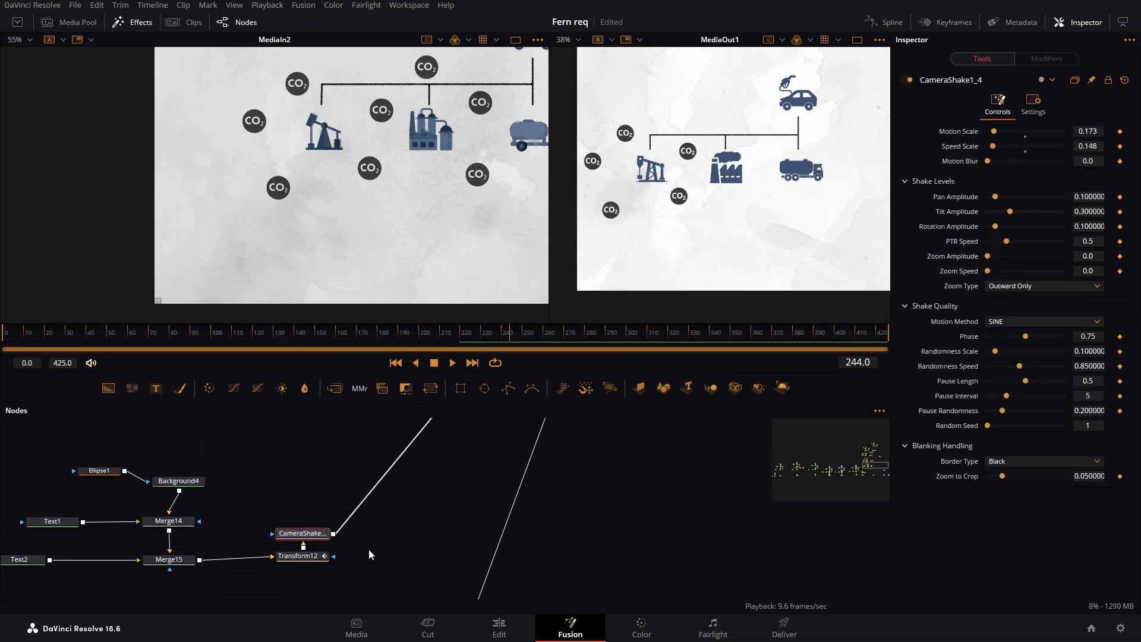
Play the animation to check the drift of all five oil pump badges with their camera shakes
left_click_drag(369, 548, 407, 379)
mouse_move(381, 502)
left_mouse_down()
mouse_move(362, 628)
mouse_move(387, 629)
left_mouse_up()
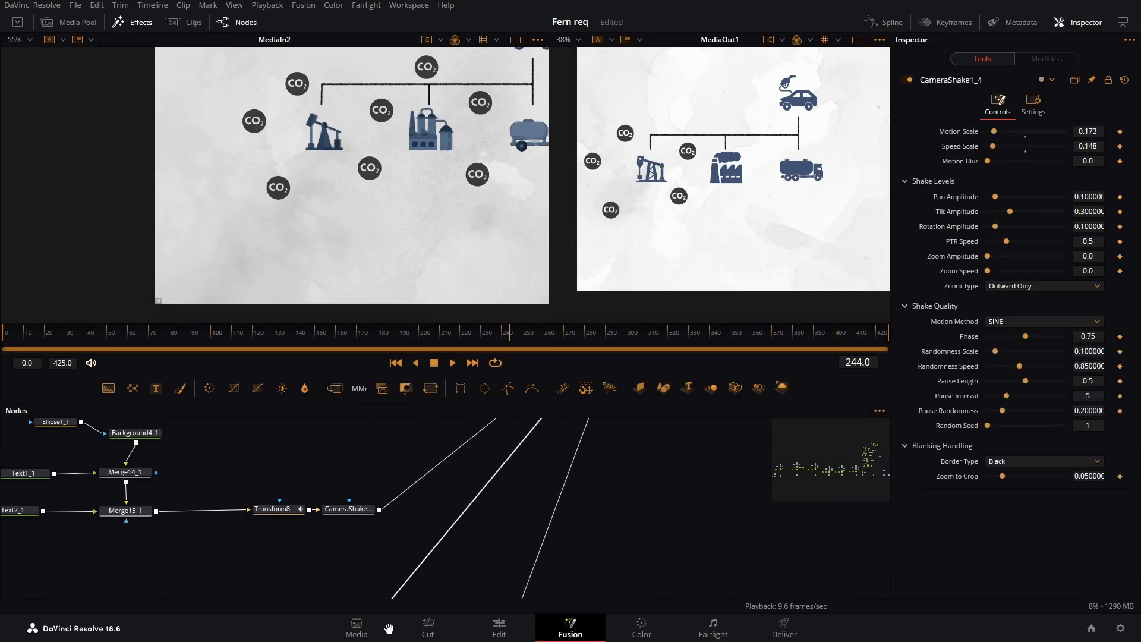
left_click_drag(416, 516, 386, 639)
left_click_drag(504, 335, 443, 337)
key("space")
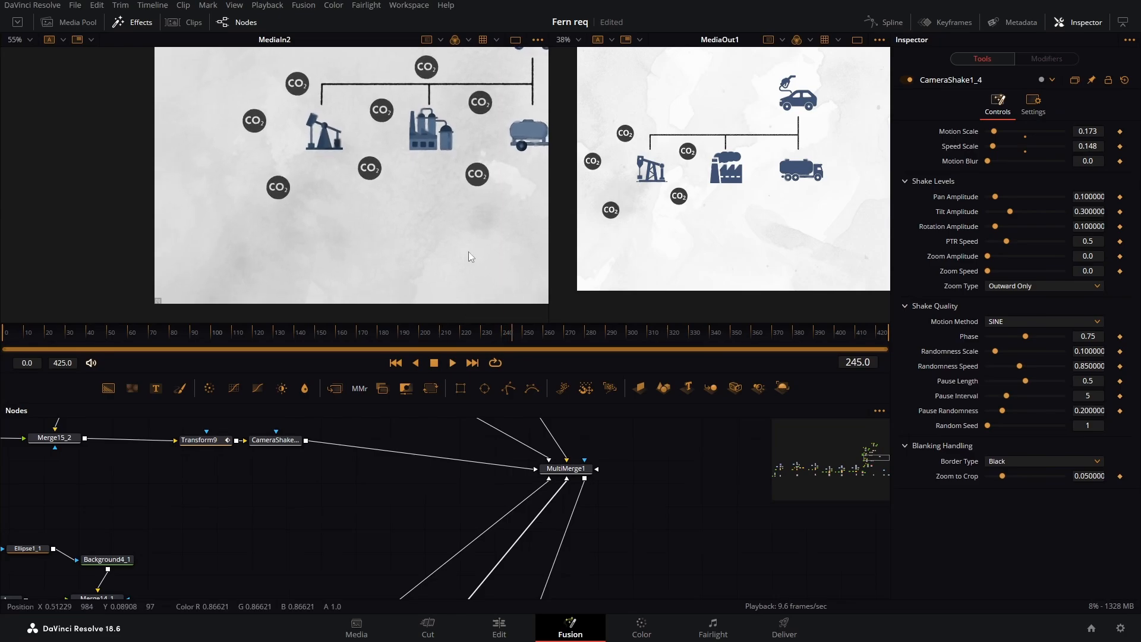
key("space")
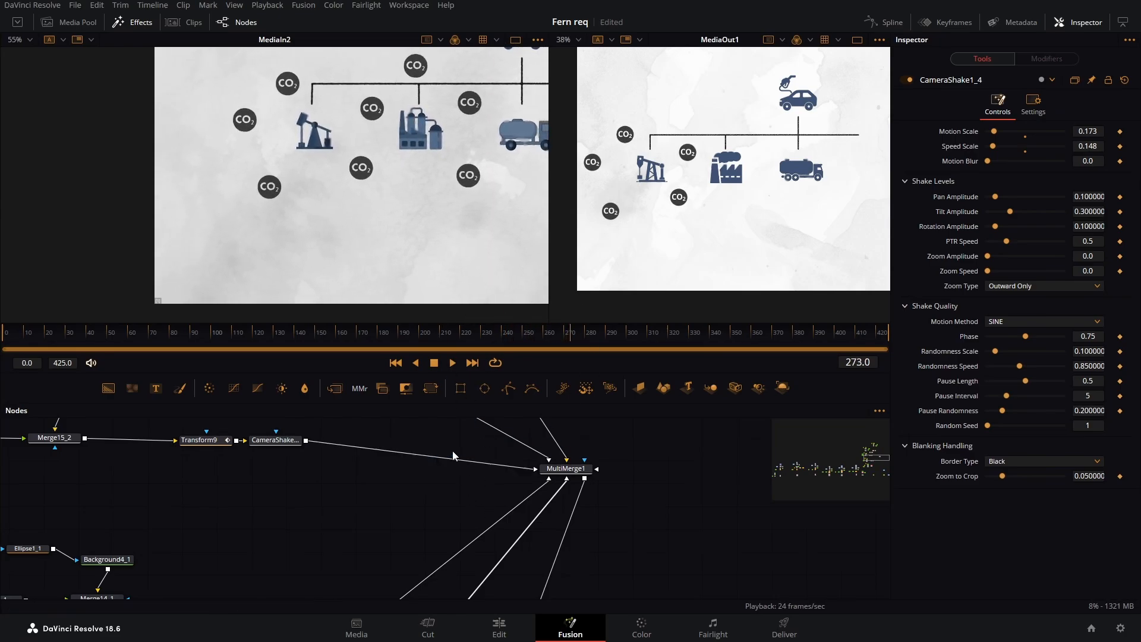
Vary the first two shakes: Pan Amplitude 0.181 and Tilt Amplitude 0.268 on CameraShake1, Pan Amplitude 0.165 on the one after Transform10
left_click_drag(451, 450, 428, 596)
left_click_drag(399, 442, 415, 596)
left_click_drag(407, 487, 412, 383)
left_click(410, 463)
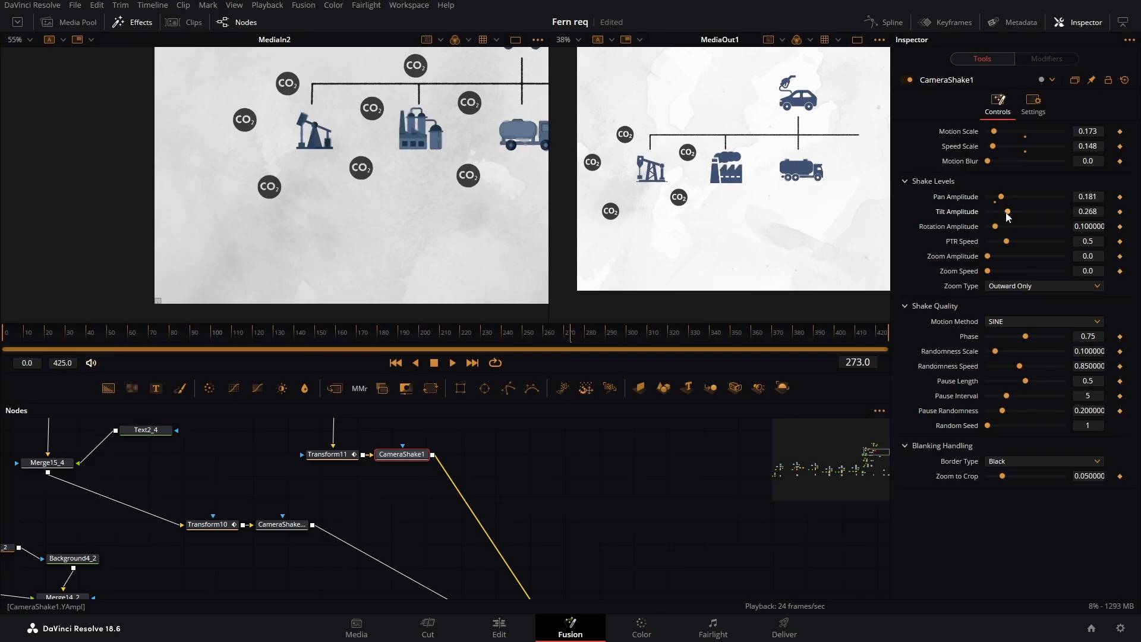
left_click(281, 525)
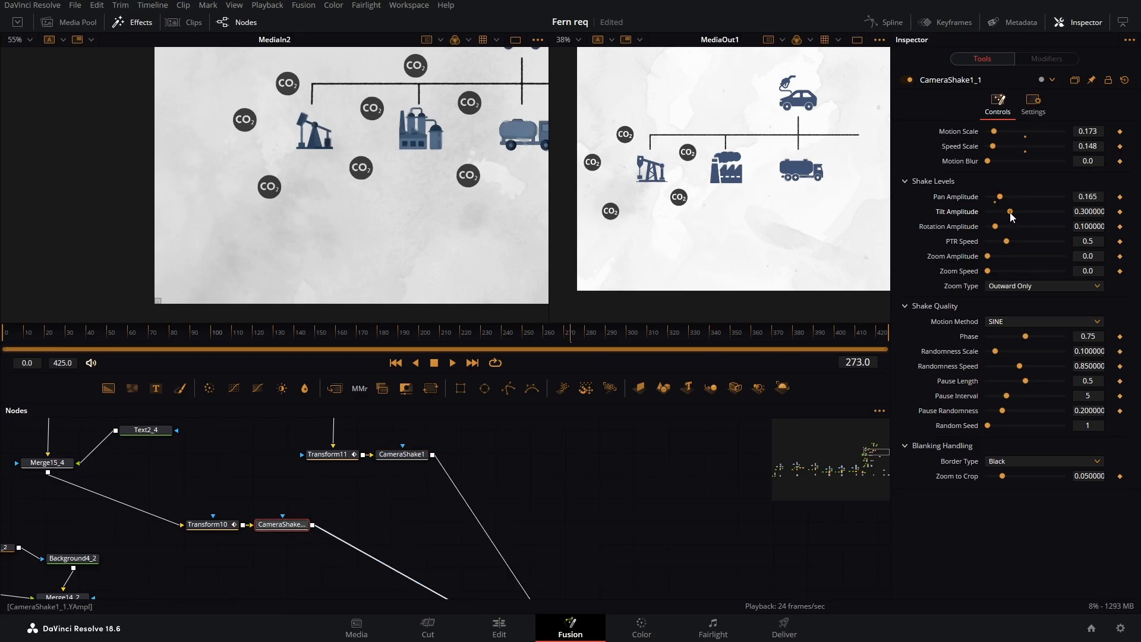
Set the camera shake after Transform9 to a Motion Scale of 0.22 and a Pan Amplitude of 0.165
left_click_drag(413, 500, 442, 420)
left_click_drag(415, 539, 426, 488)
left_click(320, 509)
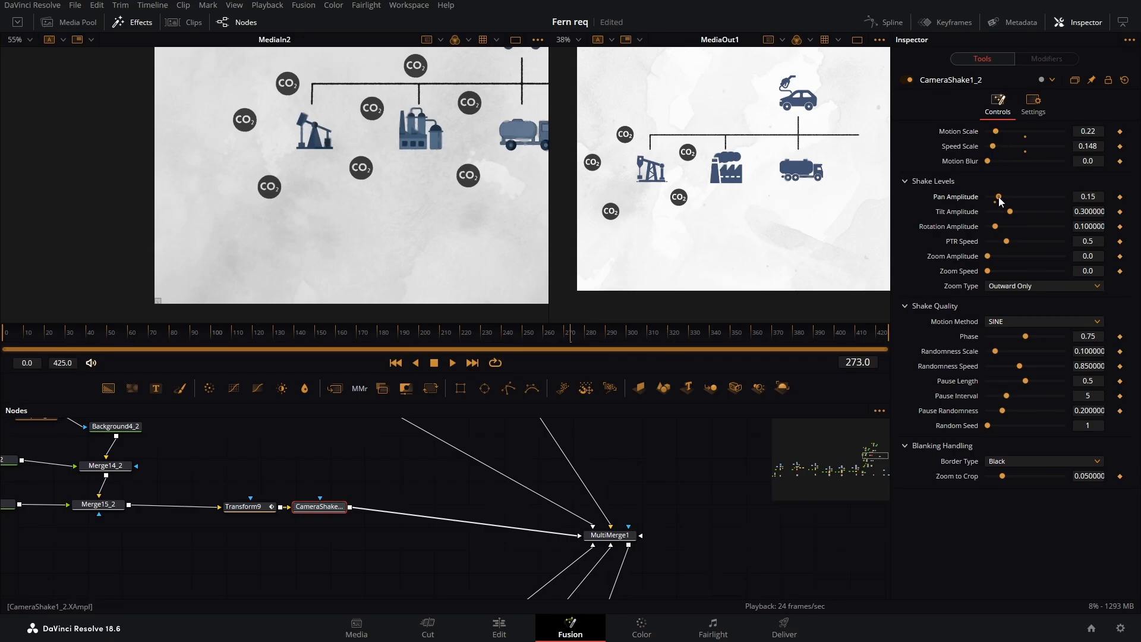
Set the camera shake after Transform8 to a Pan Amplitude of 0.205 and a Tilt Amplitude of 0.102
scroll(412, 518, "down", 5)
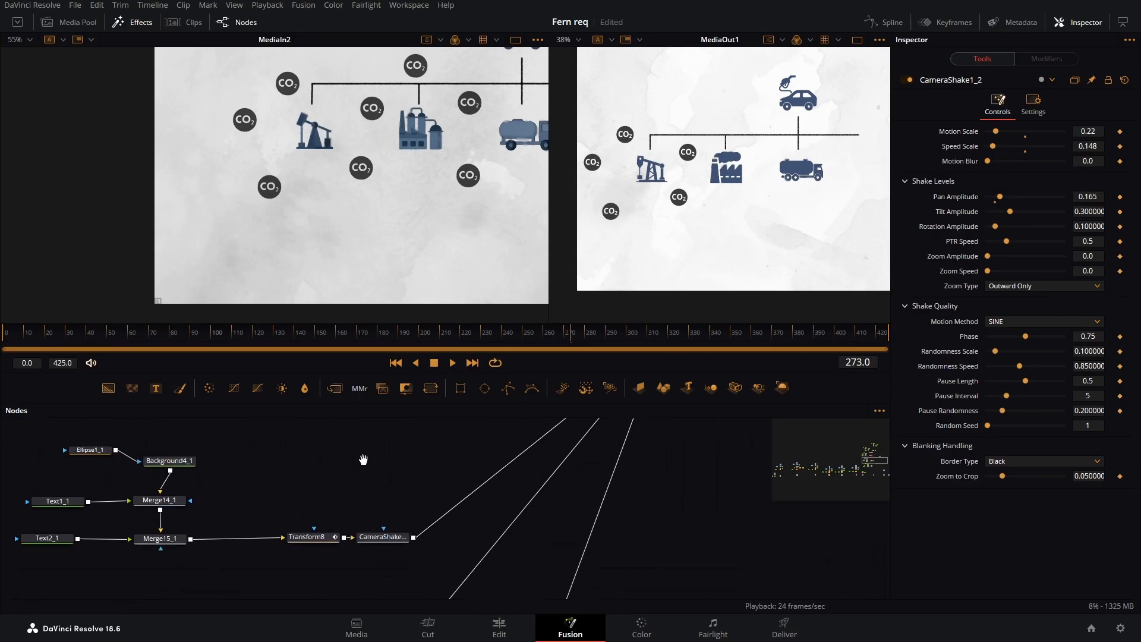
left_click(381, 501)
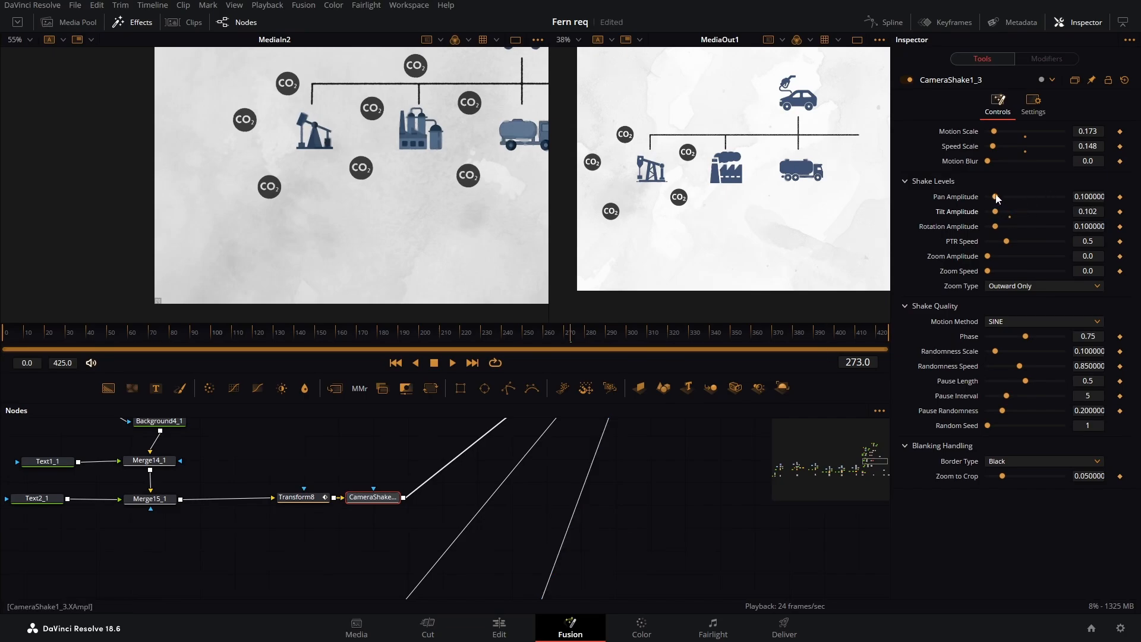
left_click_drag(997, 196, 999, 196)
Set the camera shake after Transform12 to Pan Amplitude 0.189, Tilt Amplitude 0.22 and Speed Scale 0.173
scroll(311, 543, "up", 5)
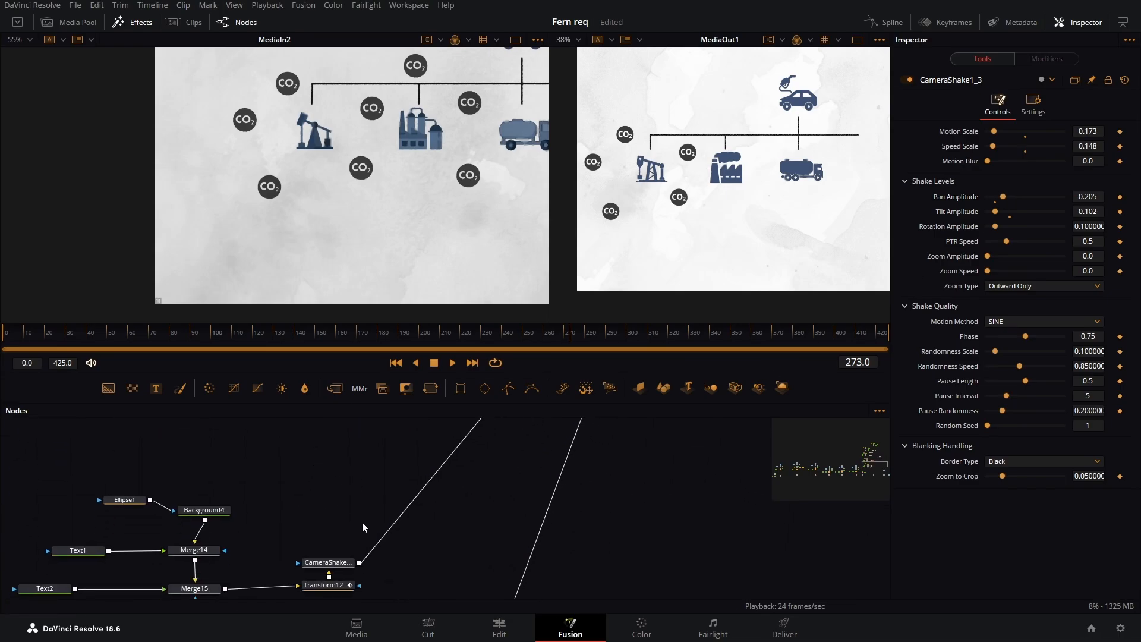
left_click(344, 503)
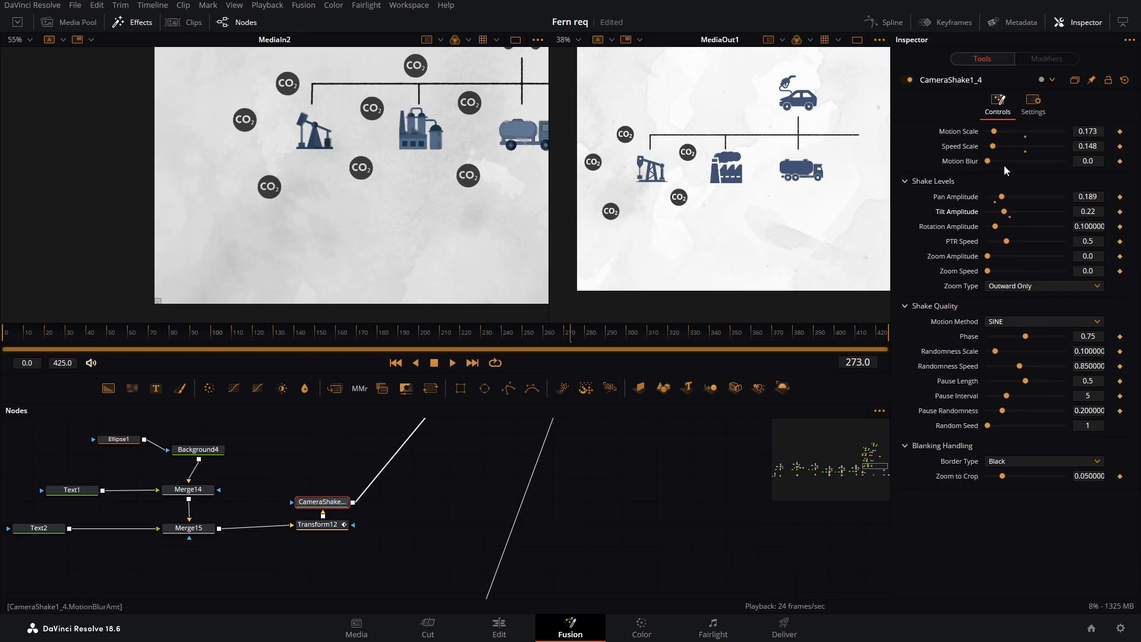
left_click_drag(996, 146, 996, 145)
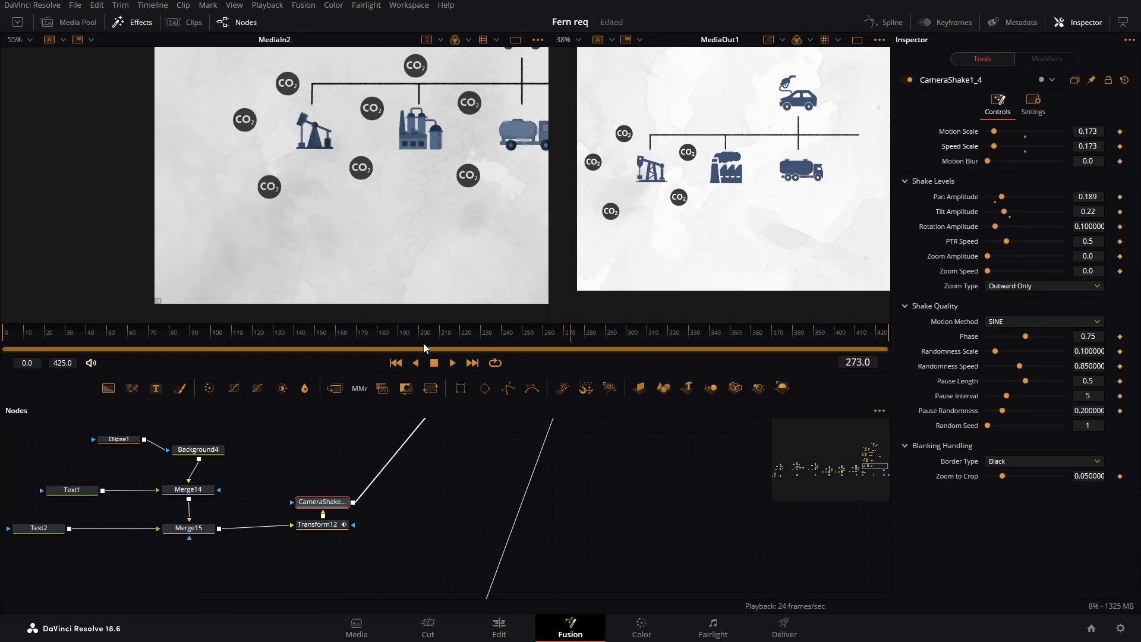
Play the animation from before the badges appear to review their individually varied drift
left_click(455, 333)
left_click_drag(455, 333, 401, 337)
key("space")
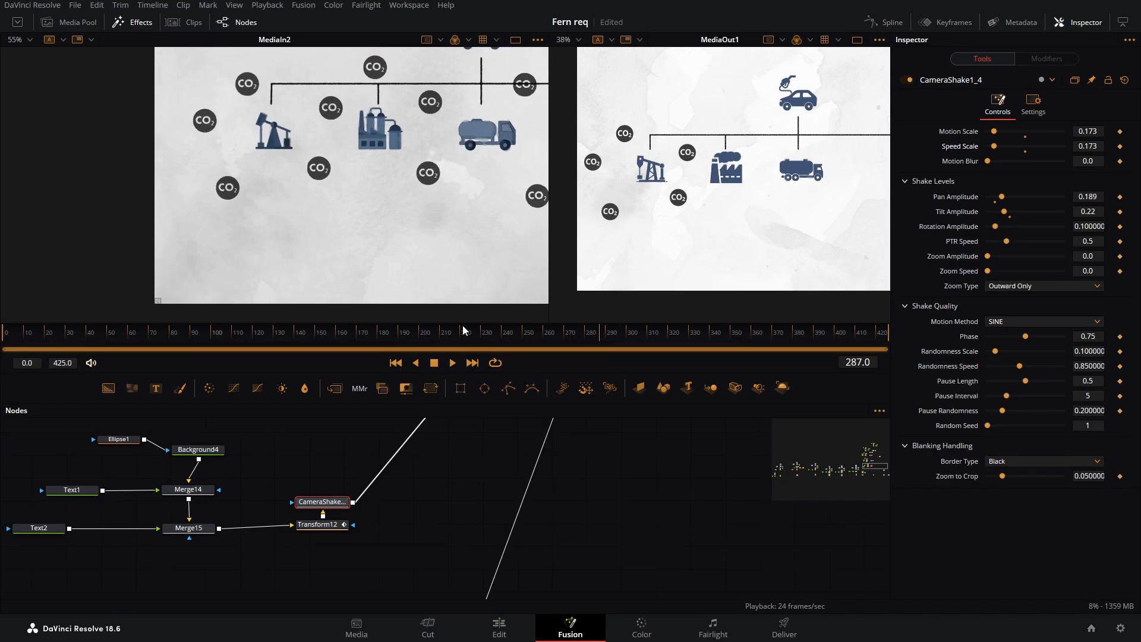
Scrub the reference to frame 345 to examine where all the CO₂ badges sit around the icons
left_click_drag(558, 334, 426, 338)
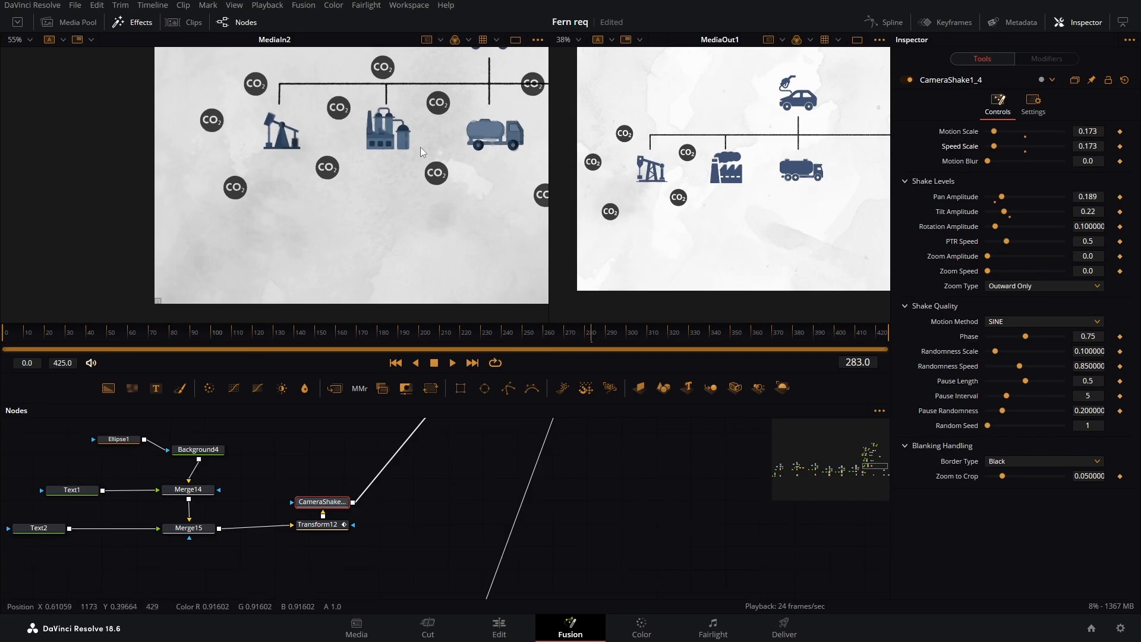
left_click_drag(420, 147, 273, 191)
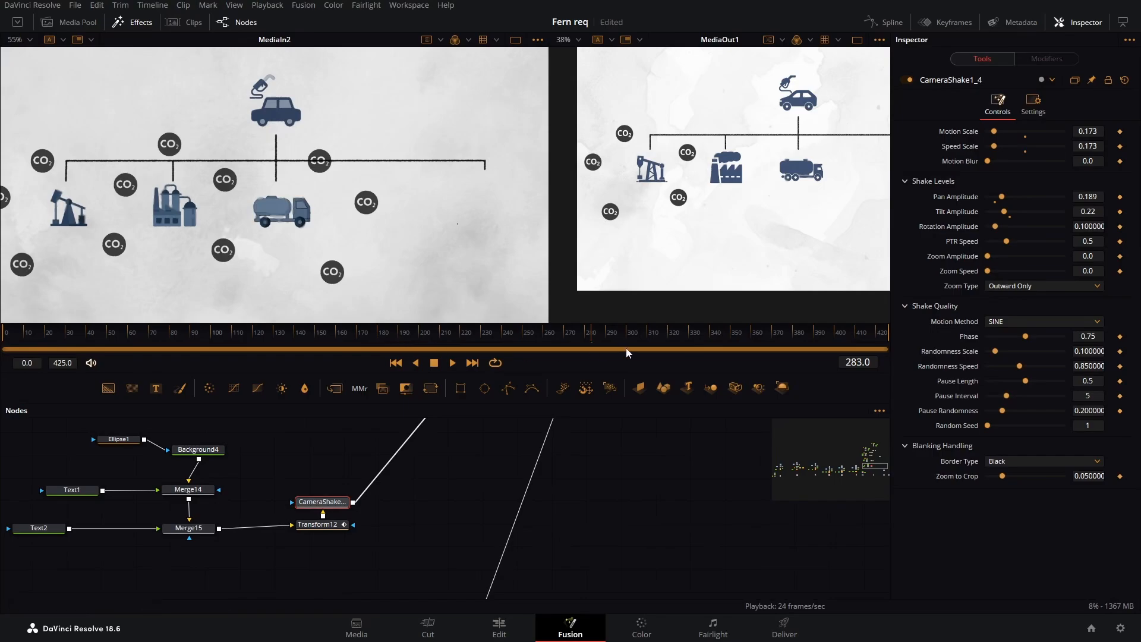
left_click_drag(661, 340, 722, 345)
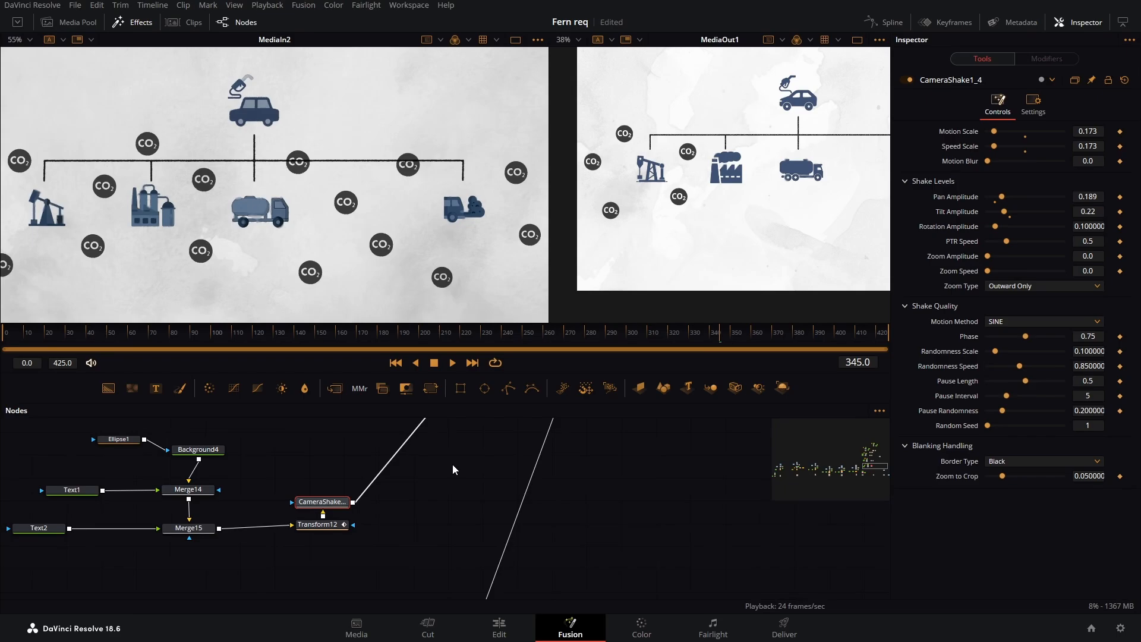
Duplicate the oil pump's complete CO₂ badge group with its MultiMerge for the factory icon
scroll(452, 465, "down", 5)
left_click_drag(522, 522, 708, 571)
left_click_drag(533, 584, 376, 465)
key("ctrl+c")
left_click(536, 469)
key("ctrl+v")
left_click(536, 469)
left_click_drag(536, 470, 459, 587)
left_click_drag(479, 505, 412, 565)
Raise the Blend of Merge12 so the reference overlays the composition semi-transparently
scroll(396, 470, "up", 5)
left_click(398, 520)
left_click_drag(858, 221, 886, 224)
left_click_drag(499, 570, 368, 434)
left_click(456, 574)
left_click_drag(988, 295, 1020, 294)
Set the Center of Transform11_1 to X 0.788, Y 0.255 and shift the Transform10_1 badge horizontally to match the reference
left_click_drag(366, 454, 452, 594)
left_click(308, 574)
left_click_drag(1010, 145, 1082, 145)
left_click_drag(394, 528, 443, 440)
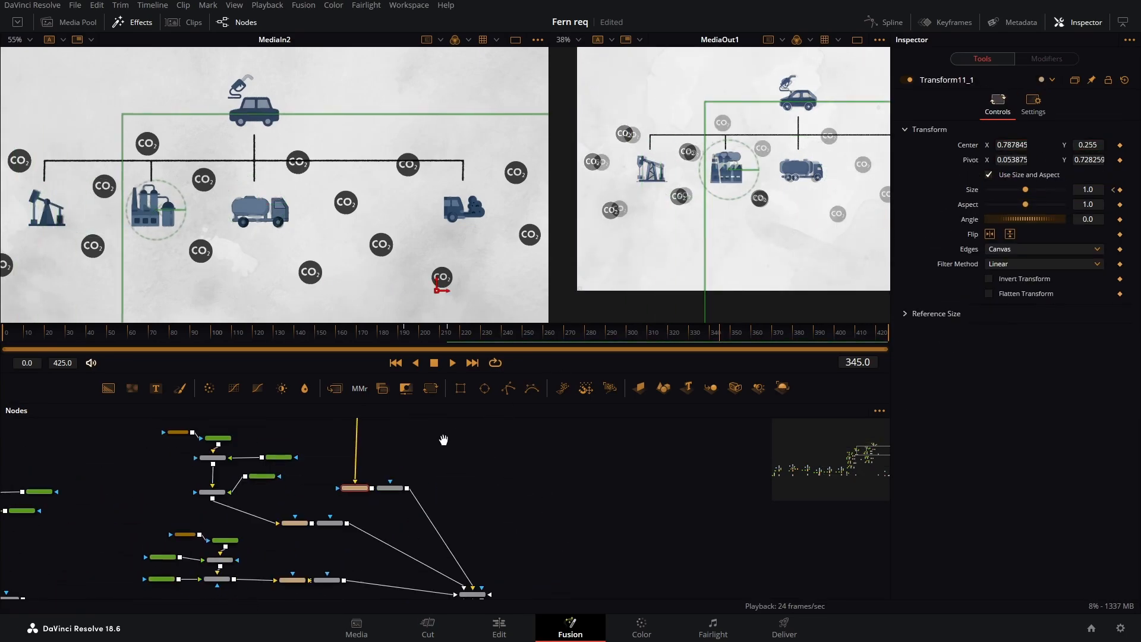
left_click(303, 512)
mouse_move(1010, 145)
left_mouse_down()
mouse_move(1079, 145)
mouse_move(1024, 145)
left_mouse_up()
Delete the Transform8 and Transform9 badge branches from the factory's copy of the badge group
left_click(303, 543)
left_click_drag(249, 568, 252, 555)
key("Delete")
left_click_drag(148, 461, 324, 479)
left_click_drag(169, 443, 378, 512)
key("Delete")
Set the Center of Transform12_1 to X 0.709, Y 0.54
left_click_drag(303, 586, 325, 598)
left_click(369, 523)
left_click_drag(1011, 145, 1079, 145)
left_click_drag(1088, 145, 1099, 145)
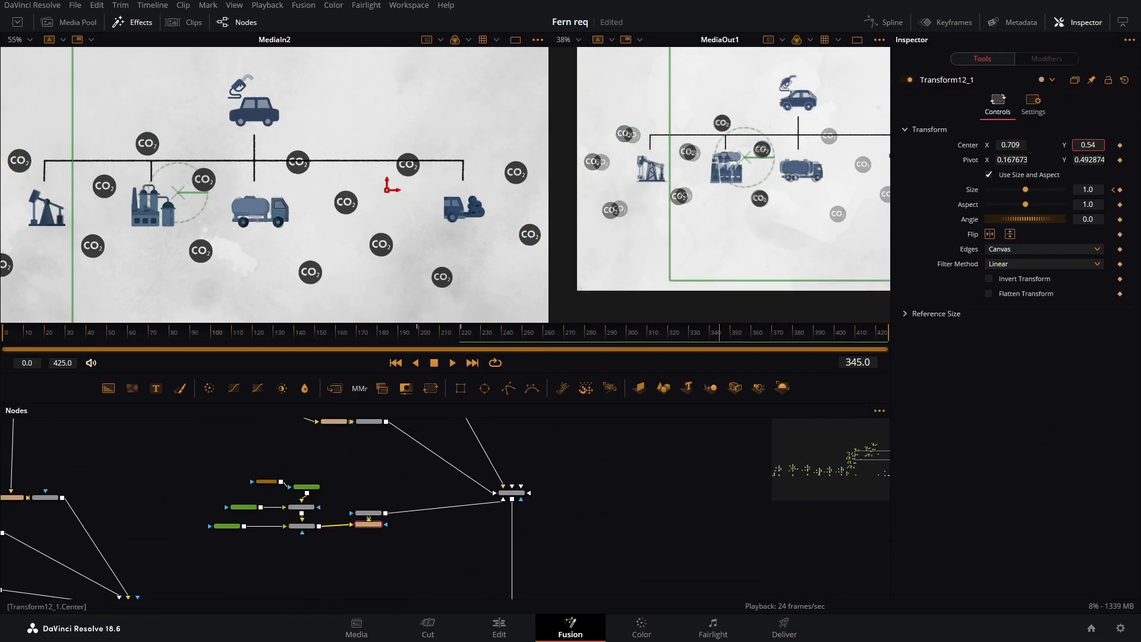
Vary the camera shakes of the three factory badges, giving the one after Transform11_1 a Motion Scale of 0.268
left_click(368, 512)
left_click_drag(995, 197, 998, 197)
left_click_drag(371, 439, 353, 528)
left_click(351, 510)
left_click_drag(1004, 211, 1006, 212)
left_click_drag(995, 147, 993, 146)
left_click_drag(410, 458, 386, 526)
left_click(387, 543)
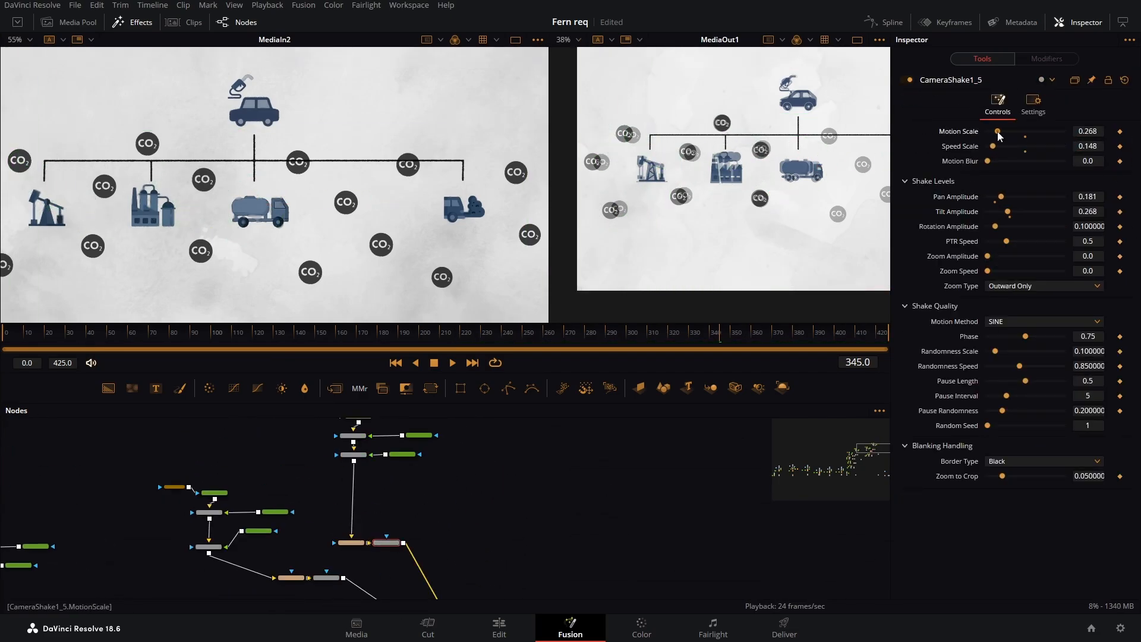
Duplicate the factory's three-badge group for the tanker truck and shift MediaIn2, Merge12 and MediaOut1 away to make room
scroll(551, 559, "down", 3)
left_click_drag(501, 581, 327, 427)
key("ctrl+c")
key("ctrl+v")
left_click_drag(381, 469, 517, 464)
left_click_drag(410, 585, 357, 502)
left_click_drag(389, 561, 813, 563)
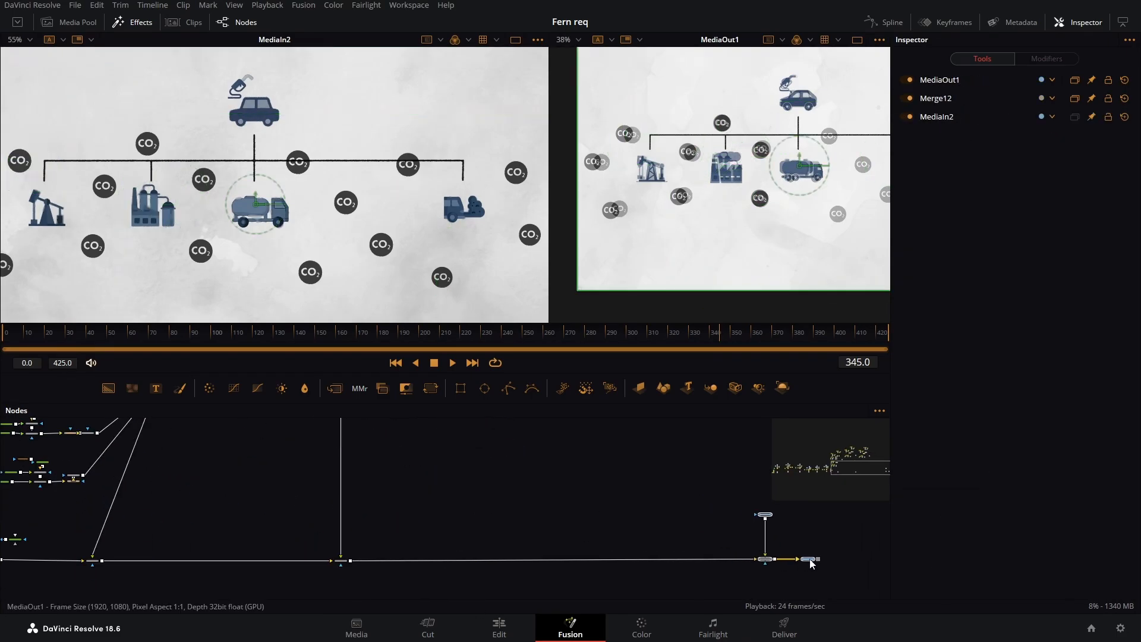
left_click_drag(467, 430, 334, 542)
Position the tanker's badges: Center of Transform11_1_1 at X 0.954, Y 0.2 and of Transform10_1_1 at X 0.941, Y 0.485
left_click_drag(435, 440, 440, 551)
scroll(441, 499, "up", 3)
left_click(353, 495)
left_click_drag(1010, 145, 1077, 145)
left_click_drag(491, 477, 487, 461)
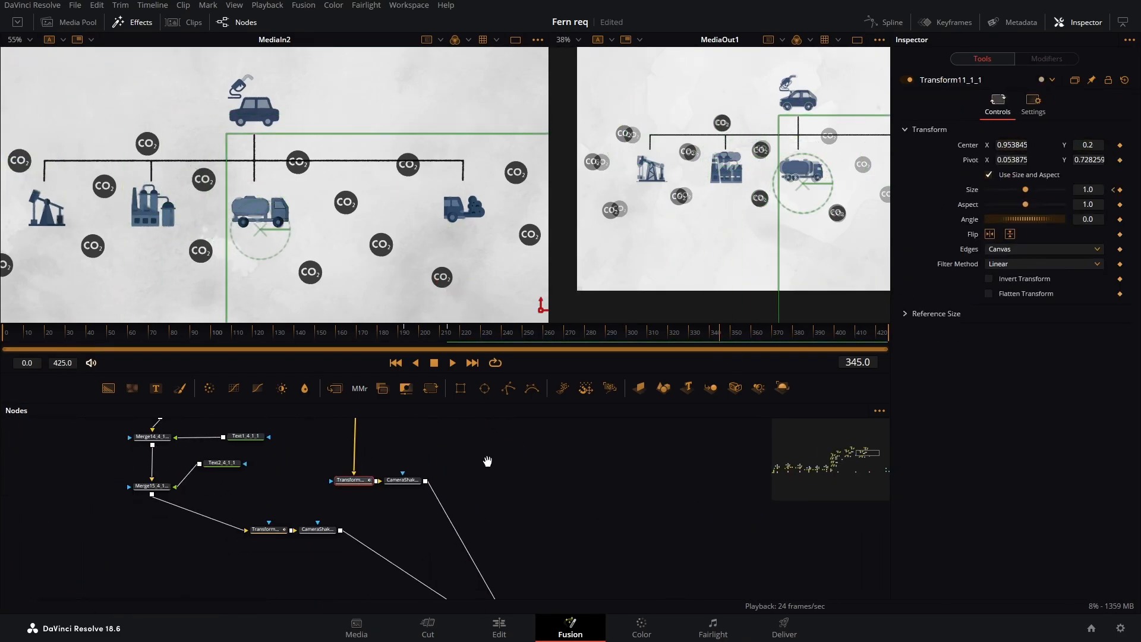
left_click(401, 475)
left_click(352, 475)
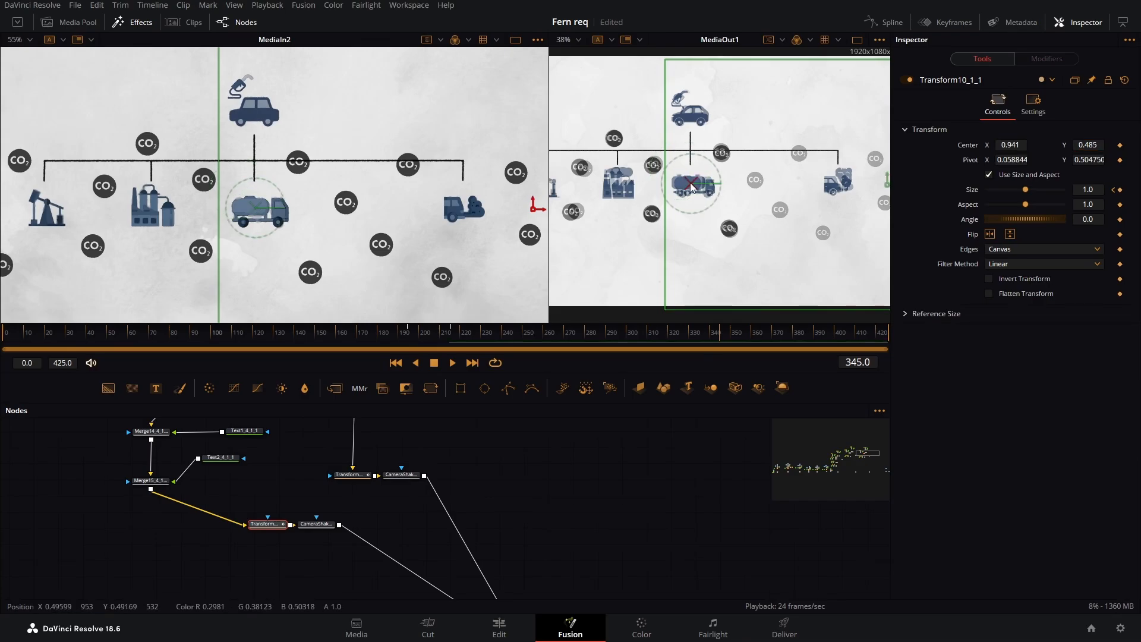
left_click(401, 475)
Set Transform12_1_1's Center to 1.023, 0.54 with its pivot on the tanker, and its camera shake's Pan Amplitude to 0.173
scroll(403, 510, "down", 2)
left_click(402, 566)
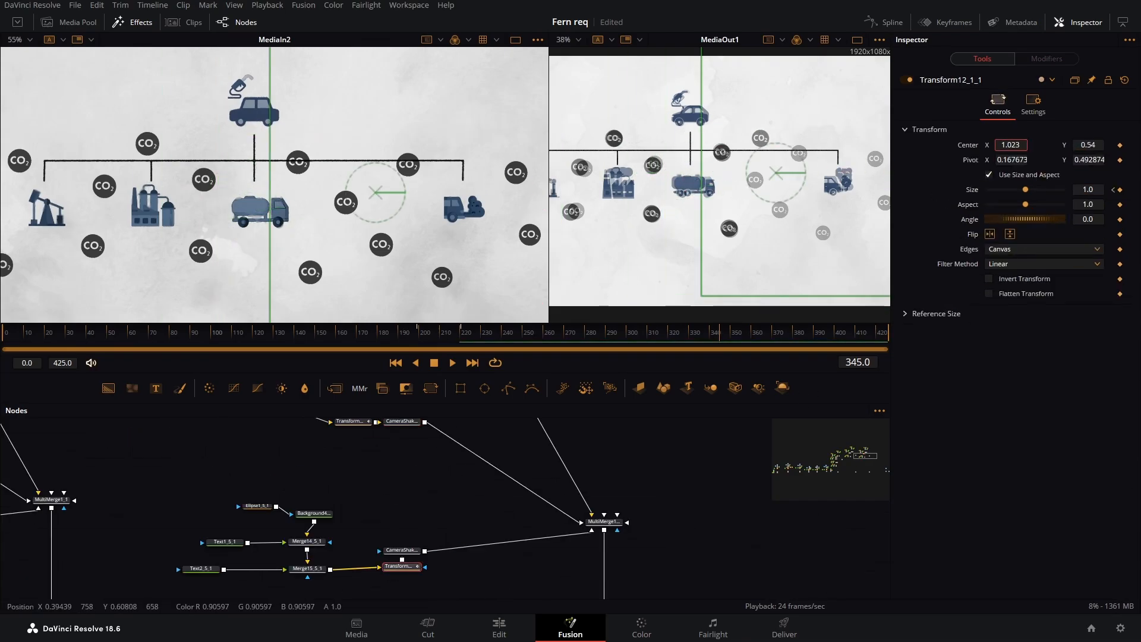
left_click_drag(771, 213, 693, 184)
left_click(402, 551)
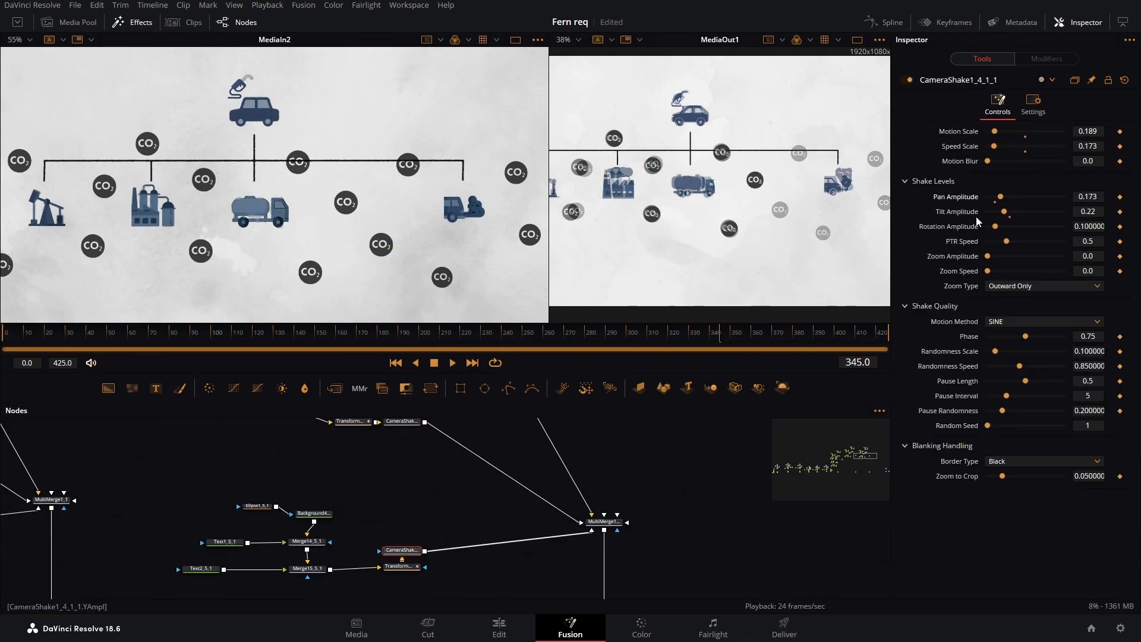
Realign the factory badges' pivots on the factory icon, setting the Pivot of Transform11_1 to about X 0.0445, Y 0.7378
left_click_drag(179, 489, 630, 467)
left_click(300, 523)
left_click_drag(307, 461, 319, 574)
left_click(349, 443)
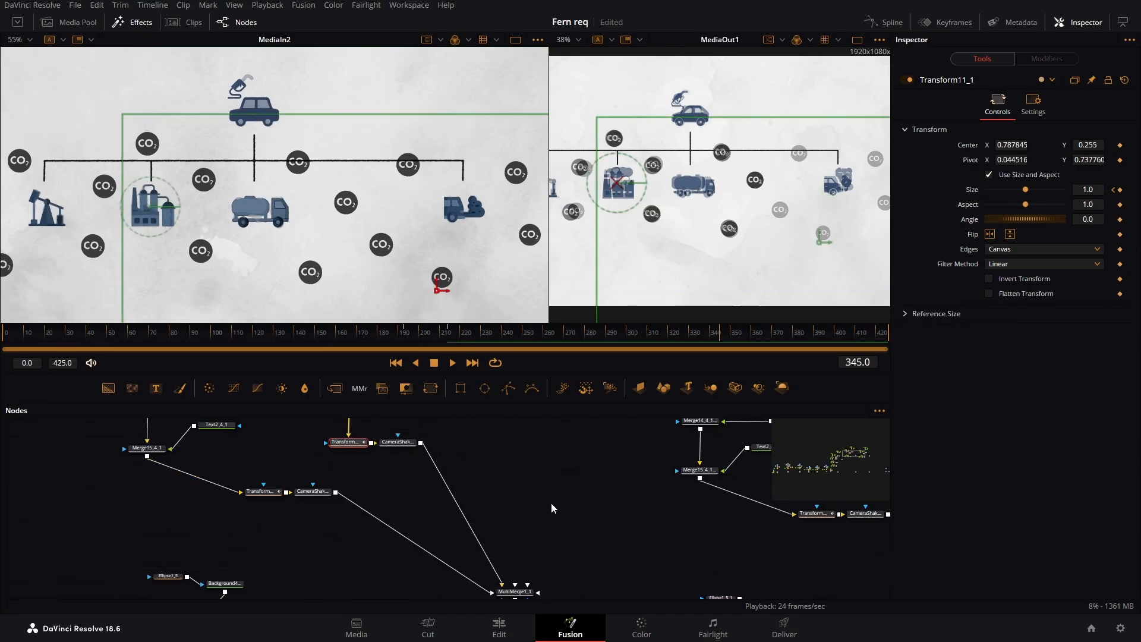
Duplicate the oil pump's five-badge group and merge the copy into the main chain for the last truck
scroll(516, 501, "down", 5)
left_click_drag(403, 595, 263, 420)
key("ctrl+c")
left_click_drag(825, 453, 441, 509)
left_click(532, 469)
key("ctrl+v")
left_click_drag(377, 511, 454, 587)
left_click_drag(407, 564, 472, 564)
left_click_drag(424, 425, 252, 565)
Set the Center of Transform12_2 in the last truck's badge group to X 1.103, Y 0.484
left_click_drag(438, 457, 438, 464)
scroll(375, 476, "up", 5)
left_click(367, 548)
mouse_move(1011, 145)
left_mouse_down()
mouse_move(1046, 145)
mouse_move(1009, 145)
left_mouse_up()
left_click_drag(1088, 145, 1078, 145)
left_click(367, 536)
Set the Center of Transform8_1 to X 1.268, Y 0.46 and place its pivot on the last truck icon
left_click_drag(416, 487, 386, 531)
left_click(330, 497)
left_click_drag(1011, 145, 1055, 145)
left_click_drag(1089, 145, 1095, 145)
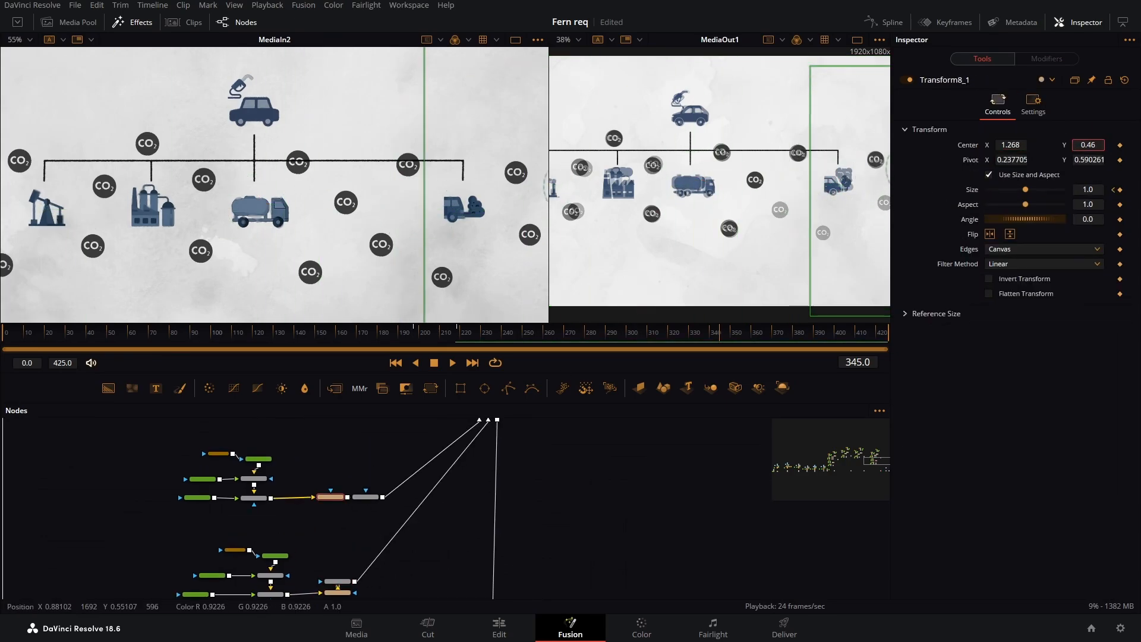
left_click(366, 496)
left_click(332, 497)
left_click_drag(844, 184, 710, 196)
left_click_drag(782, 181, 700, 198)
Set the Center of Transform9_1 to X 1.154, Y 0.186 and vary the motion and pan of its camera shake
left_click_drag(357, 454, 364, 536)
left_click(316, 482)
mouse_move(1011, 145)
left_mouse_down()
mouse_move(1051, 145)
mouse_move(1015, 145)
left_mouse_up()
left_click_drag(1089, 145, 1075, 145)
left_click(351, 482)
left_click_drag(1004, 130, 996, 146)
left_click_drag(1005, 197, 1000, 197)
Move the Transform10_2 badge onto its counterpart in the reference and place its pivot on the last truck icon
left_click_drag(362, 446, 380, 503)
left_click(336, 481)
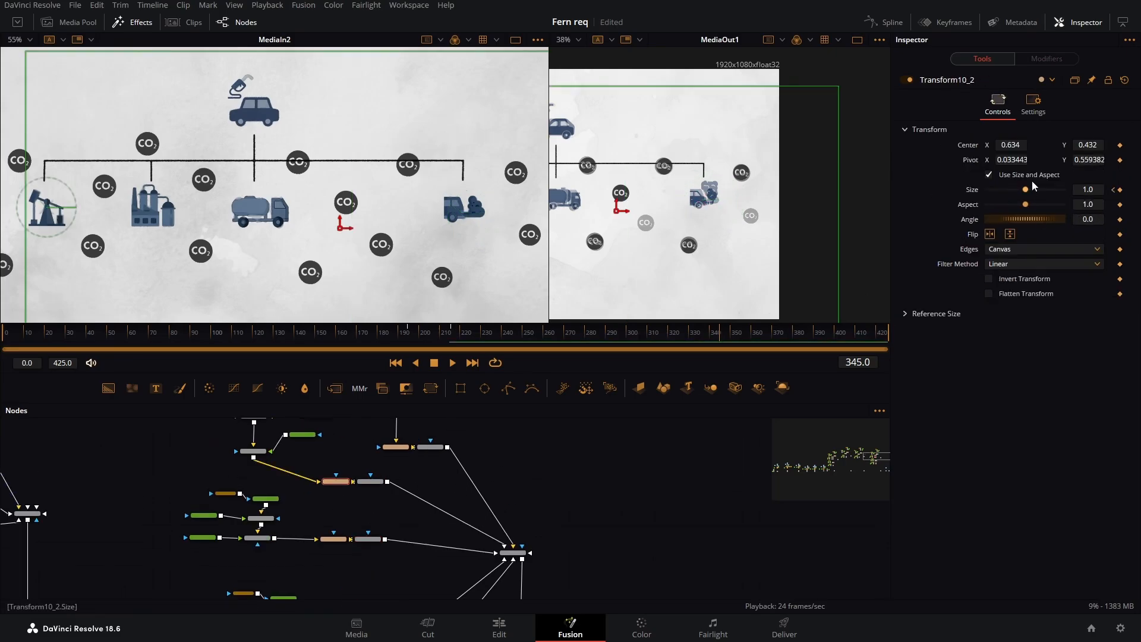
left_click_drag(1011, 145, 1050, 145)
left_click_drag(1088, 145, 1081, 145)
left_click_drag(699, 228, 703, 198)
left_click(370, 481)
Set Transform11_2's Center to 1.068, 0.261 with its pivot on the last truck, and its camera shake's Tilt Amplitude to 0.213
left_click_drag(403, 478, 410, 518)
left_click(403, 486)
left_click_drag(1011, 145, 1055, 150)
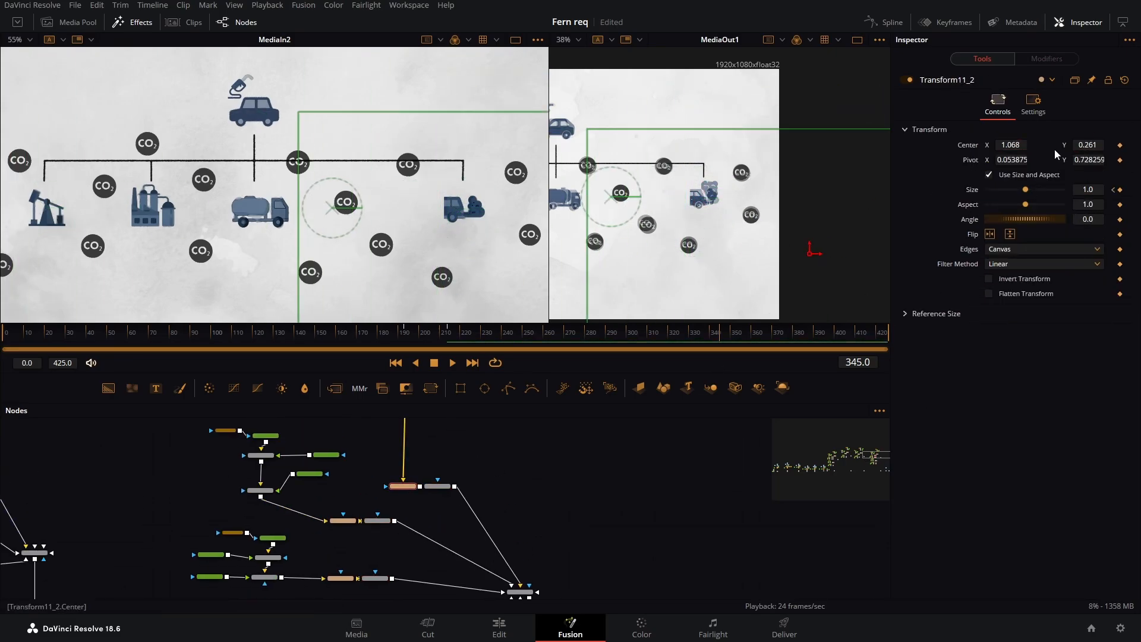
left_click_drag(611, 198, 700, 197)
left_click(437, 486)
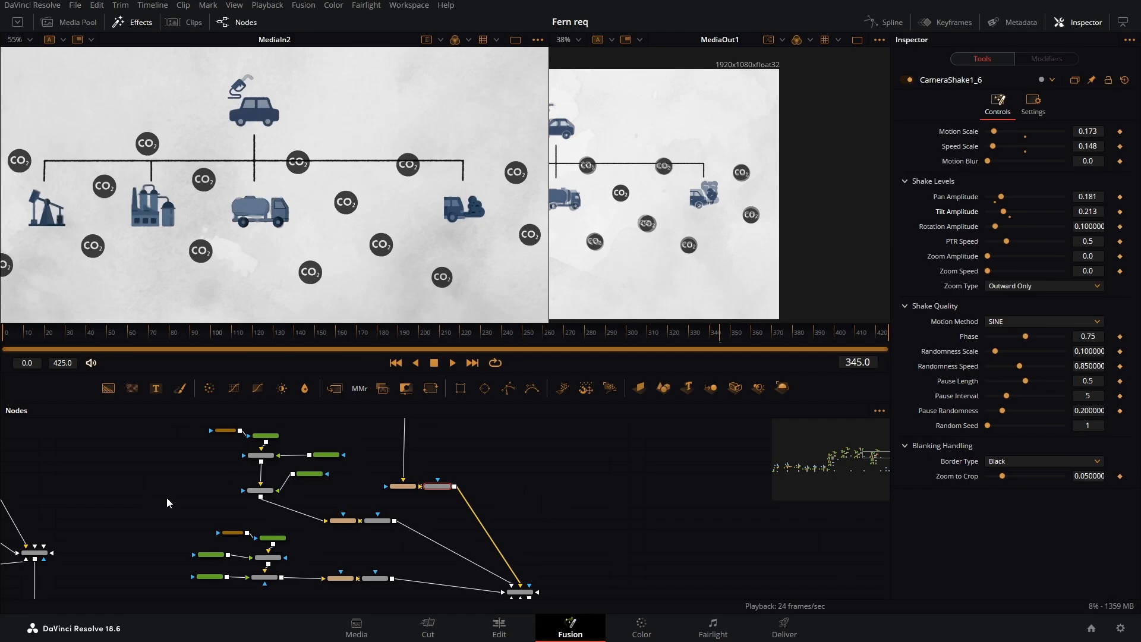
left_click_drag(169, 501, 178, 422)
Set the Blend of Merge12 to 0.0 to hide the reference overlay, and show only the output viewer
scroll(190, 476, "down", 2)
left_click(574, 516)
left_click_drag(1025, 294, 985, 295)
left_click_drag(630, 197, 812, 180)
left_click(857, 40)
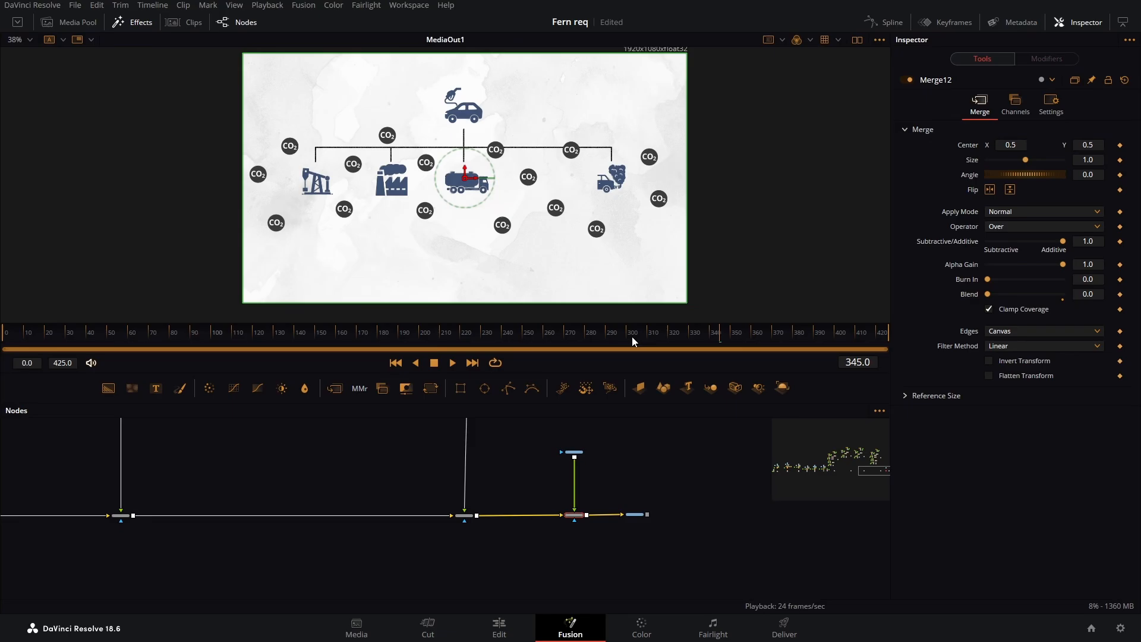
Play and scrub the composition to review how the badges grow and drift around all four icons
left_click_drag(569, 348, 387, 355)
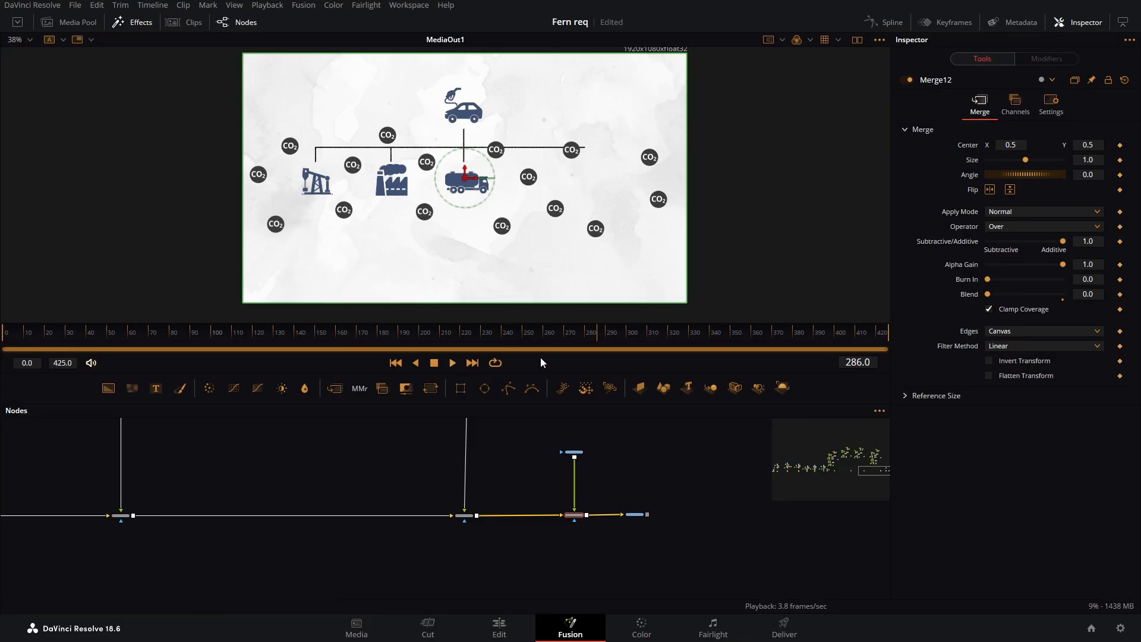
key("space")
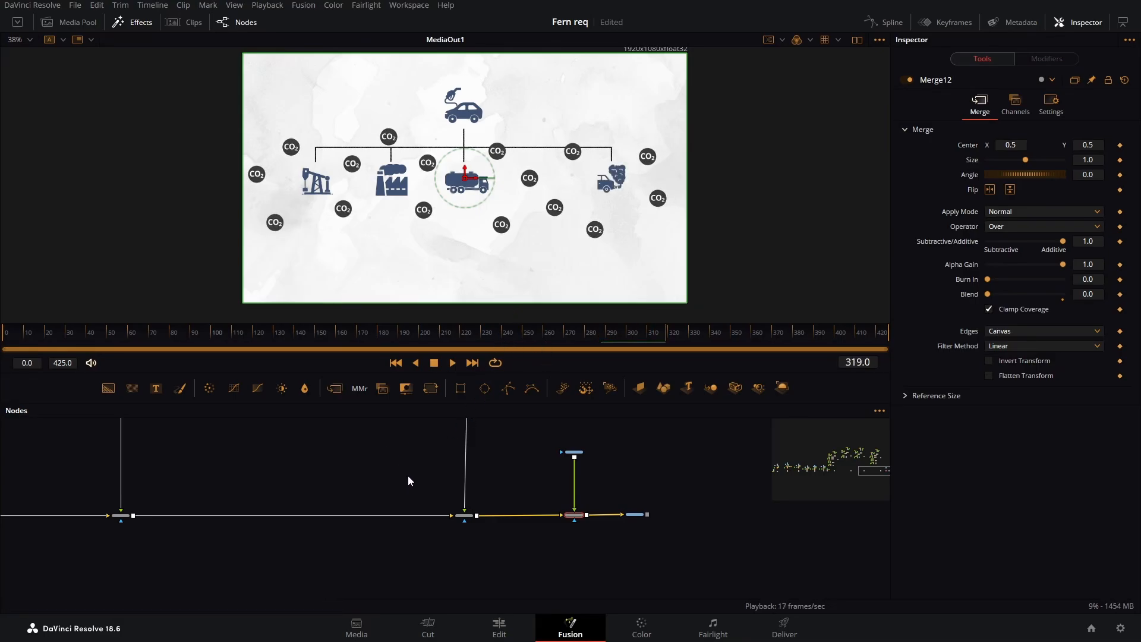
left_click_drag(408, 480, 431, 507)
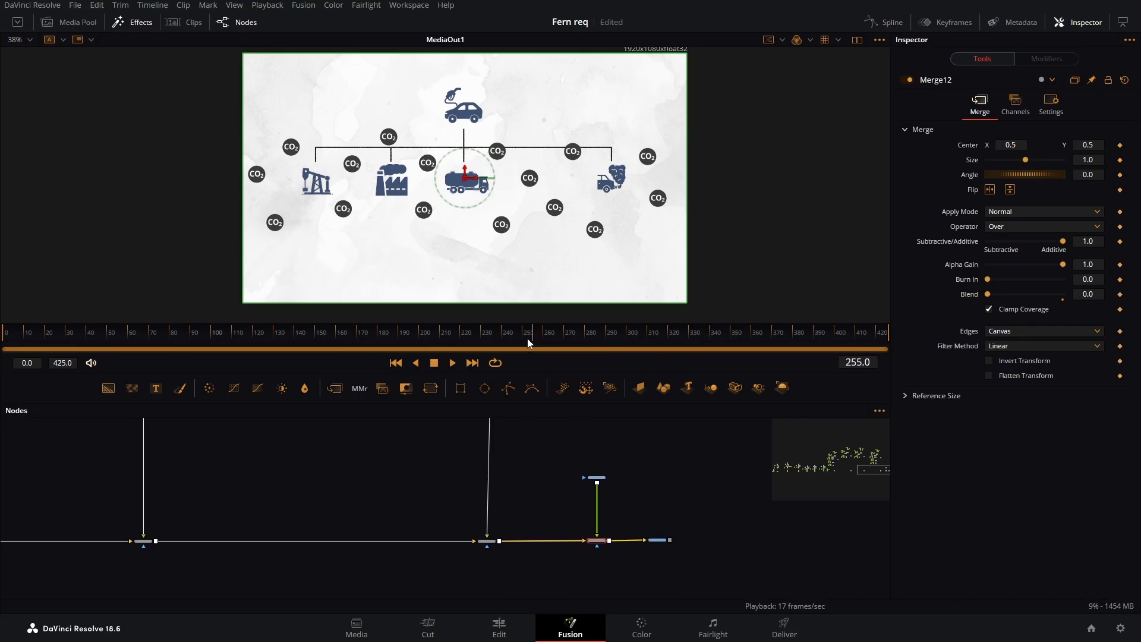
left_click_drag(529, 343, 380, 359)
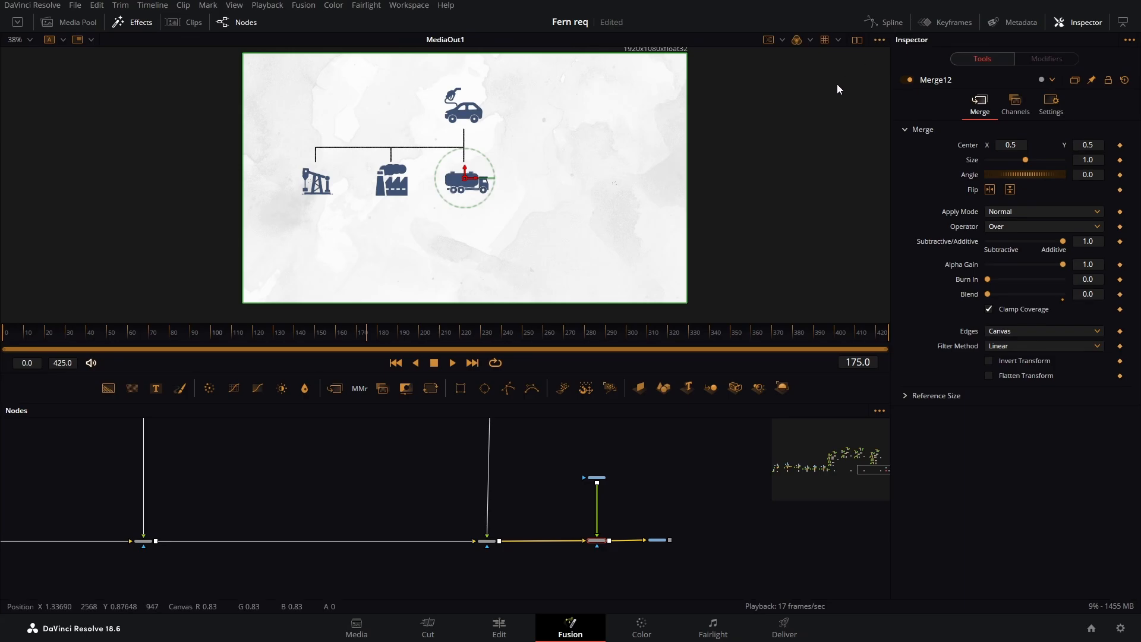
Show the reference beside the output and scrub from frame 175 to 283 to compare the timing of the badge groups
left_click(858, 40)
scroll(443, 231, "down", 1)
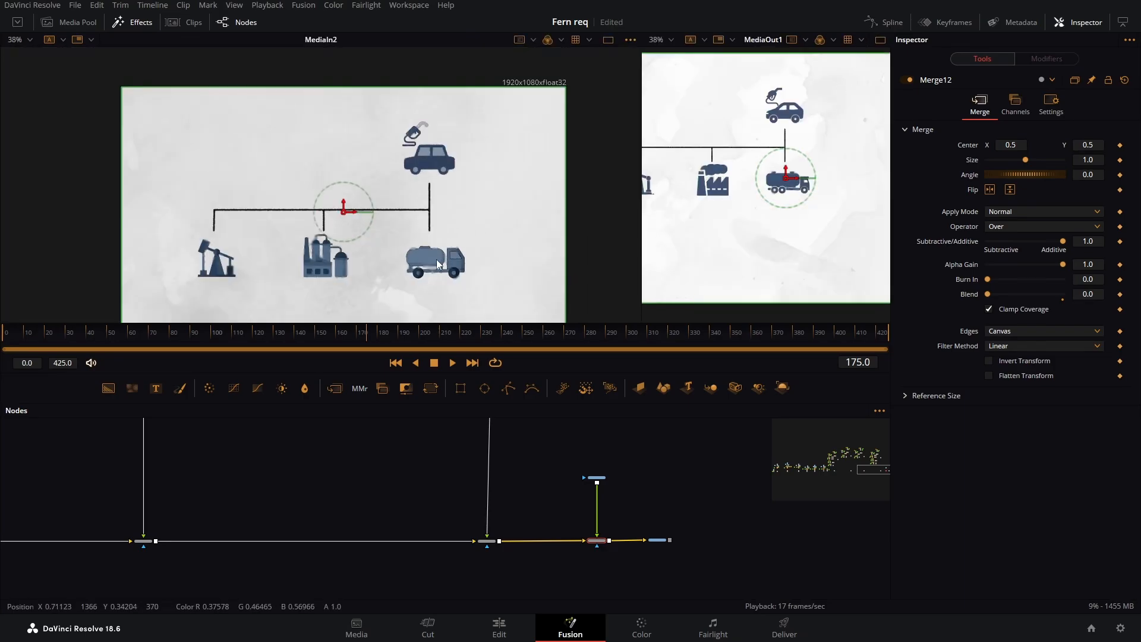
left_click_drag(302, 486, 610, 463)
scroll(279, 479, "down", 1)
scroll(280, 479, "down", 1)
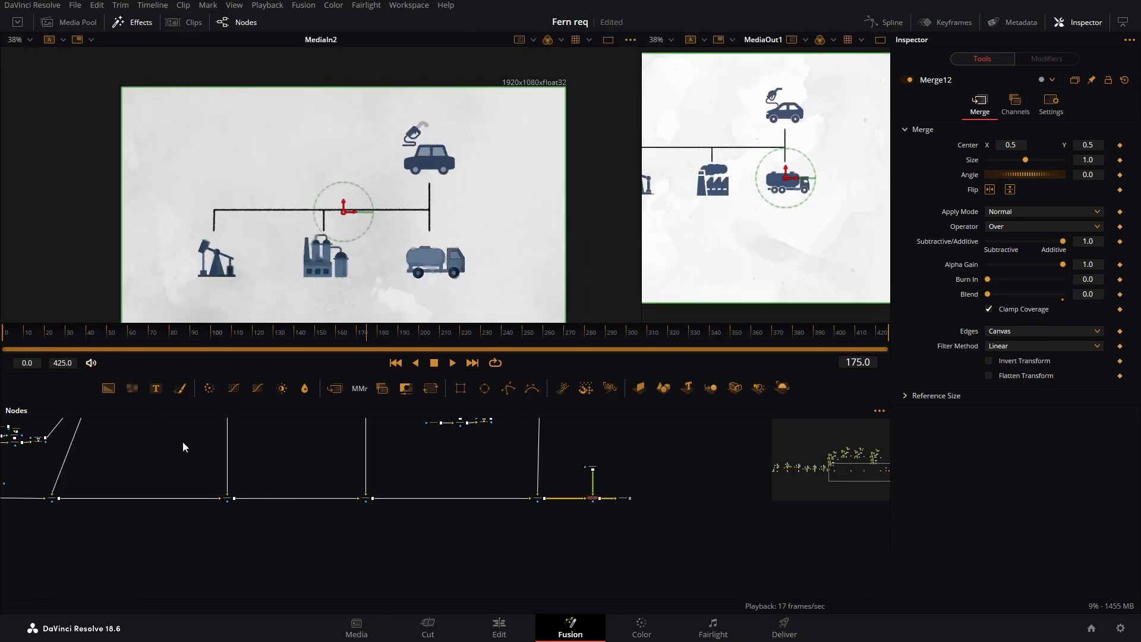
left_click_drag(183, 442, 533, 555)
scroll(450, 493, "up", 1)
scroll(450, 492, "up", 2)
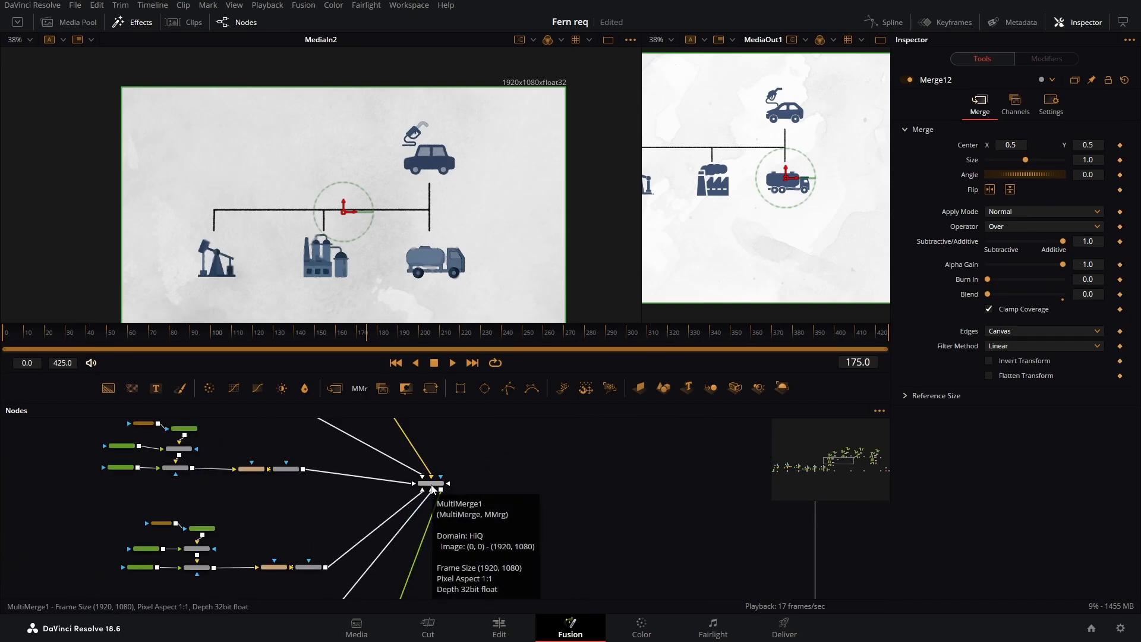
left_click_drag(707, 215, 746, 248)
left_click_drag(642, 194, 519, 198)
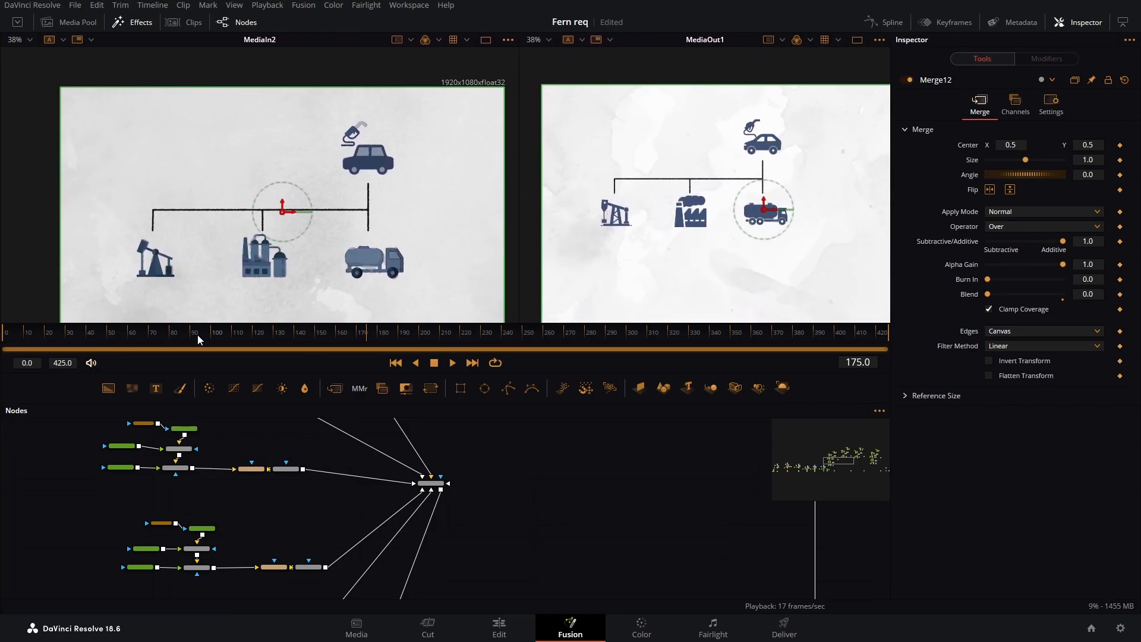
left_click_drag(196, 335, 592, 343)
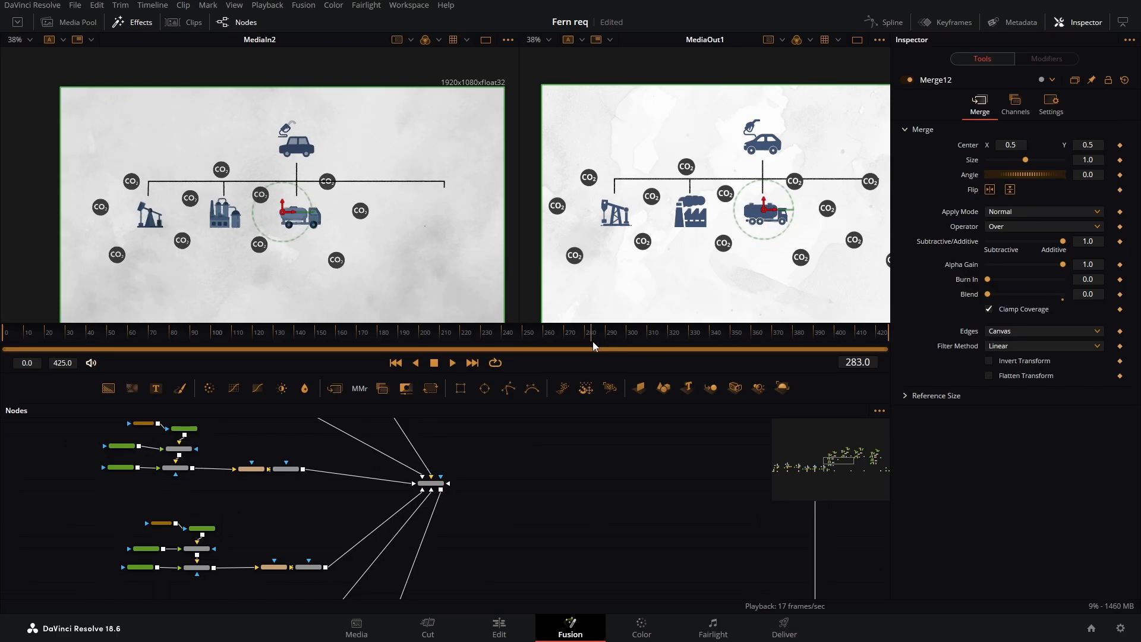
Select all five badge transforms of the last truck's group together: Transform12_2, Transform8_1, Transform9_1, Transform10_2 and Transform11_2
left_click_drag(613, 472, 380, 461)
left_click_drag(408, 528, 387, 458)
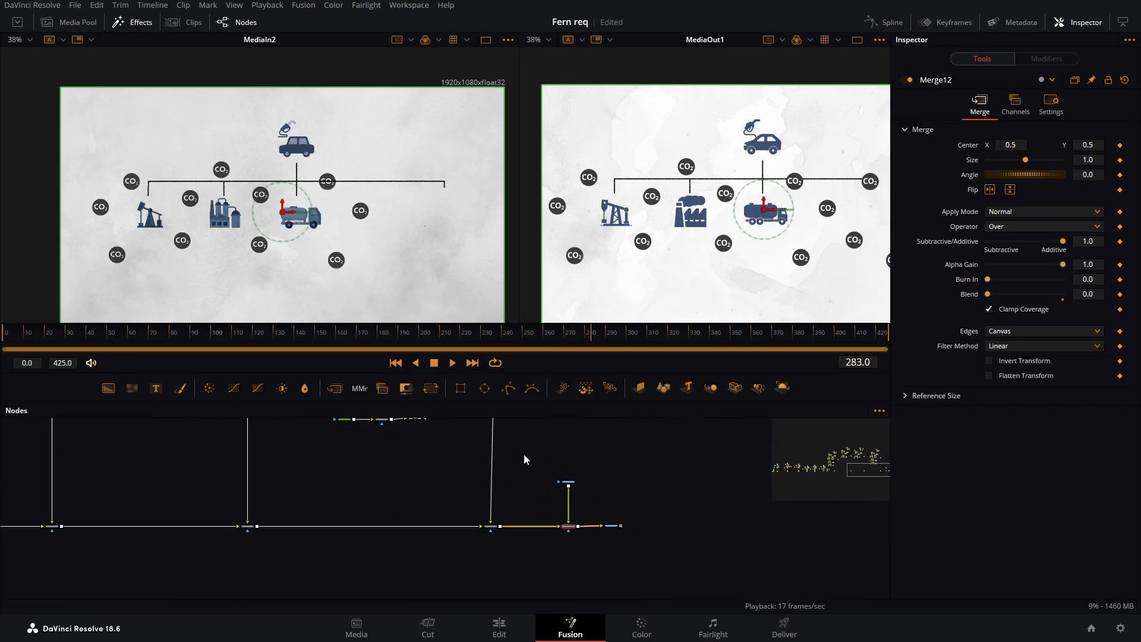
left_click_drag(528, 458, 491, 553)
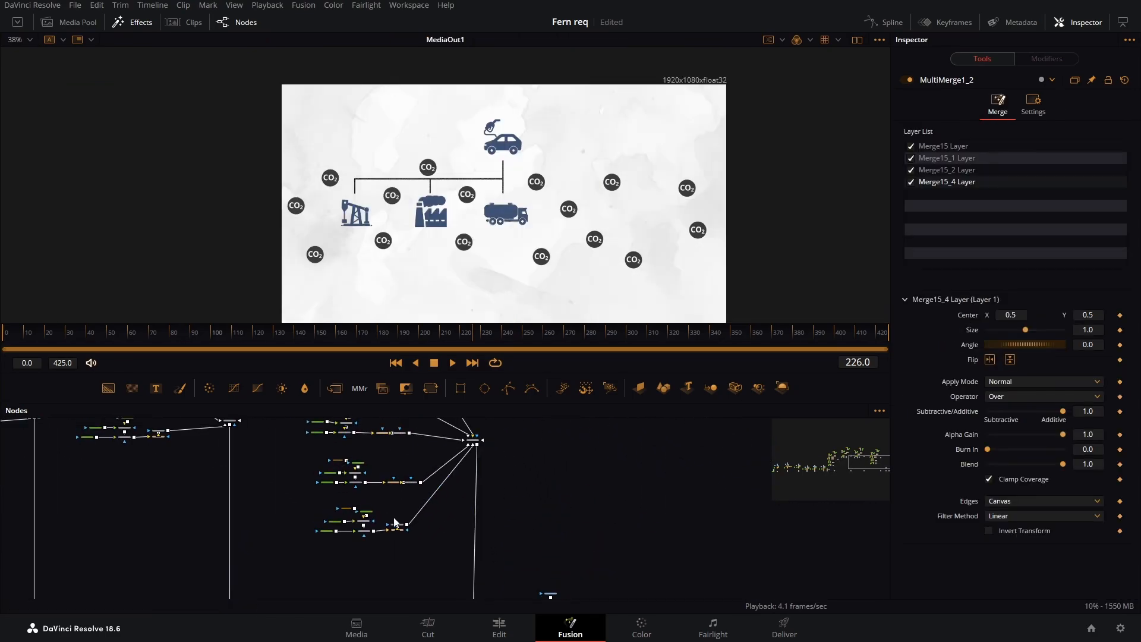
scroll(395, 523, "up", 5)
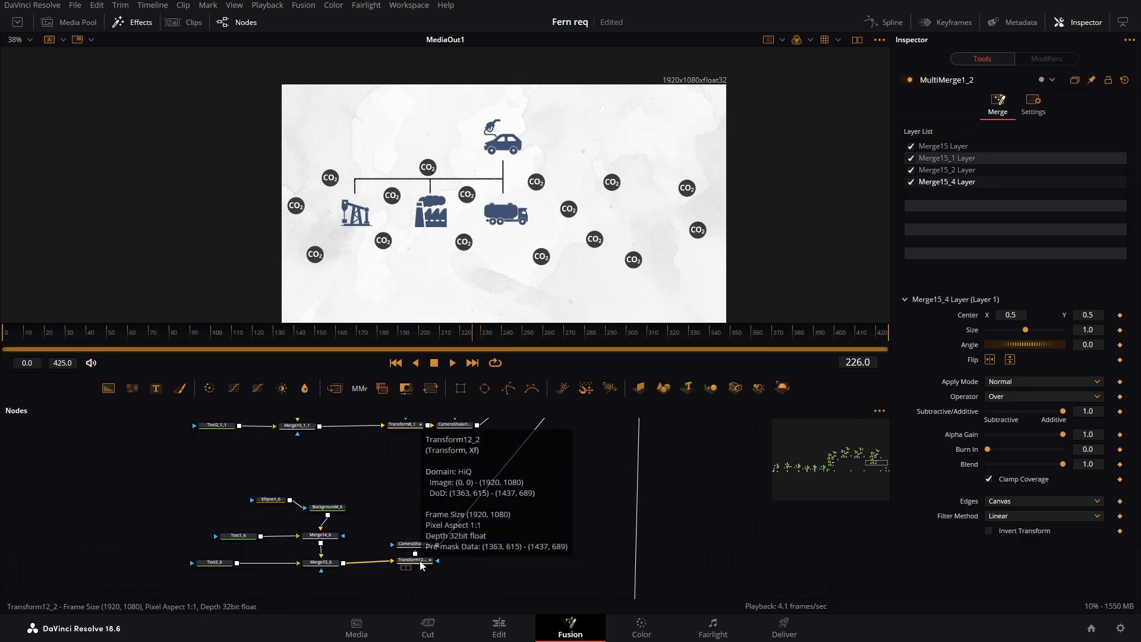
left_click(415, 560)
left_click_drag(409, 495, 415, 572)
left_click(412, 503, "ctrl")
left_click_drag(432, 453, 412, 566)
left_click_drag(415, 493, 390, 510)
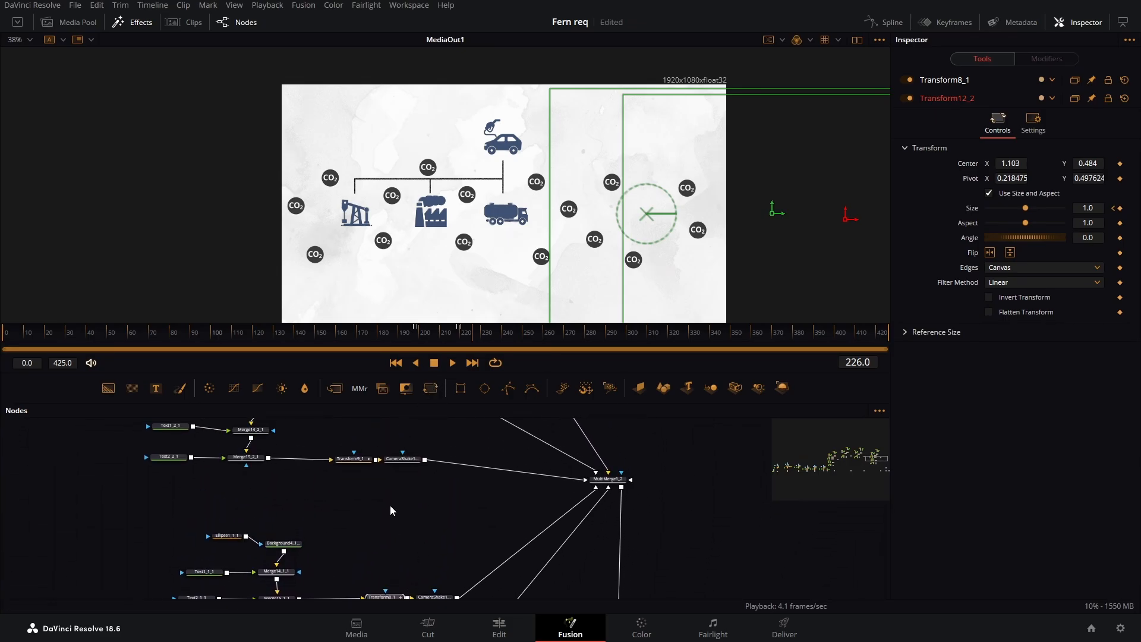
left_click(359, 461)
left_click_drag(414, 429, 386, 542)
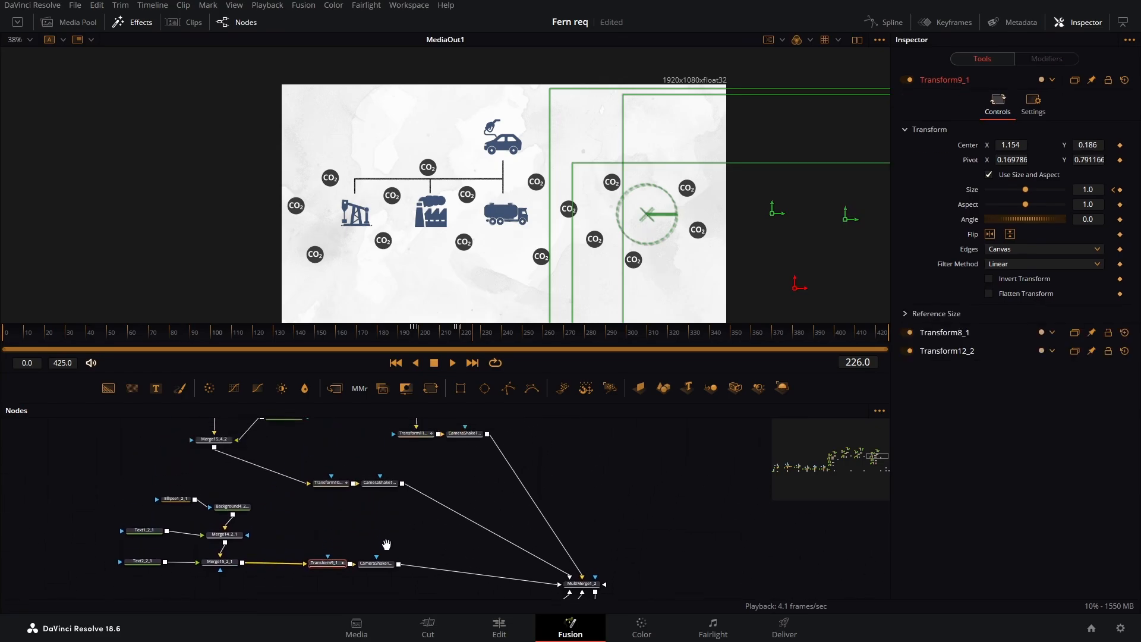
left_click(342, 496, "ctrl")
left_click_drag(418, 458, 402, 512)
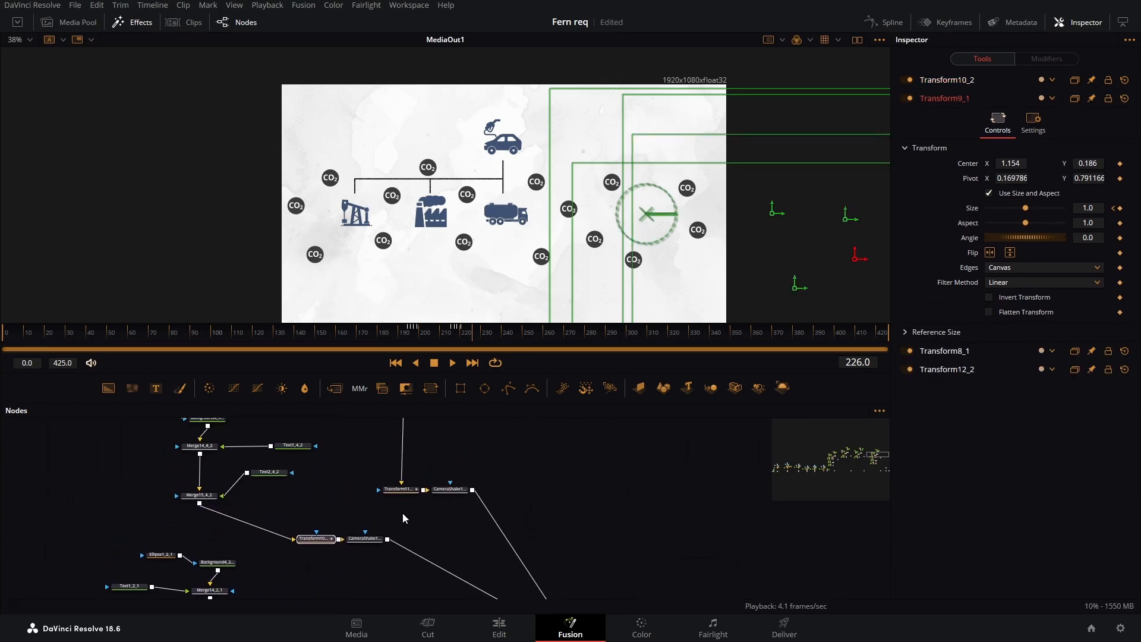
left_click(404, 491, "ctrl")
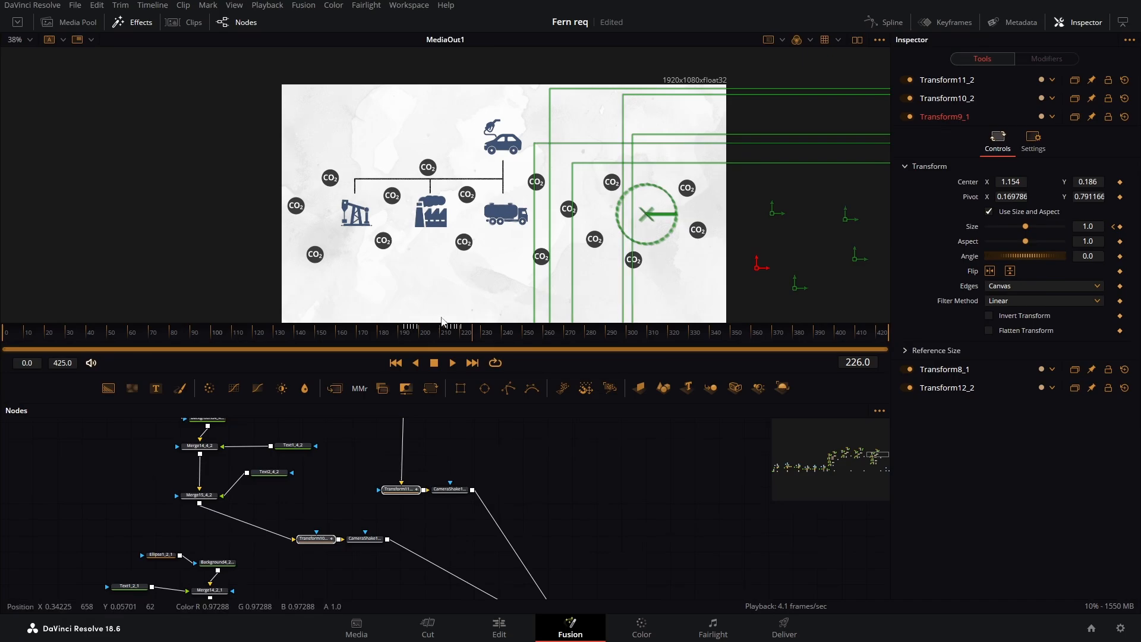
With the reference shown beside the output, go to frame 286 and show the keyframe tracks of the five badge transforms
left_click(858, 40)
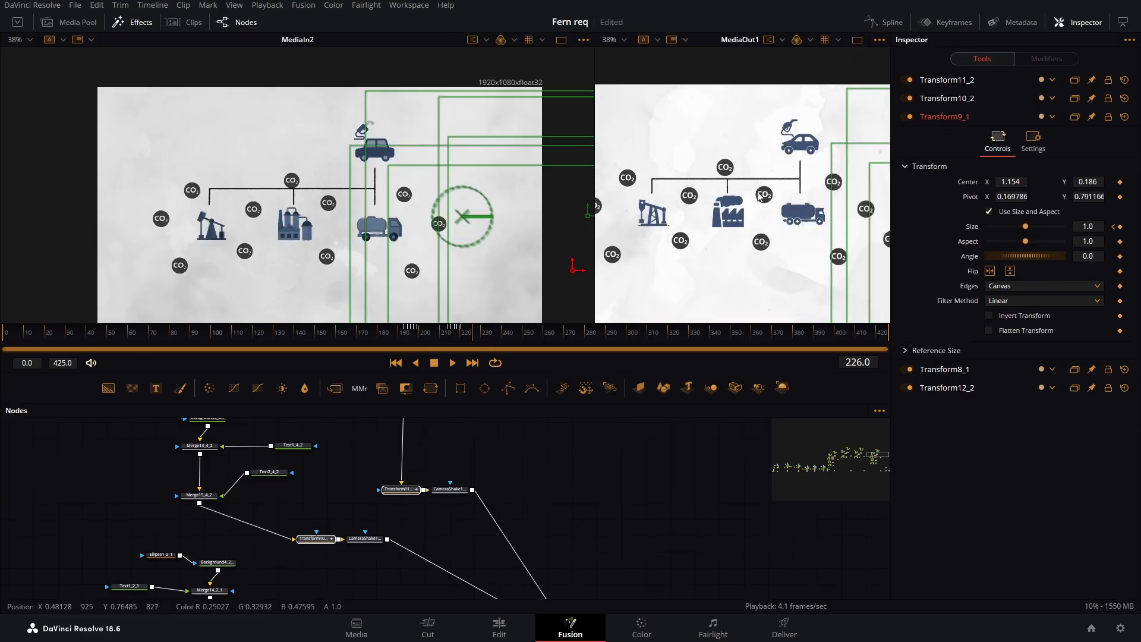
left_click_drag(501, 332, 600, 343)
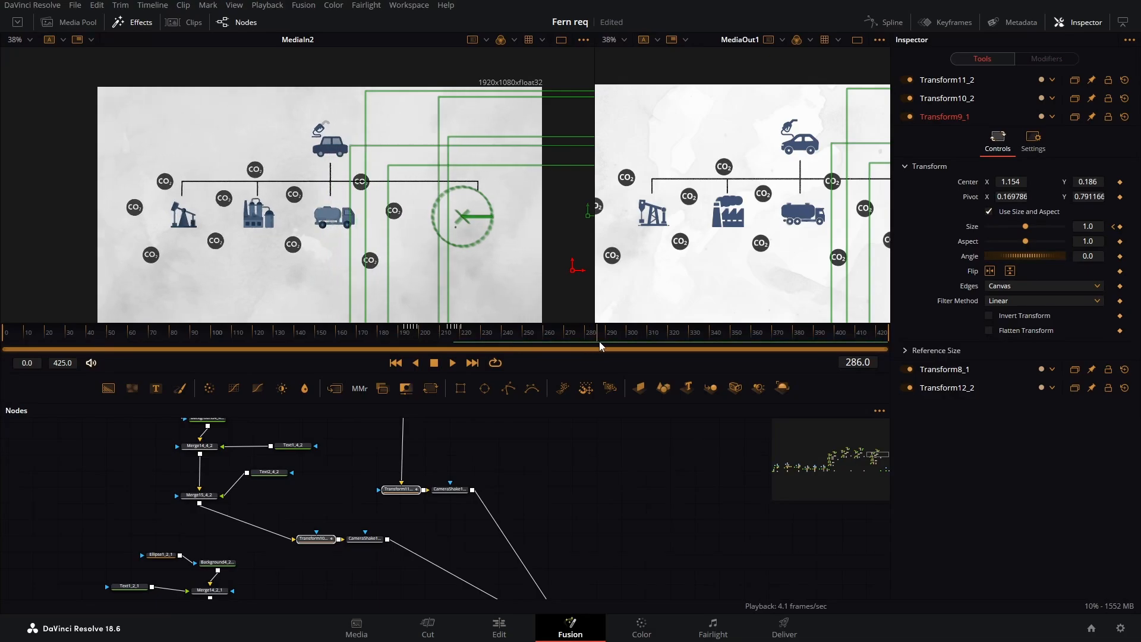
left_click(950, 22)
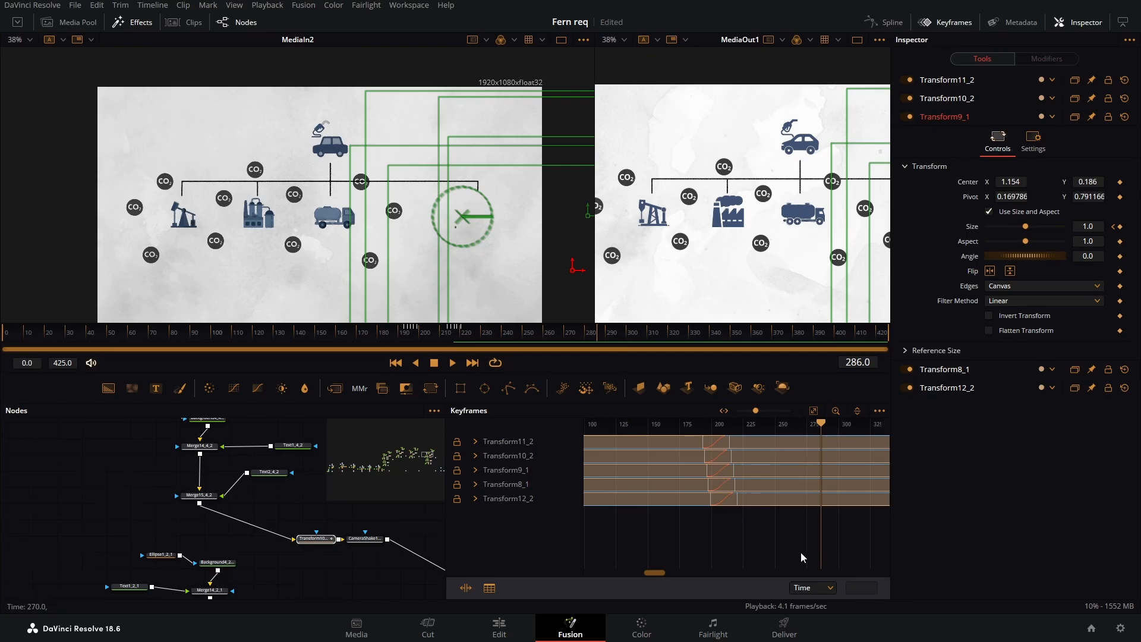
left_click_drag(798, 552, 694, 444)
left_click(695, 443)
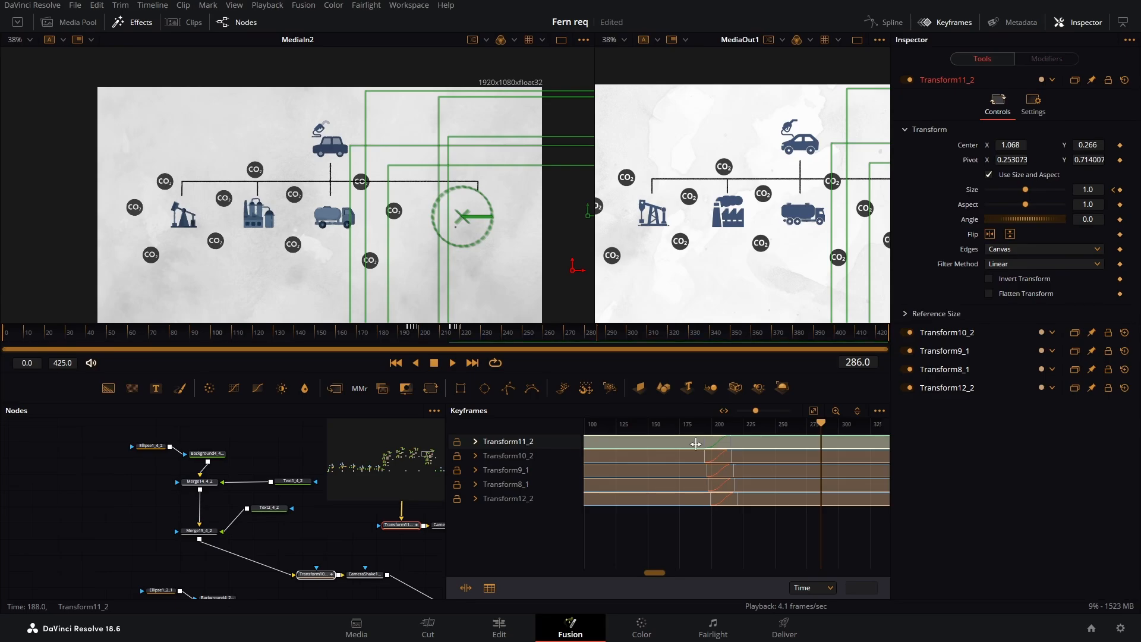
left_click(758, 532)
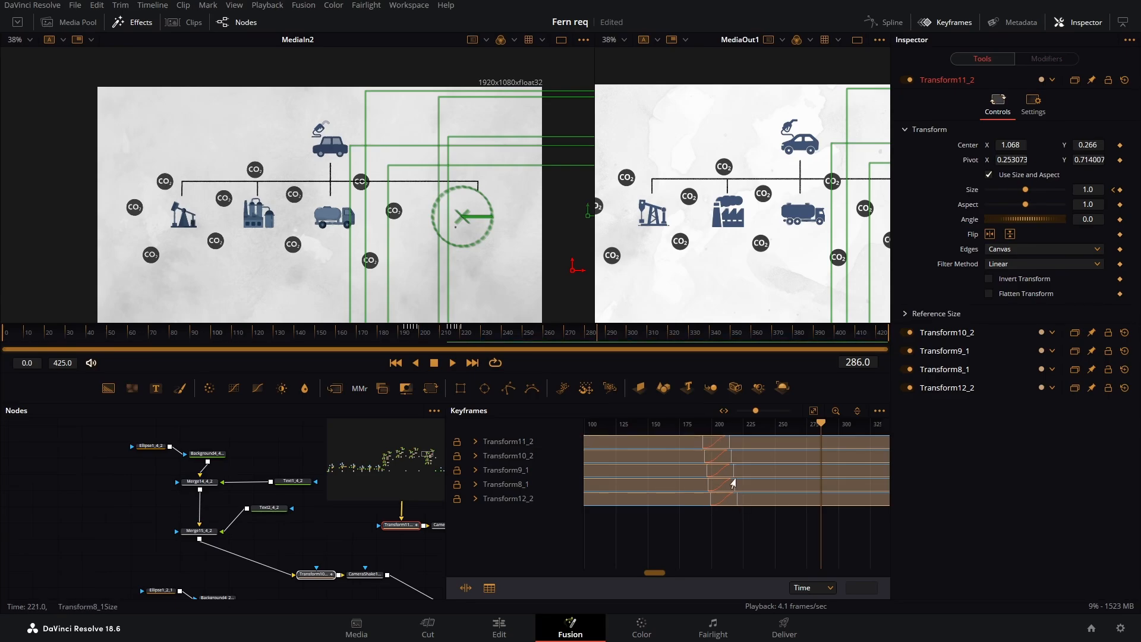
Shift the keyframes of all five transforms together so the last truck's badges start growing at frame 286
left_click(721, 444)
left_click(722, 455, "ctrl")
left_click(729, 472, "ctrl")
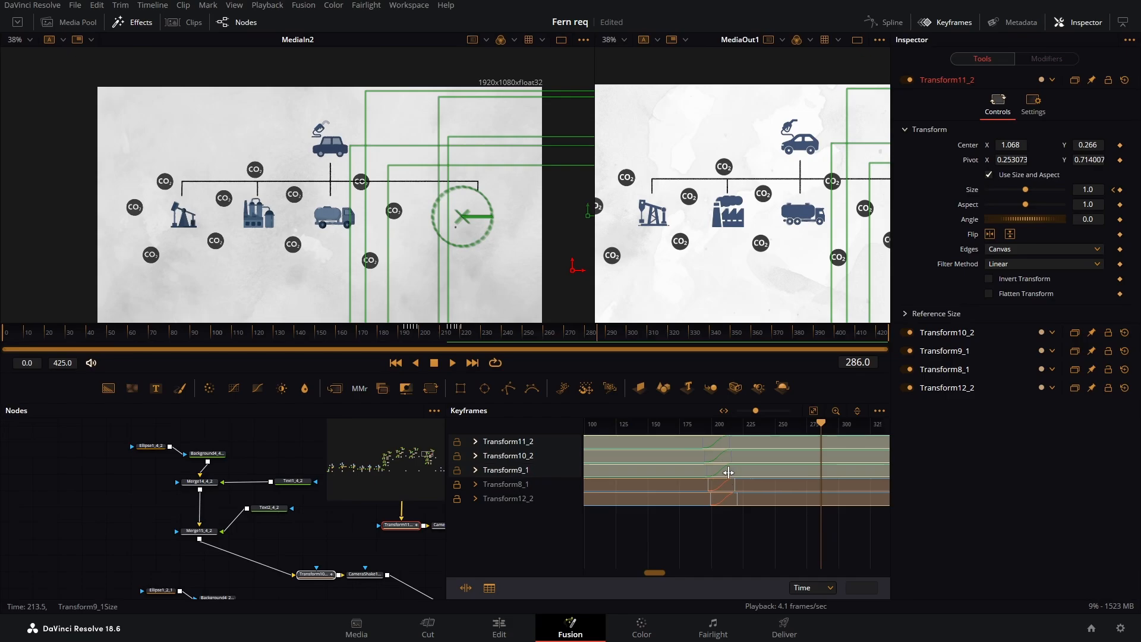
left_click(726, 484, "ctrl")
left_click(730, 501, "ctrl")
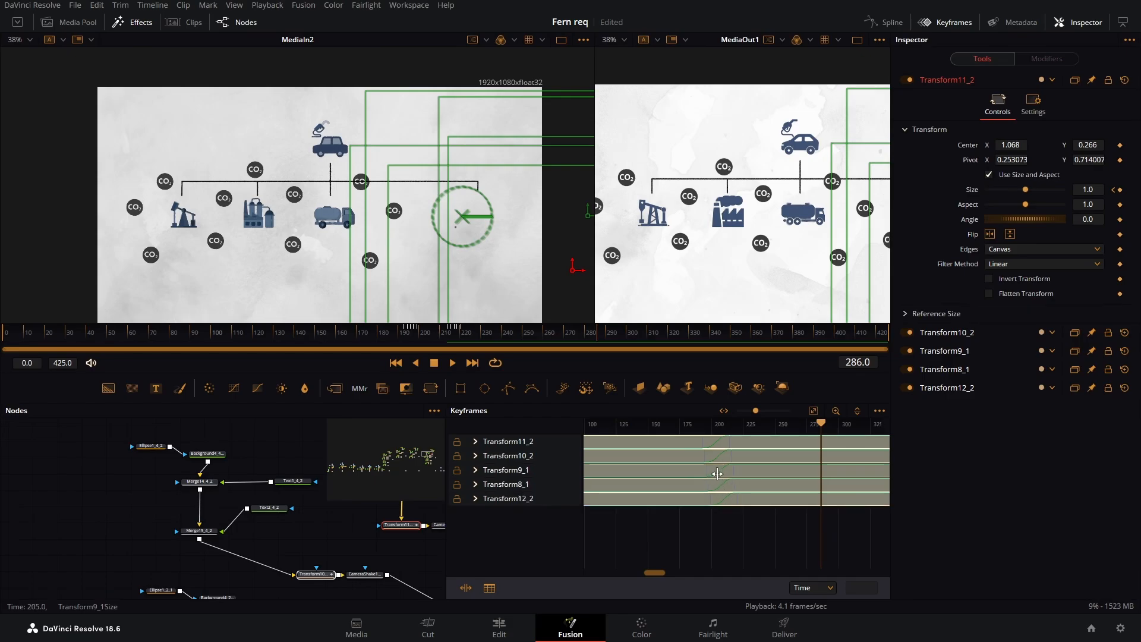
left_click_drag(717, 473, 833, 482)
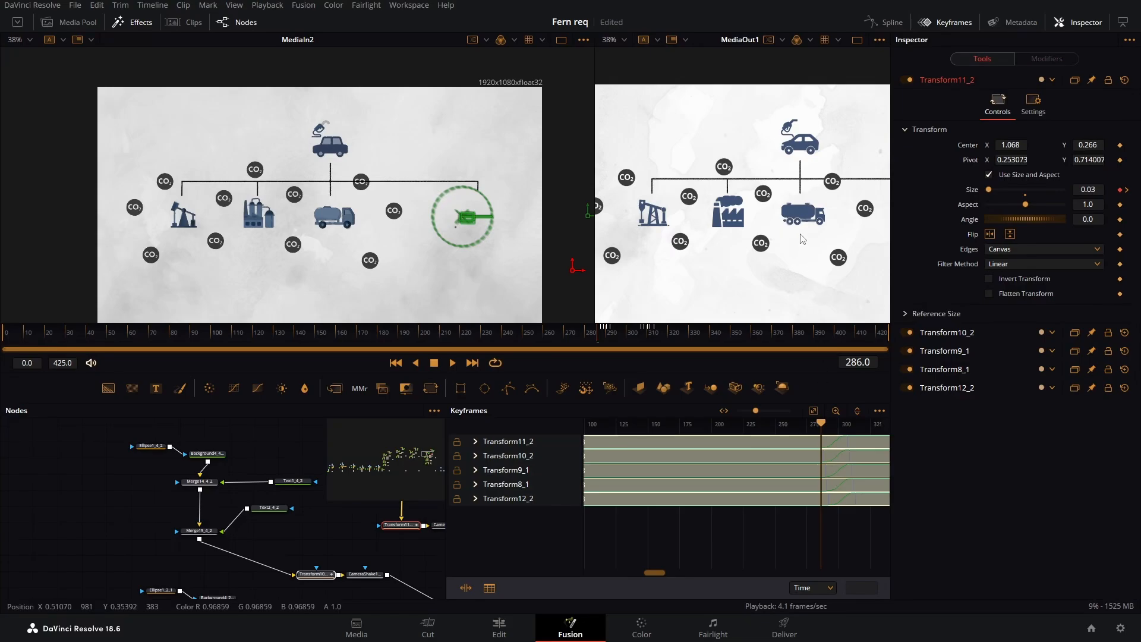
left_click_drag(805, 239, 696, 227)
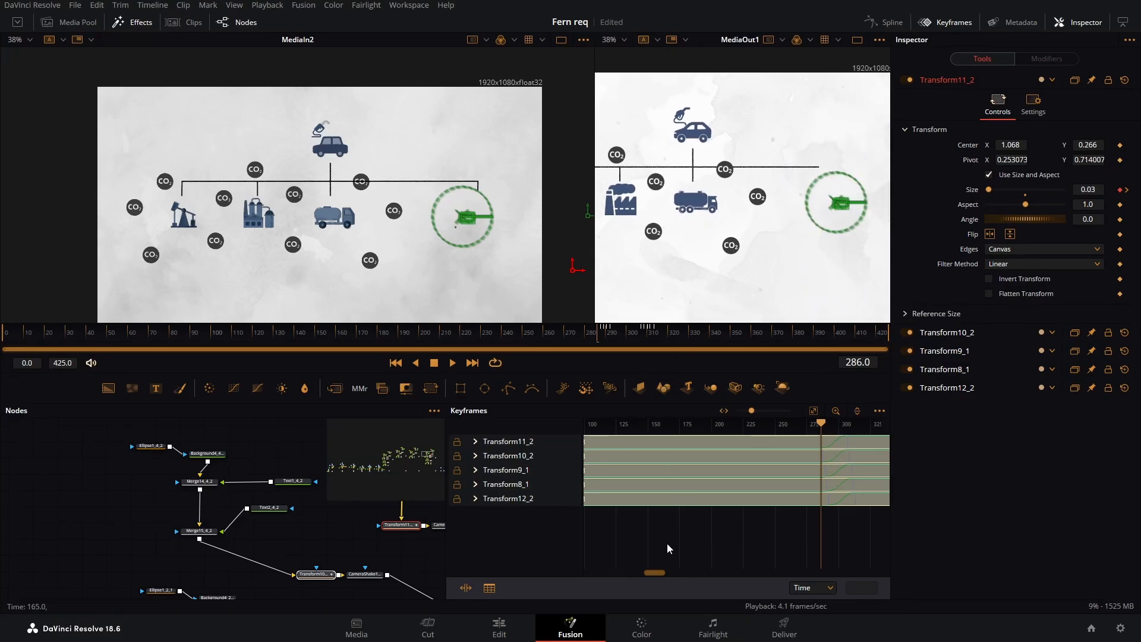
left_click(946, 22)
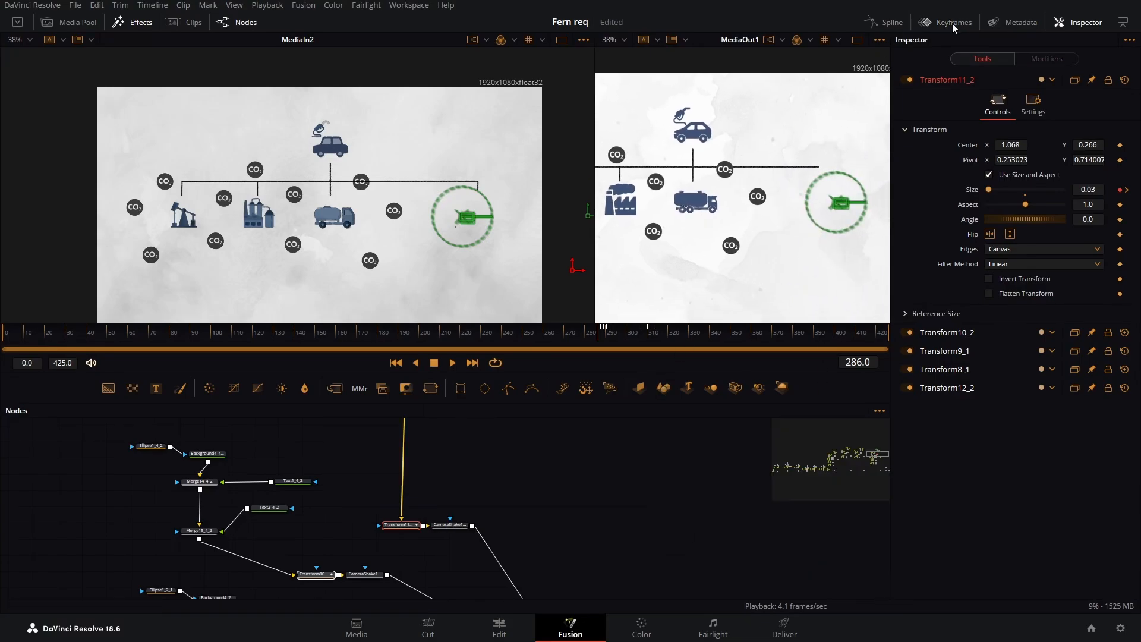
left_click(579, 461)
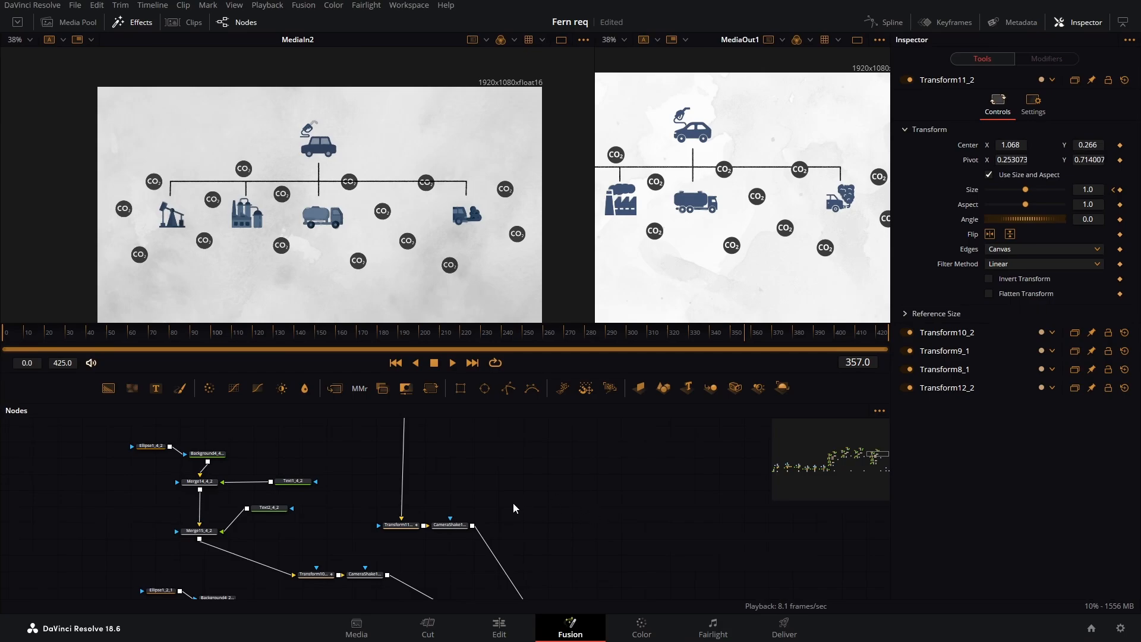
Collapse the first two CO₂ badge node clusters, each with its MultiMerge, into separate groups
scroll(491, 508, "down", 10)
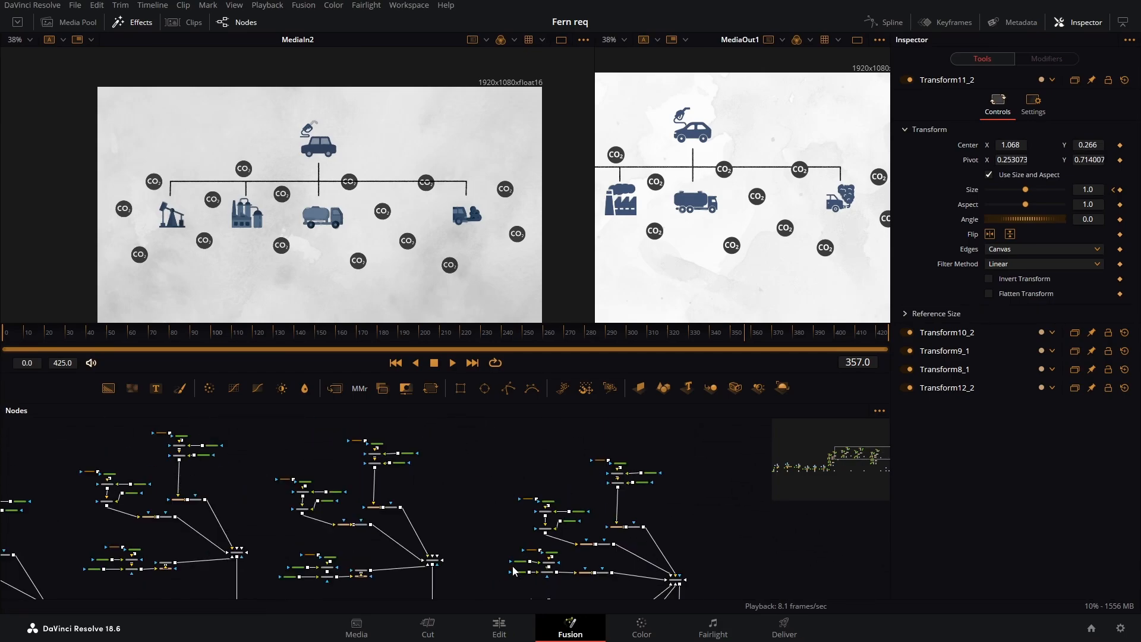
scroll(461, 552, "down", 5)
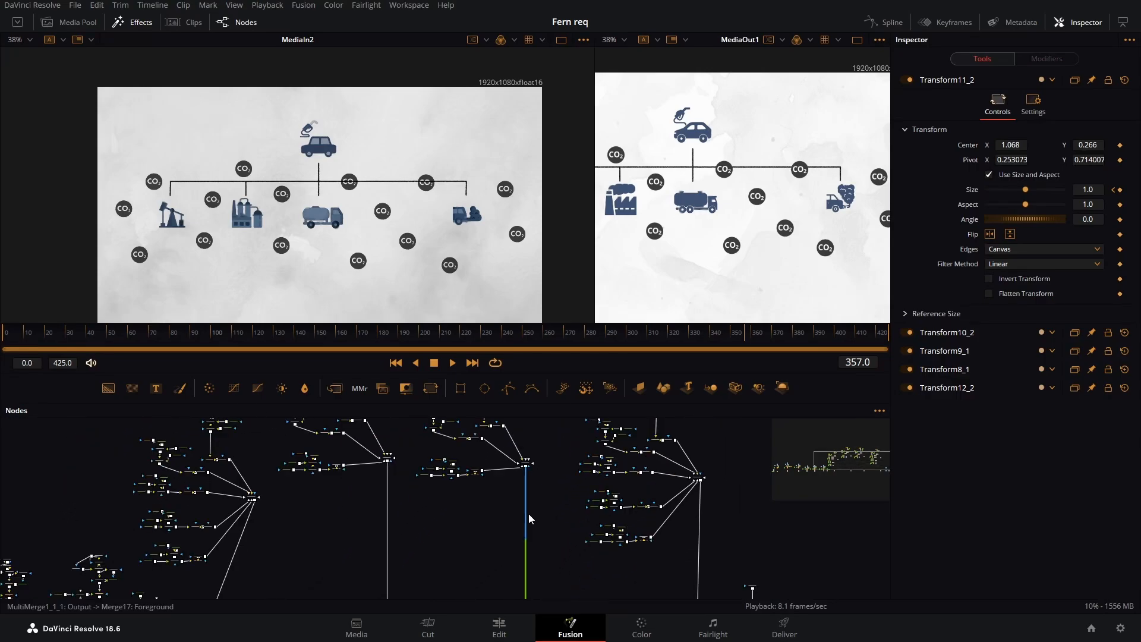
left_click_drag(304, 544, 265, 422)
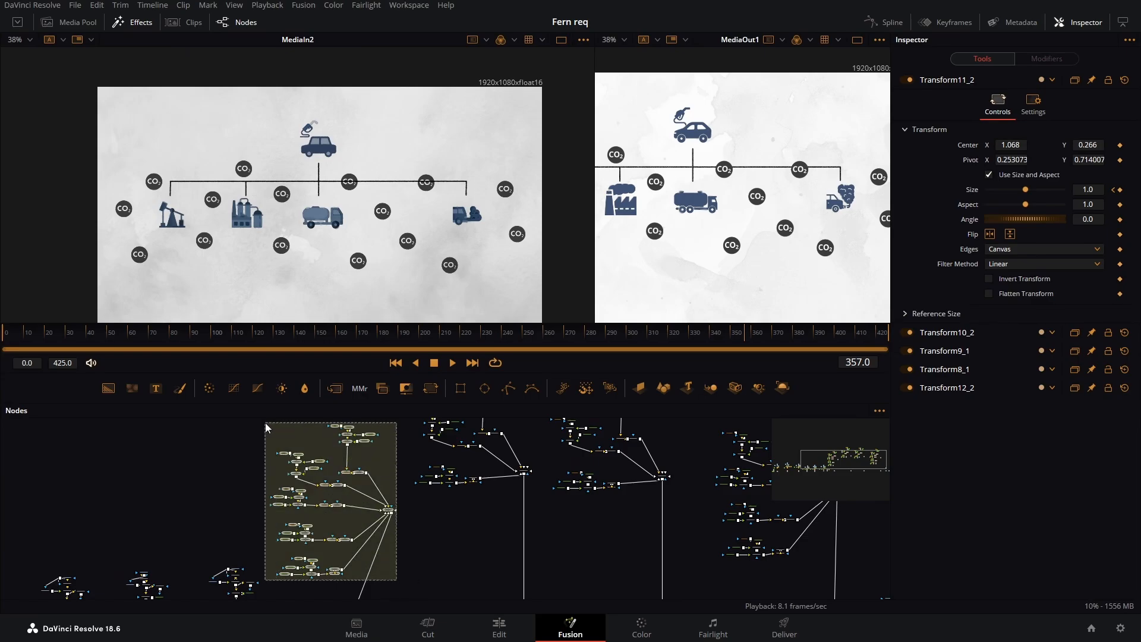
key("ctrl+g")
left_click_drag(334, 441, 499, 564)
key("ctrl+g")
Collapse the remaining two CO₂ badge node clusters into their own groups, including the last truck's MultiMerge1_2
left_click_drag(428, 456, 398, 549)
left_click_drag(399, 428, 500, 551)
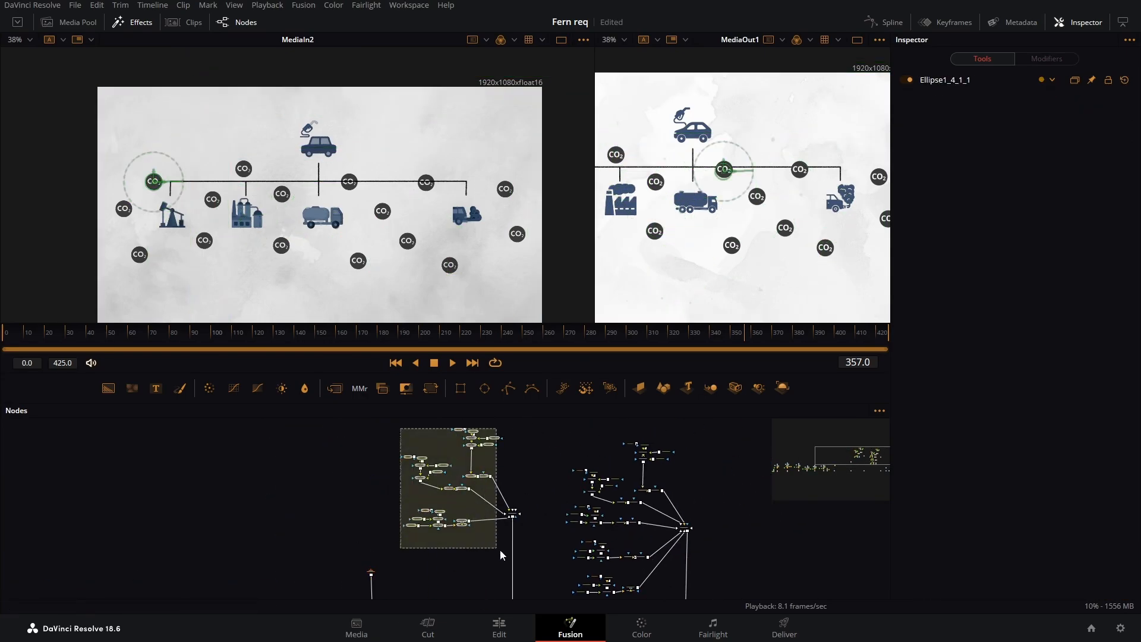
key("ctrl+g")
left_click_drag(458, 441, 501, 587)
left_click_drag(559, 511, 407, 491)
left_click_drag(409, 425, 547, 566)
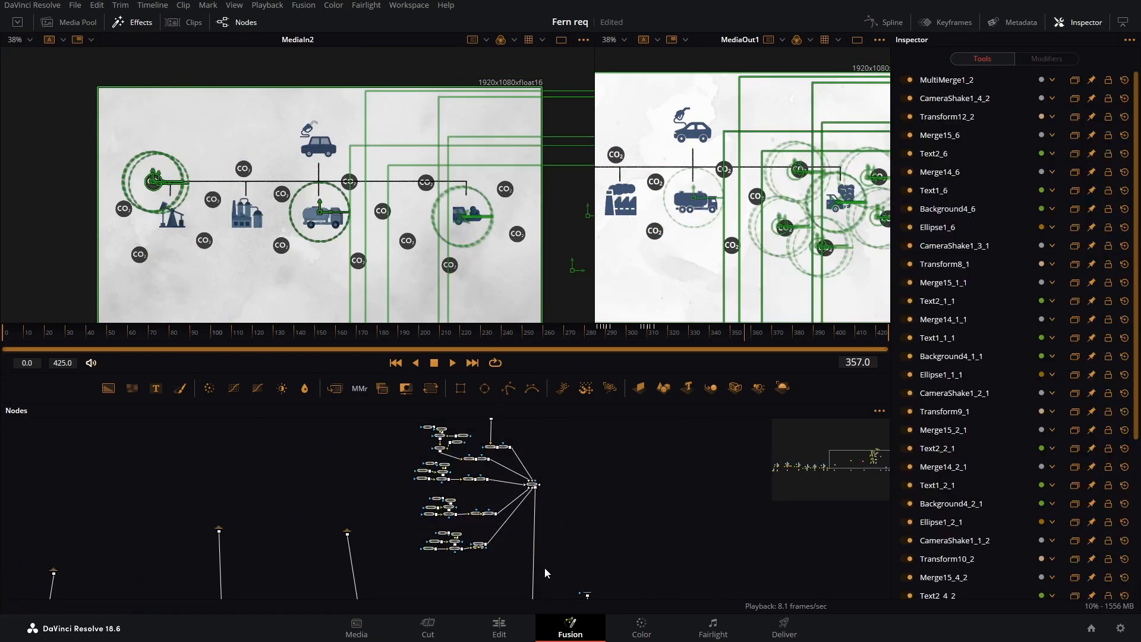
key("ctrl+g")
Place Group3, Group4 and Group5 close above their merges and bring Merge17 and Merge18 towards Merge16
left_click_drag(477, 446, 459, 420)
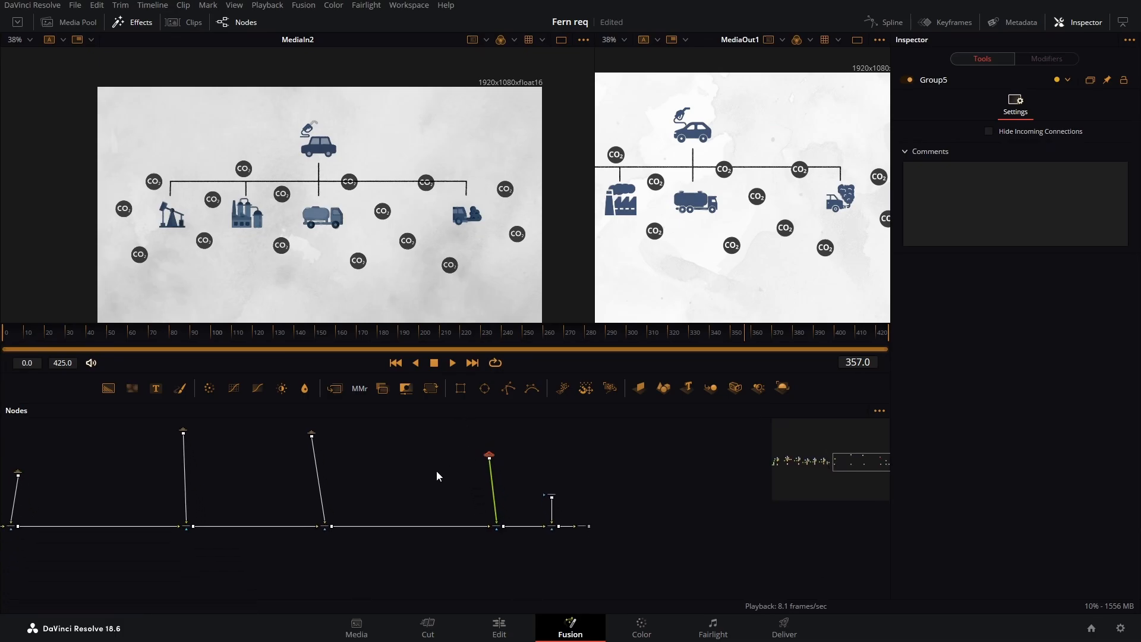
left_click_drag(422, 457, 349, 527)
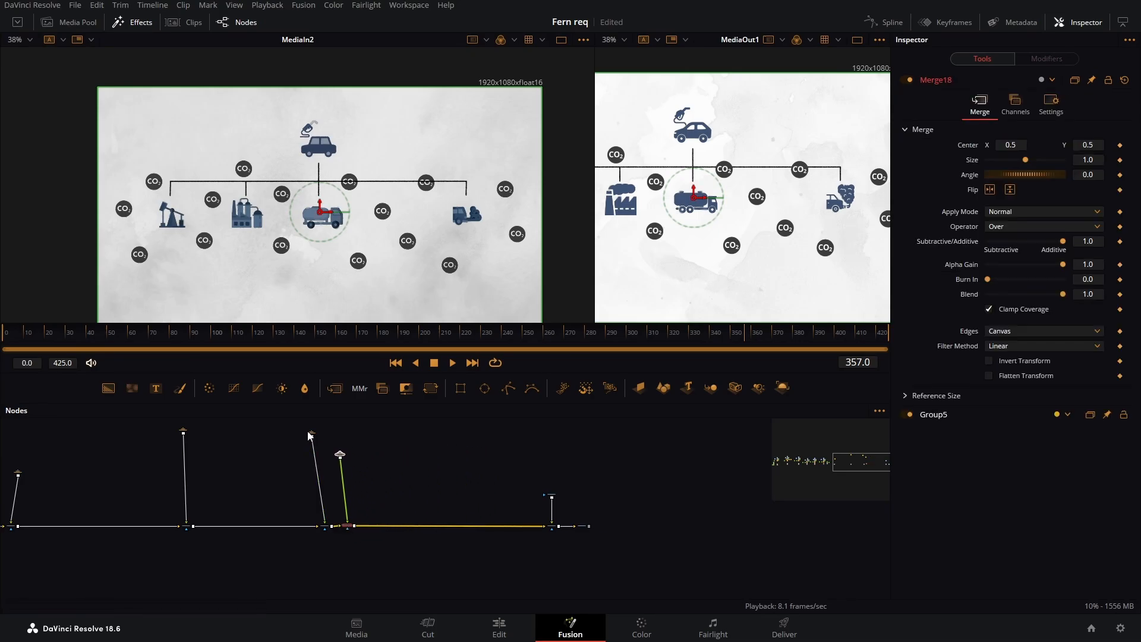
left_click_drag(313, 435, 325, 505)
left_click_drag(341, 457, 348, 507)
left_click_drag(300, 479, 368, 544)
left_click_drag(347, 527, 229, 526)
left_click_drag(183, 432, 186, 503)
Move Group3, Group4 and Group5 with their merges along the node line to sit beside Group2 and Merge13
left_click_drag(163, 479, 423, 540)
left_click_drag(213, 473, 205, 510)
left_click_drag(359, 477, 435, 540)
left_click_drag(423, 516, 264, 524)
key("ctrl+z")
scroll(614, 497, "up", 4)
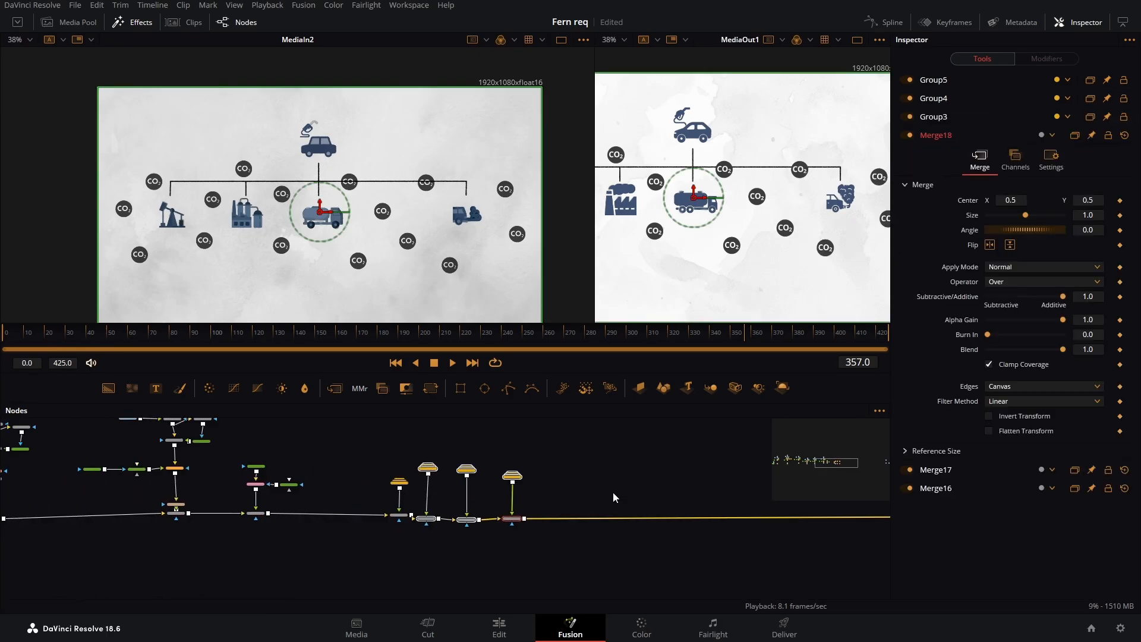
left_click_drag(400, 515, 395, 517)
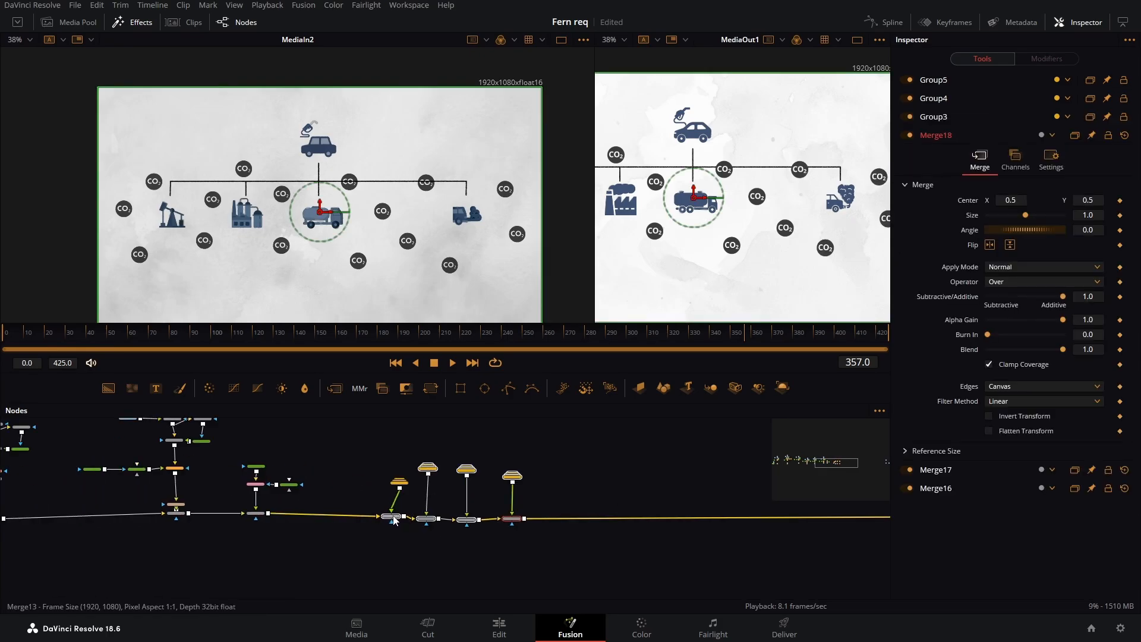
left_click(391, 462)
Detach Group2 to Group5 and Merge13, Merge16, Merge17 and Merge18 from the main node chain
left_click_drag(371, 440, 556, 561)
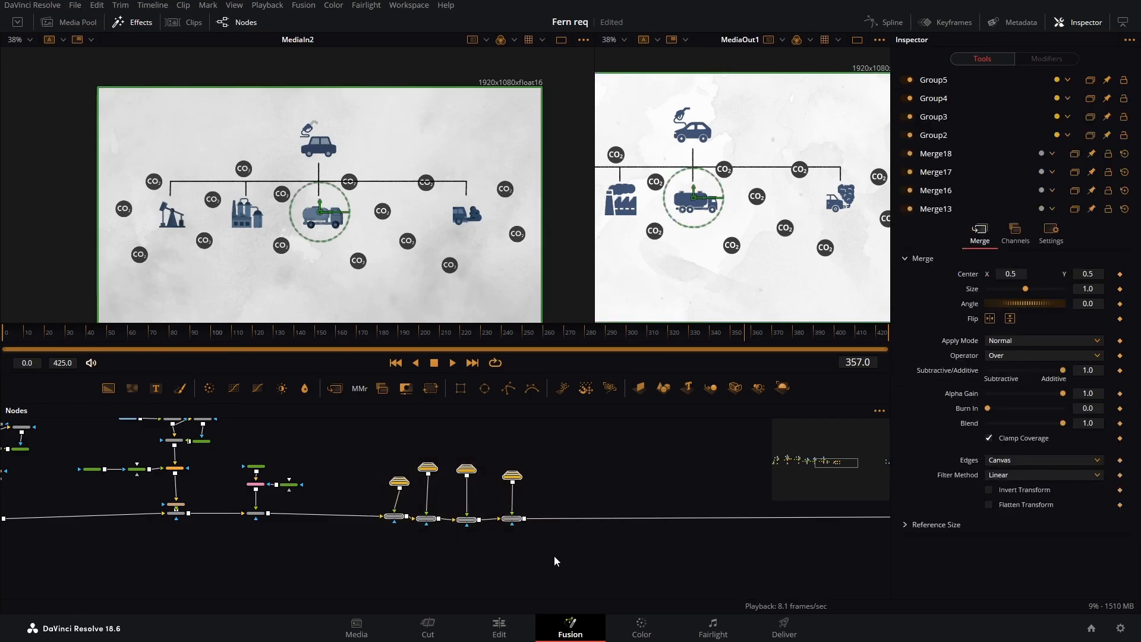
left_click_drag(391, 516, 386, 484)
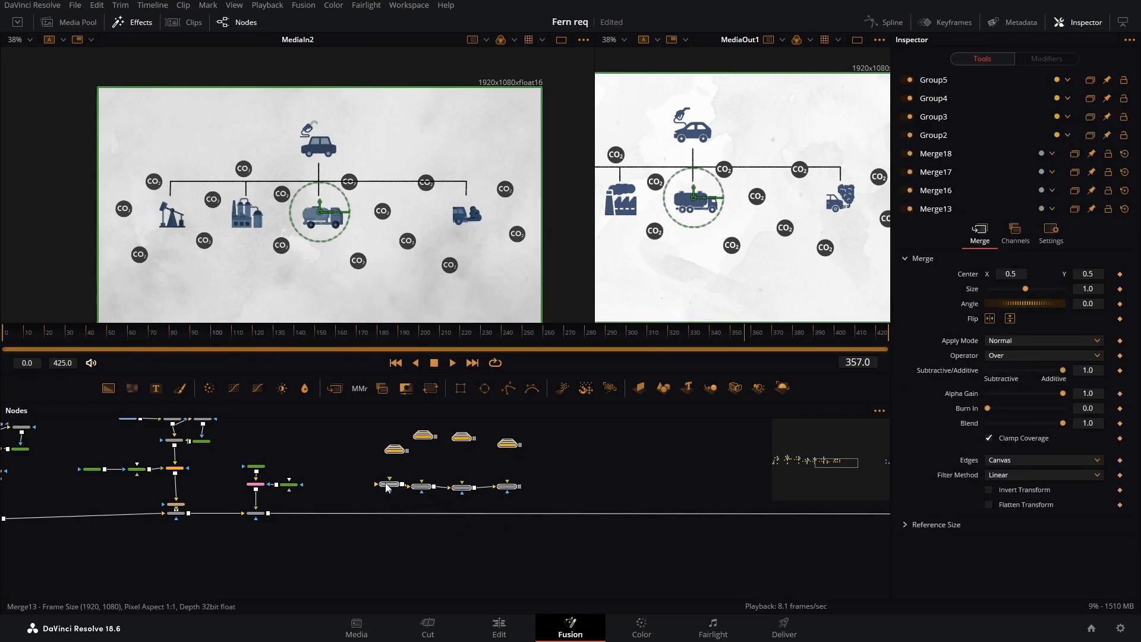
left_click_drag(104, 486, 695, 485)
left_click_drag(172, 508, 661, 505)
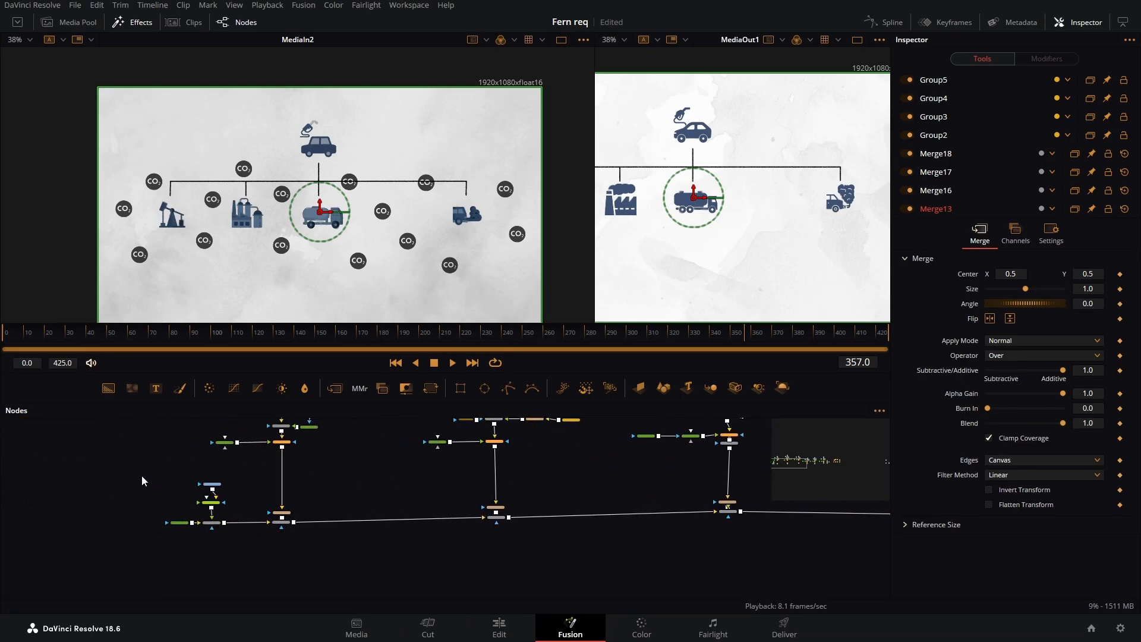
Make room after the background nodes and move the four detached groups and their merges beside Merge1
left_click_drag(142, 478, 52, 531)
left_click_drag(447, 523, 2, 480)
left_click_drag(736, 509, 154, 545)
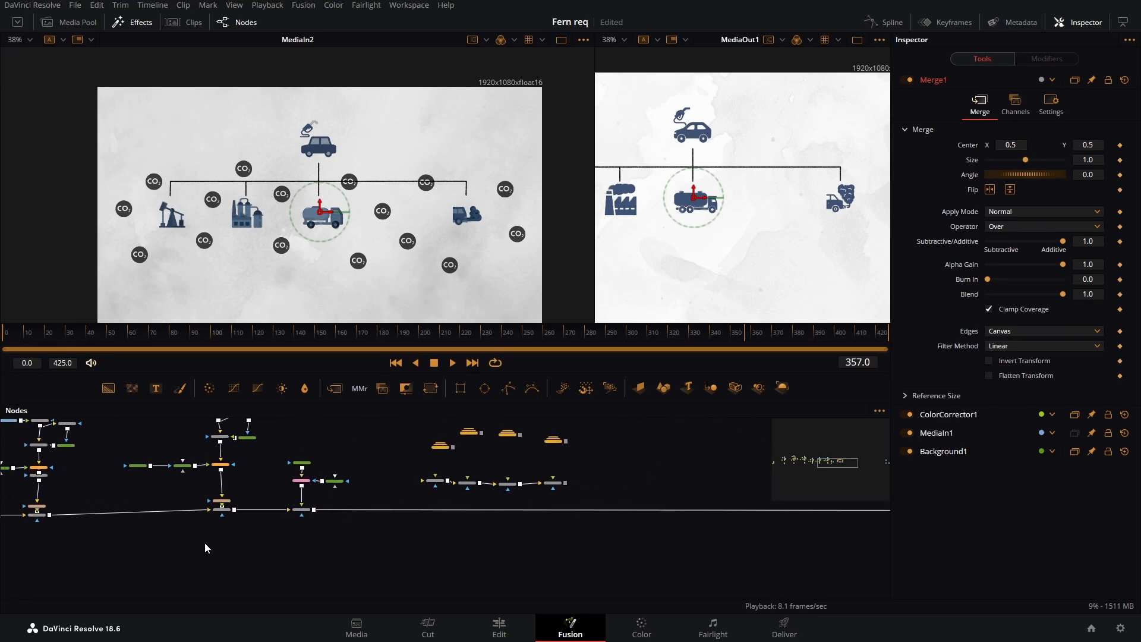
left_click_drag(409, 421, 580, 508)
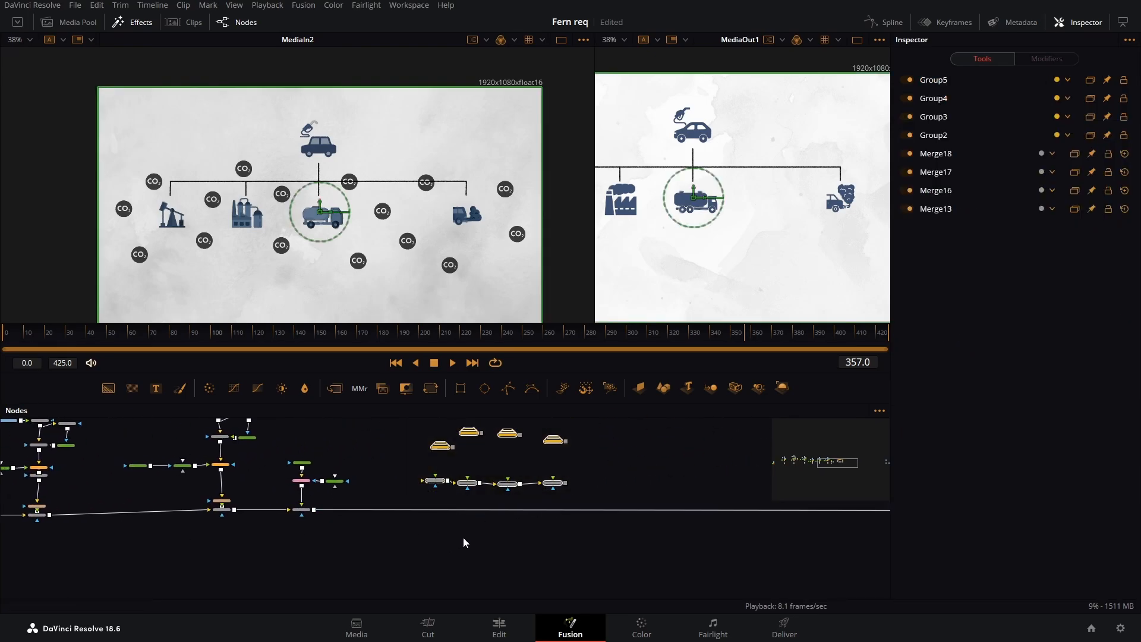
scroll(463, 541, "down", 3)
left_click_drag(426, 561, 798, 564)
left_click_drag(827, 516, 338, 566)
scroll(337, 557, "up", 6)
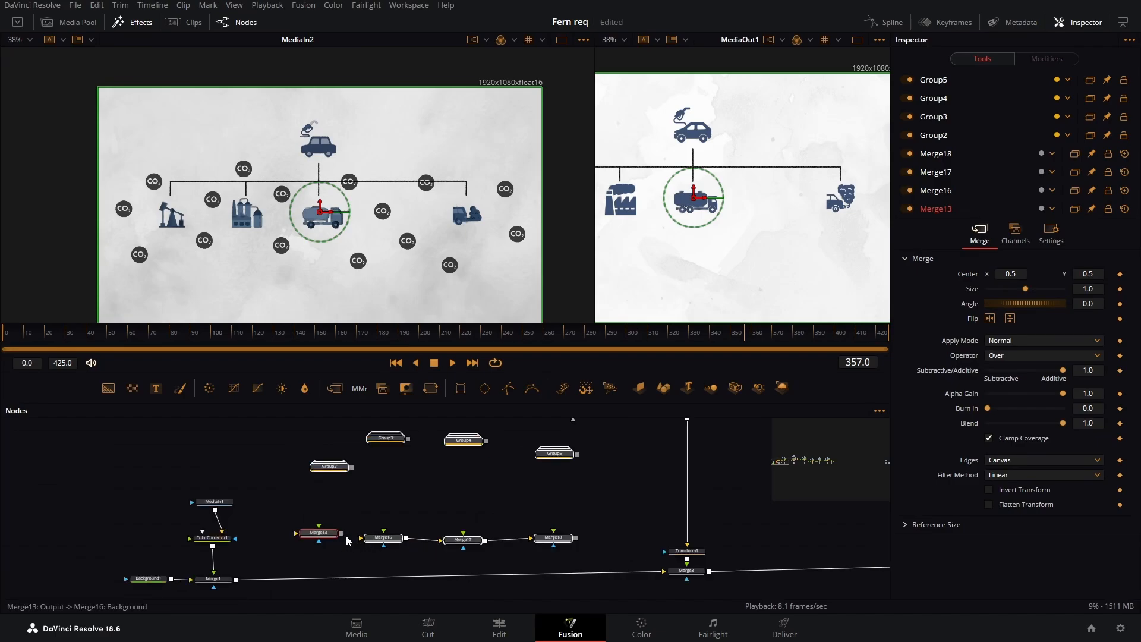
Disconnect the four detached merges from each other and insert Merge13, Merge16, Merge17 and Merge18 in order after Merge1
left_click(427, 539)
left_click(493, 542)
left_click(506, 540)
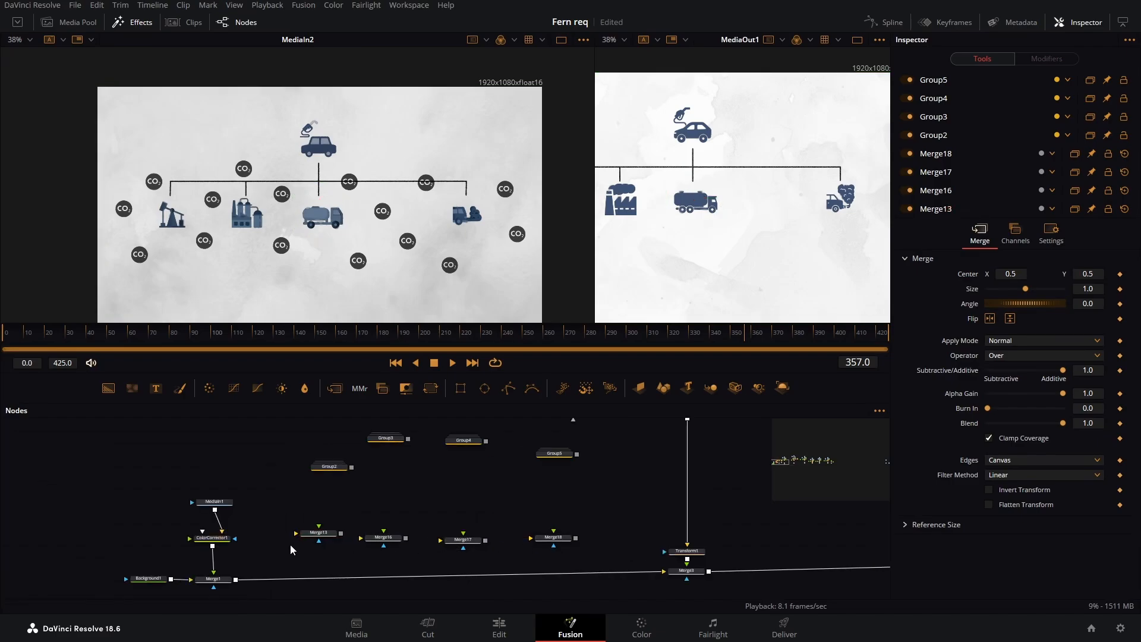
left_click_drag(320, 534, 313, 584)
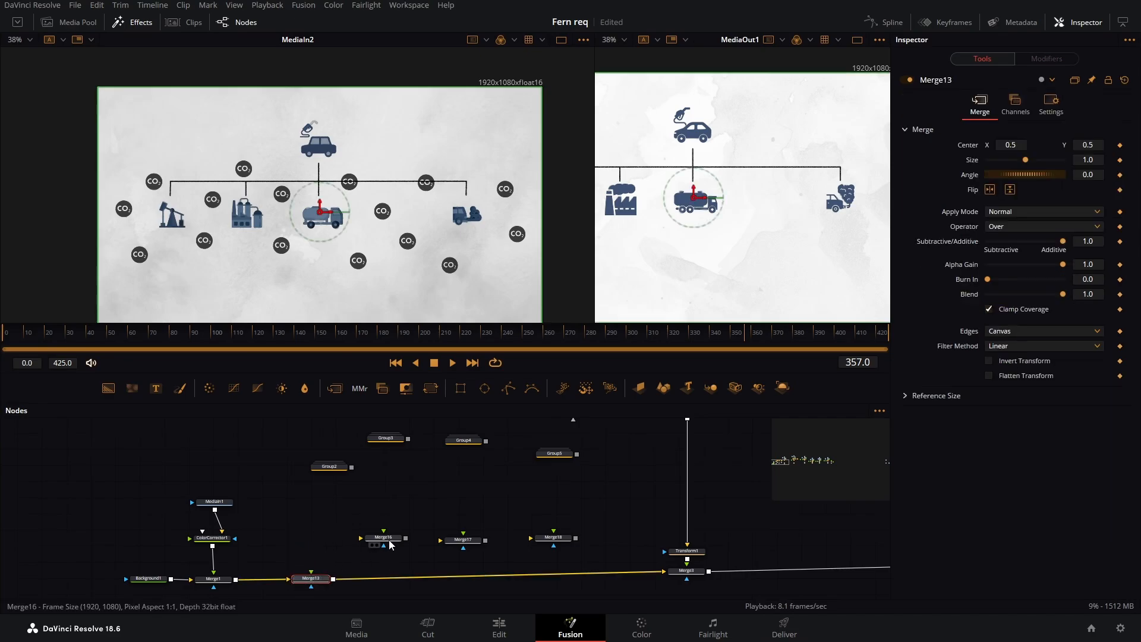
left_click_drag(390, 545, 386, 584)
left_click_drag(462, 547, 443, 582)
left_click_drag(561, 542, 534, 581)
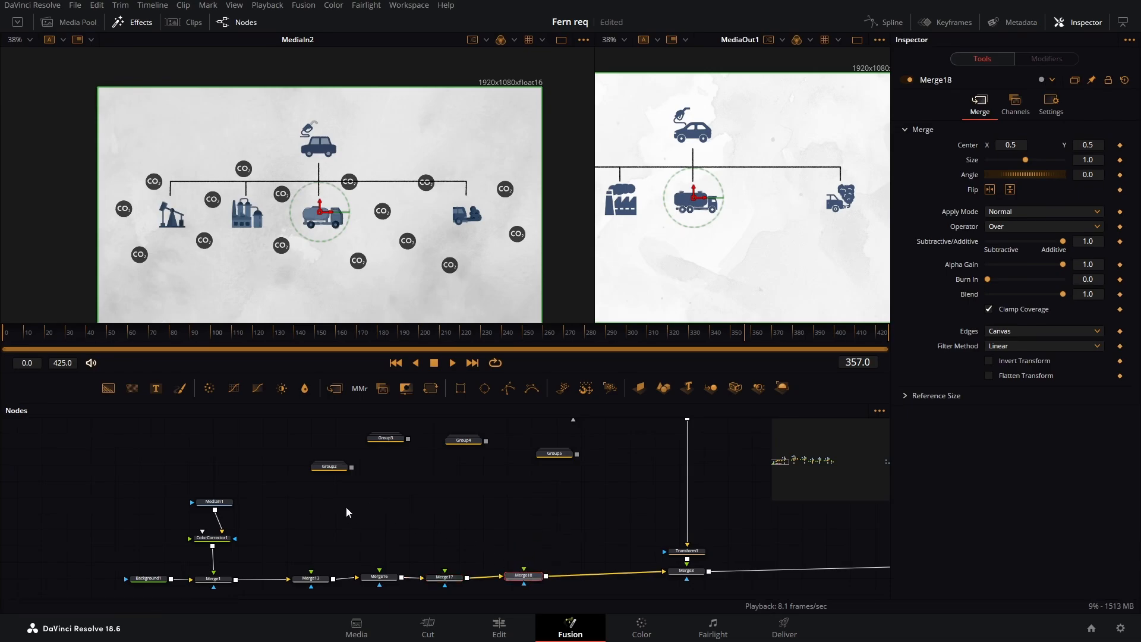
Connect Group2, Group3, Group4 and Group5 to Merge13, Merge16, Merge17 and Merge18 respectively, and save the project
left_click_drag(319, 566, 311, 572)
left_click_drag(408, 439, 380, 580)
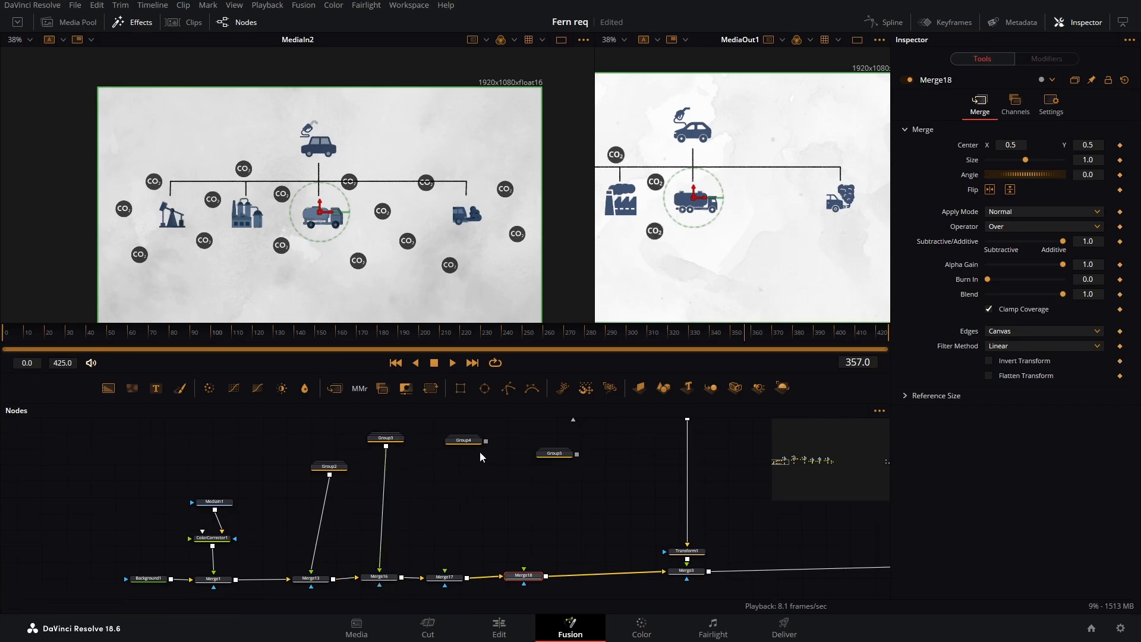
left_click_drag(485, 442, 444, 571)
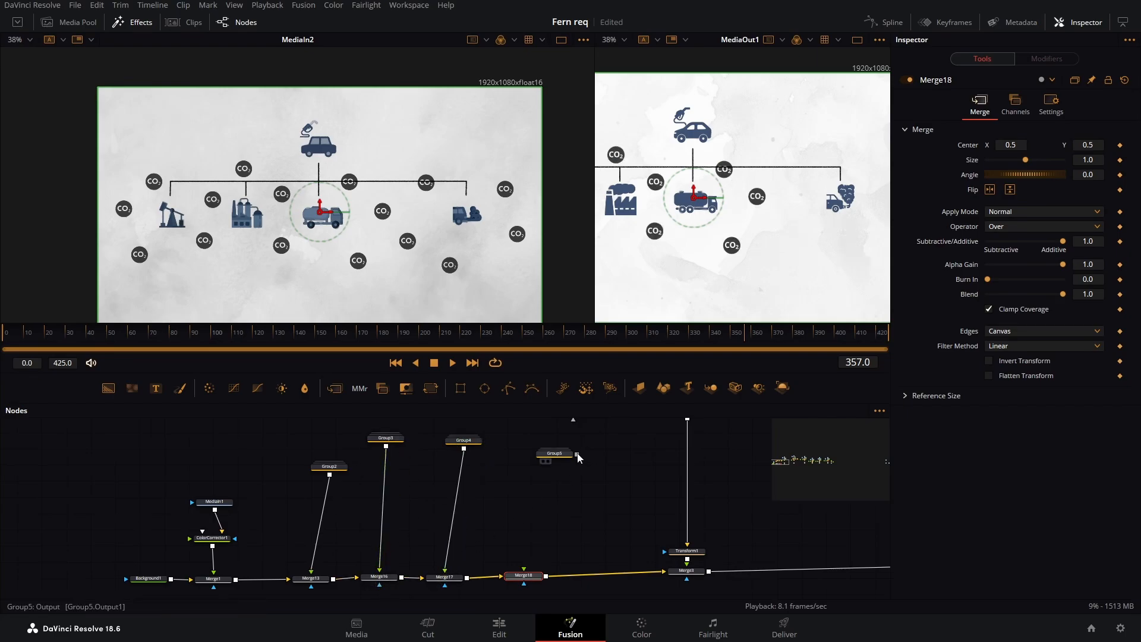
left_click_drag(533, 573, 528, 572)
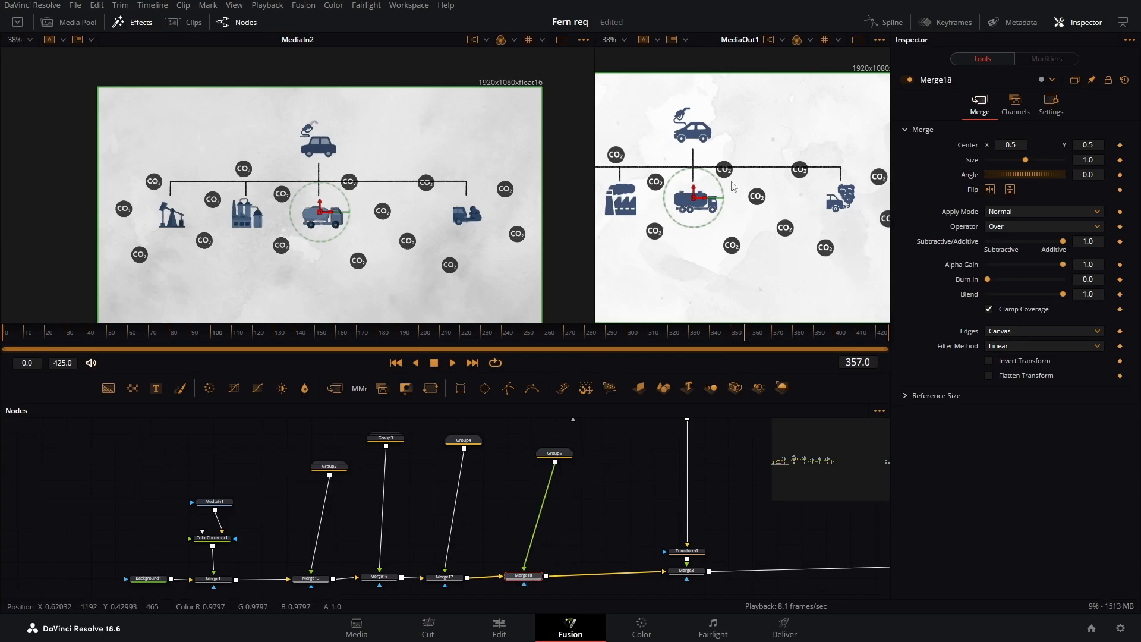
key("ctrl+s")
Add a DVE node directly after Merge9 in the main node chain
left_click_drag(623, 163, 739, 165)
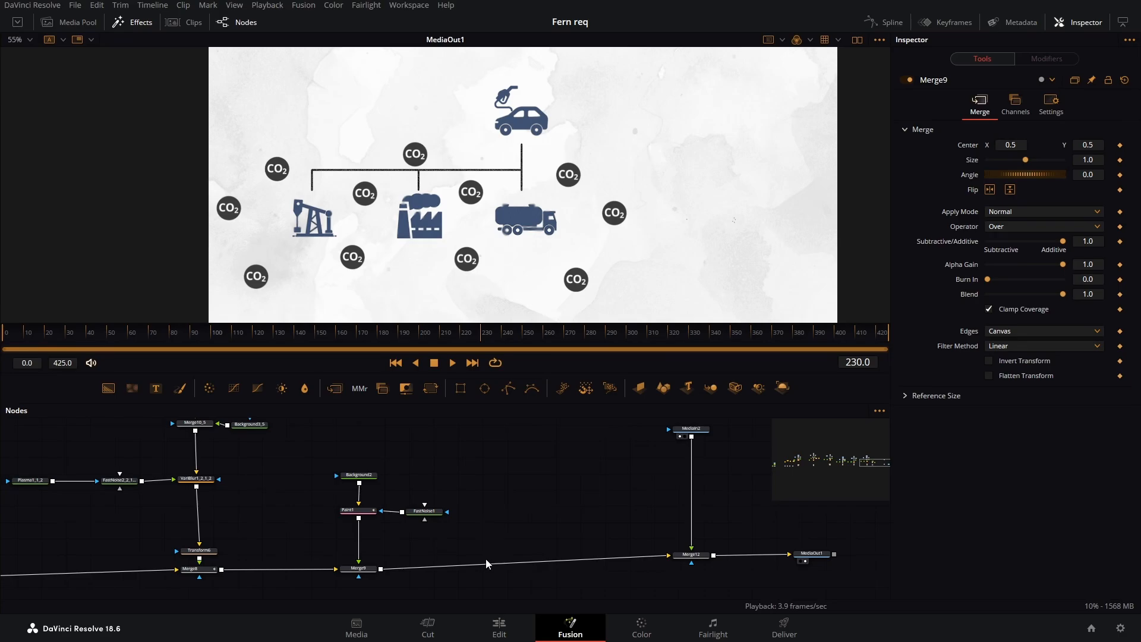
left_click(365, 575)
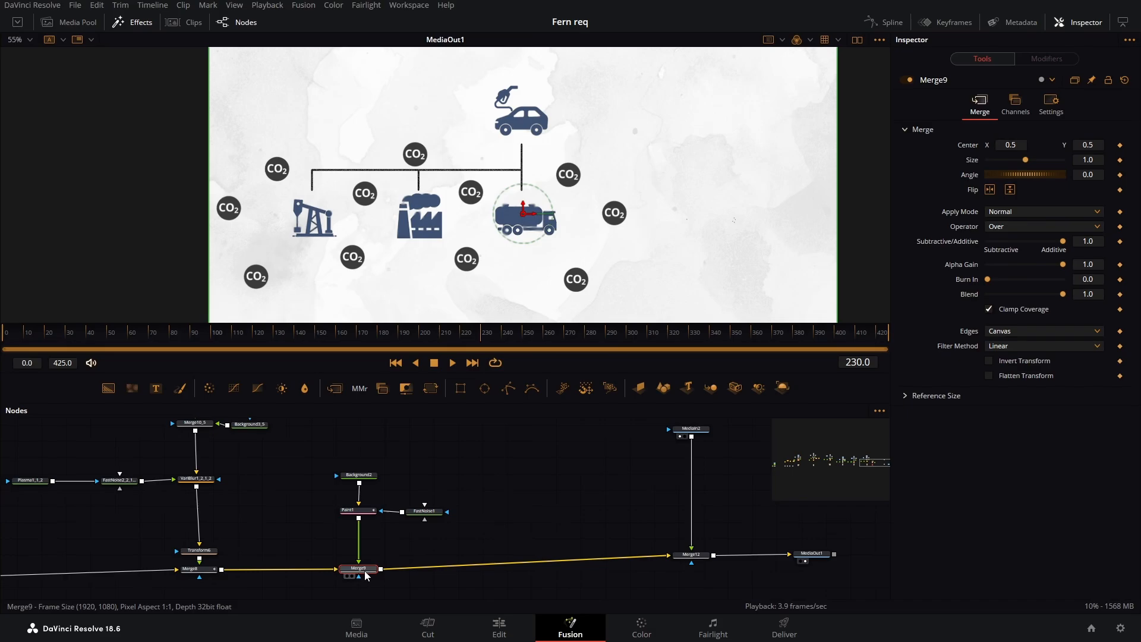
key("shift+space")
type("dve")
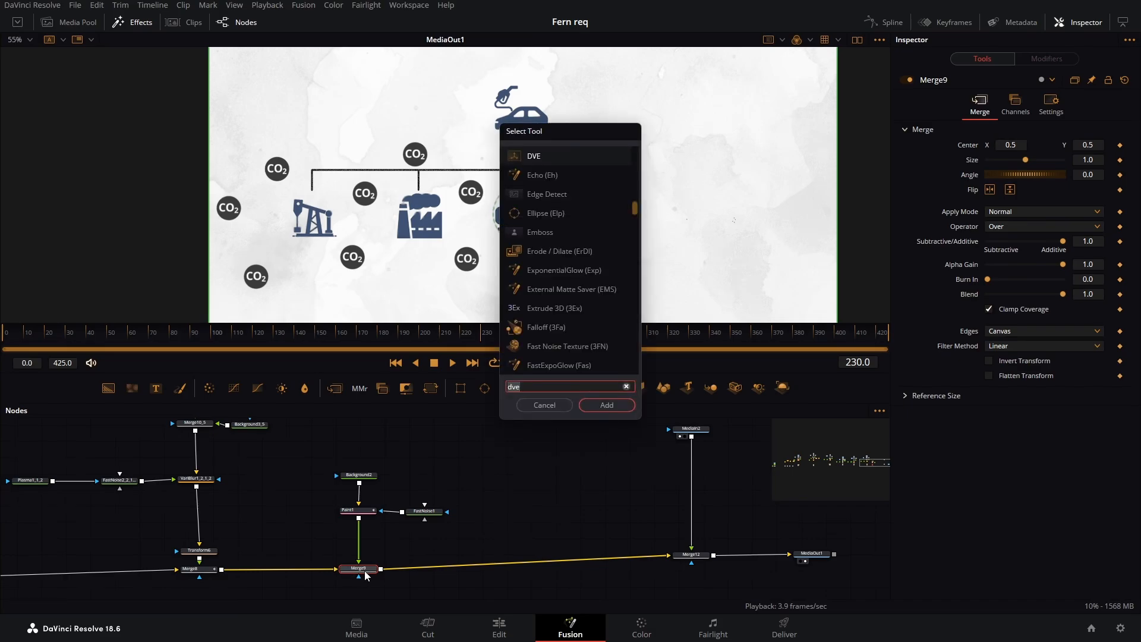
key("Return")
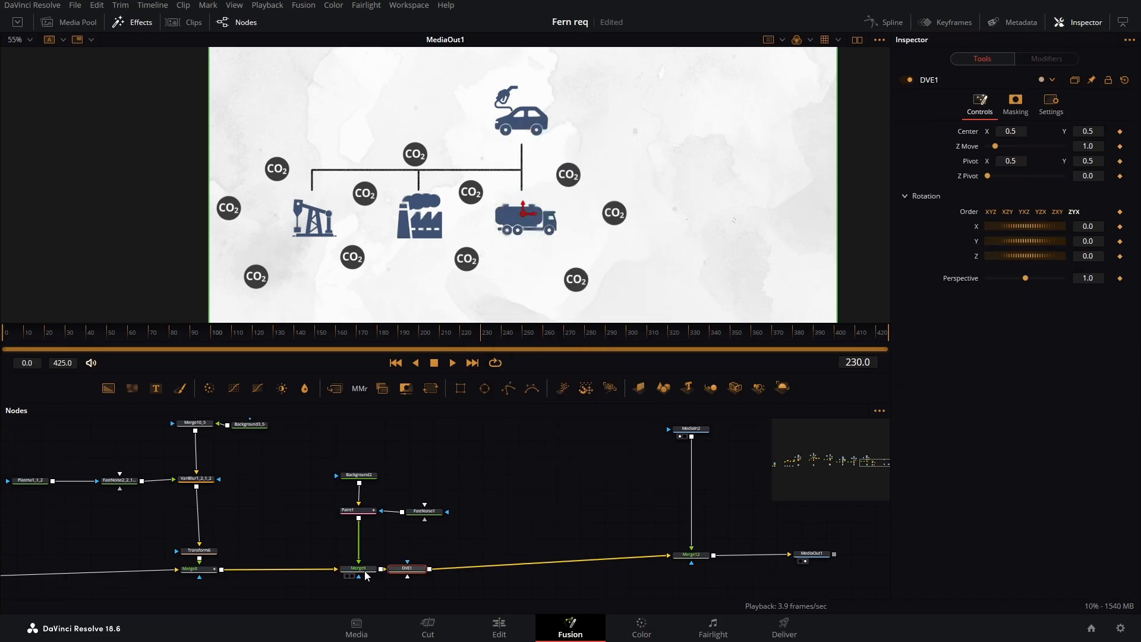
Set Merge12's Blend to 0.661 so the reference clip overlays the composition, and go to frame 0
left_click(691, 554)
left_click_drag(988, 295, 1039, 298)
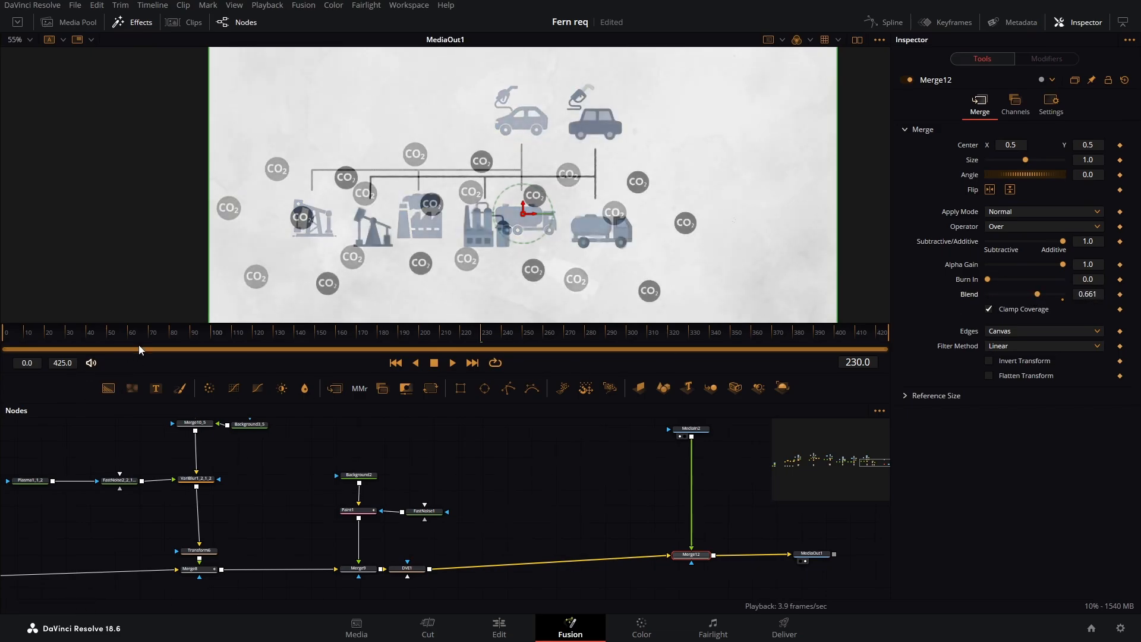
left_click(17, 329)
left_click_drag(17, 329, 1, 340)
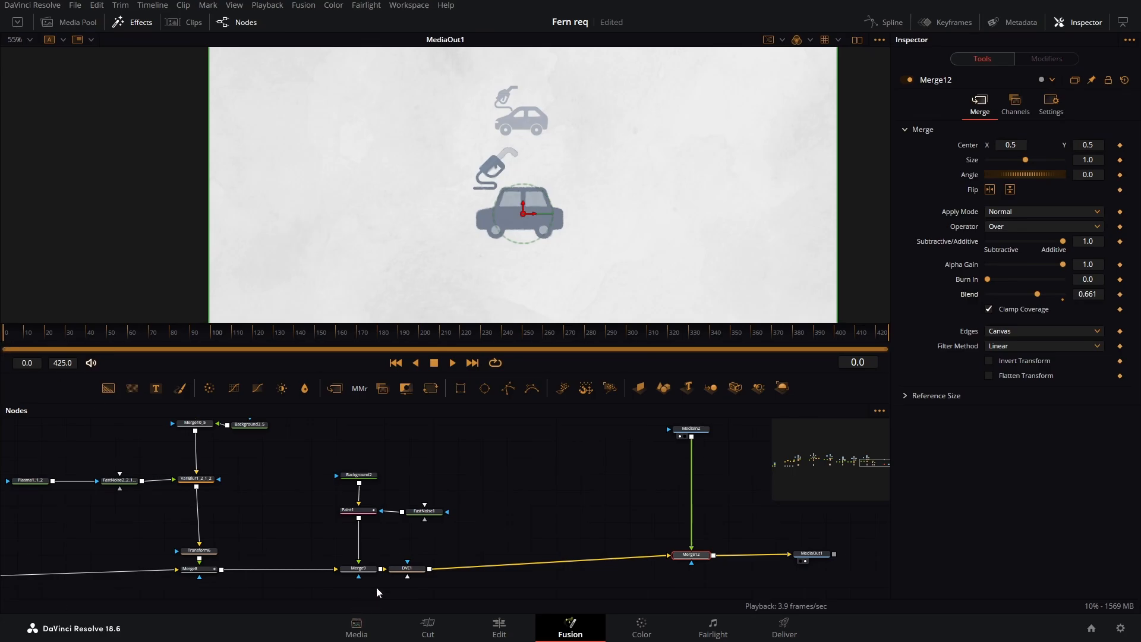
Space DVE1 out towards Merge12, then match the reference car with Z Move 0.63 and Center Y 0.088
left_click_drag(407, 568, 548, 556)
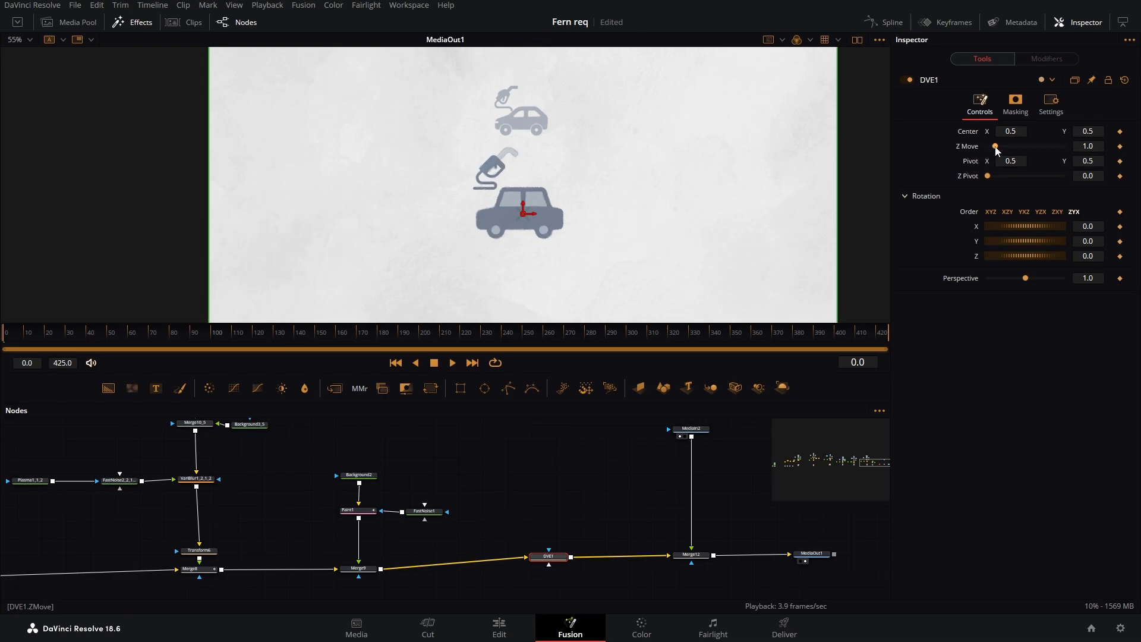
left_click_drag(997, 147, 993, 148)
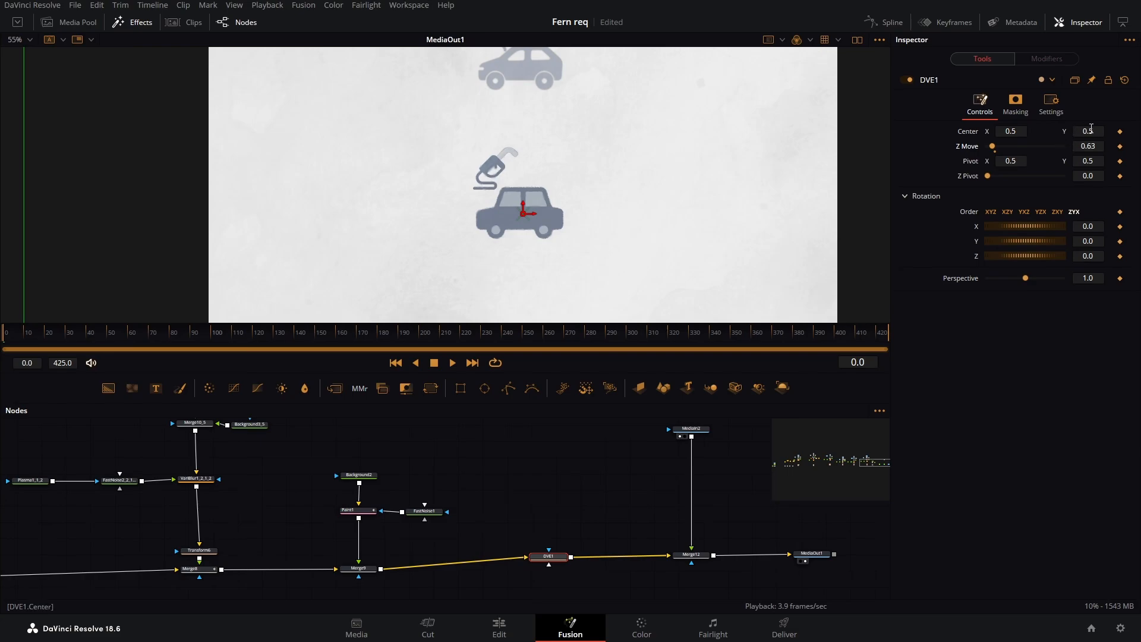
left_click_drag(1092, 130, 860, 323)
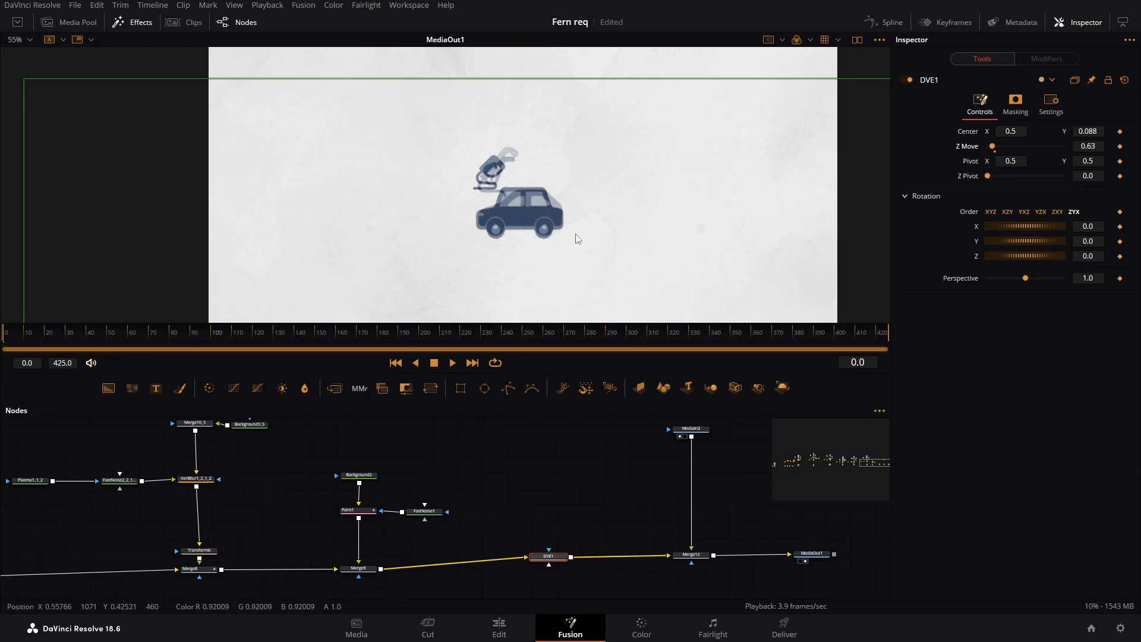
scroll(595, 238, "down", 2)
left_click_drag(594, 214, 559, 216)
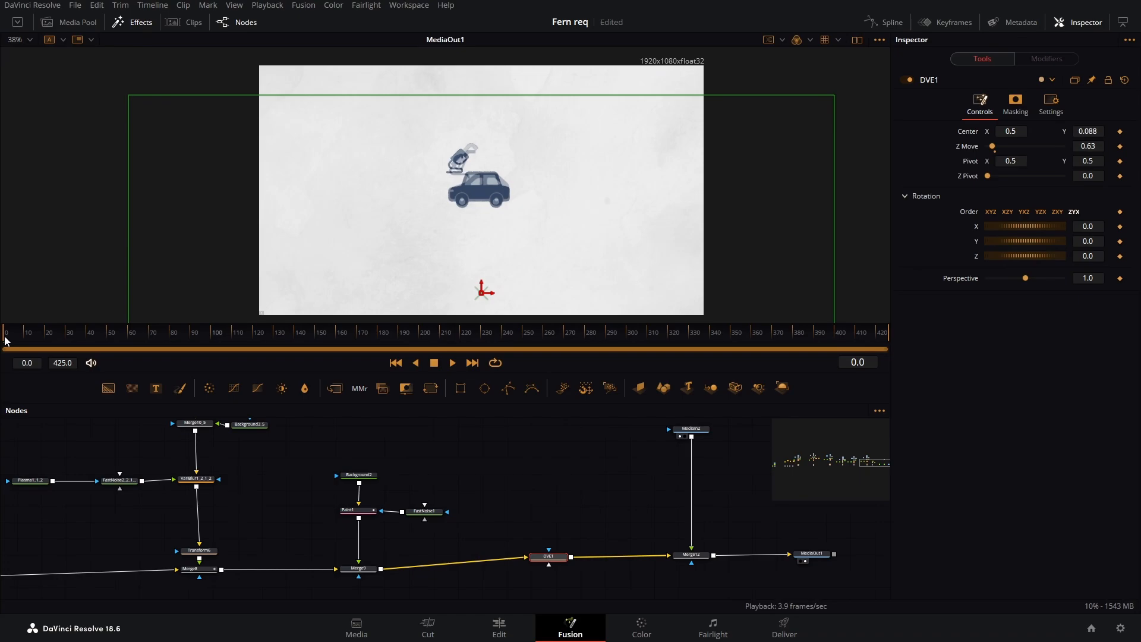
Keyframe DVE1's Center and Z Move at frames 0 and 59, with Z Move set to 0.71 at frame 59
left_click_drag(6, 340, 126, 349)
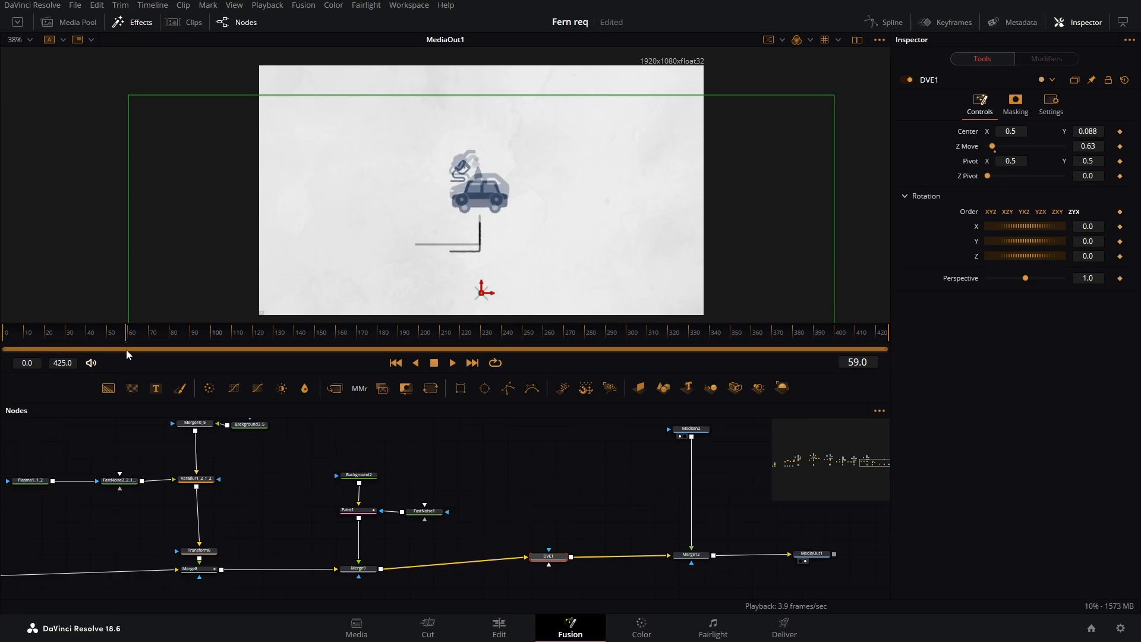
left_click(1120, 132)
left_click(1121, 146)
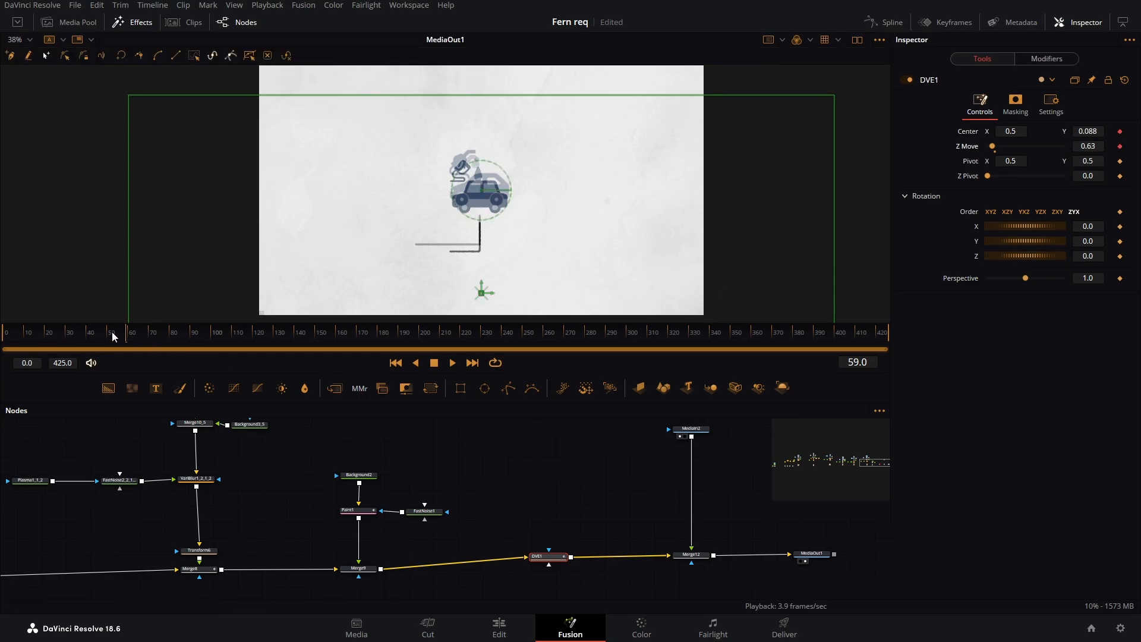
left_click_drag(125, 336, 2, 347)
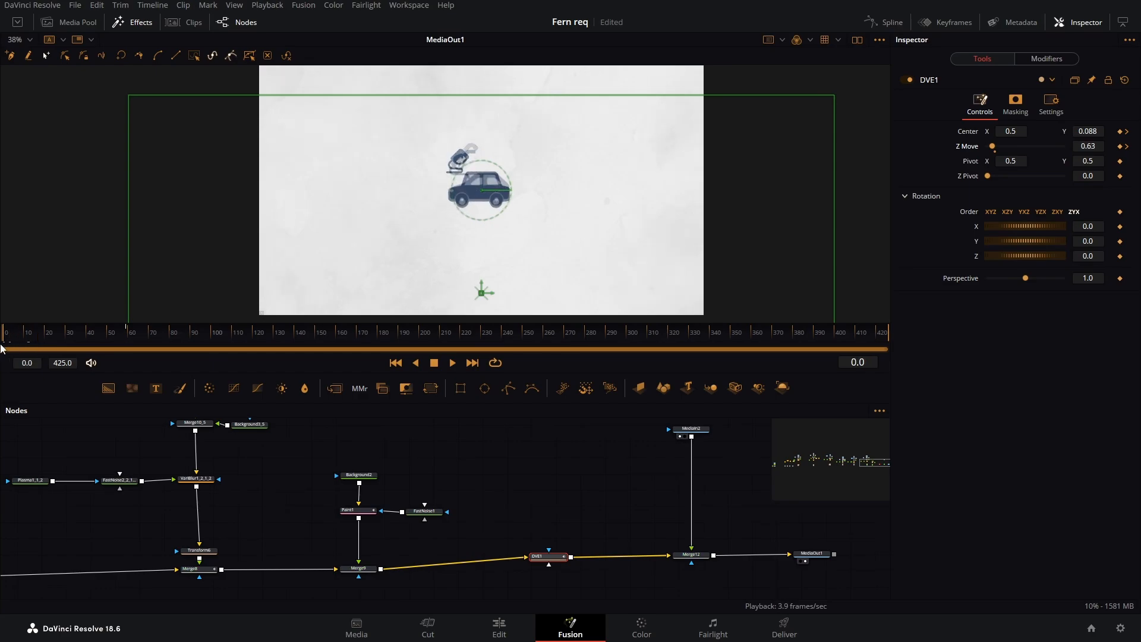
left_click(1121, 131)
left_click_drag(21, 338, 123, 333)
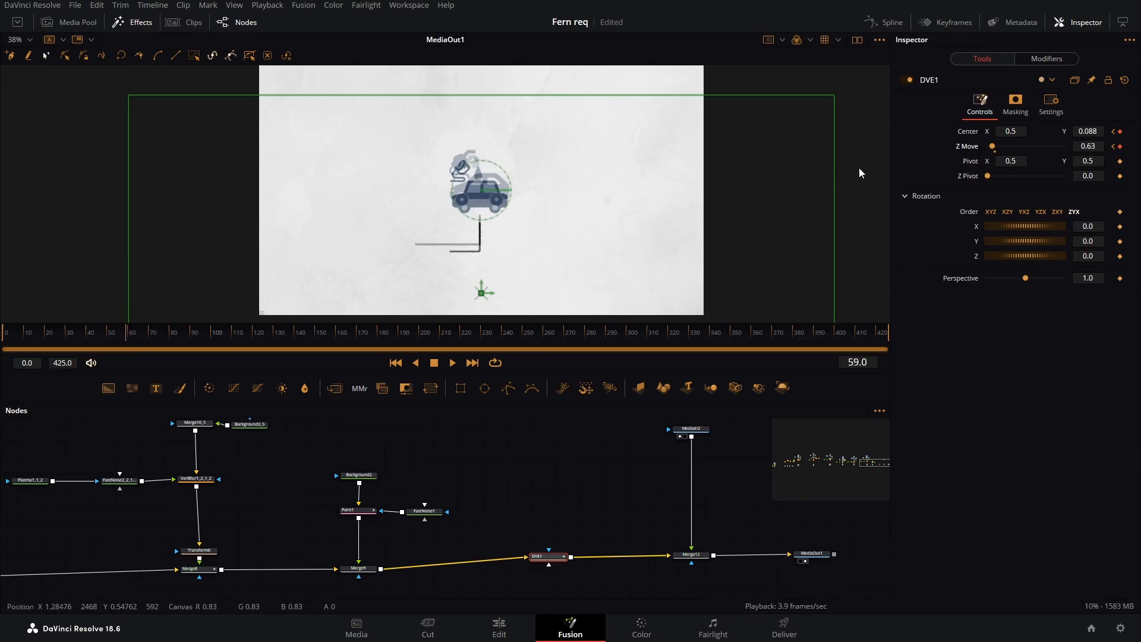
left_click_drag(1090, 146, 1090, 146)
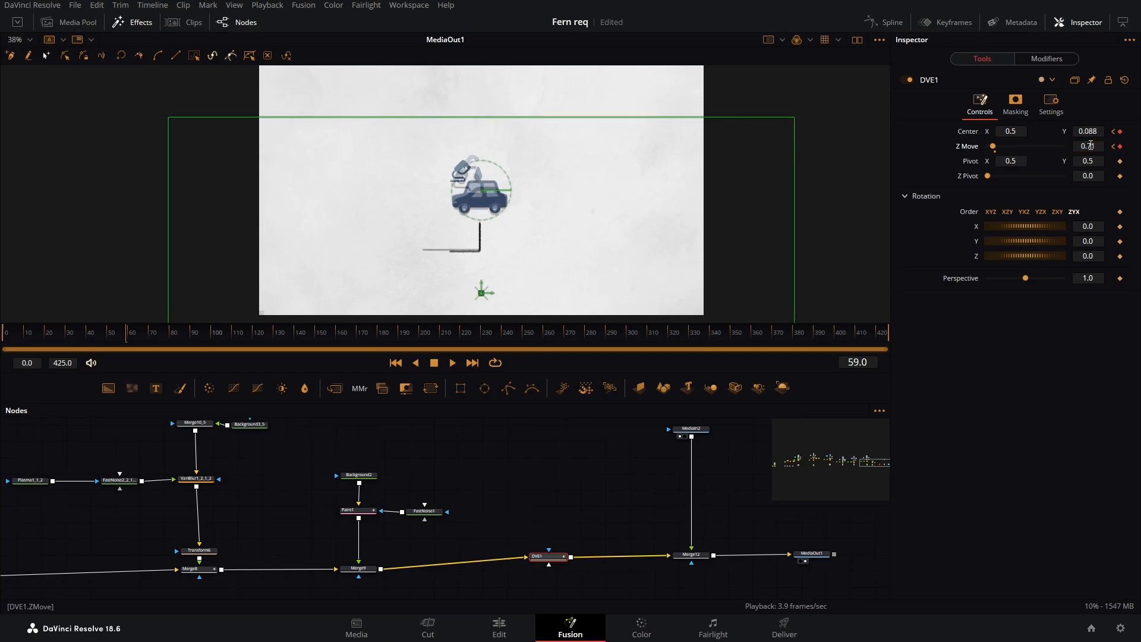
Keyframe DVE1's Center at frame 108 with X 0.696 and Y 0.334 to follow the reference
left_click(252, 345)
left_click_drag(246, 346, 229, 356)
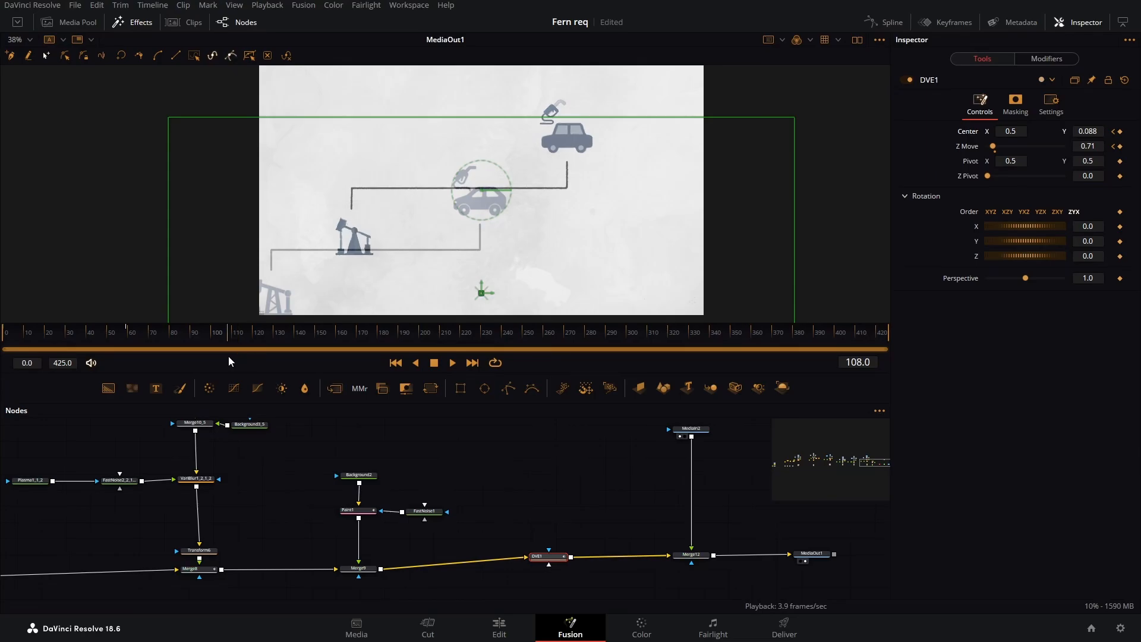
left_click(1121, 132)
left_click_drag(1012, 128, 1012, 128)
left_click_drag(1098, 132, 1098, 132)
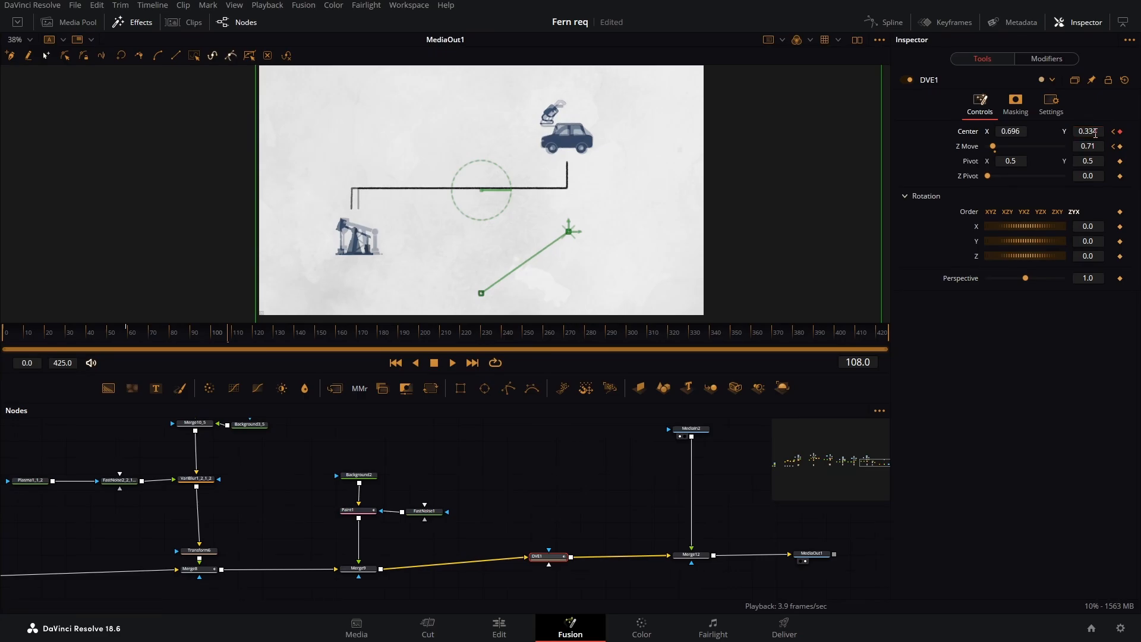
Hold DVE1's Center and Z Move with keyframes at frame 203, and at frame 259 set Z Move 0.97 and Center 0.605, 0.495
left_click(241, 336)
left_click_drag(270, 336, 425, 347)
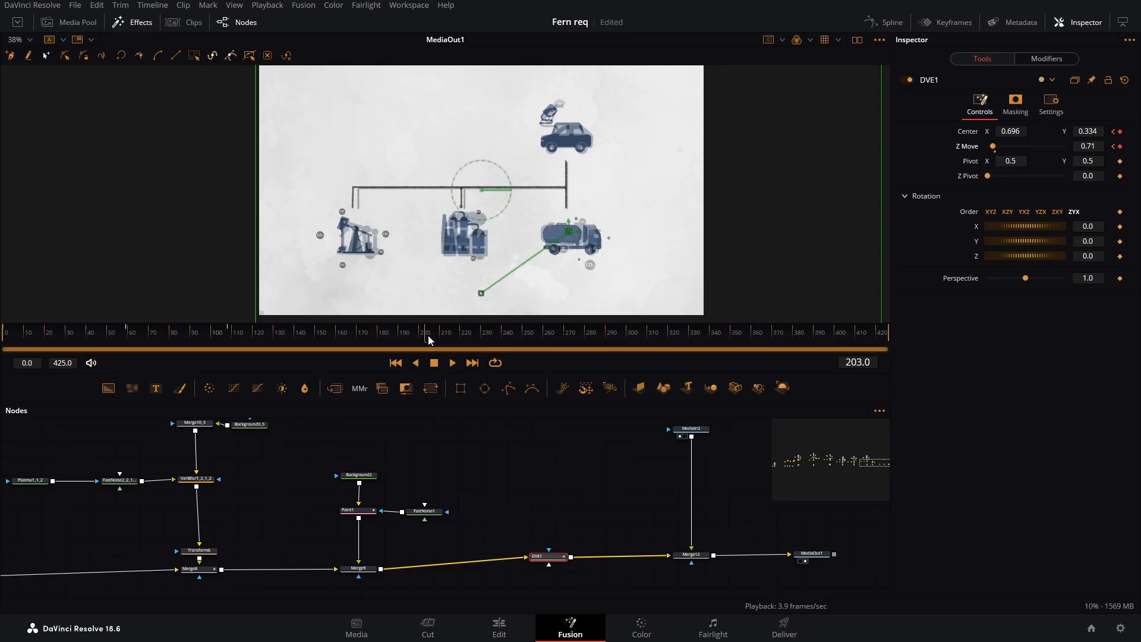
left_click_drag(427, 334, 541, 339)
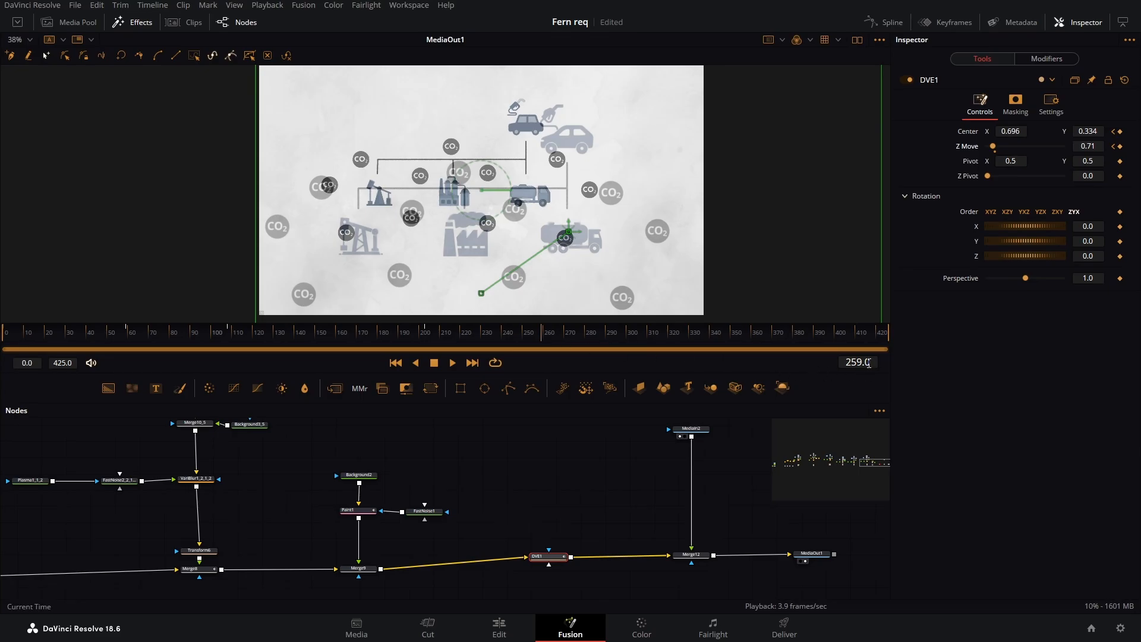
double_click(1095, 147)
type("0.96")
key("Return")
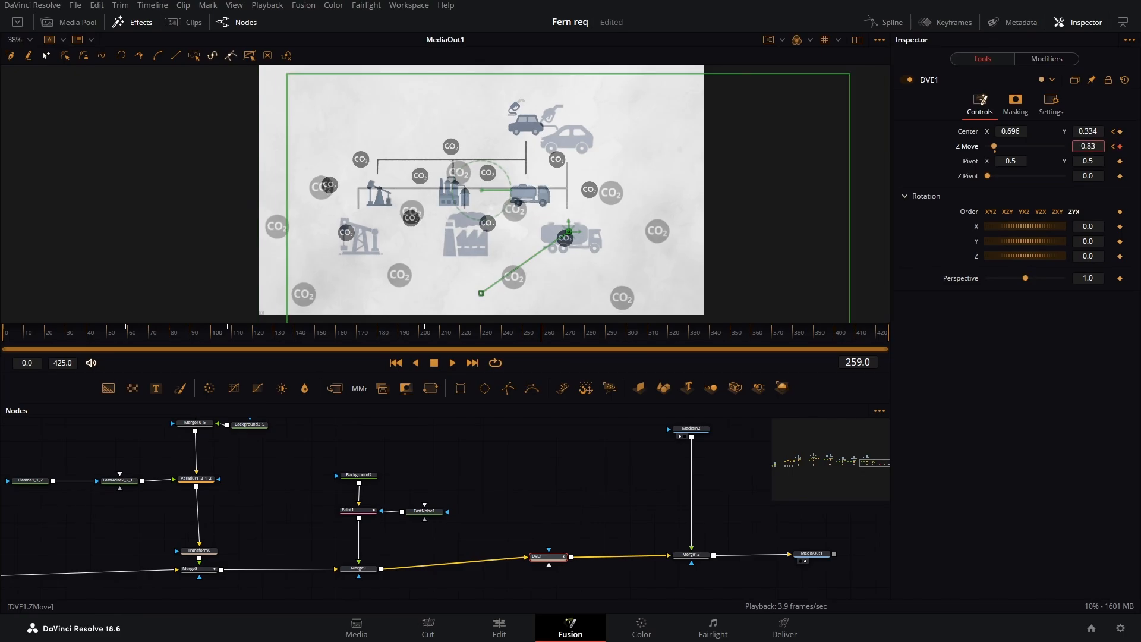
mouse_move(1095, 146)
left_mouse_down()
mouse_move(1107, 132)
mouse_move(1095, 132)
left_mouse_up()
left_click_drag(1011, 131, 997, 131)
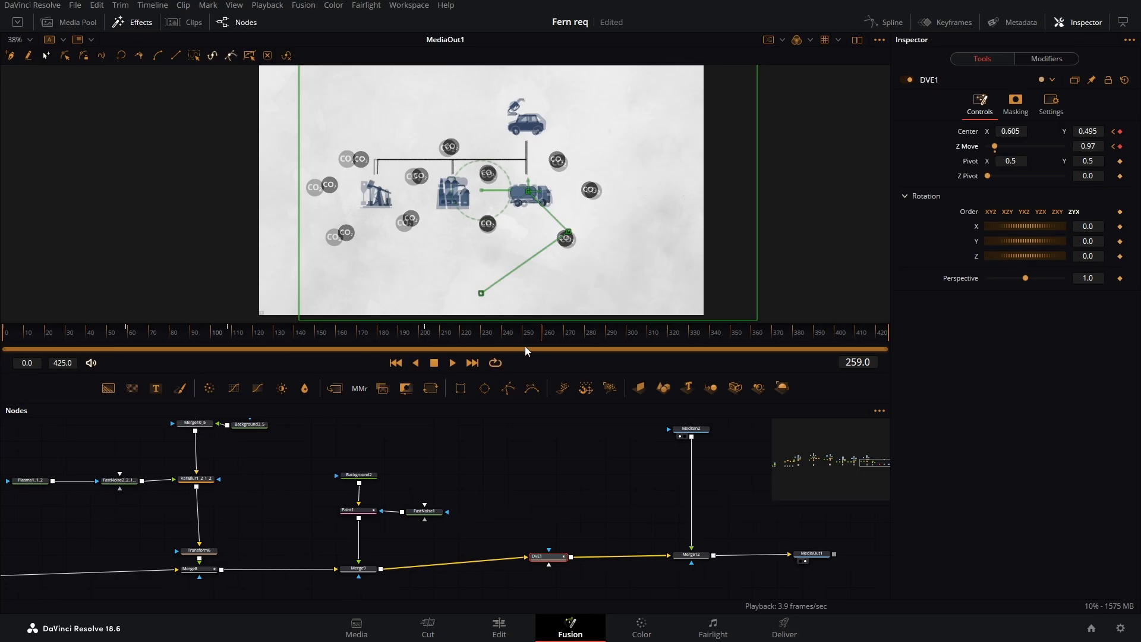
Keyframe DVE1's Center X at 0.501 on frame 300 and compare the alignment with the reference at frame 314
left_click_drag(547, 336, 627, 337)
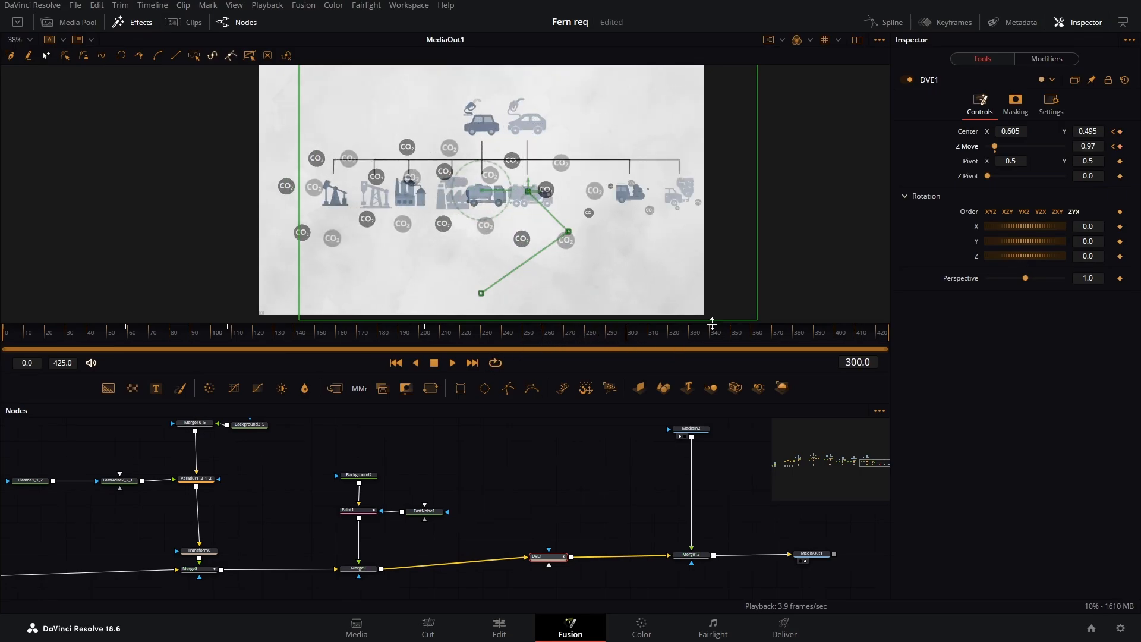
left_click(1120, 132)
left_click_drag(1008, 133, 945, 133)
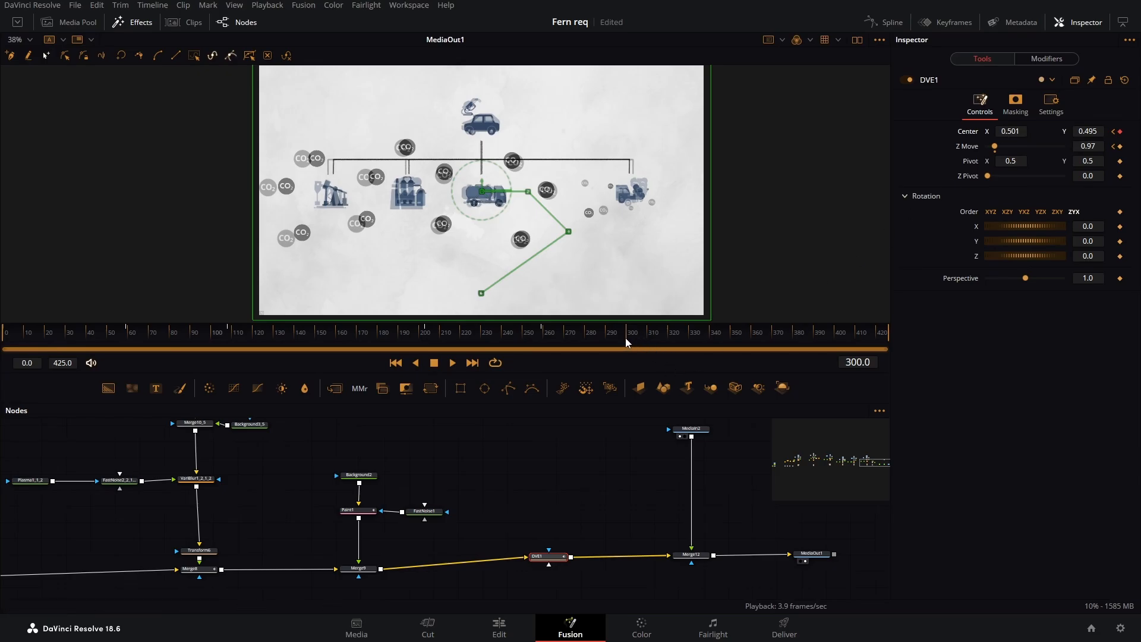
left_click_drag(626, 338, 658, 346)
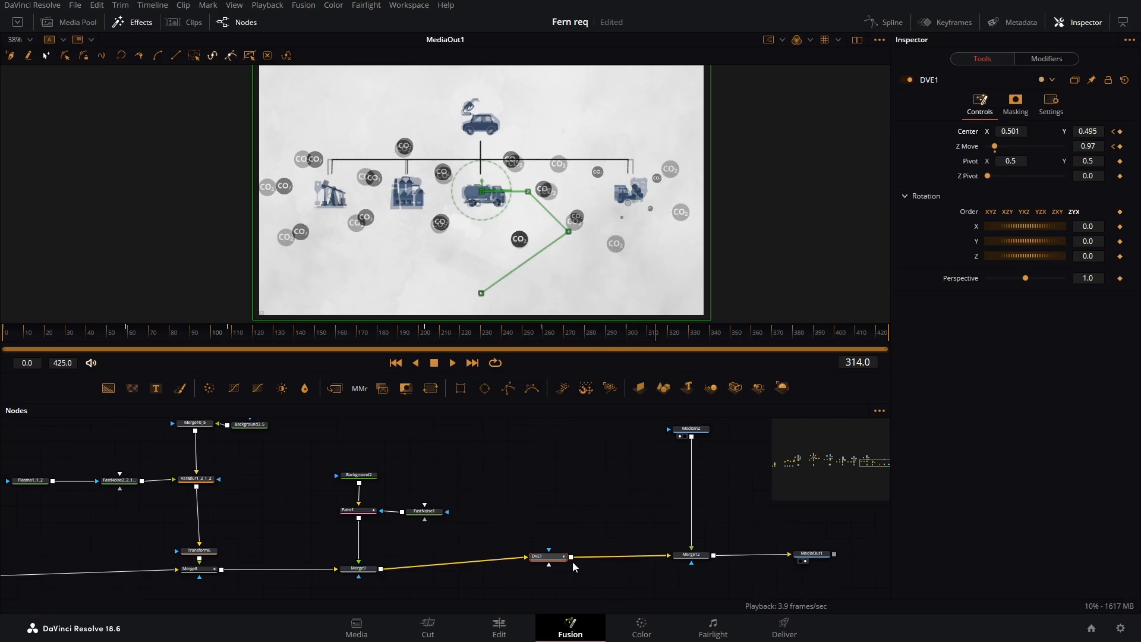
Delete the reference overlay nodes Merge12 and MediaIn2
left_click(695, 559)
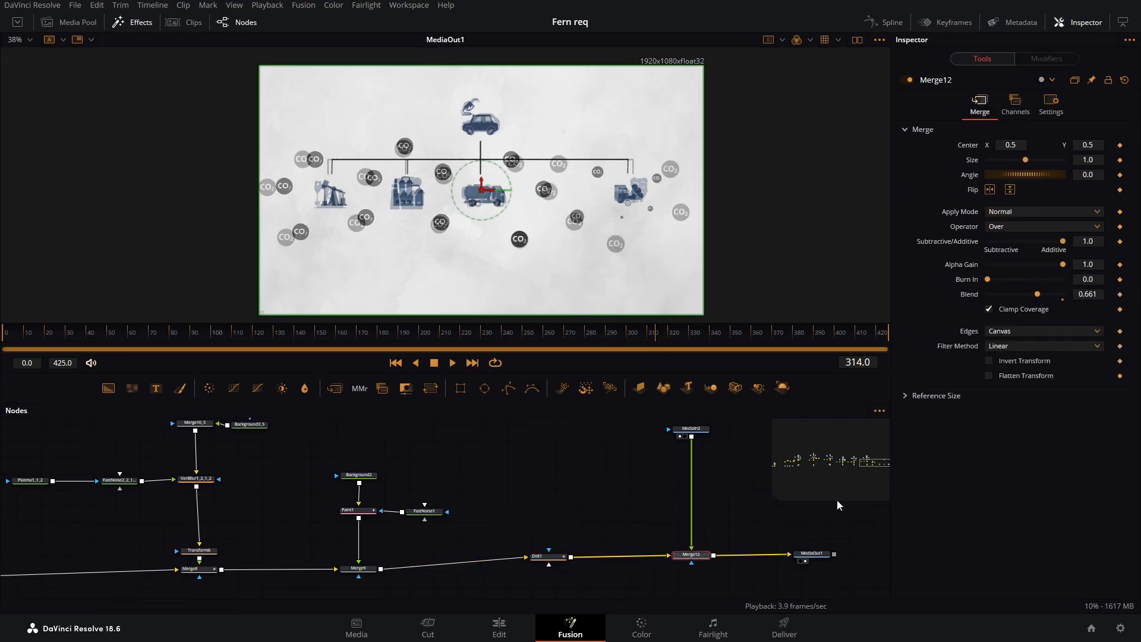
left_click_drag(723, 585, 672, 423)
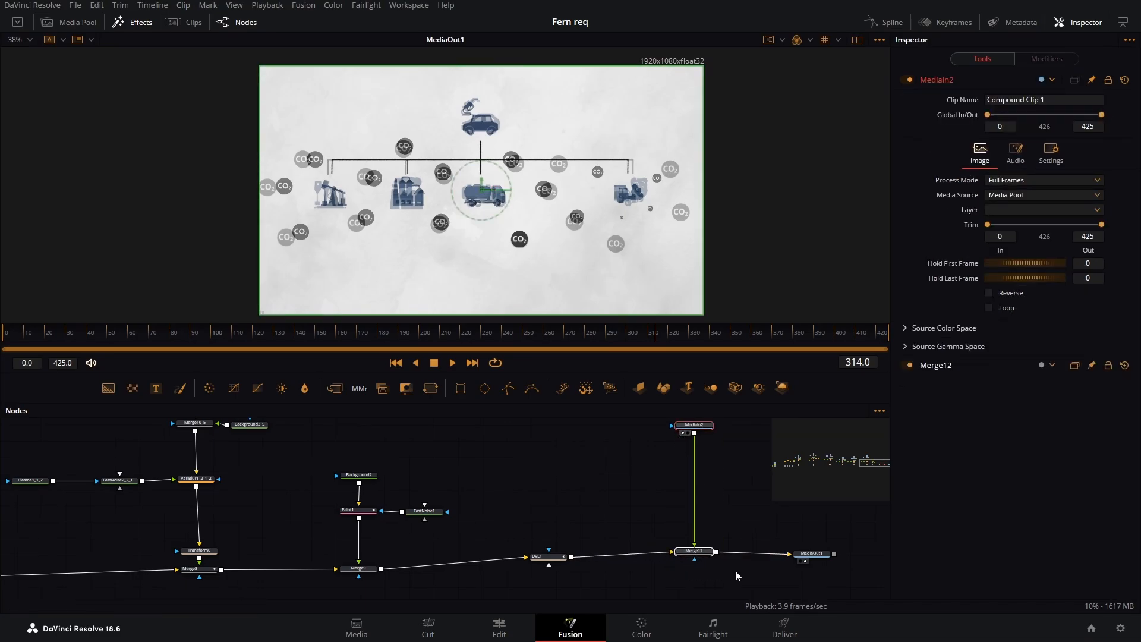
key("Delete")
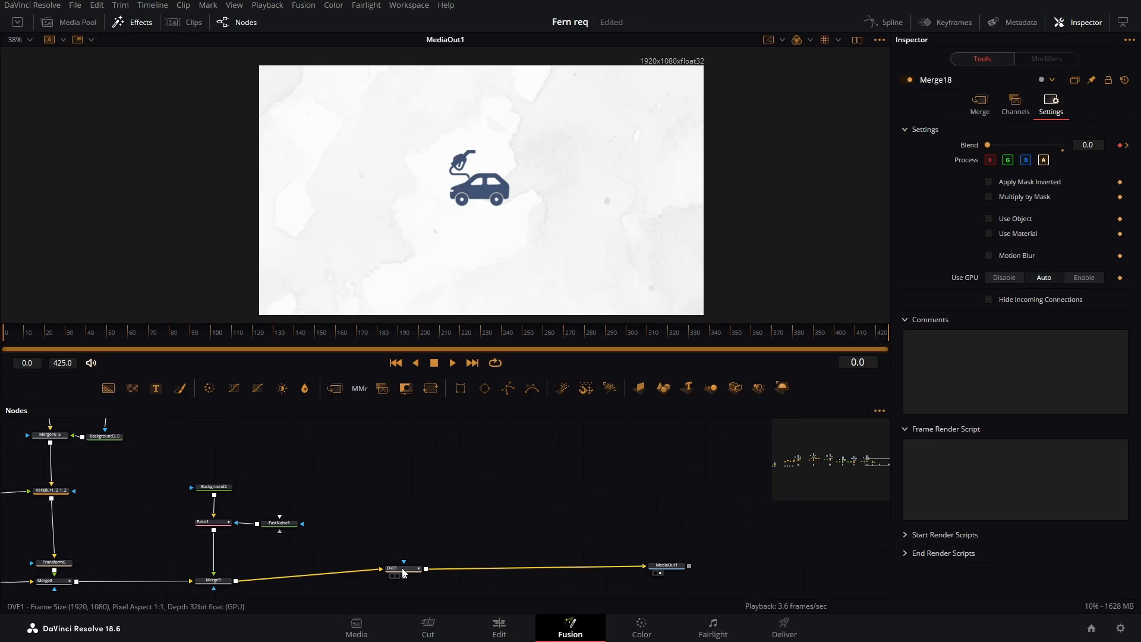
Smooth all of DVE1's Center displacement and Z Move keyframes in the Spline editor, and deselect the node
left_click(394, 568)
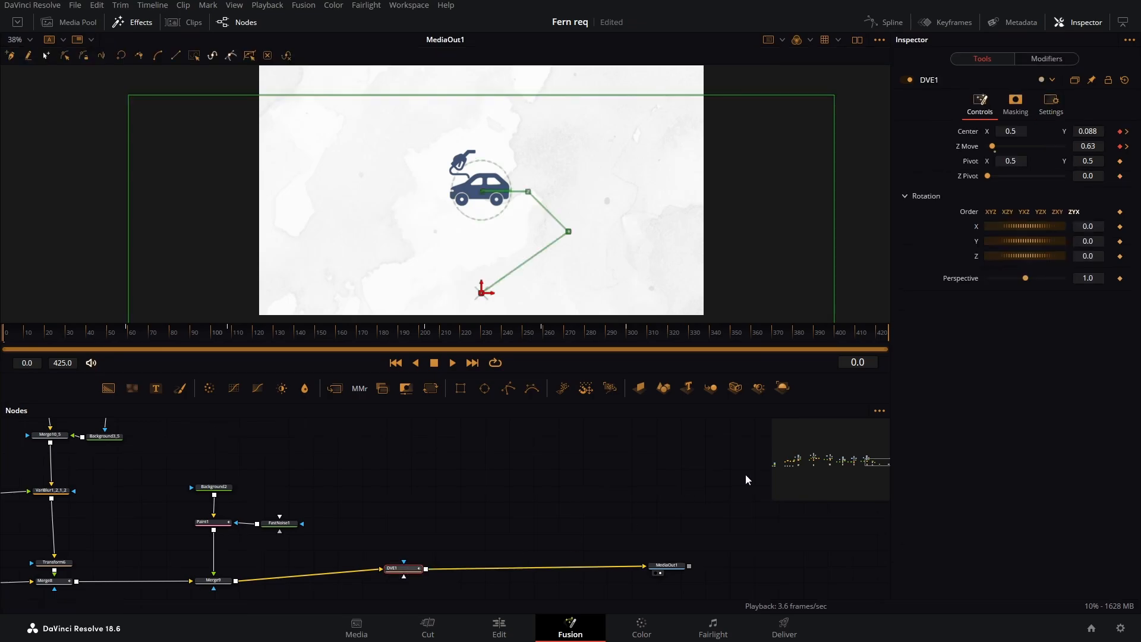
left_click(889, 23)
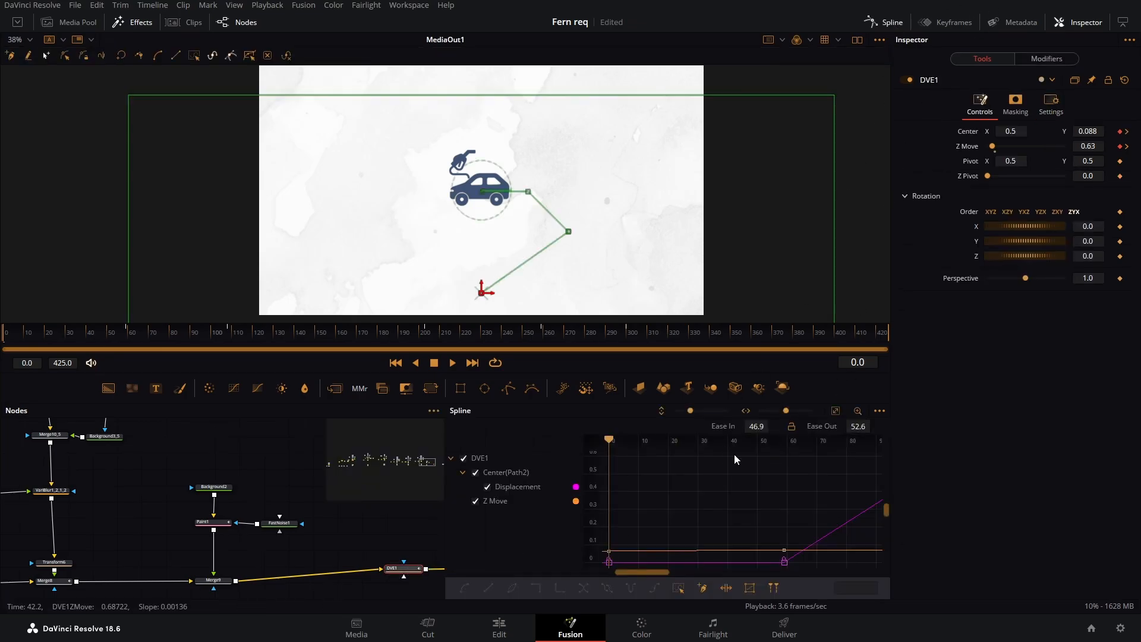
left_click(835, 410)
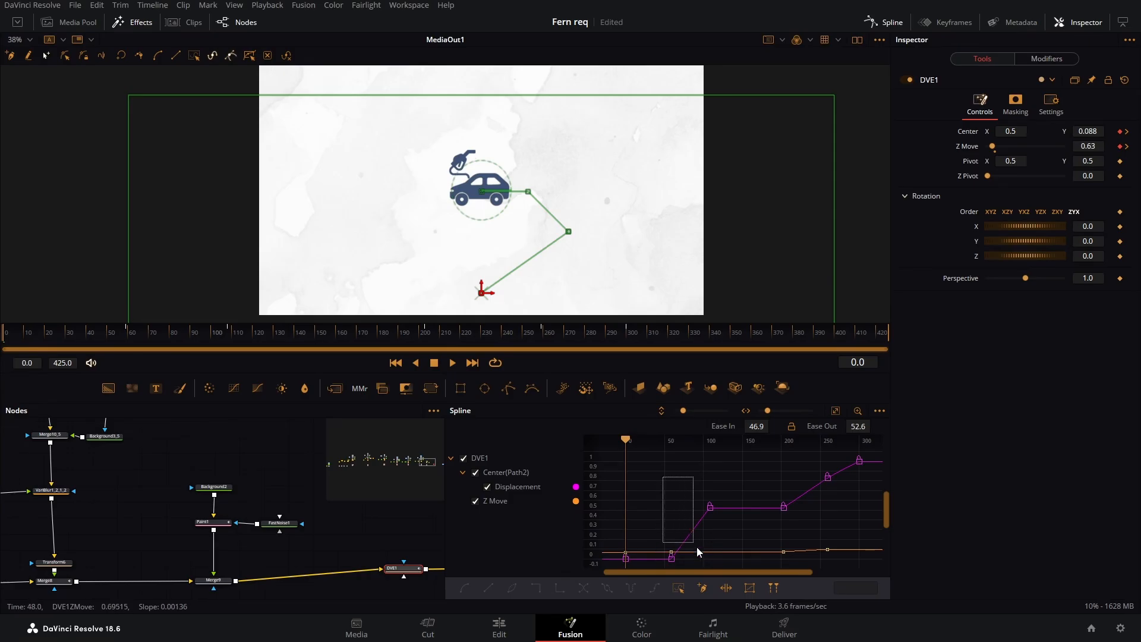
left_click_drag(697, 547, 715, 568)
left_click(681, 587)
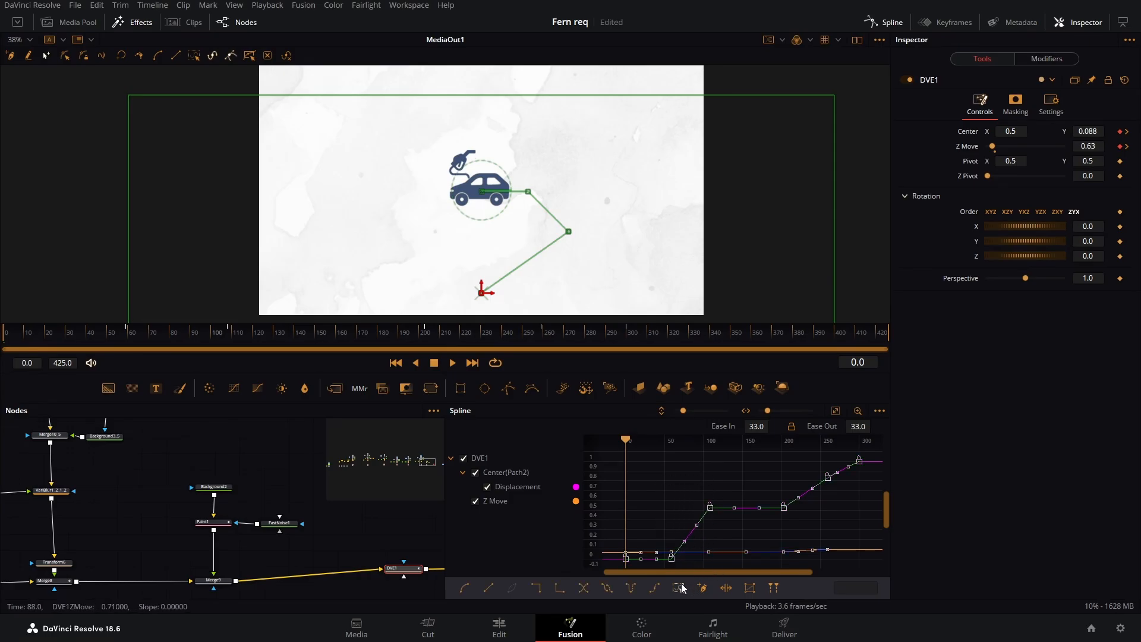
key("shift+s")
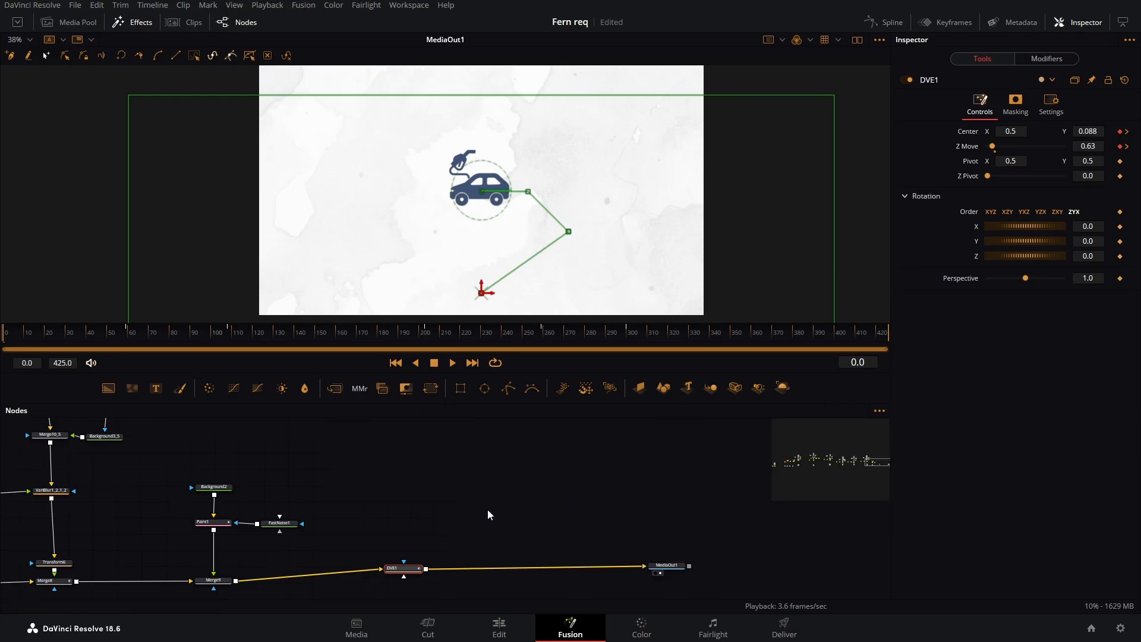
left_click(489, 516)
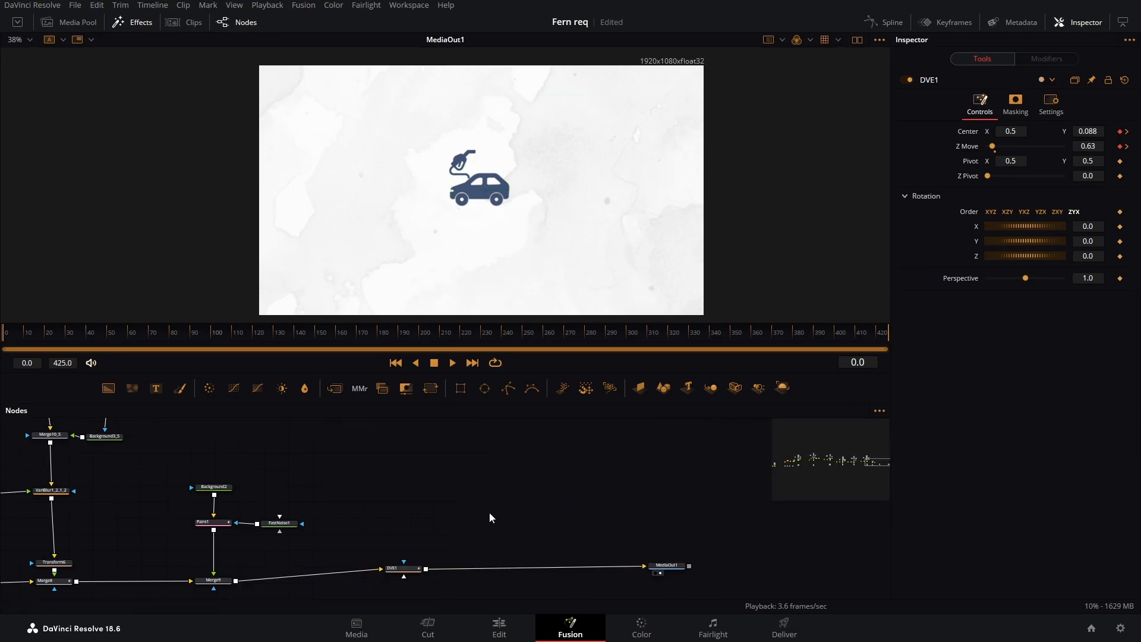